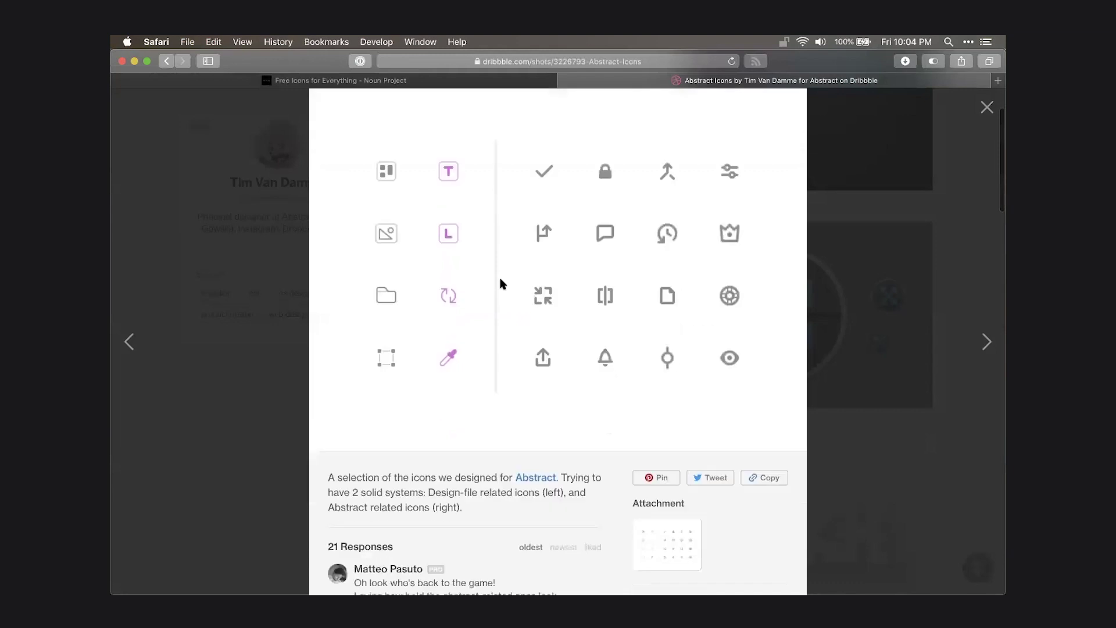
# Look over the Abstract Icons shot on Dribbble, including its description, responses and details.
pyautogui.scroll(-1, 500, 284)
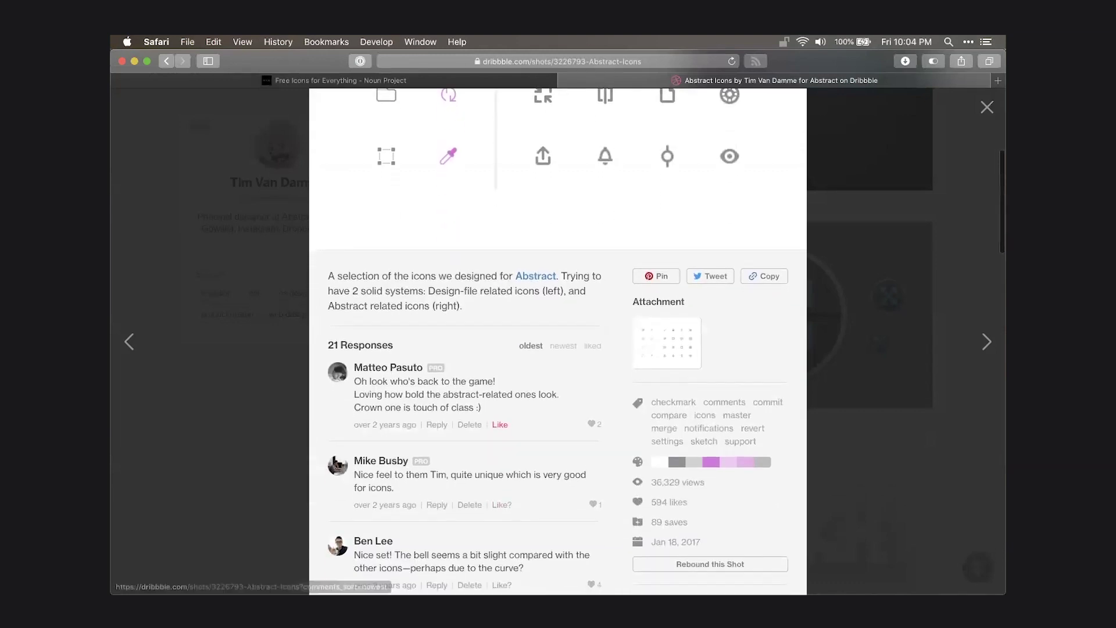
pyautogui.scroll(5, 699, 545)
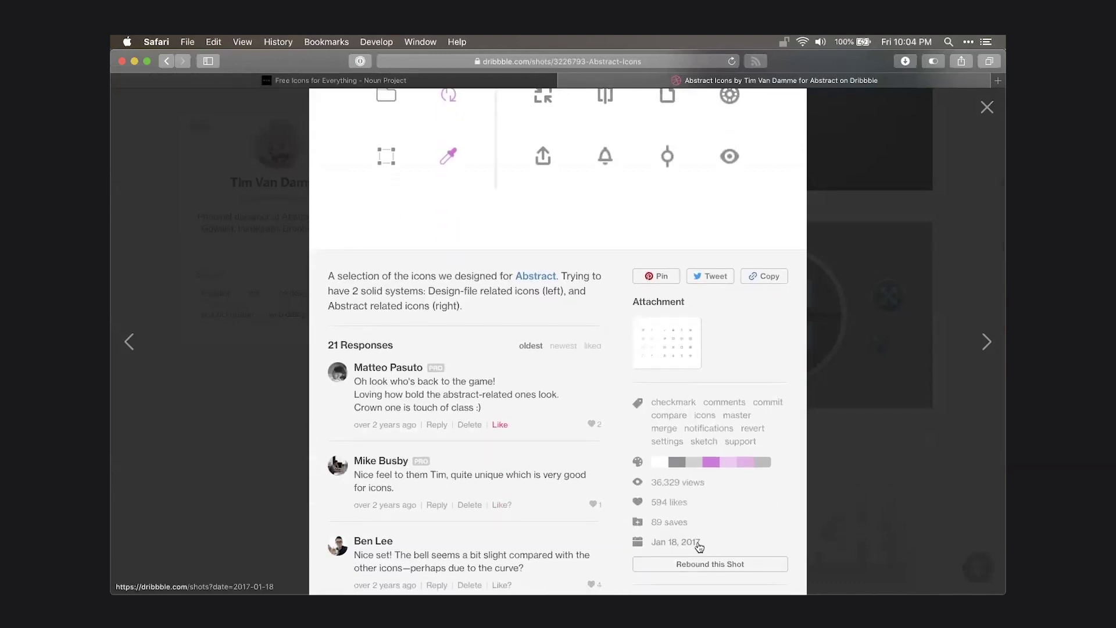
pyautogui.scroll(2, 561, 501)
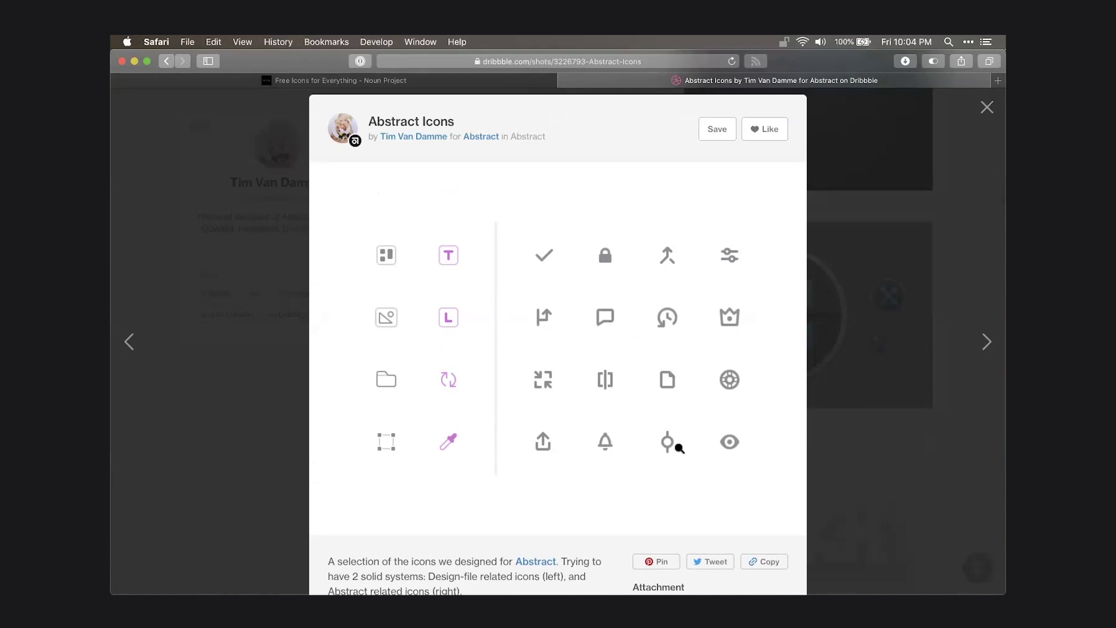
pyautogui.scroll(-1, 685, 451)
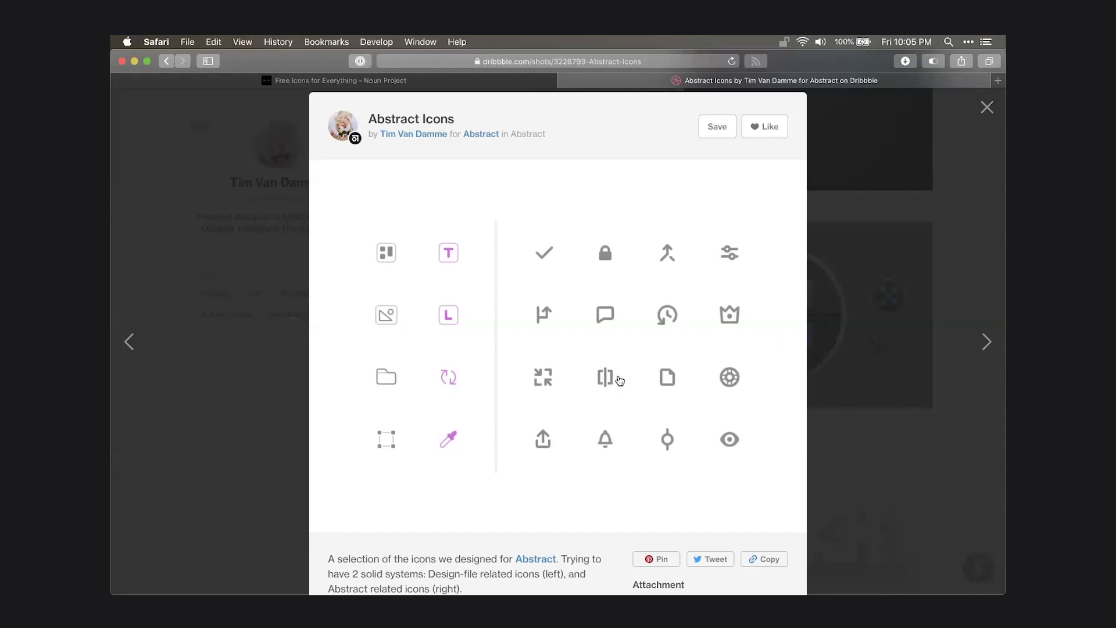
# Switch to Abstract and open the In Code page of the Design System project's Iconography.sketch file, using the smallest thumbnails.
pyautogui.press('super+Tab')
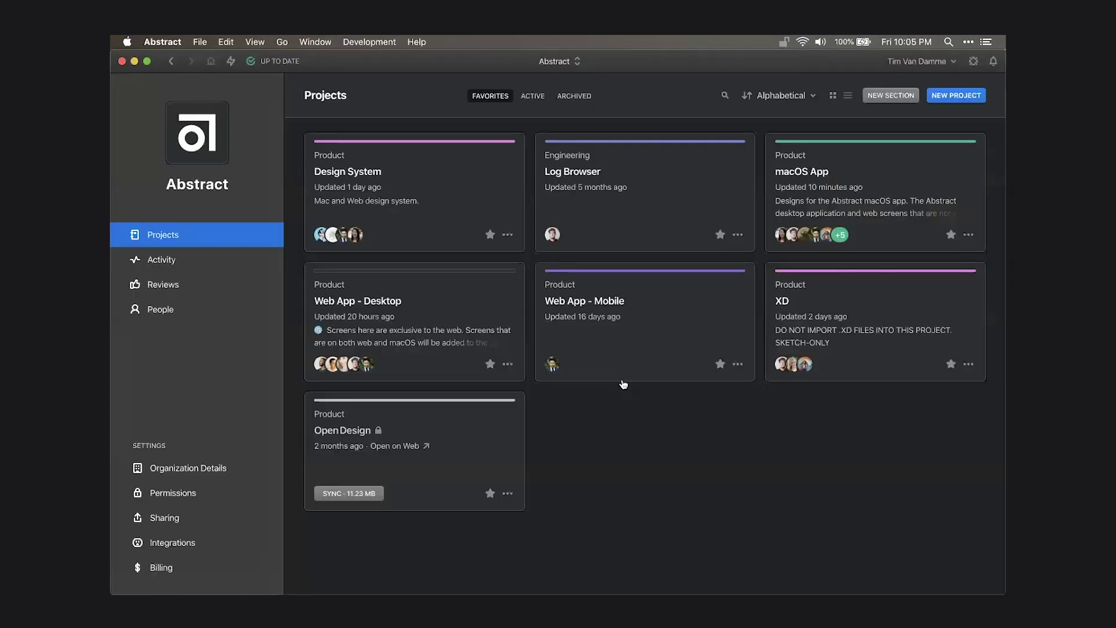
pyautogui.click(455, 177)
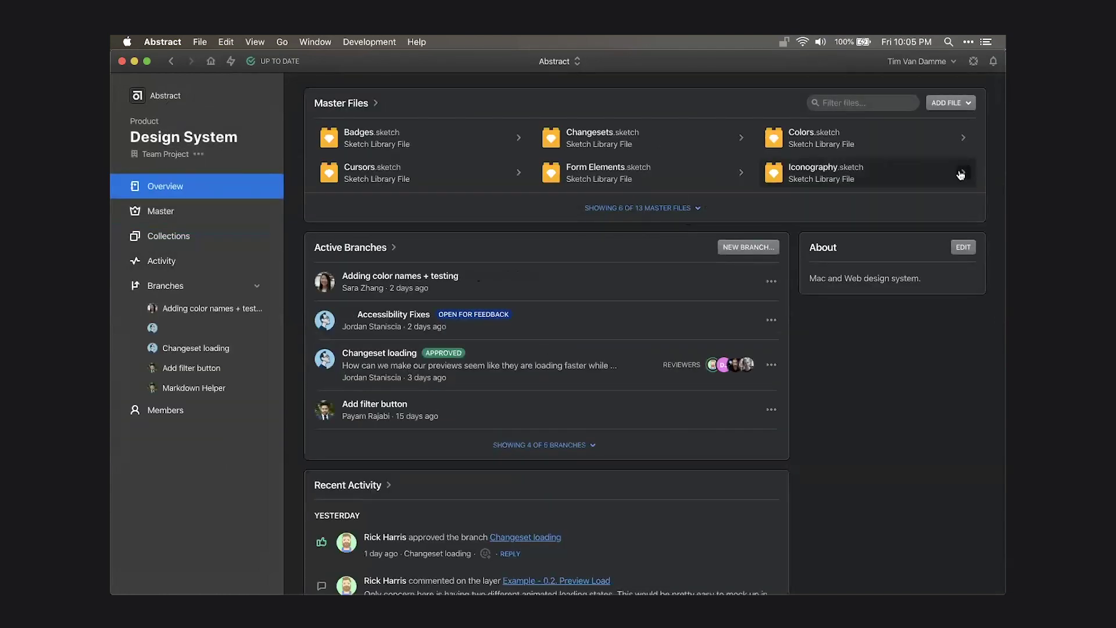
pyautogui.click(960, 175)
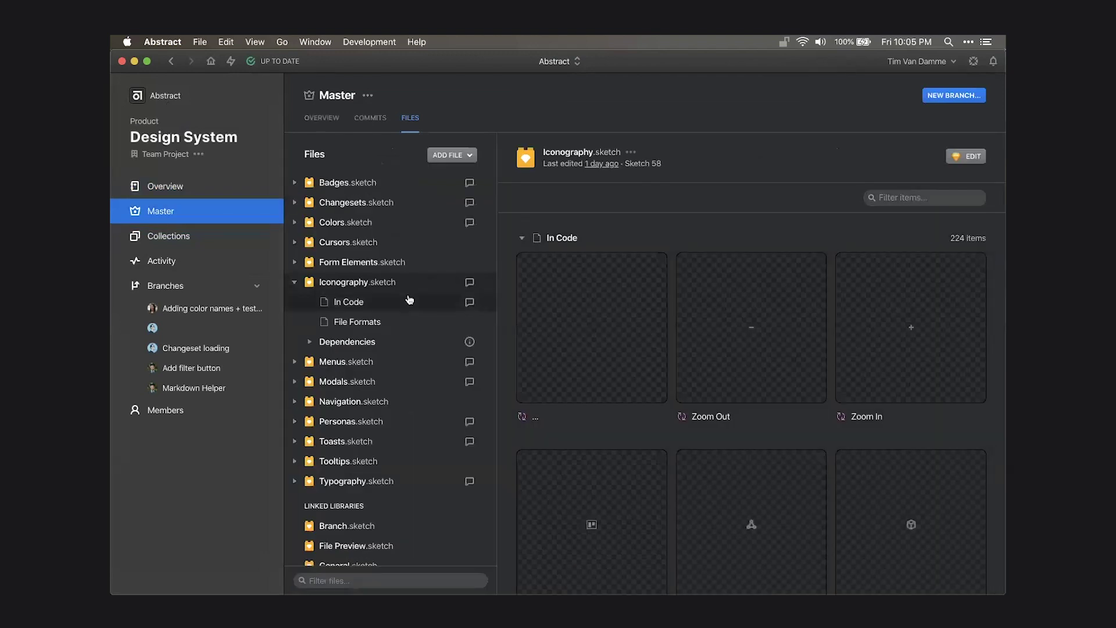
pyautogui.click(409, 301)
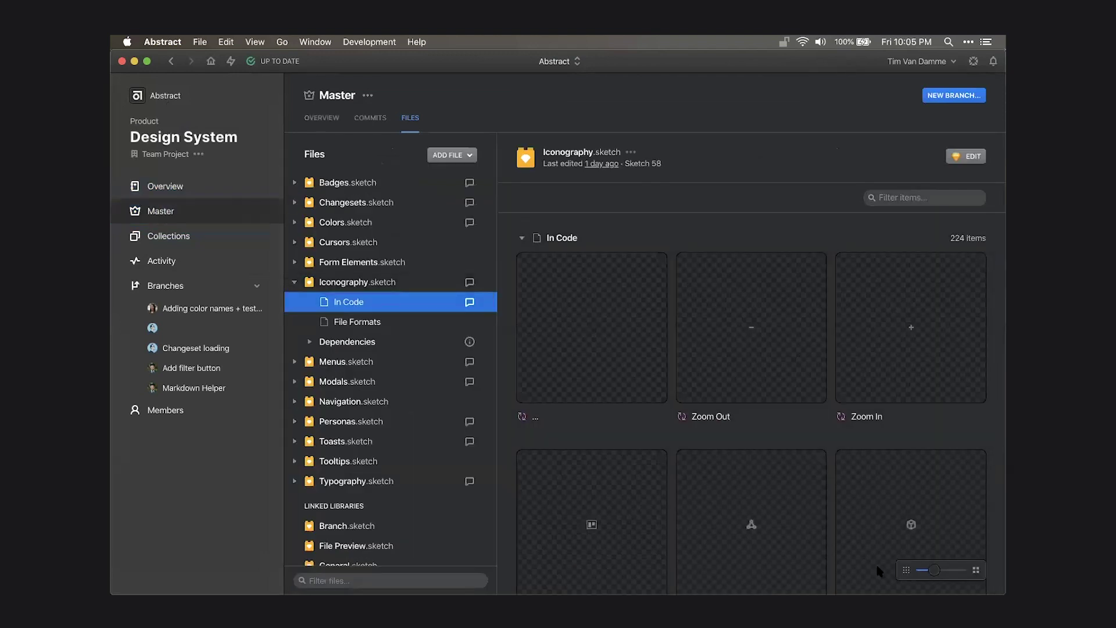
pyautogui.click(906, 570)
# Browse down the In Code icon collection as far as the emoji category icons.
pyautogui.scroll(-6, 698, 395)
pyautogui.scroll(-15, 699, 398)
pyautogui.scroll(-15, 700, 401)
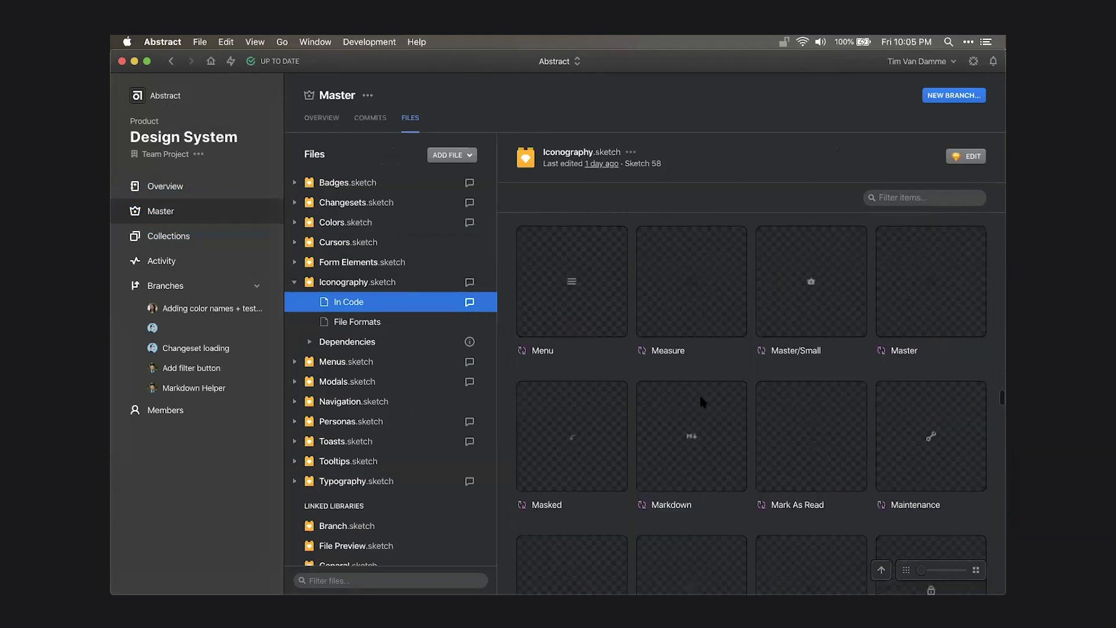
pyautogui.scroll(-5, 700, 397)
pyautogui.scroll(-1, 720, 401)
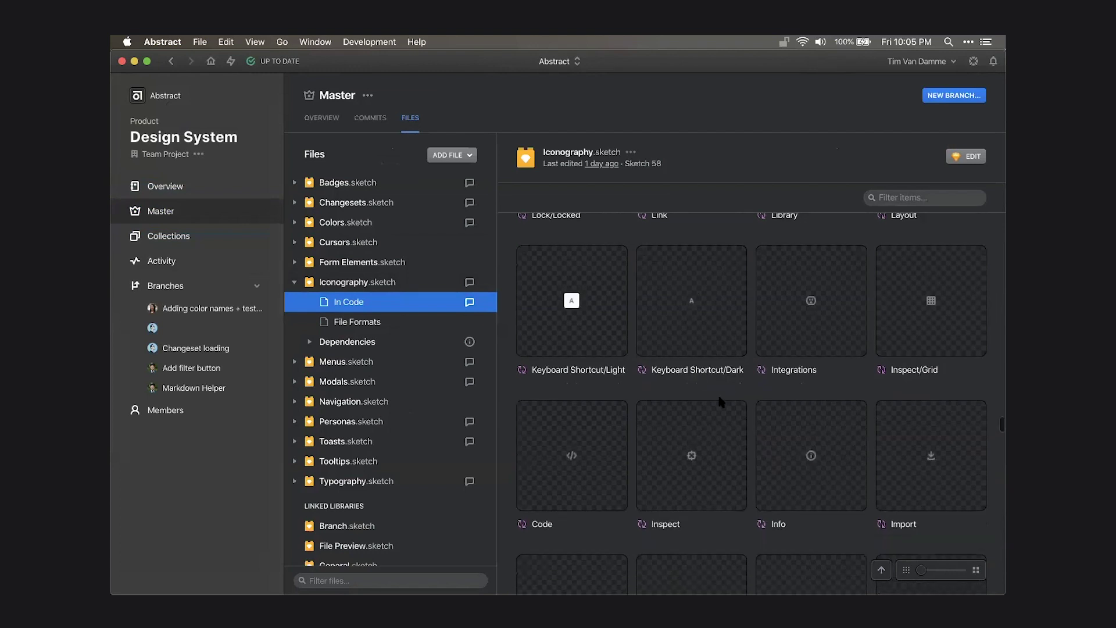
pyautogui.scroll(-10, 719, 401)
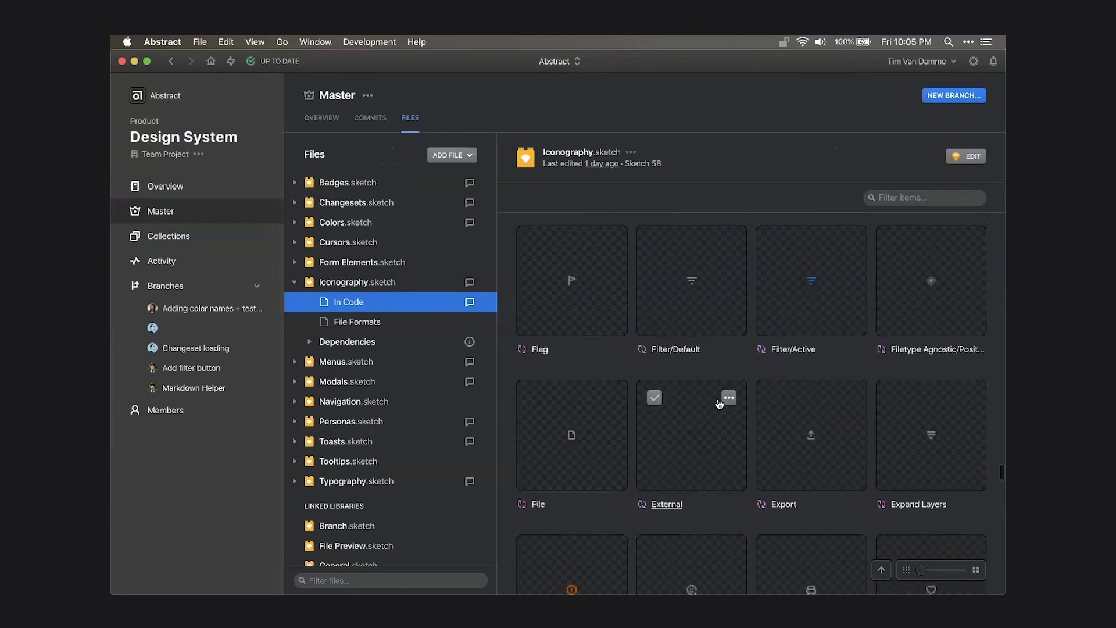
pyautogui.scroll(-5, 720, 403)
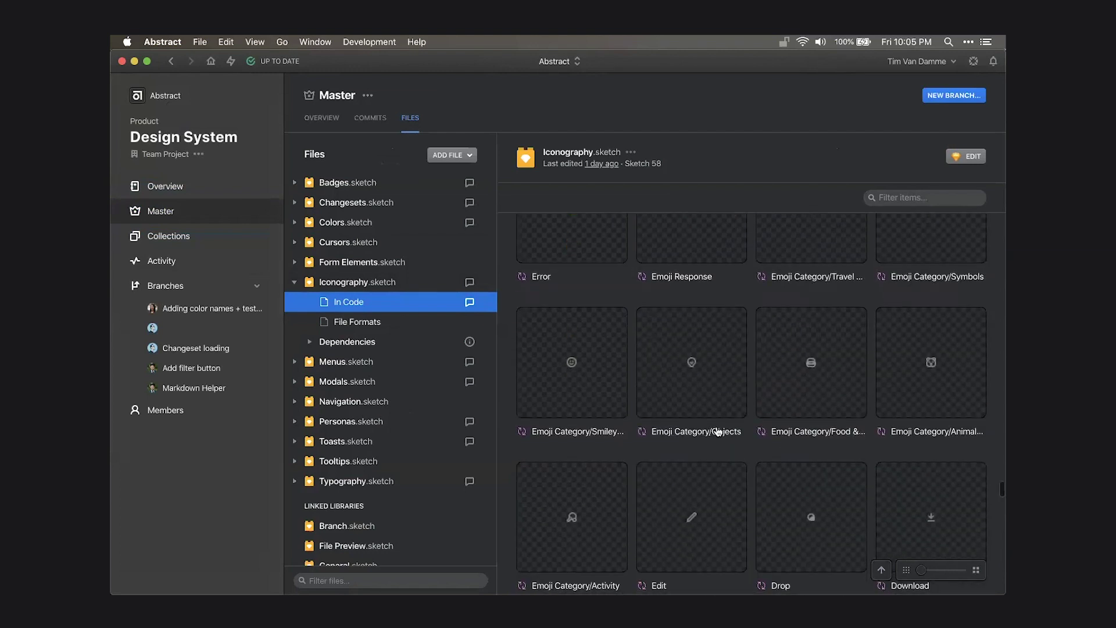
pyautogui.scroll(-1, 714, 423)
pyautogui.press('super+Tab')
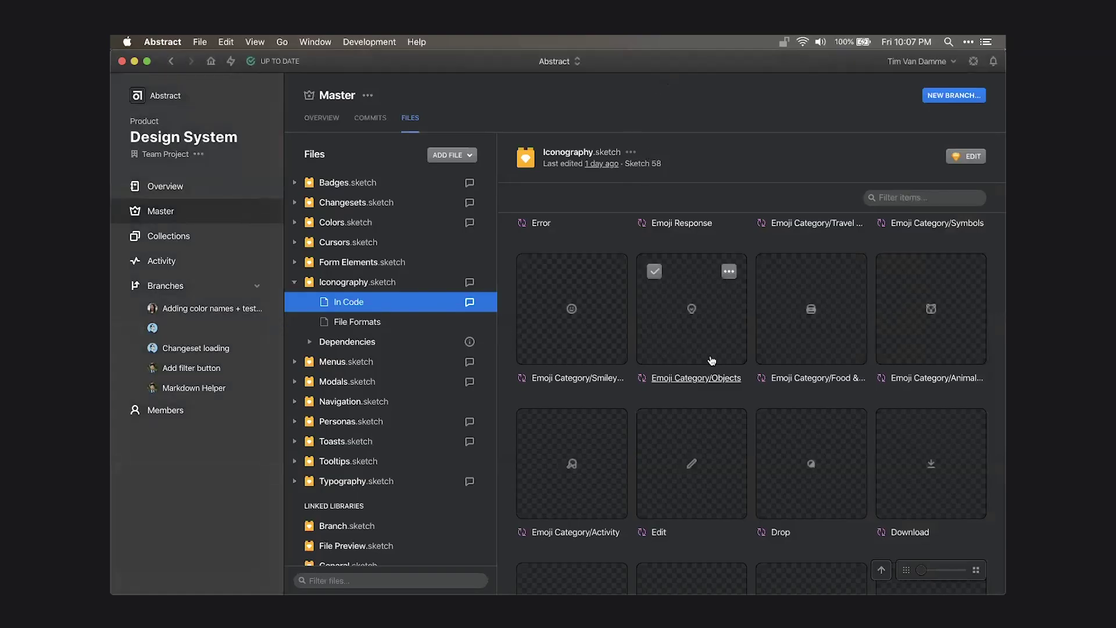
# Examine the icons from the emoji categories back up to Mail, including Filter, Grip, Has Background/24, Inspect and Integrations.
pyautogui.scroll(6, 774, 318)
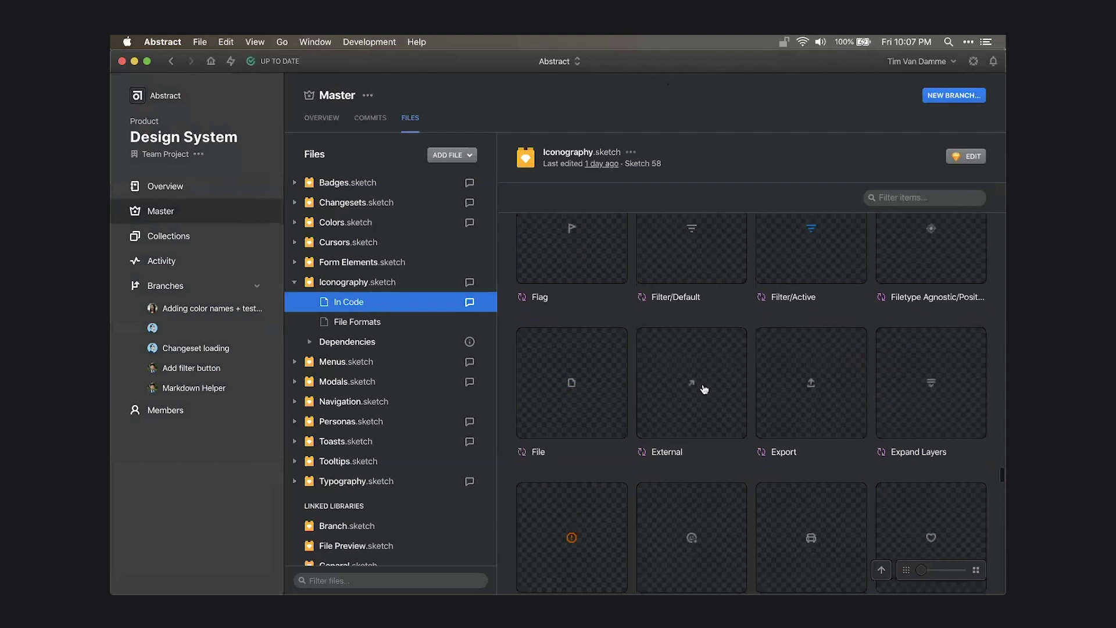
pyautogui.scroll(2, 704, 389)
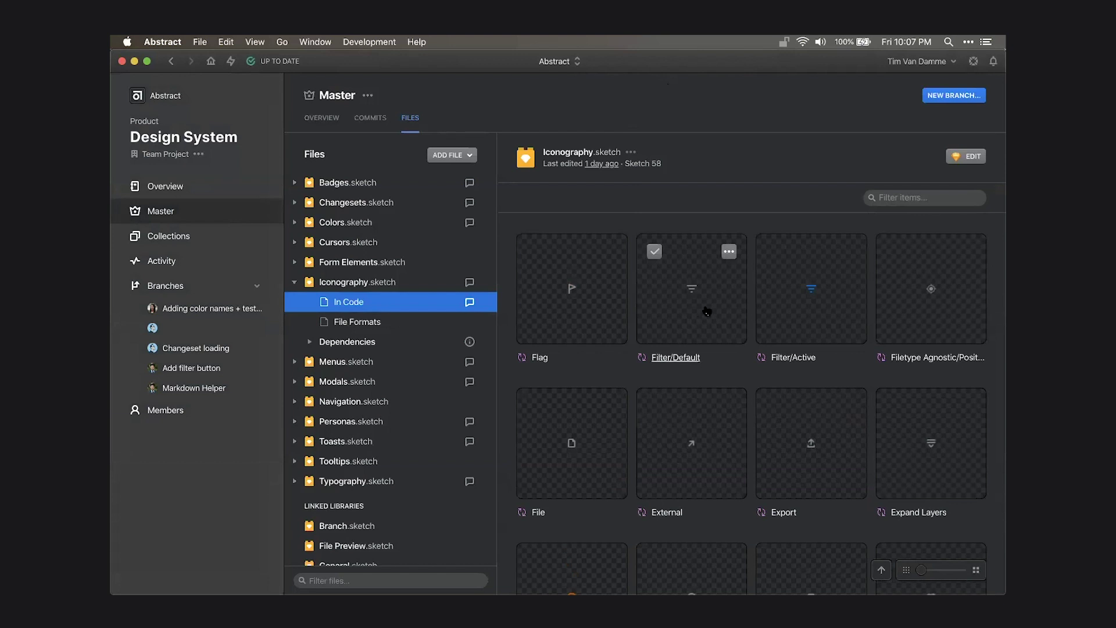
pyautogui.scroll(1, 709, 334)
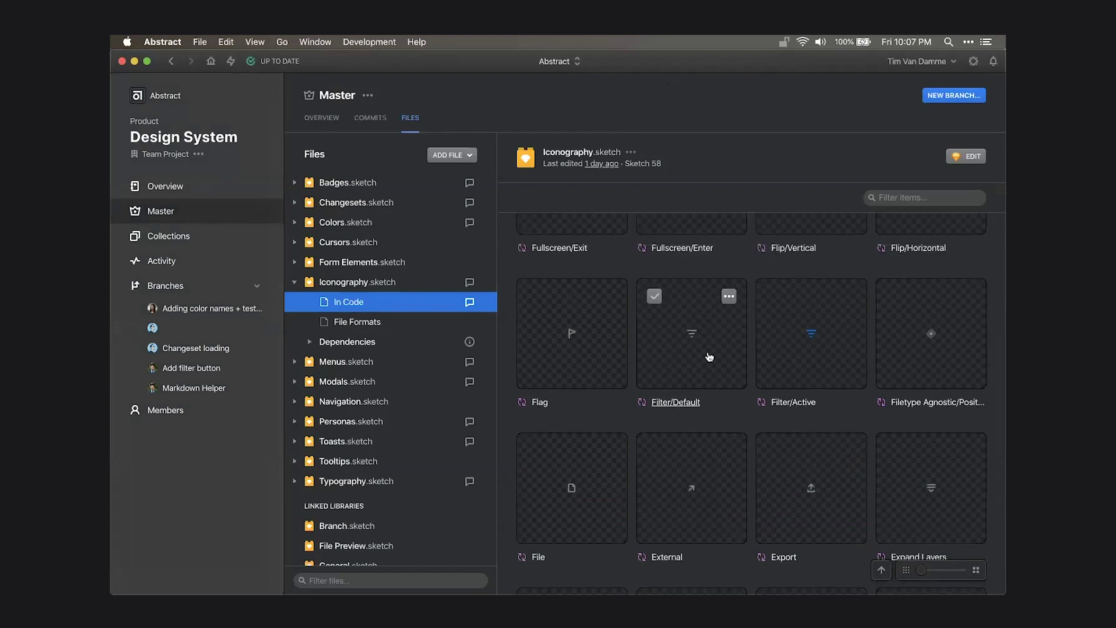
pyautogui.scroll(10, 709, 356)
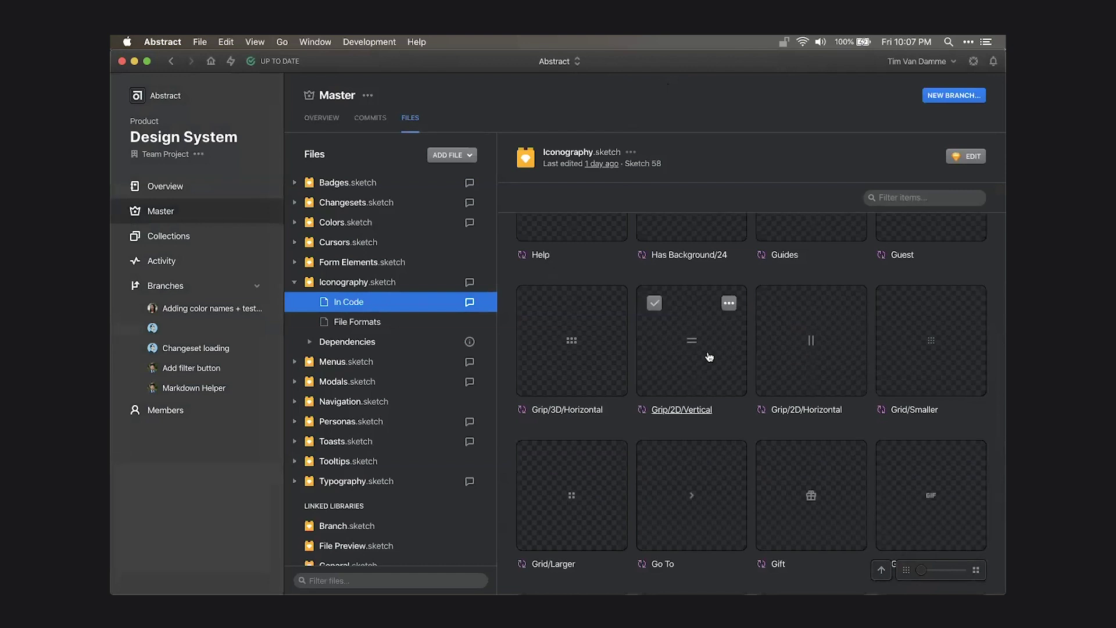
pyautogui.scroll(2, 708, 357)
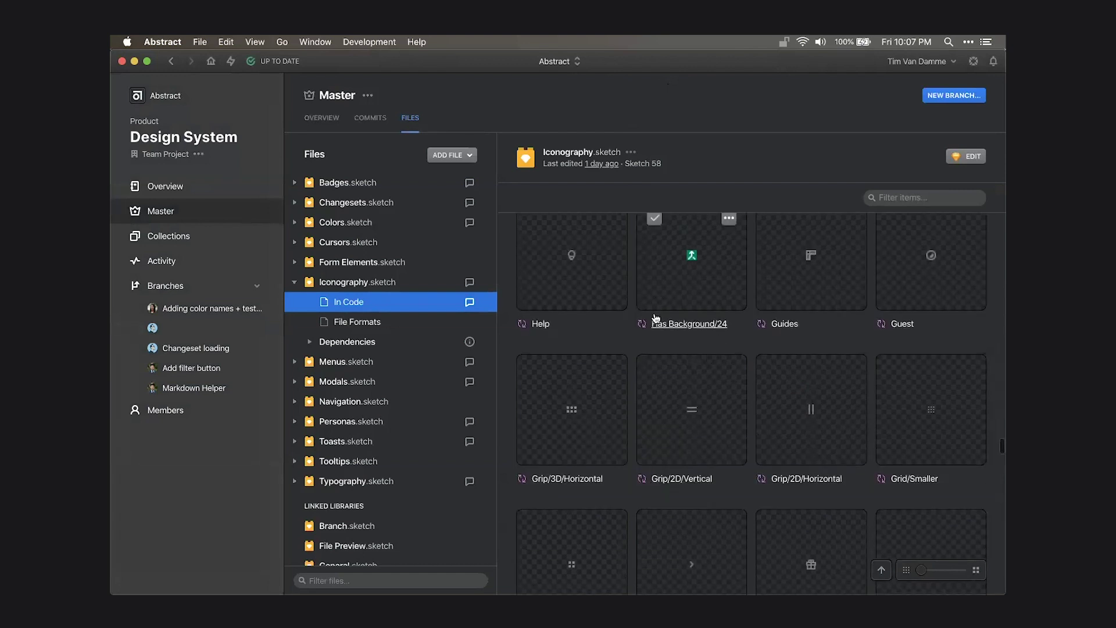
pyautogui.scroll(2, 655, 320)
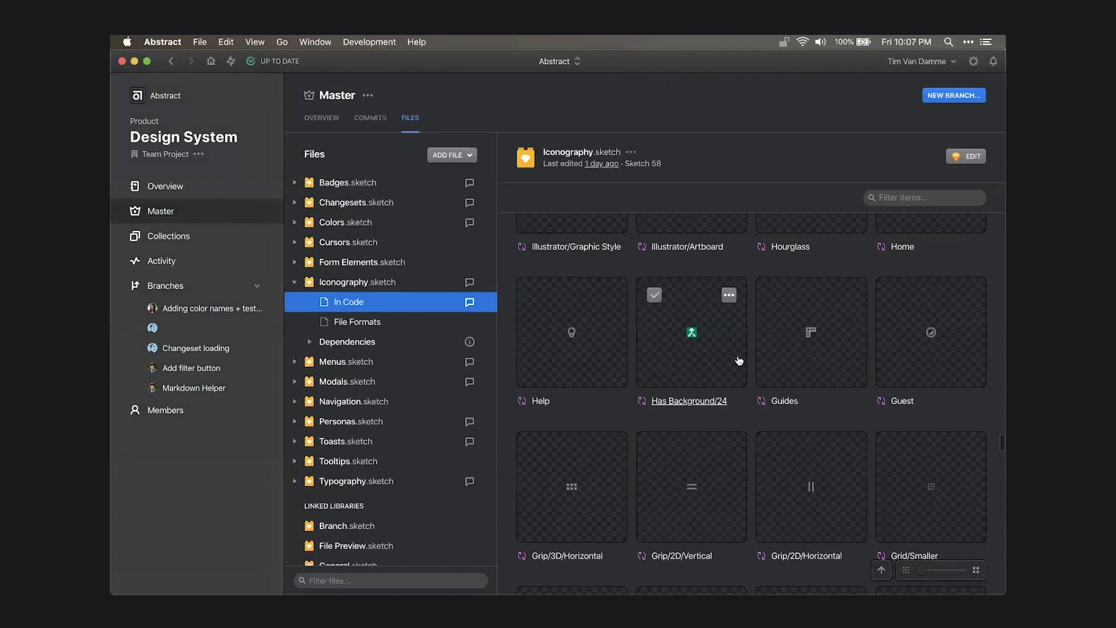
pyautogui.scroll(2, 740, 360)
pyautogui.scroll(3, 739, 359)
pyautogui.scroll(2, 780, 447)
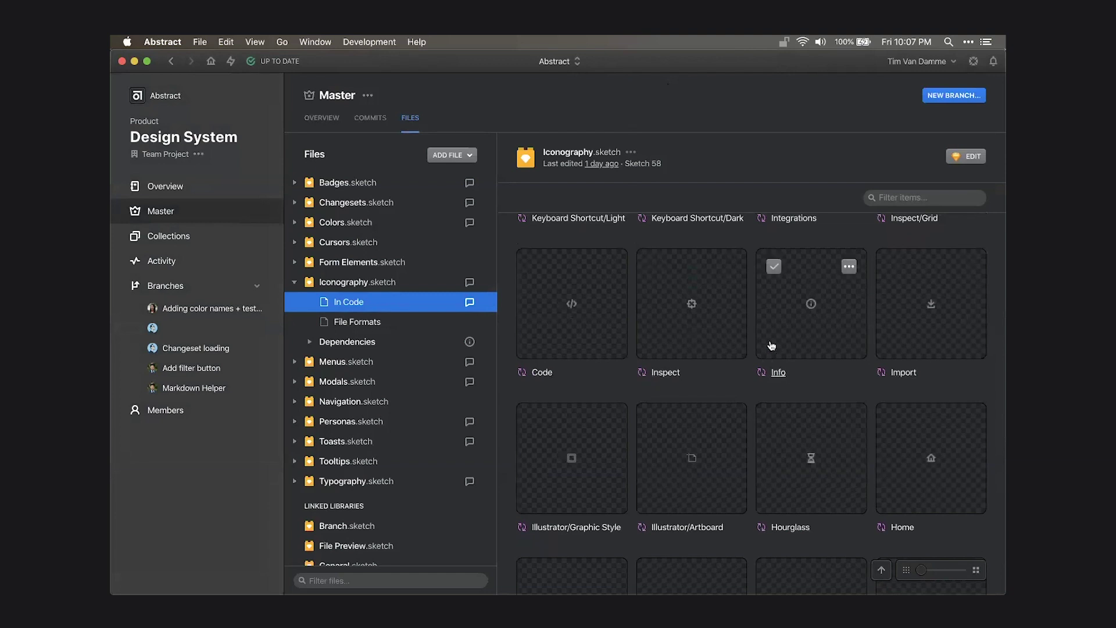
pyautogui.scroll(2, 773, 349)
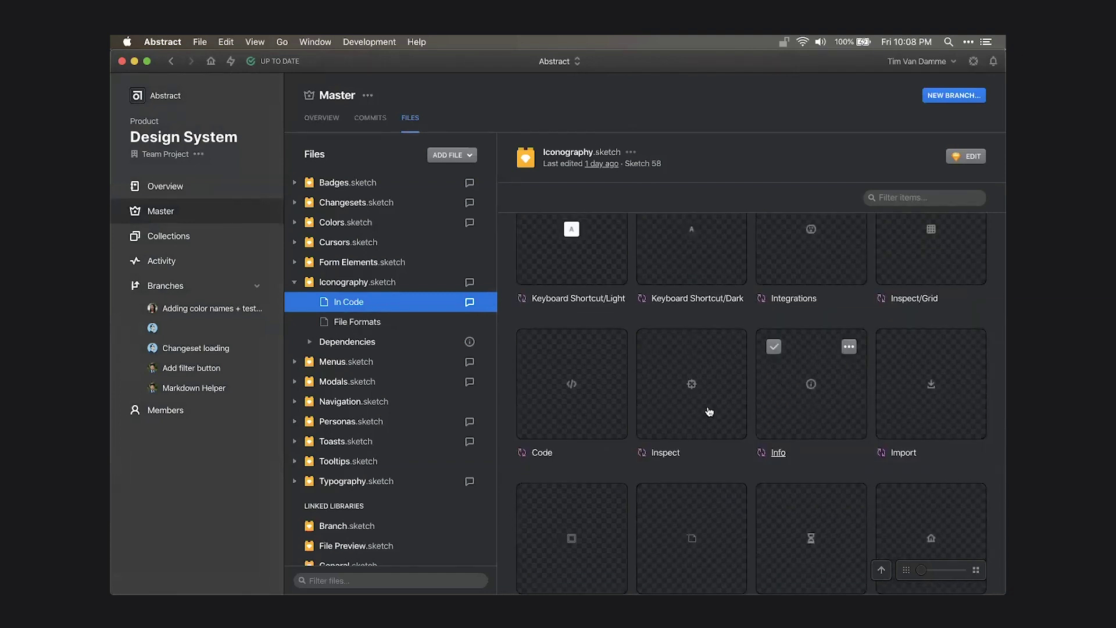
pyautogui.scroll(2, 883, 414)
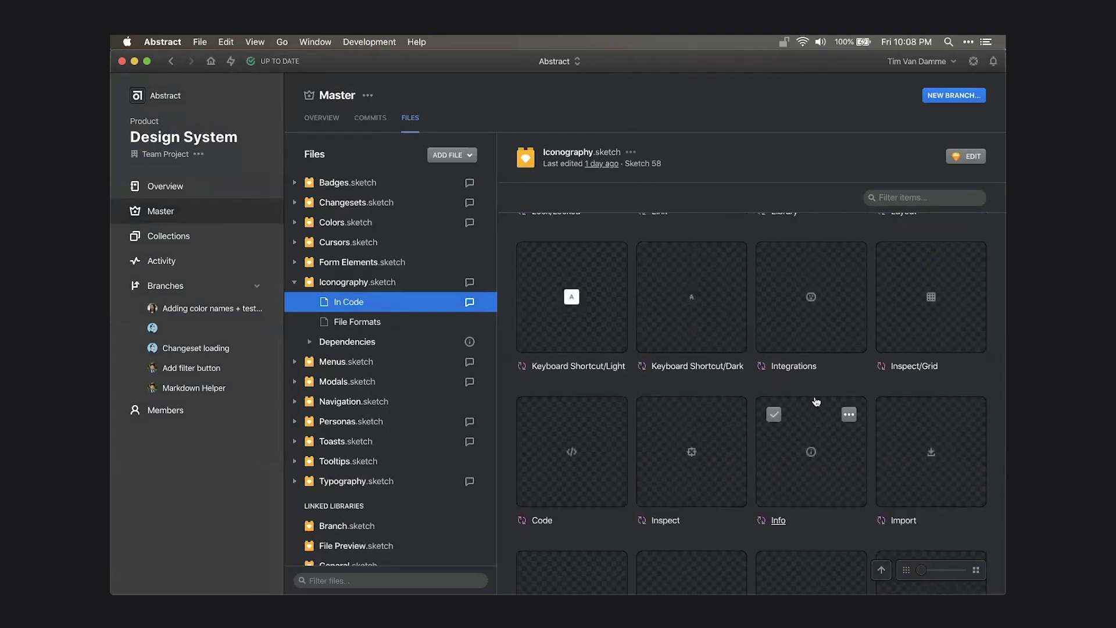
pyautogui.scroll(3, 816, 401)
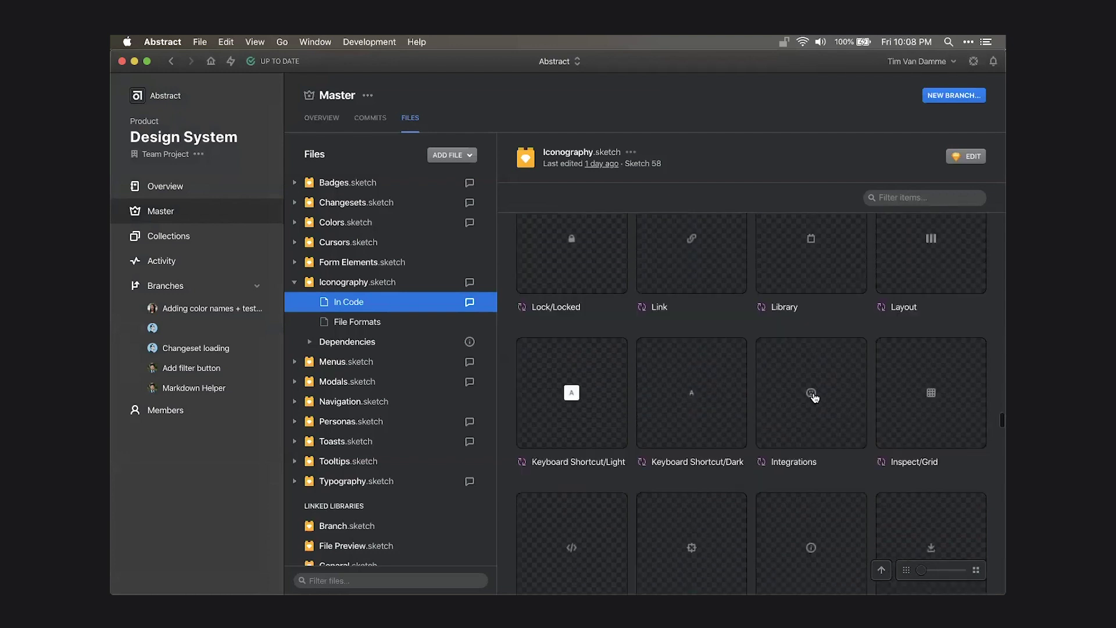
pyautogui.scroll(2, 823, 410)
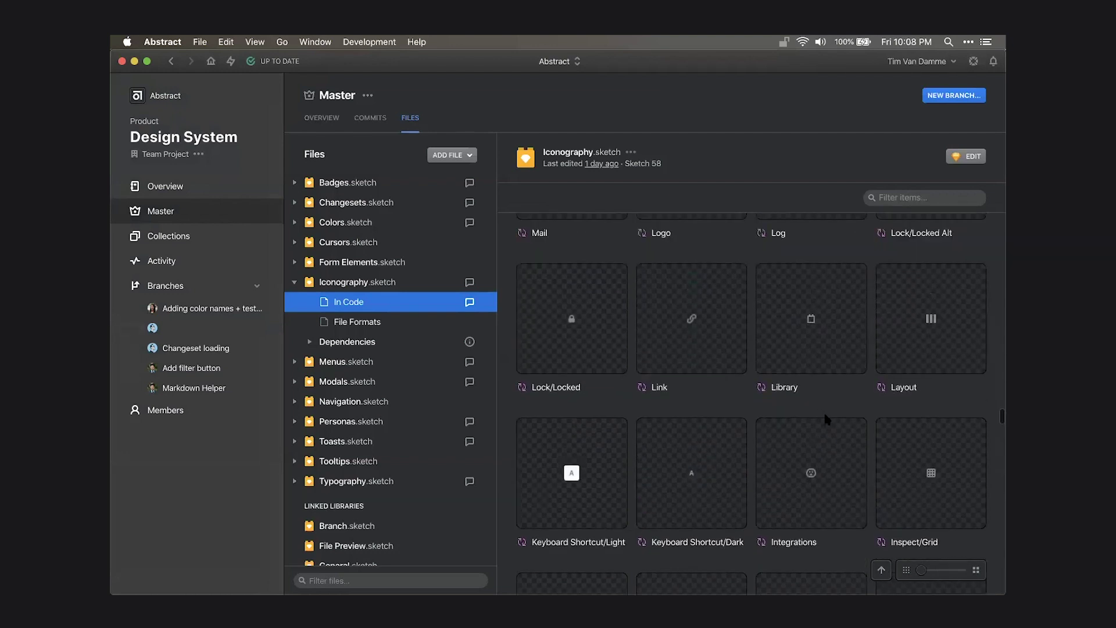
pyautogui.scroll(3, 823, 410)
# Filter the In Code icons by "emoji" to review the matching icons, and clear the filter.
pyautogui.click(912, 198)
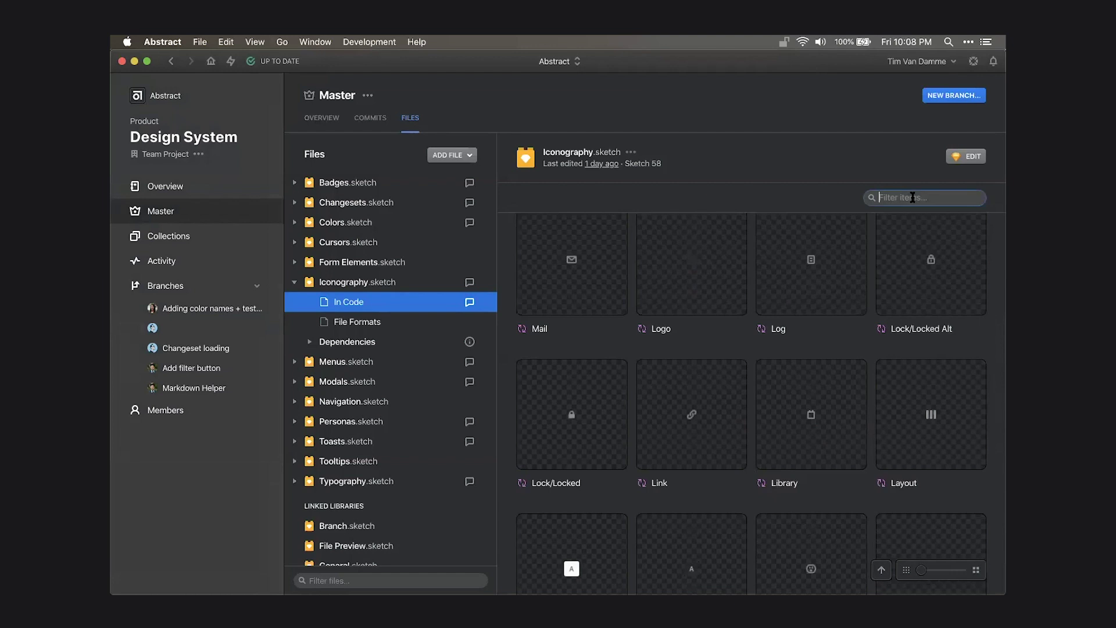
pyautogui.write('emoji')
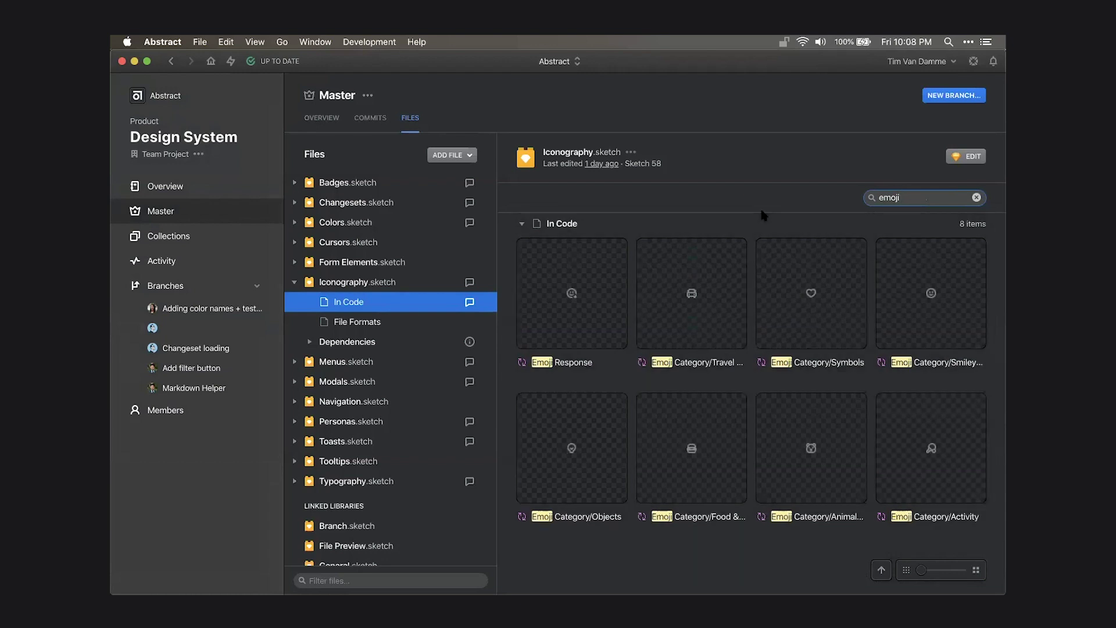
pyautogui.scroll(1, 698, 337)
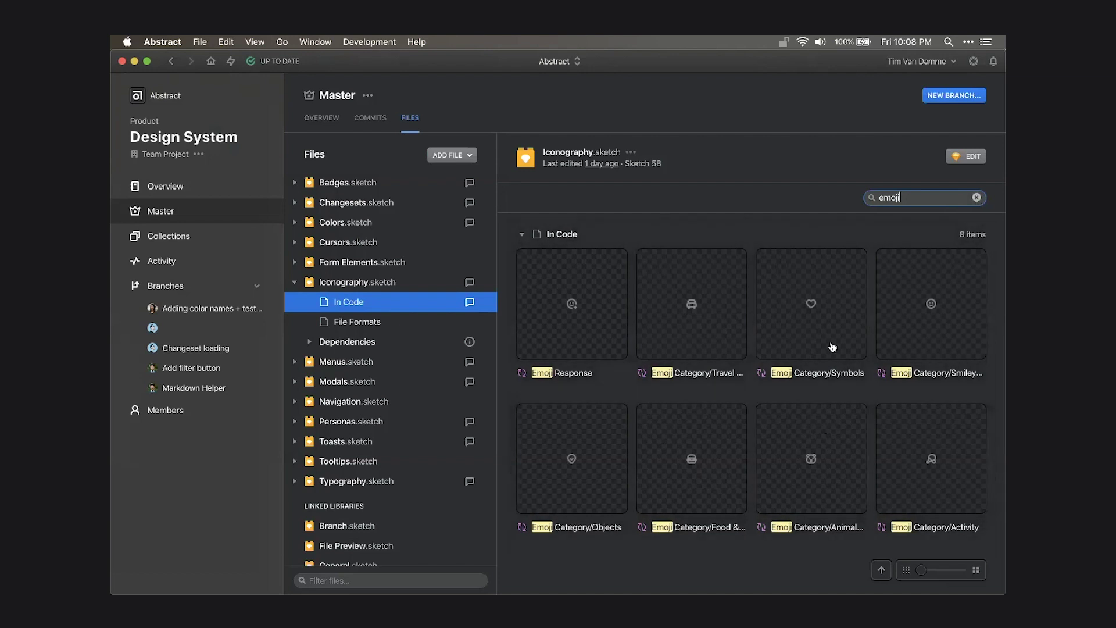
pyautogui.click(976, 197)
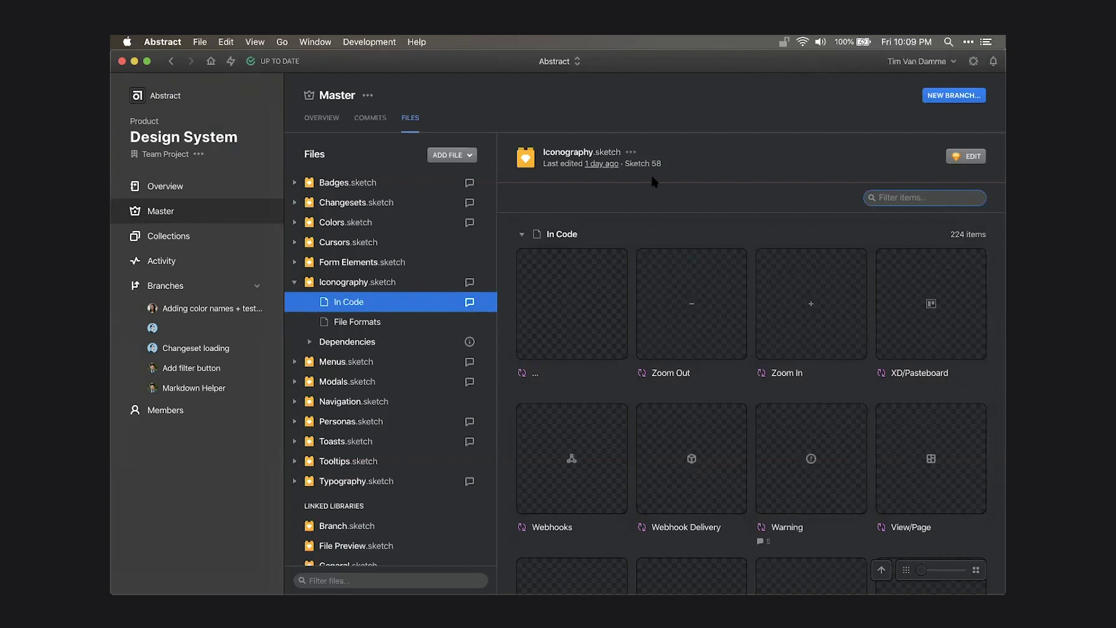
pyautogui.click(724, 140)
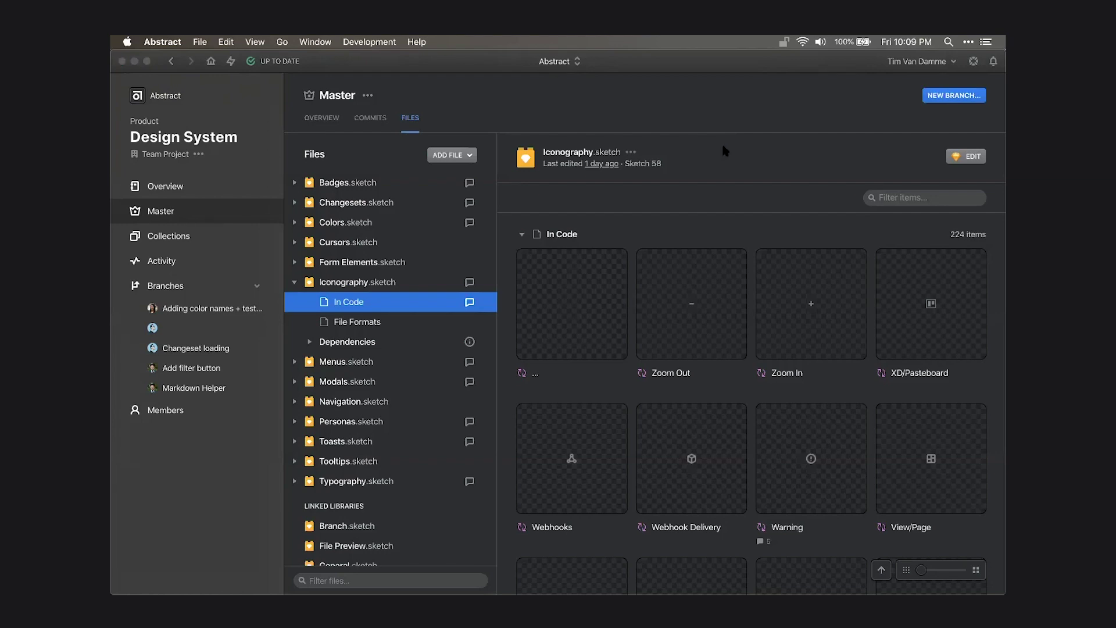
# Switch to the Noun Project page in Safari, search for "team" and look through the icon results.
pyautogui.press('super+Tab')
pyautogui.click(515, 81)
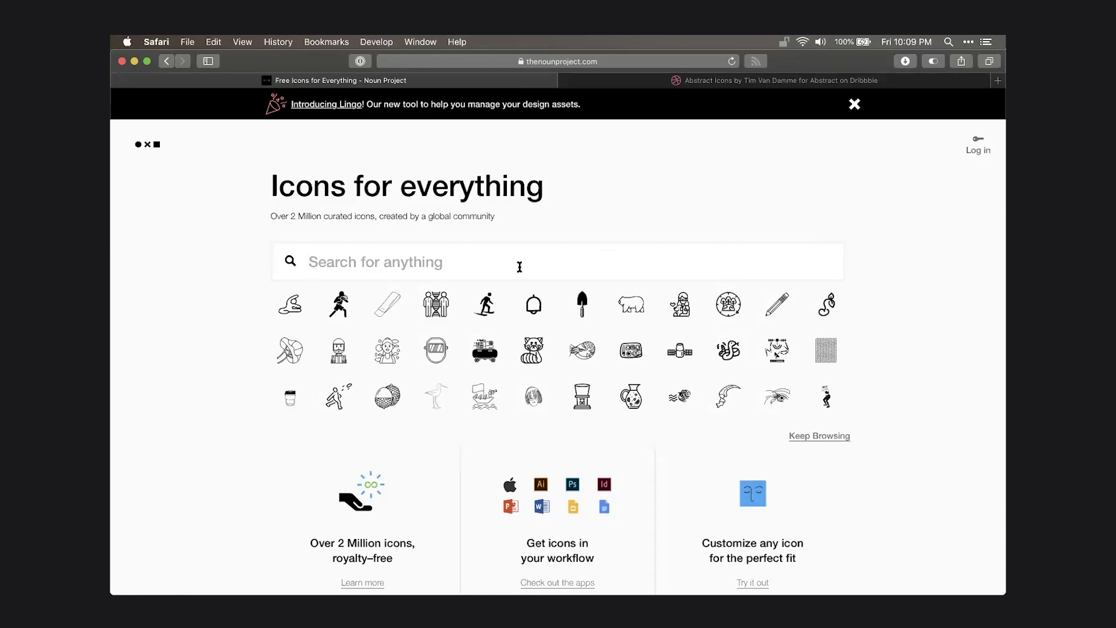
pyautogui.write('team')
pyautogui.press('Return')
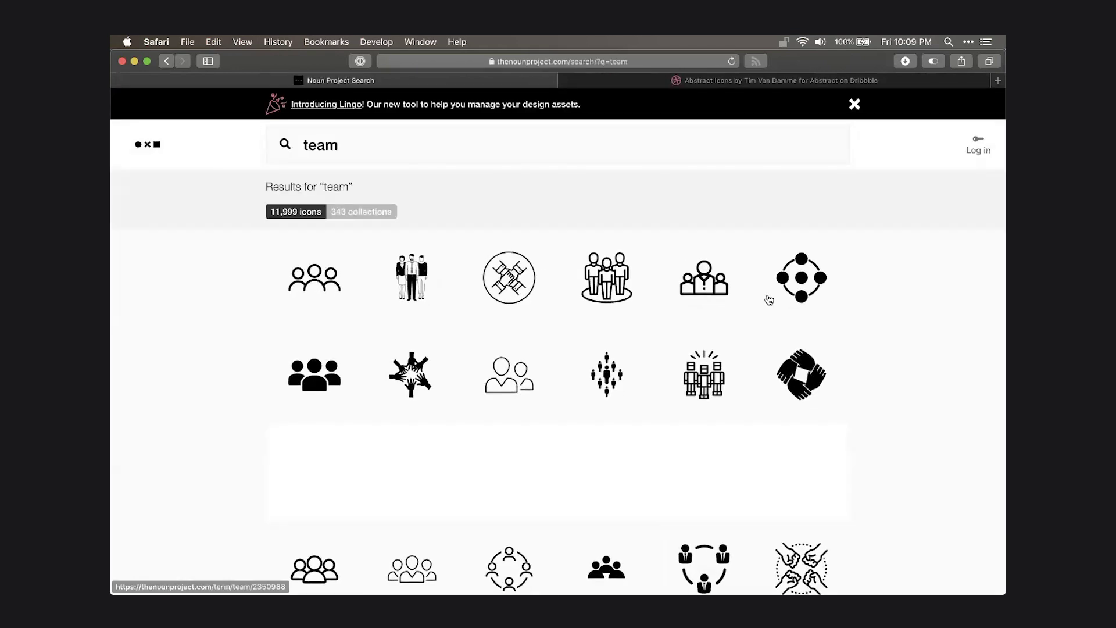
pyautogui.scroll(-2, 219, 285)
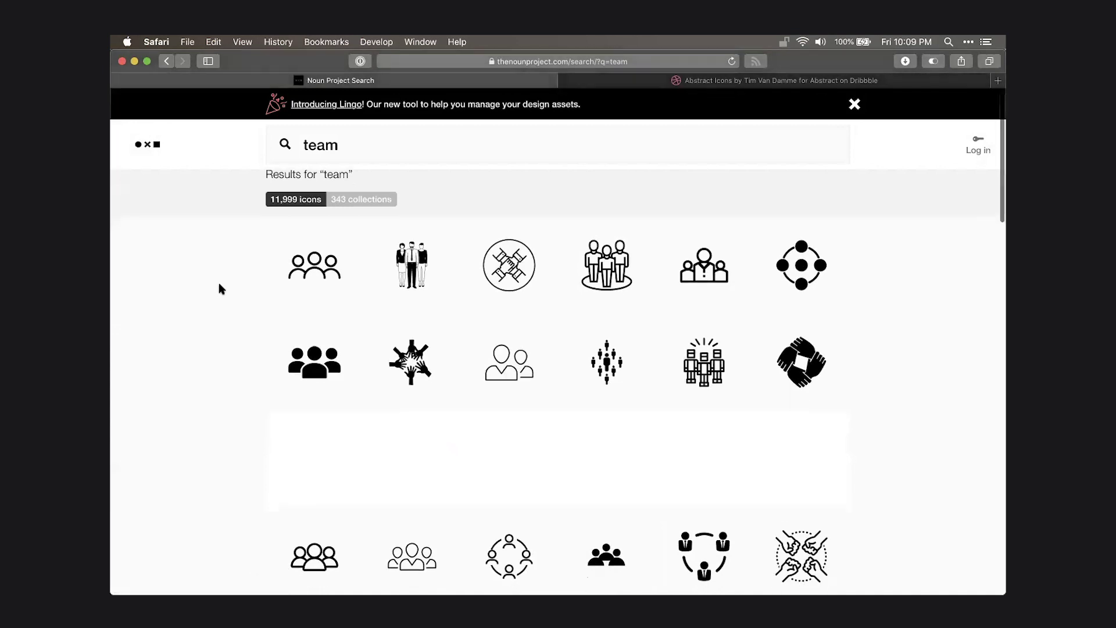
pyautogui.scroll(2, 219, 285)
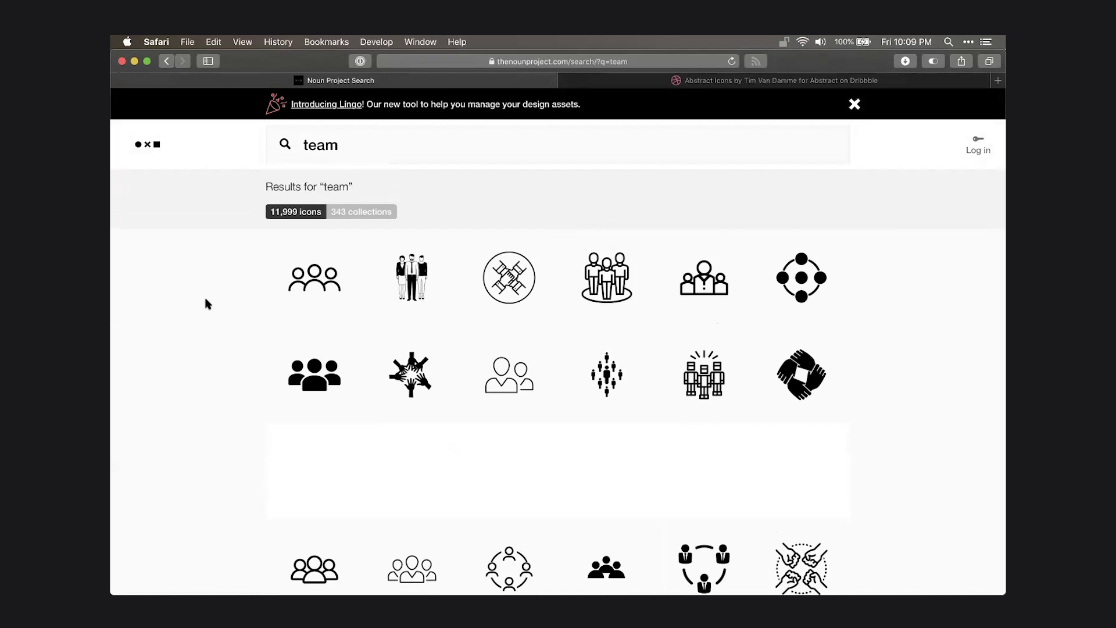
pyautogui.scroll(-1, 255, 310)
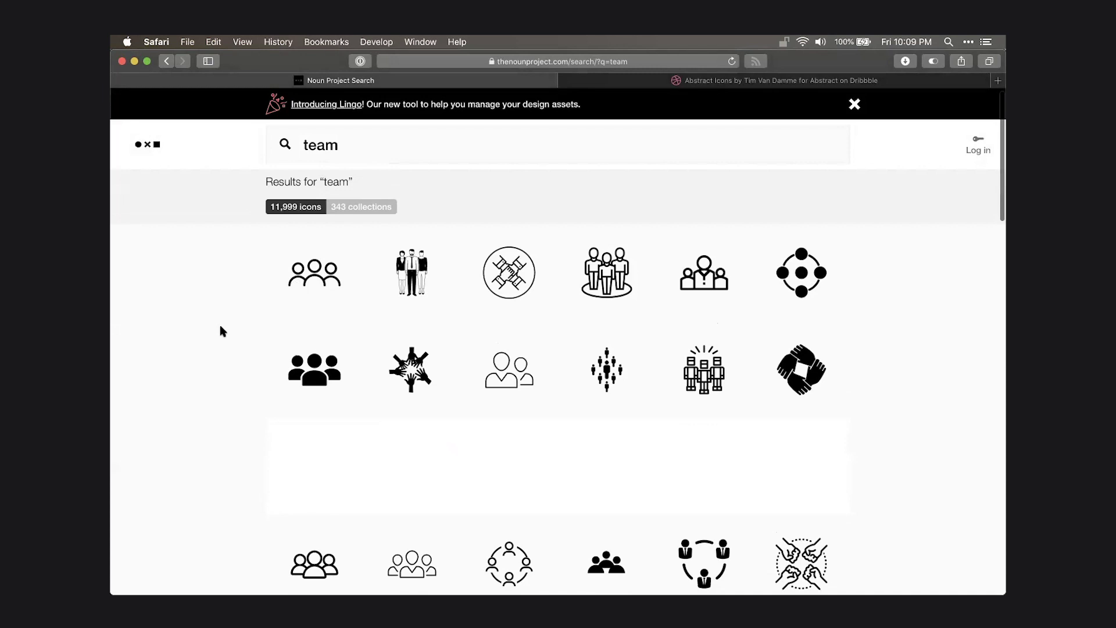
pyautogui.scroll(-5, 221, 331)
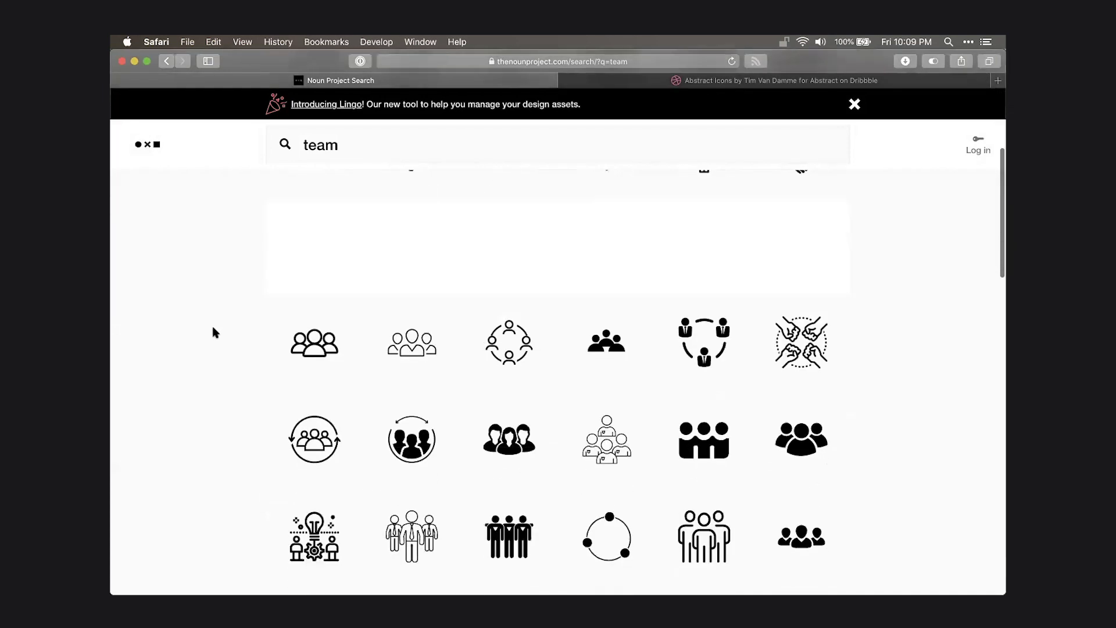
# Examine the first page of "team" icons down to the related collections and back up to the first row.
pyautogui.scroll(-1, 213, 331)
pyautogui.scroll(-1, 212, 332)
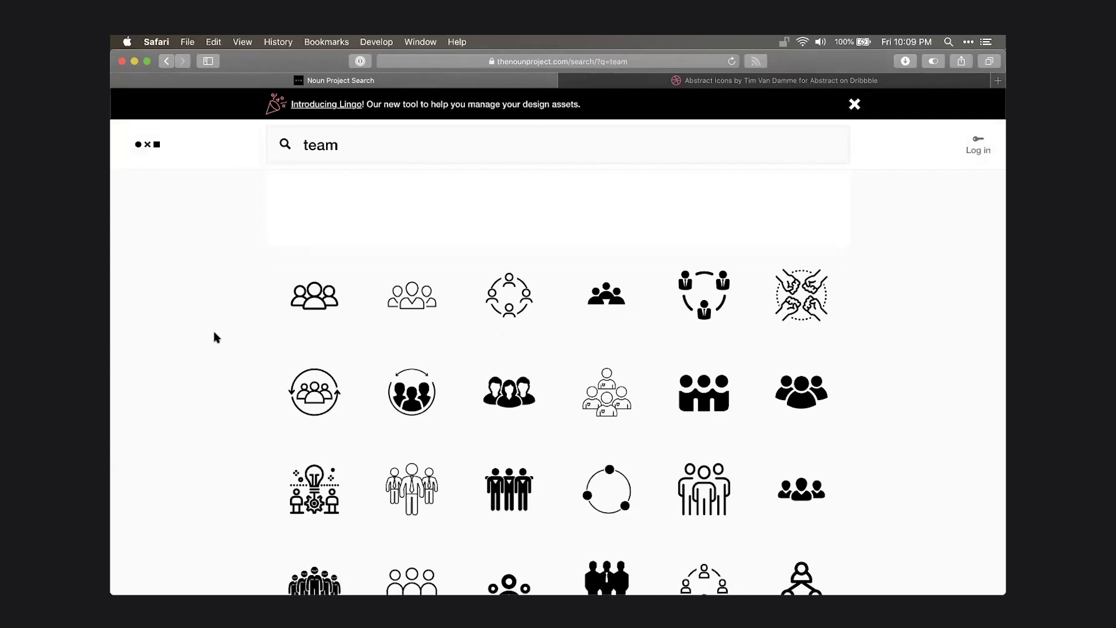
pyautogui.scroll(-3, 215, 338)
pyautogui.scroll(2, 215, 340)
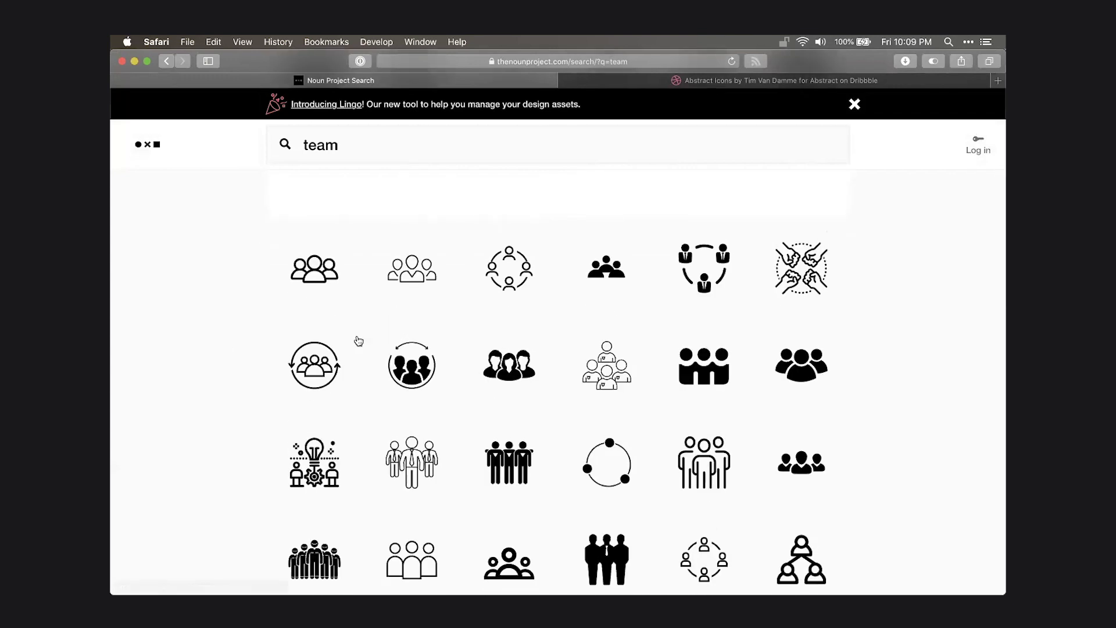
pyautogui.scroll(-8, 542, 353)
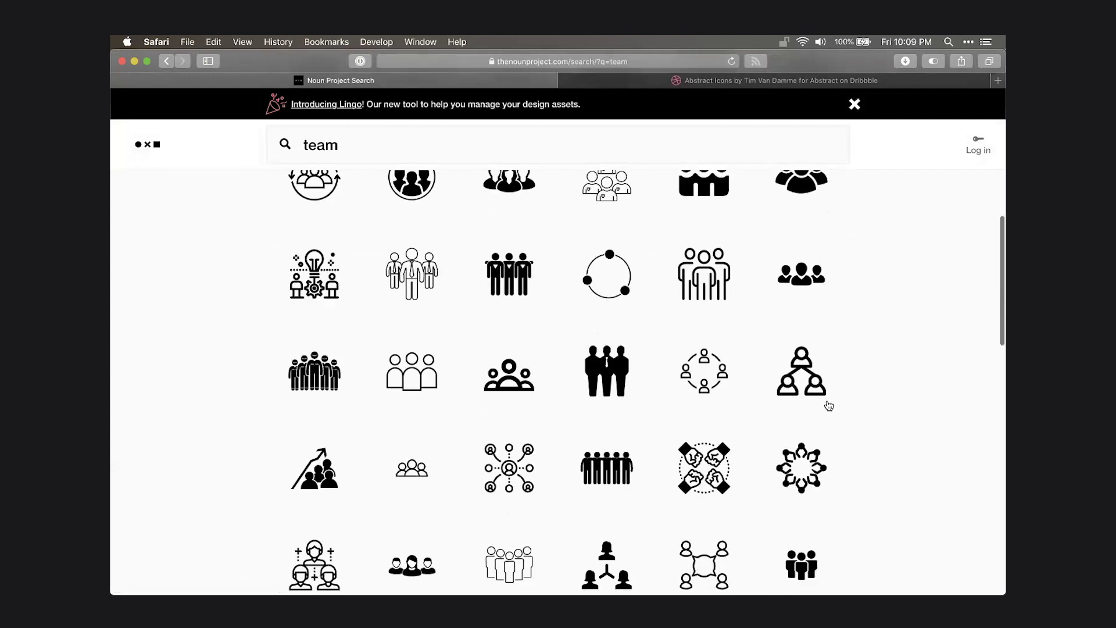
pyautogui.scroll(1, 744, 405)
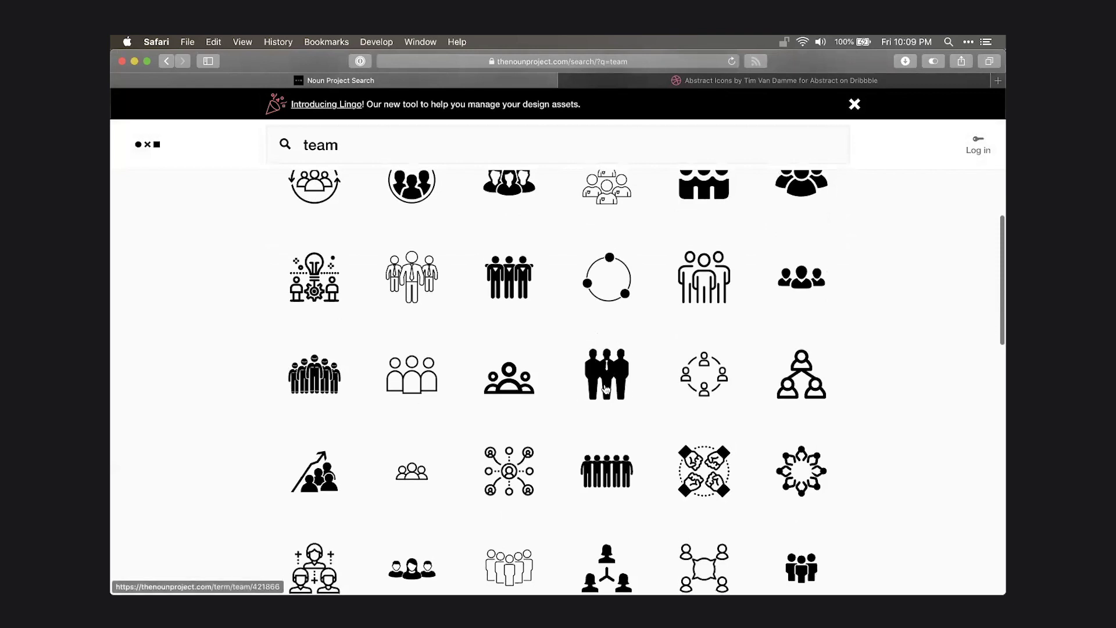
pyautogui.scroll(-3, 577, 399)
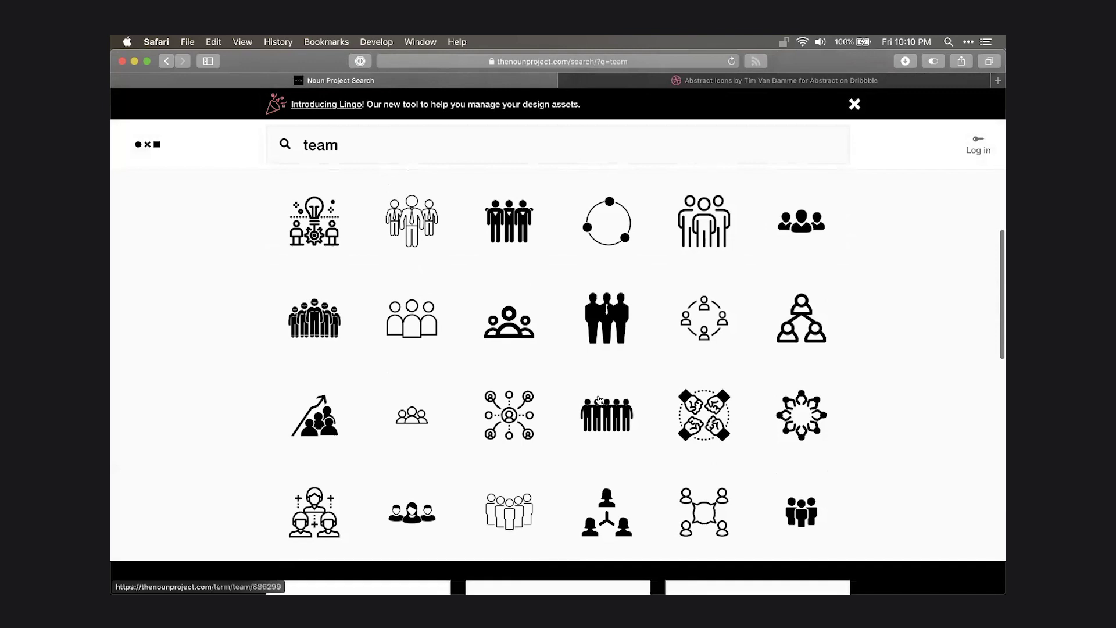
pyautogui.scroll(-2, 599, 400)
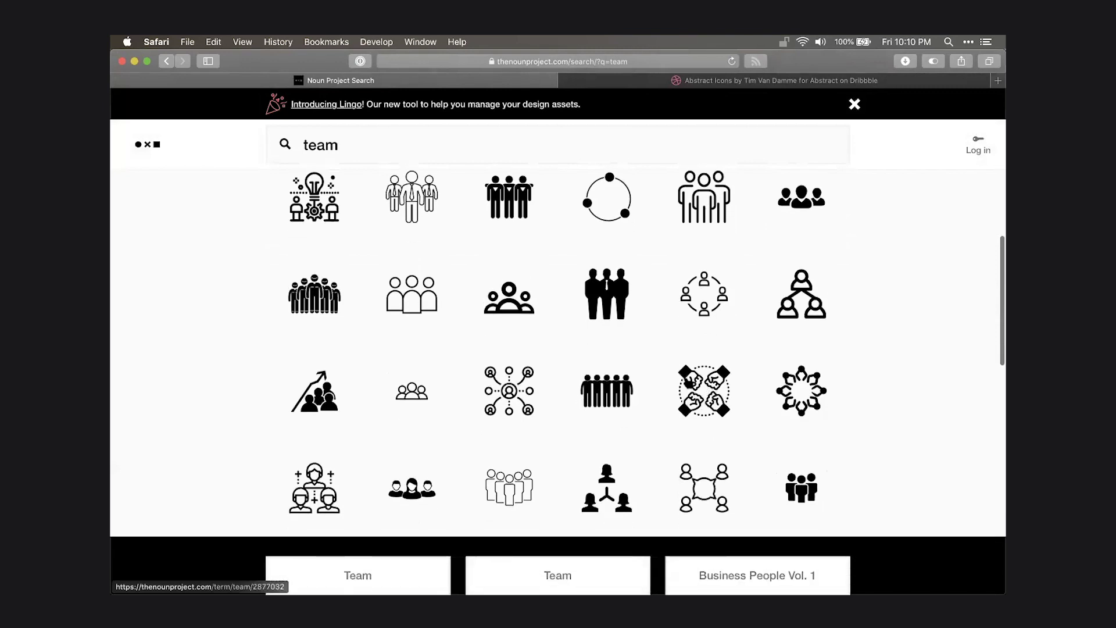
pyautogui.scroll(-1, 720, 403)
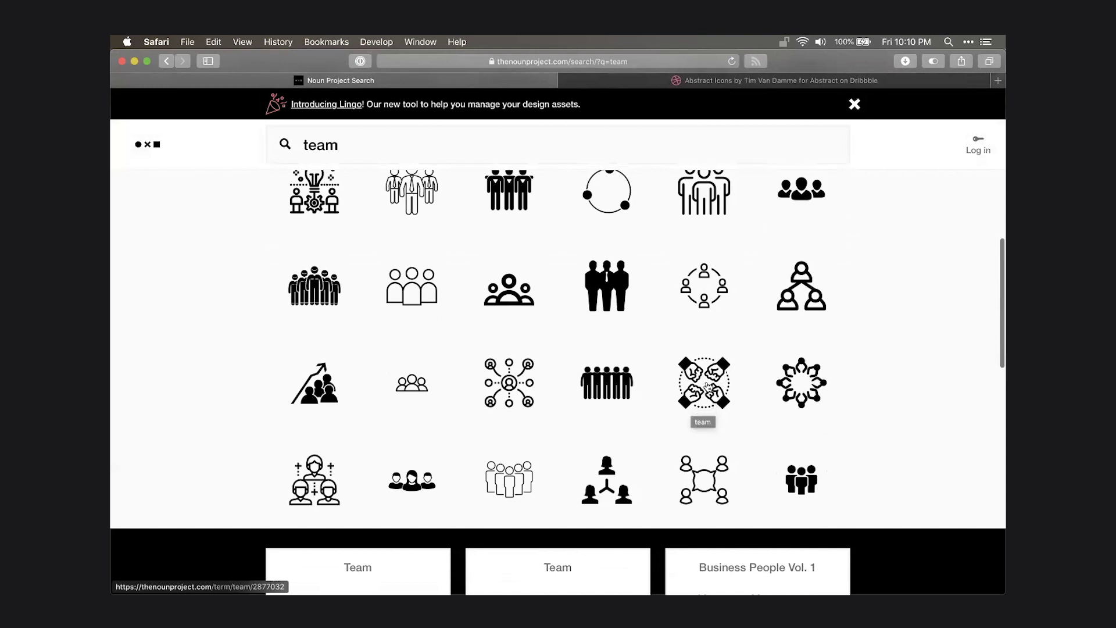
pyautogui.scroll(3, 218, 373)
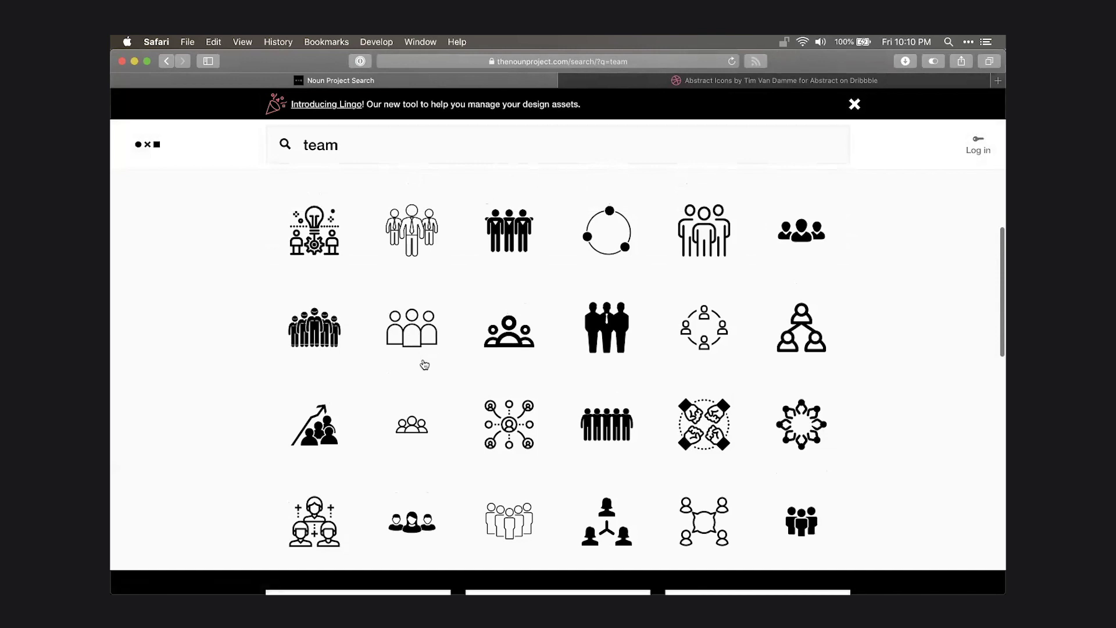
pyautogui.scroll(4, 416, 388)
pyautogui.scroll(8, 413, 302)
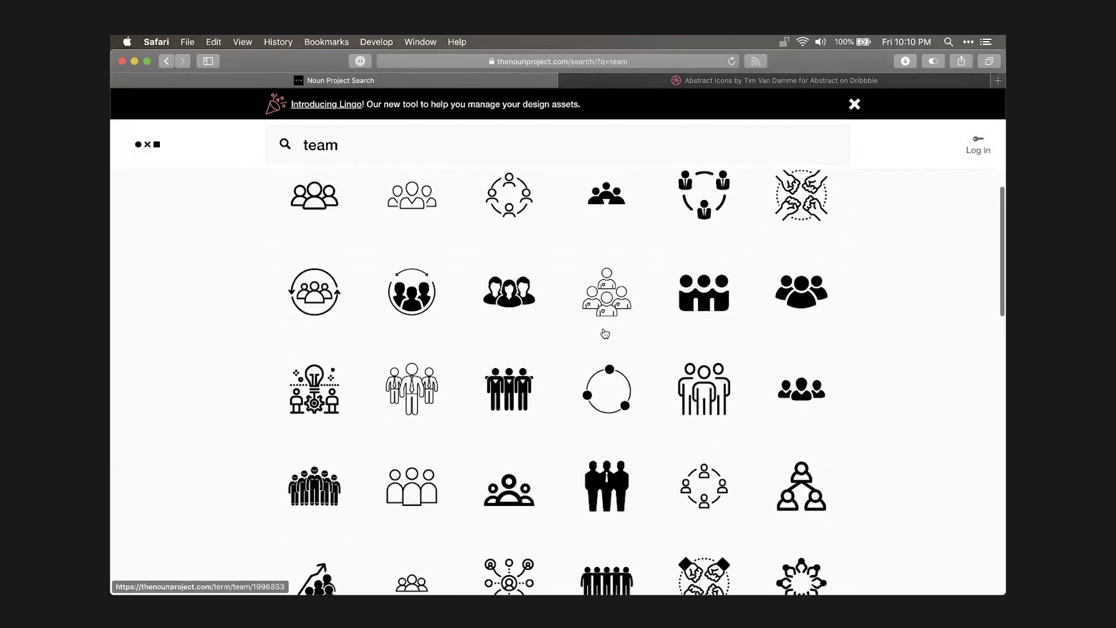
pyautogui.scroll(10, 253, 336)
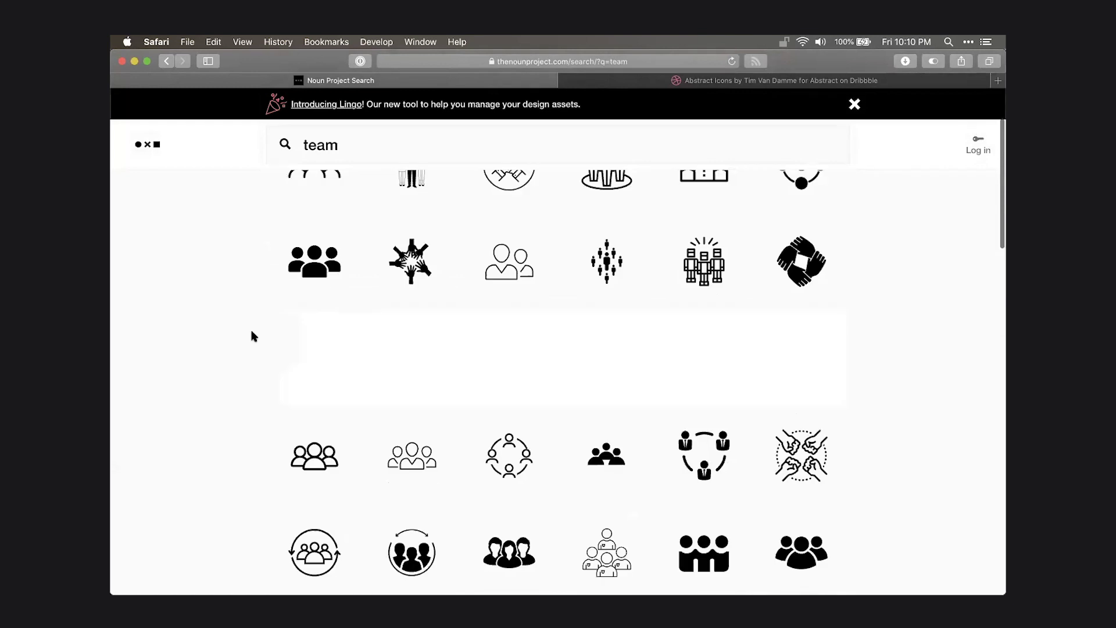
pyautogui.scroll(-1, 253, 336)
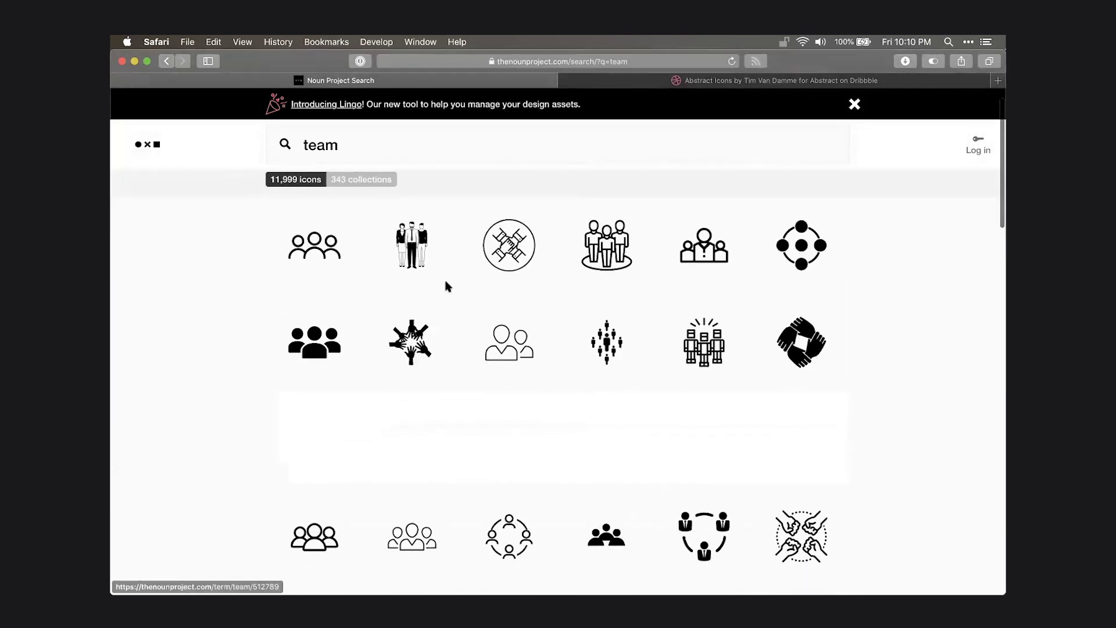
# Browse the further "team" icon results well beyond the first page for more ways of depicting a group.
pyautogui.scroll(-5, 445, 287)
pyautogui.scroll(-8, 279, 343)
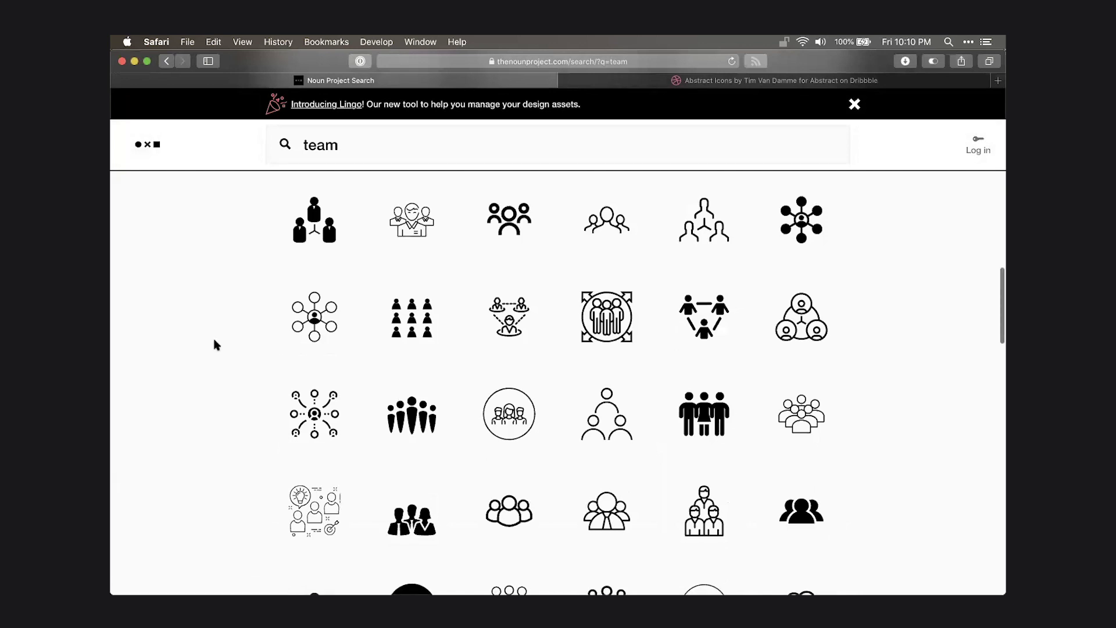
pyautogui.scroll(-7, 227, 368)
pyautogui.scroll(-15, 229, 369)
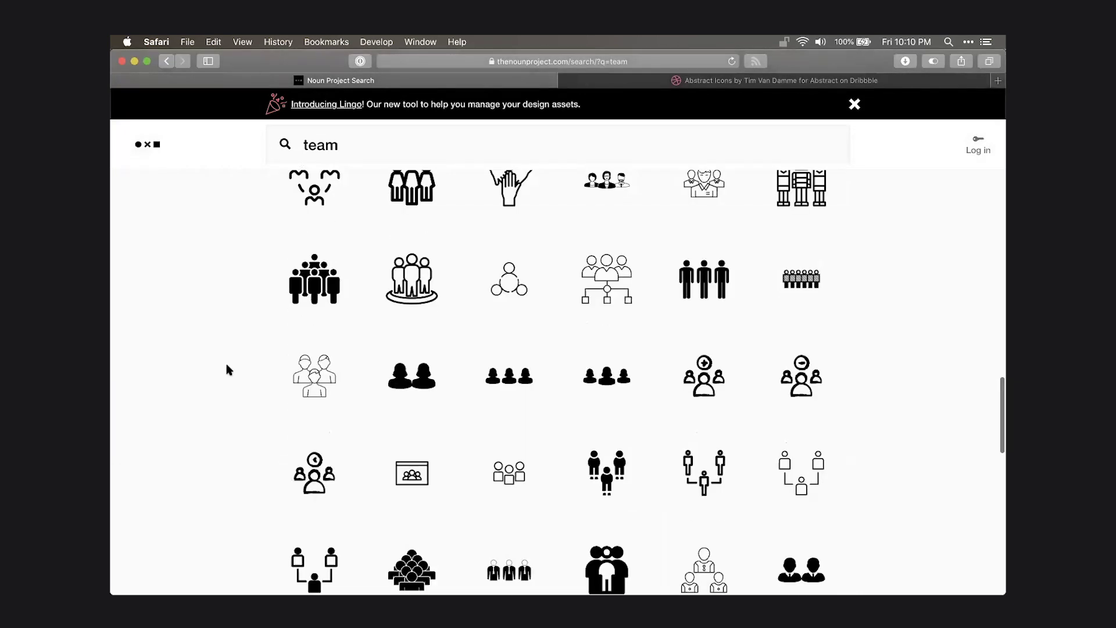
pyautogui.scroll(-2, 229, 369)
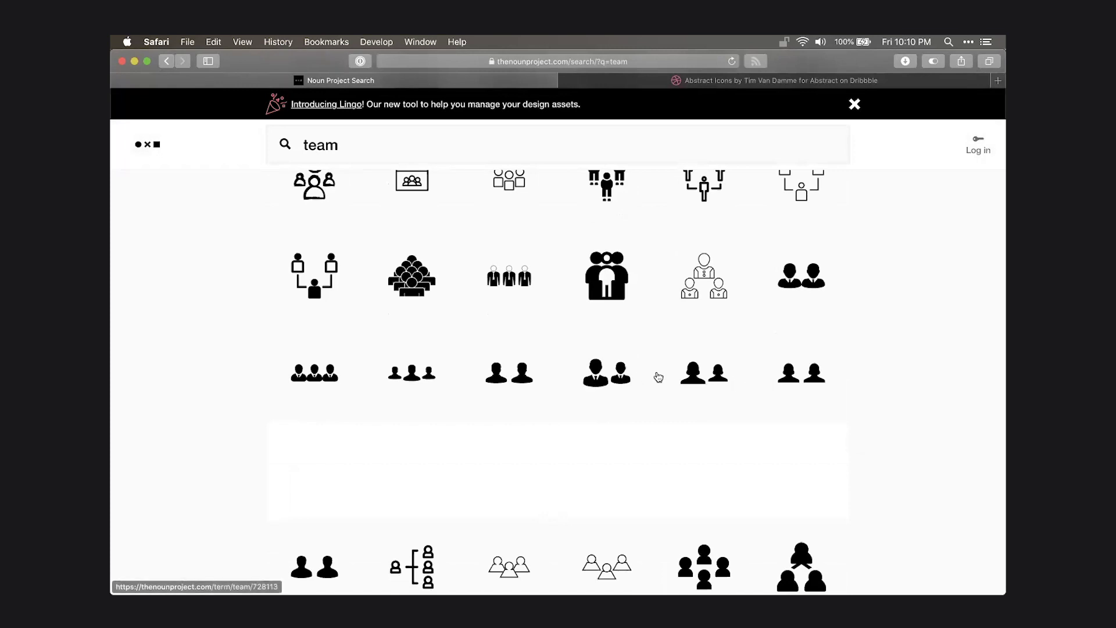
pyautogui.scroll(-2, 256, 331)
pyautogui.scroll(4, 258, 334)
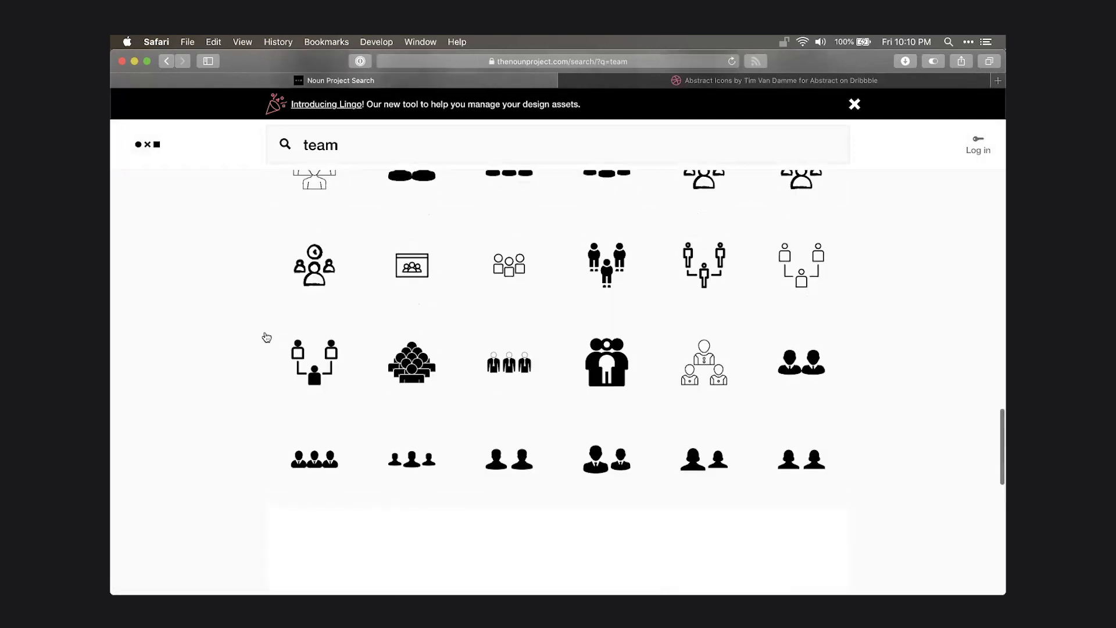
# Switch to Abstract and create a new branch named "Team Icon" in the Design System project.
pyautogui.press('super+Tab')
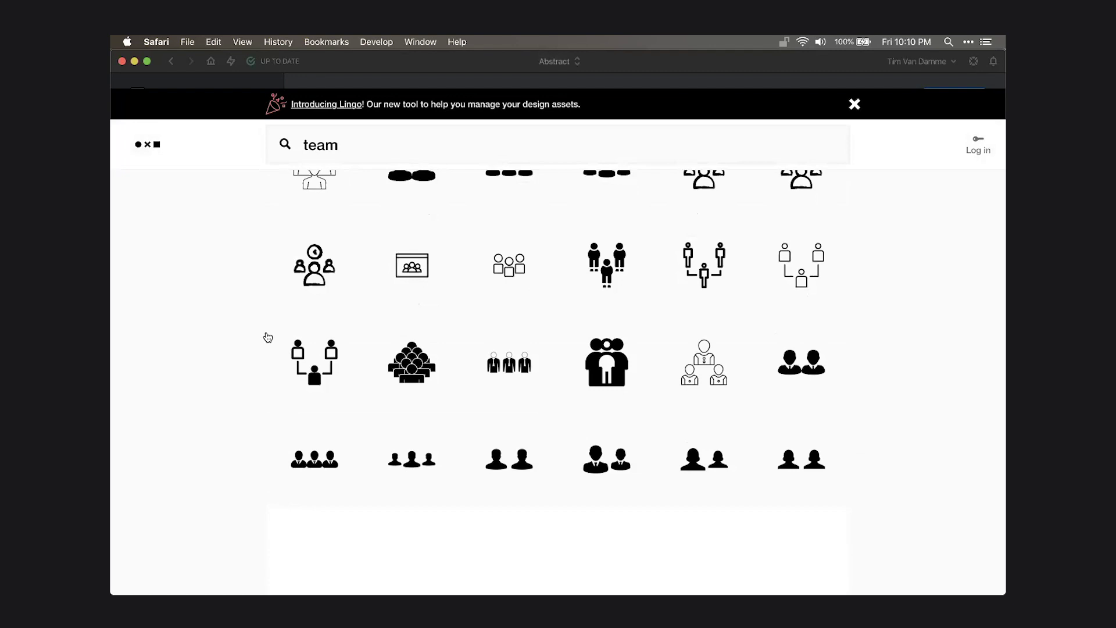
pyautogui.click(947, 96)
pyautogui.write('Team Icon')
pyautogui.press('Return')
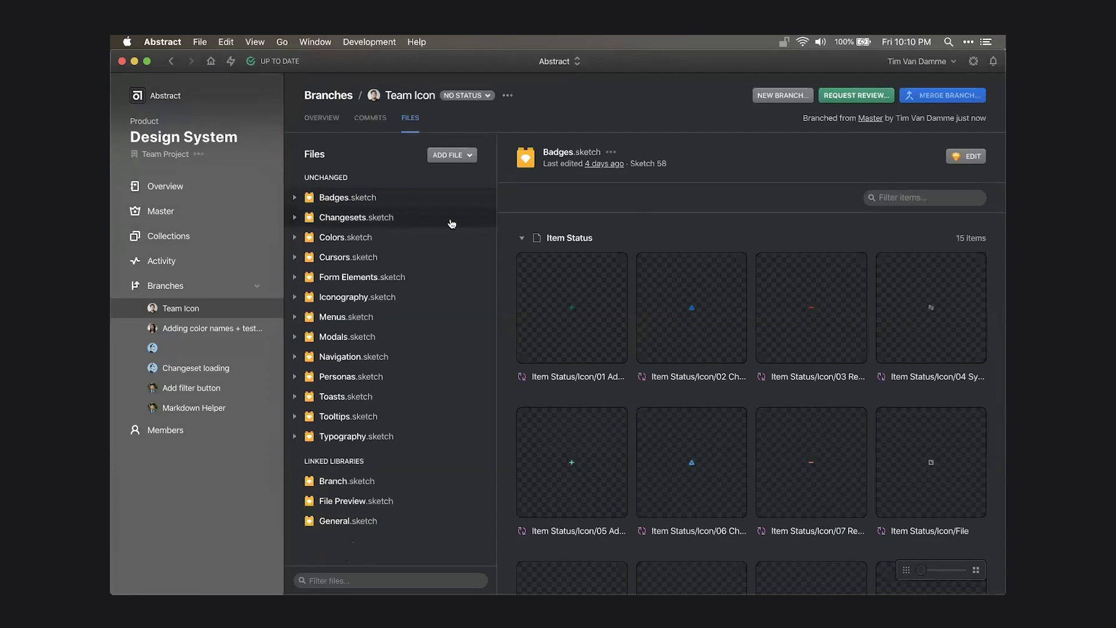
# Open Iconography.sketch from the Team Icon branch in Sketch and survey the In Code icons with the interface hidden.
pyautogui.click(425, 302)
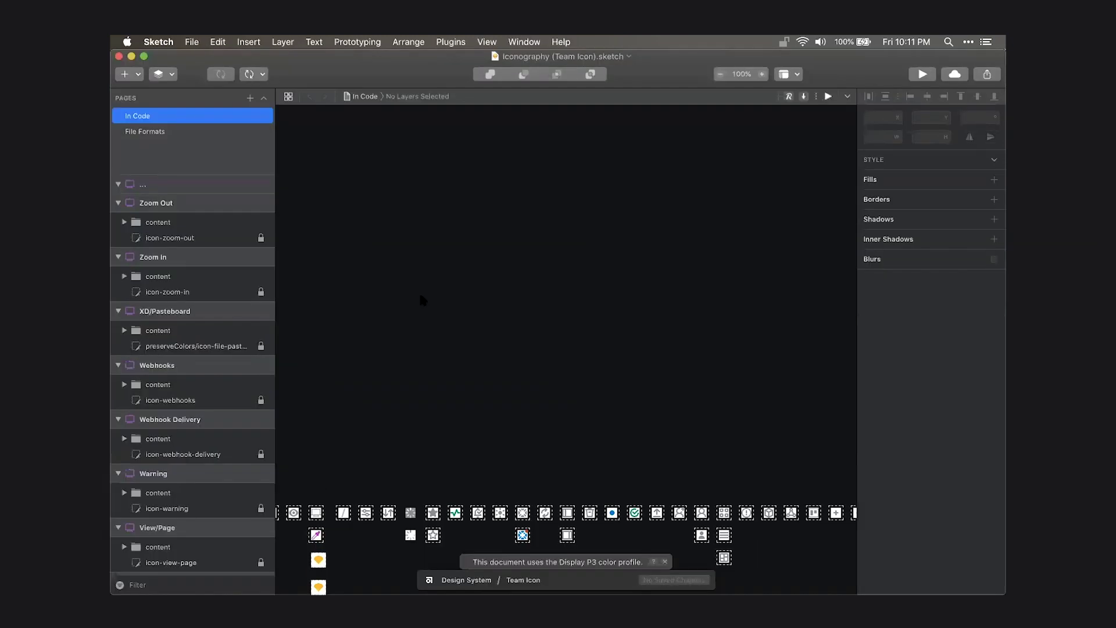
pyautogui.scroll(-6, 448, 335)
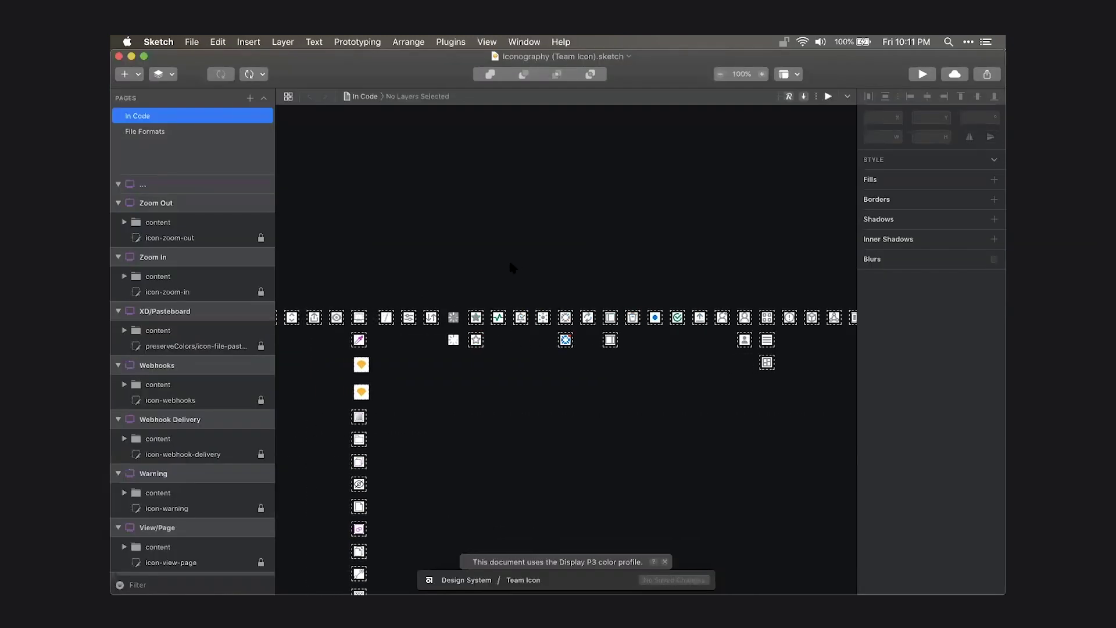
pyautogui.hscroll(-4, 514, 269)
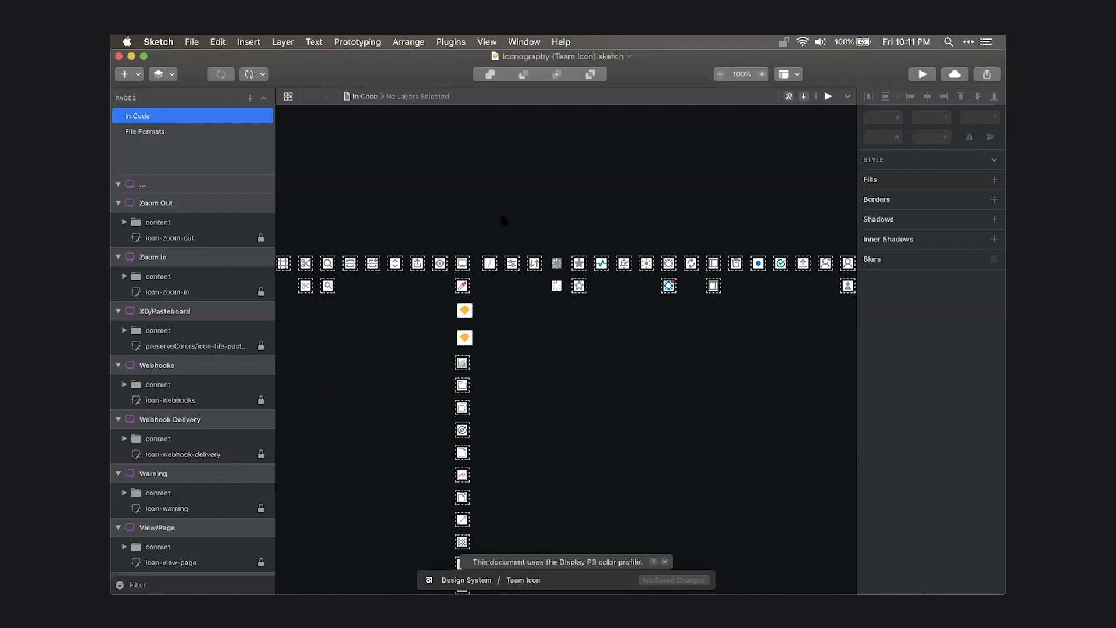
pyautogui.press('super+period')
pyautogui.hscroll(-15, 503, 219)
pyautogui.hscroll(-15, 503, 220)
pyautogui.hscroll(-7, 503, 219)
pyautogui.hscroll(-10, 505, 218)
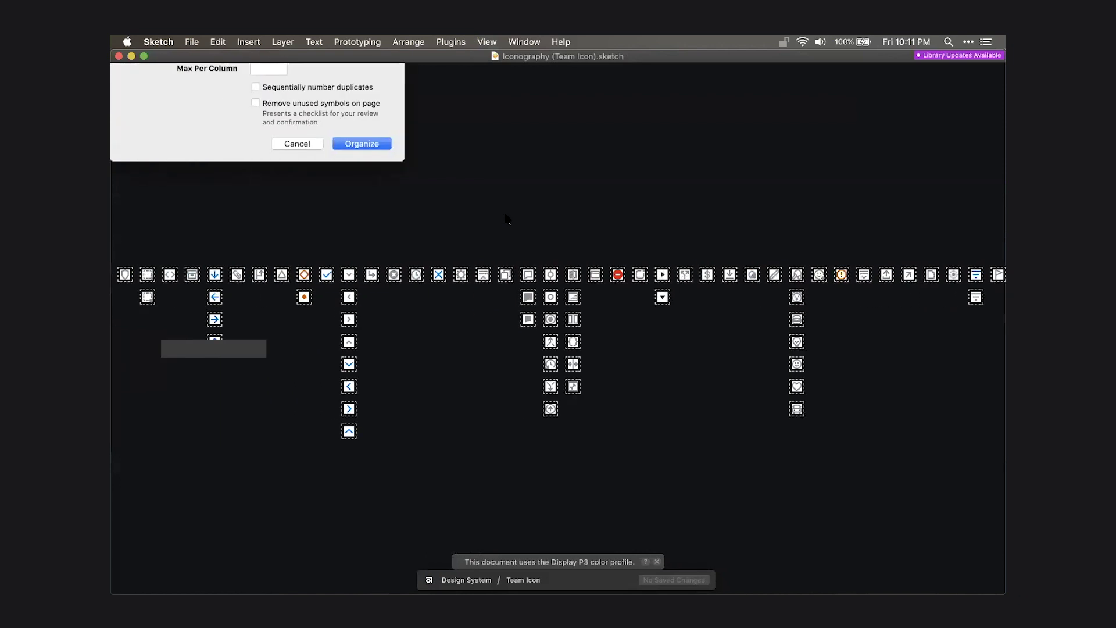
pyautogui.hscroll(20, 533, 218)
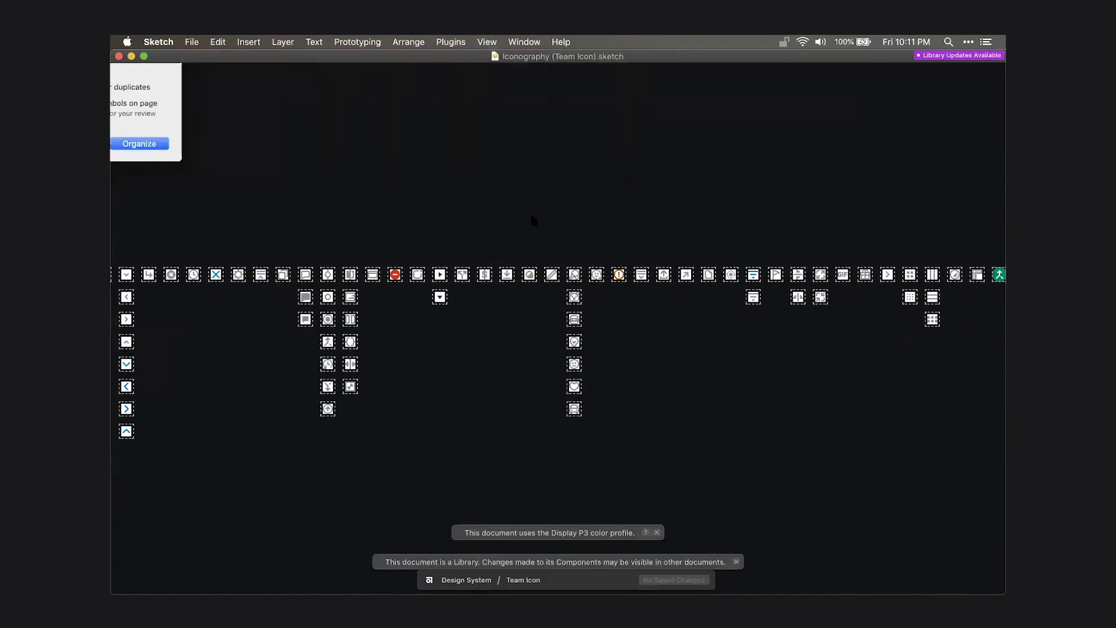
pyautogui.hscroll(-10, 530, 222)
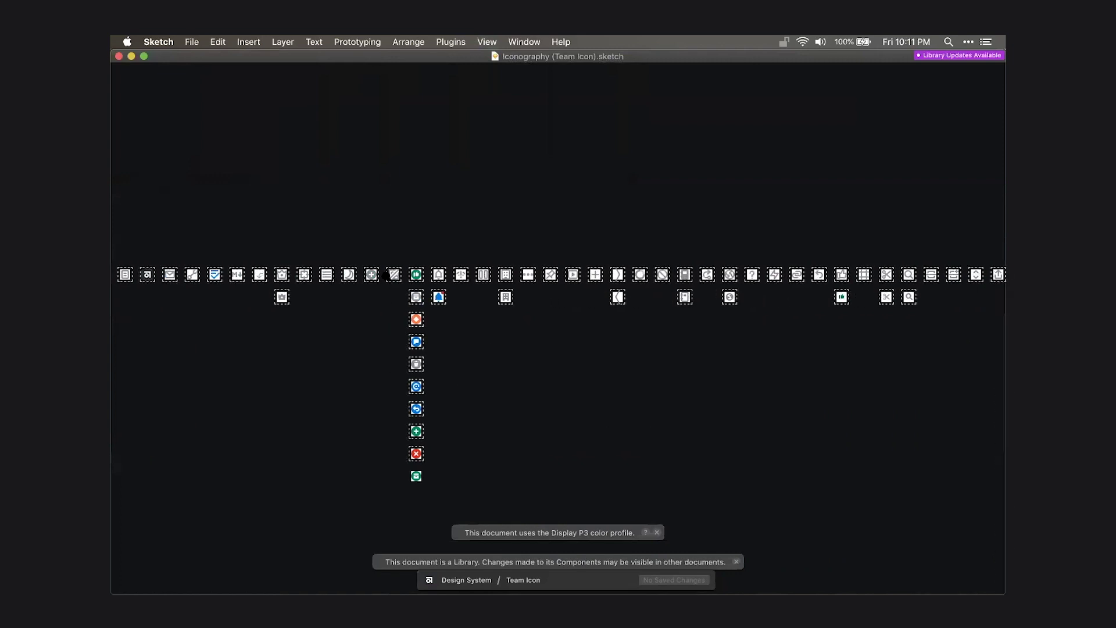
# Examine the Notification Type icons up close against the pixel grid, including Comment and Mention.
pyautogui.scroll(10, 417, 349)
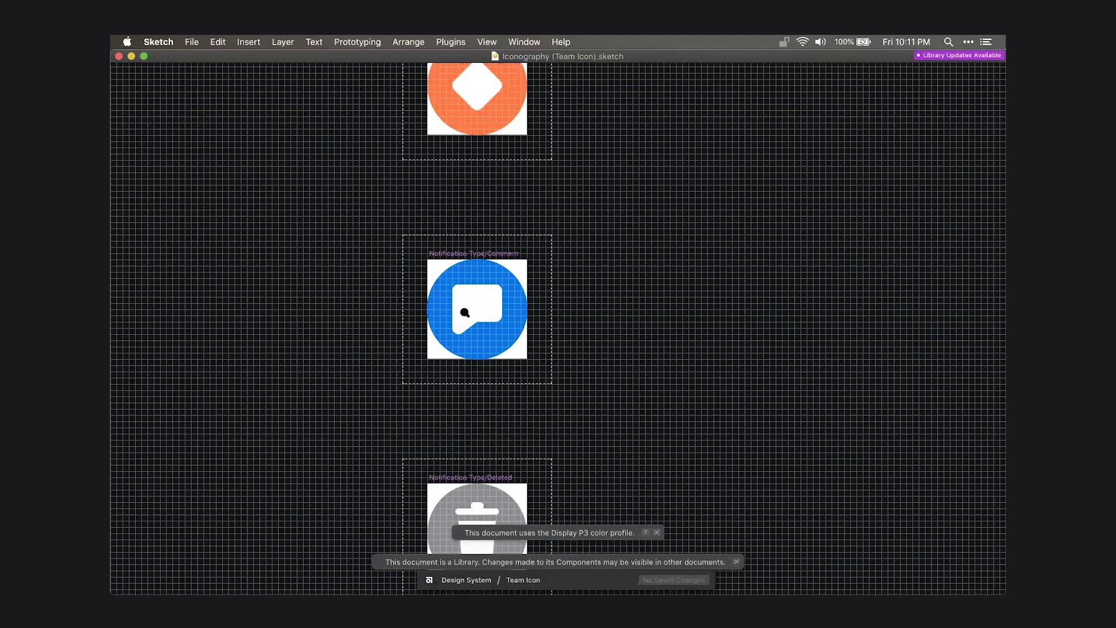
pyautogui.scroll(3, 466, 311)
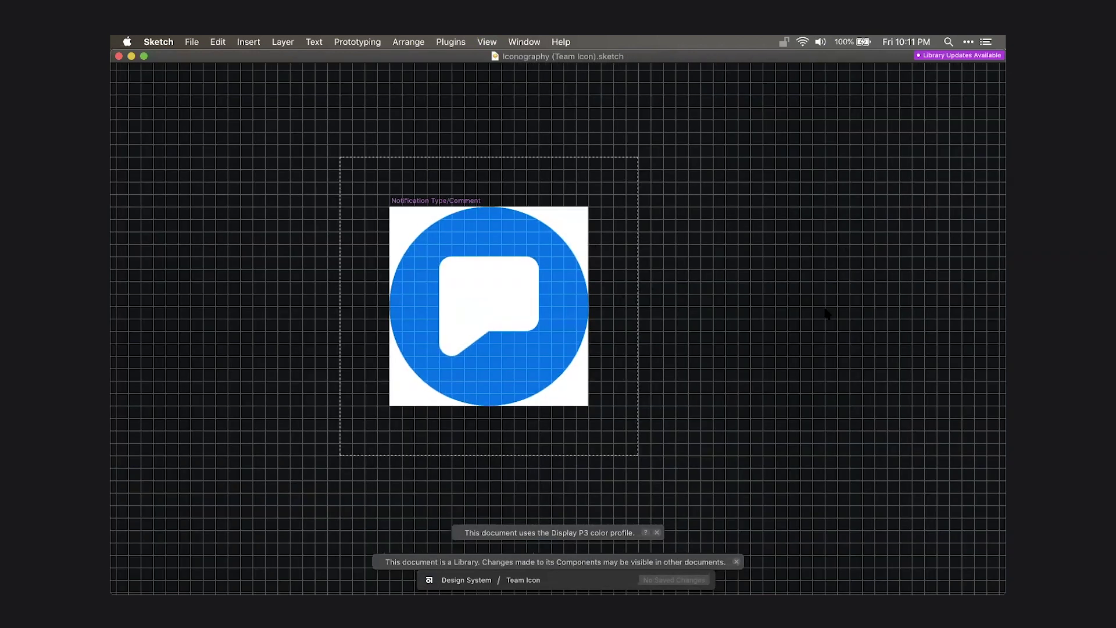
pyautogui.scroll(5, 691, 288)
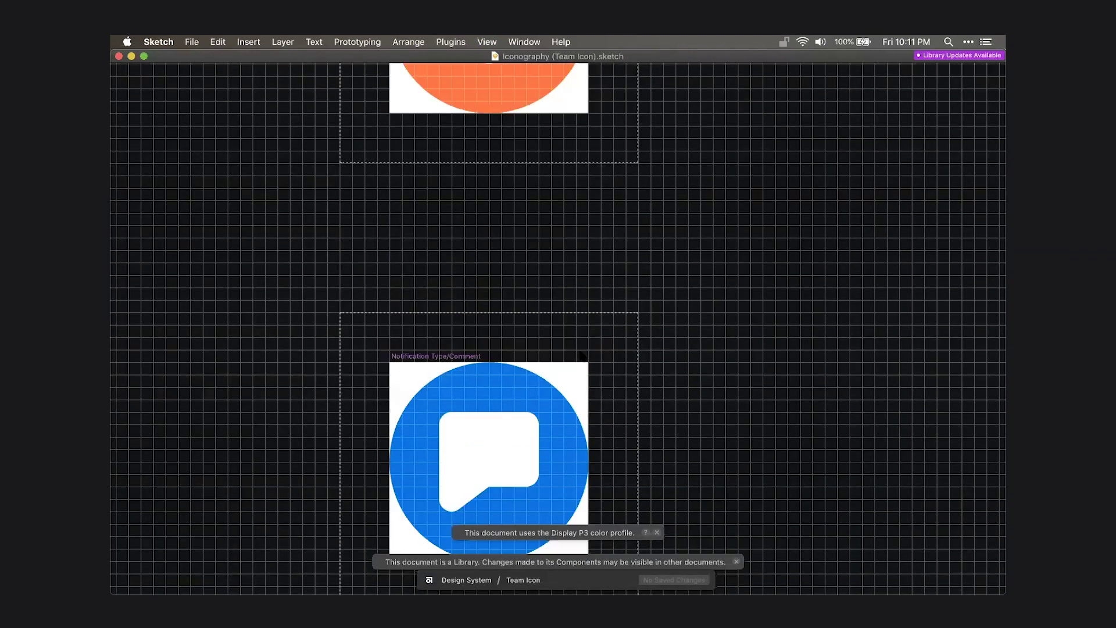
pyautogui.scroll(-10, 585, 349)
pyautogui.scroll(-10, 583, 367)
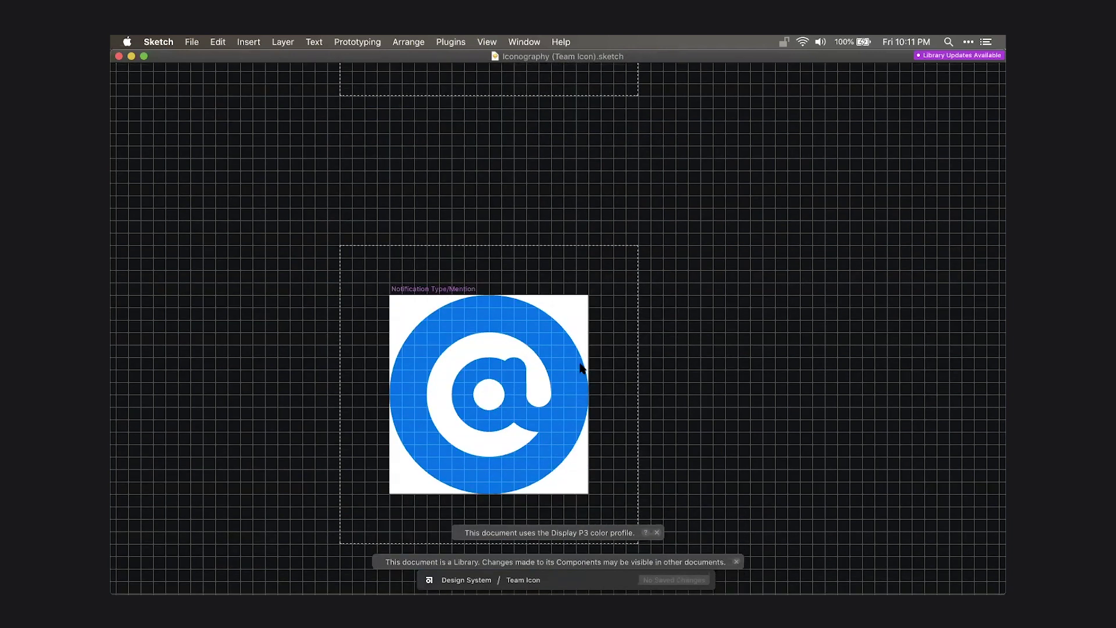
pyautogui.scroll(-2, 473, 312)
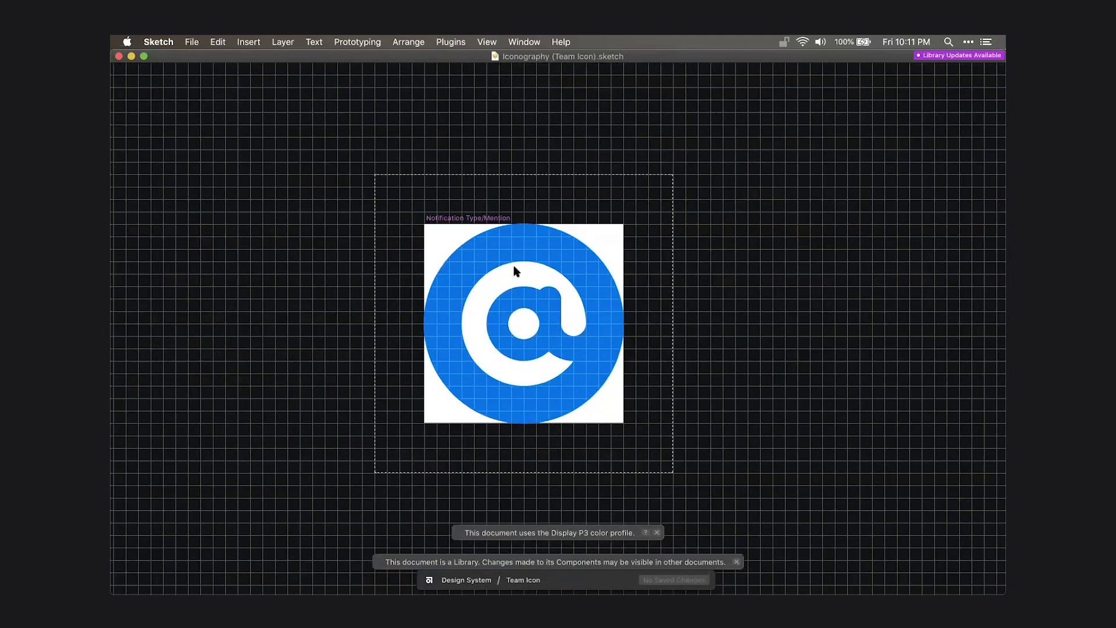
pyautogui.scroll(-2, 530, 361)
pyautogui.scroll(-2, 530, 360)
pyautogui.scroll(2, 501, 179)
pyautogui.scroll(-5, 537, 345)
pyautogui.scroll(-5, 537, 345)
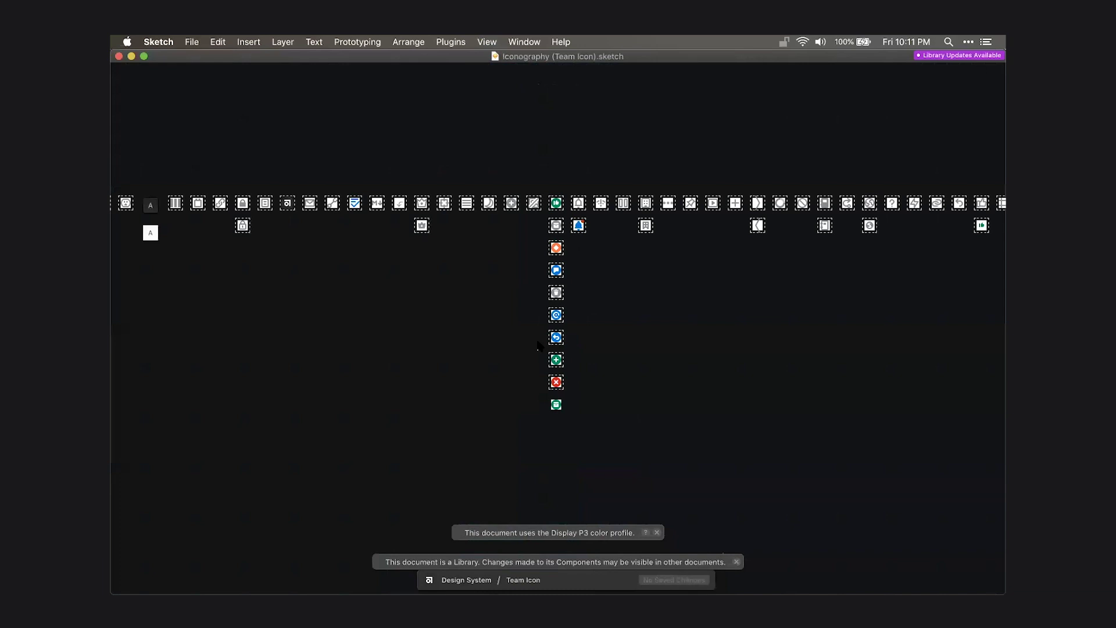
# Locate the User/Default icon in the row of symbols and duplicate its artboard.
pyautogui.hscroll(15, 592, 332)
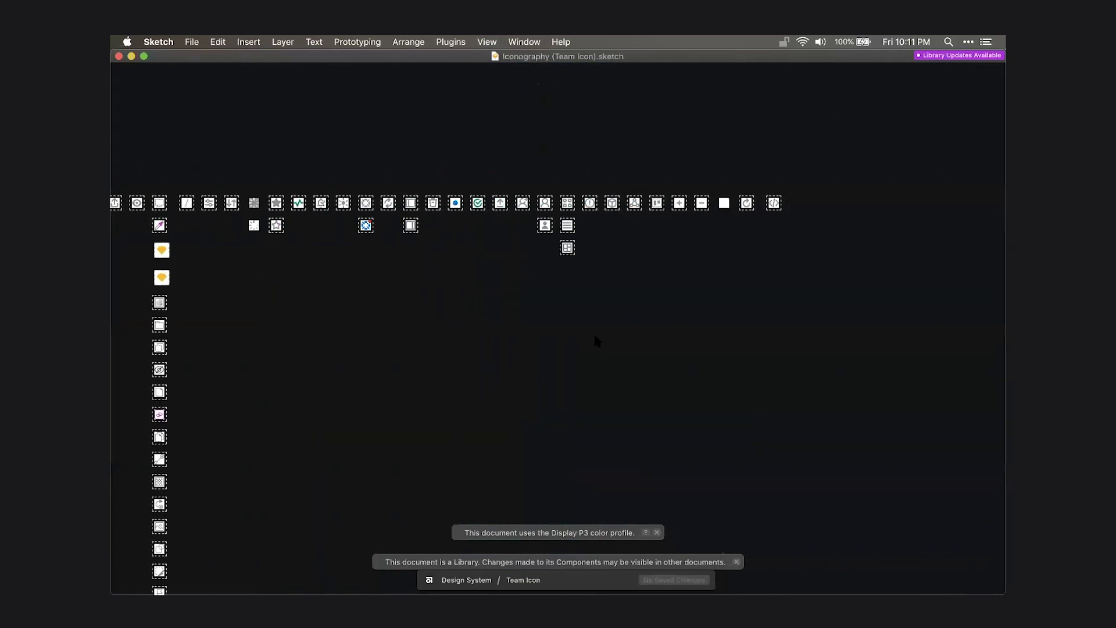
pyautogui.hscroll(3, 597, 341)
pyautogui.hscroll(-20, 597, 337)
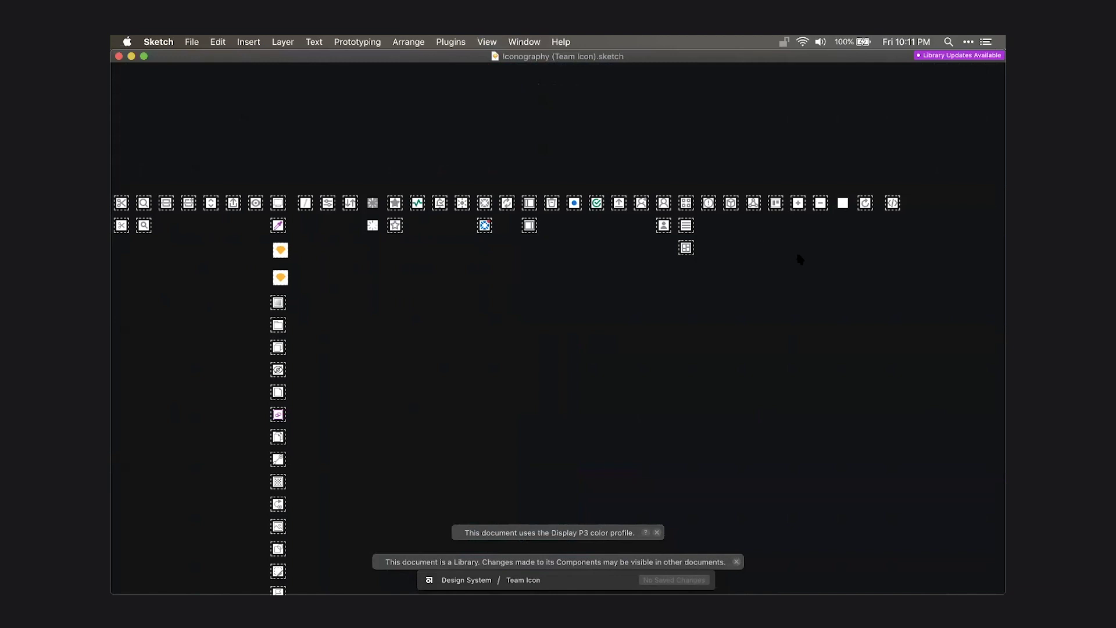
pyautogui.scroll(10, 663, 200)
pyautogui.scroll(5, 685, 239)
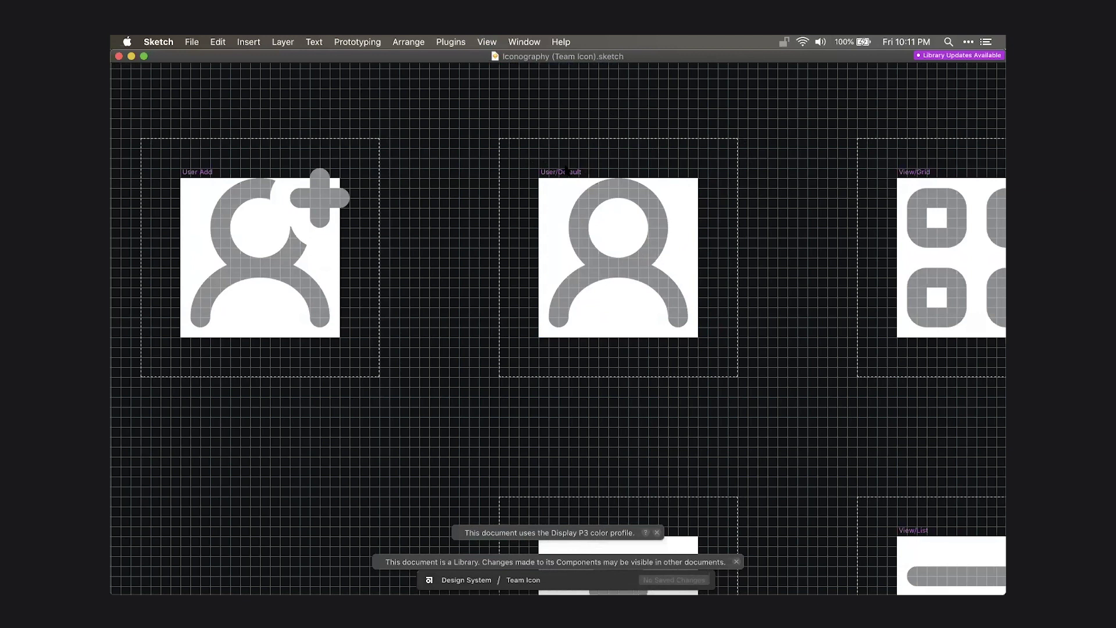
pyautogui.click(566, 173)
pyautogui.press('super+d')
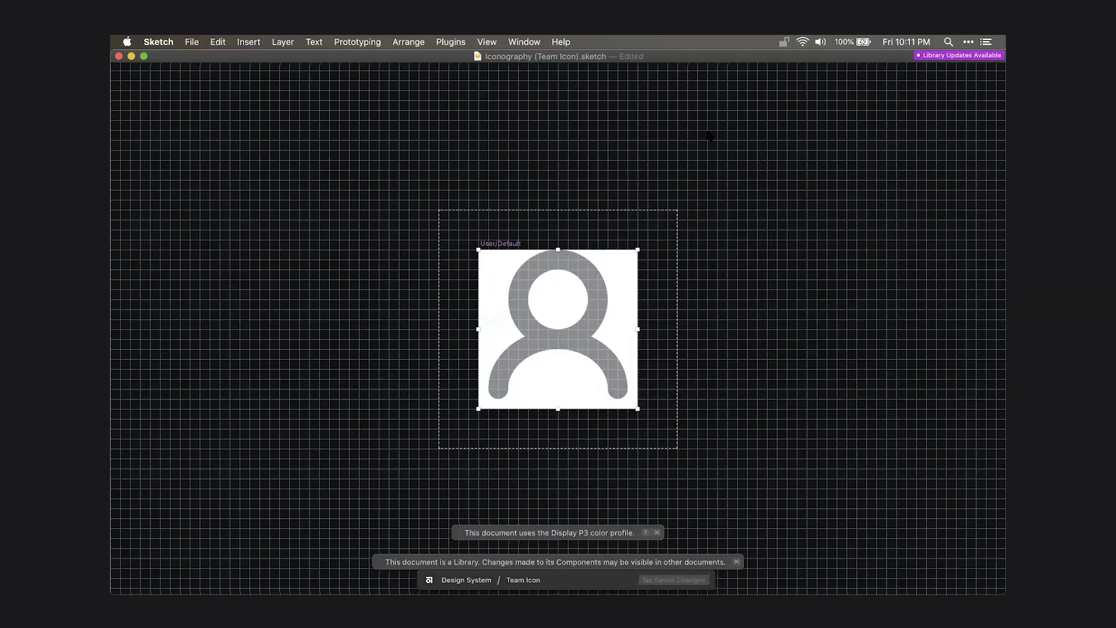
# Move the duplicated User/Default artboard beside the Code icon at the end of the icon row.
pyautogui.press('super+0')
pyautogui.hotkey('shift', 'Left')
pyautogui.hotkey('shift', 'Left')
pyautogui.hotkey('shift', 'Left')
pyautogui.hotkey('shift', 'Left')
pyautogui.hotkey('shift', 'Left')
pyautogui.hotkey('shift', 'Left')
pyautogui.hotkey('shift', 'Left')
pyautogui.hotkey('shift', 'Left')
pyautogui.hotkey('shift', 'Left')
pyautogui.hotkey('shift', 'Left')
pyautogui.hotkey('shift', 'Left')
pyautogui.hotkey('shift', 'Left')
pyautogui.hotkey('shift', 'Left')
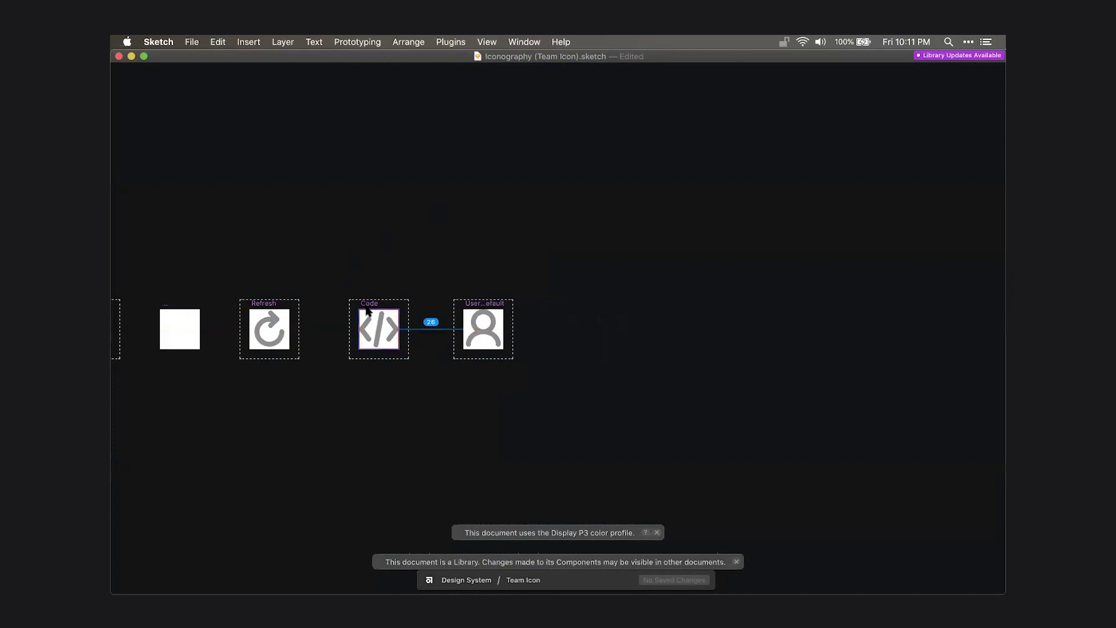
pyautogui.press('Left')
pyautogui.press('Left')
pyautogui.press('Left')
pyautogui.press('Left')
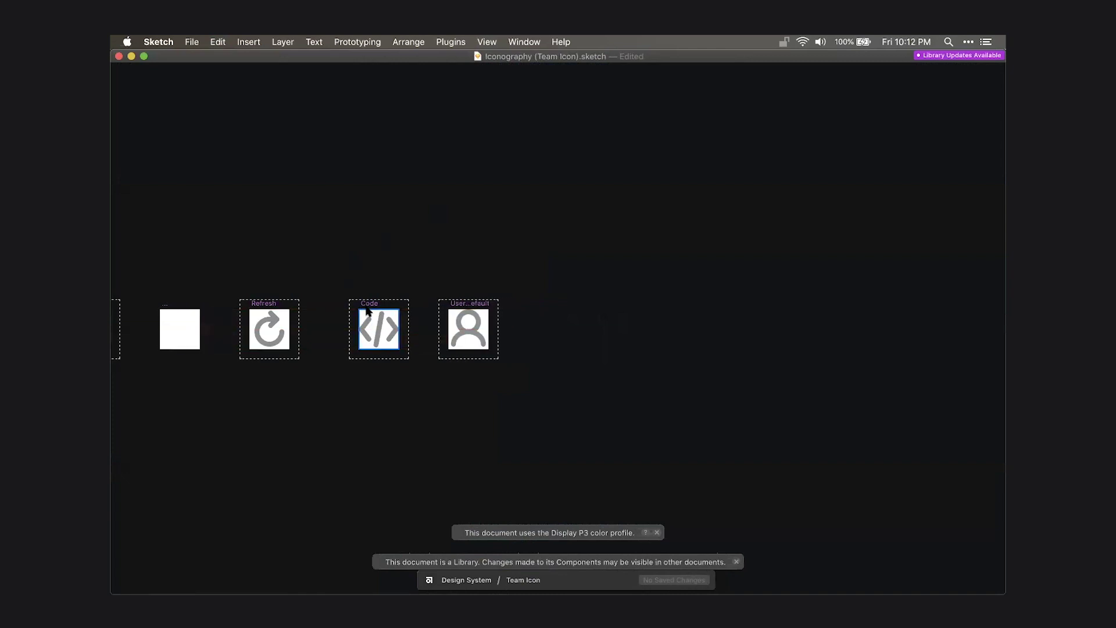
# Show the hidden interface again and inspect the duplicated User/Default artboard up close against the pixel grid.
pyautogui.press('super+2')
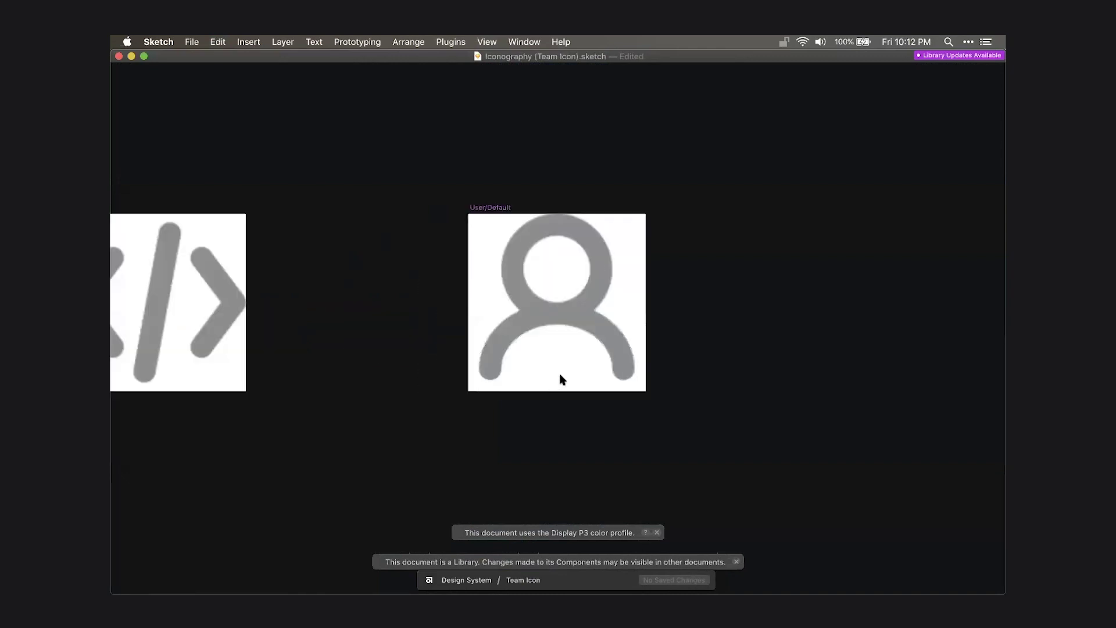
pyautogui.press('super+period')
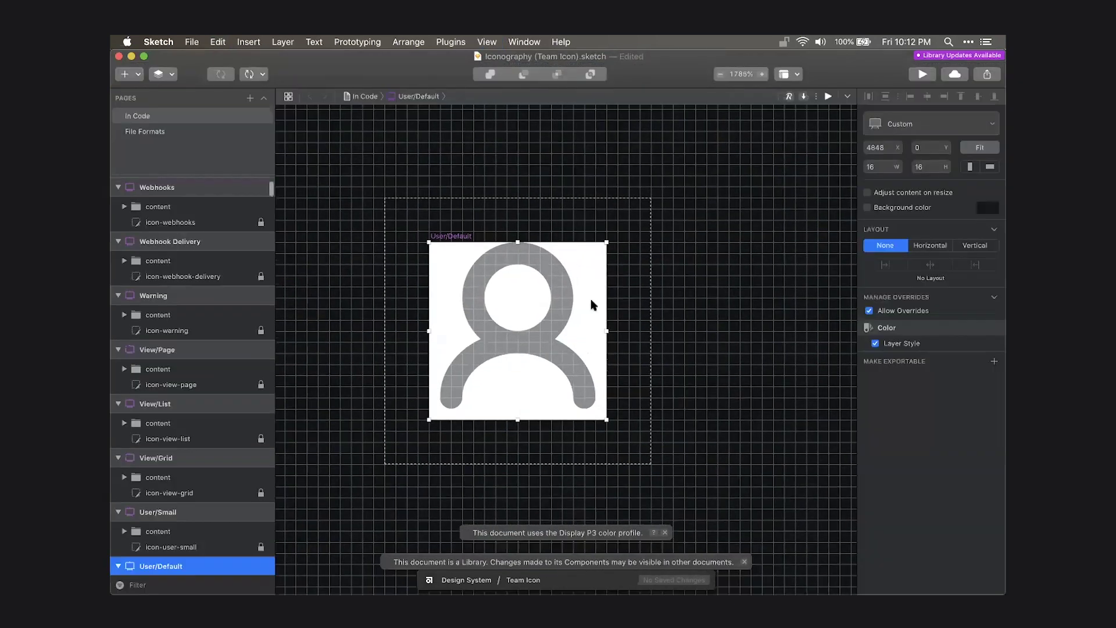
pyautogui.hscroll(-2, 581, 290)
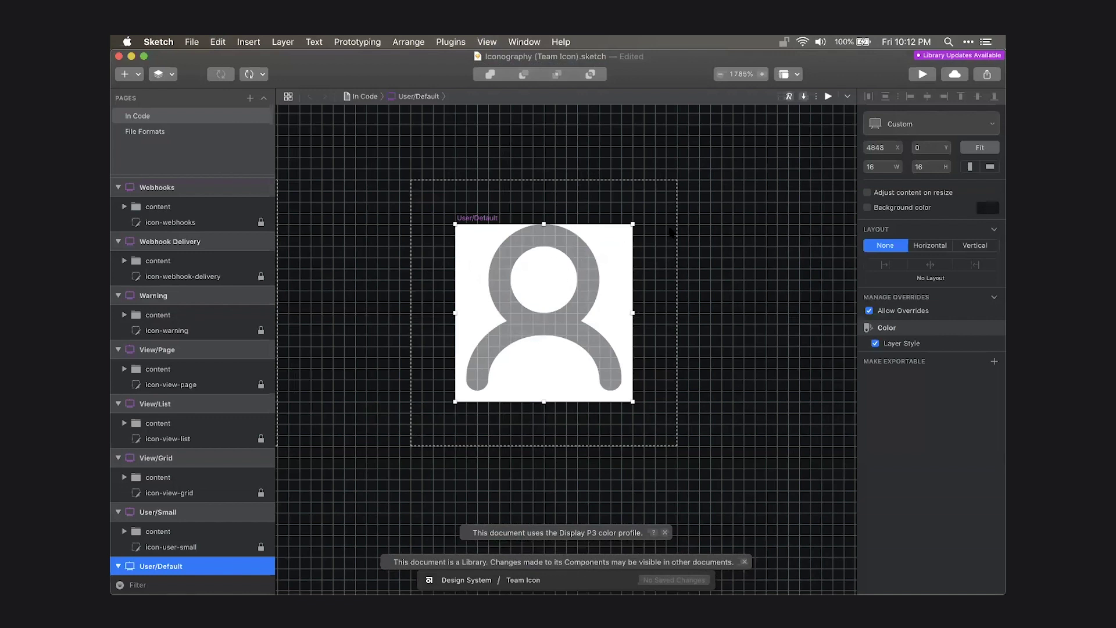
pyautogui.click(706, 228)
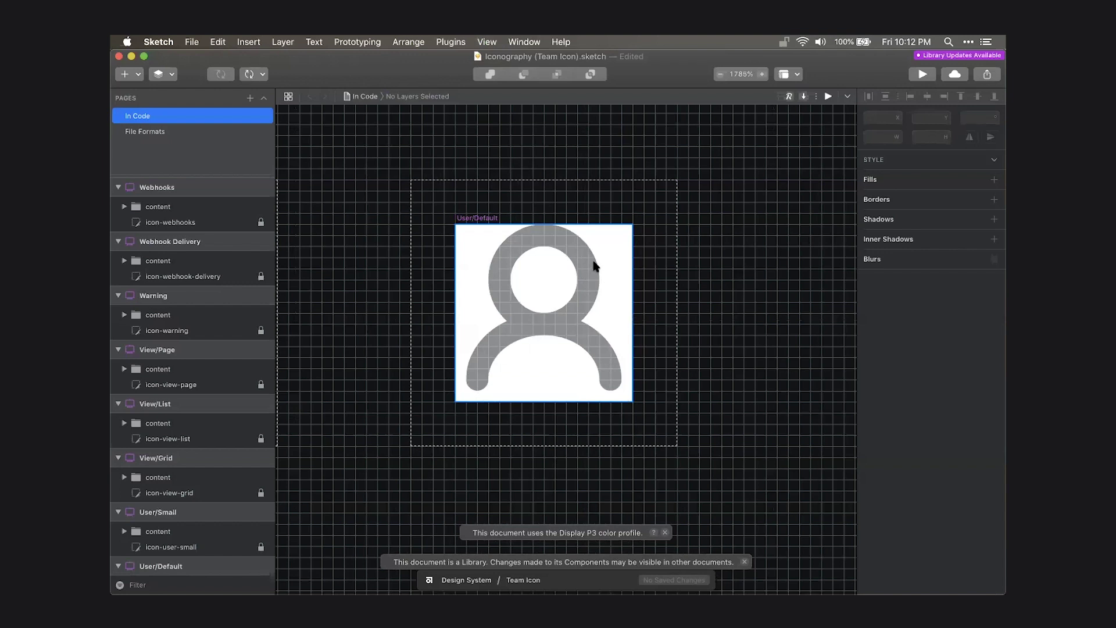
# Survey the icons back from Code and Refresh to Warning, and examine the Webhook Delivery cube's strokes and corners against the pixel grid.
pyautogui.press('super+minus')
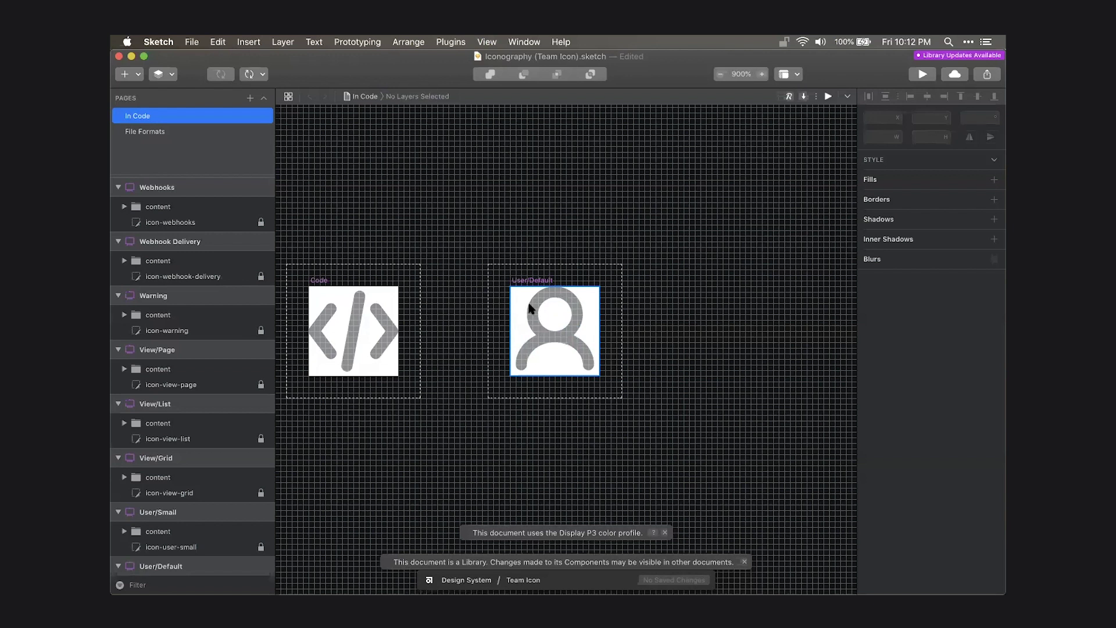
pyautogui.hscroll(-5, 530, 308)
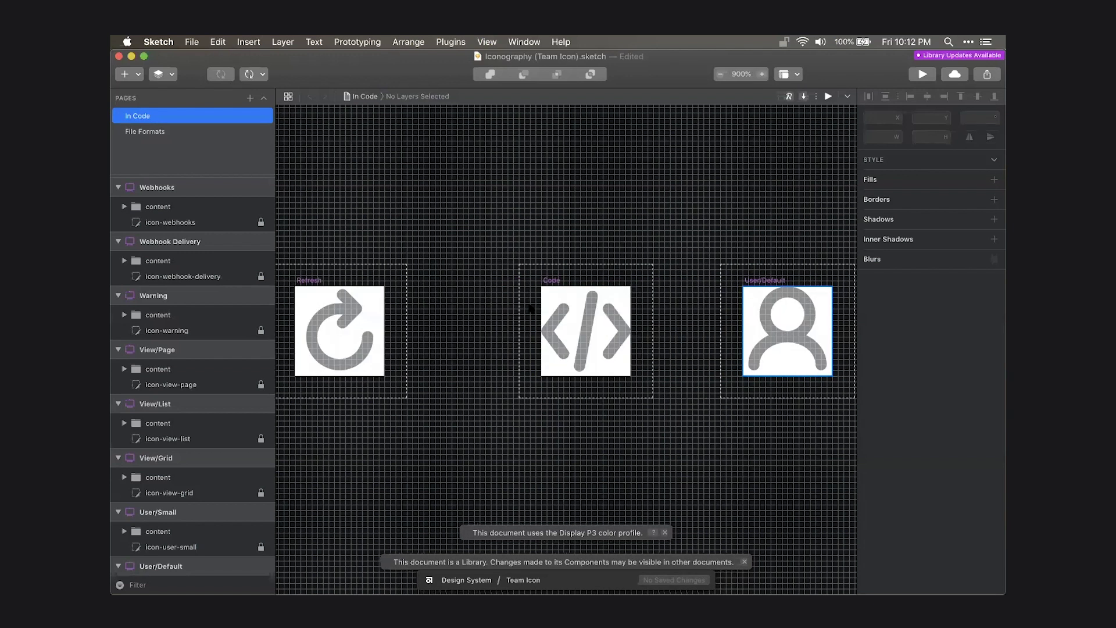
pyautogui.hscroll(-1, 530, 307)
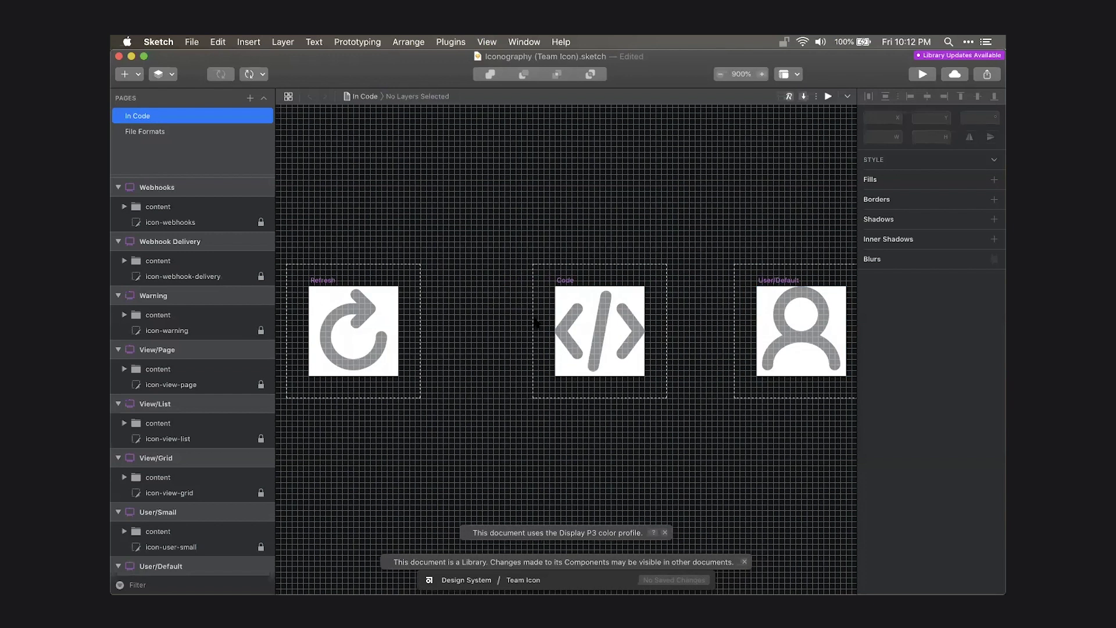
pyautogui.hscroll(-15, 536, 324)
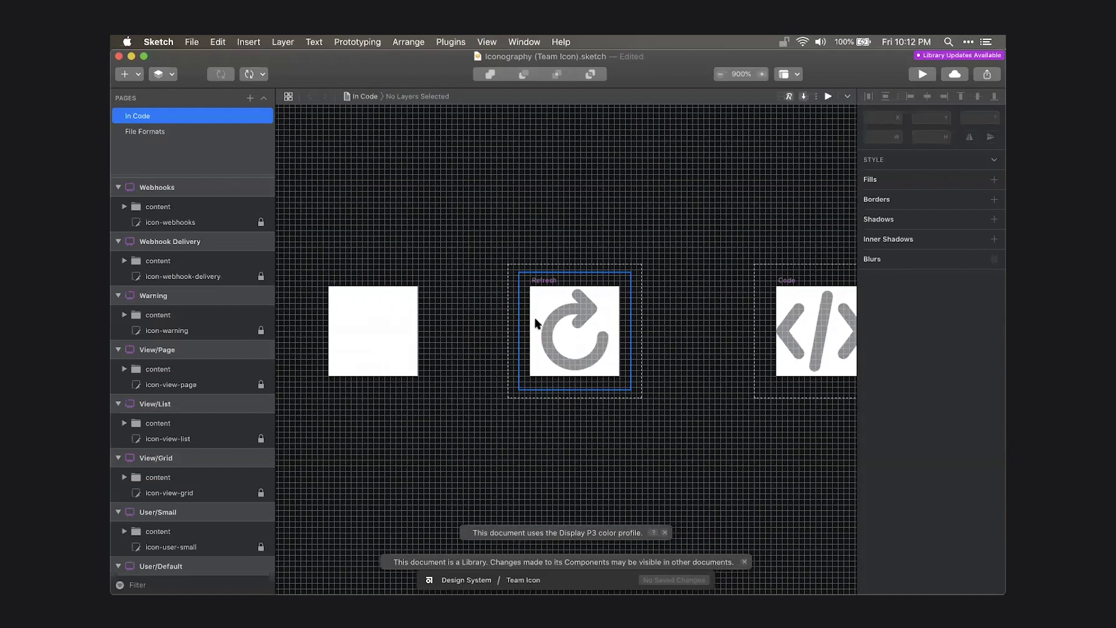
pyautogui.hscroll(-15, 536, 323)
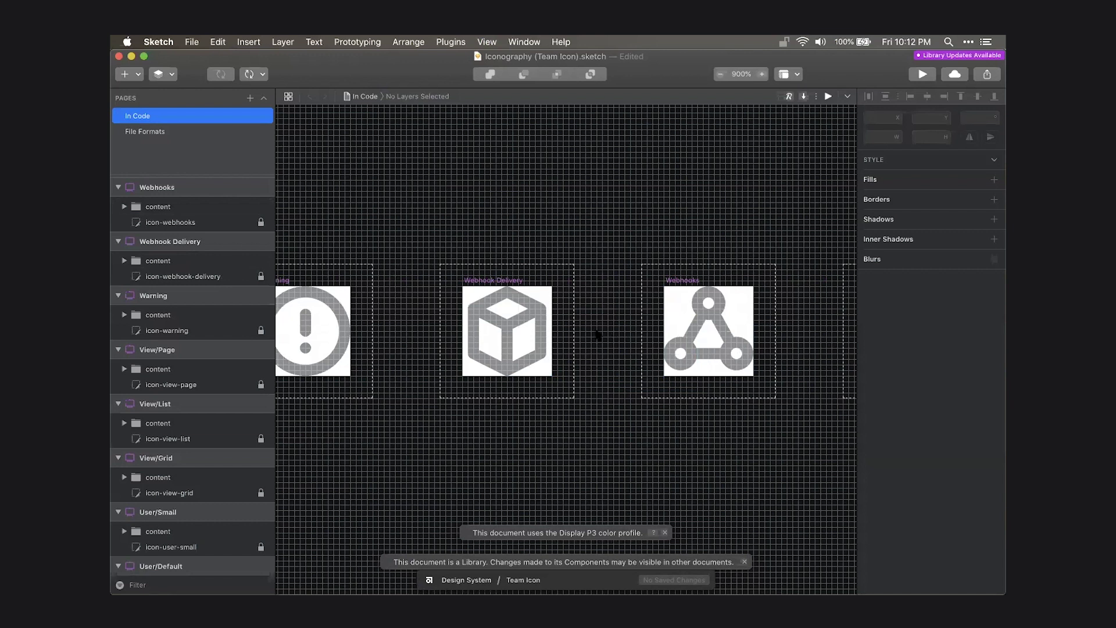
pyautogui.hscroll(5, 599, 335)
pyautogui.hscroll(-4, 600, 336)
pyautogui.hscroll(-6, 599, 336)
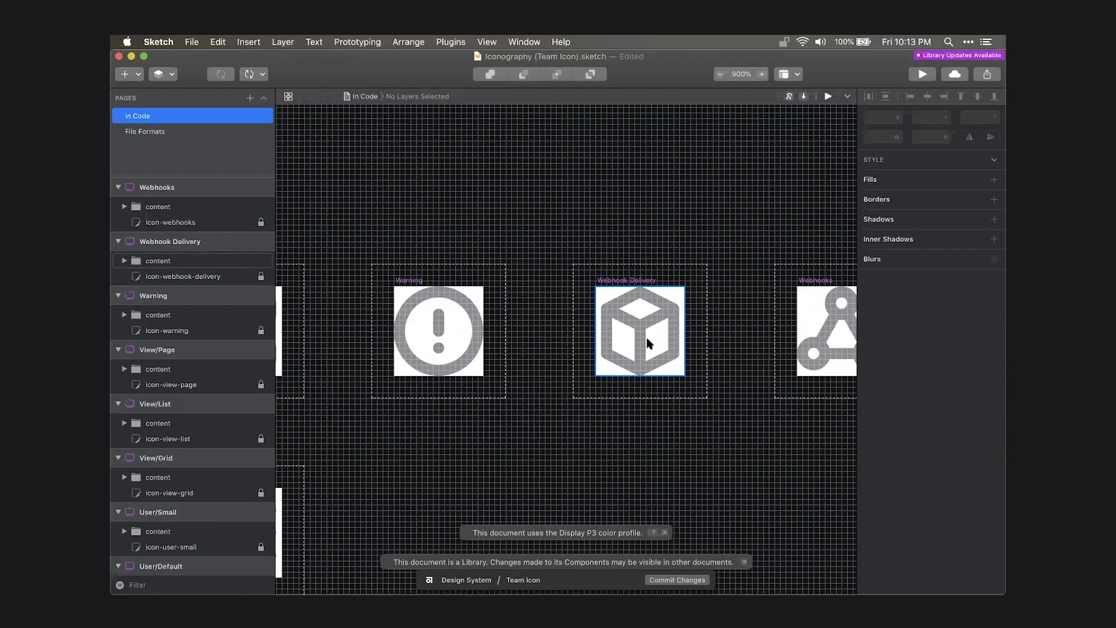
pyautogui.hscroll(2, 642, 339)
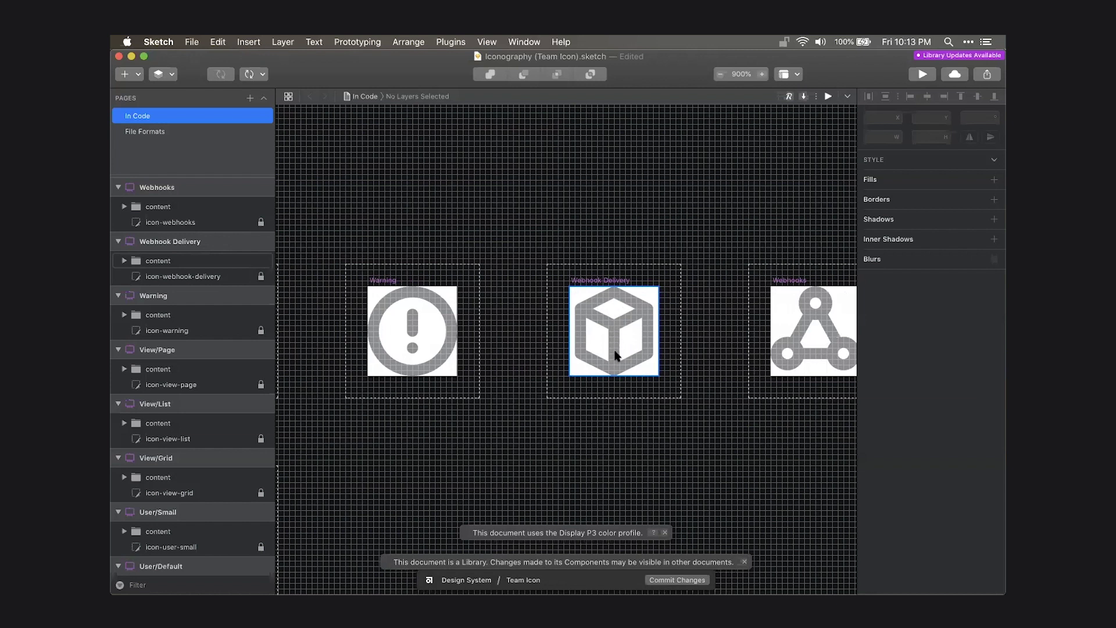
pyautogui.scroll(5, 615, 355)
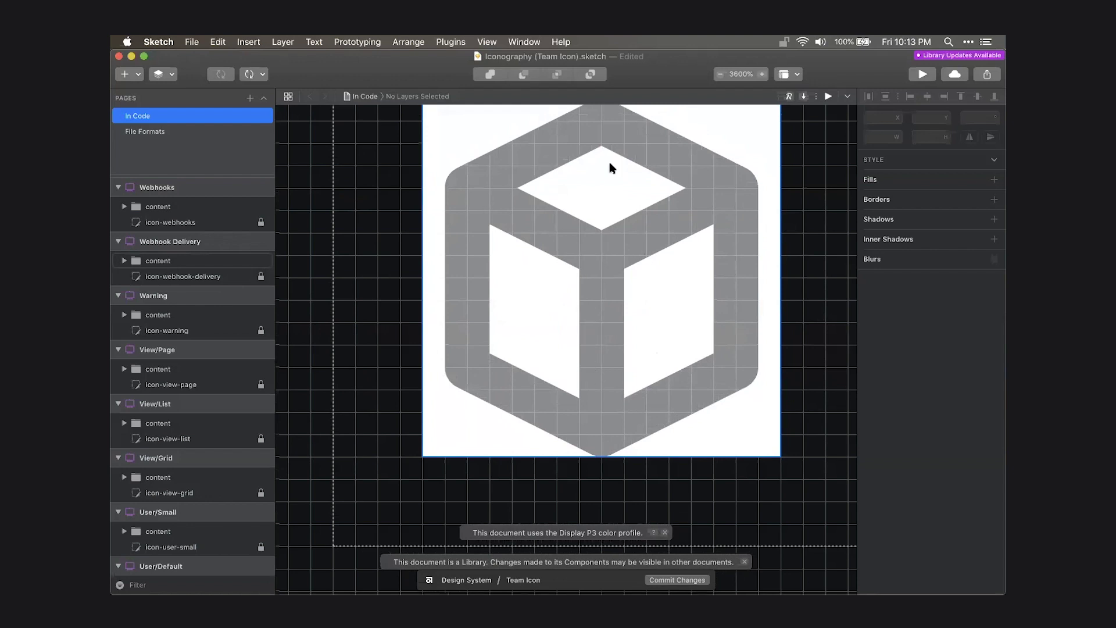
pyautogui.press('super+minus')
pyautogui.press('super+minus')
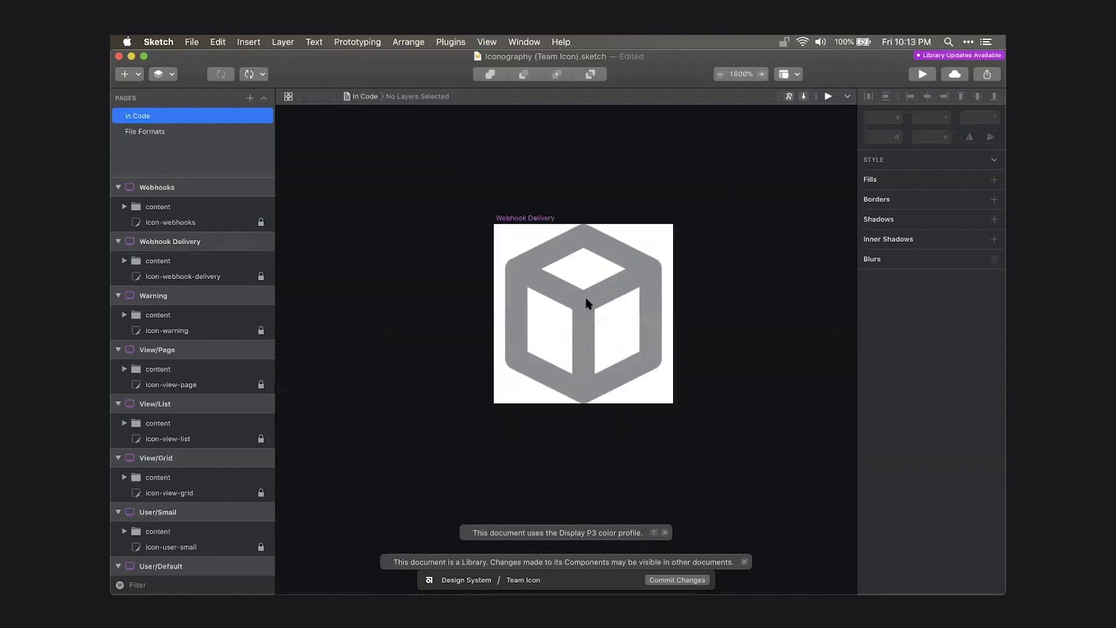
# Examine the rounded stroke end of the original User/Default icon up close against the pixel grid.
pyautogui.hscroll(-10, 583, 218)
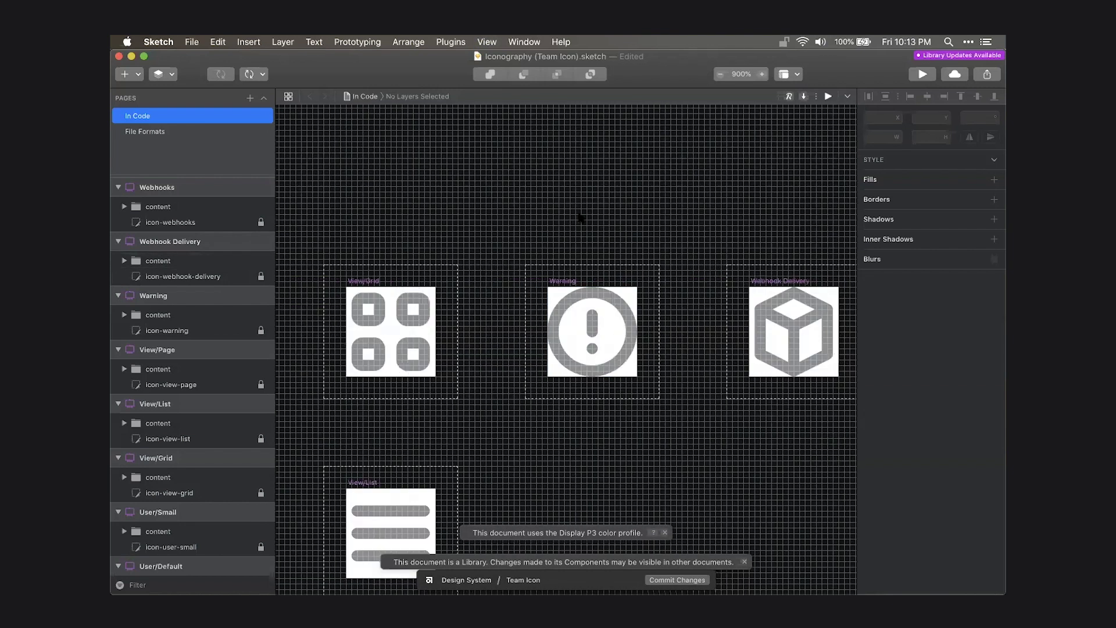
pyautogui.hscroll(-3, 573, 233)
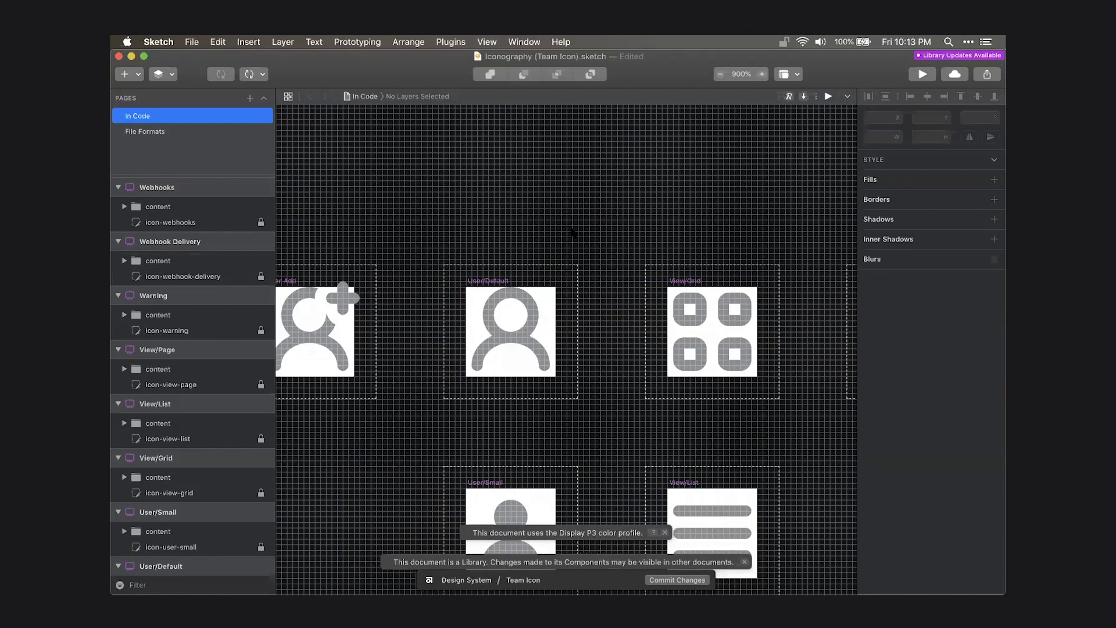
pyautogui.hscroll(-1, 573, 233)
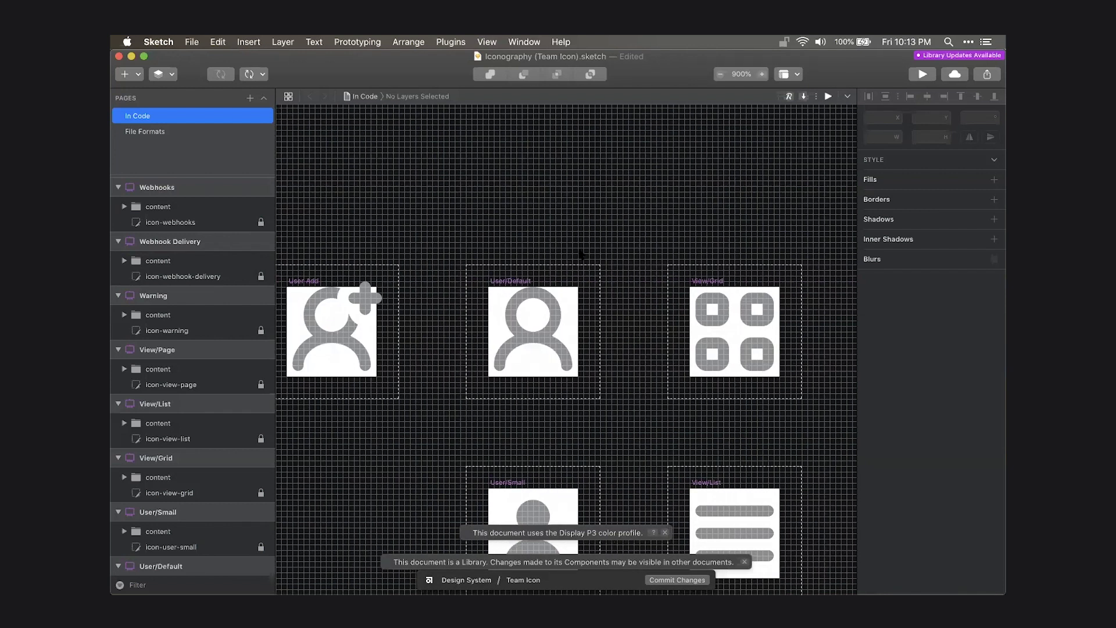
pyautogui.scroll(-3, 580, 254)
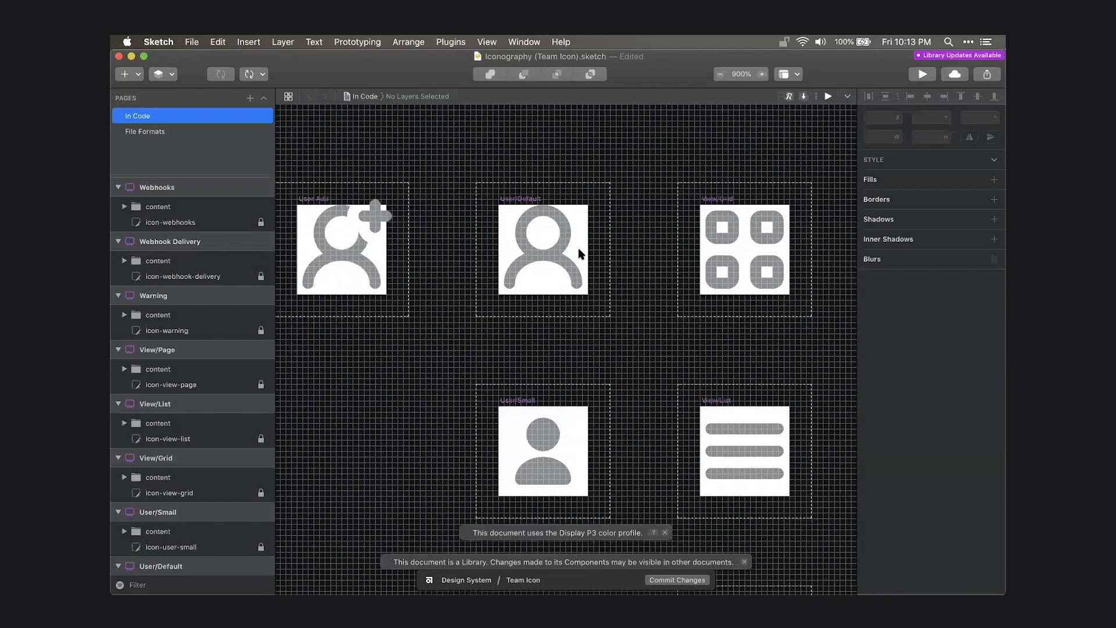
pyautogui.scroll(10, 567, 273)
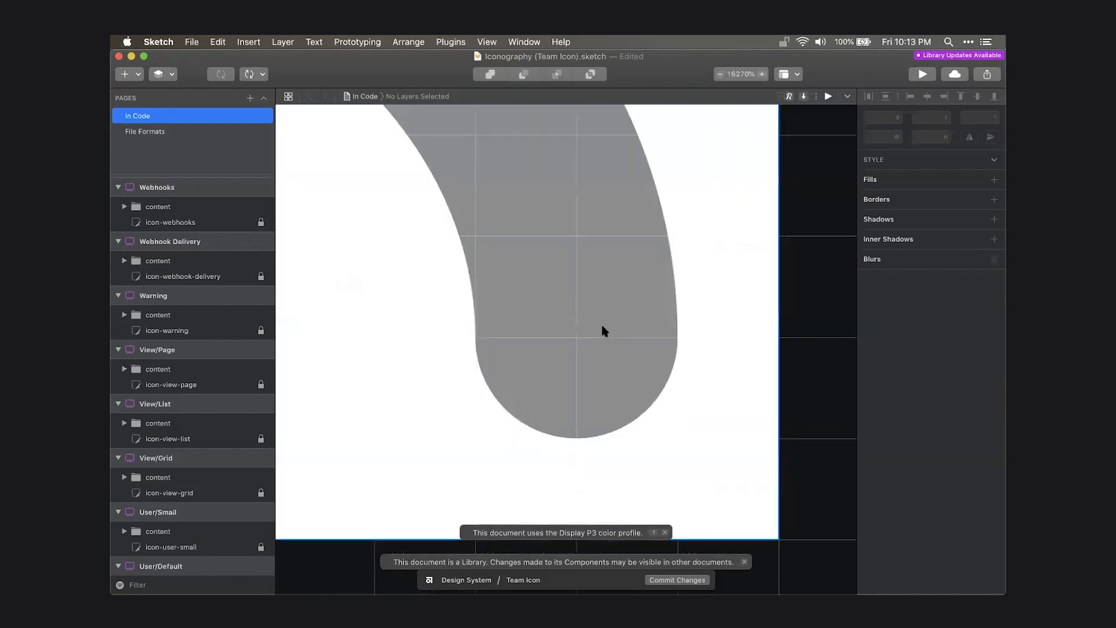
pyautogui.scroll(-1, 575, 308)
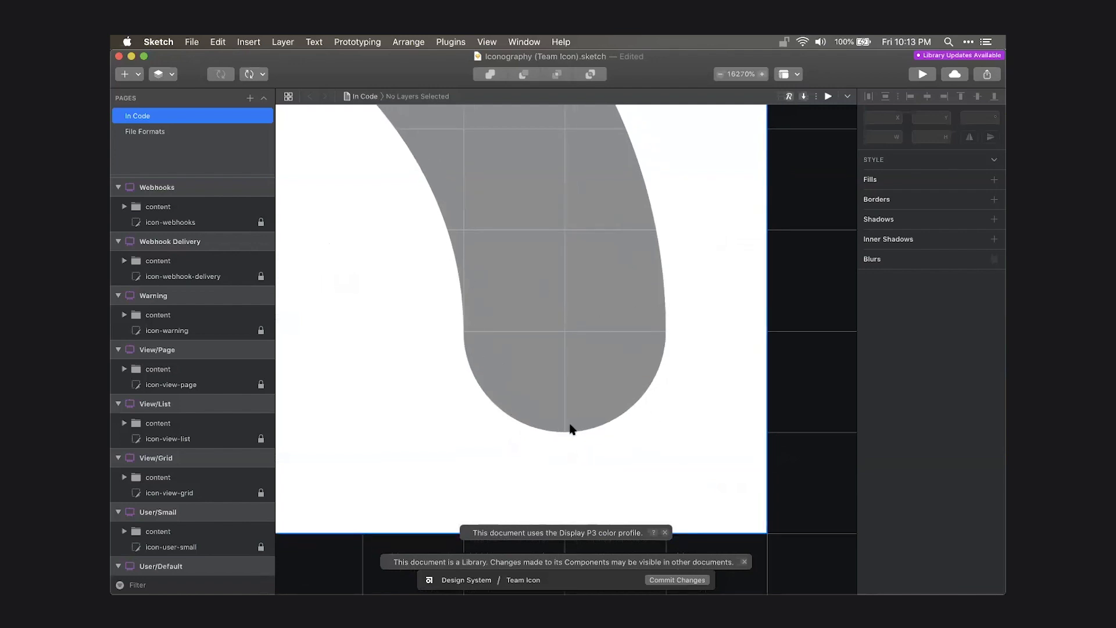
pyautogui.scroll(-5, 602, 392)
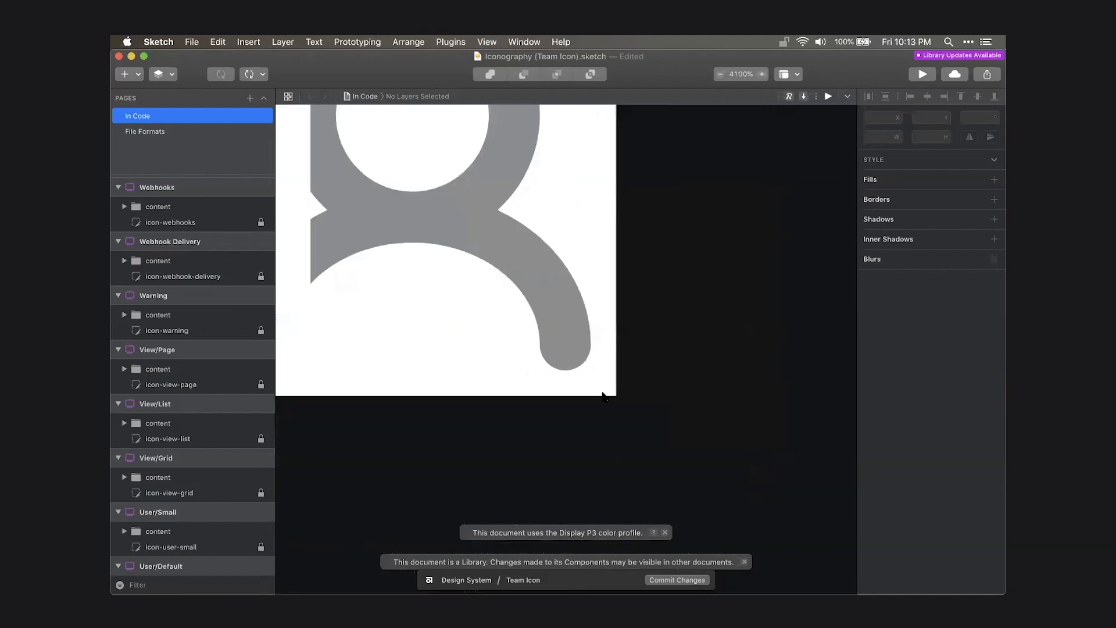
pyautogui.scroll(-5, 602, 395)
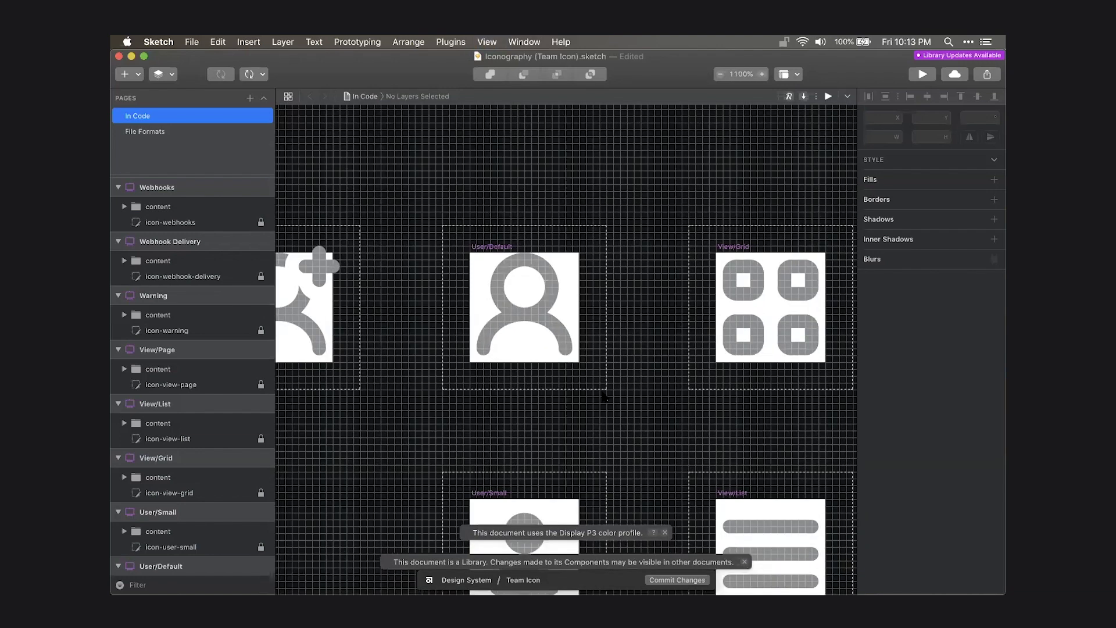
# Examine the stroke widths and corners of the Toggle/Sidebar Left and Toggle/Sidebar Right icons beside Sync and Trash.
pyautogui.hscroll(-10, 604, 397)
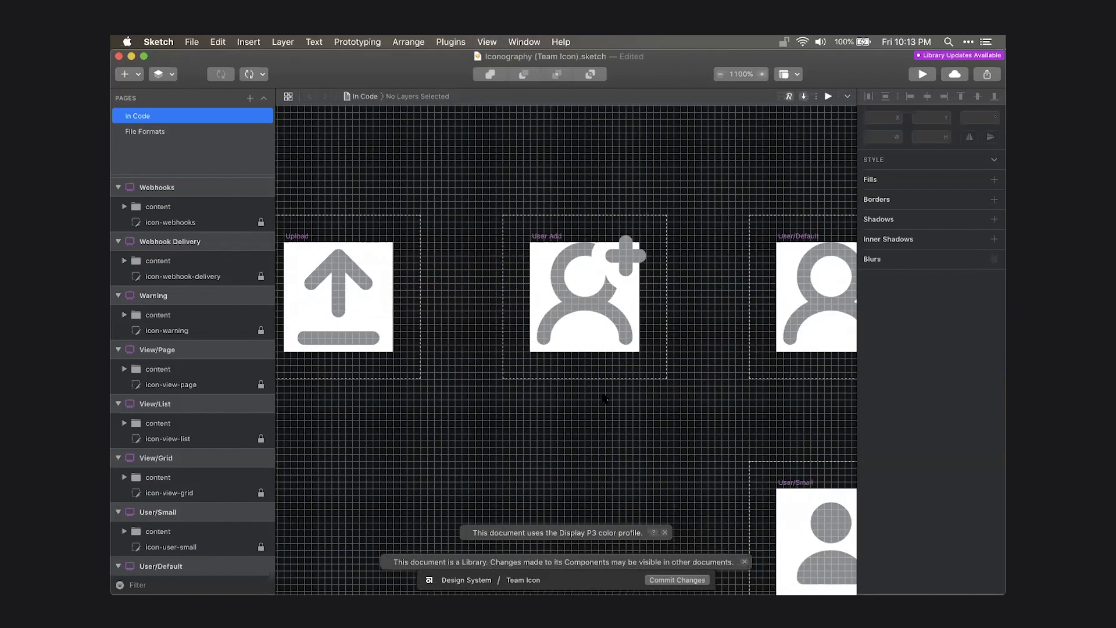
pyautogui.hscroll(-10, 604, 398)
pyautogui.hscroll(-15, 608, 399)
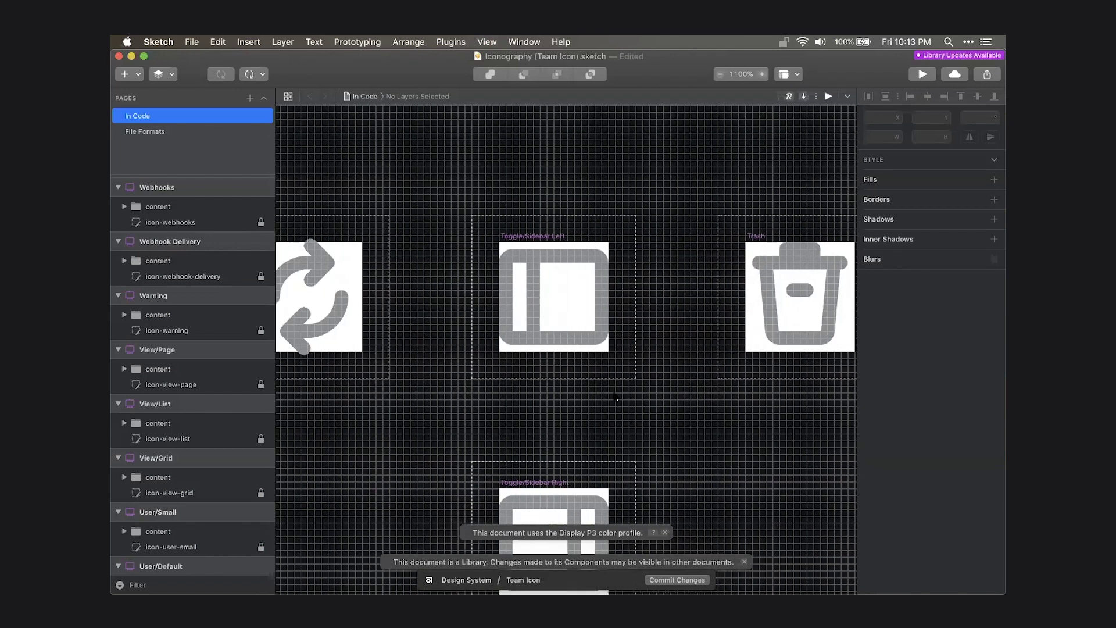
pyautogui.hscroll(-5, 615, 398)
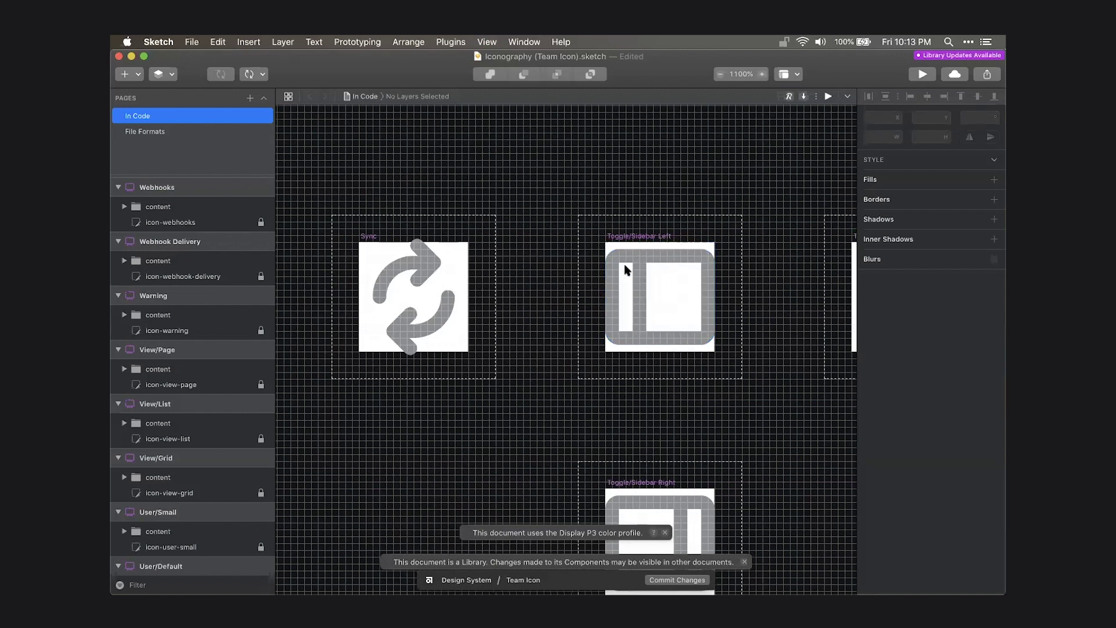
pyautogui.scroll(-1, 624, 299)
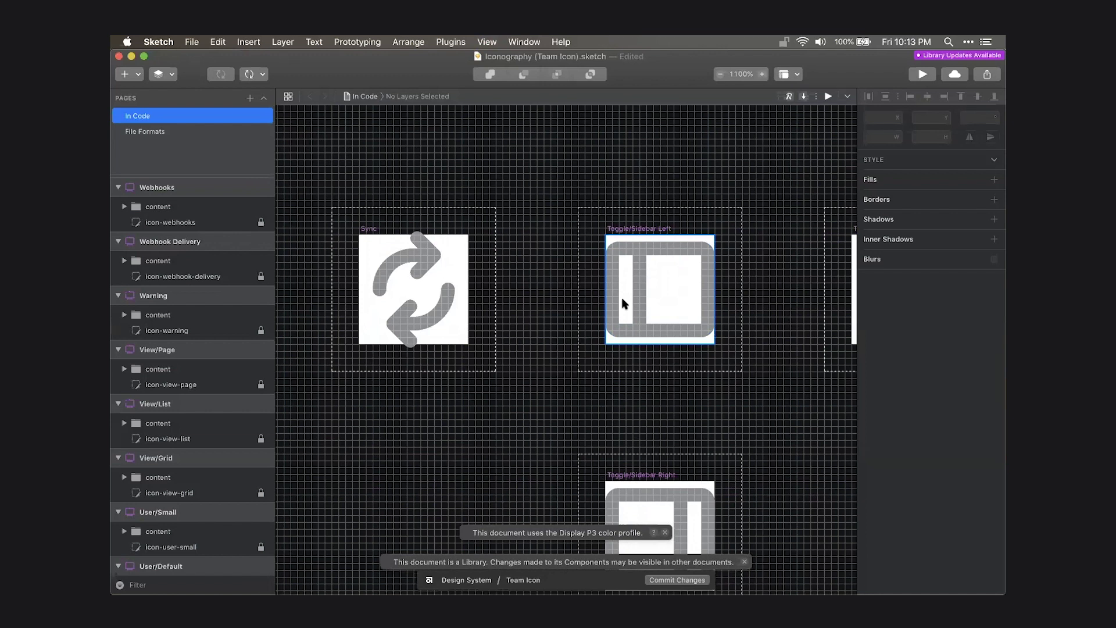
pyautogui.scroll(-5, 622, 302)
pyautogui.hscroll(5, 634, 320)
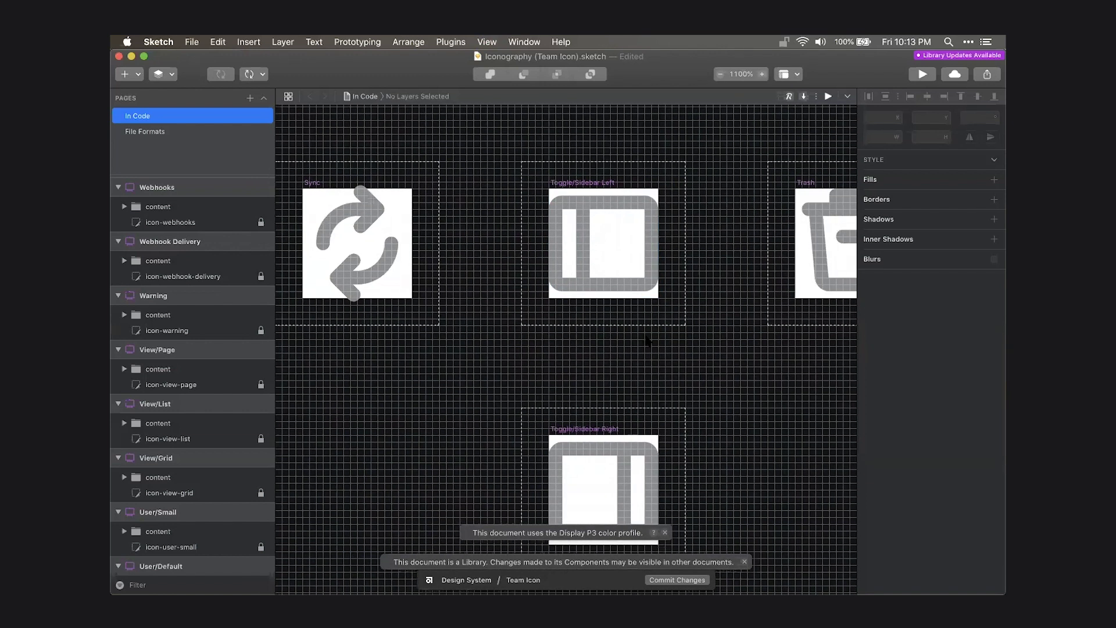
pyautogui.scroll(-3, 644, 342)
pyautogui.hscroll(3, 644, 342)
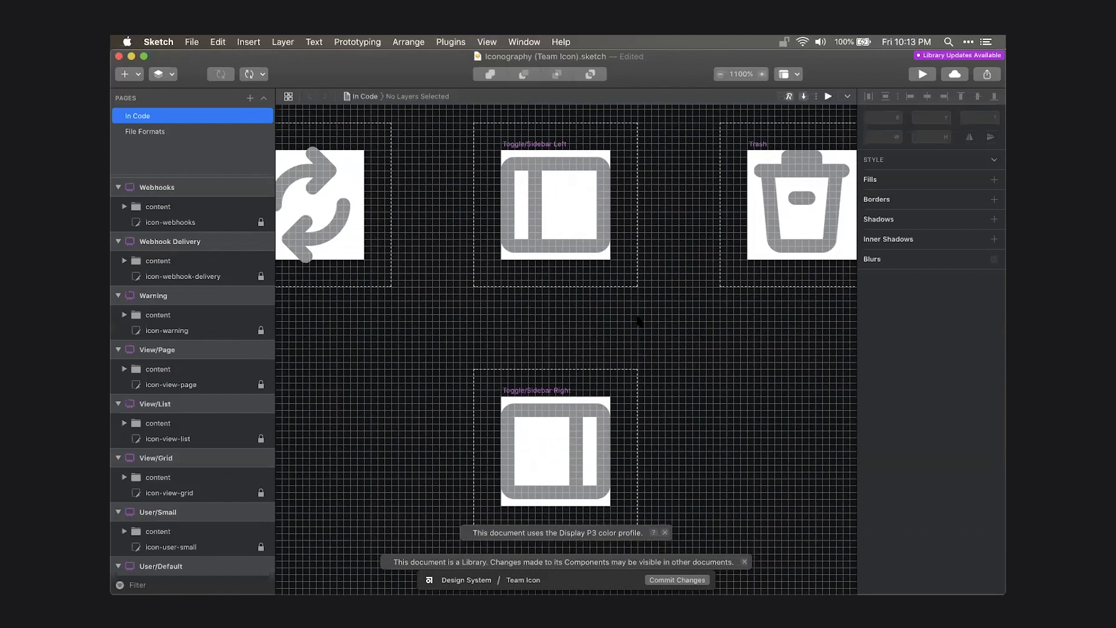
pyautogui.scroll(2, 638, 320)
pyautogui.hscroll(-3, 638, 321)
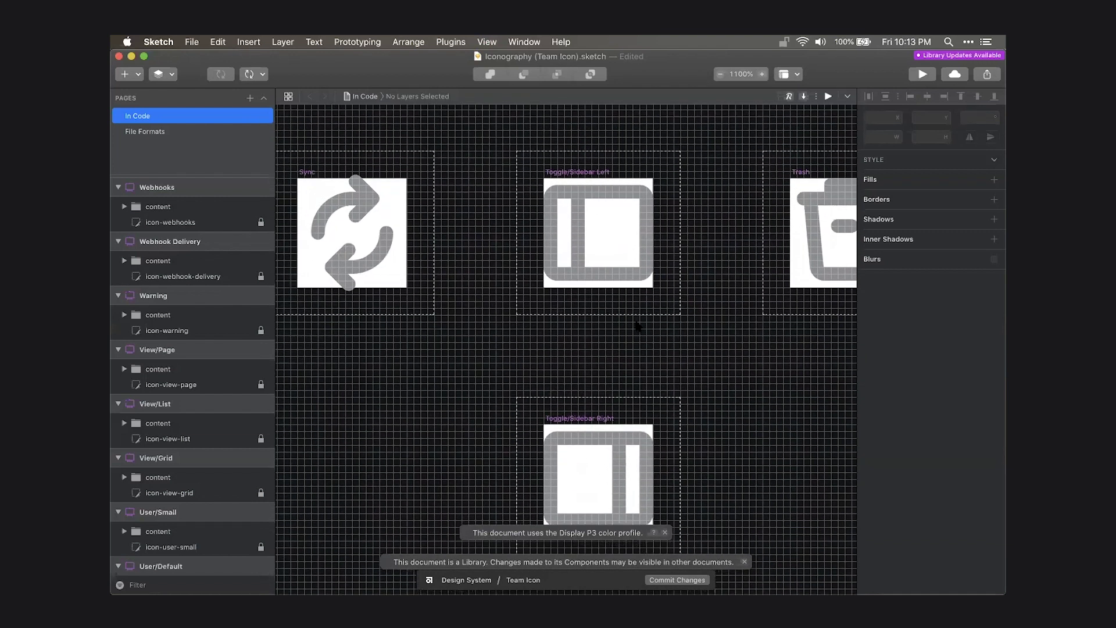
pyautogui.hscroll(-4, 635, 331)
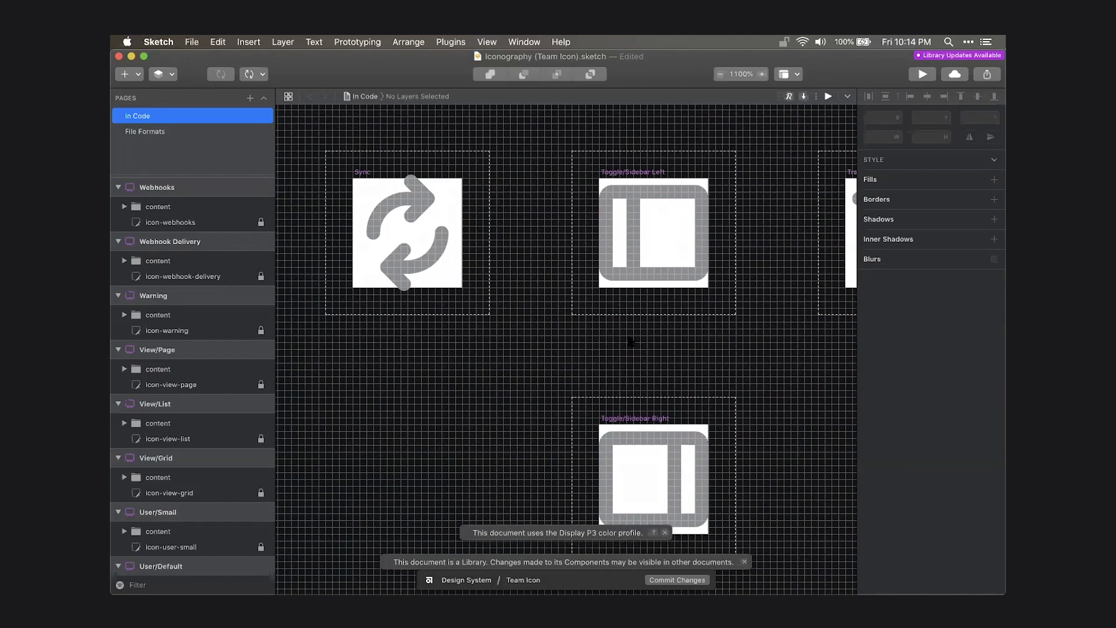
pyautogui.scroll(1, 629, 341)
pyautogui.hscroll(3, 626, 342)
pyautogui.hscroll(-2, 627, 342)
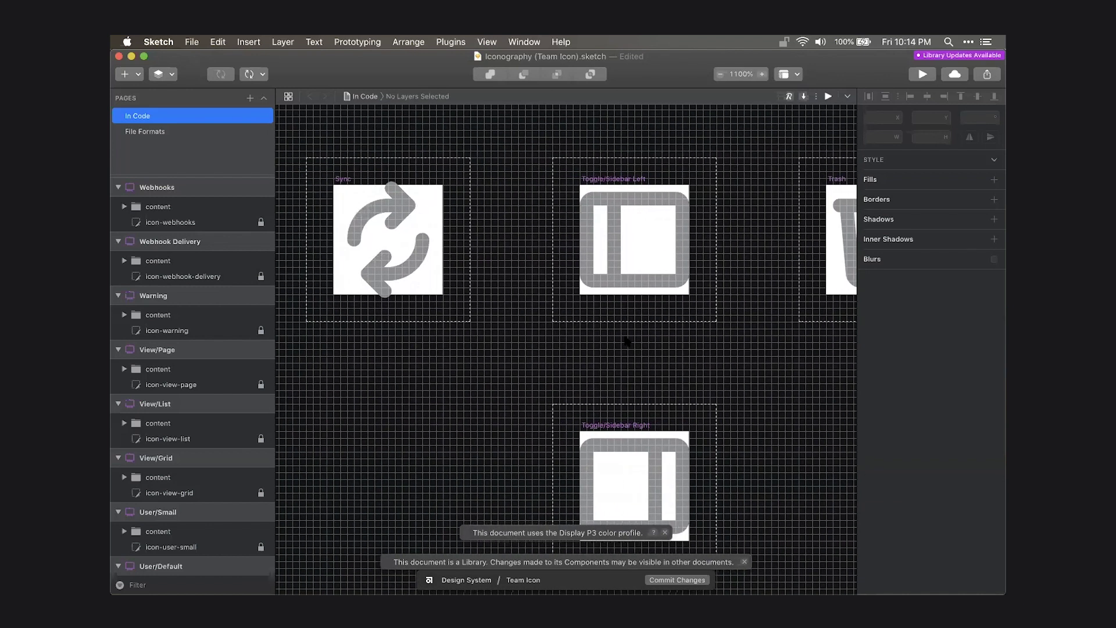
pyautogui.hscroll(-2, 628, 342)
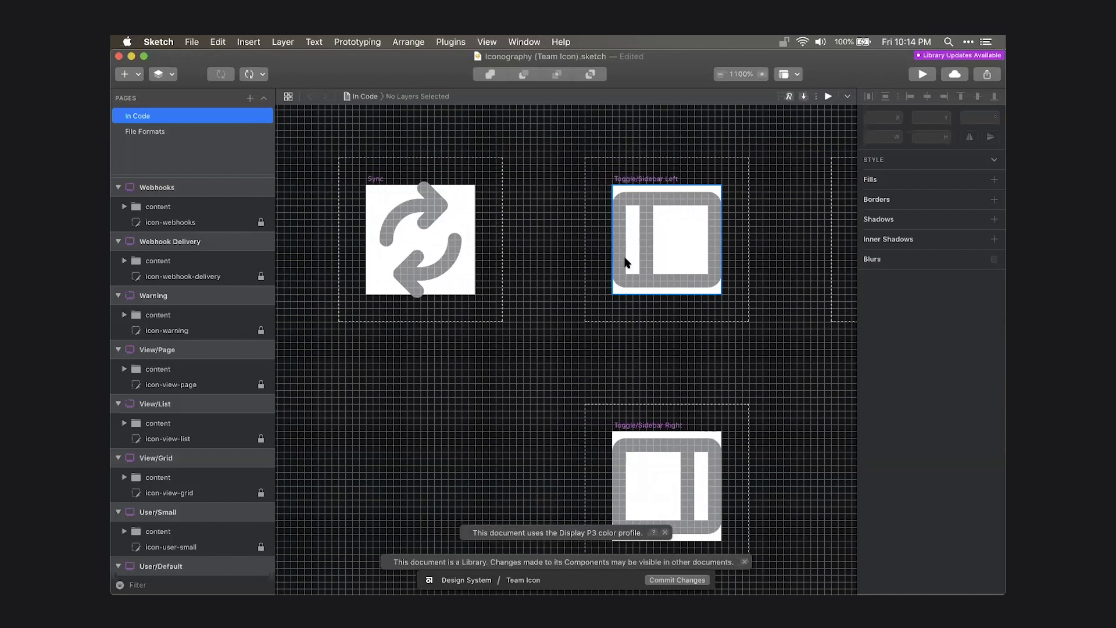
# Compare the shapes of the Support/Default, Support/New and Sync icons on the pixel grid.
pyautogui.hscroll(-4, 614, 287)
pyautogui.hscroll(-10, 613, 287)
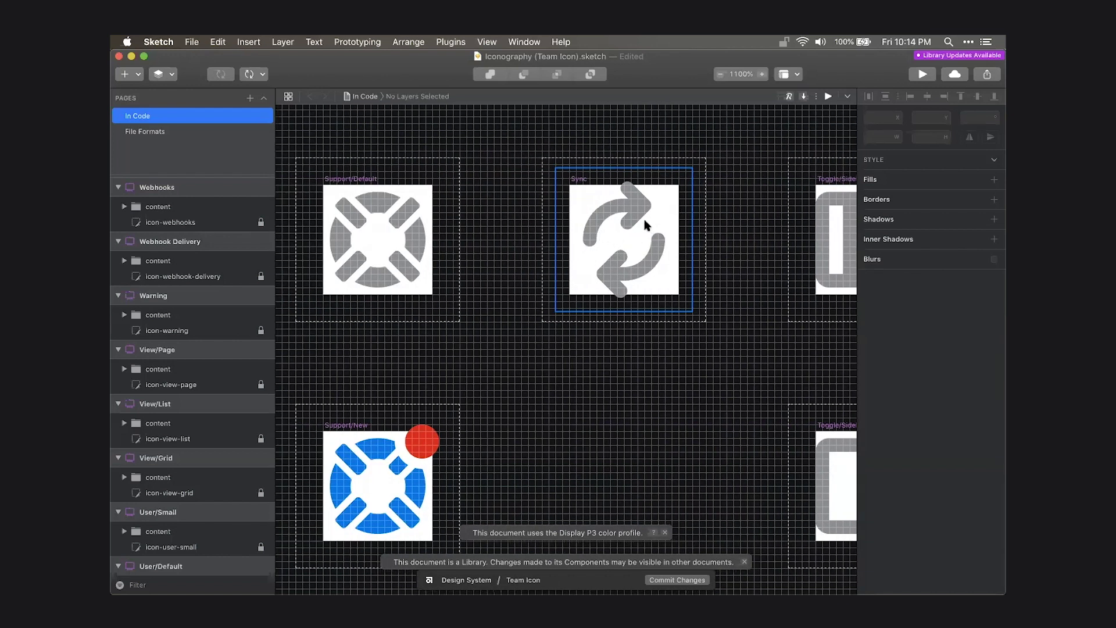
pyautogui.hscroll(-13, 651, 235)
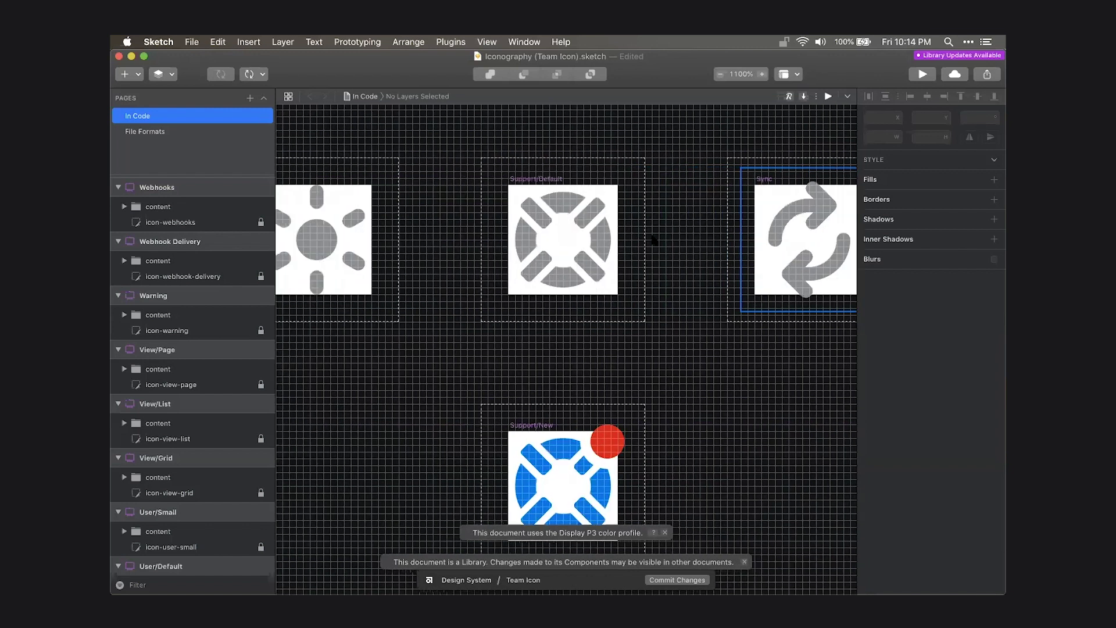
pyautogui.hscroll(-1, 654, 239)
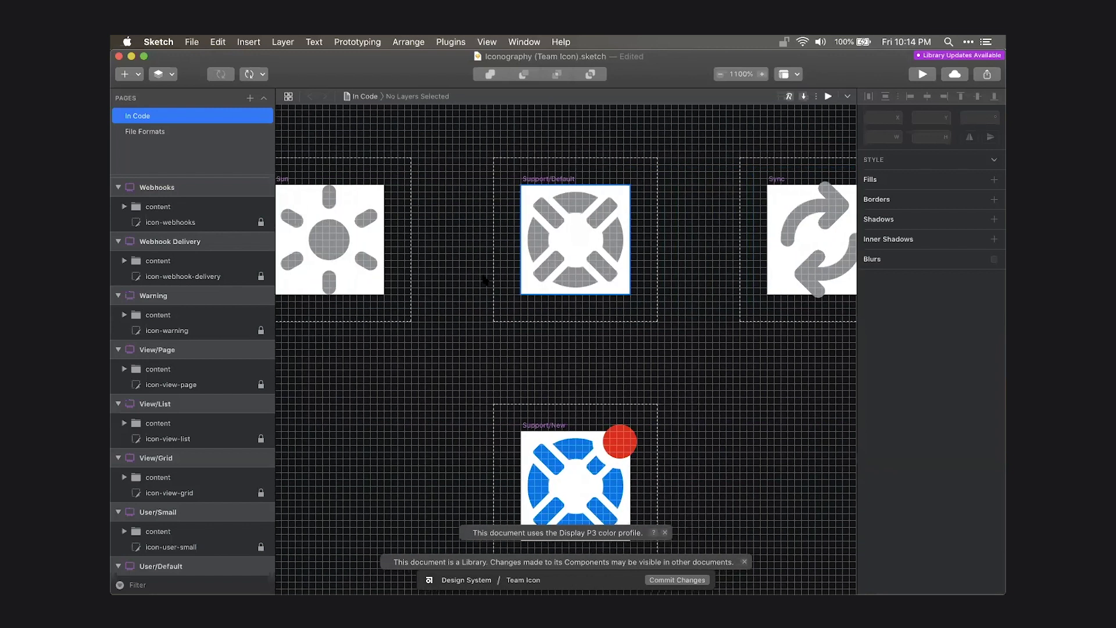
pyautogui.hscroll(8, 647, 225)
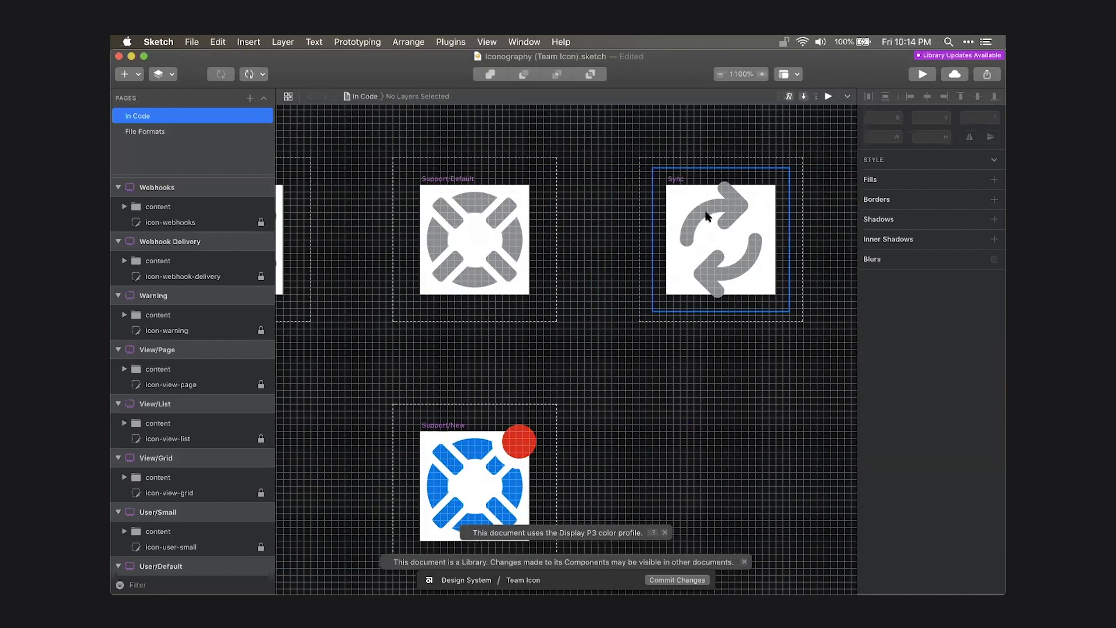
# Examine the Support/Default, Sun, Subscribe, Status and Star icons against the pixel grid for stroke and corner conventions.
pyautogui.hscroll(-6, 654, 215)
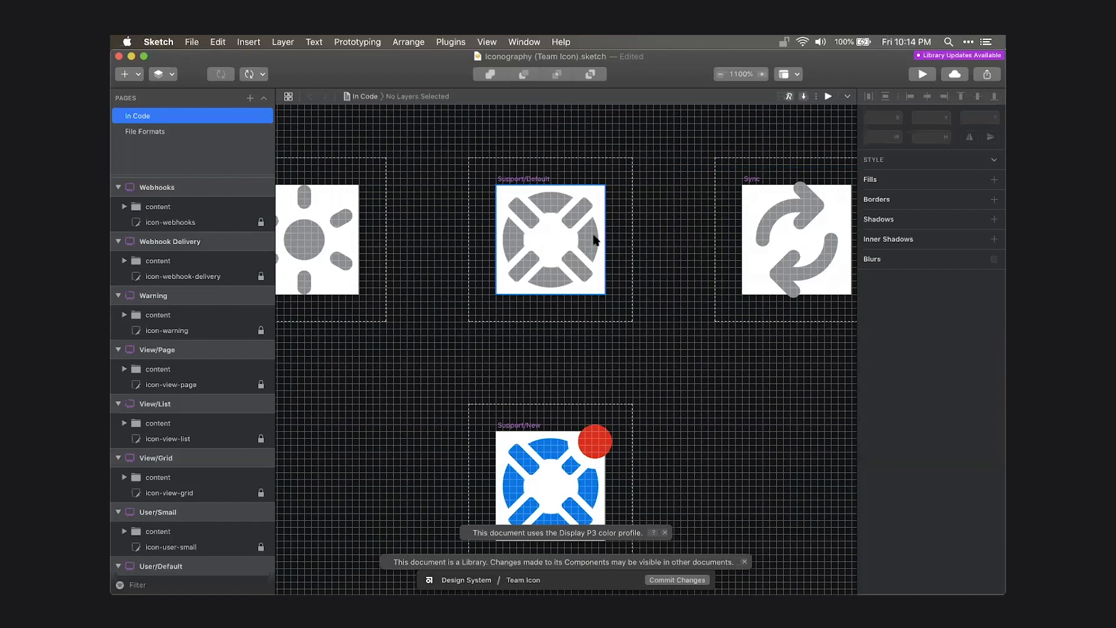
pyautogui.hscroll(-3, 587, 241)
pyautogui.hscroll(-8, 549, 236)
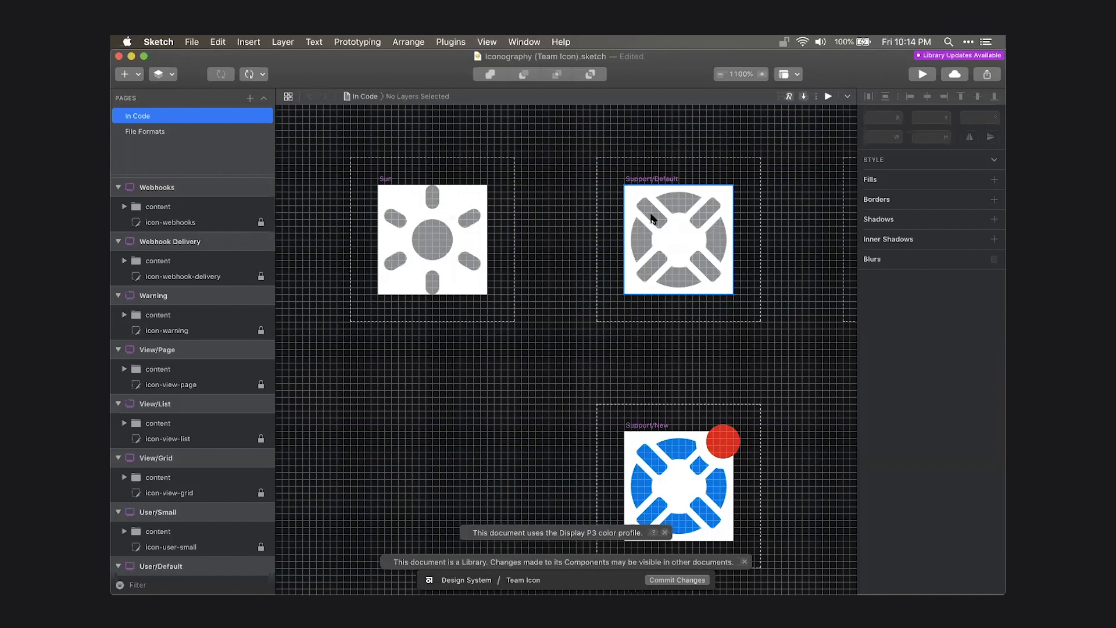
pyautogui.hscroll(-20, 653, 218)
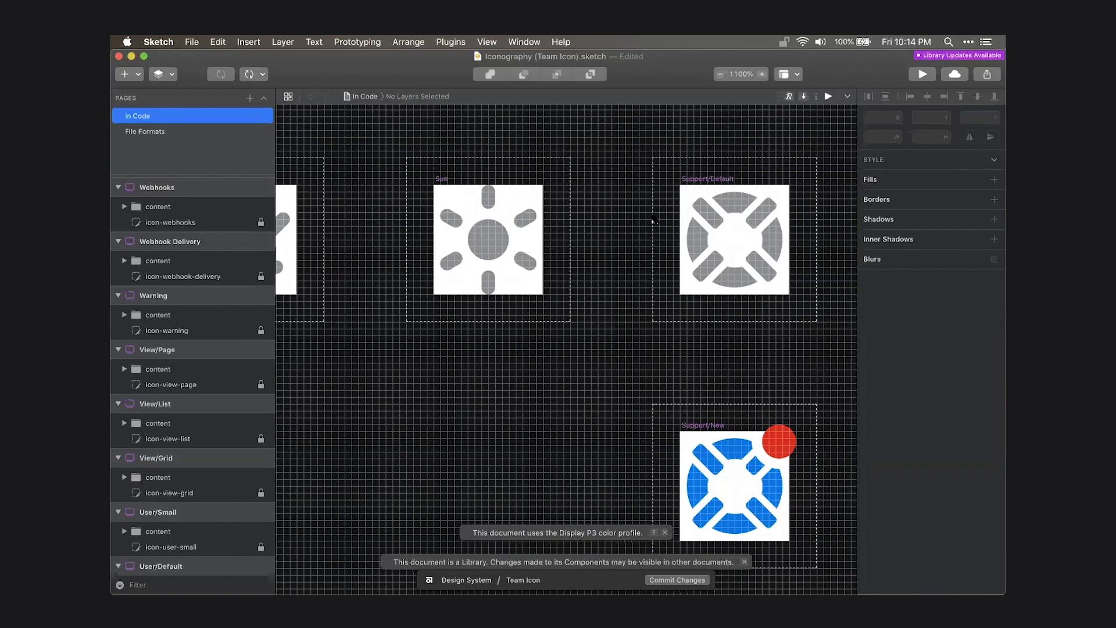
pyautogui.hscroll(-6, 653, 219)
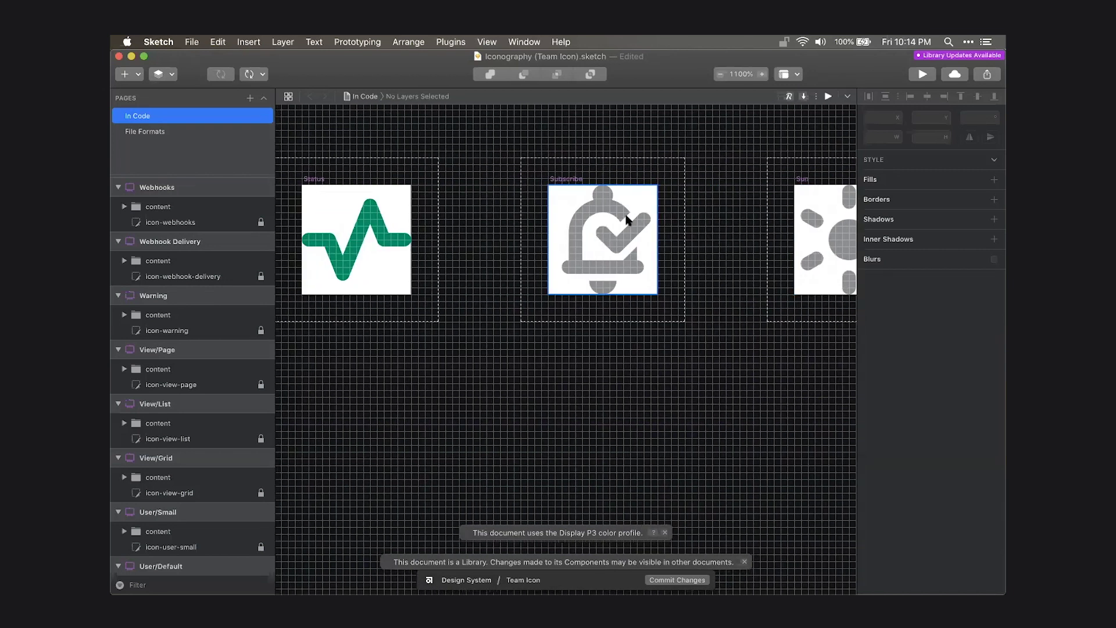
pyautogui.hscroll(-4, 656, 238)
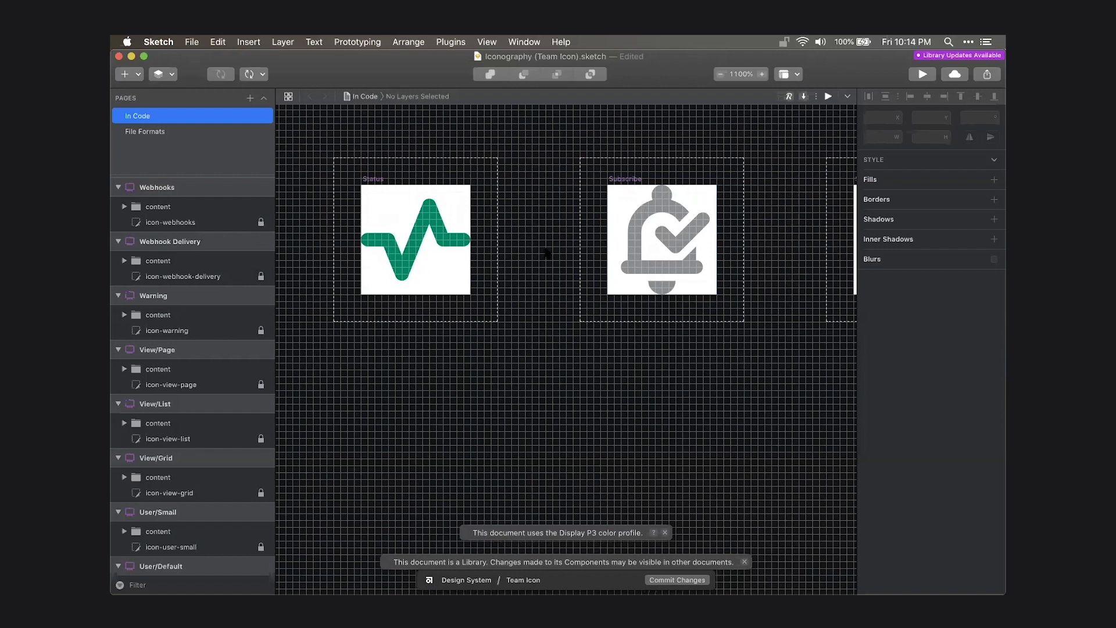
pyautogui.hscroll(-15, 546, 251)
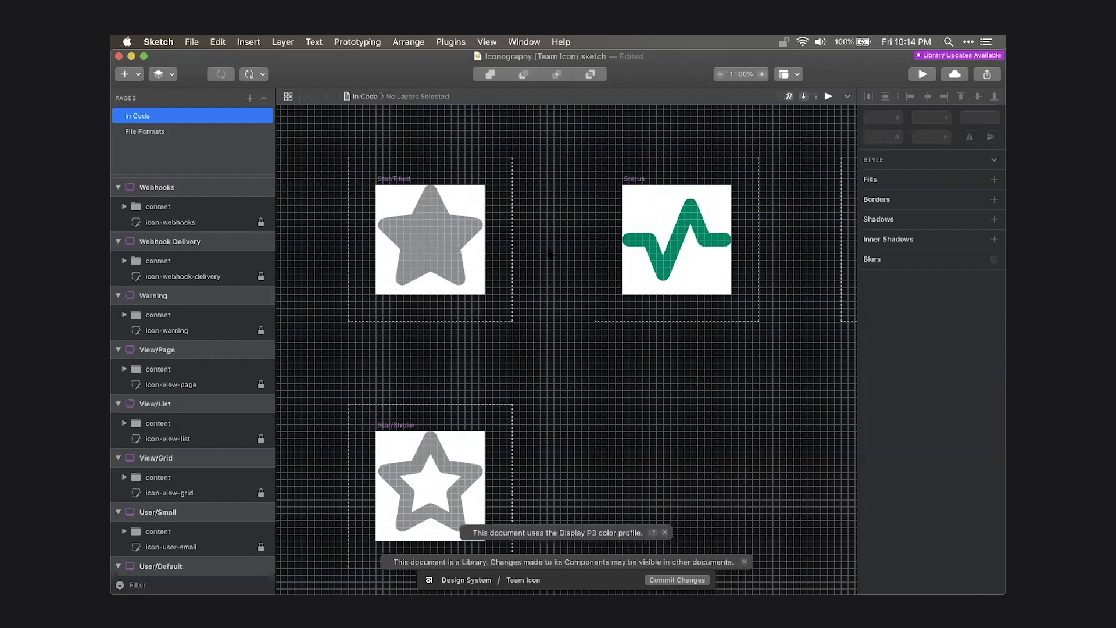
pyautogui.hscroll(-10, 549, 253)
pyautogui.hscroll(15, 550, 252)
pyautogui.hscroll(2, 549, 248)
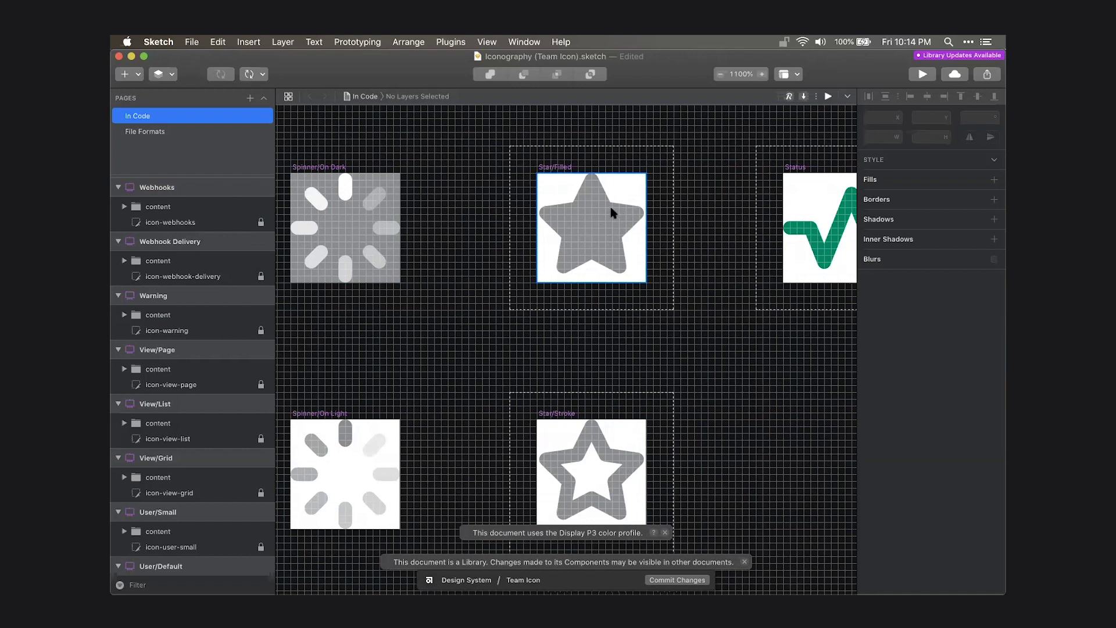
# Examine the Sort and Slider icons and the Sketch icons from Artboard down to Layer Style/Dark for their stroke treatment.
pyautogui.hscroll(-10, 557, 241)
pyautogui.hscroll(-8, 558, 242)
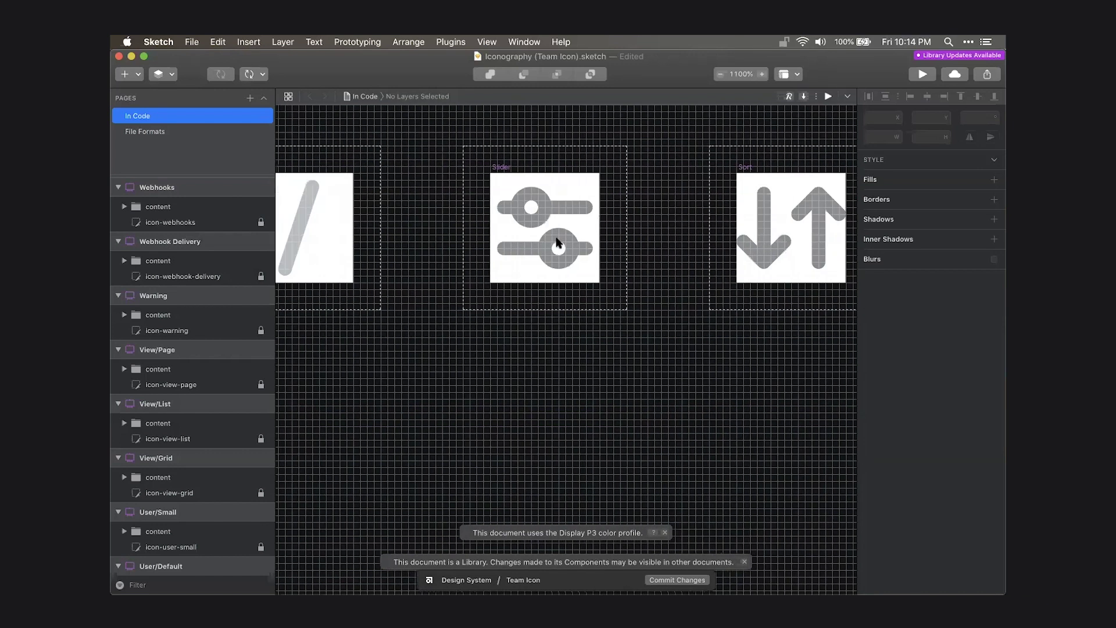
pyautogui.hscroll(-15, 567, 235)
pyautogui.hscroll(-10, 571, 241)
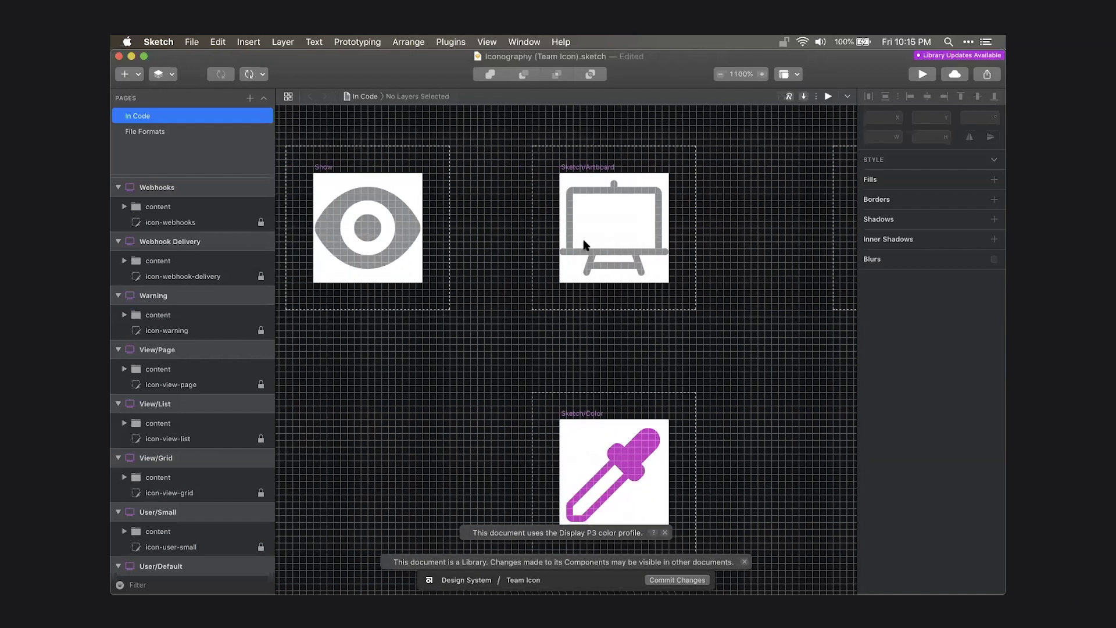
pyautogui.scroll(-20, 619, 342)
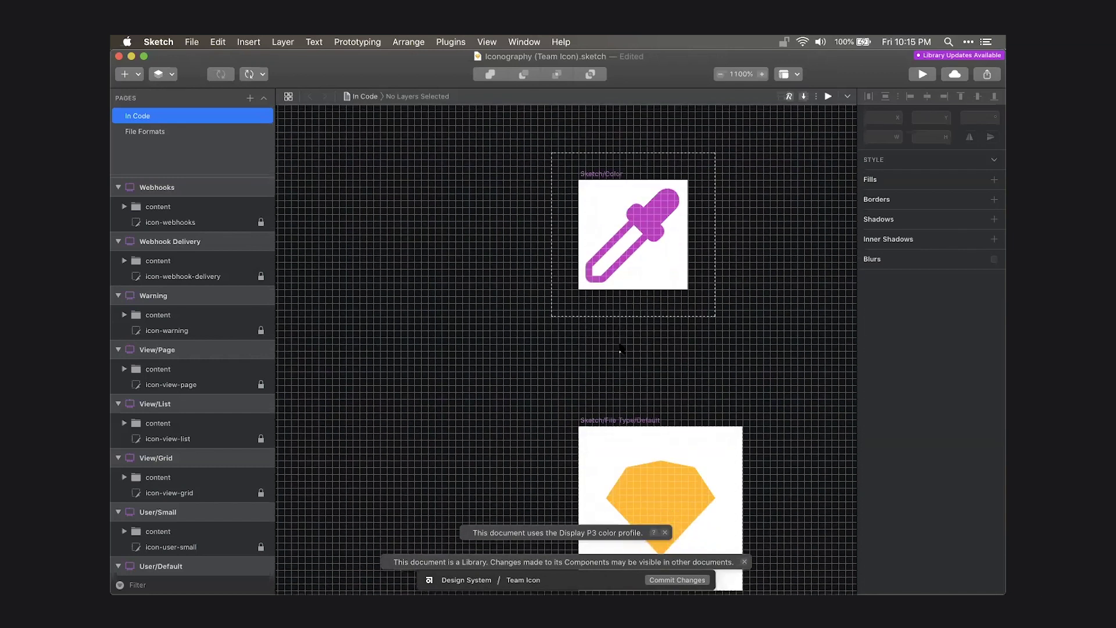
pyautogui.scroll(-12, 621, 347)
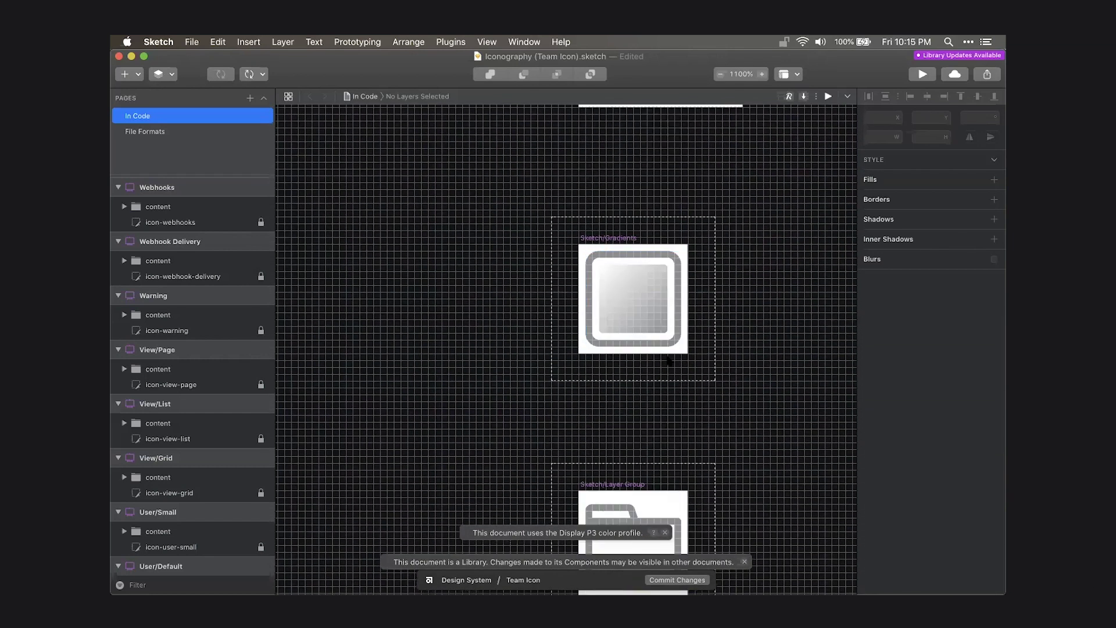
pyautogui.scroll(-8, 620, 347)
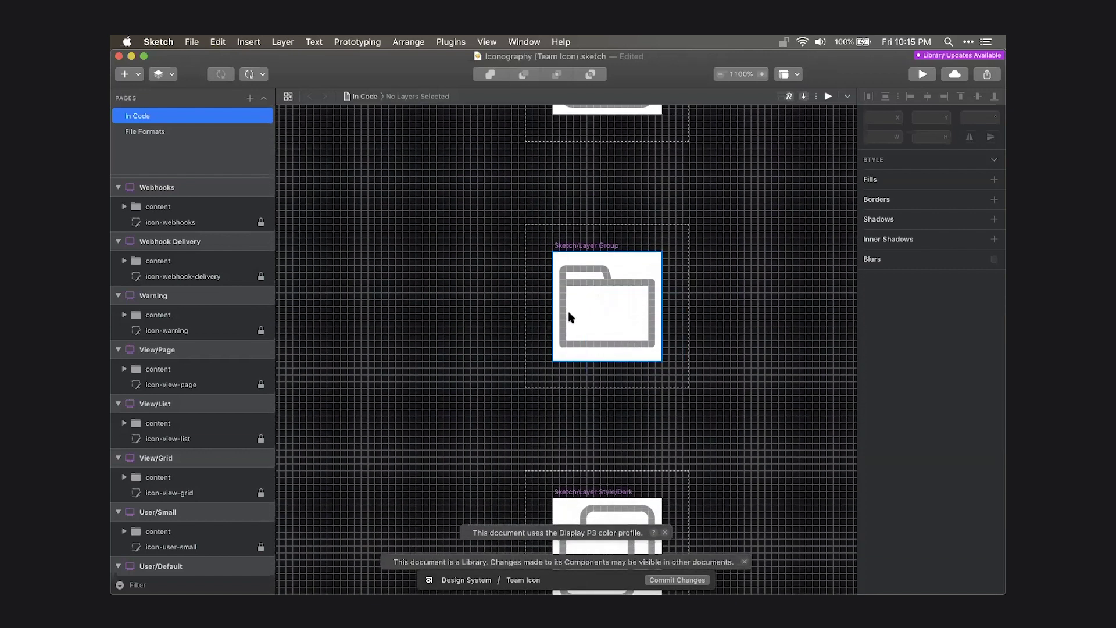
pyautogui.scroll(-9, 569, 317)
pyautogui.scroll(-2, 492, 314)
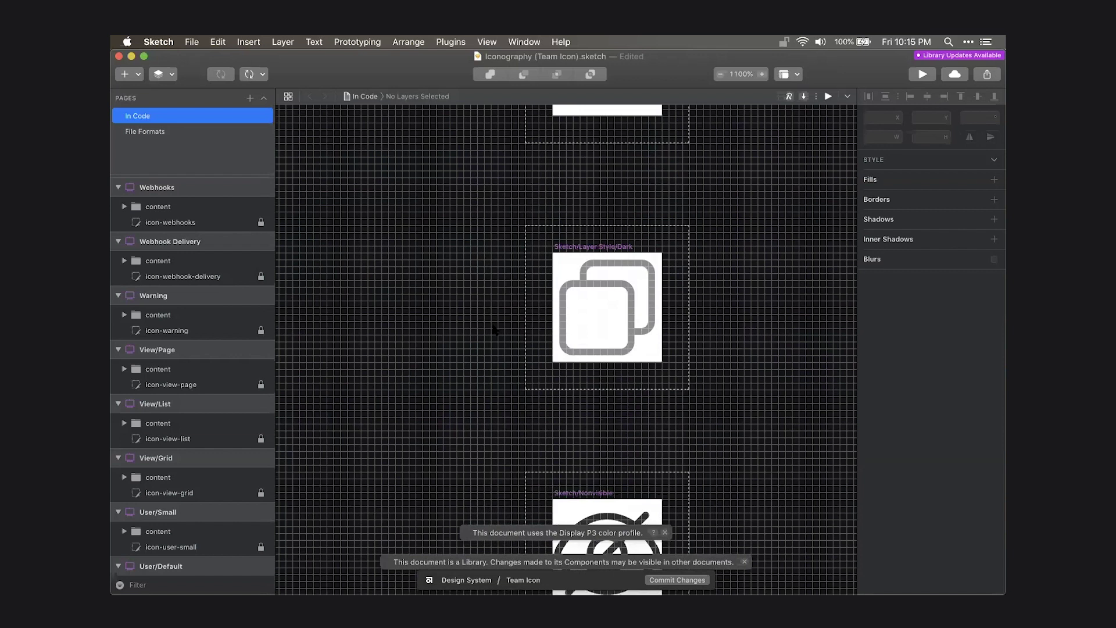
pyautogui.scroll(-10, 493, 330)
pyautogui.scroll(8, 491, 330)
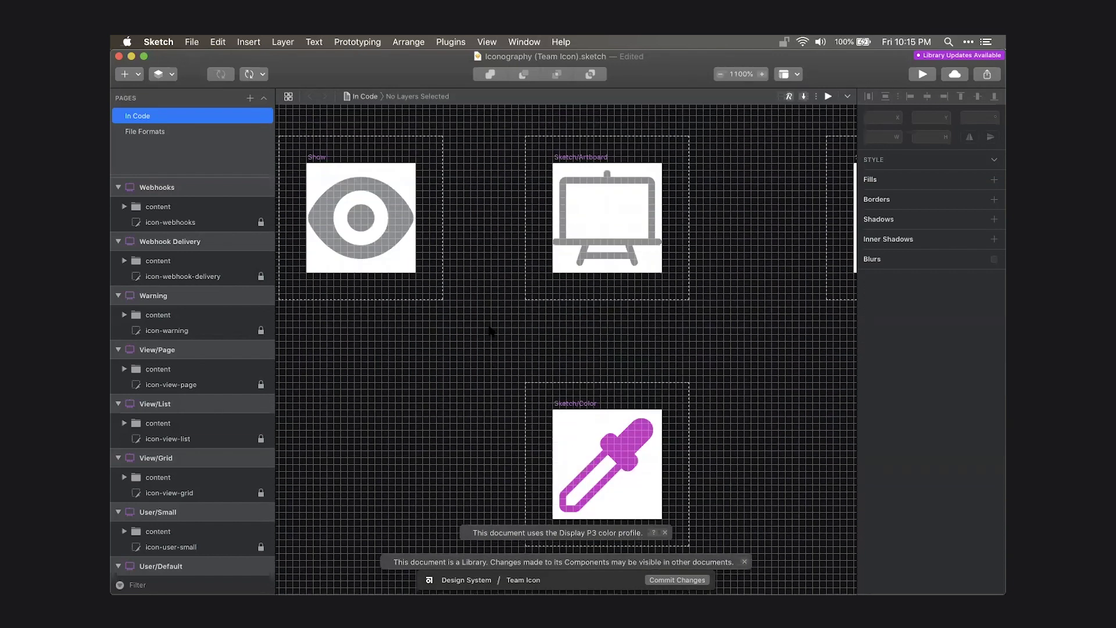
# Compare the stroke widths and rounded ends of the Show, Share and Select icons on the pixel grid.
pyautogui.hscroll(-12, 494, 328)
pyautogui.scroll(3, 494, 328)
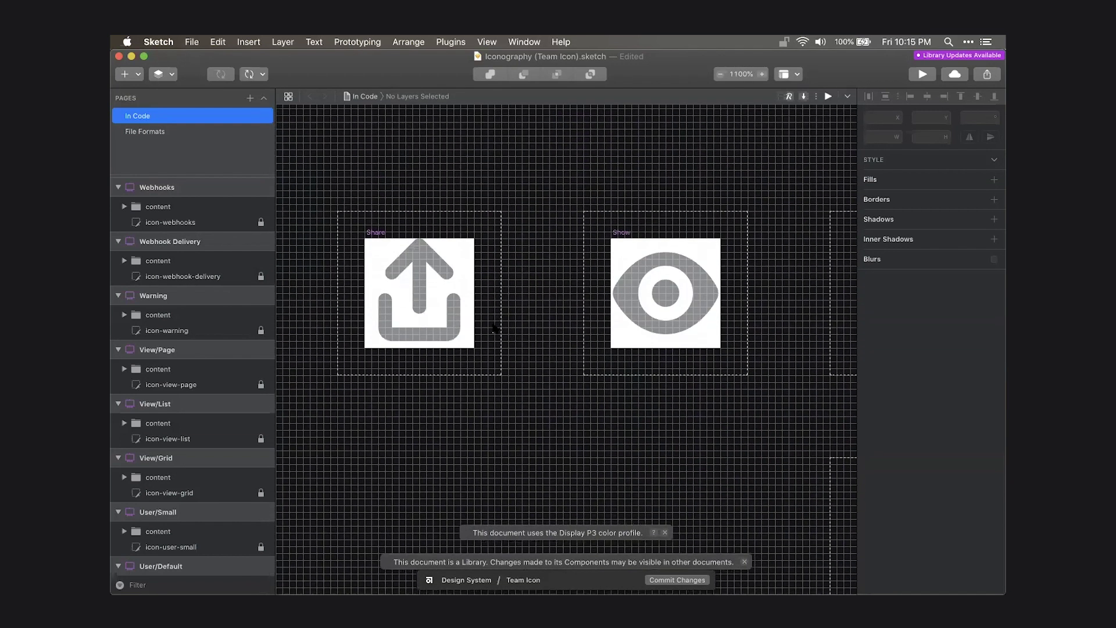
pyautogui.hscroll(-10, 561, 302)
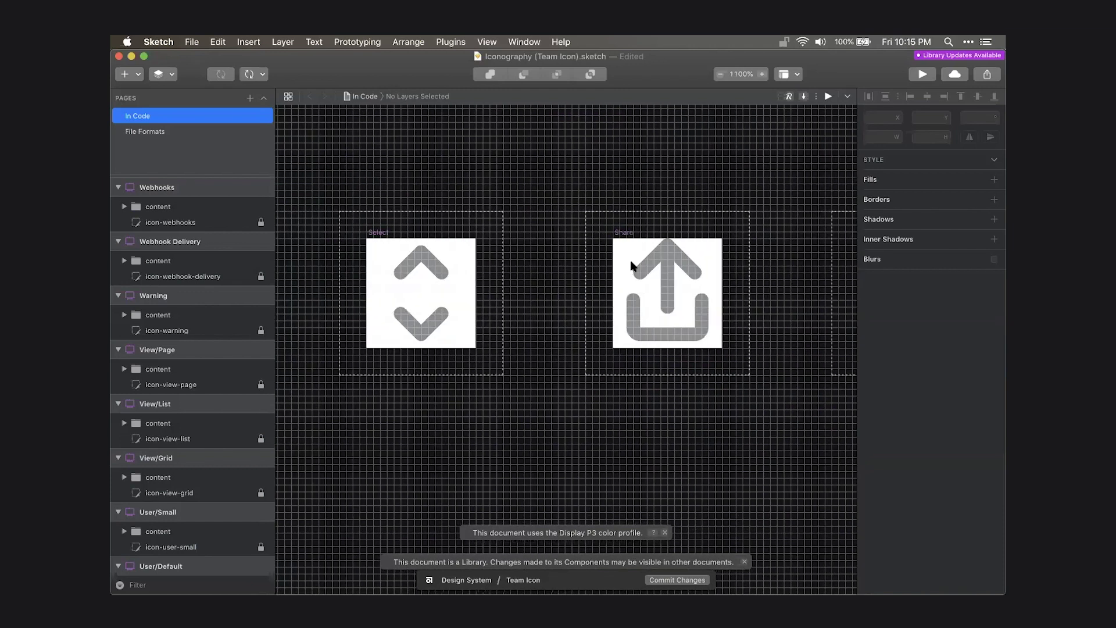
pyautogui.hscroll(2, 644, 253)
pyautogui.hscroll(-15, 615, 286)
pyautogui.hscroll(-5, 616, 287)
pyautogui.hscroll(3, 616, 287)
# Survey the icon rows at 100% and 400% zoom, comparing the icons between User Add and Zoom Out.
pyautogui.press('super+0')
pyautogui.hscroll(20, 615, 280)
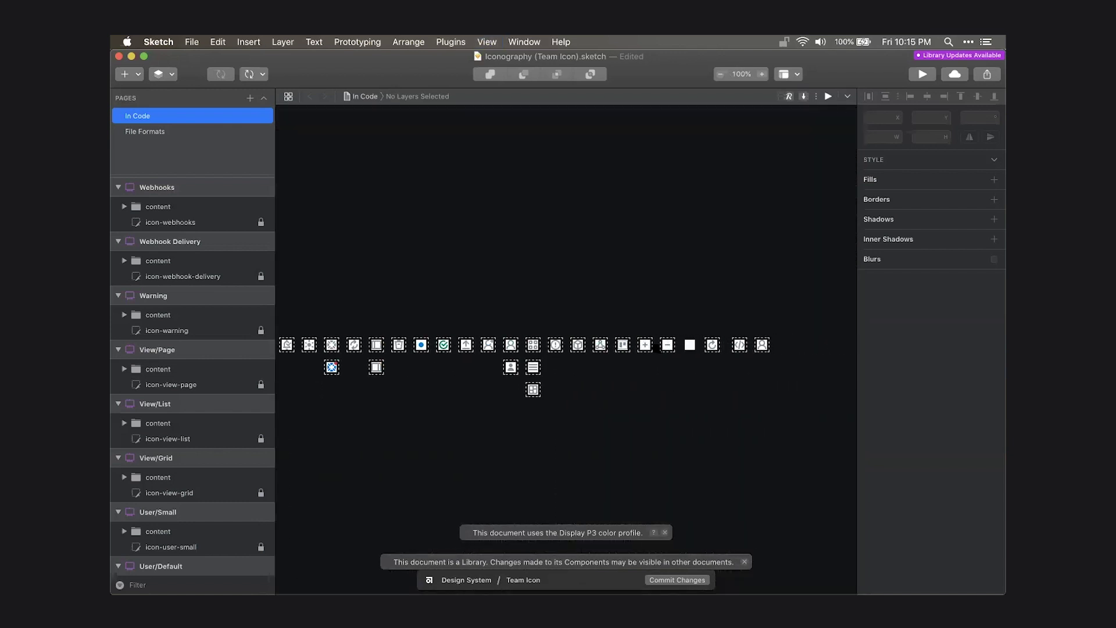
pyautogui.scroll(5, 670, 376)
pyautogui.hscroll(-5, 655, 343)
pyautogui.hscroll(-5, 654, 344)
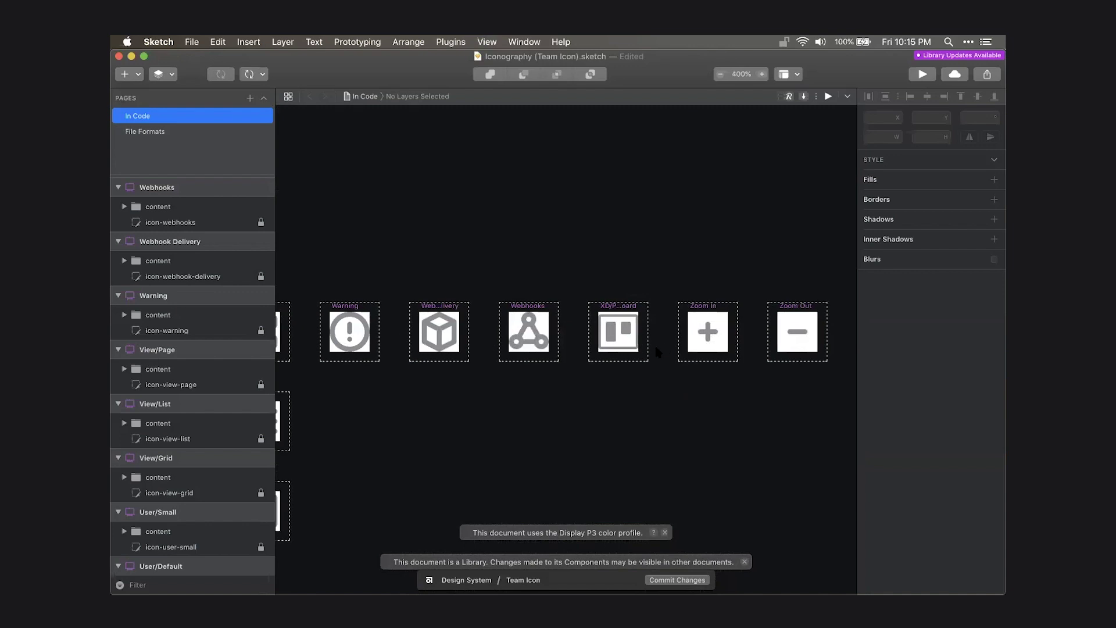
pyautogui.hscroll(-6, 660, 348)
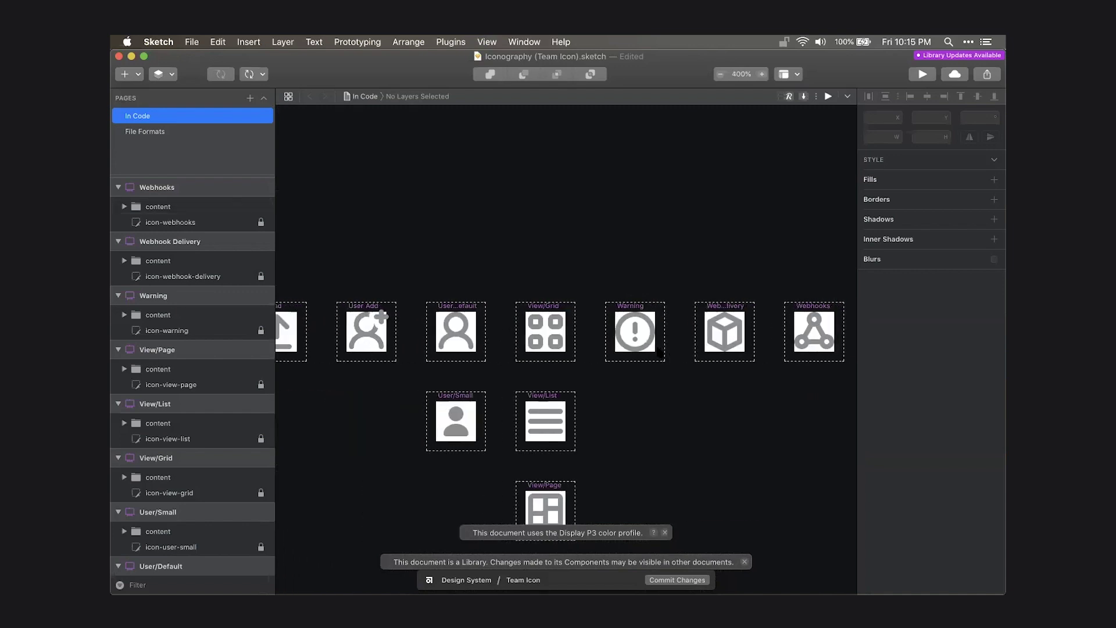
pyautogui.hscroll(5, 460, 340)
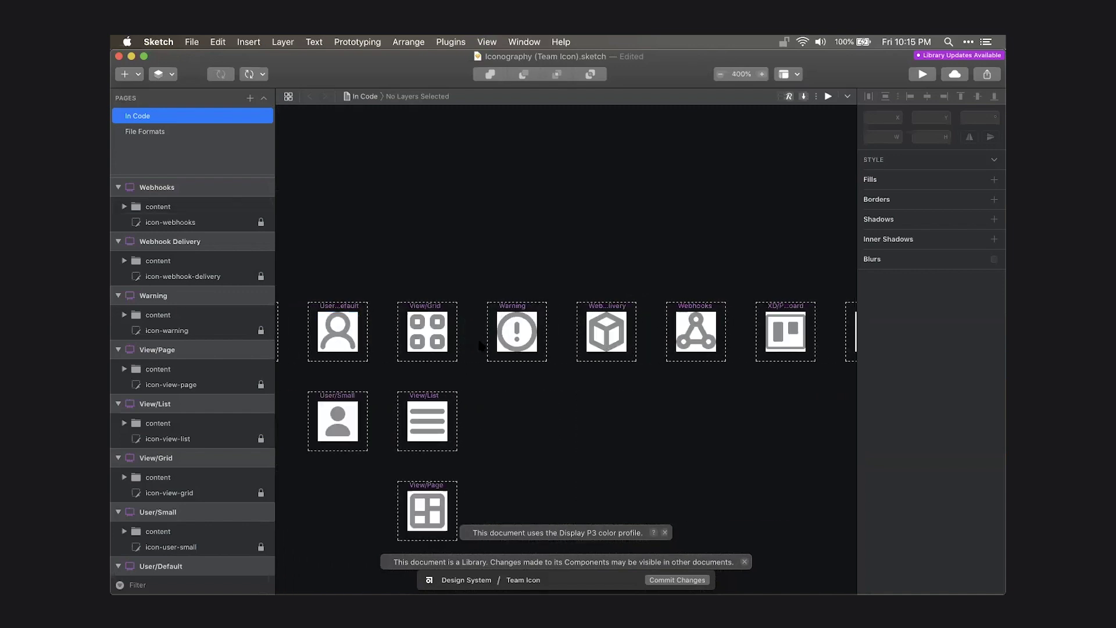
# Inspect the Color layer of the Warning icon and compare its gray with the colored Status, Support/New, Unread and Up To Date icons.
pyautogui.doubleClick(533, 335)
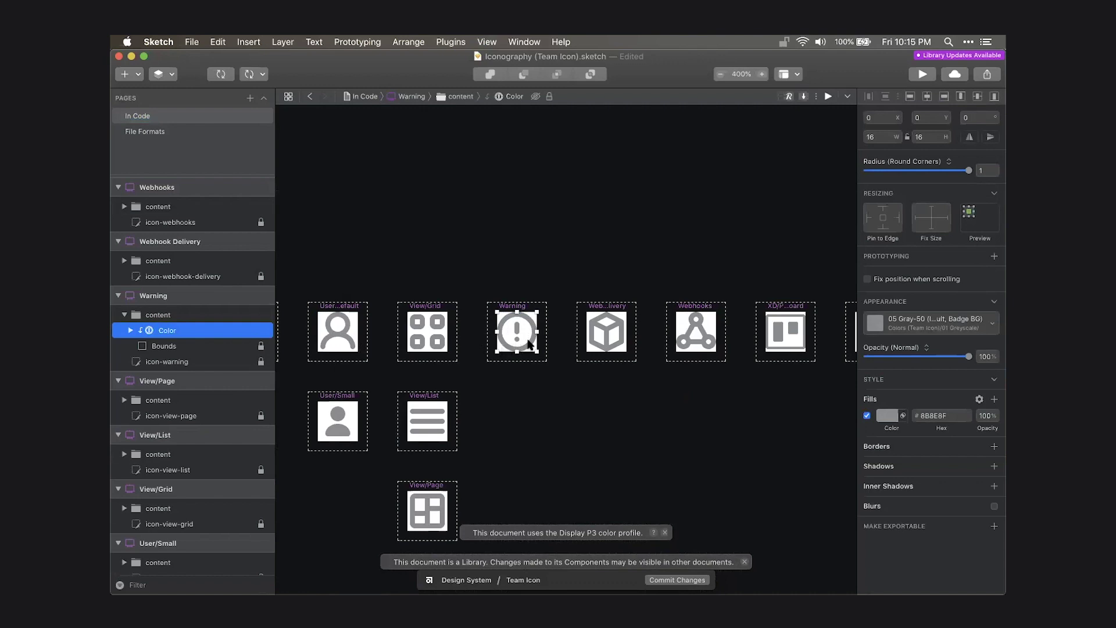
pyautogui.hscroll(-10, 535, 328)
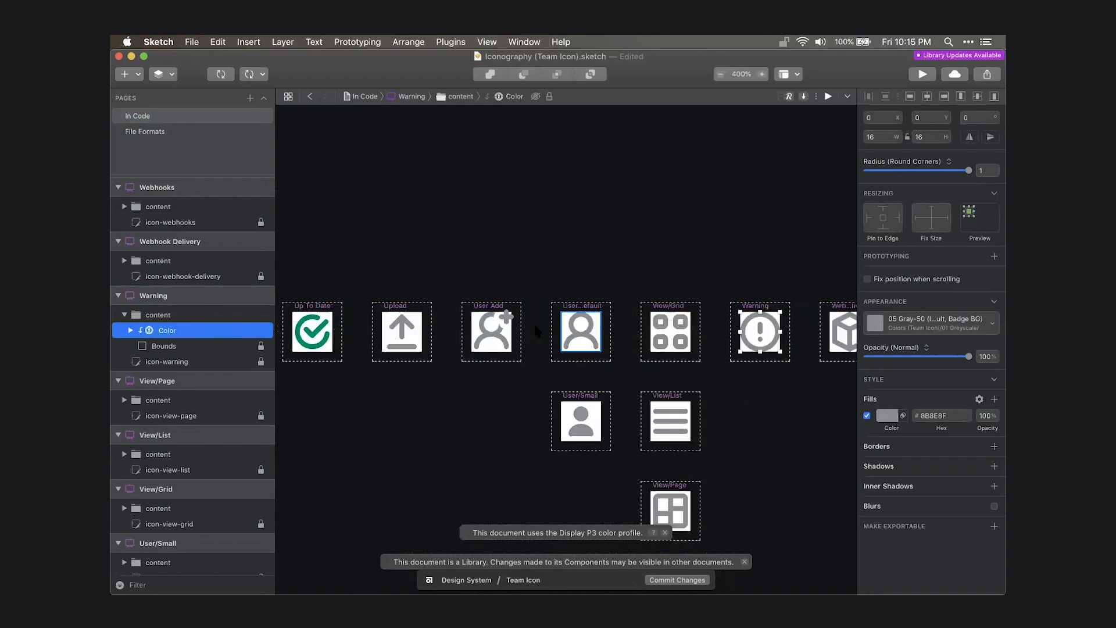
pyautogui.hscroll(-4, 538, 329)
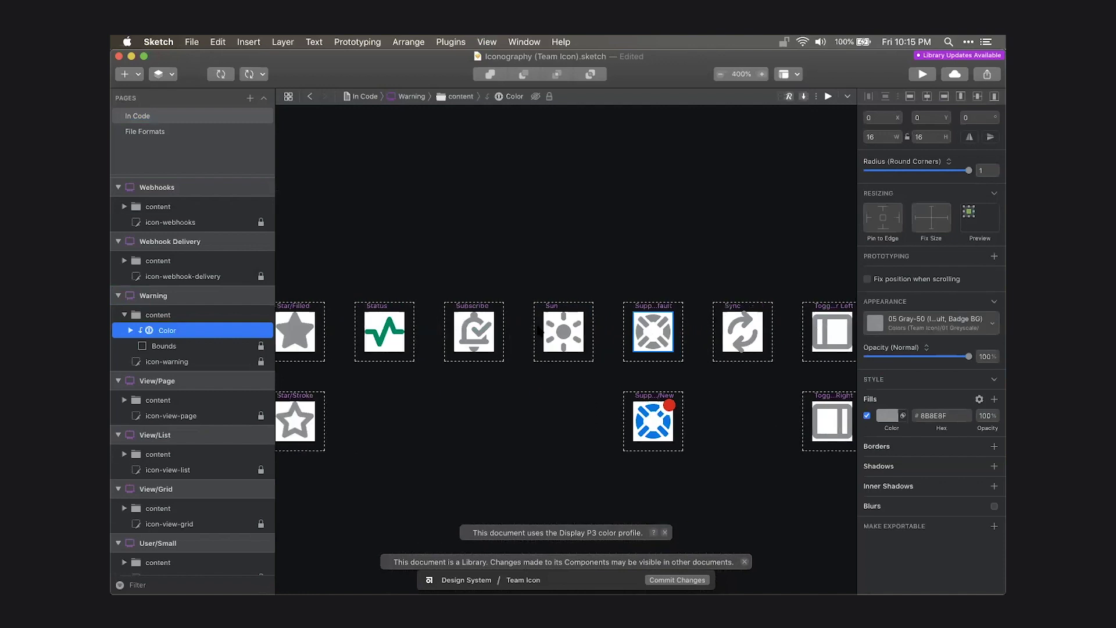
pyautogui.hscroll(9, 564, 332)
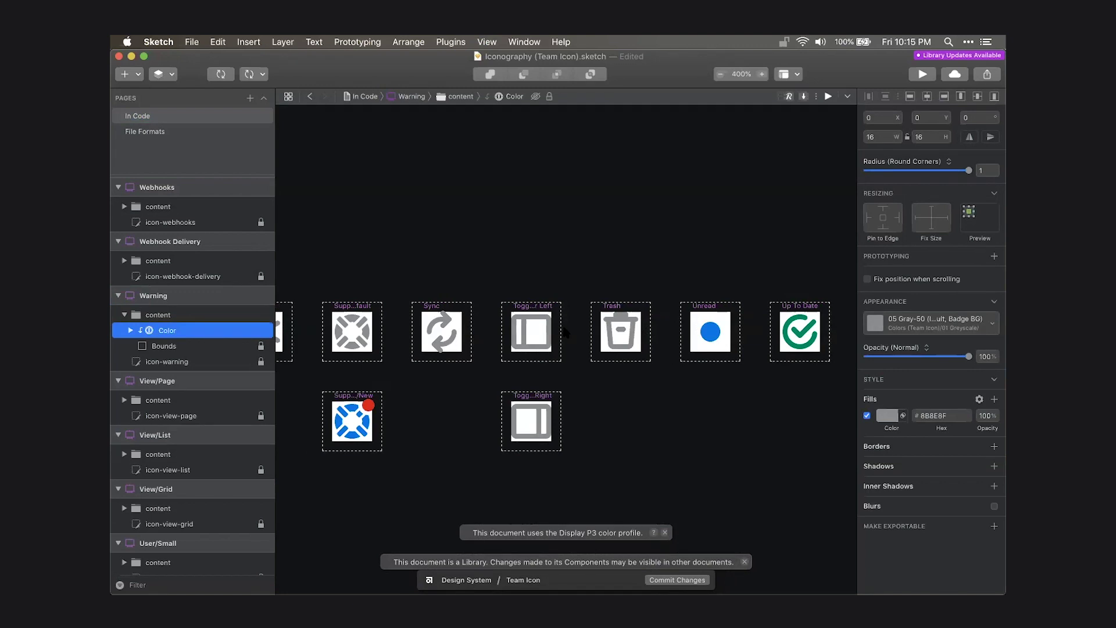
pyautogui.hscroll(10, 576, 340)
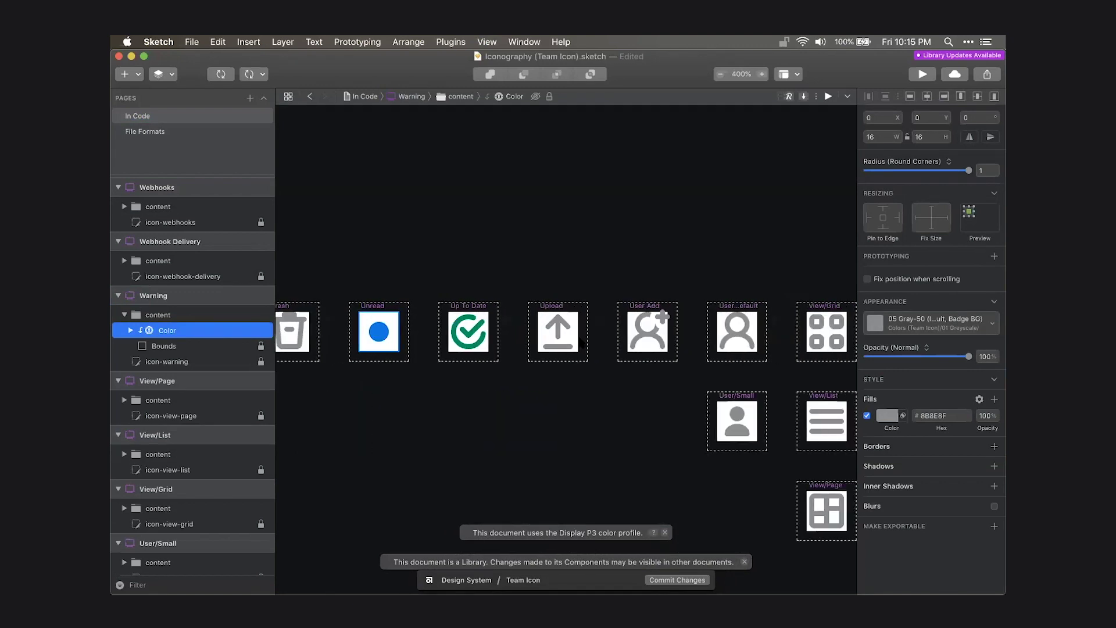
pyautogui.hscroll(3, 580, 340)
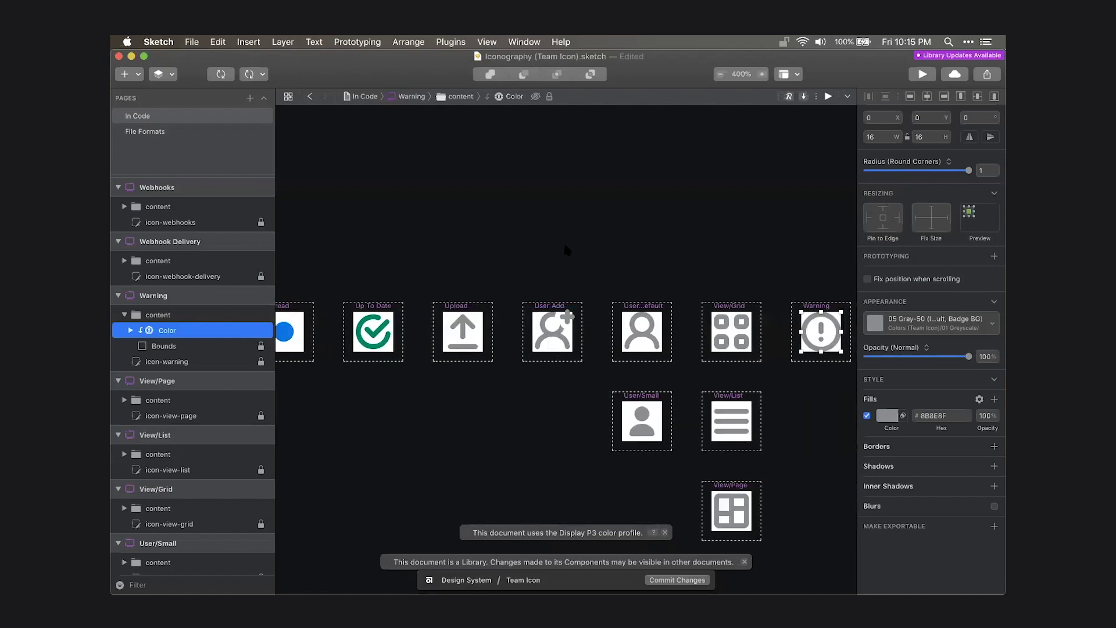
# Switch to Abstract and view the commits of the "Adding color names + testing" branch.
pyautogui.press('super+Tab')
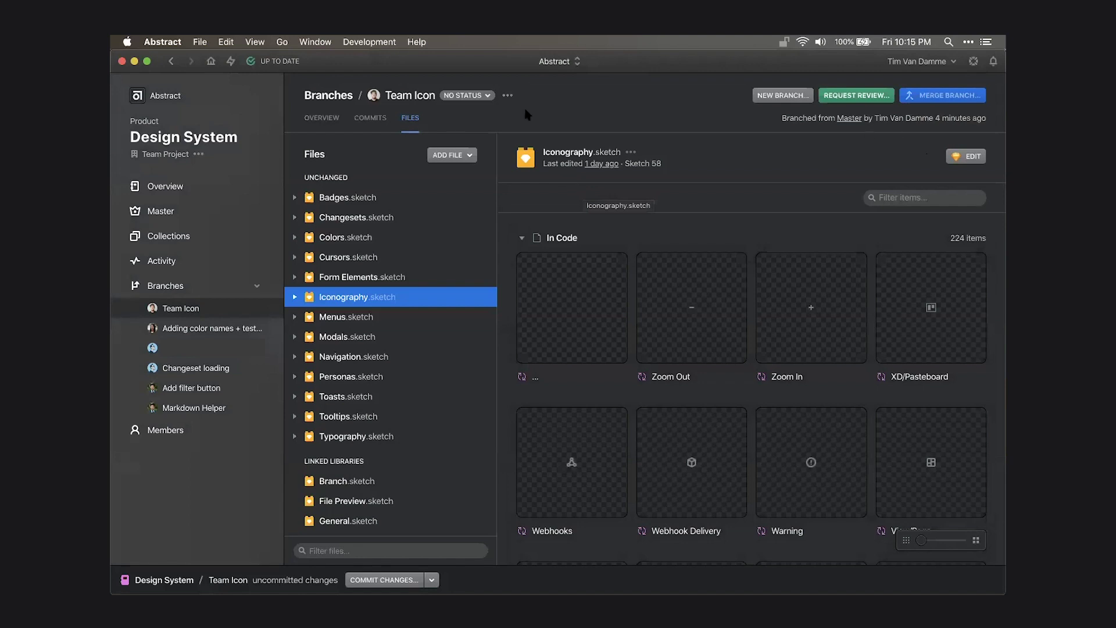
pyautogui.click(197, 328)
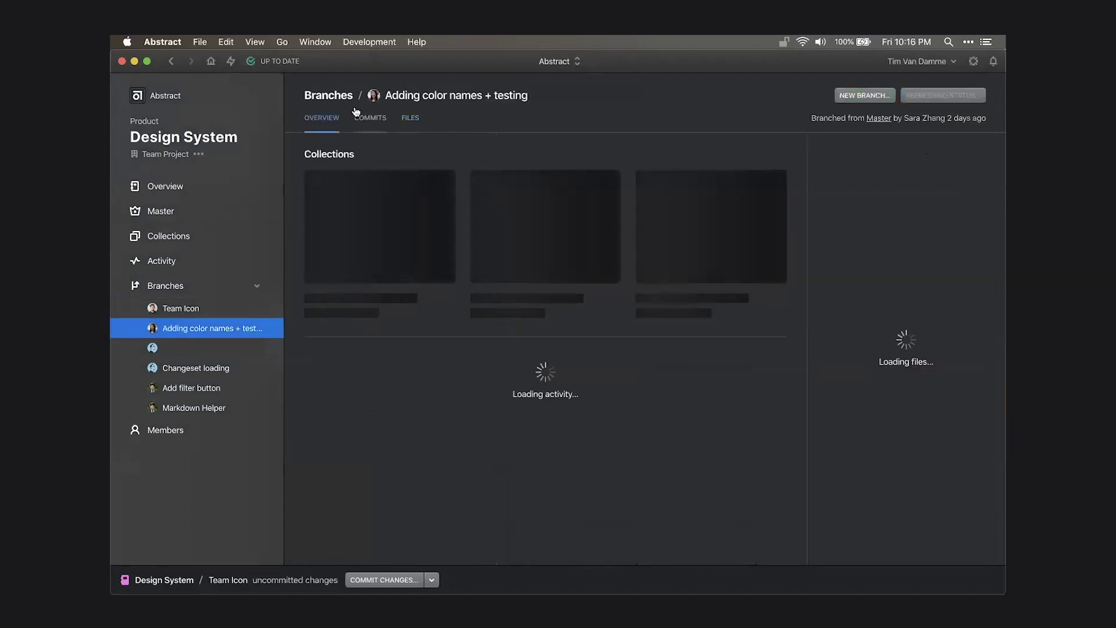
pyautogui.click(367, 118)
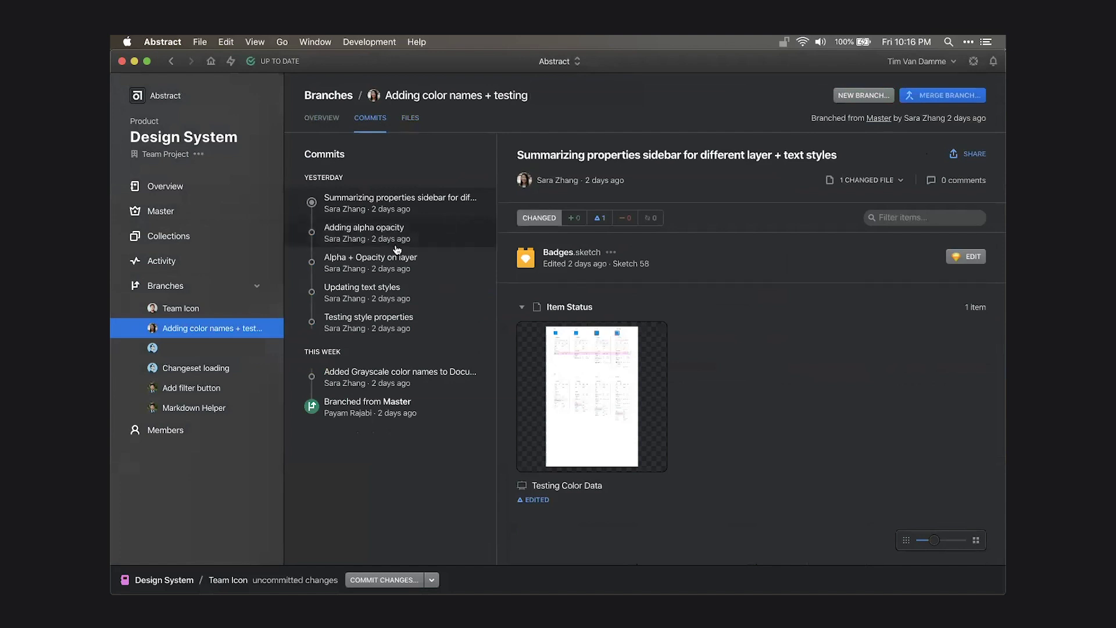
# Return to Sketch, clear the selection and show the duplicated User/Default artboard beside Code up close on the pixel grid.
pyautogui.press('super+Tab')
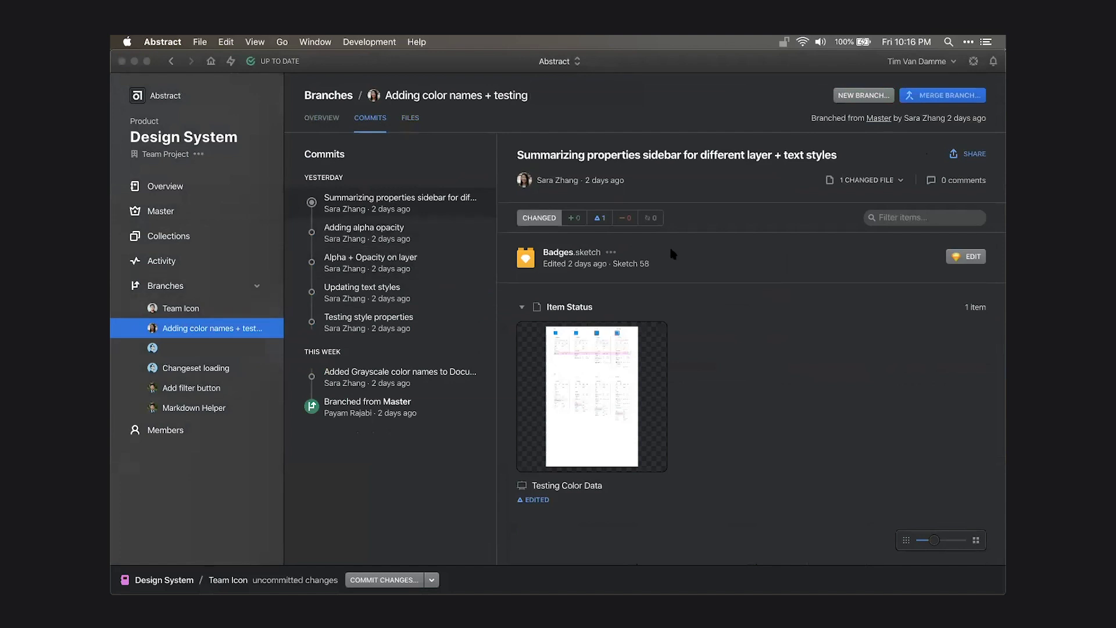
pyautogui.click(642, 237)
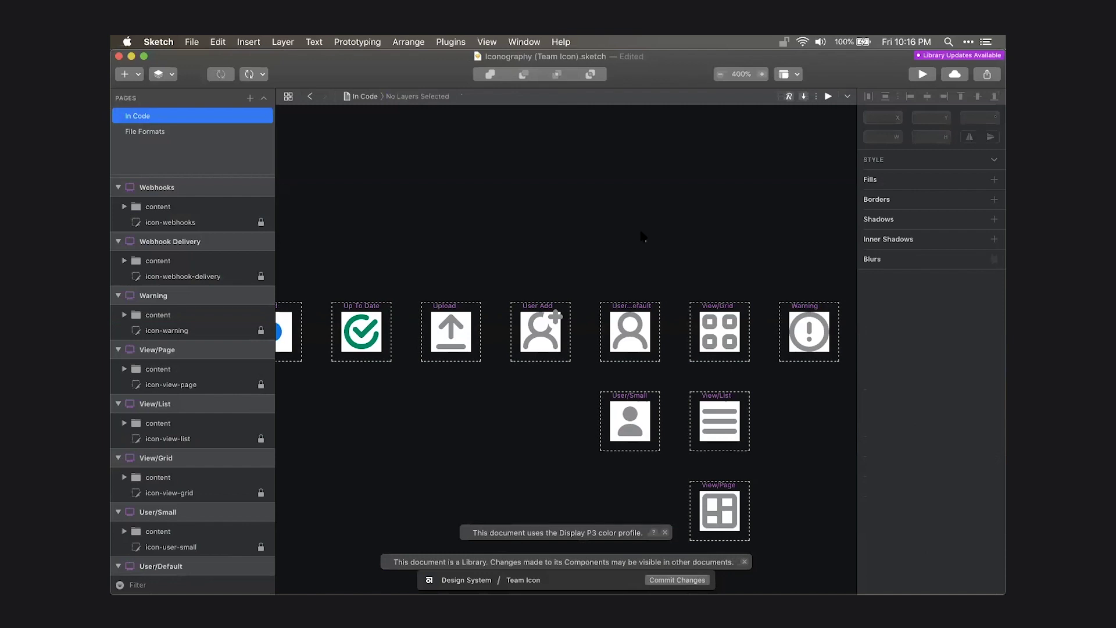
pyautogui.hscroll(20, 647, 251)
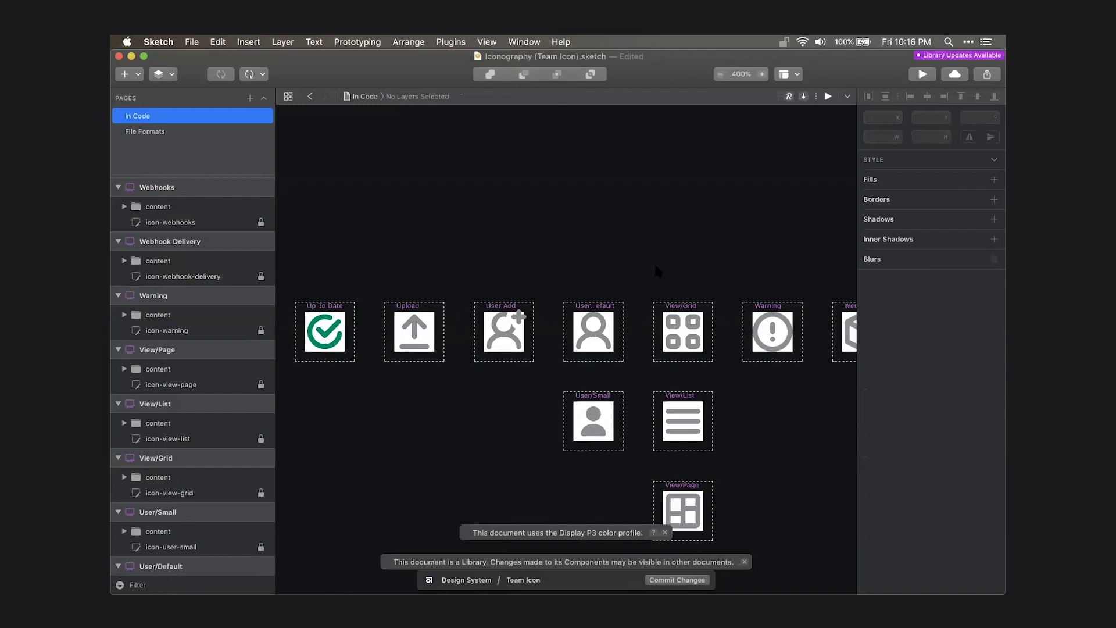
pyautogui.hscroll(-2, 652, 271)
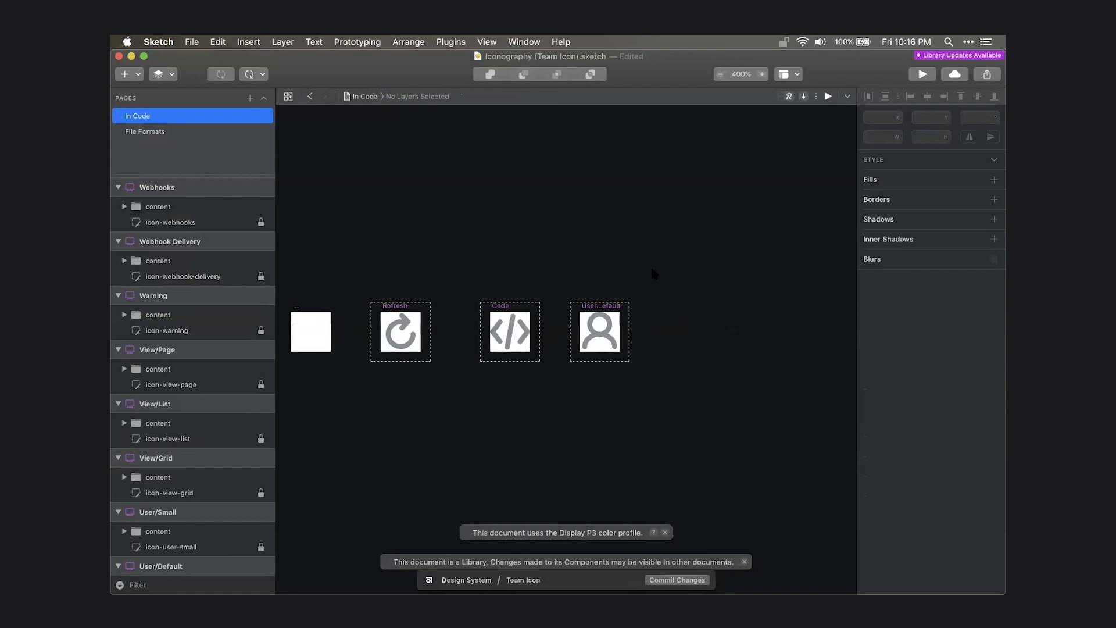
pyautogui.hscroll(-1, 645, 337)
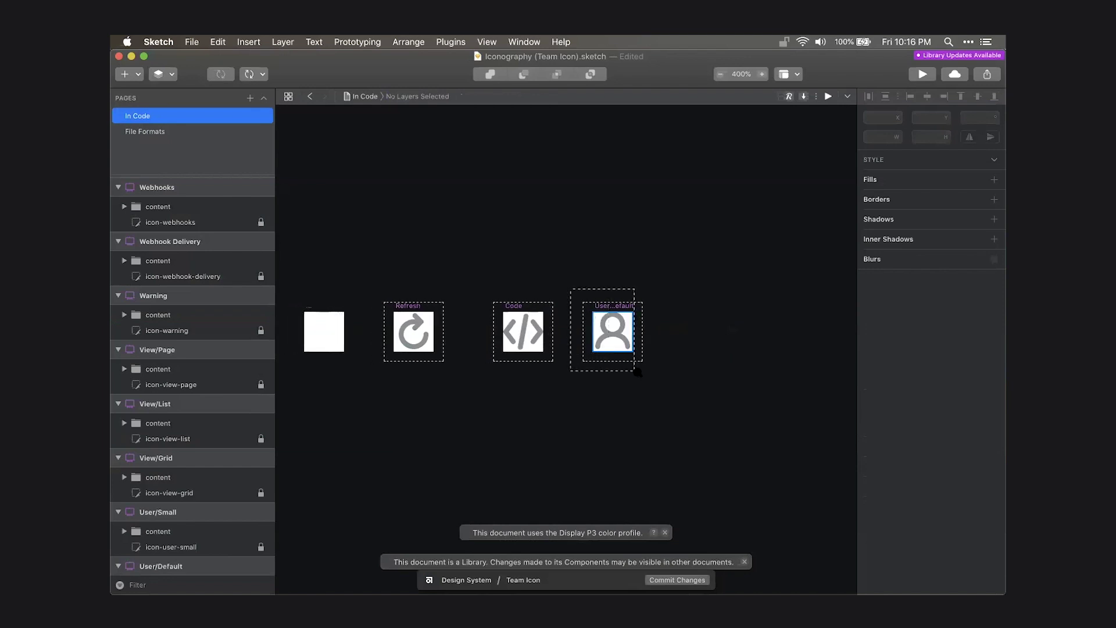
pyautogui.press('super+2')
pyautogui.scroll(5, 645, 338)
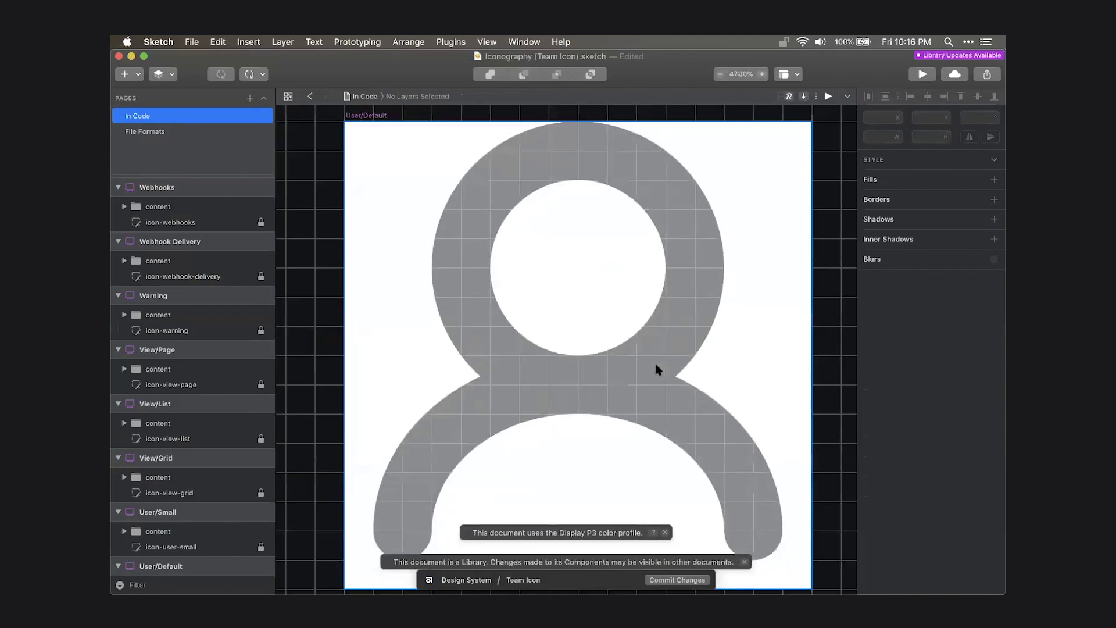
# Dismiss the library and Display P3 color profile notices and show the whole duplicated User/Default artboard.
pyautogui.click(744, 562)
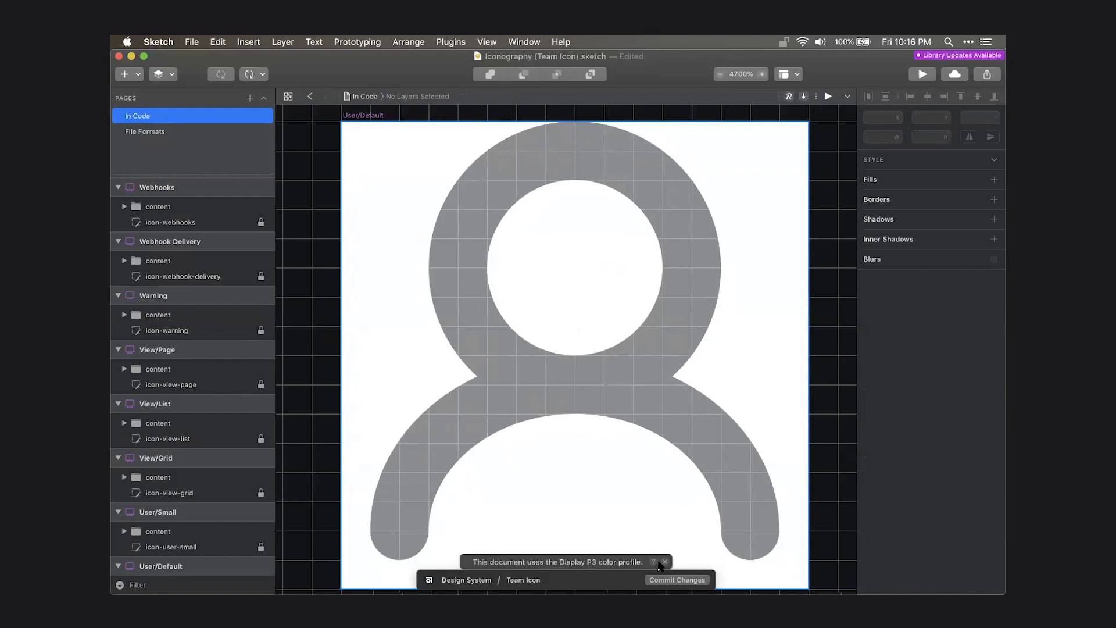
pyautogui.click(666, 563)
pyautogui.press('super+minus')
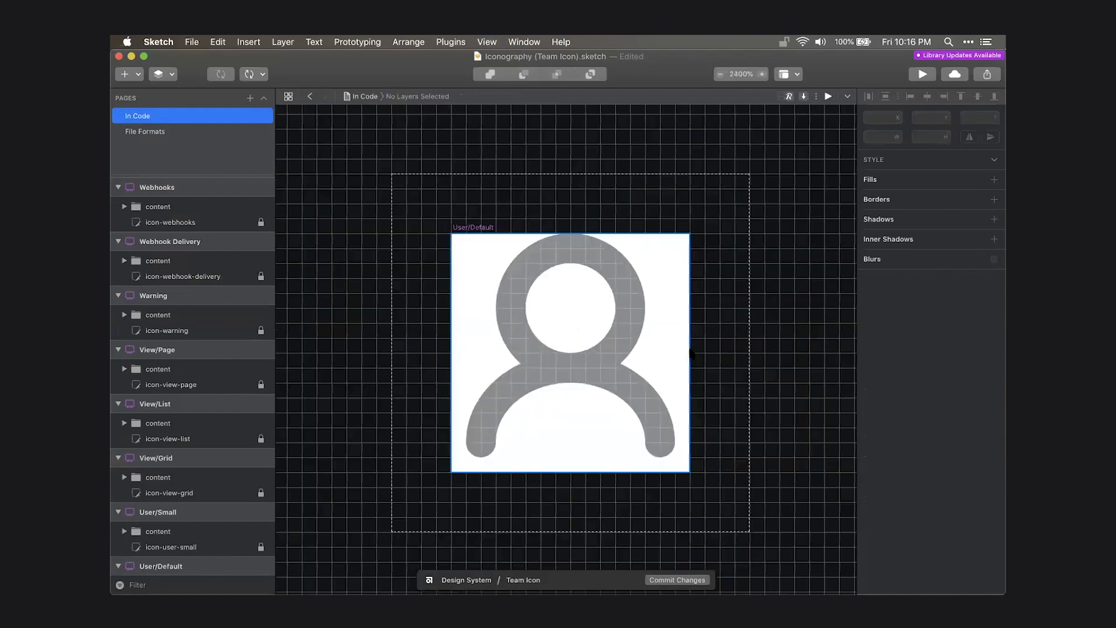
# Compare the Color shape of the duplicated User/Default icon on the pixel grid with the neighboring Code and Refresh icons.
pyautogui.click(595, 353)
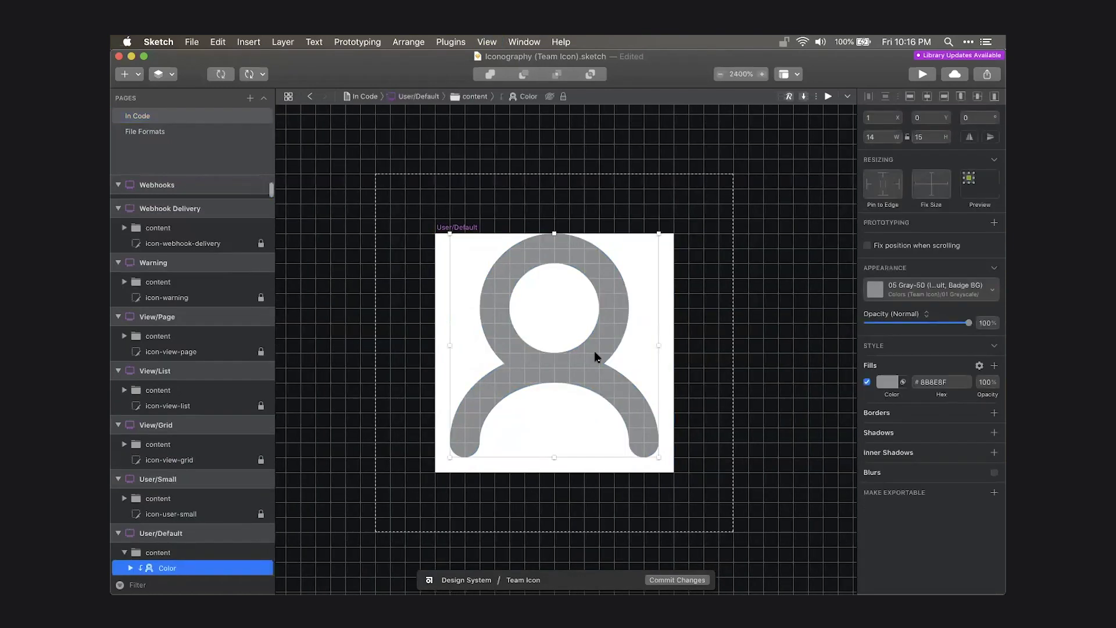
pyautogui.scroll(-3, 240, 434)
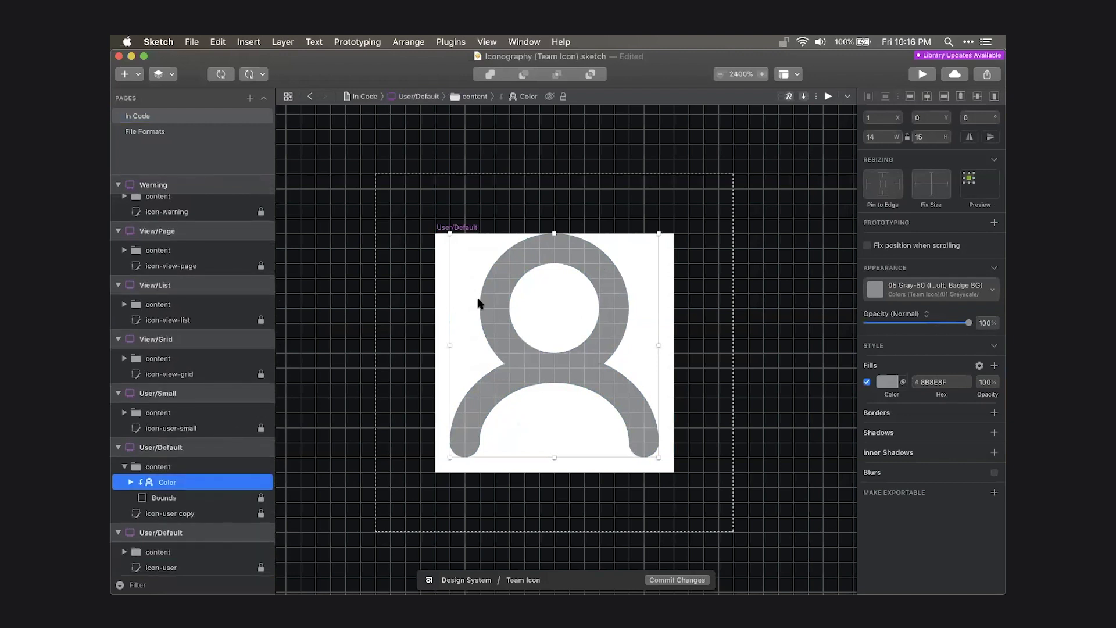
pyautogui.hscroll(-10, 477, 303)
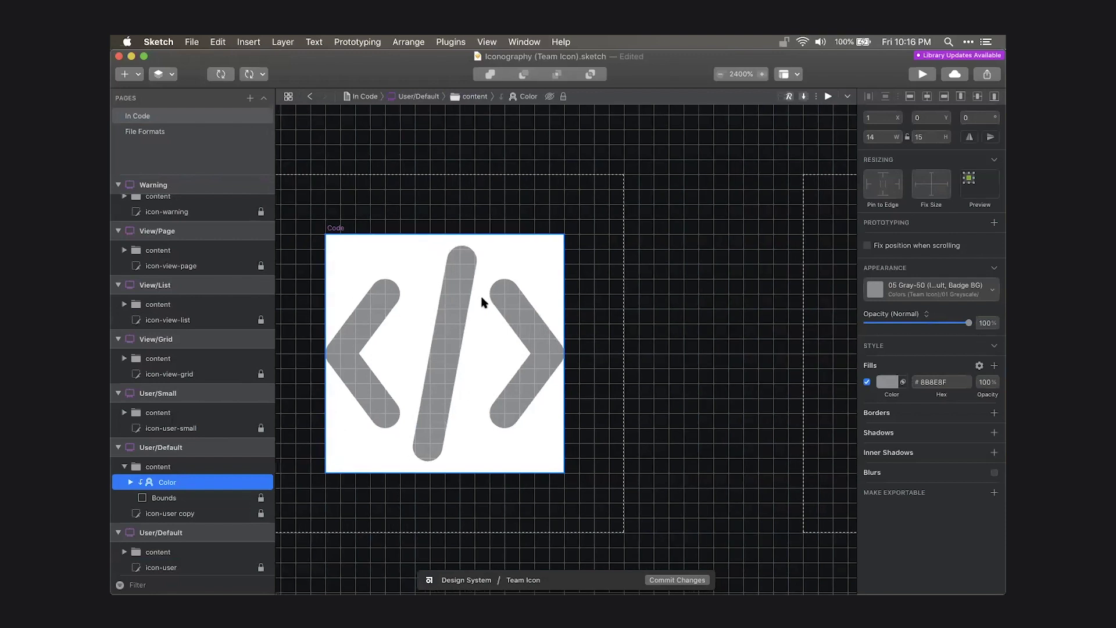
pyautogui.hscroll(3, 482, 301)
pyautogui.hscroll(-15, 482, 302)
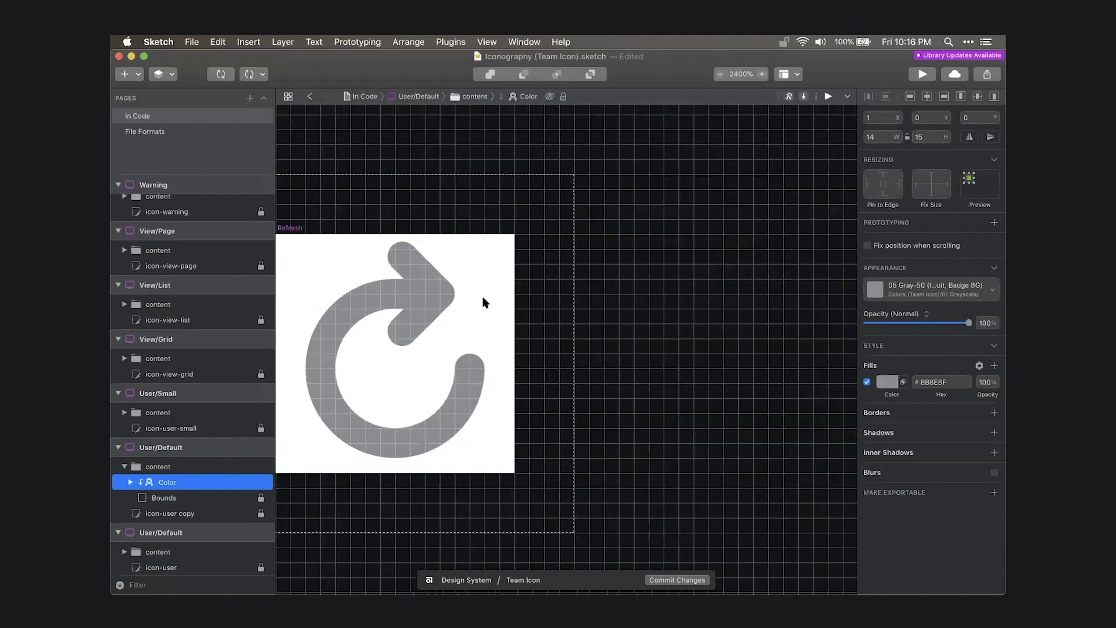
pyautogui.hscroll(-4, 483, 302)
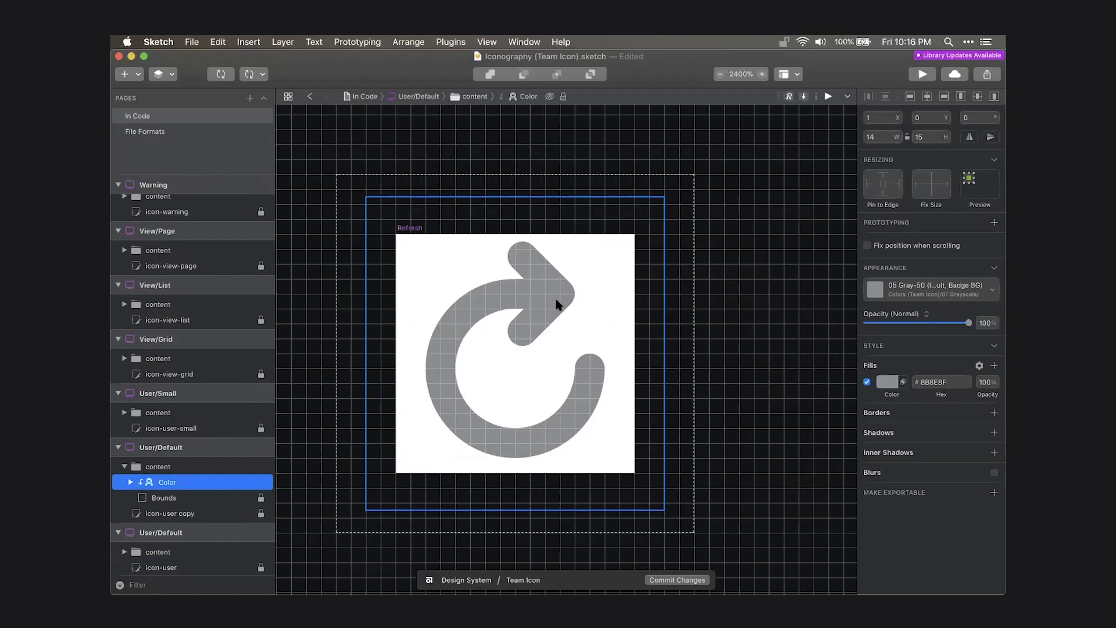
pyautogui.hscroll(15, 556, 304)
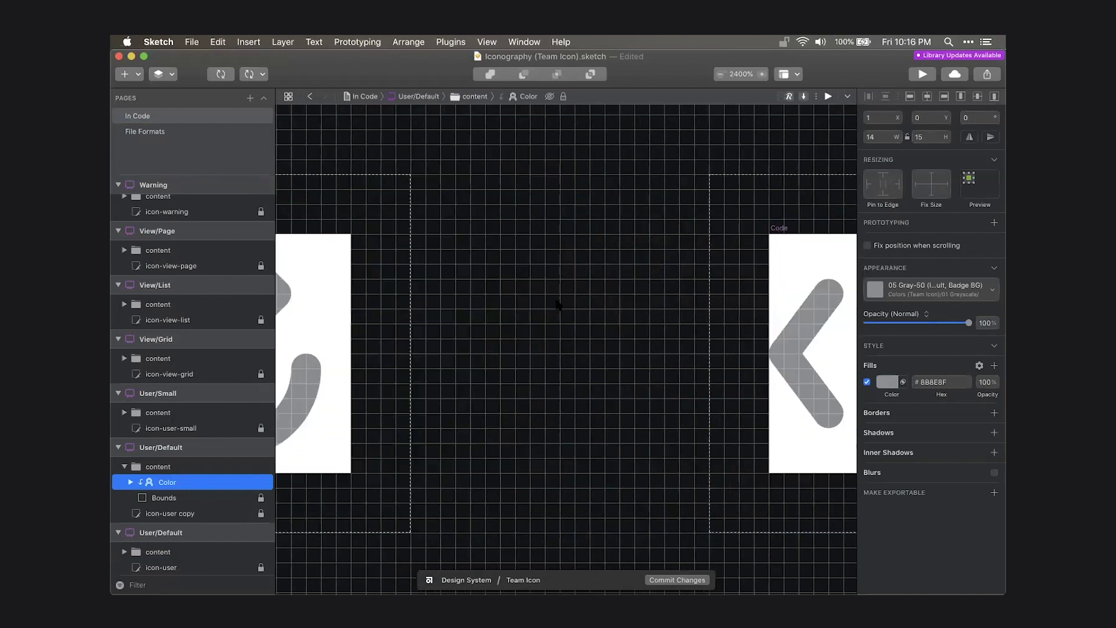
pyautogui.hscroll(-5, 556, 304)
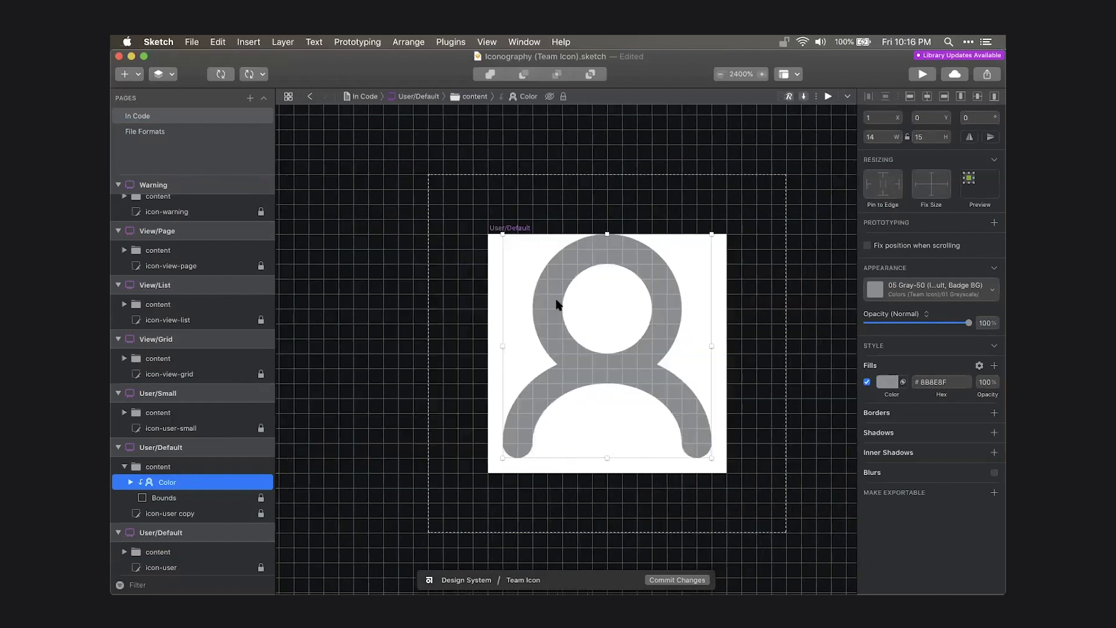
pyautogui.scroll(-3, 556, 305)
pyautogui.hscroll(2, 556, 305)
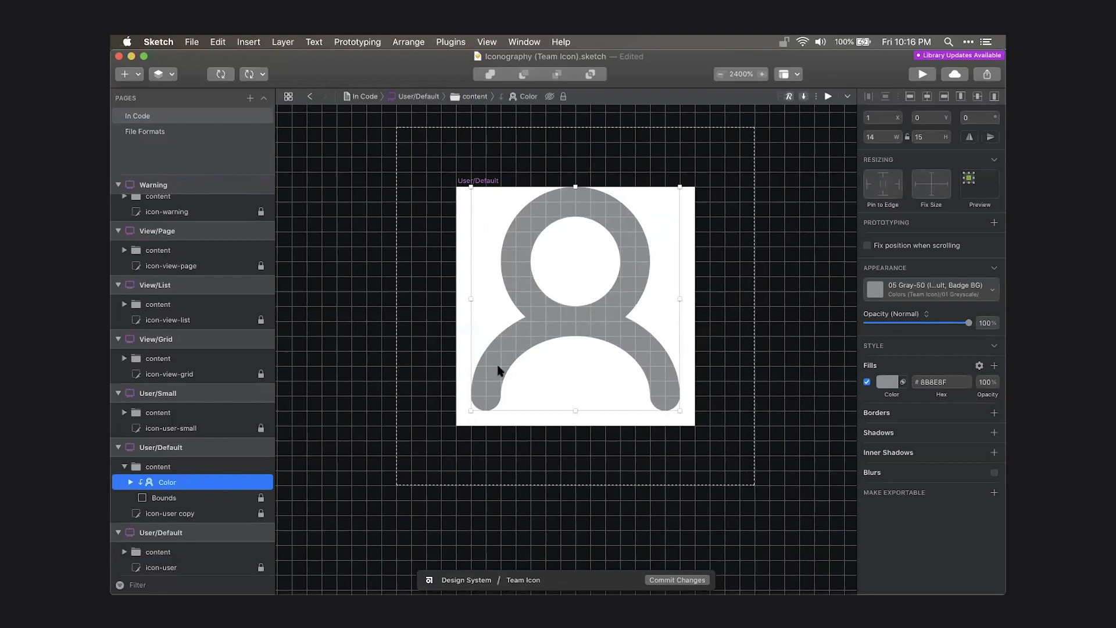
# Hide the content group of the duplicated User/Default artboard.
pyautogui.click(722, 269)
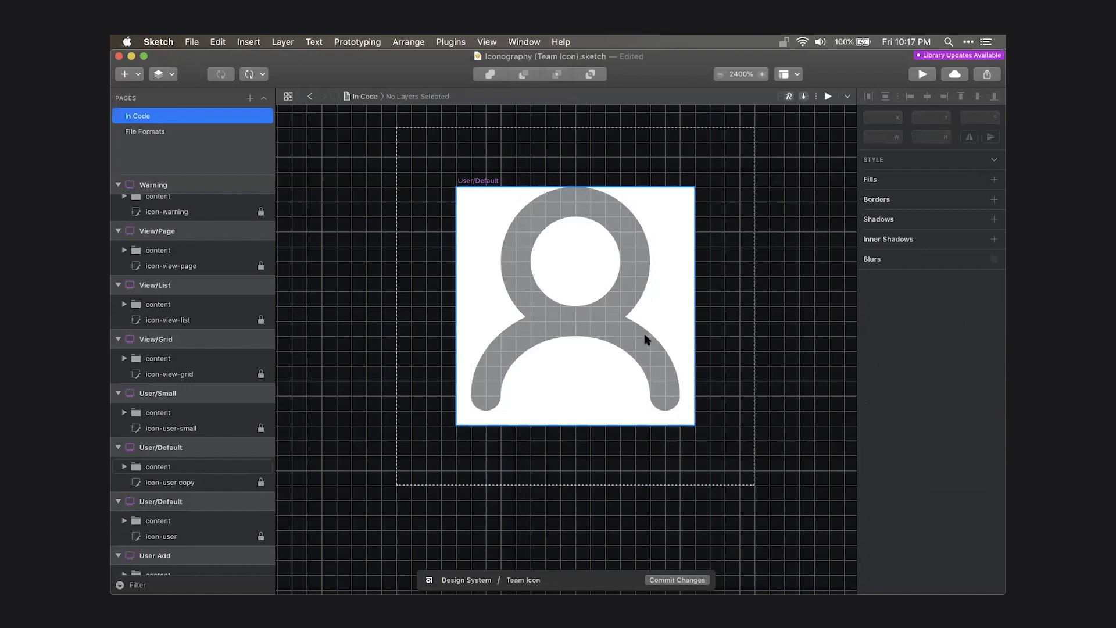
pyautogui.keyDown('super'); pyautogui.click(590, 326); pyautogui.keyUp('super')
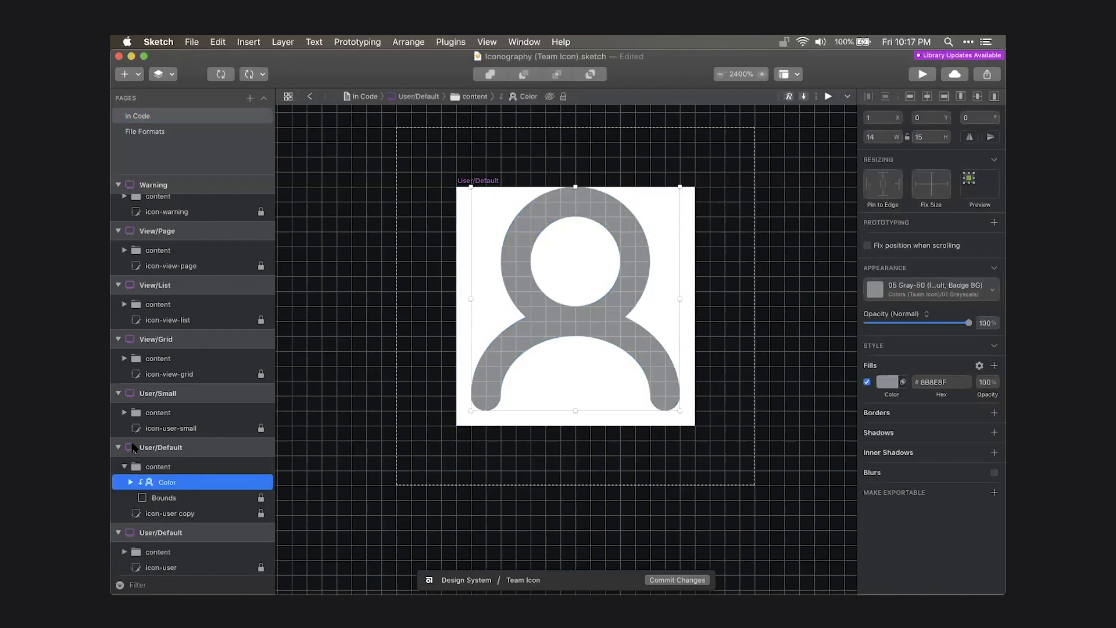
pyautogui.click(192, 467)
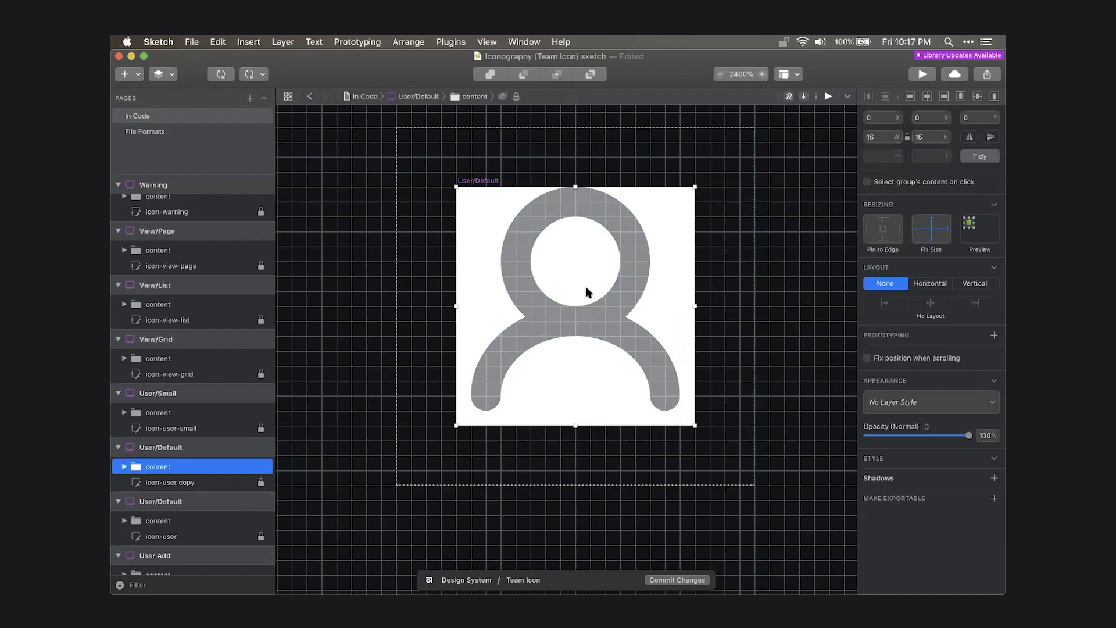
pyautogui.press('super+shift+h')
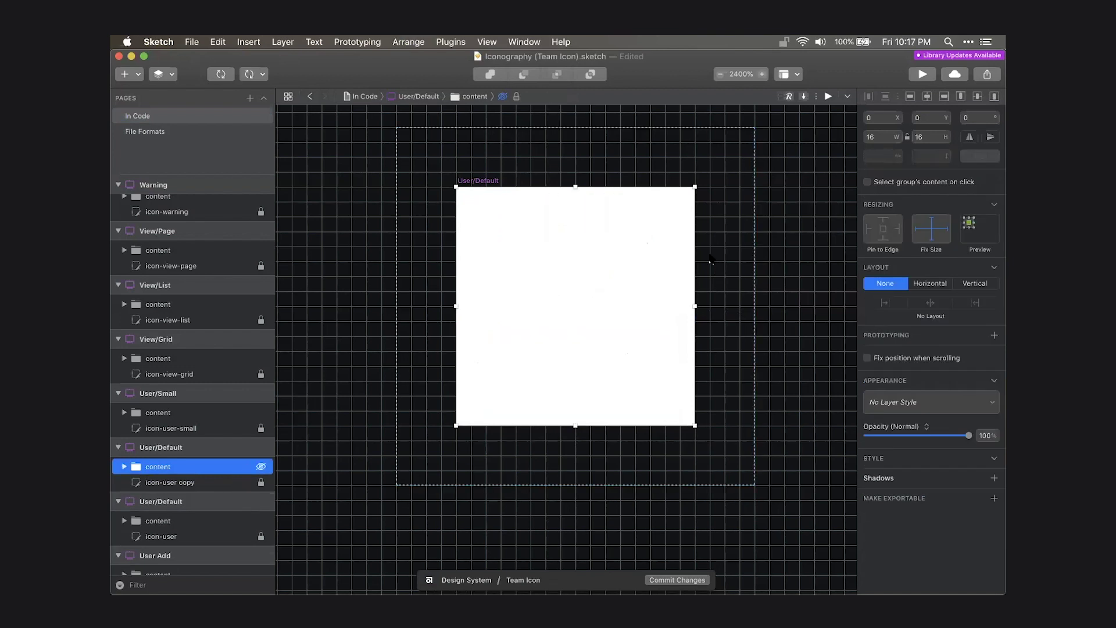
# Draw a 6 × 6 circle in the artboard's upper-left corner and place copies along the upper edge at X 10 and X 5.
pyautogui.press('o')
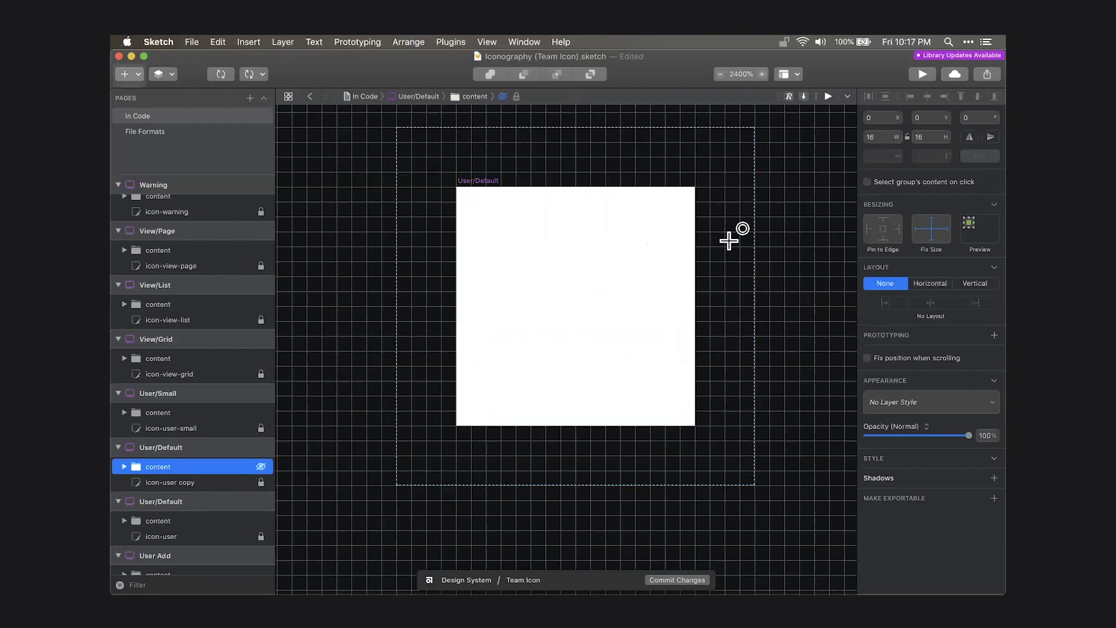
pyautogui.moveTo(457, 187); pyautogui.dragTo(525, 279)
pyautogui.moveTo(497, 231); pyautogui.dragTo(603, 250)
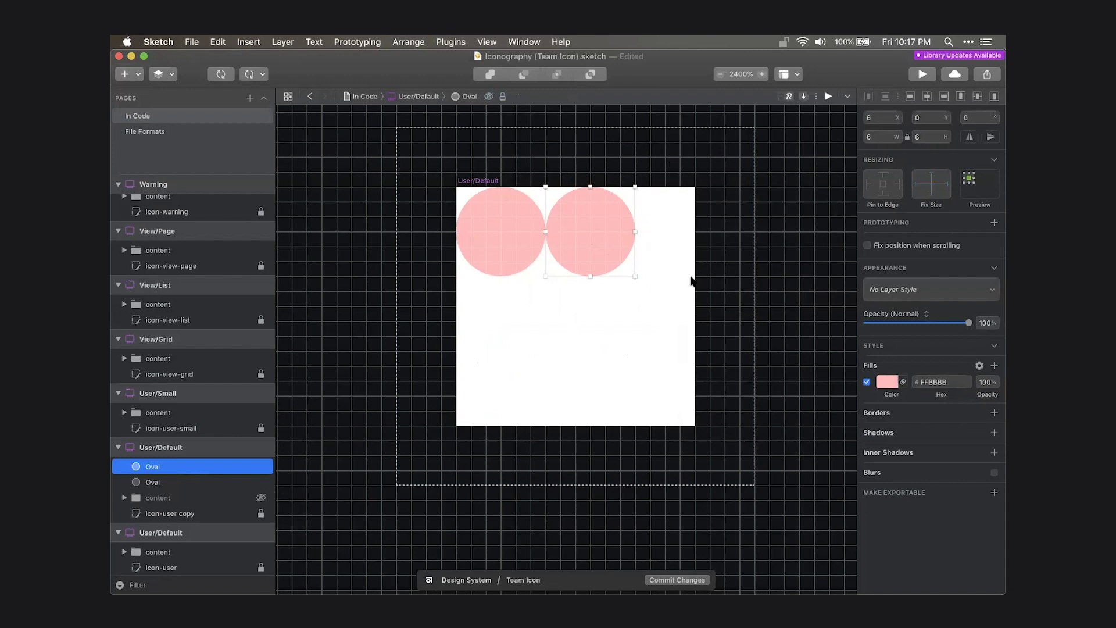
pyautogui.moveTo(603, 240); pyautogui.dragTo(657, 242)
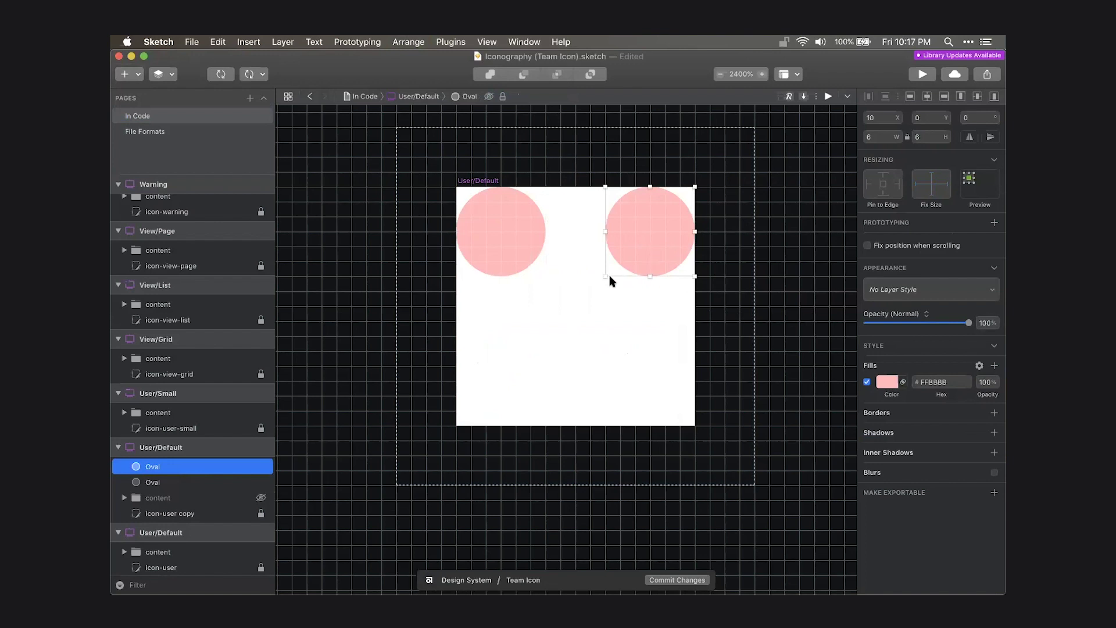
pyautogui.moveTo(653, 235); pyautogui.dragTo(590, 245)
# Duplicate the three circles and make the copies white circles about 2 px wide, centered on the pink ones.
pyautogui.keyDown('shift'); pyautogui.click(506, 239); pyautogui.keyUp('shift')
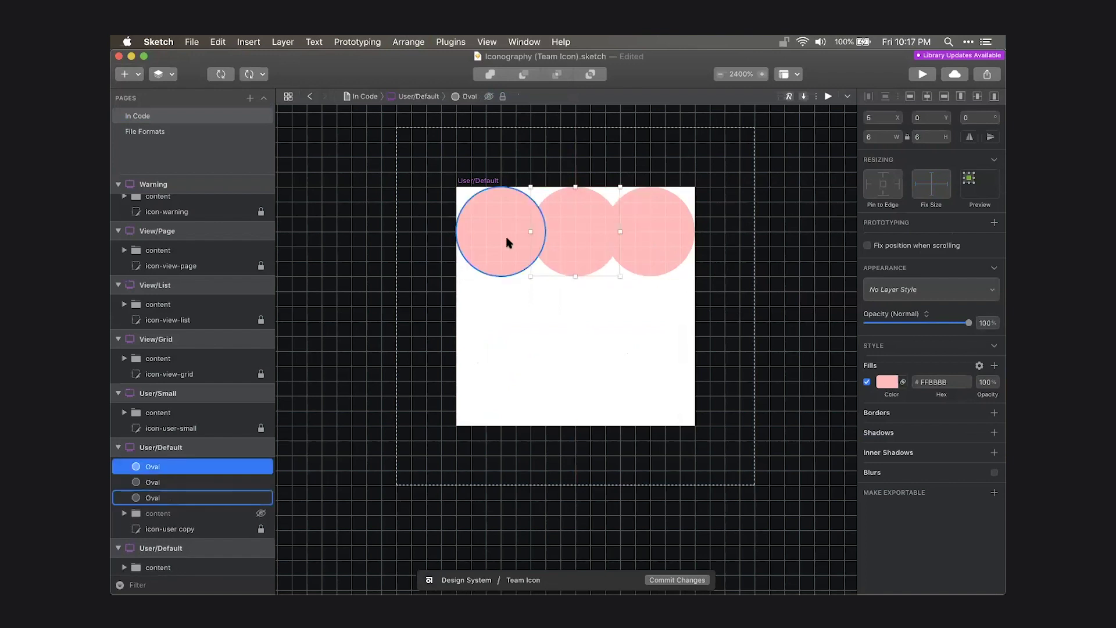
pyautogui.keyDown('shift'); pyautogui.click(638, 233); pyautogui.keyUp('shift')
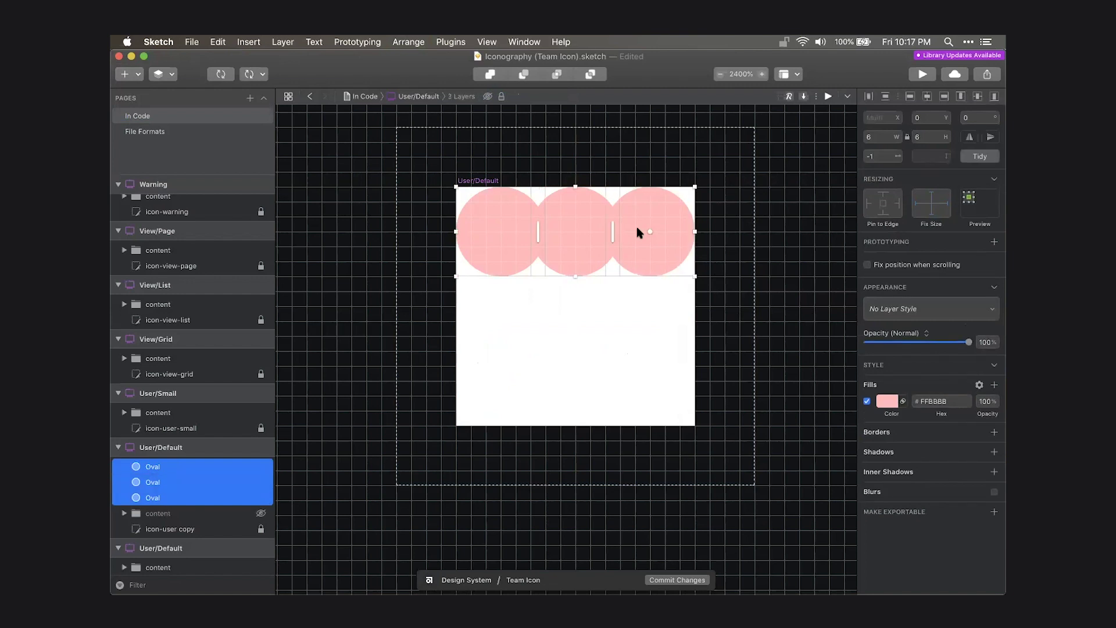
pyautogui.press('super+d')
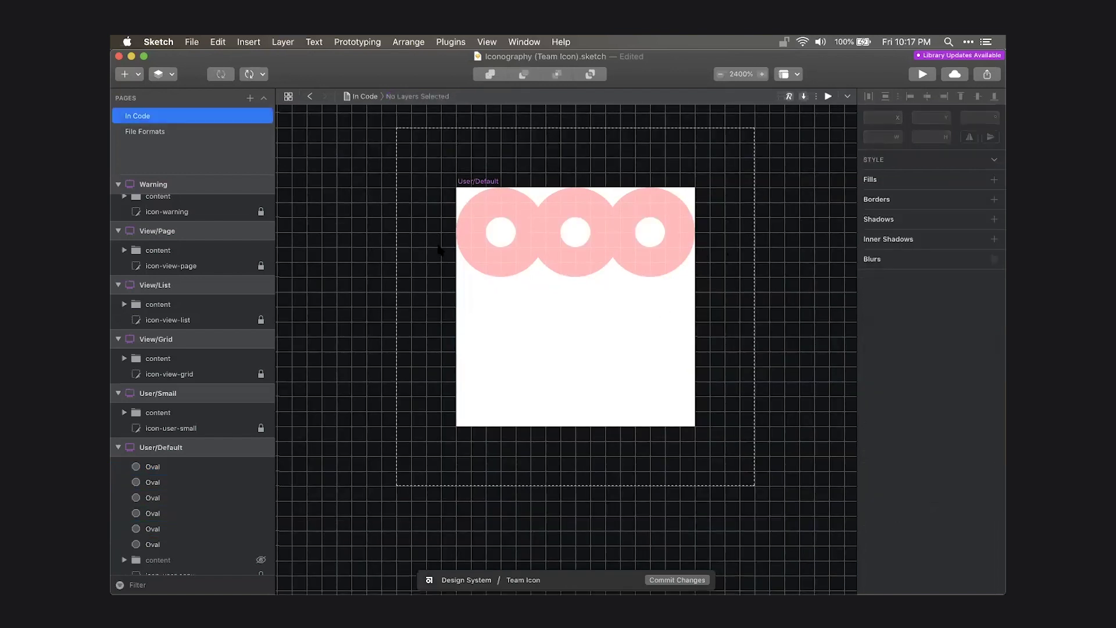
pyautogui.click(522, 252)
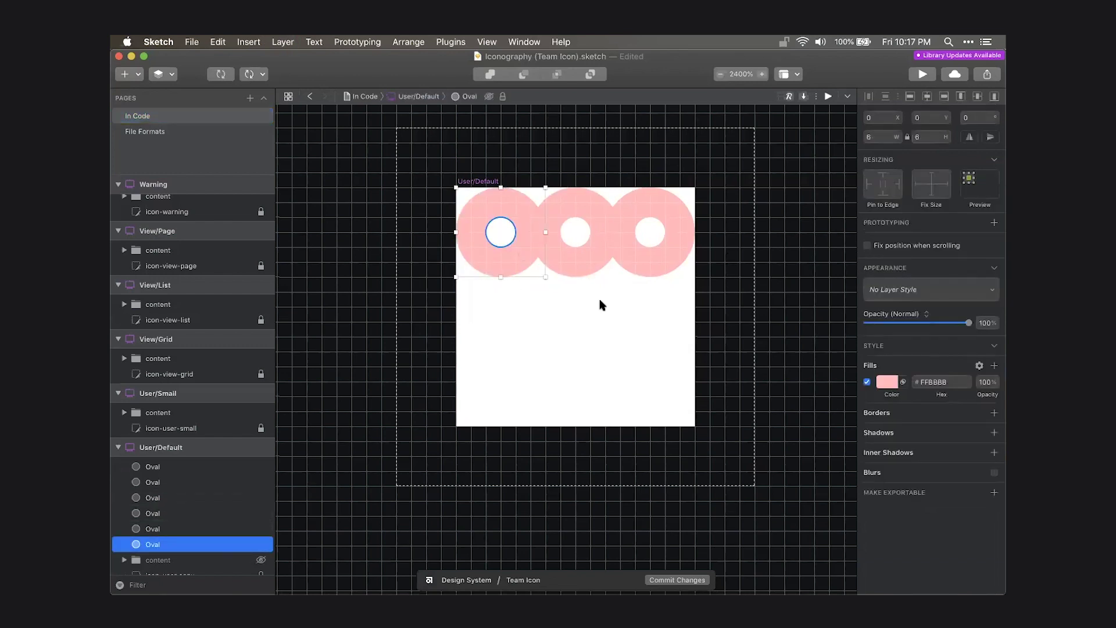
pyautogui.click(641, 309)
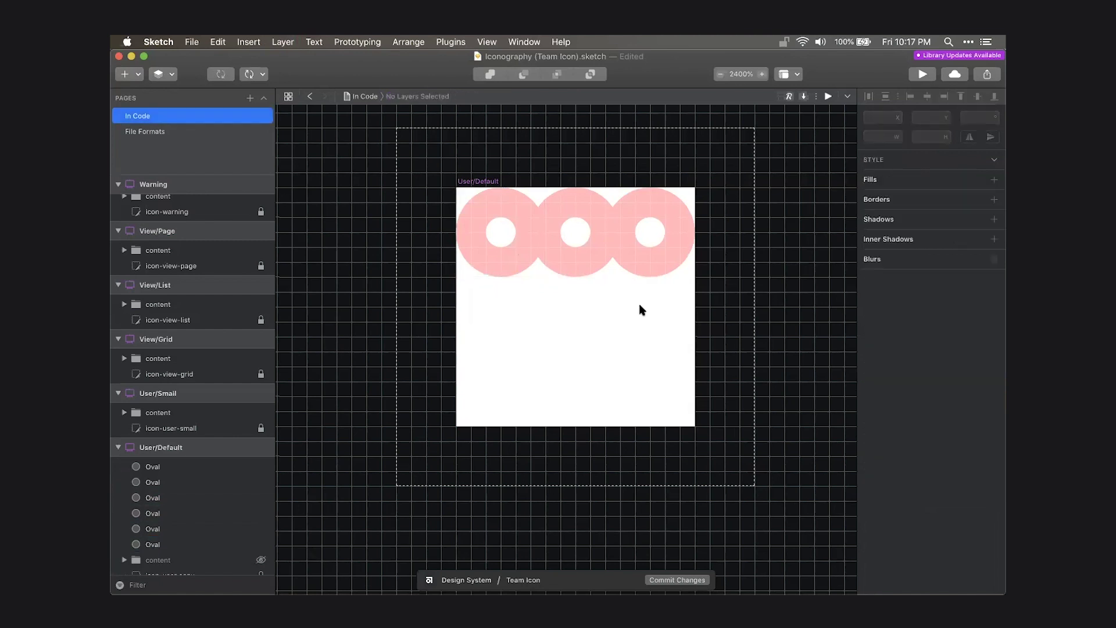
# Move the left pair of circles 1 px right and the right pair 1 px left, then clear the selection.
pyautogui.scroll(1, 634, 314)
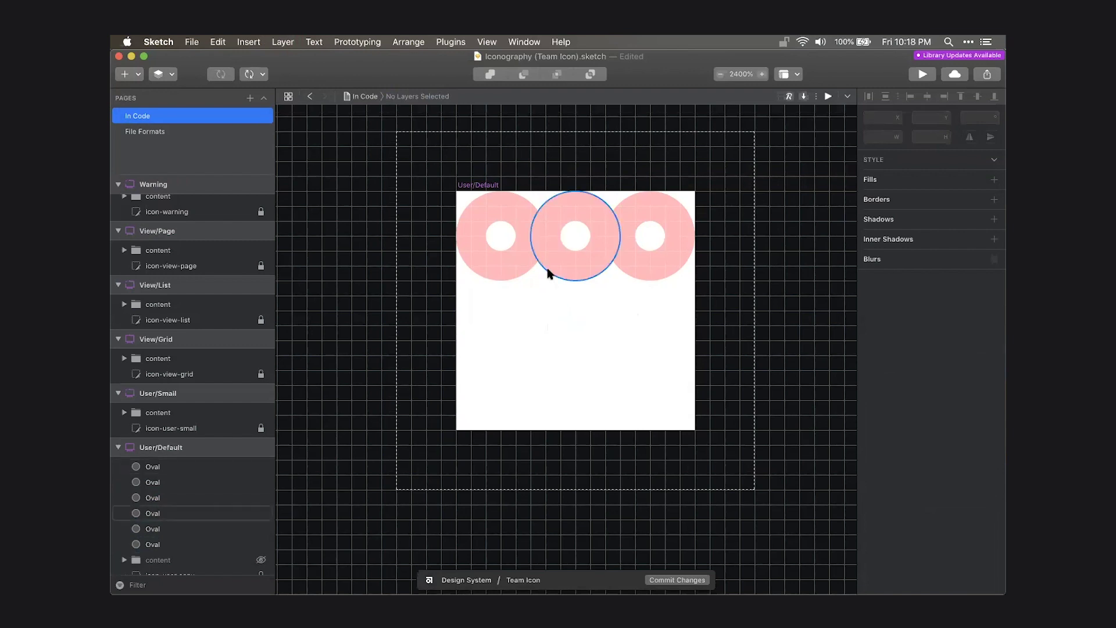
pyautogui.click(504, 255)
pyautogui.keyDown('shift'); pyautogui.click(501, 236); pyautogui.keyUp('shift')
pyautogui.press('Right')
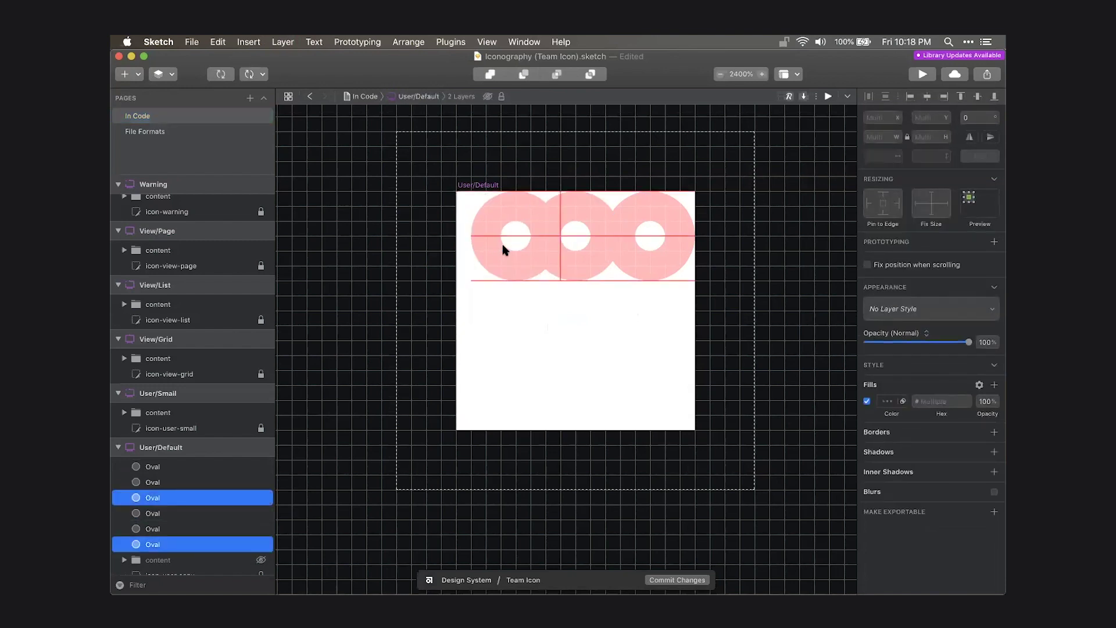
pyautogui.click(649, 261)
pyautogui.keyDown('shift'); pyautogui.click(656, 271); pyautogui.keyUp('shift')
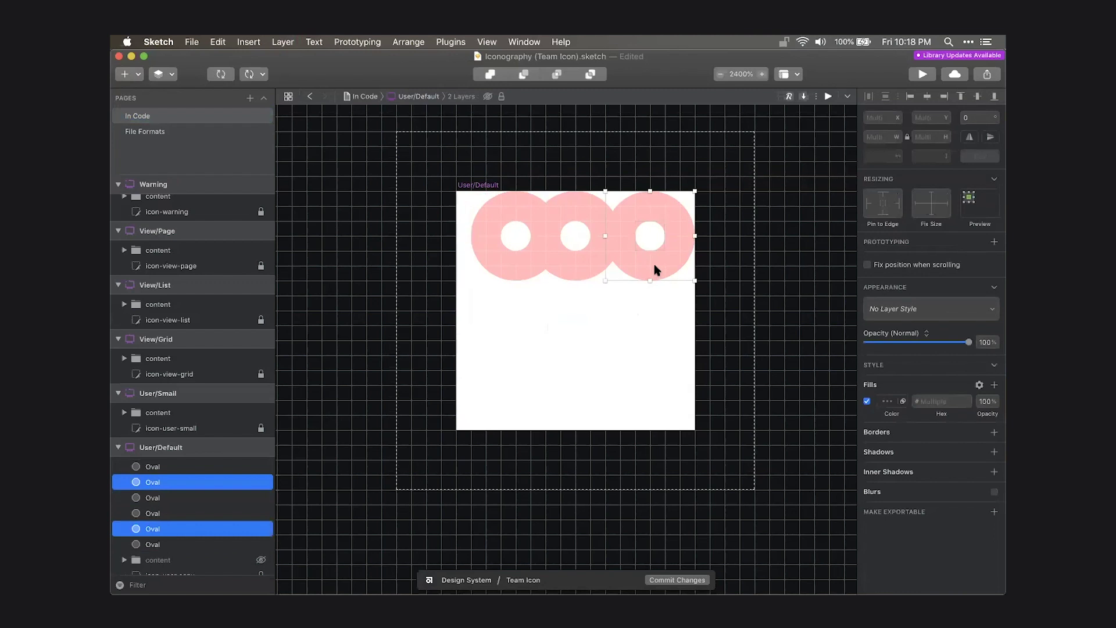
pyautogui.press('Left')
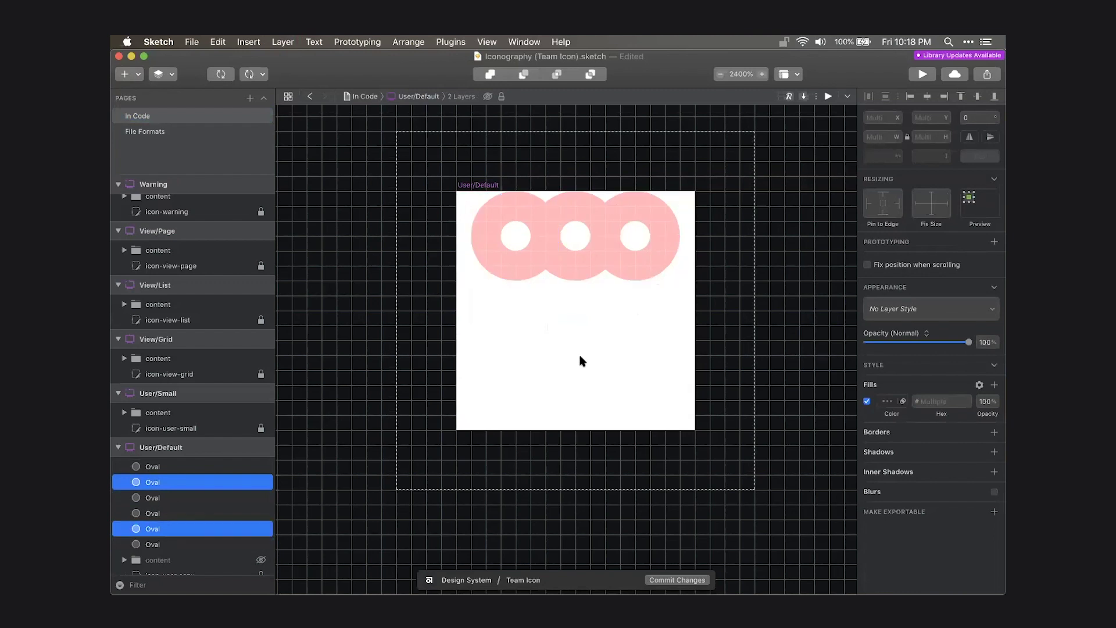
pyautogui.click(588, 356)
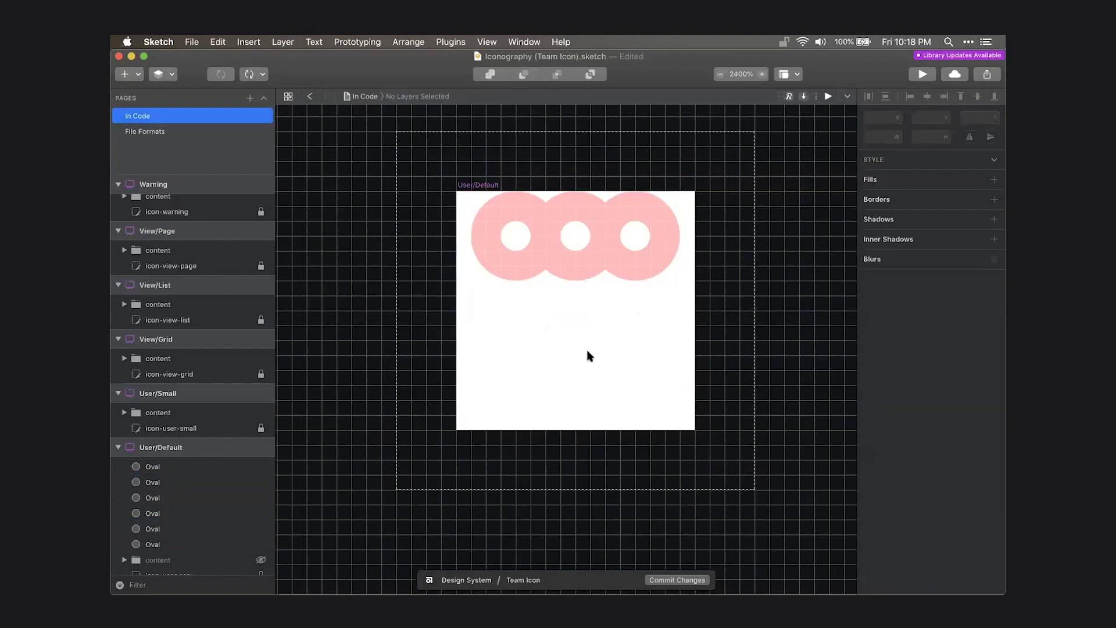
# Draw a 4 × 11 rectangle below the left circle at Y 5 and place two adjoining copies under the other circles.
pyautogui.press('r')
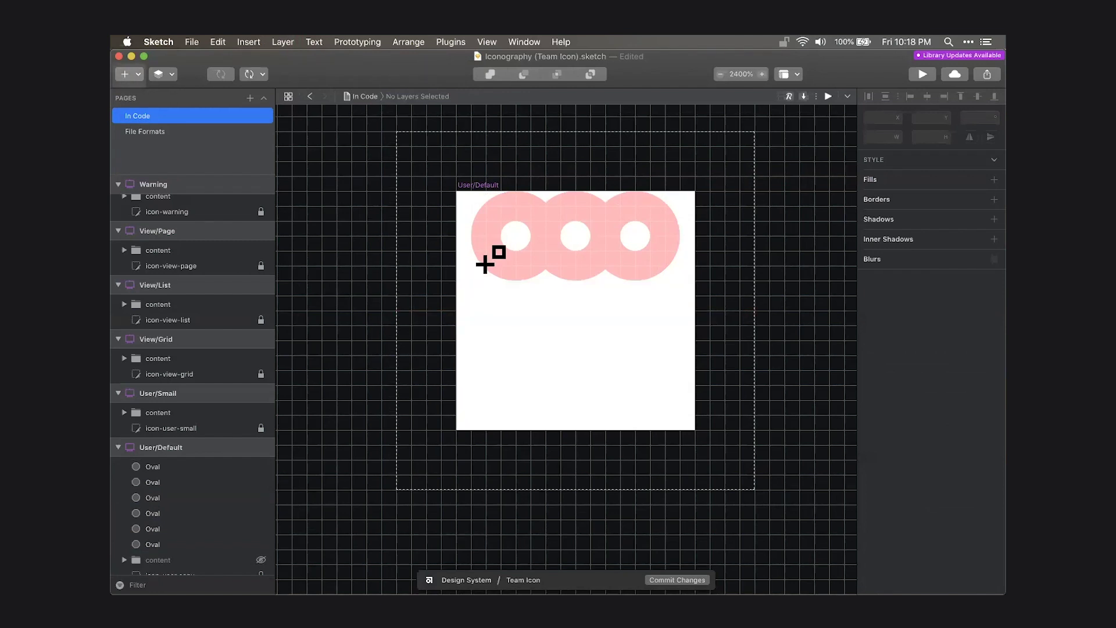
pyautogui.moveTo(486, 265)
pyautogui.mouseDown()
pyautogui.moveTo(533, 348)
pyautogui.moveTo(545, 430)
pyautogui.mouseUp()
pyautogui.moveTo(508, 356)
pyautogui.mouseDown()
pyautogui.moveTo(587, 354)
pyautogui.moveTo(575, 355)
pyautogui.mouseUp()
pyautogui.press('super+d')
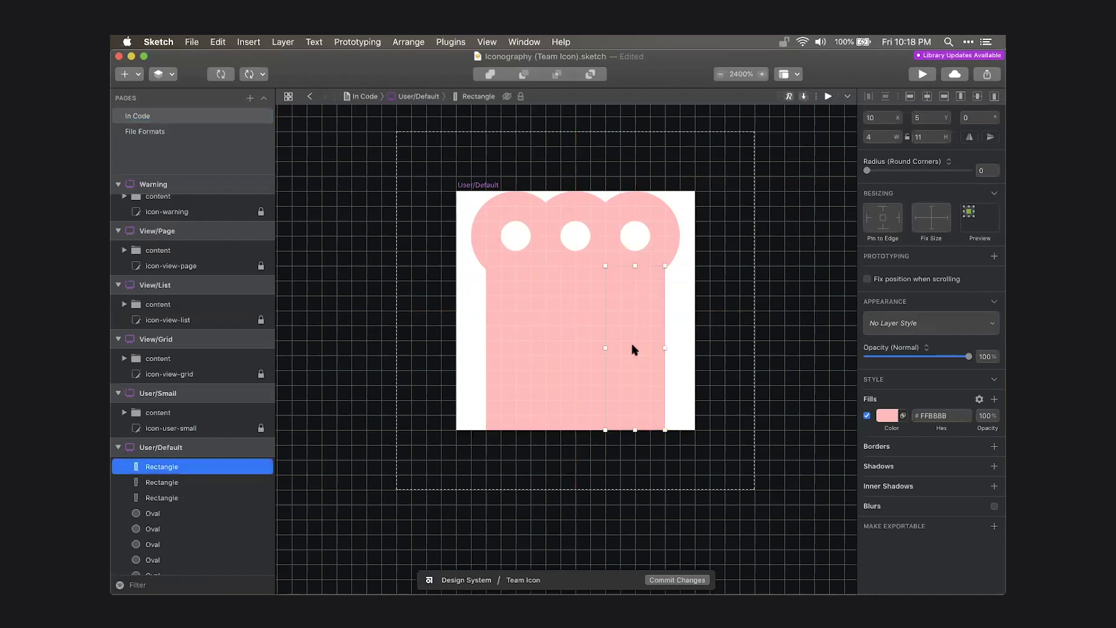
# Turn off the fill of all three rectangles and give them a centered gray border 2 px wide.
pyautogui.keyDown('shift'); pyautogui.click(588, 343); pyautogui.keyUp('shift')
pyautogui.keyDown('shift'); pyautogui.click(504, 324); pyautogui.keyUp('shift')
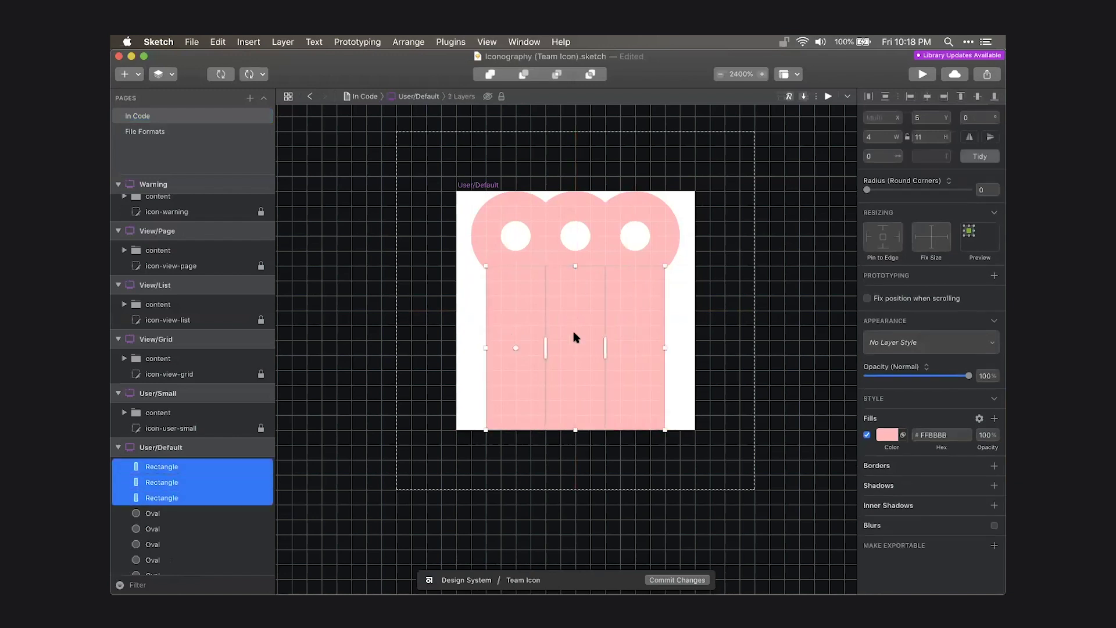
pyautogui.click(867, 434)
pyautogui.click(883, 475)
pyautogui.click(887, 482)
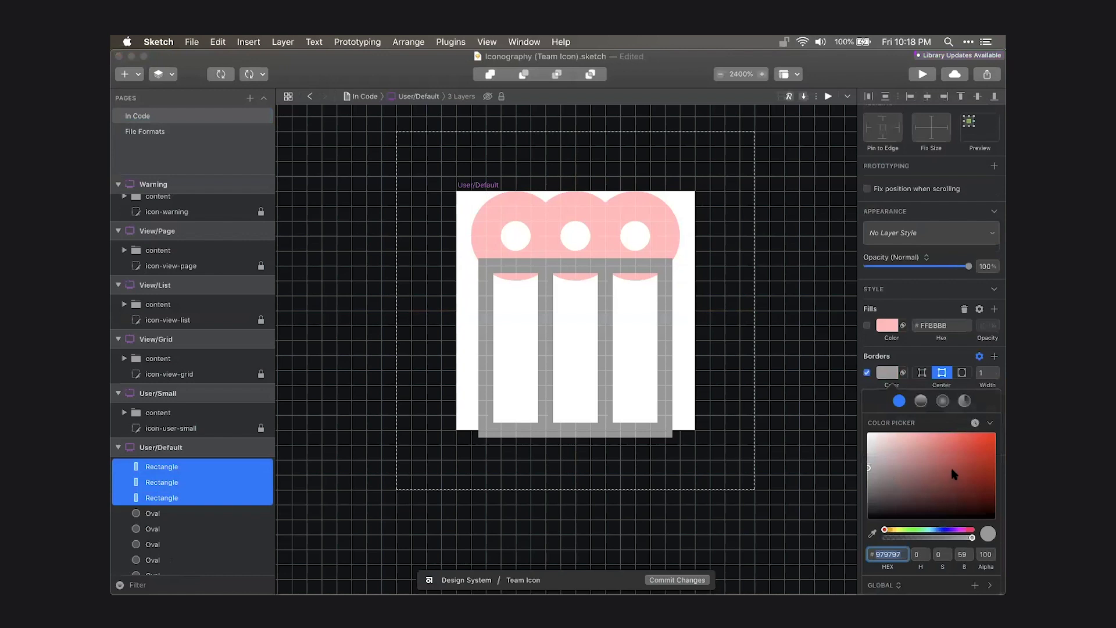
pyautogui.click(980, 372)
pyautogui.write('2')
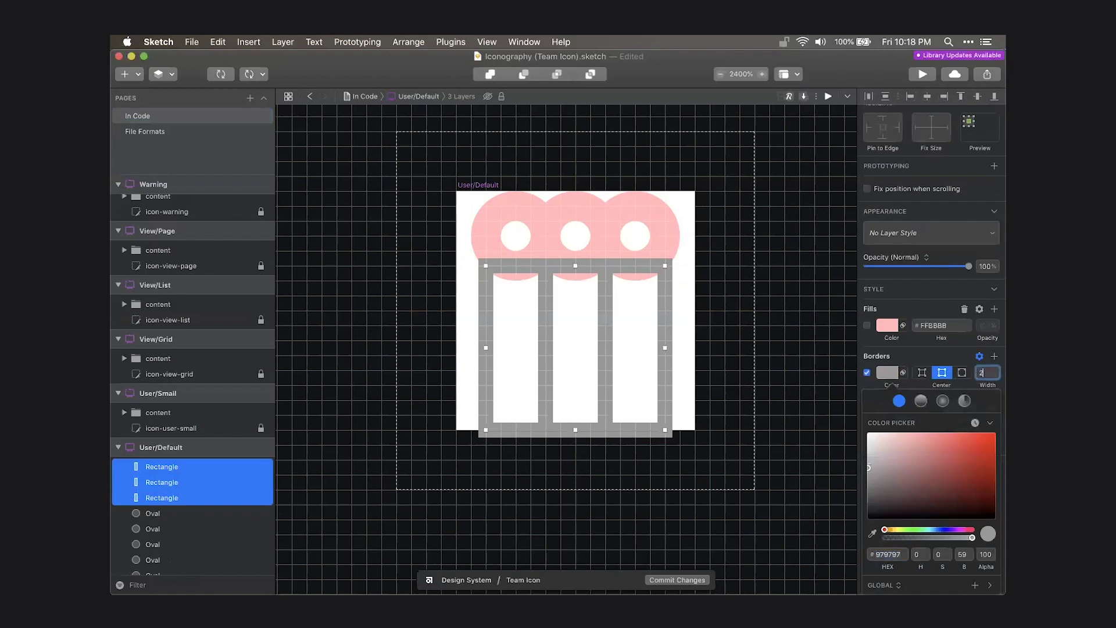
pyautogui.press('Return')
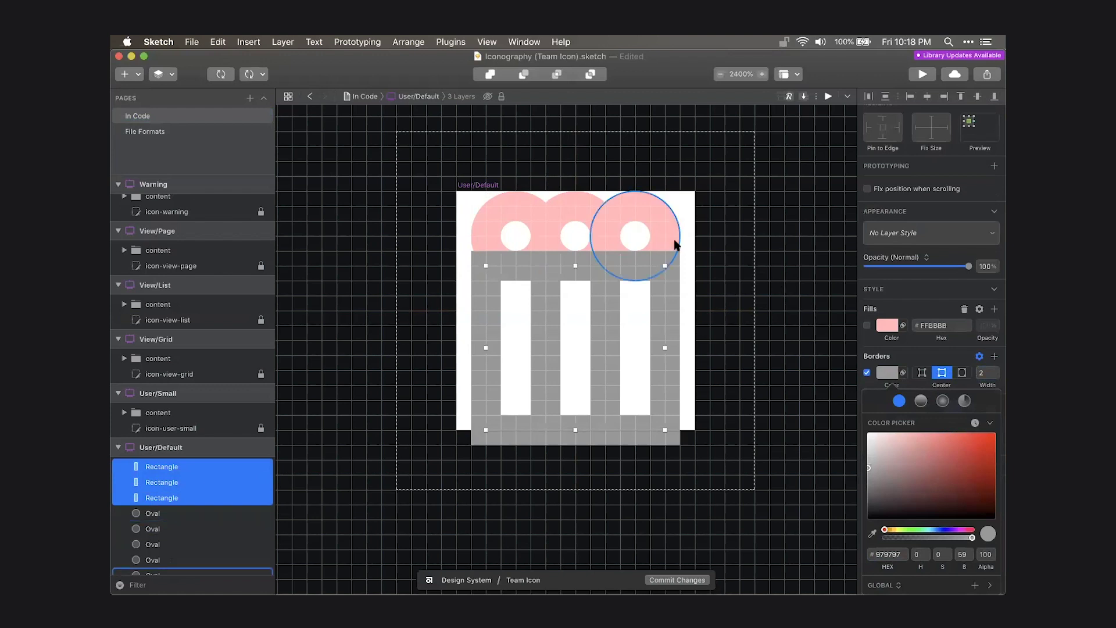
# Round the upper corner points of the three rectangles with a radius of 100.
pyautogui.press('Return')
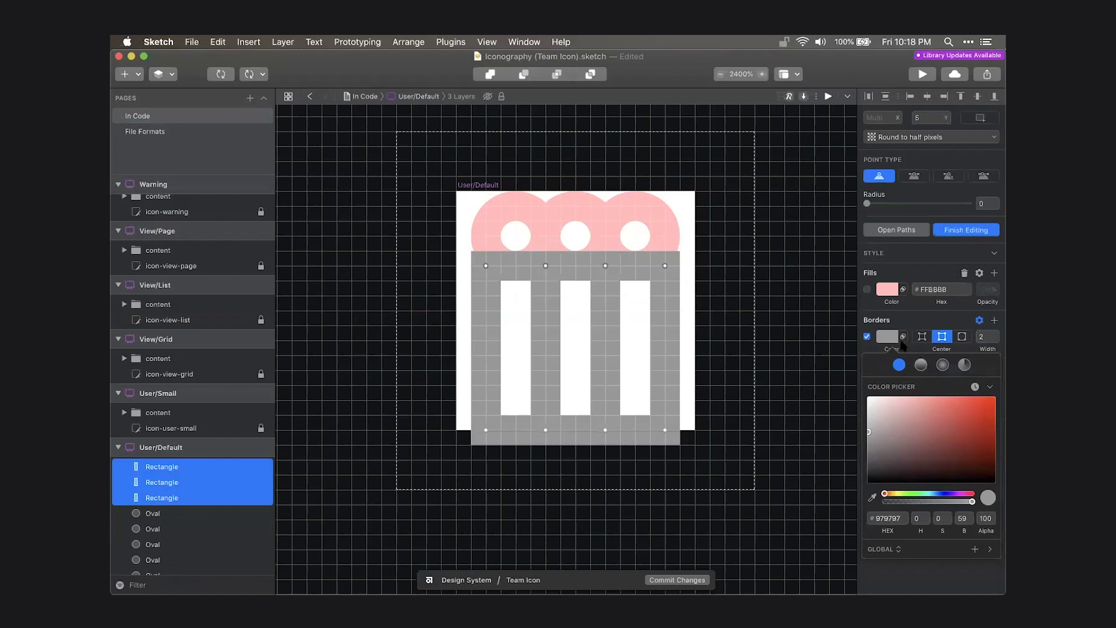
pyautogui.click(887, 337)
pyautogui.moveTo(903, 204); pyautogui.dragTo(998, 207)
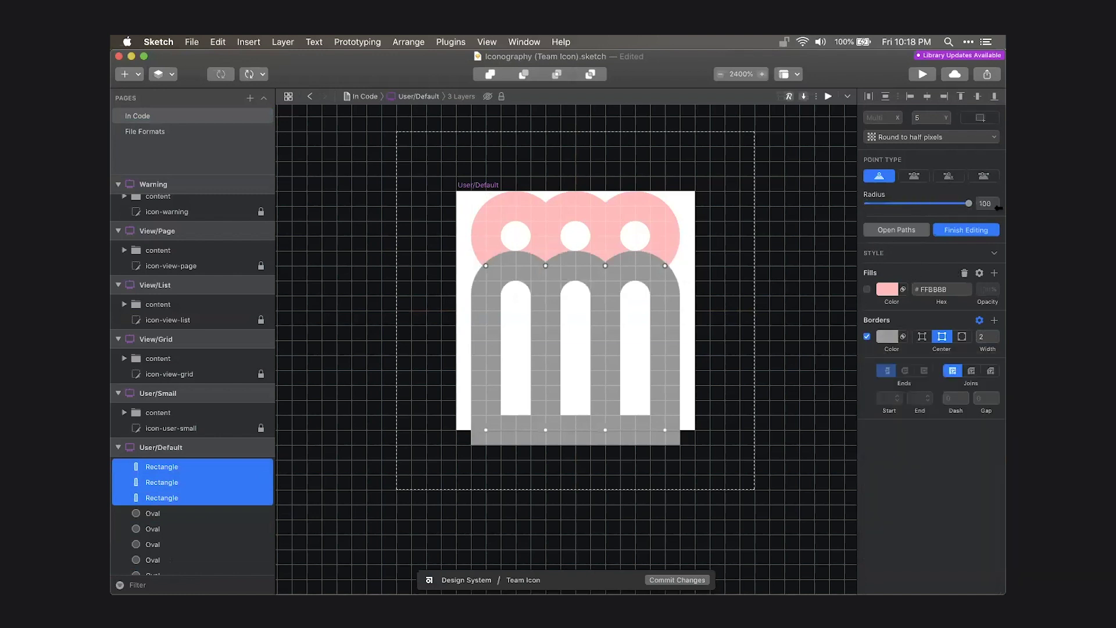
# Change the fill of the three large head circles to gray 979797 and clear the selection.
pyautogui.press('Escape')
pyautogui.click(575, 203)
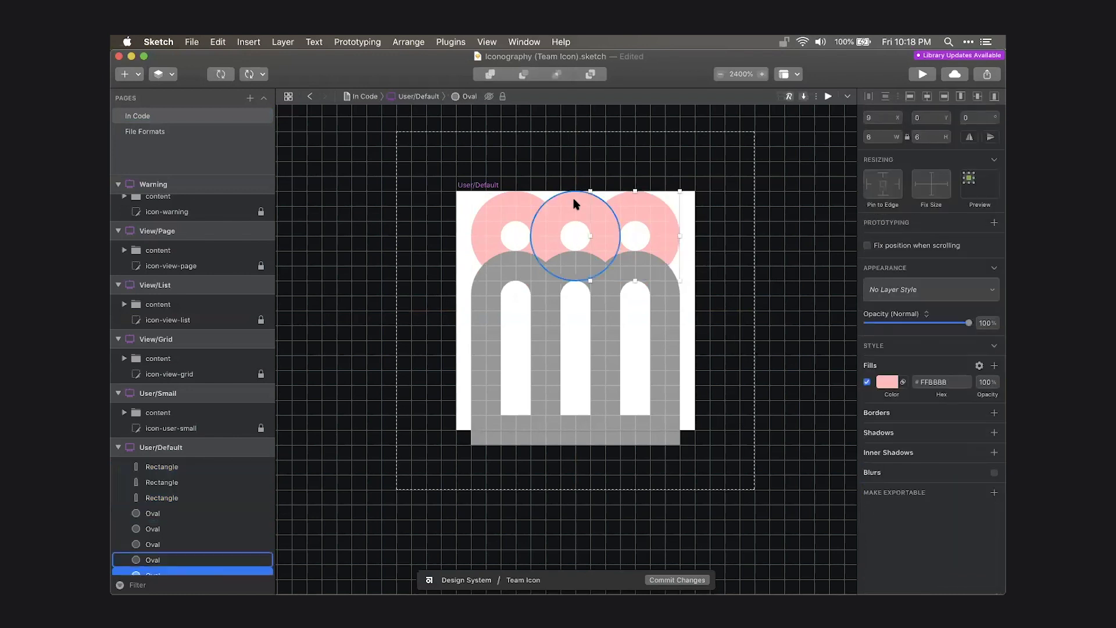
pyautogui.keyDown('shift'); pyautogui.click(574, 203); pyautogui.keyUp('shift')
pyautogui.keyDown('shift'); pyautogui.click(511, 199); pyautogui.keyUp('shift')
pyautogui.hotkey('ctrl', 'c')
pyautogui.click(507, 271)
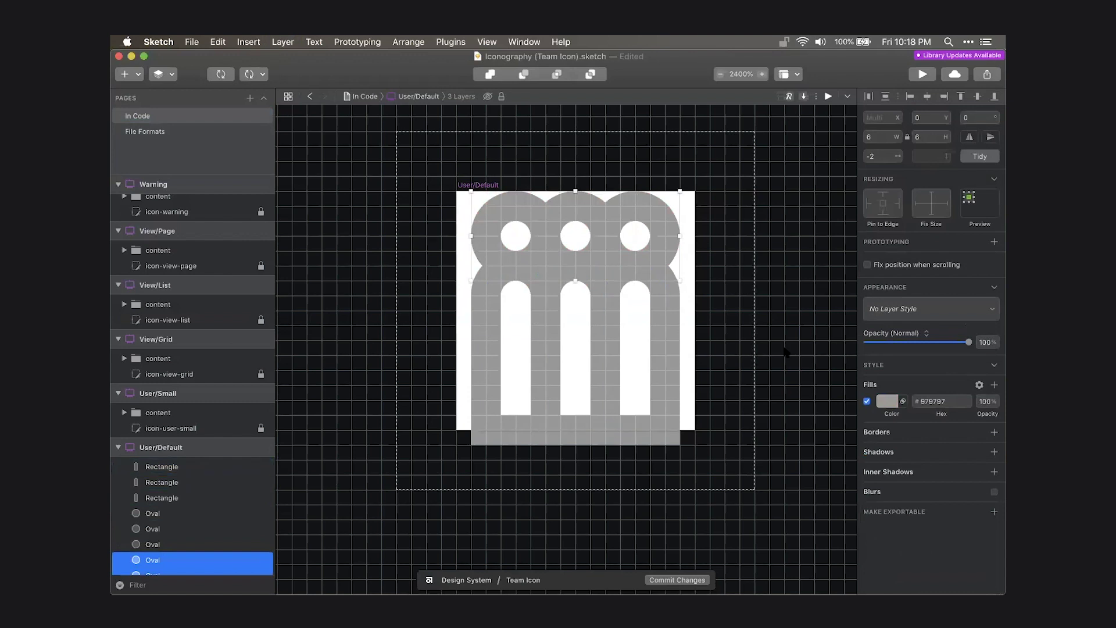
pyautogui.click(767, 314)
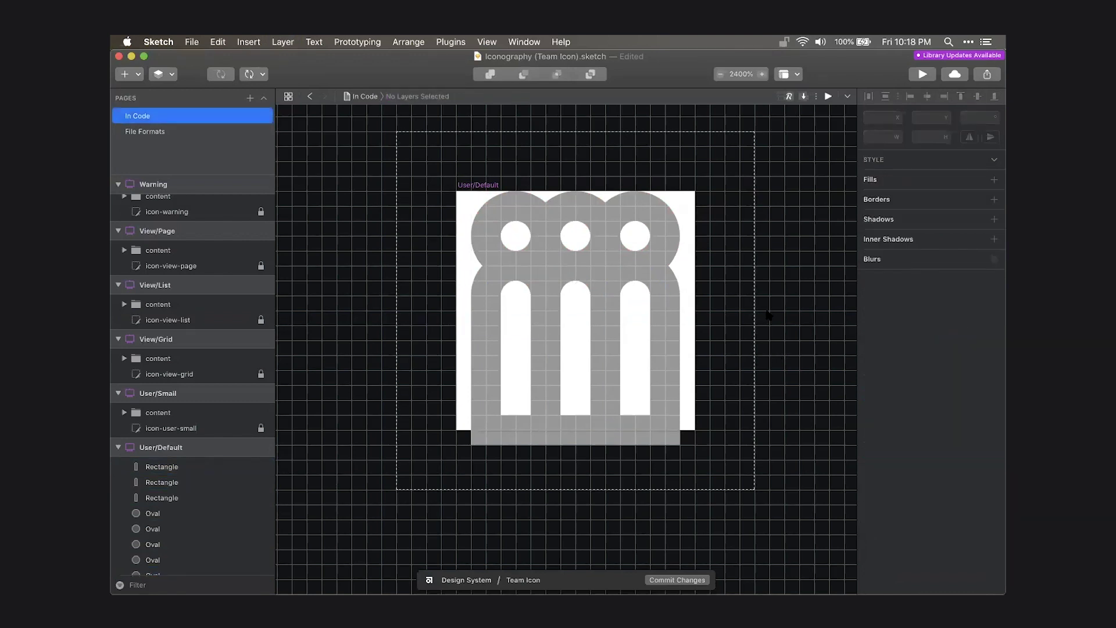
# Shorten all three body rectangles to a height of 10 px and clear the selection.
pyautogui.click(635, 430)
pyautogui.keyDown('shift'); pyautogui.click(576, 429); pyautogui.keyUp('shift')
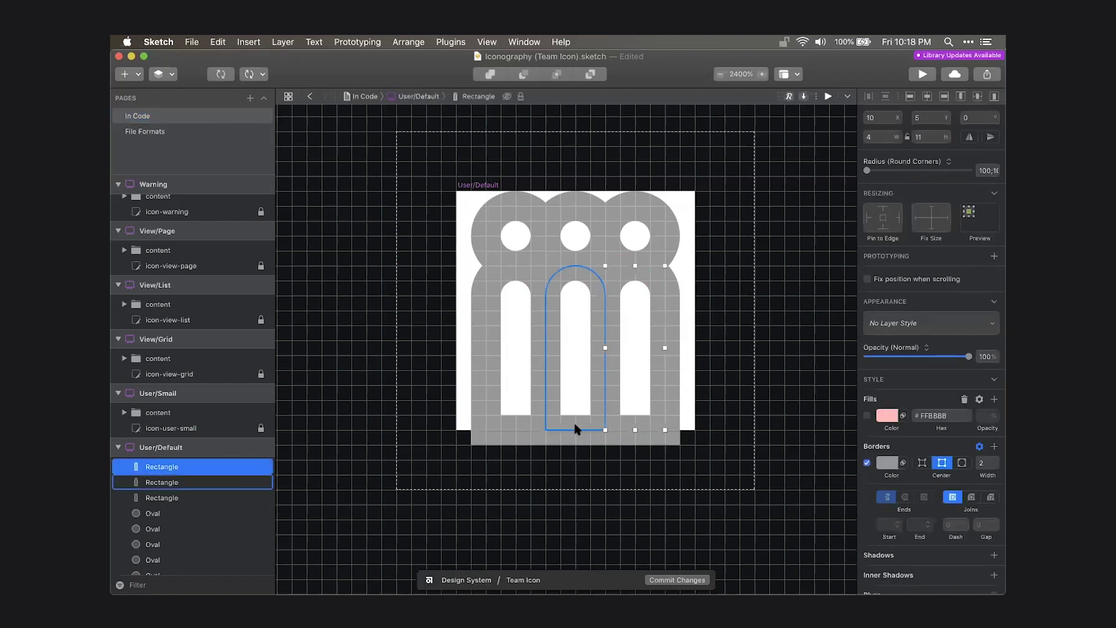
pyautogui.keyDown('shift'); pyautogui.click(517, 424); pyautogui.keyUp('shift')
pyautogui.press('super+Up')
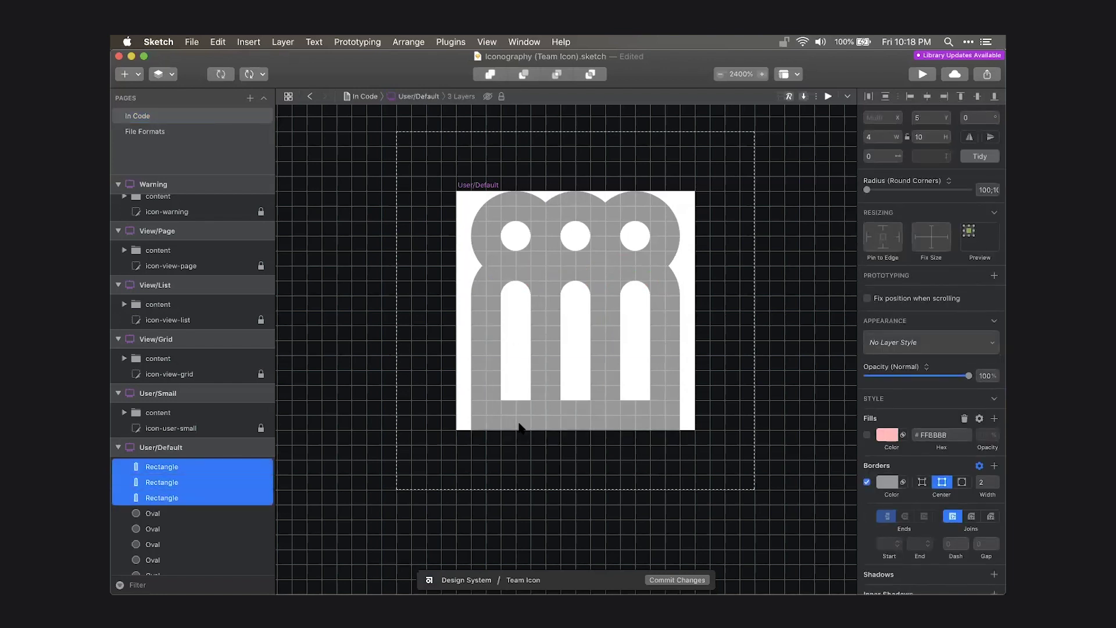
pyautogui.click(574, 477)
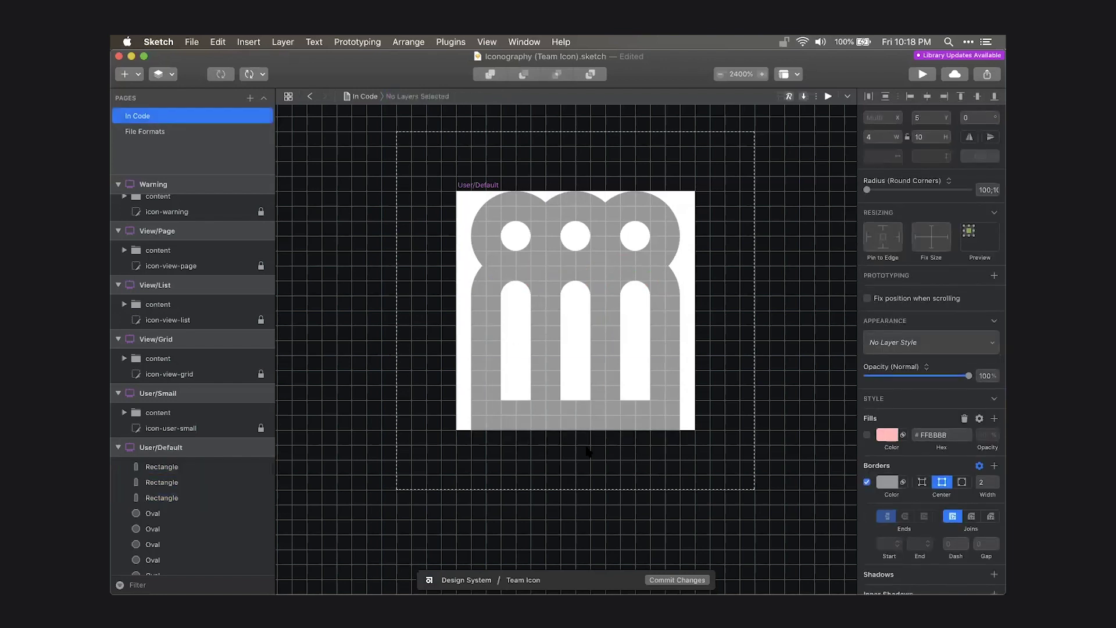
pyautogui.click(514, 400)
pyautogui.keyDown('shift'); pyautogui.click(589, 407); pyautogui.keyUp('shift')
pyautogui.keyDown('shift'); pyautogui.click(644, 410); pyautogui.keyUp('shift')
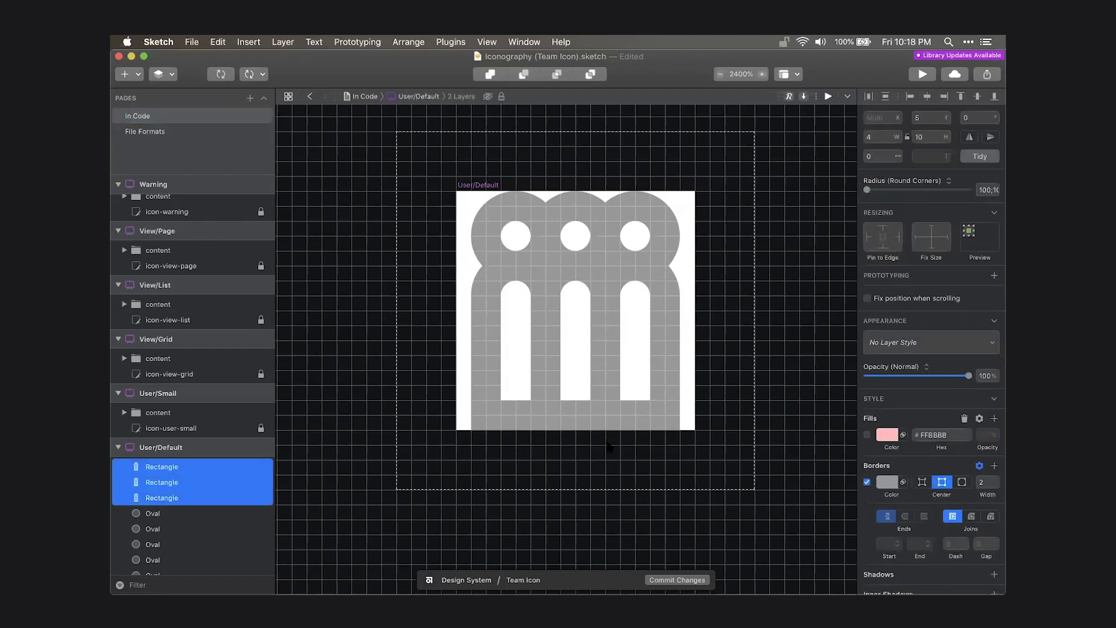
pyautogui.click(608, 447)
pyautogui.scroll(1, 609, 448)
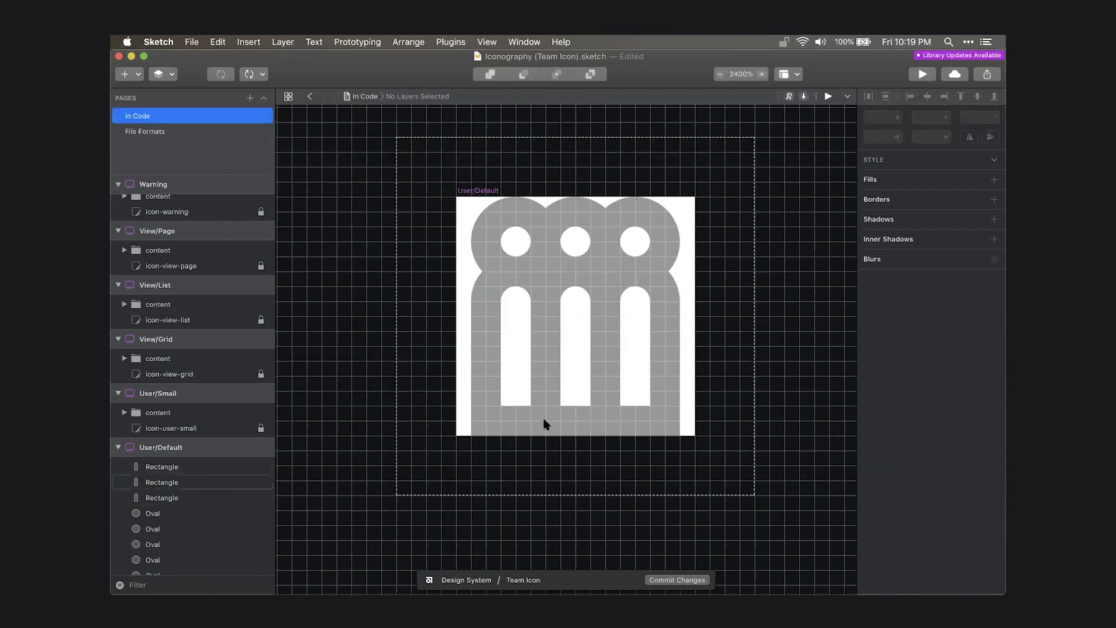
# Round the outermost bottom corner points of the first and last body rectangles with a radius of 1.
pyautogui.click(514, 409)
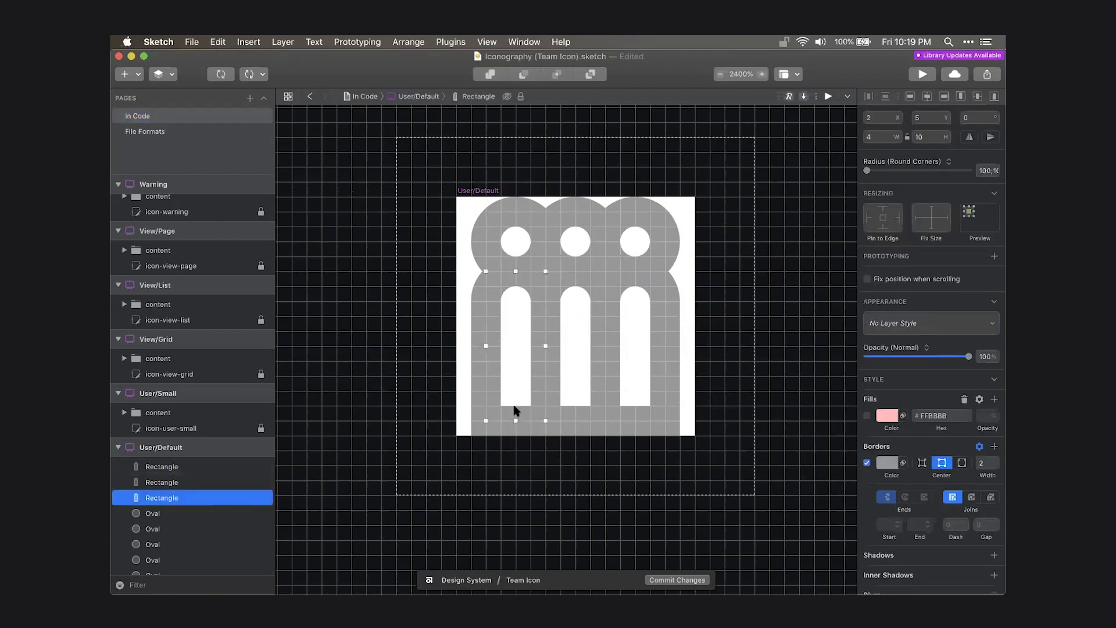
pyautogui.keyDown('shift'); pyautogui.click(576, 410); pyautogui.keyUp('shift')
pyautogui.keyDown('shift'); pyautogui.click(629, 410); pyautogui.keyUp('shift')
pyautogui.press('Return')
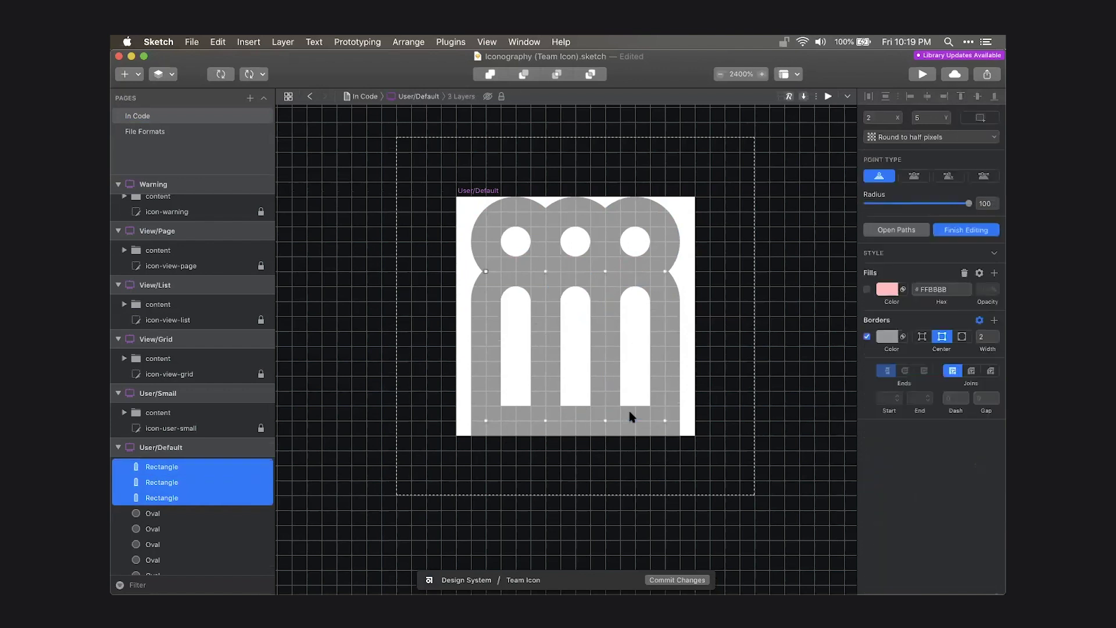
pyautogui.moveTo(705, 457); pyautogui.dragTo(652, 399)
pyautogui.keyDown('shift'); pyautogui.moveTo(453, 453); pyautogui.dragTo(507, 400); pyautogui.keyUp('shift')
pyautogui.click(981, 203)
pyautogui.write('2')
pyautogui.press('Return')
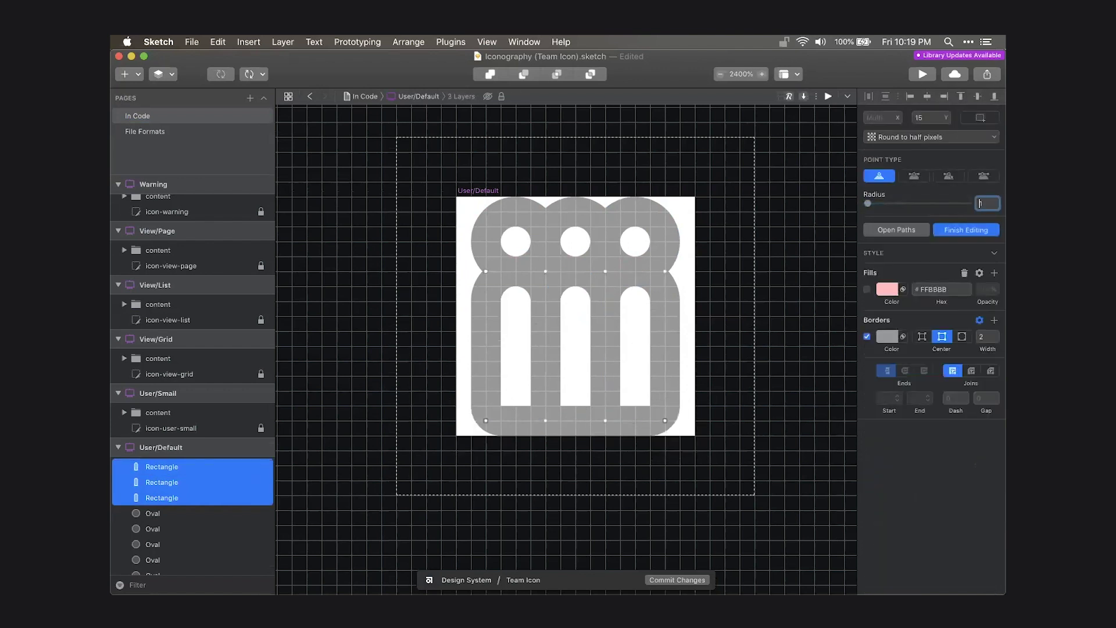
pyautogui.press('Escape')
pyautogui.press('Escape')
pyautogui.hscroll(1, 784, 267)
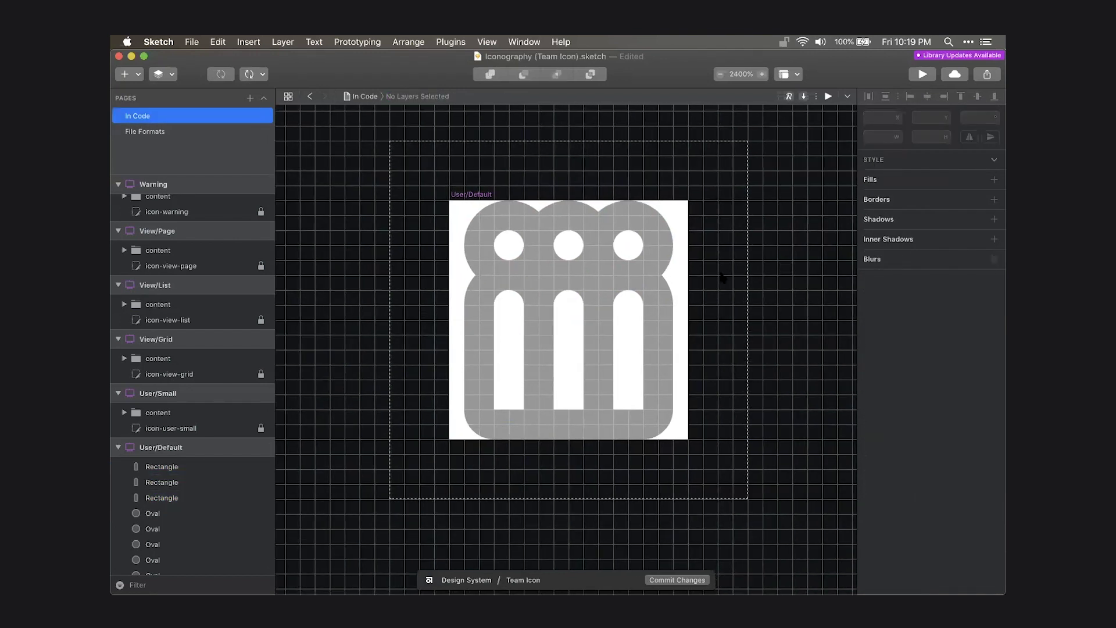
# Examine the new icon at actual size and enlarged beside the existing icons such as Refresh and Code.
pyautogui.press('super+0')
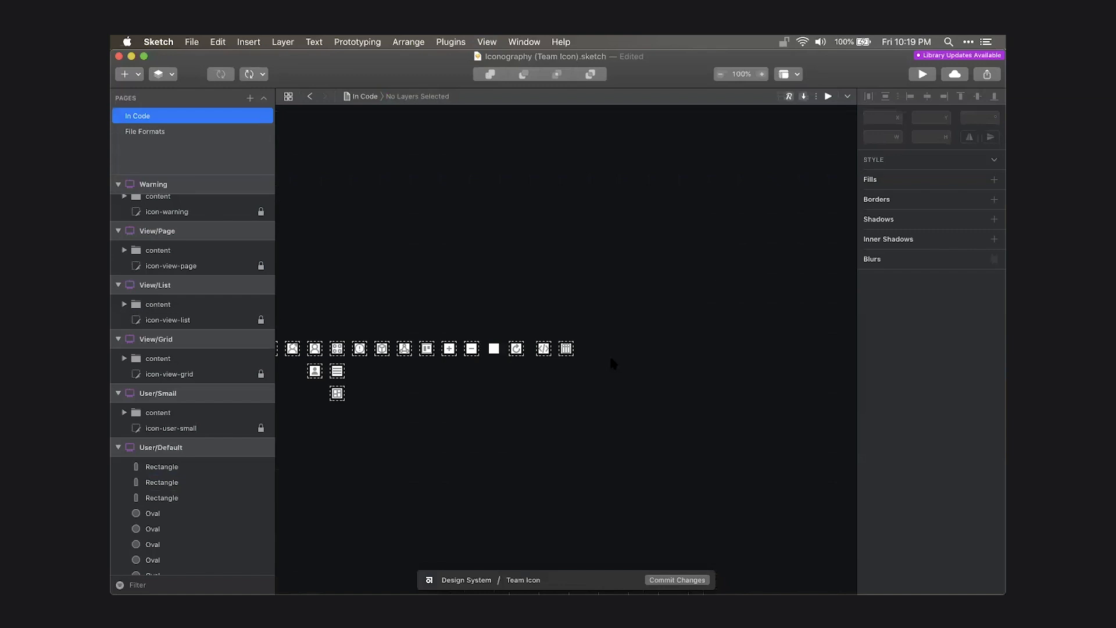
pyautogui.scroll(-1, 614, 359)
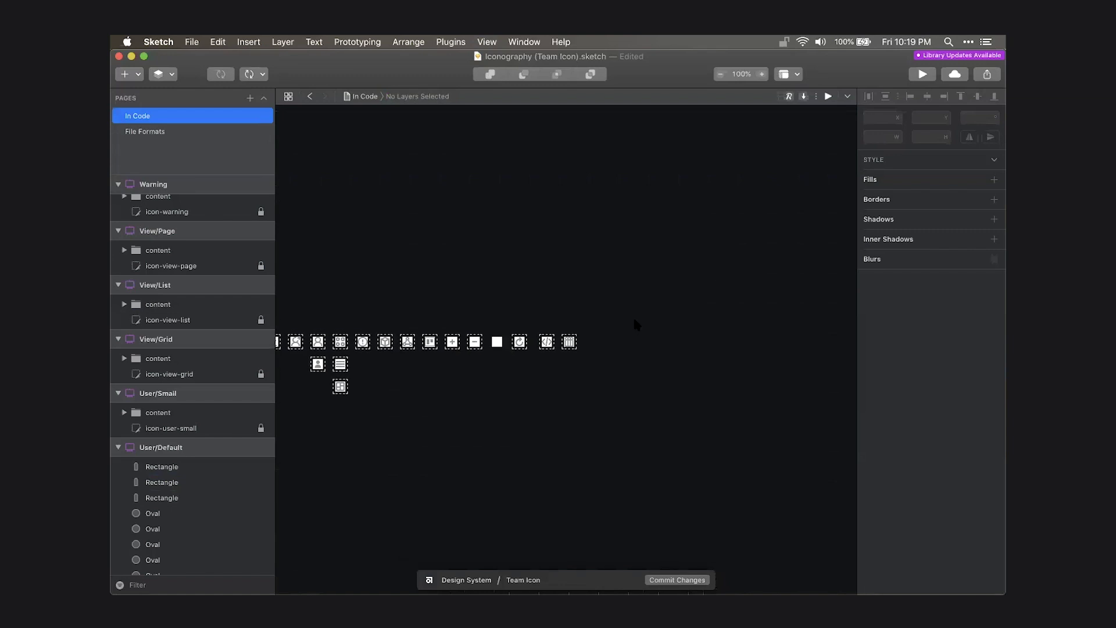
pyautogui.scroll(-1, 627, 349)
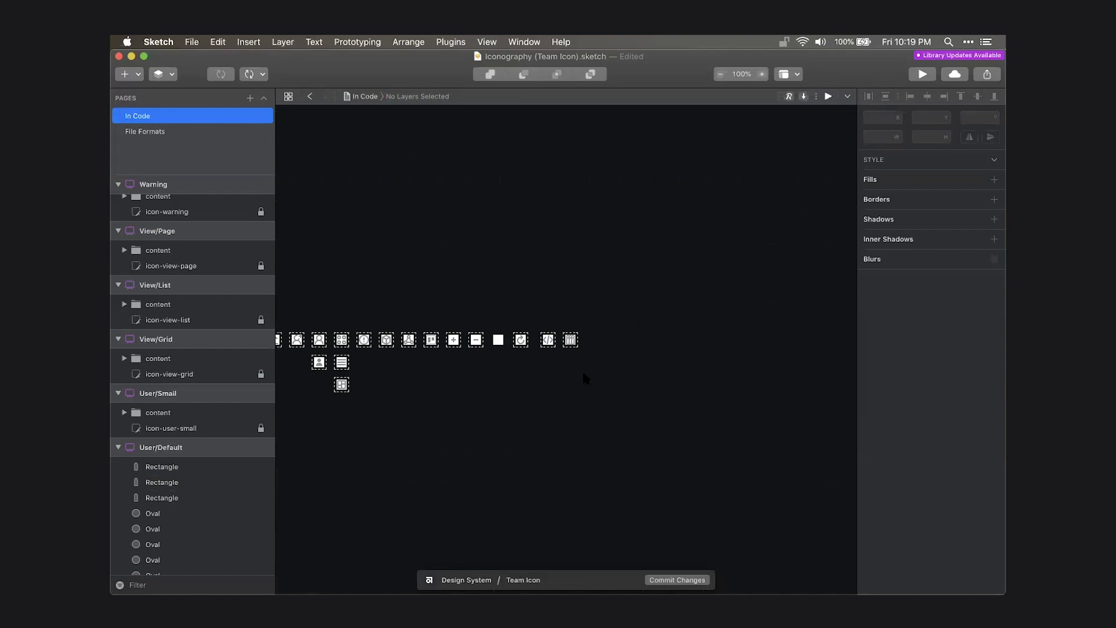
pyautogui.scroll(5, 574, 369)
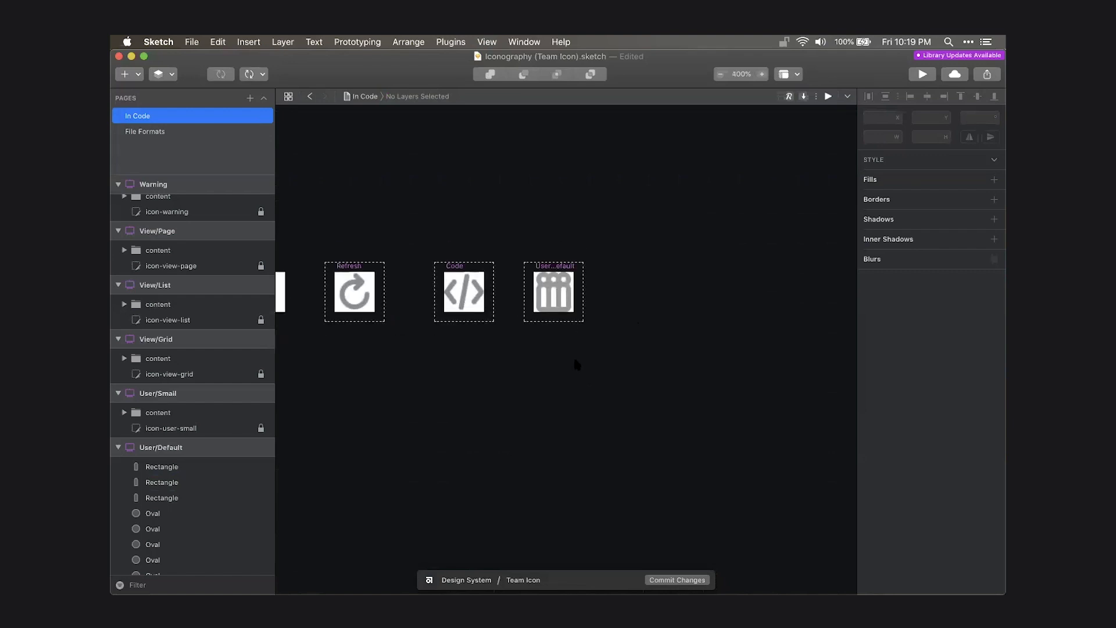
pyautogui.scroll(2, 573, 361)
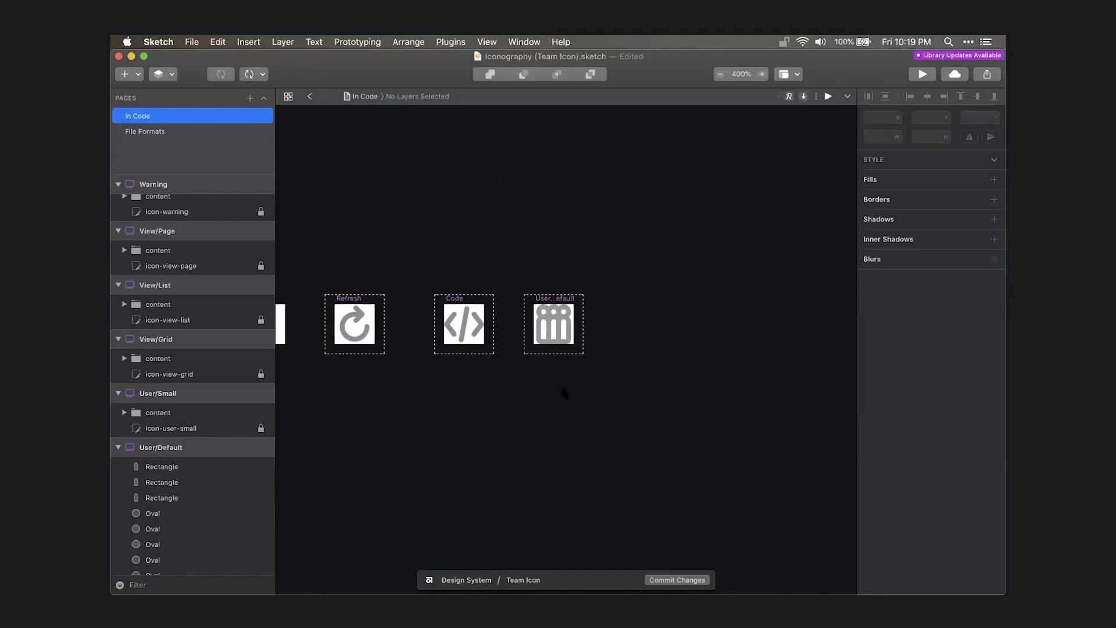
pyautogui.scroll(3, 563, 393)
pyautogui.scroll(3, 567, 390)
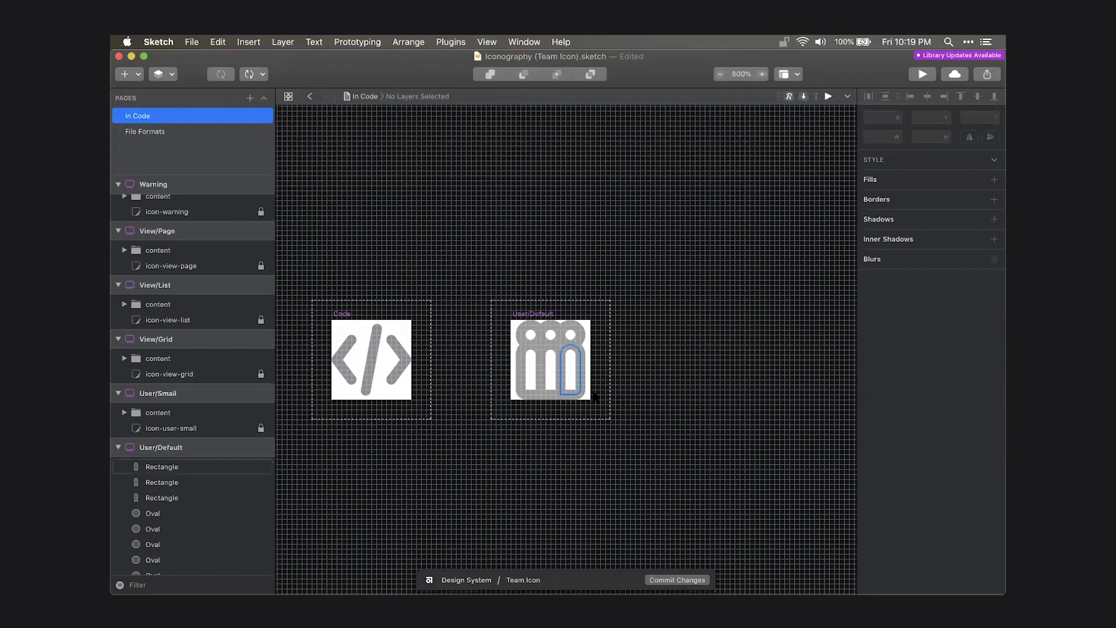
pyautogui.hscroll(-2, 572, 406)
# Move the left person's circles and body 1 px left and the right person's circles and body 1 px right.
pyautogui.click(579, 385)
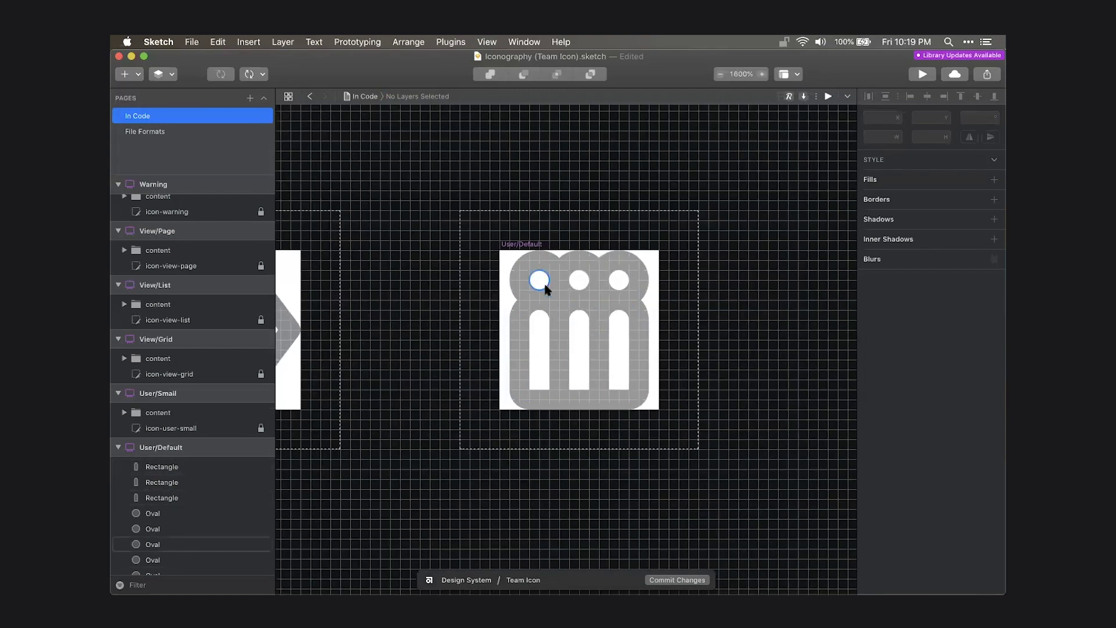
pyautogui.click(546, 289)
pyautogui.keyDown('shift'); pyautogui.click(543, 308); pyautogui.keyUp('shift')
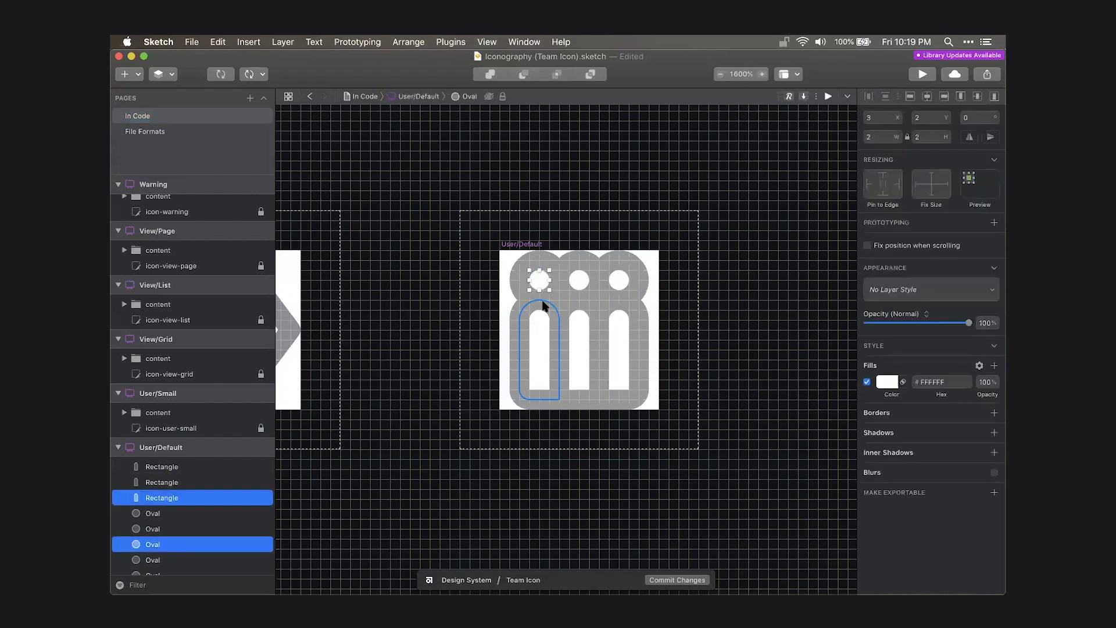
pyautogui.press('Left')
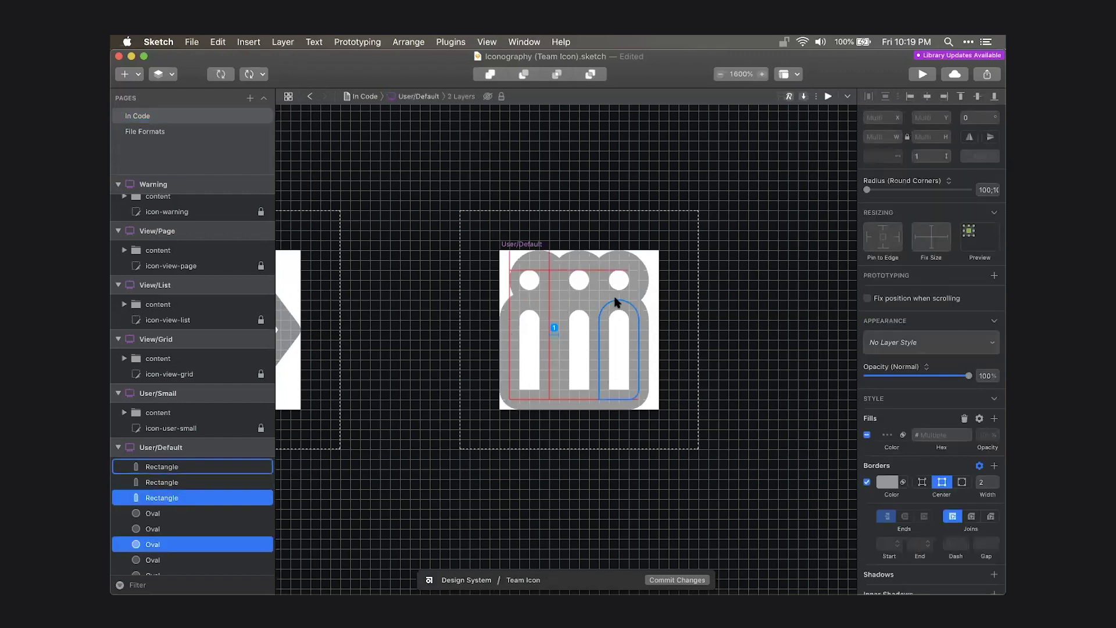
pyautogui.click(528, 258)
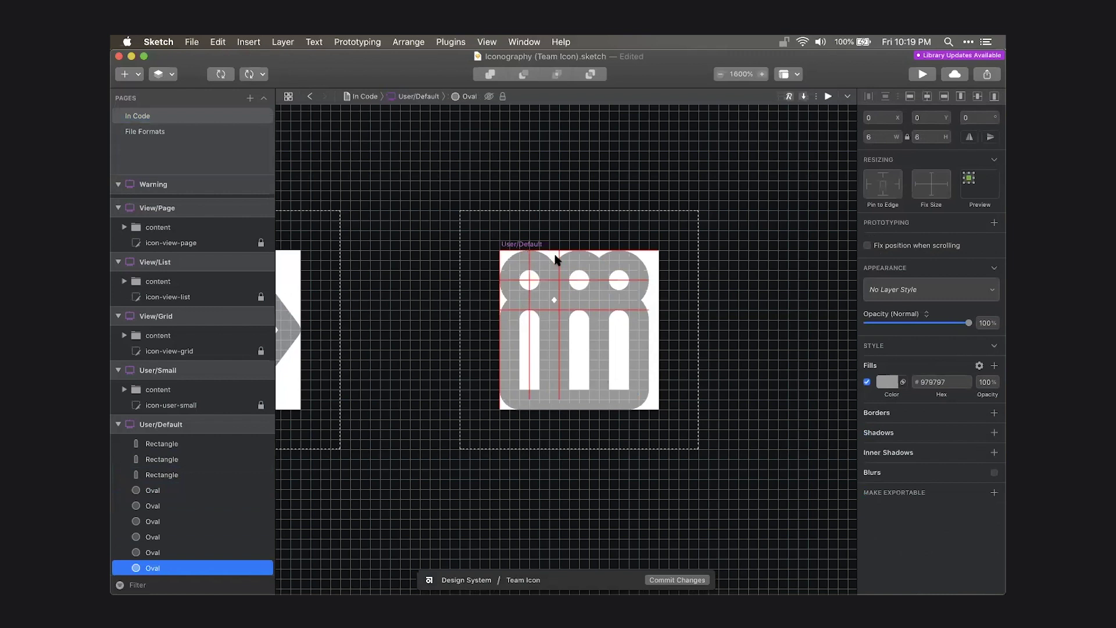
pyautogui.click(628, 260)
pyautogui.keyDown('shift'); pyautogui.click(621, 282); pyautogui.keyUp('shift')
pyautogui.keyDown('shift'); pyautogui.click(624, 316); pyautogui.keyUp('shift')
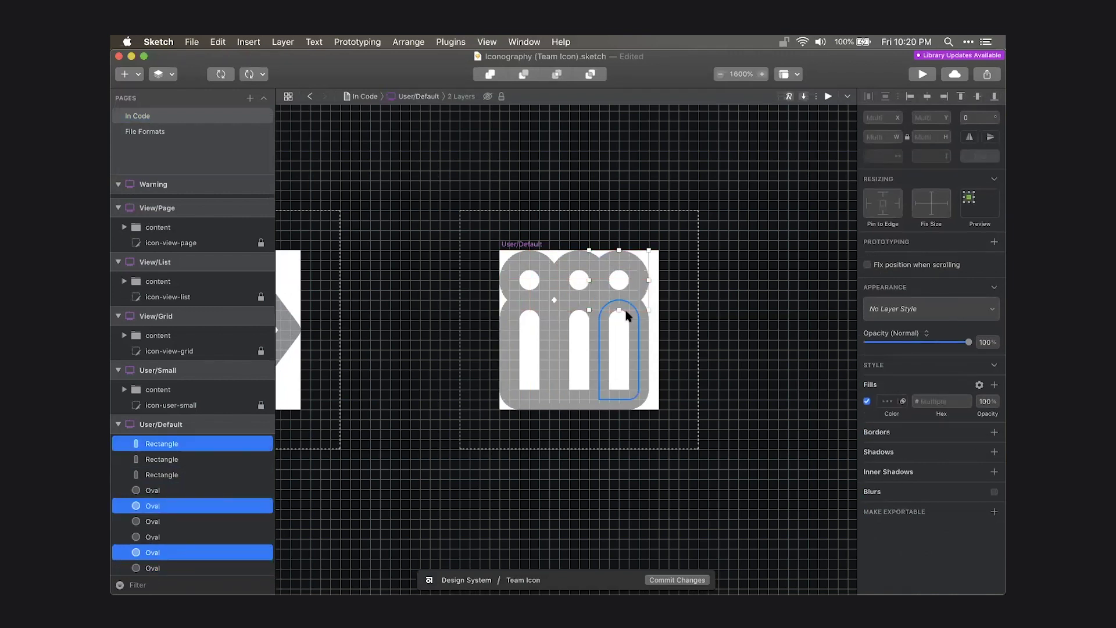
# Enlarge the middle person's gray circle to 8 × 8 px and the white circle inside it to 4 × 4 px.
pyautogui.click(588, 291)
pyautogui.press('alt')
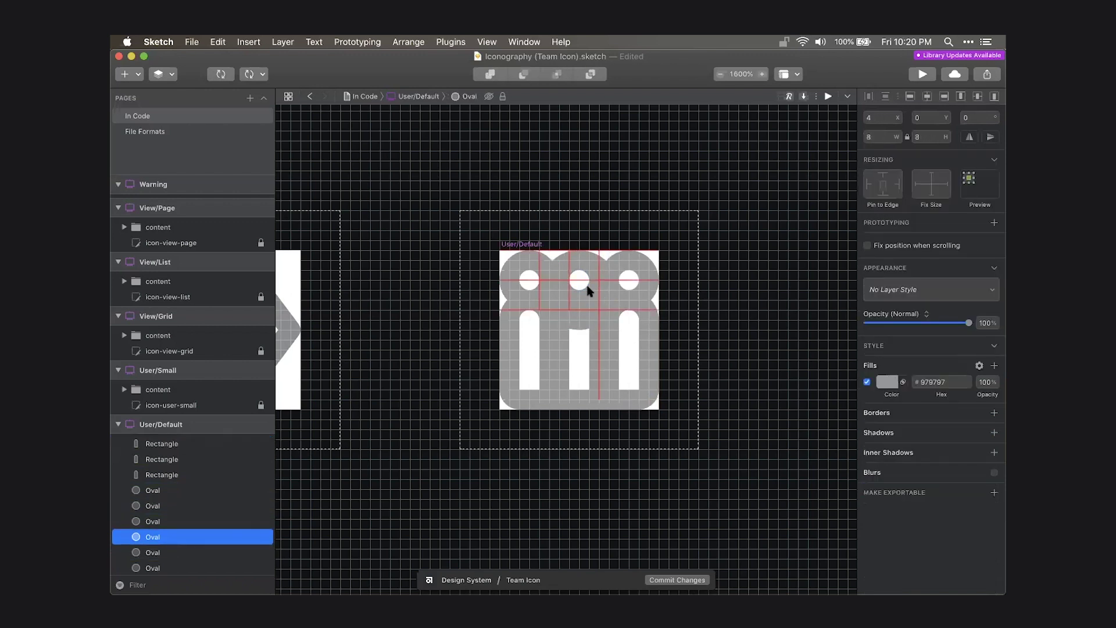
pyautogui.moveTo(587, 289); pyautogui.dragTo(584, 289)
pyautogui.press('super+Right')
pyautogui.press('super+Right')
pyautogui.press('super+Down')
pyautogui.press('super+Down')
# Move the middle body rectangle down to Y 7 and shorten it to a height of 8 px.
pyautogui.click(578, 304)
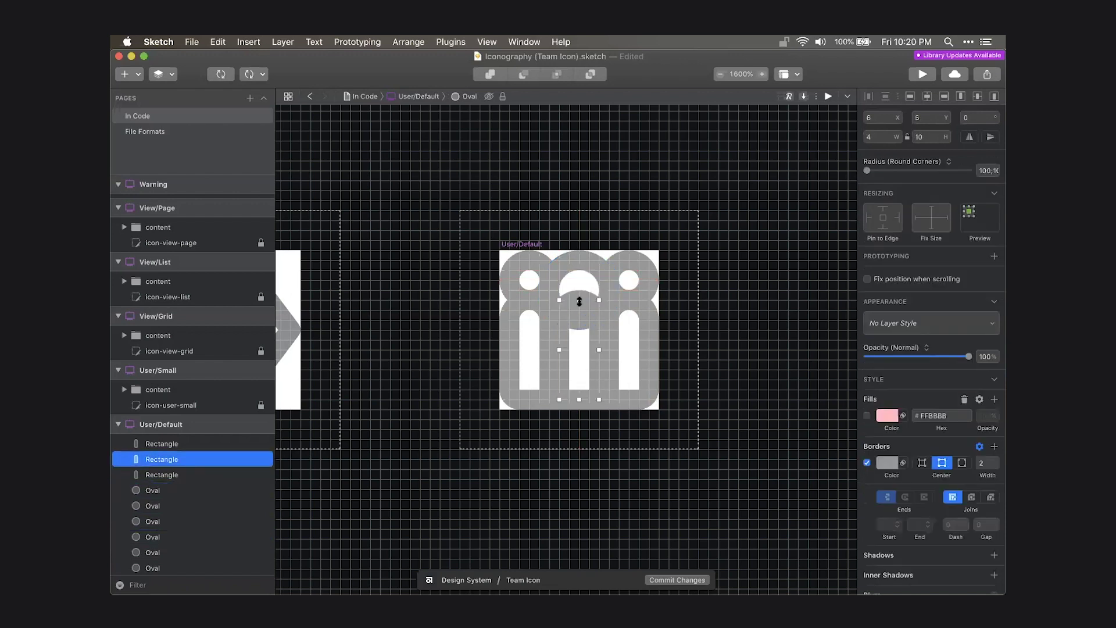
pyautogui.press('Down')
pyautogui.press('Down')
pyautogui.press('super+Up')
pyautogui.press('super+Up')
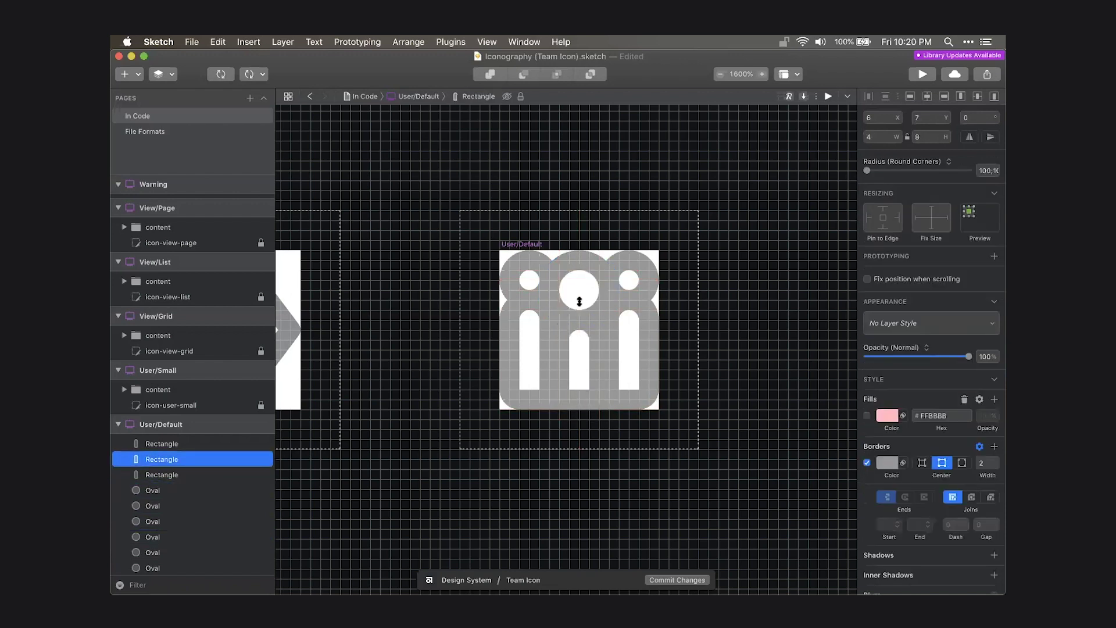
# Move the left person's white circle and body and the right person's circles and body down 1 px.
pyautogui.click(535, 293)
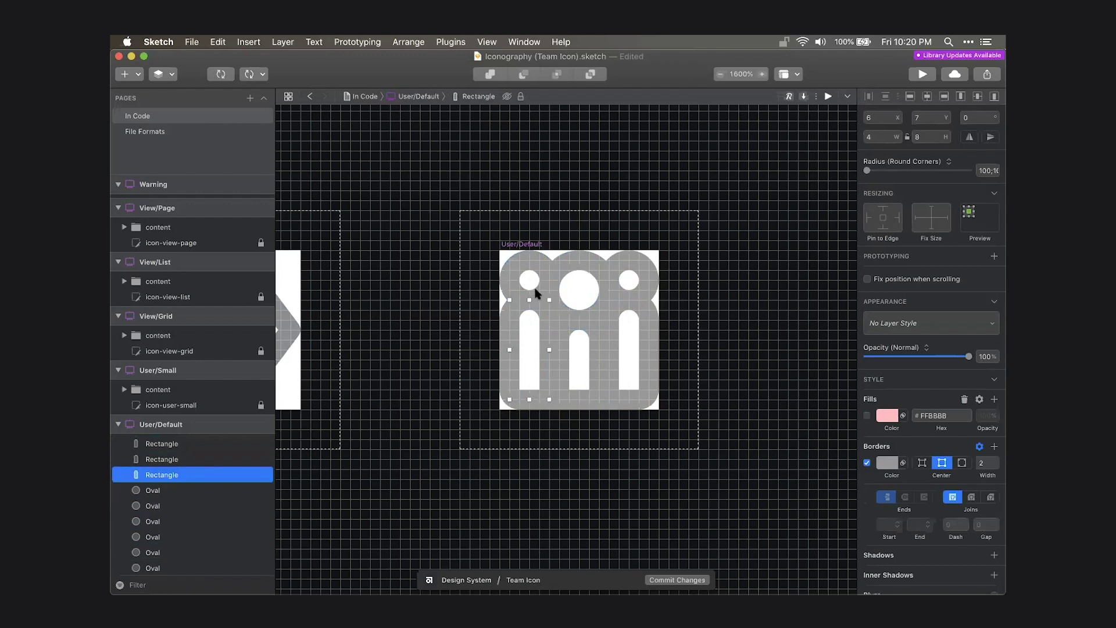
pyautogui.keyDown('shift'); pyautogui.click(538, 288); pyautogui.keyUp('shift')
pyautogui.press('Down')
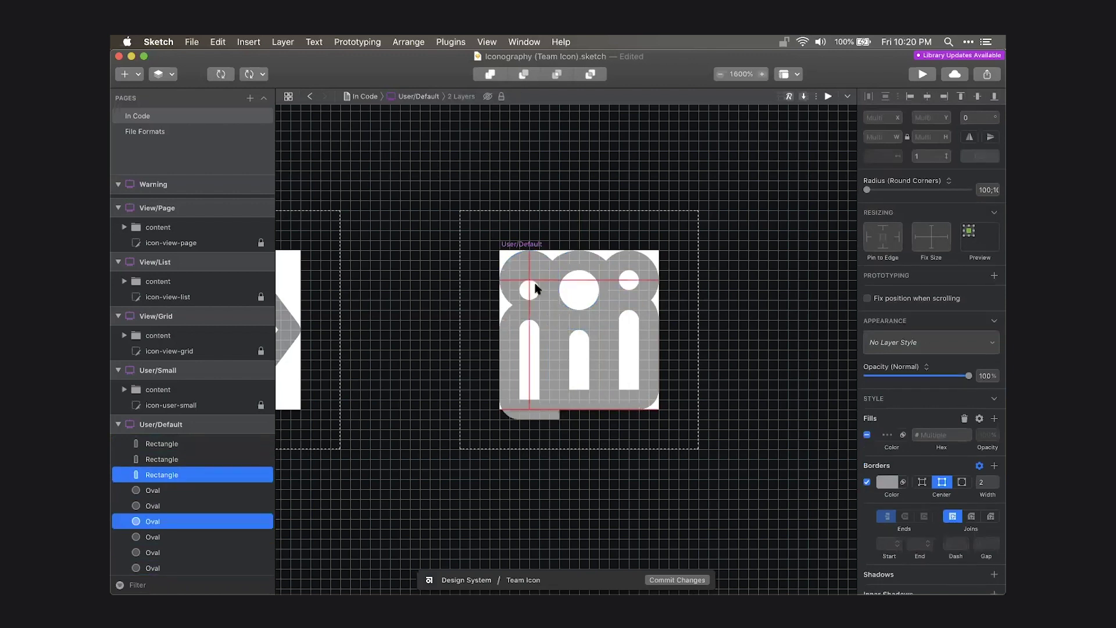
pyautogui.click(630, 288)
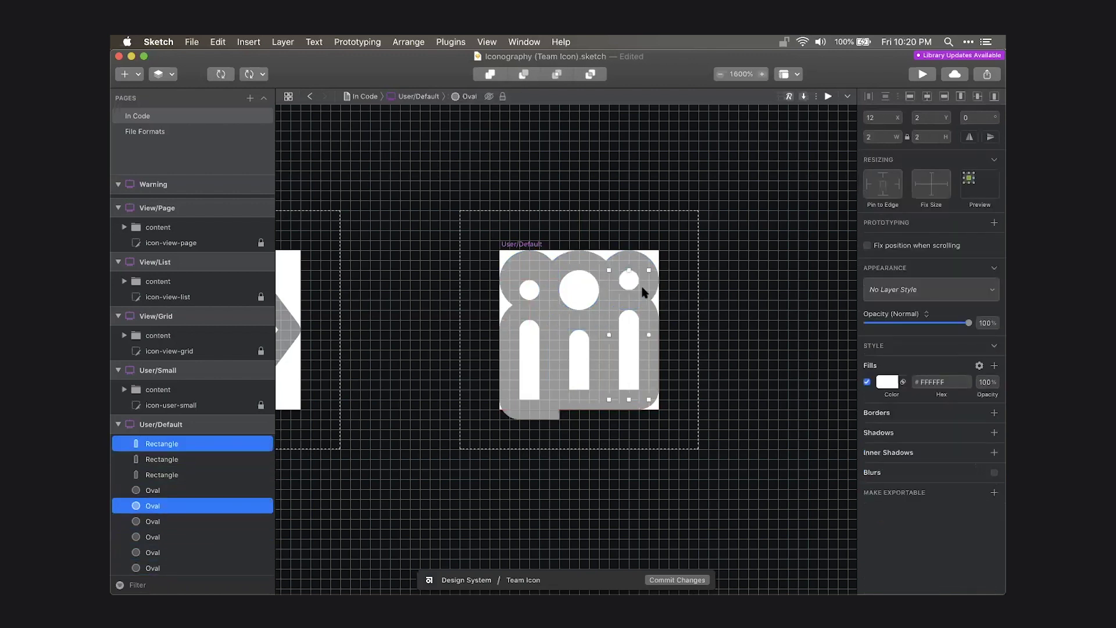
pyautogui.keyDown('shift'); pyautogui.click(647, 295); pyautogui.keyUp('shift')
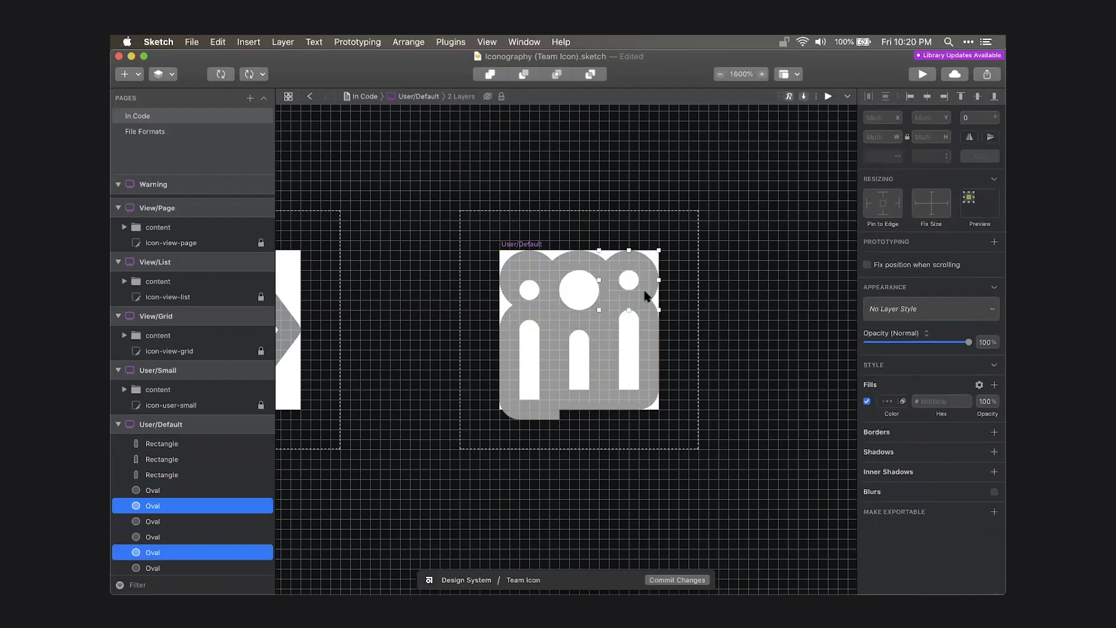
pyautogui.keyDown('shift'); pyautogui.click(646, 330); pyautogui.keyUp('shift')
# Shorten the left and right body rectangles to a height of 8 px and move the left gray circle down 1 px.
pyautogui.click(498, 319)
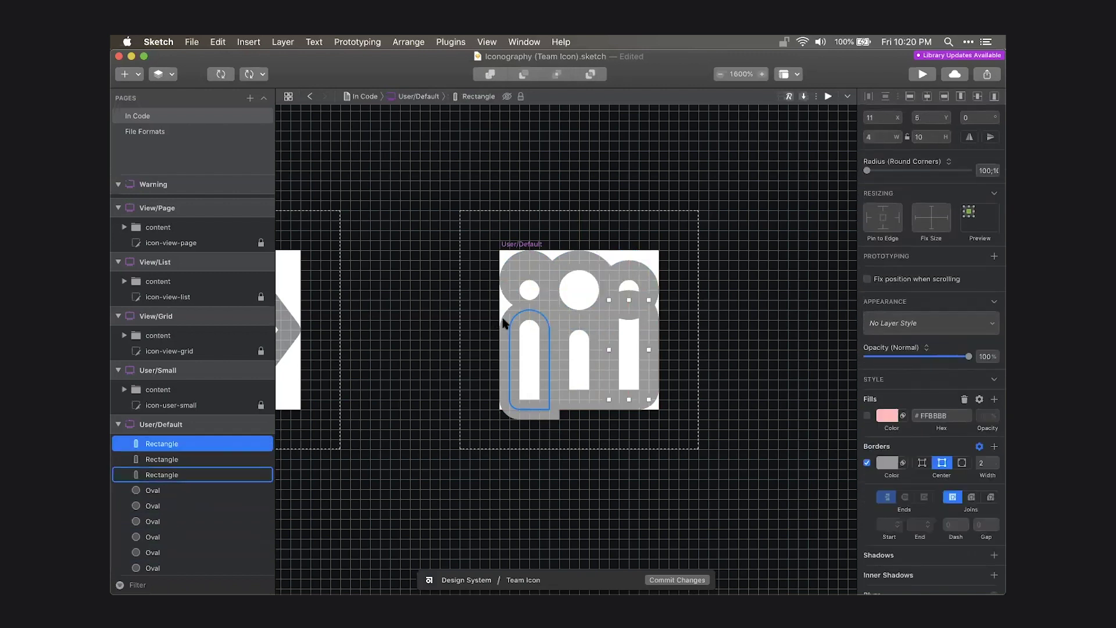
pyautogui.keyDown('shift'); pyautogui.click(534, 411); pyautogui.keyUp('shift')
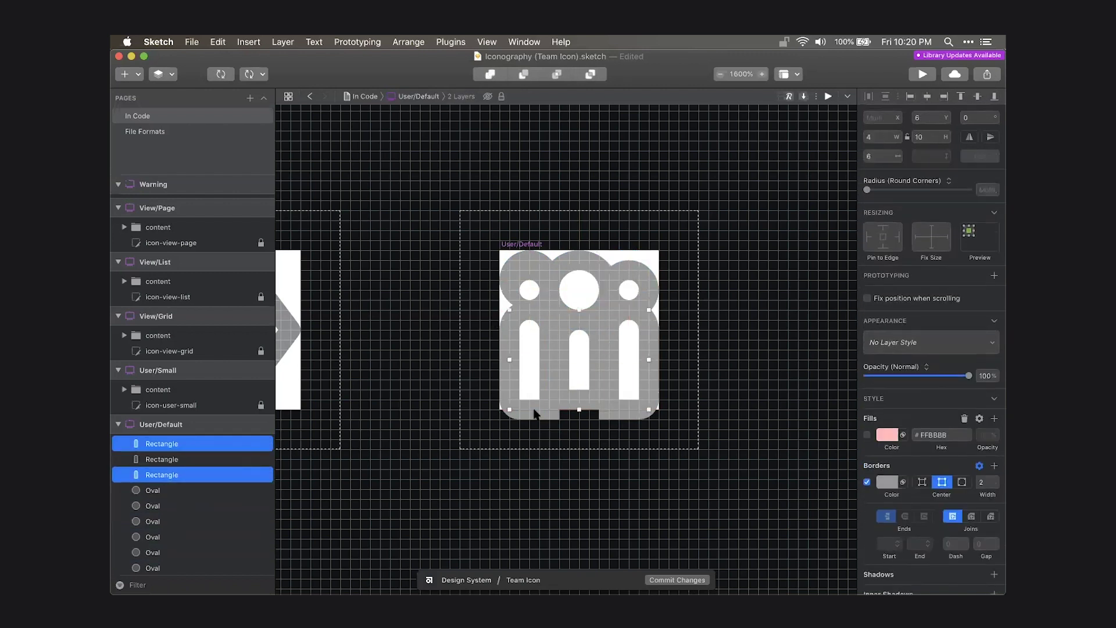
pyautogui.press('super+Up')
pyautogui.click(536, 279)
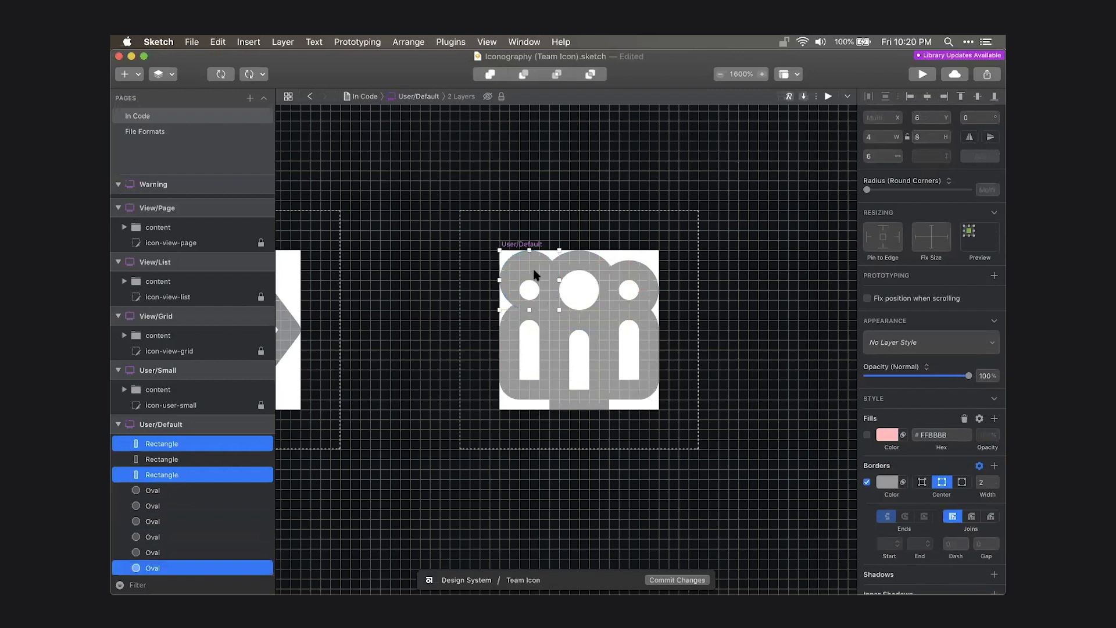
# Round the two bottom corner points of the middle body rectangle with a radius of 1 and clear the selection.
pyautogui.doubleClick(577, 389)
pyautogui.click(575, 402)
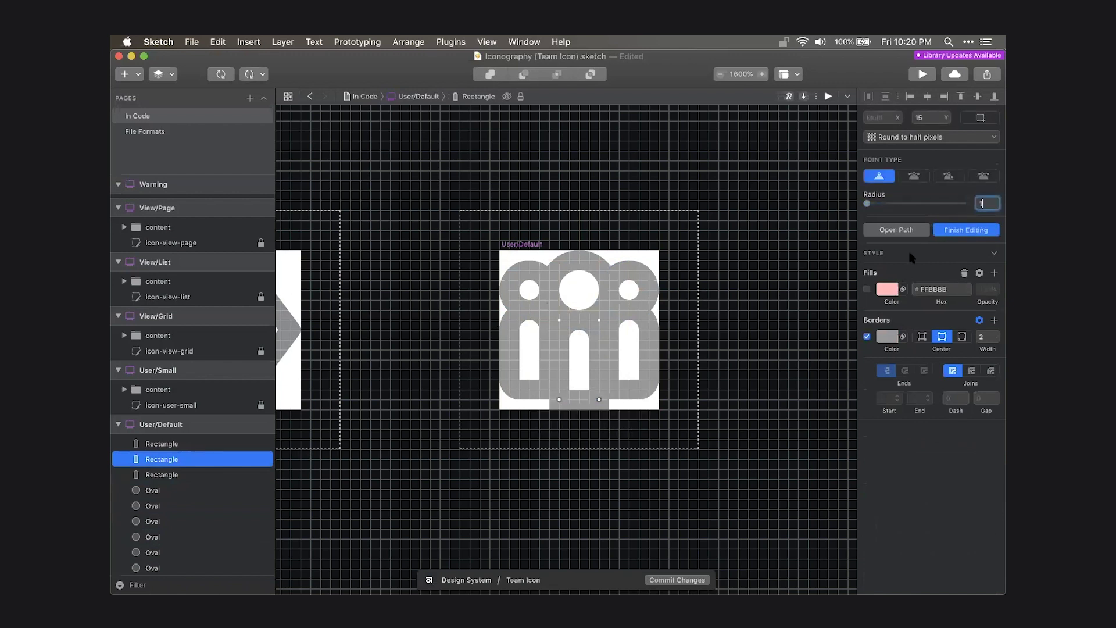
pyautogui.press('Escape')
pyautogui.click(743, 335)
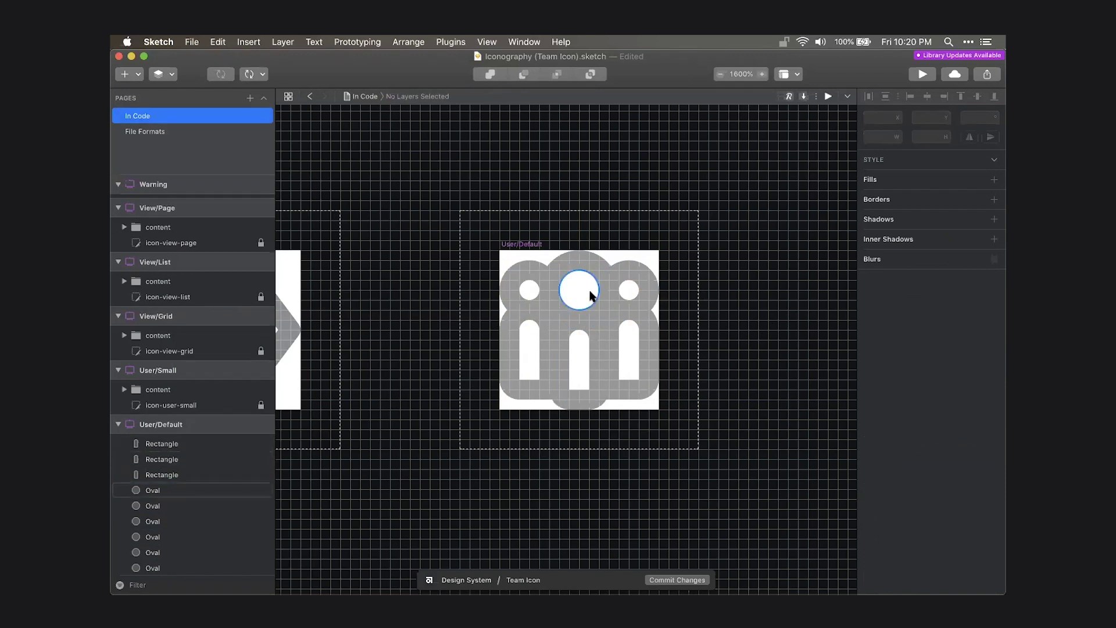
# Widen the middle body rectangle to 6 px at X 5.
pyautogui.click(592, 334)
pyautogui.press('super+alt+Left')
pyautogui.press('super+Right')
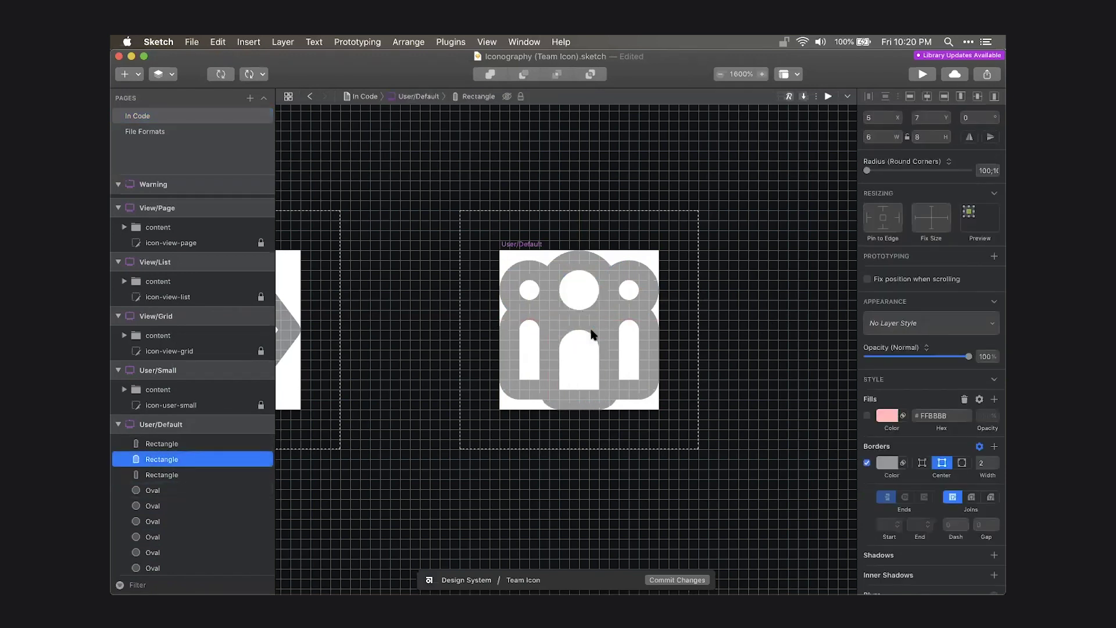
# Move the white and gray circles of the left and right persons down 1 px.
pyautogui.click(530, 291)
pyautogui.keyDown('shift'); pyautogui.click(530, 270); pyautogui.keyUp('shift')
pyautogui.keyDown('shift'); pyautogui.click(646, 273); pyautogui.keyUp('shift')
pyautogui.keyDown('shift'); pyautogui.click(623, 286); pyautogui.keyUp('shift')
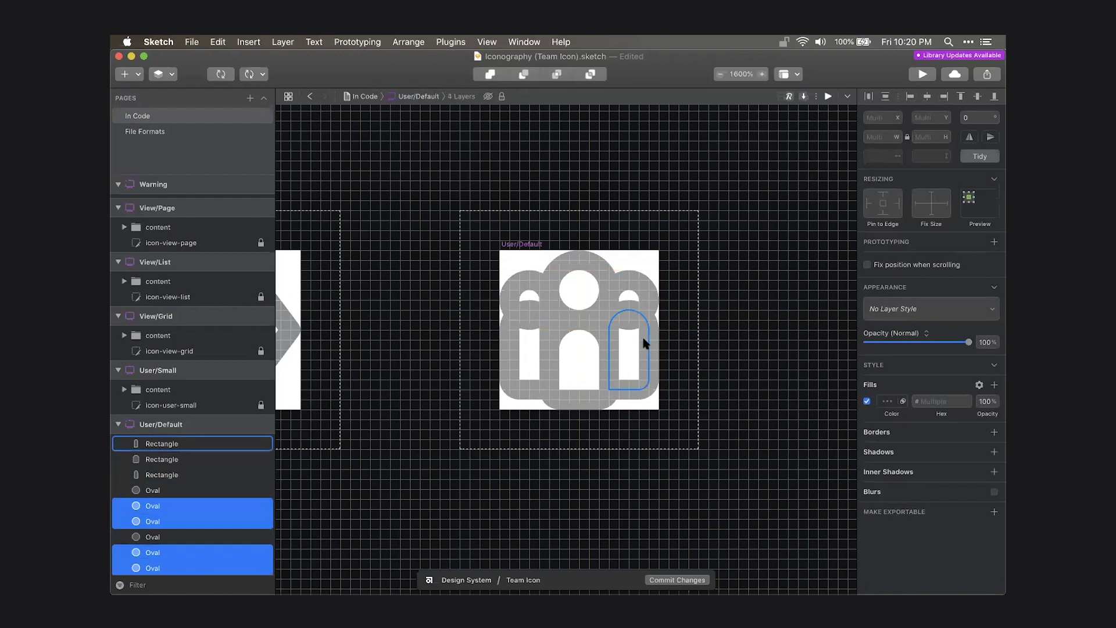
# Shorten the left and right body rectangles to a height of 7 px at Y 7 and clear the selection.
pyautogui.click(638, 346)
pyautogui.keyDown('shift'); pyautogui.click(511, 347); pyautogui.keyUp('shift')
pyautogui.press('alt')
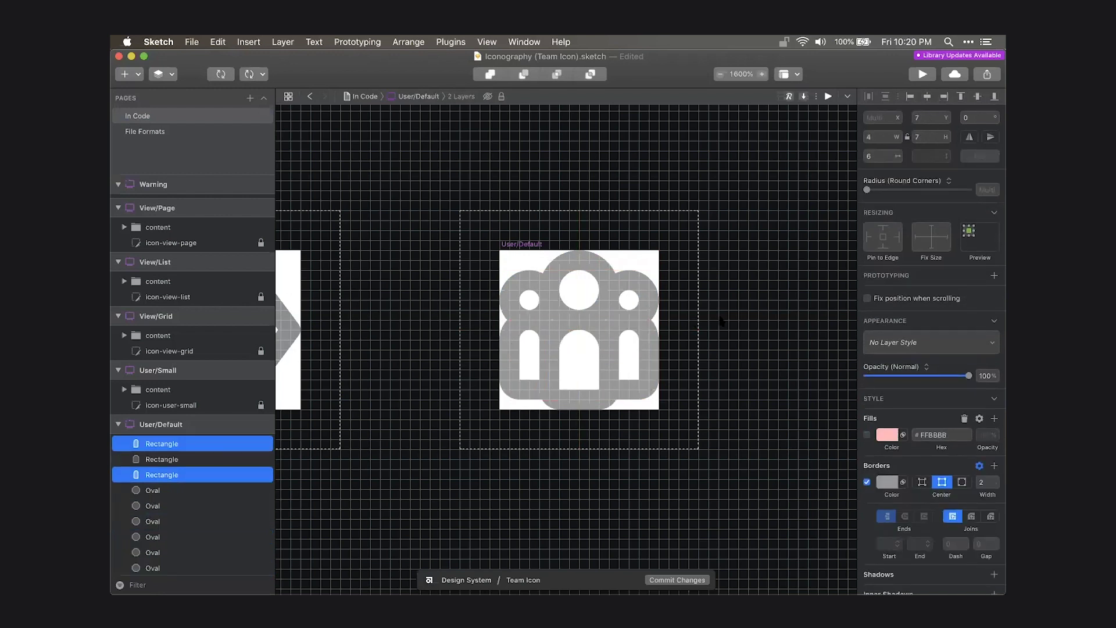
pyautogui.click(720, 321)
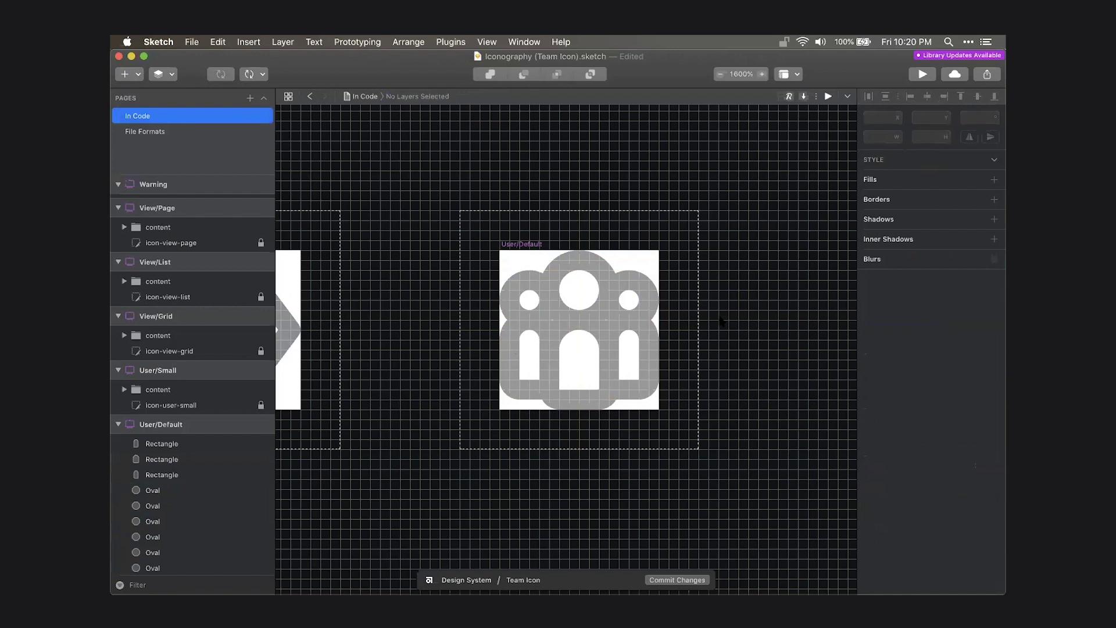
# Compare the team icon with the neighbouring icons at actual size, and examine its shapes up close.
pyautogui.press('super+0')
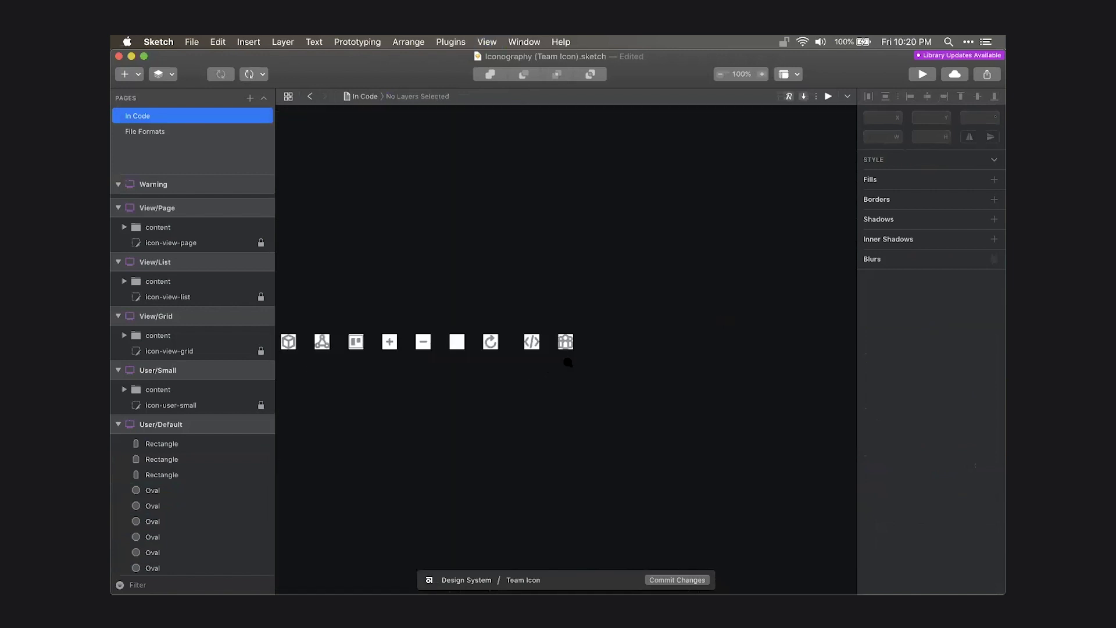
pyautogui.scroll(5, 568, 362)
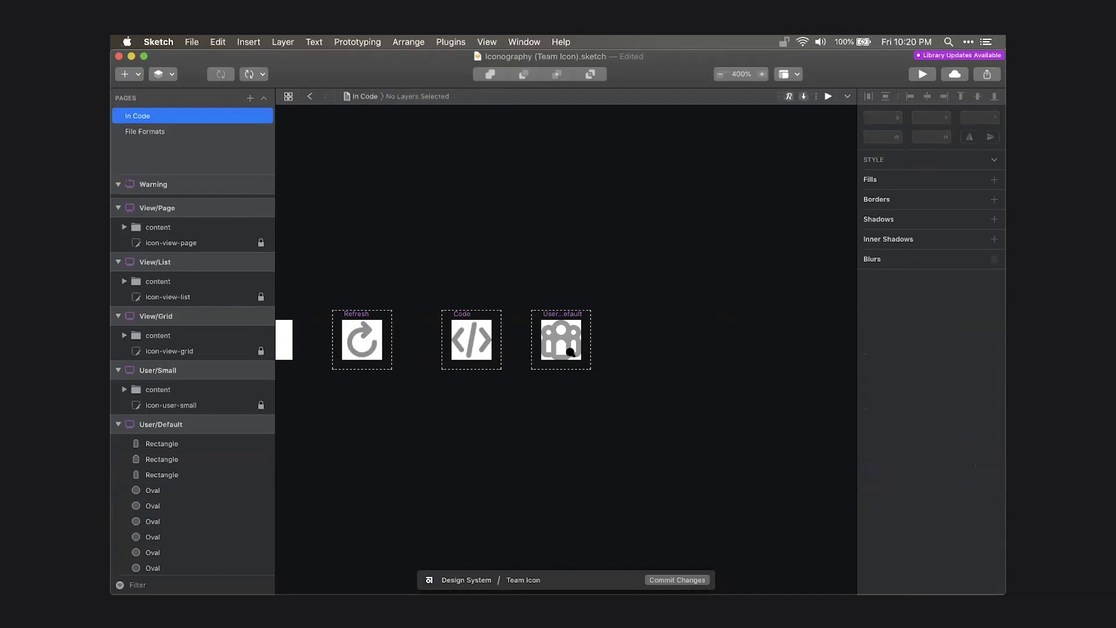
pyautogui.scroll(3, 568, 349)
pyautogui.scroll(1, 568, 410)
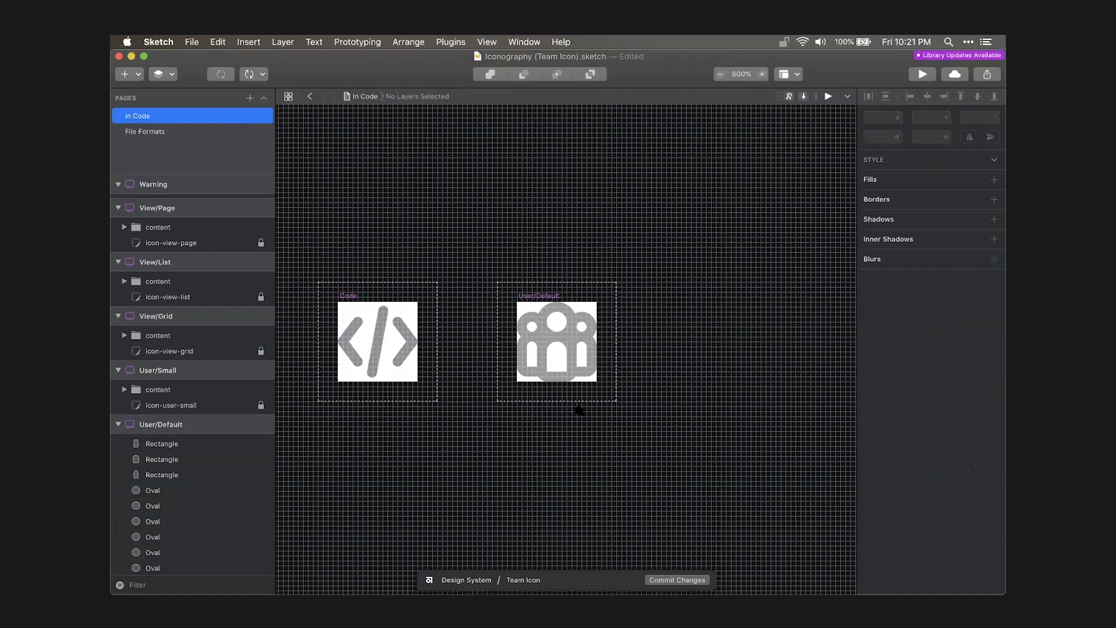
pyautogui.scroll(5, 563, 352)
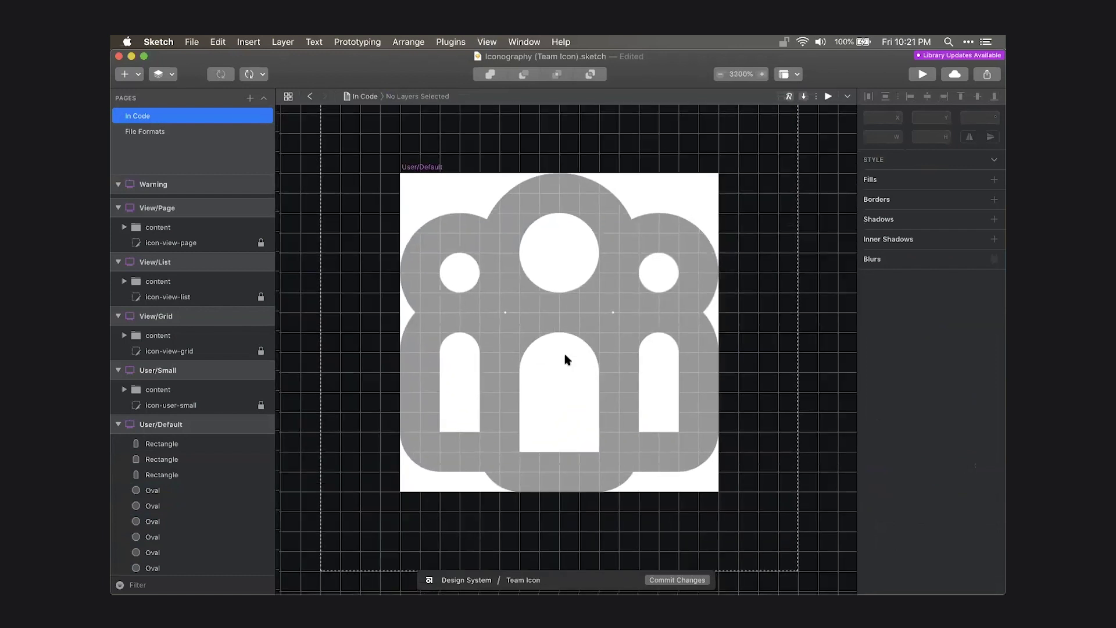
pyautogui.press('super+s')
pyautogui.scroll(-1, 751, 328)
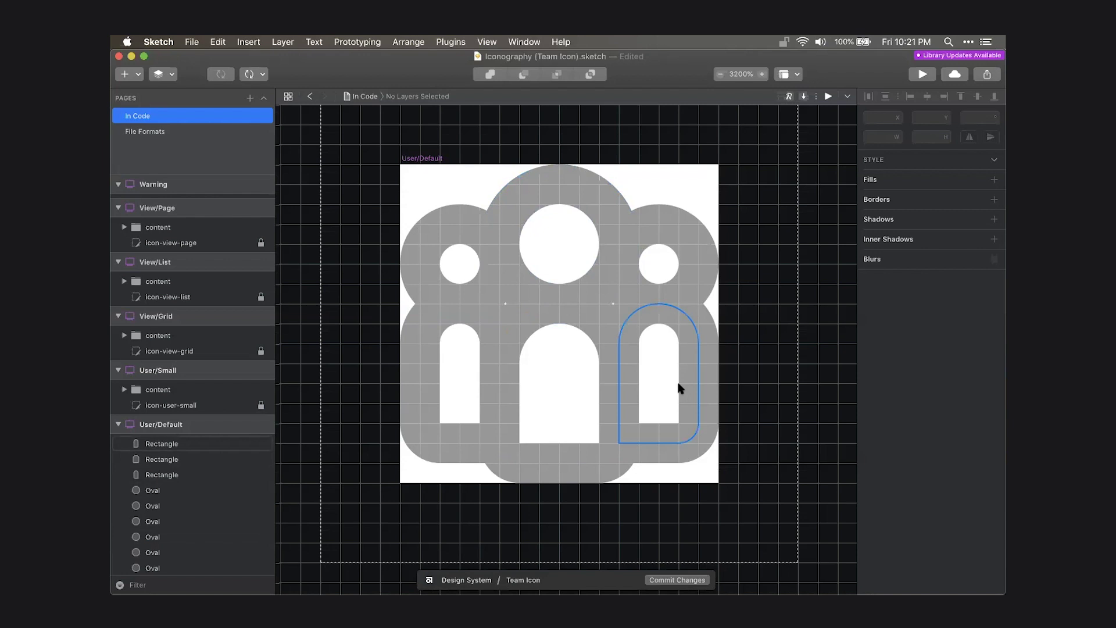
# Try covering the two tiny gaps beside the middle person with 2 px circles, and delete both circles.
pyautogui.press('o')
pyautogui.moveTo(593, 282)
pyautogui.mouseDown()
pyautogui.moveTo(643, 319)
pyautogui.moveTo(500, 303)
pyautogui.mouseUp()
pyautogui.keyDown('shift'); pyautogui.click(617, 307); pyautogui.keyUp('shift')
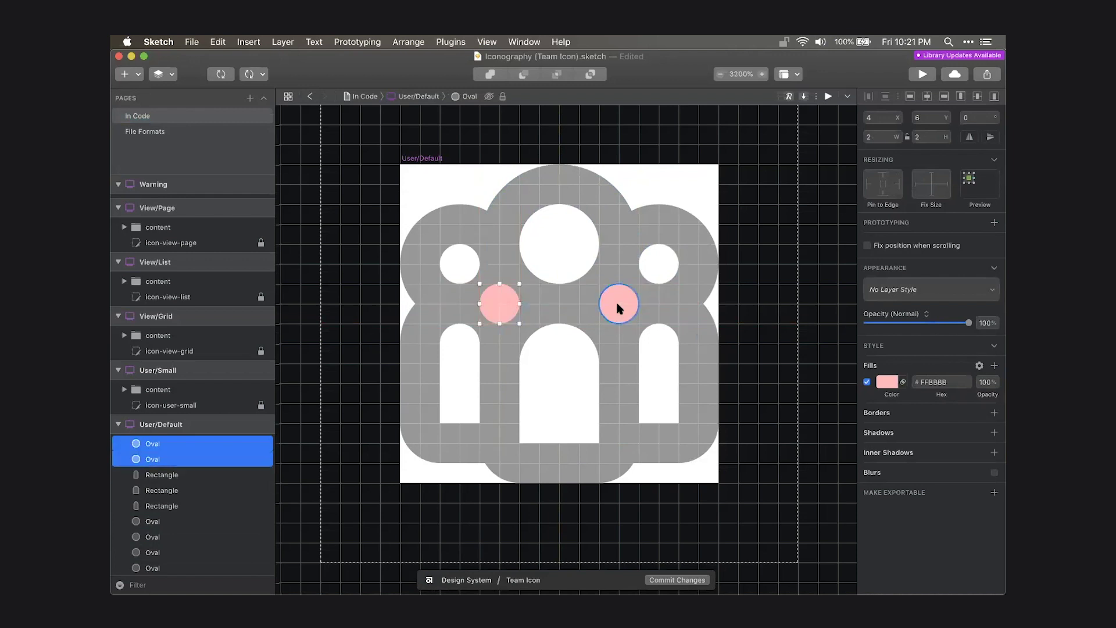
pyautogui.press('Delete')
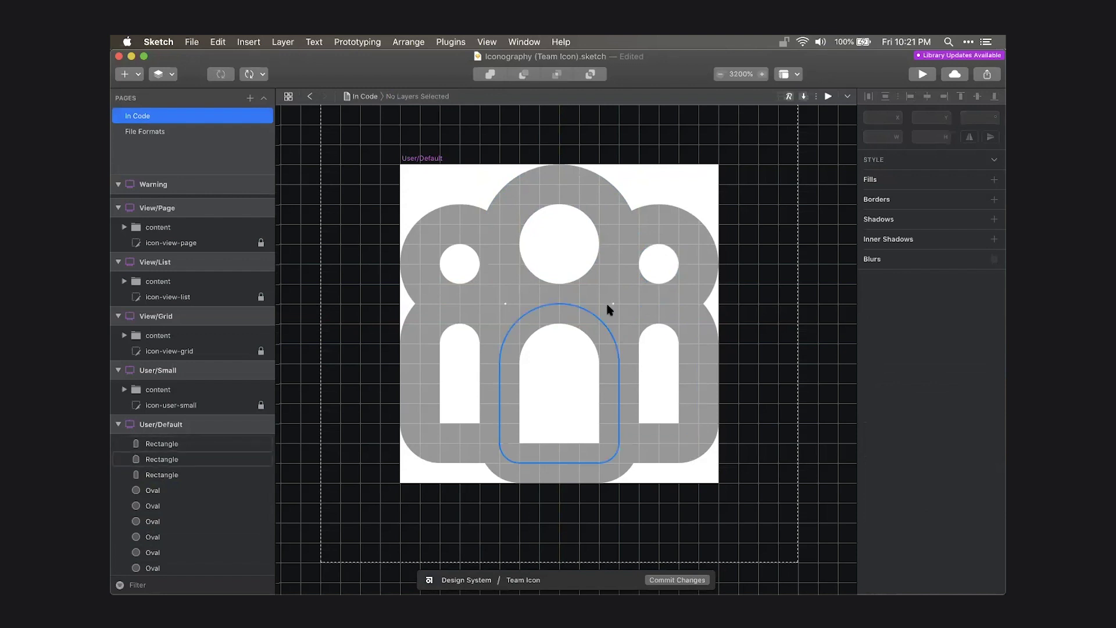
# Examine the two tiny gaps between the middle and side persons close up and within the whole icon.
pyautogui.scroll(5, 645, 311)
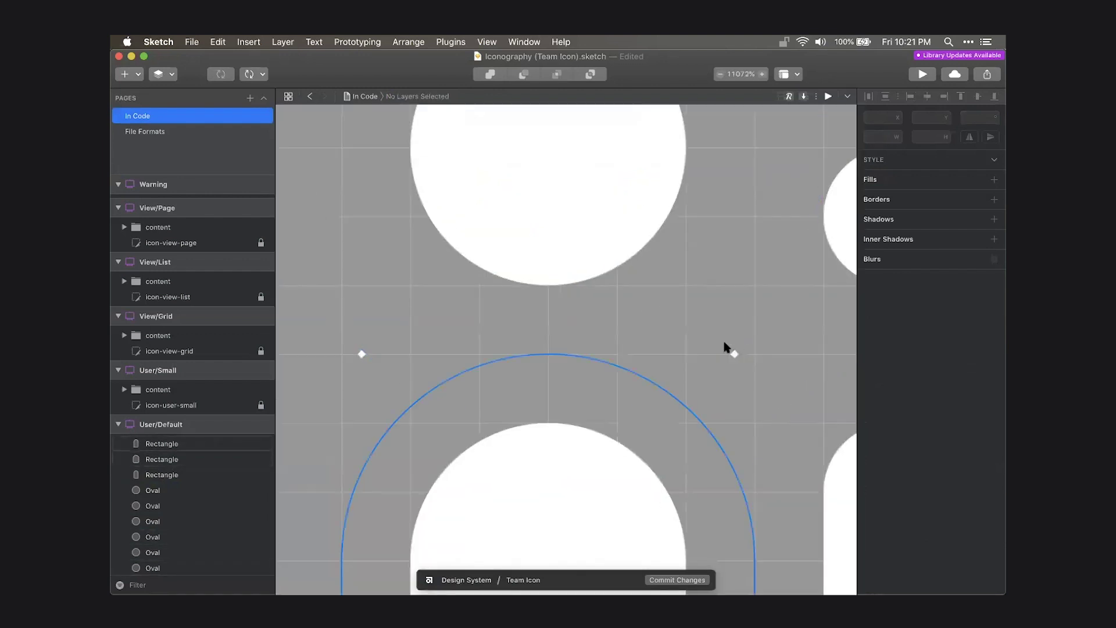
pyautogui.press('super+minus')
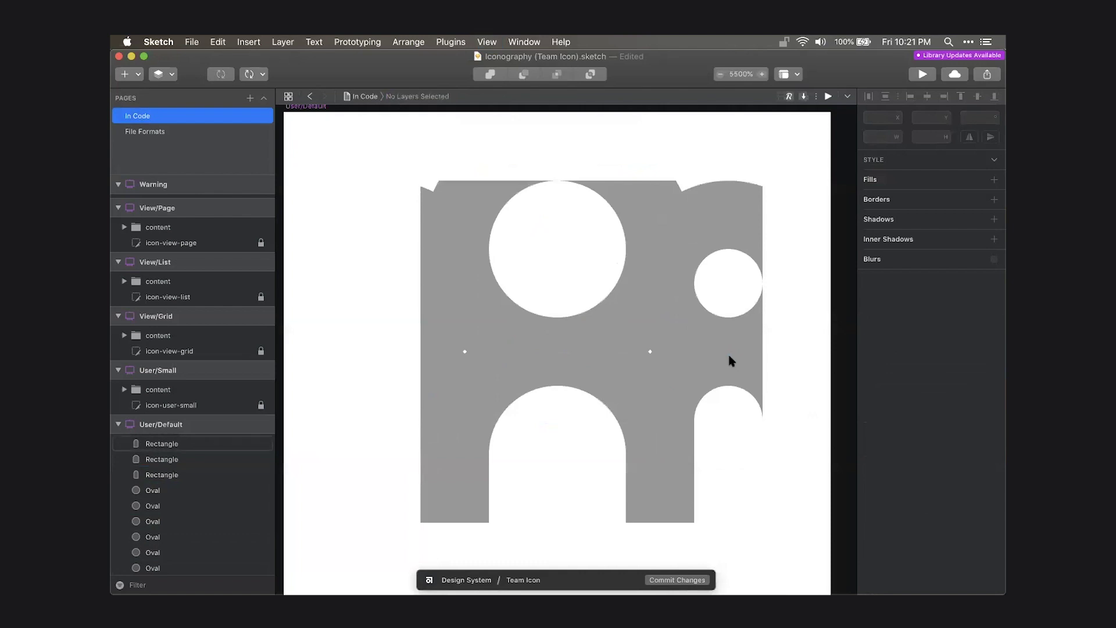
pyautogui.press('super+minus')
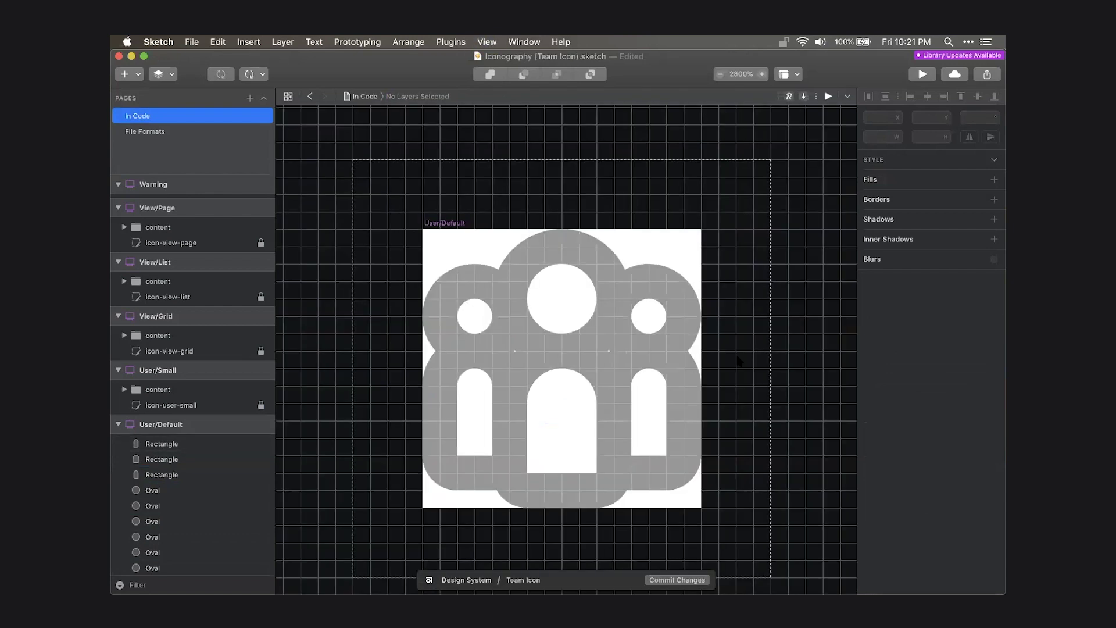
pyautogui.hscroll(1, 737, 360)
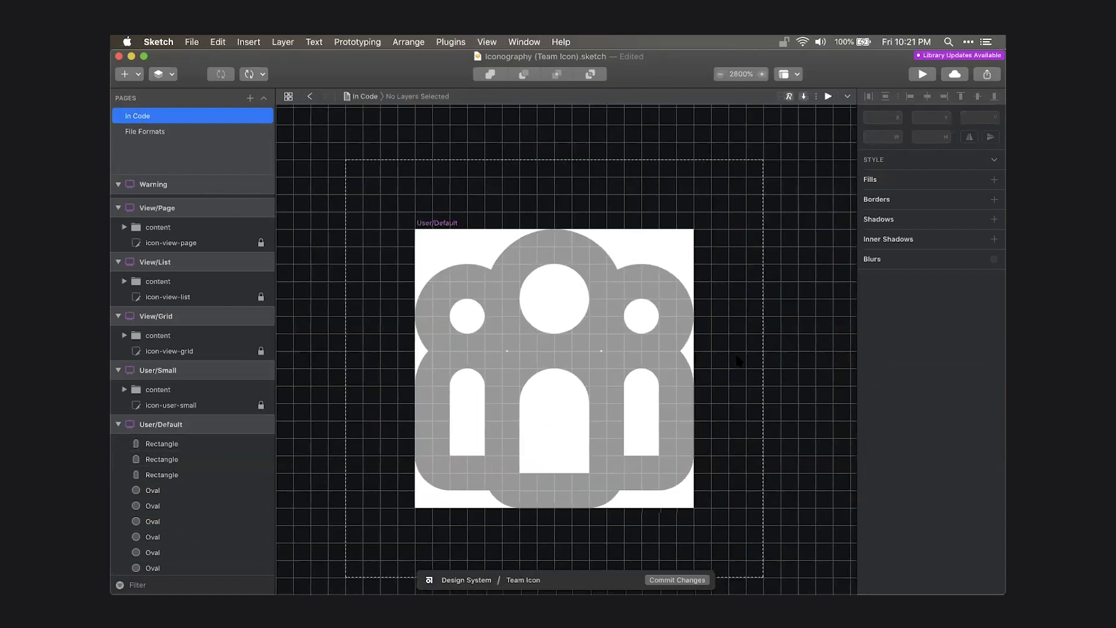
pyautogui.press('super+minus')
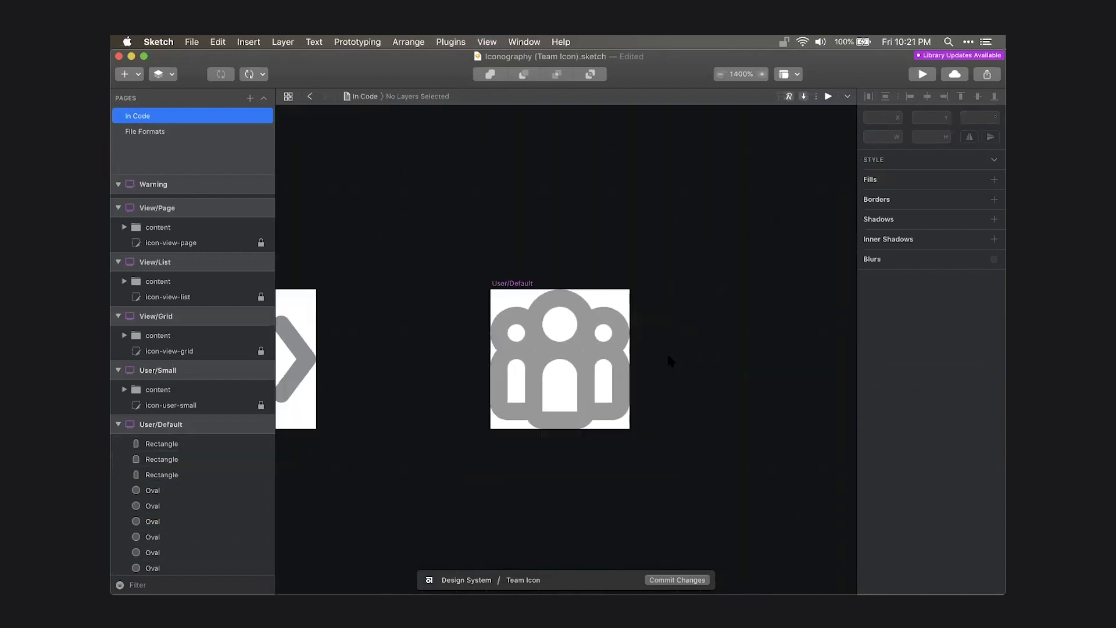
pyautogui.press('super+plus')
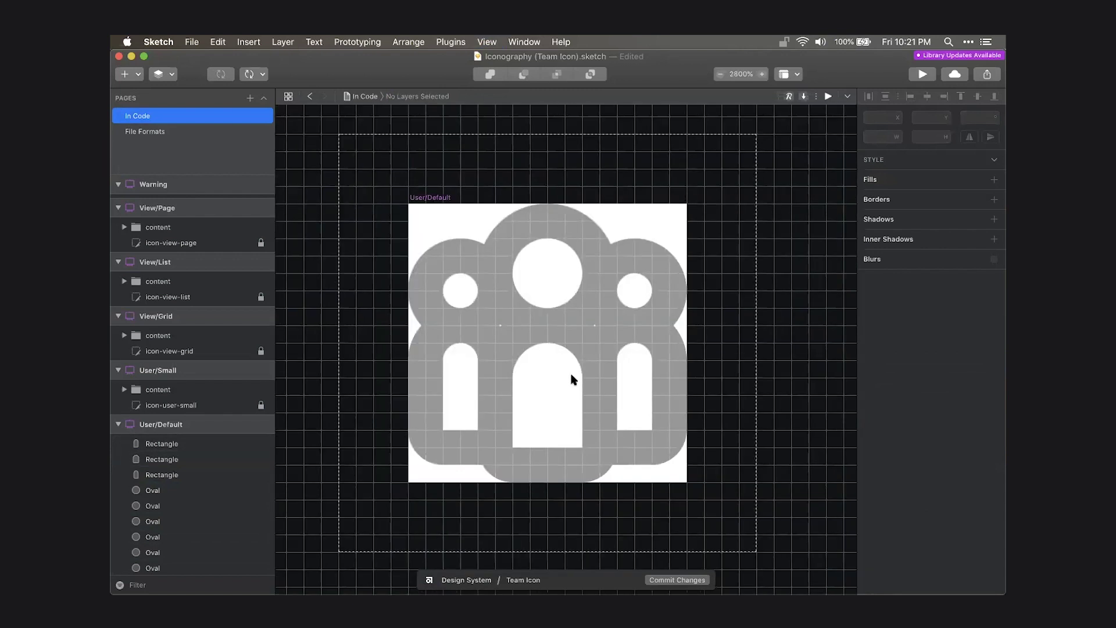
pyautogui.scroll(-1, 599, 372)
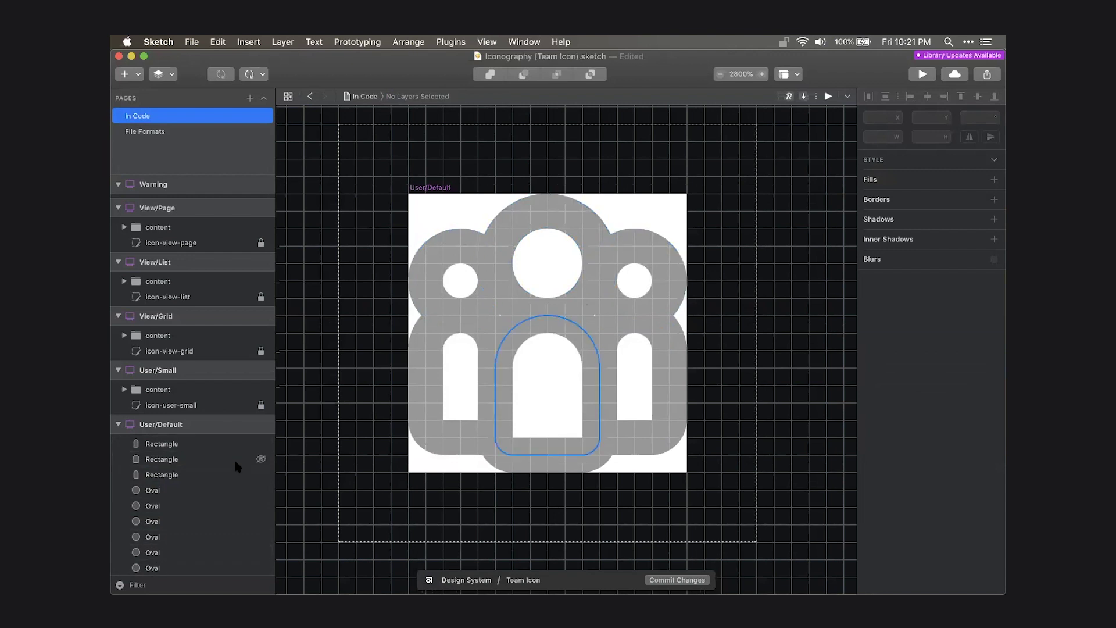
# Select the three rectangle and six oval layers that make up the team icon.
pyautogui.scroll(-3, 233, 457)
pyautogui.click(152, 369)
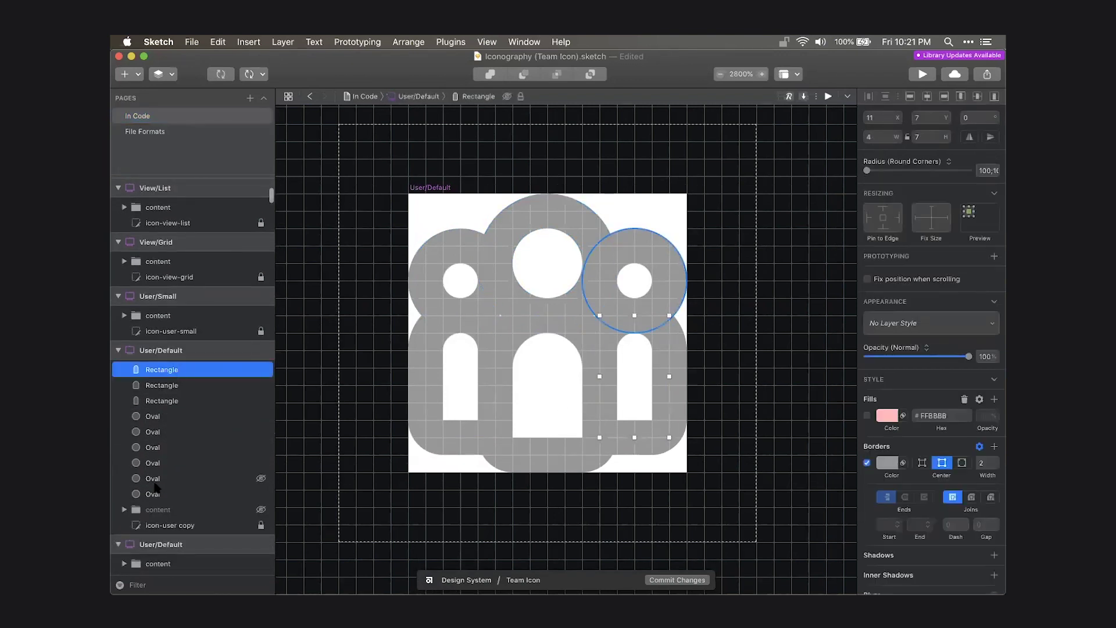
pyautogui.keyDown('shift'); pyautogui.click(155, 494); pyautogui.keyUp('shift')
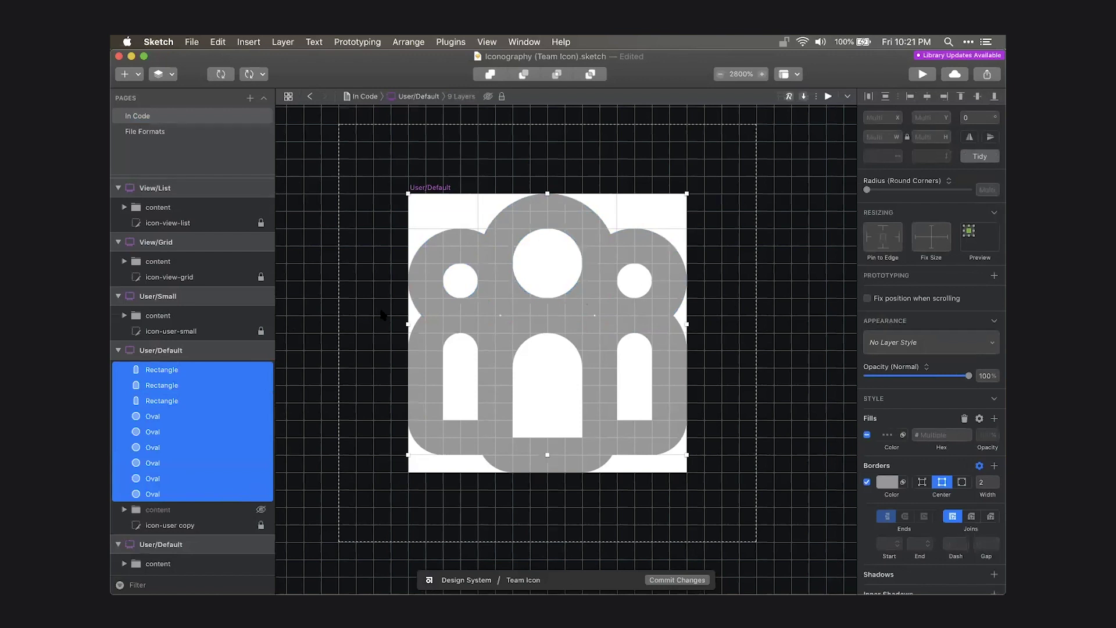
# Inspect the Code icon's combined Color shape and the path layers inside it.
pyautogui.press('pageup')
pyautogui.click(553, 299)
pyautogui.scroll(-5, 231, 430)
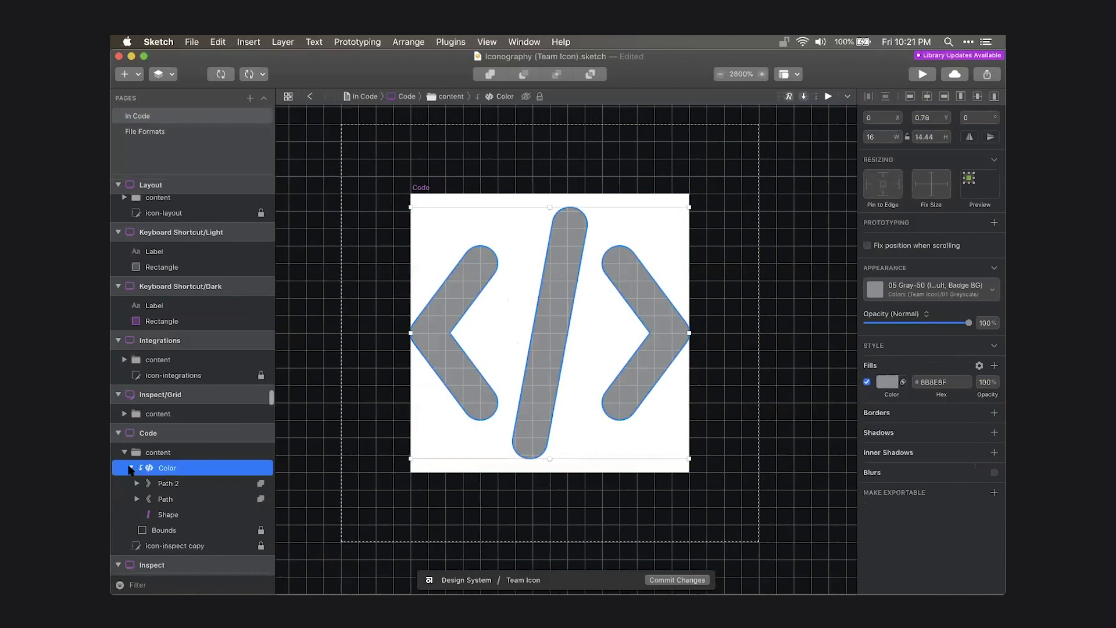
pyautogui.click(131, 468)
pyautogui.click(130, 468)
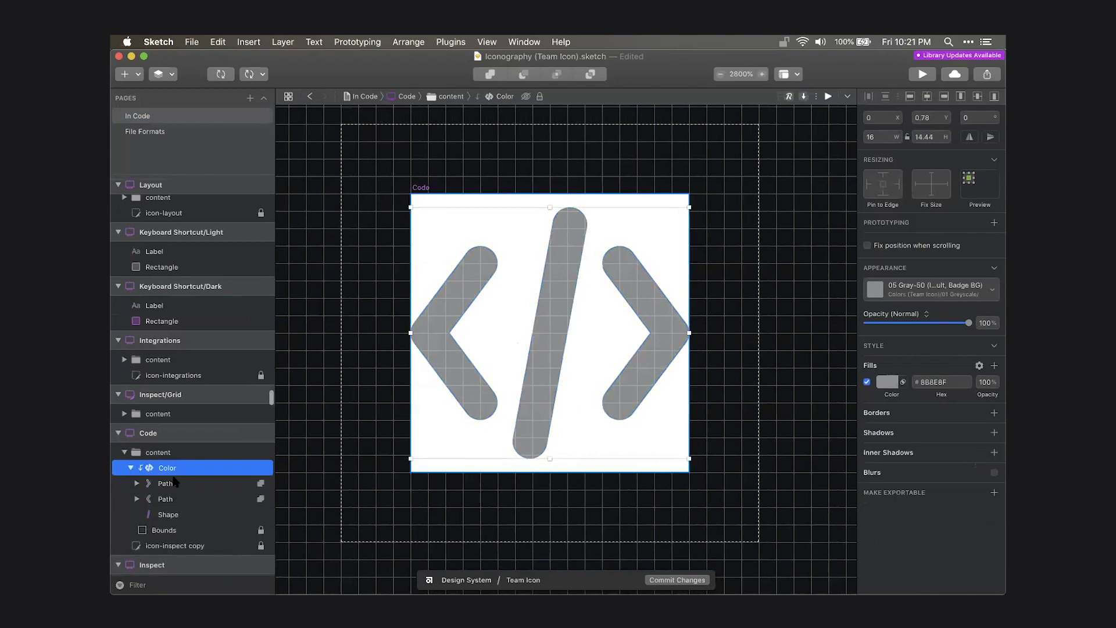
pyautogui.click(130, 469)
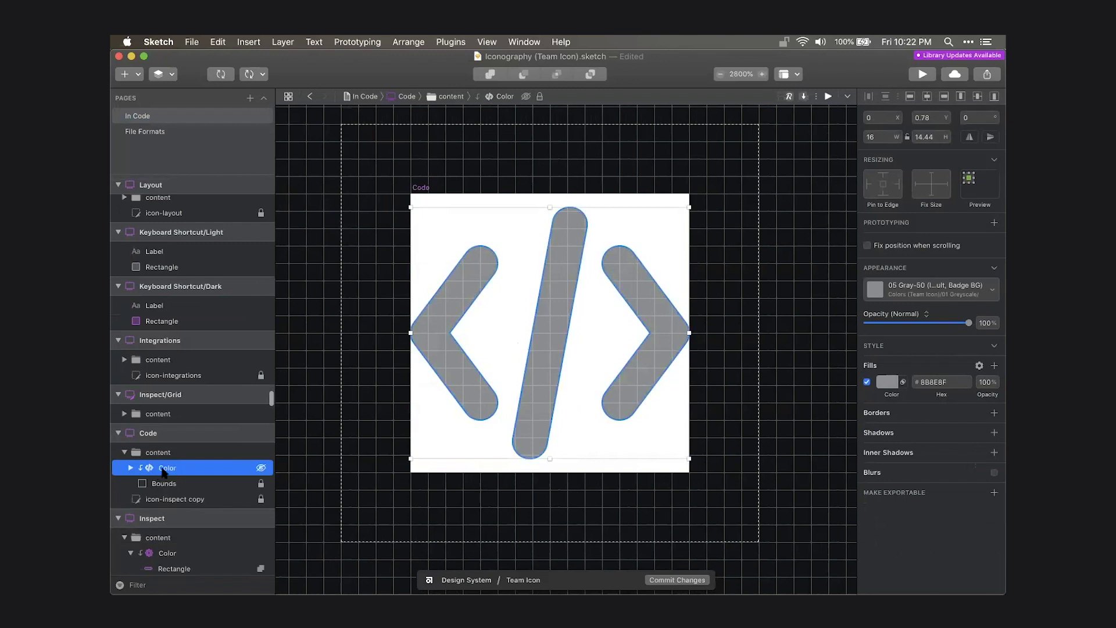
# Review the greyscale and Colors (Team Icon) library layer styles available for the Code icon's Color shape.
pyautogui.click(912, 288)
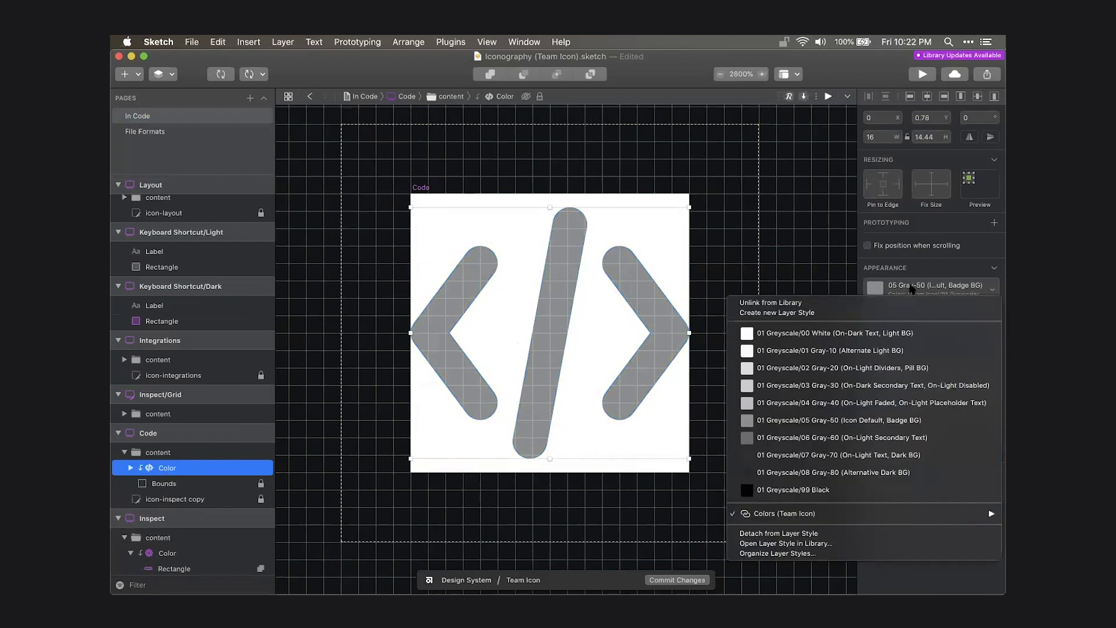
pyautogui.moveTo(808, 511)
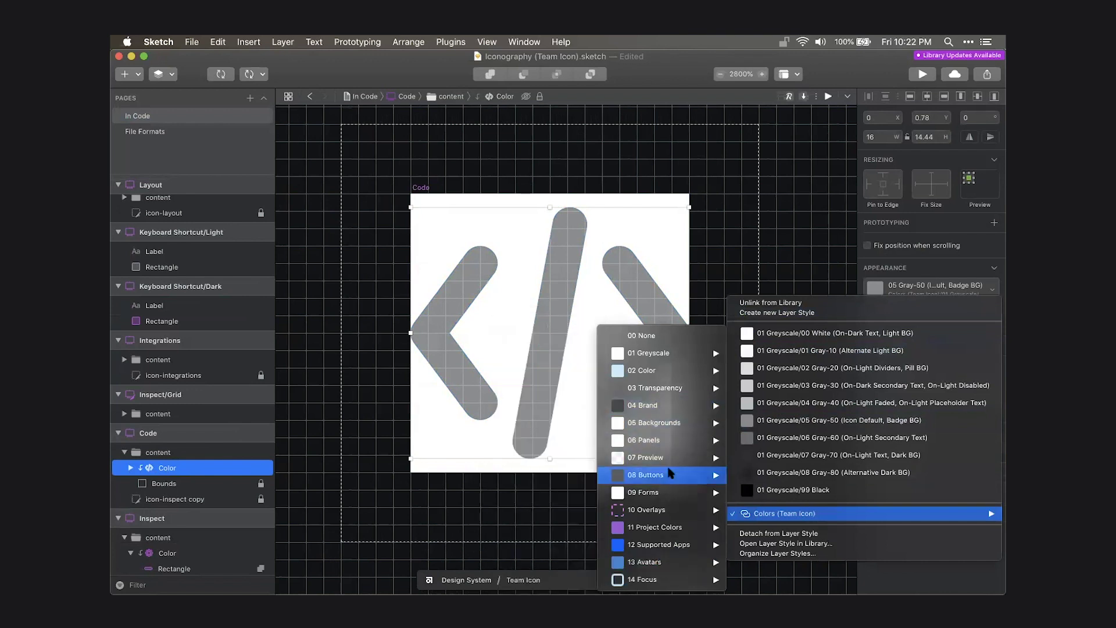
pyautogui.click(916, 420)
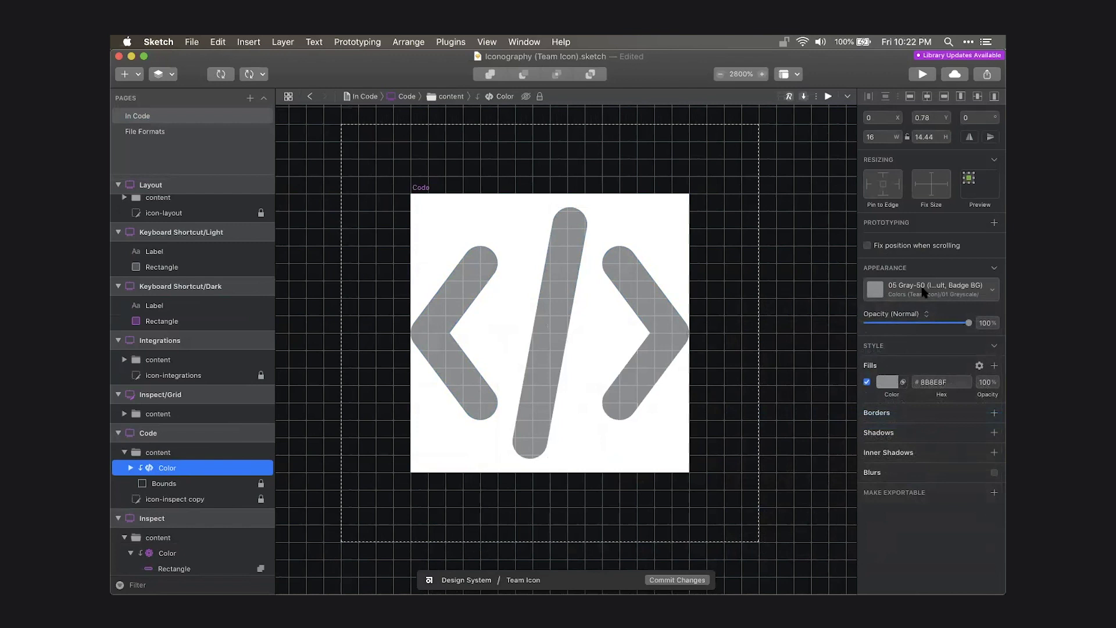
pyautogui.click(777, 286)
pyautogui.click(637, 288)
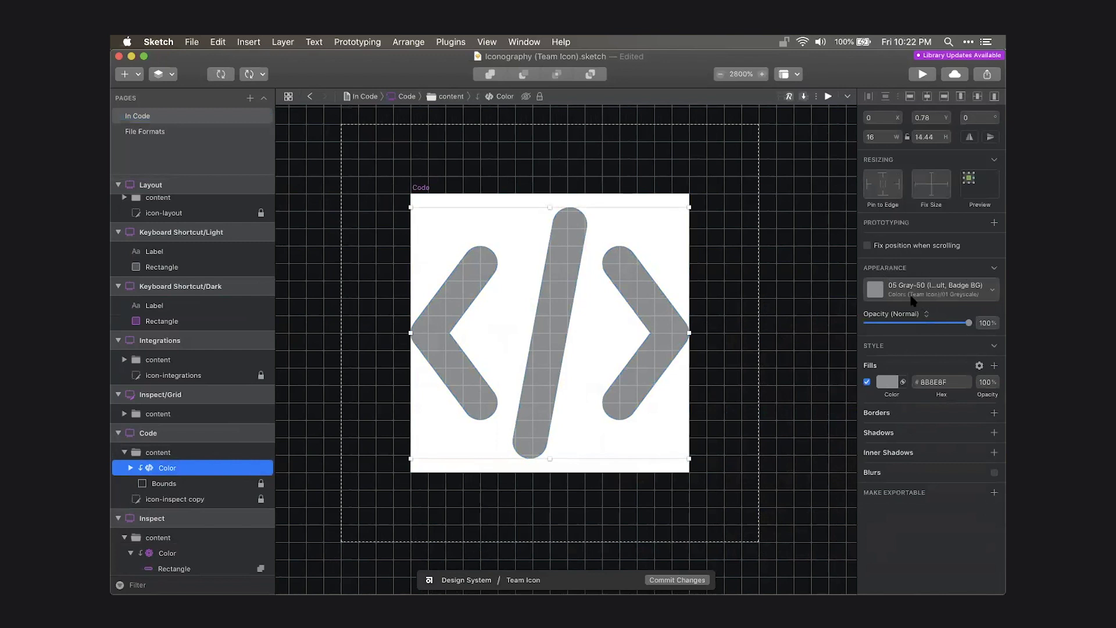
pyautogui.click(768, 267)
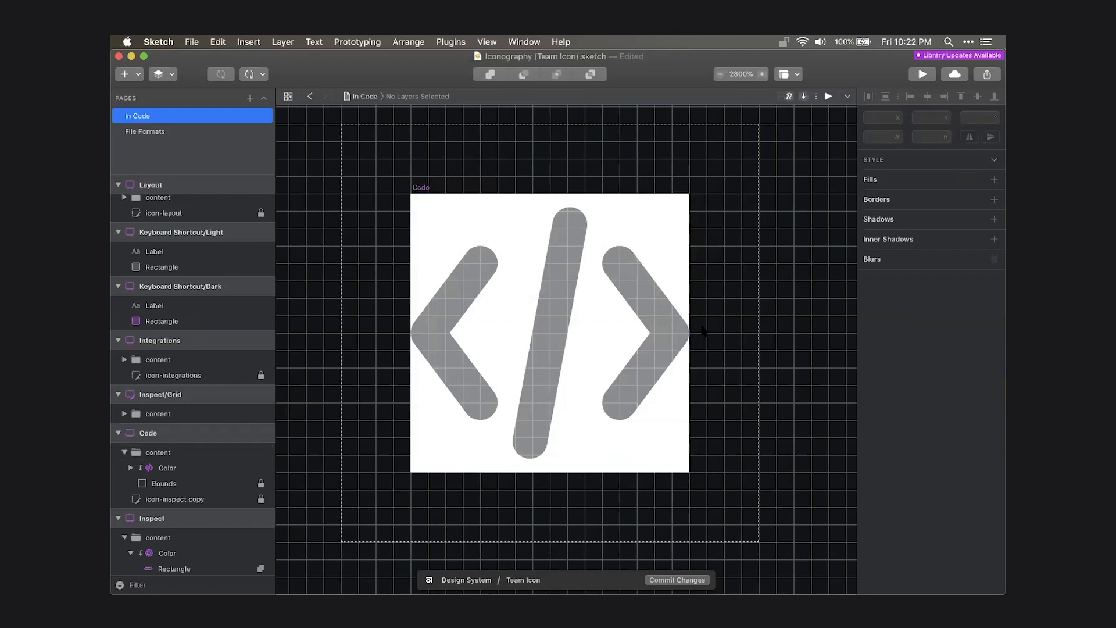
# Insert the Button/Primary/Icon symbol from the Form Elements (Team Icon) library above the Code icon.
pyautogui.press('super+minus')
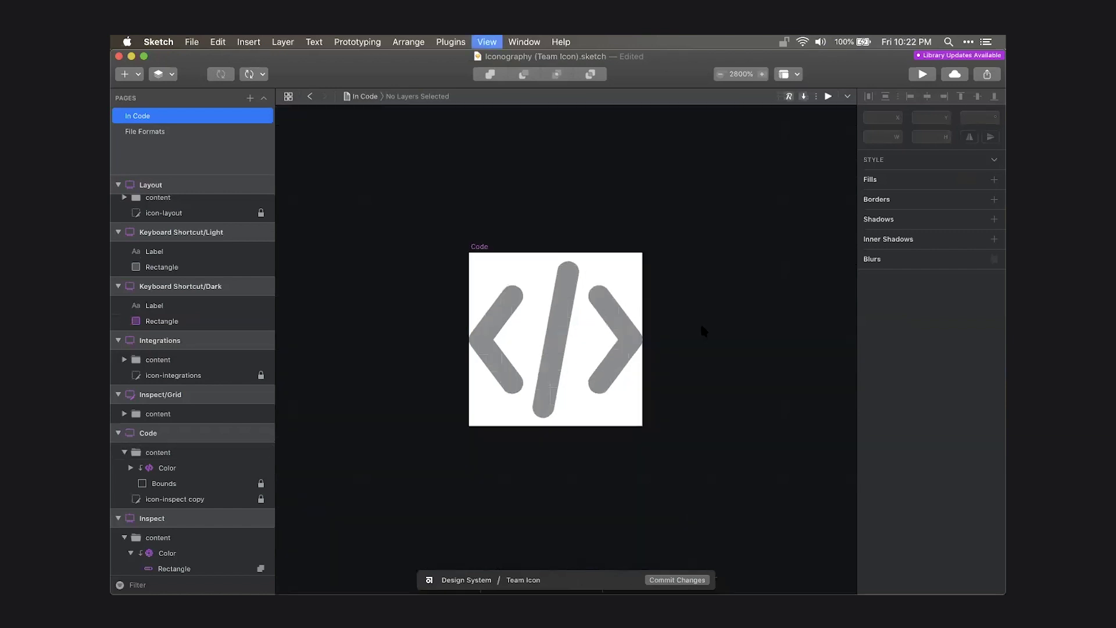
pyautogui.press('super+minus')
pyautogui.press('super+apostrophe')
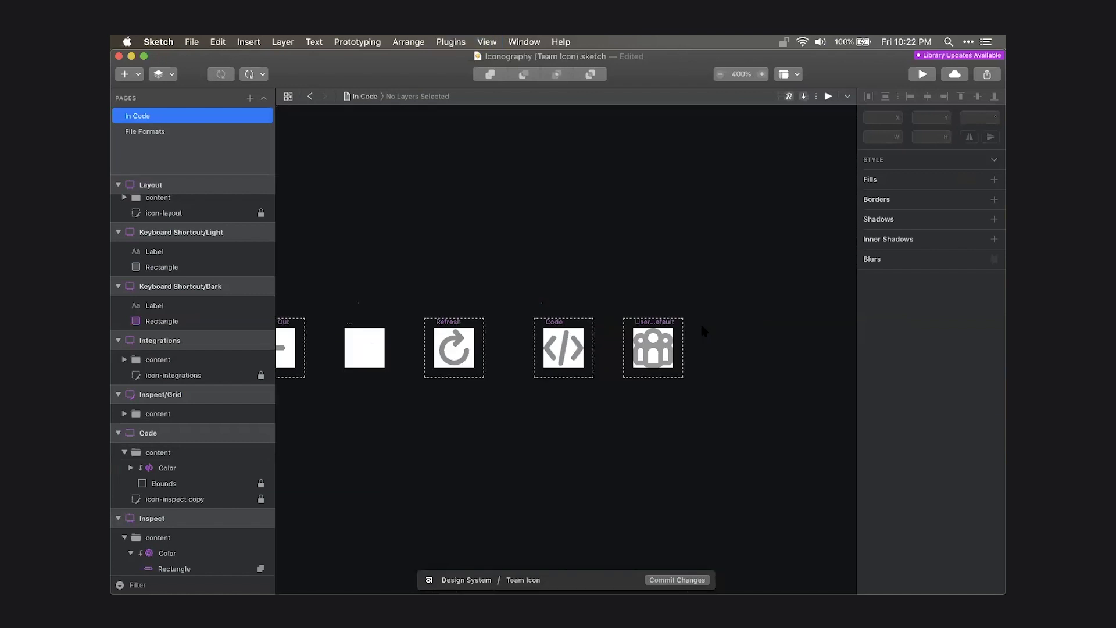
pyautogui.write('butto')
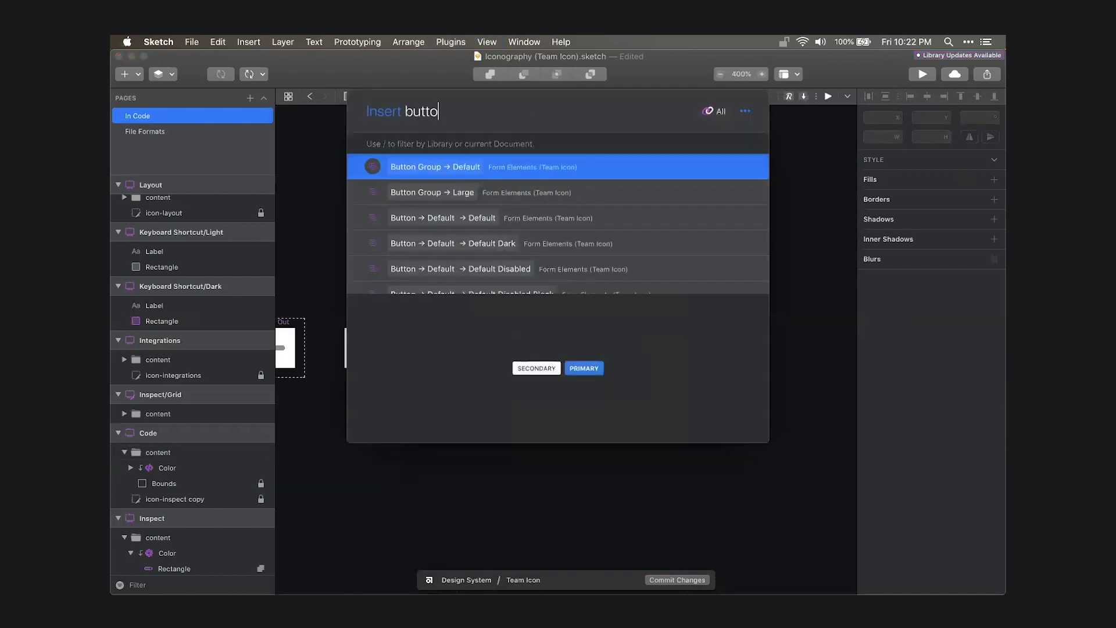
pyautogui.write(' prim')
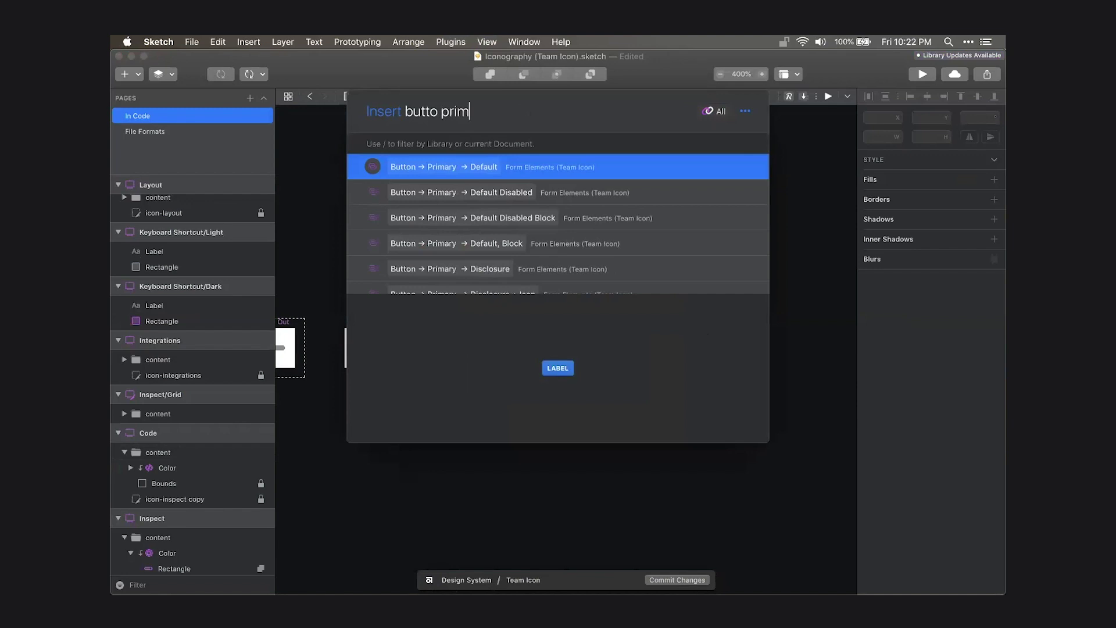
pyautogui.write(' ico')
pyautogui.press('Down')
pyautogui.press('Down')
pyautogui.press('Down')
pyautogui.press('Down')
pyautogui.press('Down')
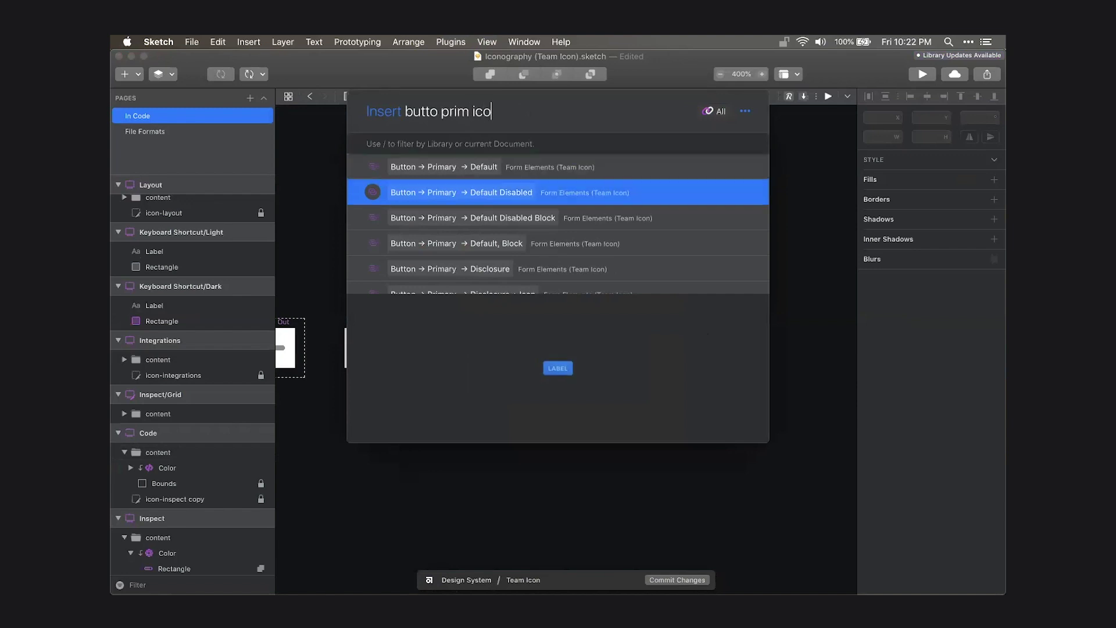
pyautogui.press('Up')
pyautogui.press('Up')
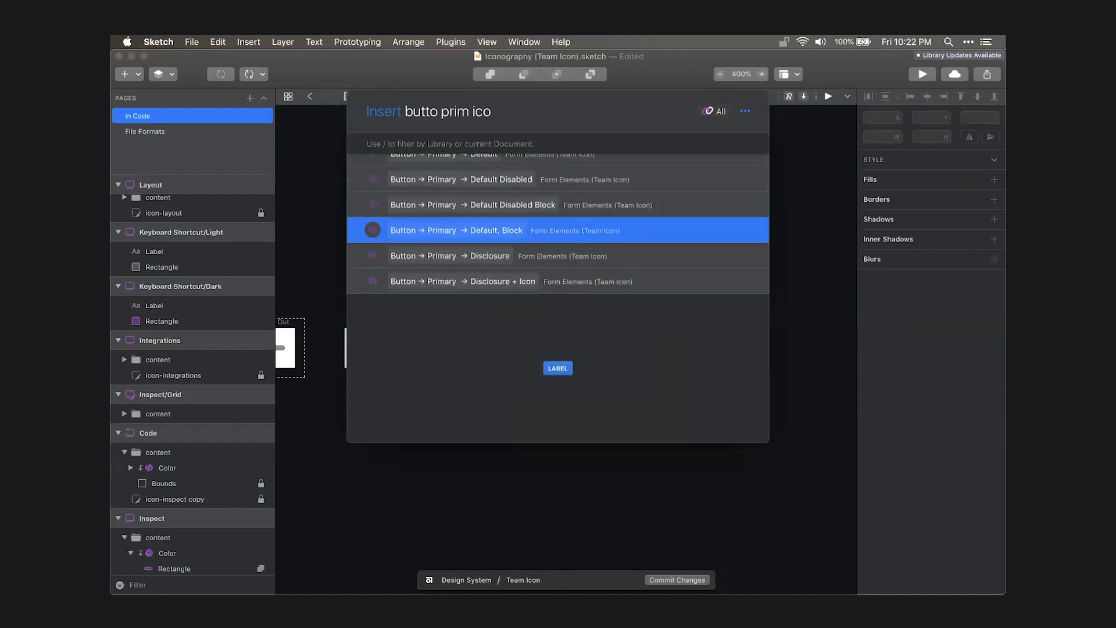
pyautogui.press('Down')
pyautogui.press('Down')
pyautogui.press('Down')
pyautogui.press('Return')
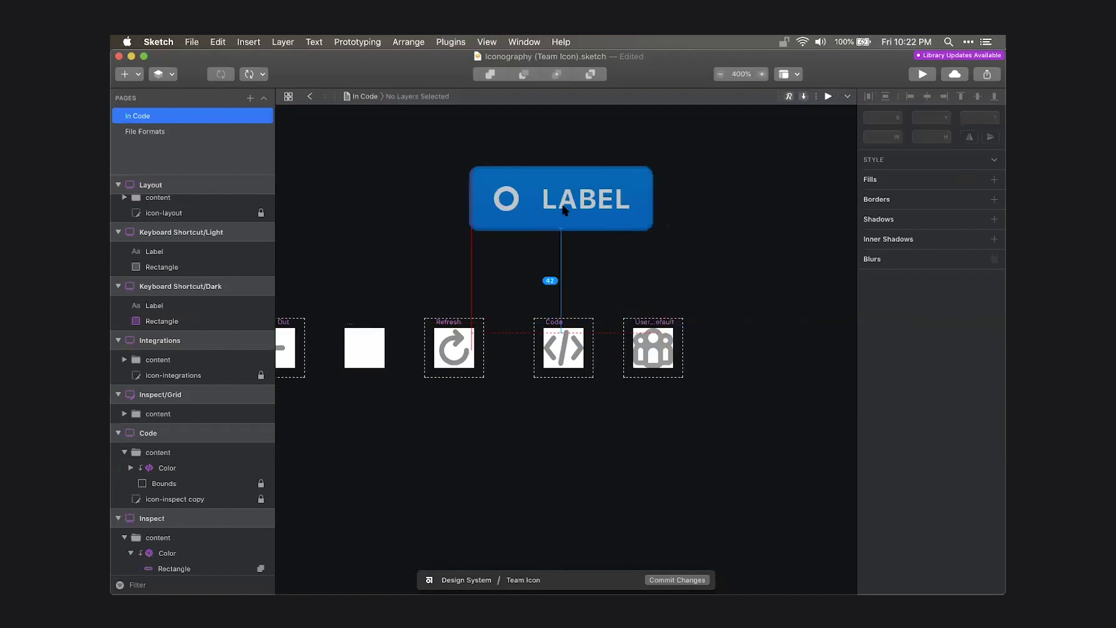
pyautogui.click(568, 221)
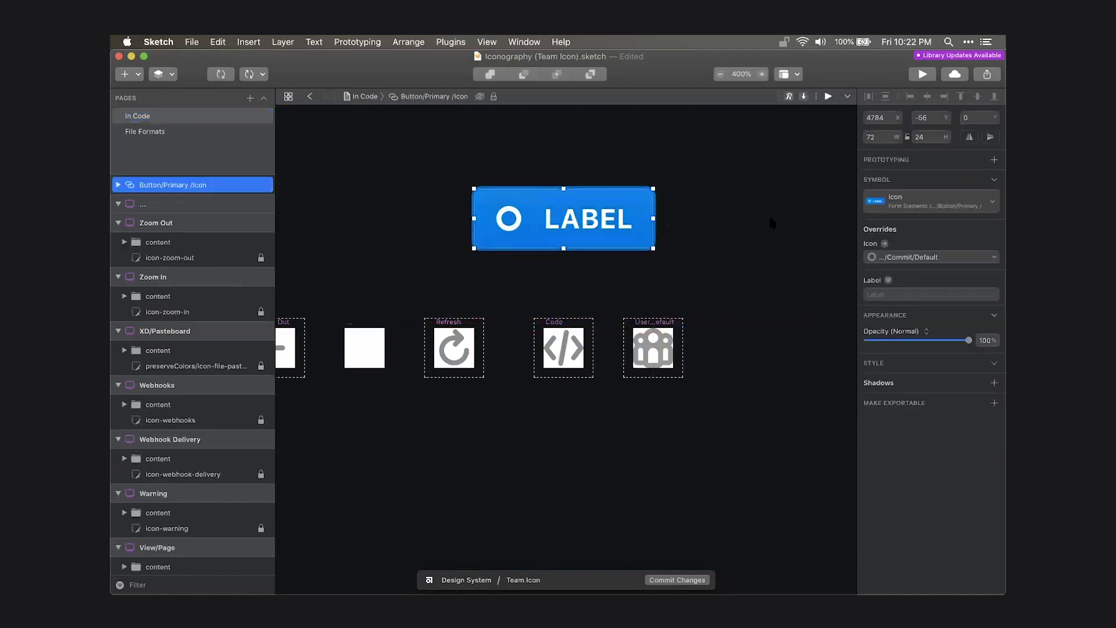
# Override the button instance's label with "Activate" and its icon with the Measure symbol.
pyautogui.click(895, 294)
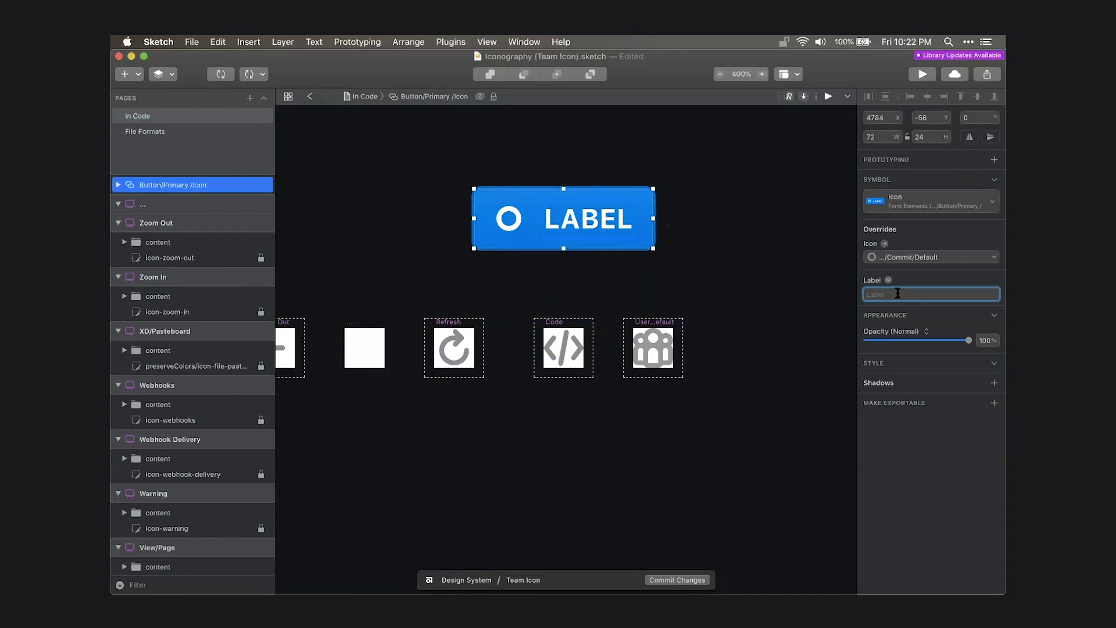
pyautogui.write('Activate')
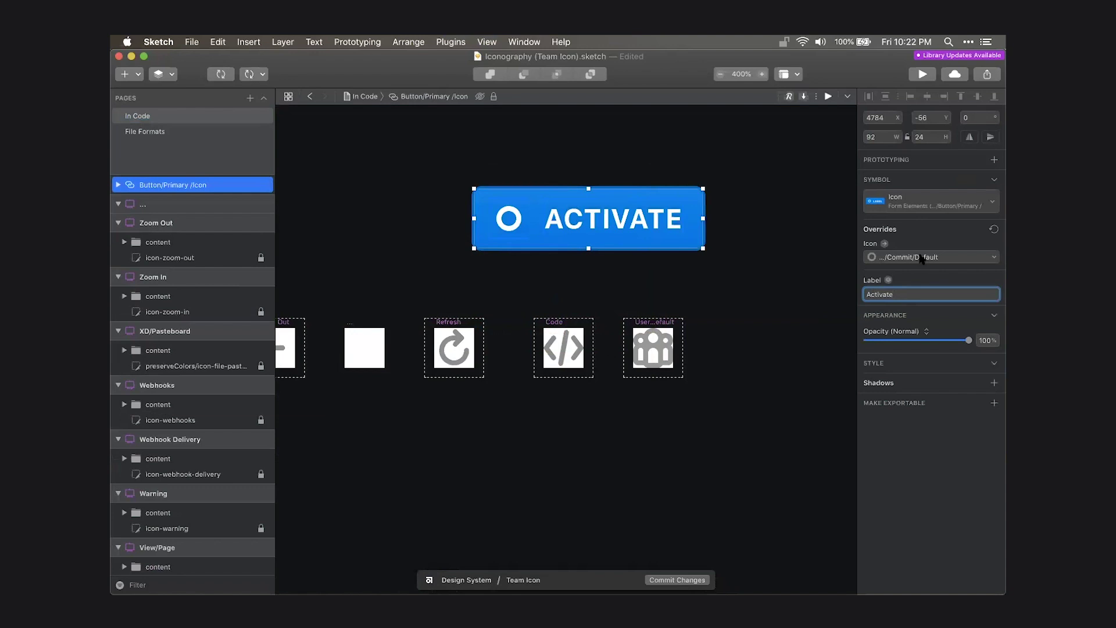
pyautogui.click(921, 258)
pyautogui.scroll(-5, 907, 393)
pyautogui.moveTo(893, 566)
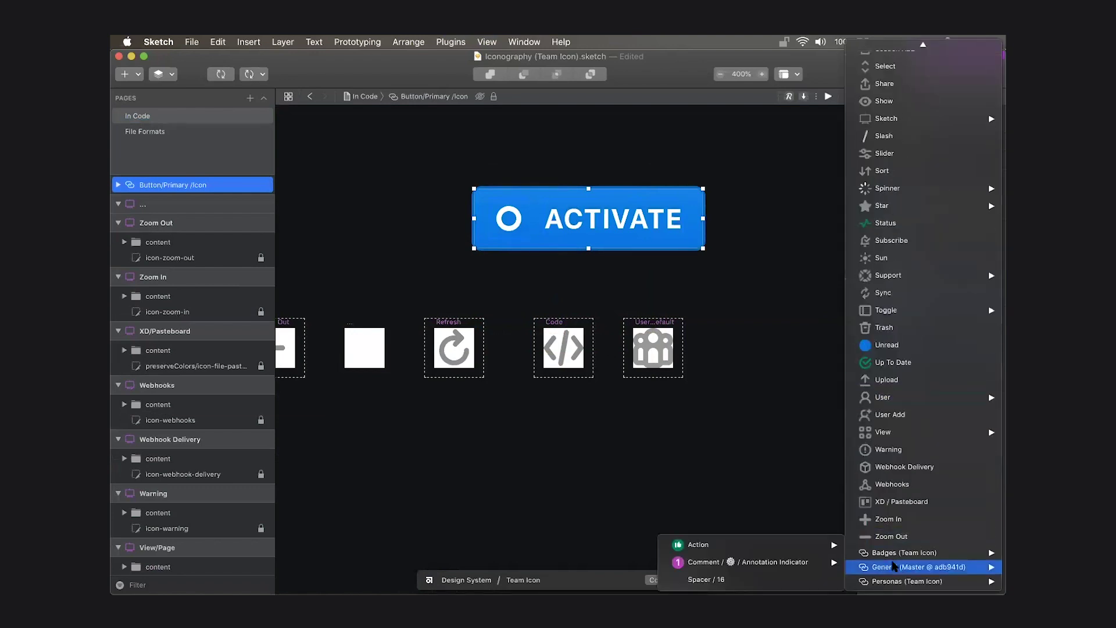
pyautogui.scroll(10, 909, 482)
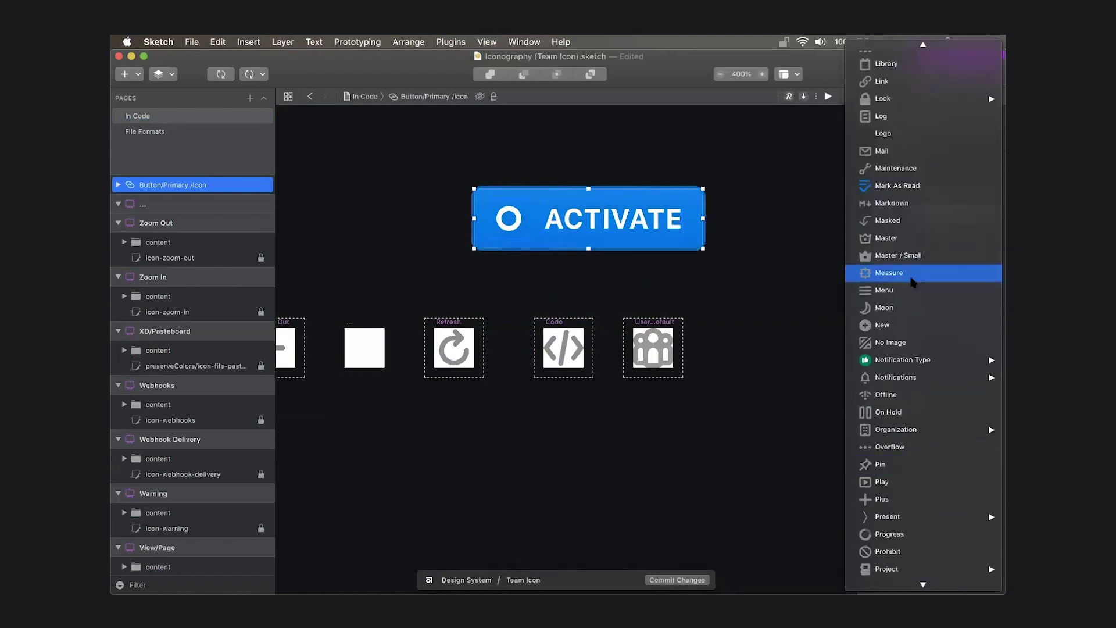
pyautogui.scroll(3, 911, 343)
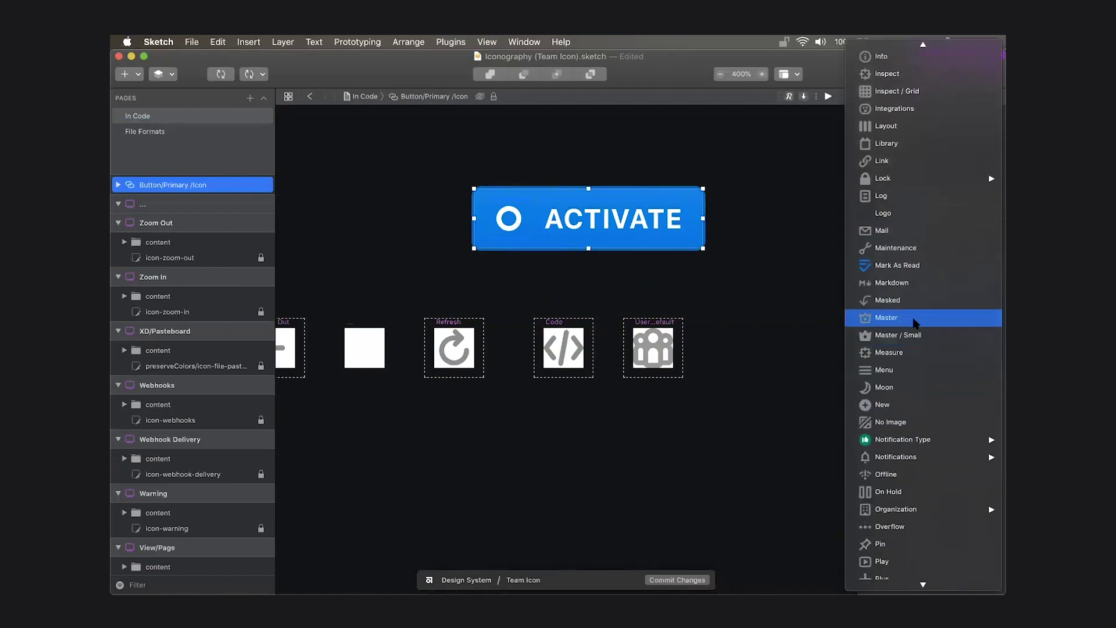
pyautogui.click(906, 352)
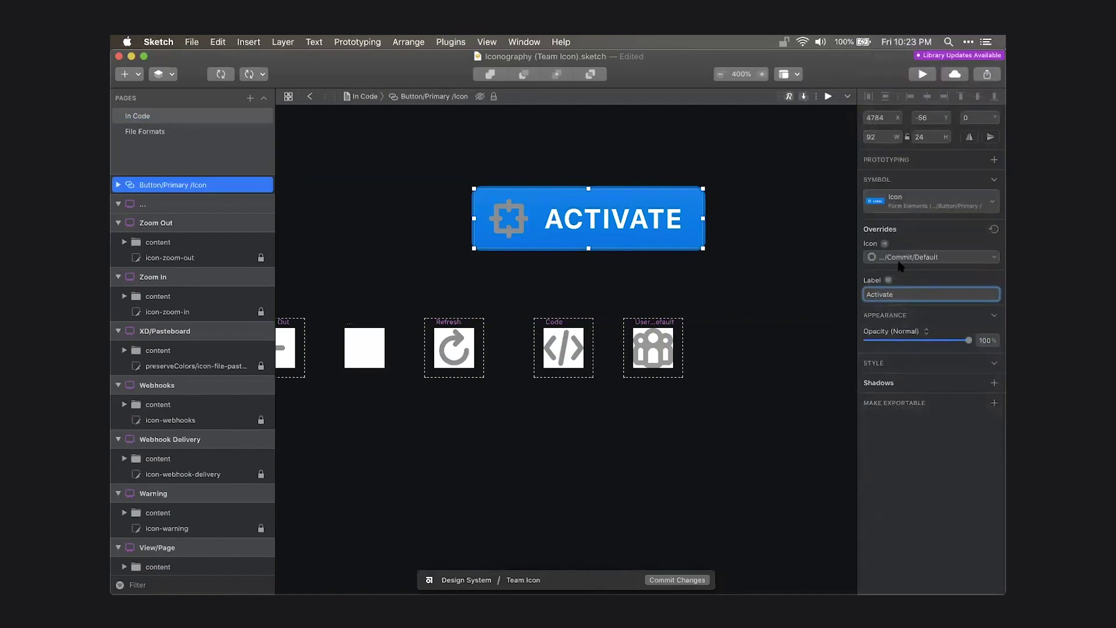
# Set the button's icon color override to the greyscale style 00 White (On-Dark Text, Light BG).
pyautogui.click(814, 247)
pyautogui.click(654, 219)
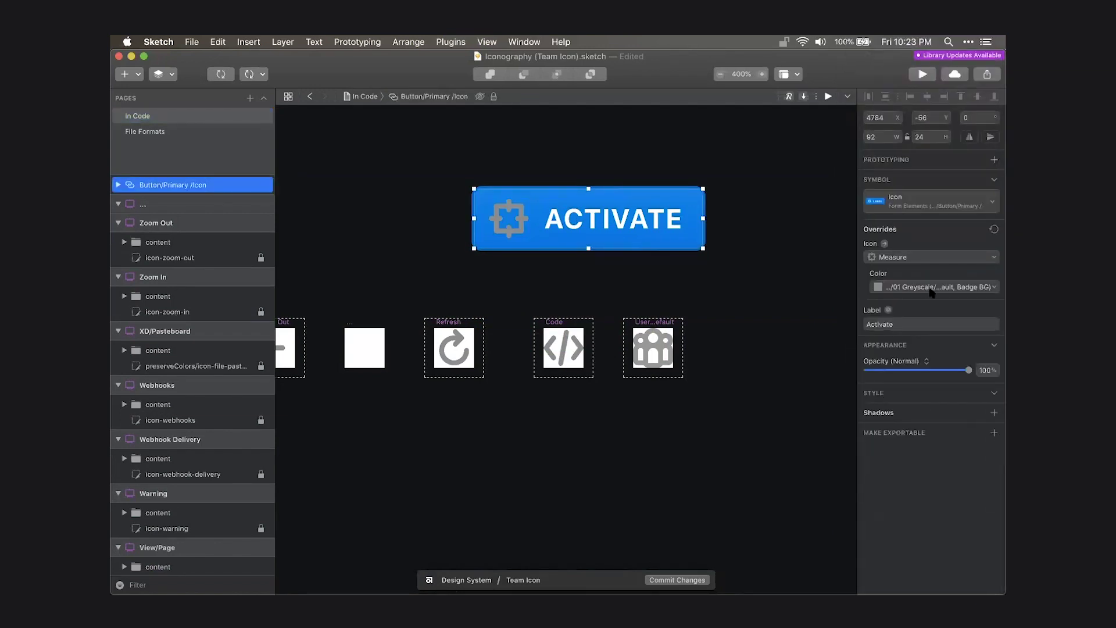
pyautogui.click(931, 288)
pyautogui.click(951, 288)
pyautogui.moveTo(939, 303)
pyautogui.moveTo(819, 321)
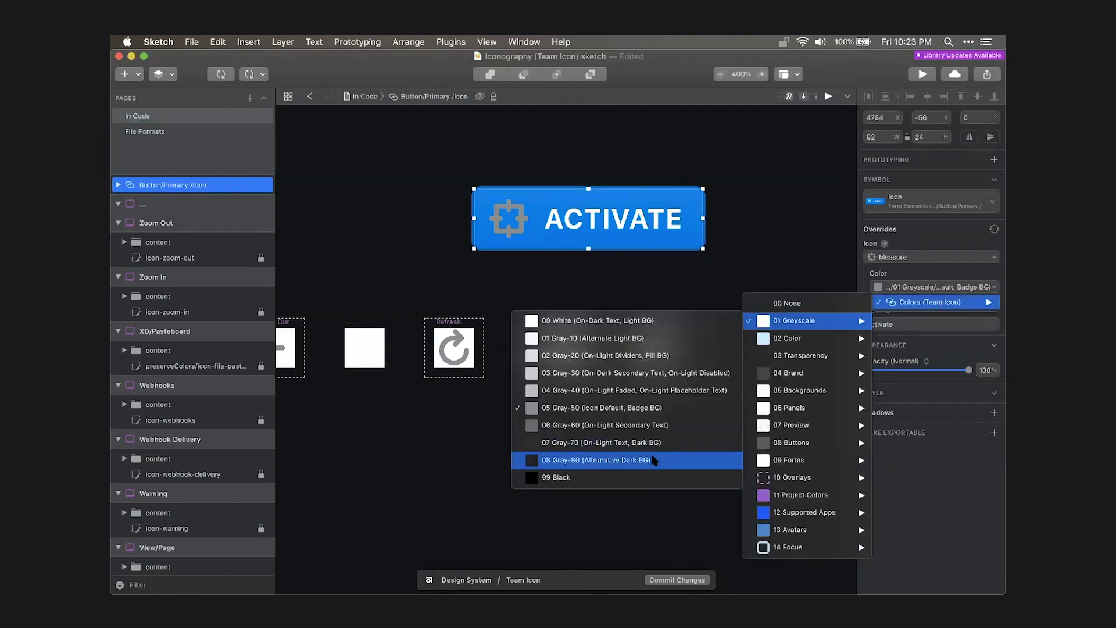
pyautogui.click(665, 321)
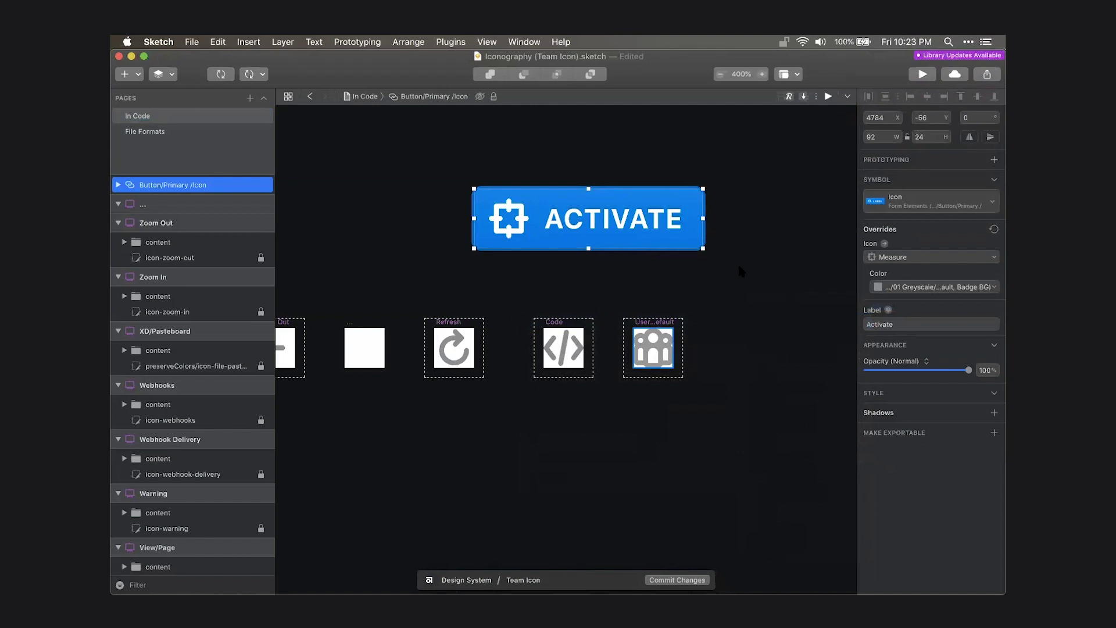
pyautogui.click(740, 284)
pyautogui.click(499, 203)
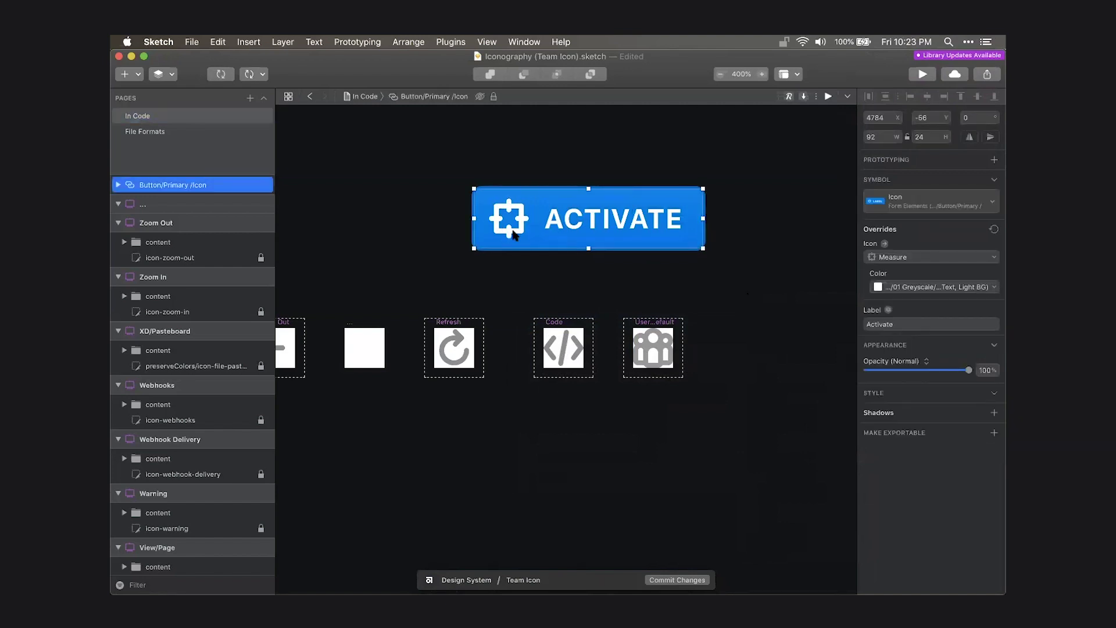
pyautogui.click(707, 277)
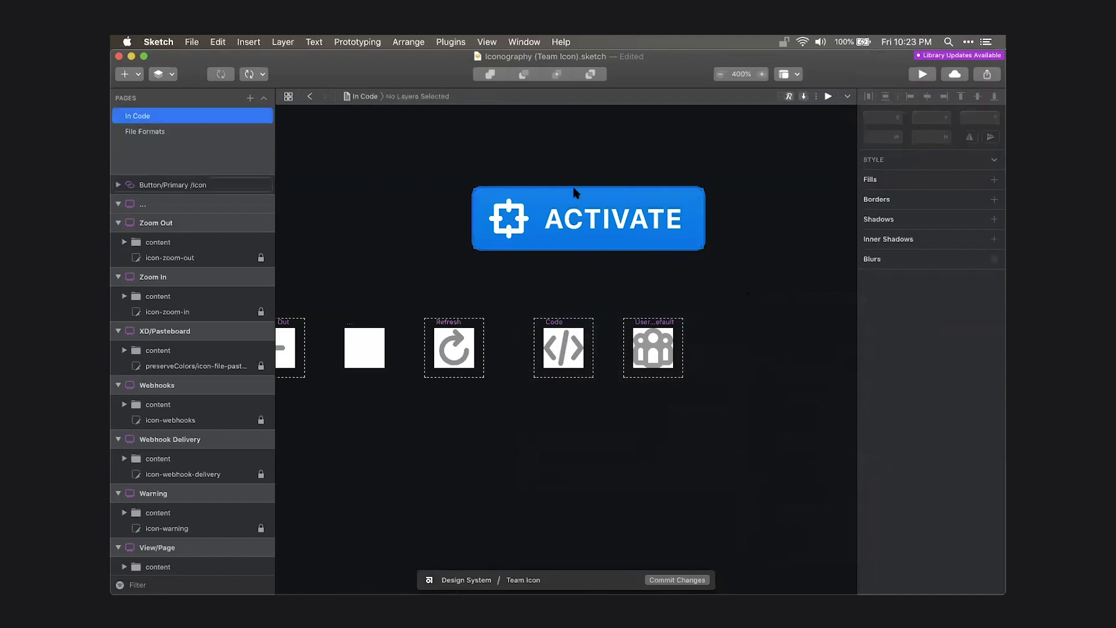
# Swap the Activate button's symbol for the Destructive button's Icon variant from the Form Elements (Team Icon) library.
pyautogui.click(587, 243)
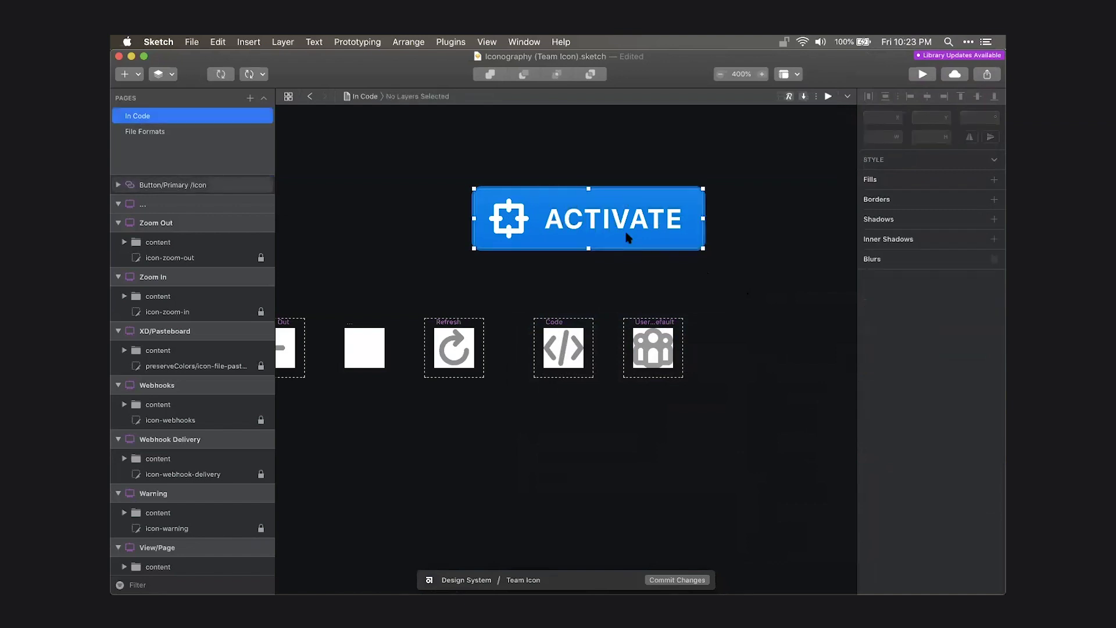
pyautogui.click(921, 203)
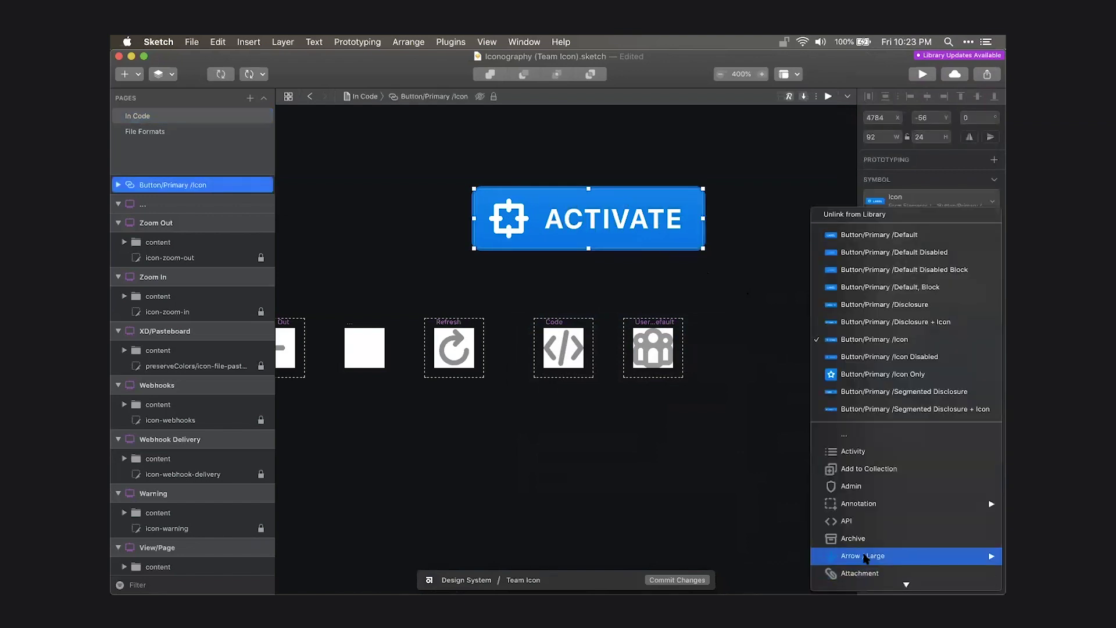
pyautogui.scroll(-15, 867, 549)
pyautogui.moveTo(871, 445)
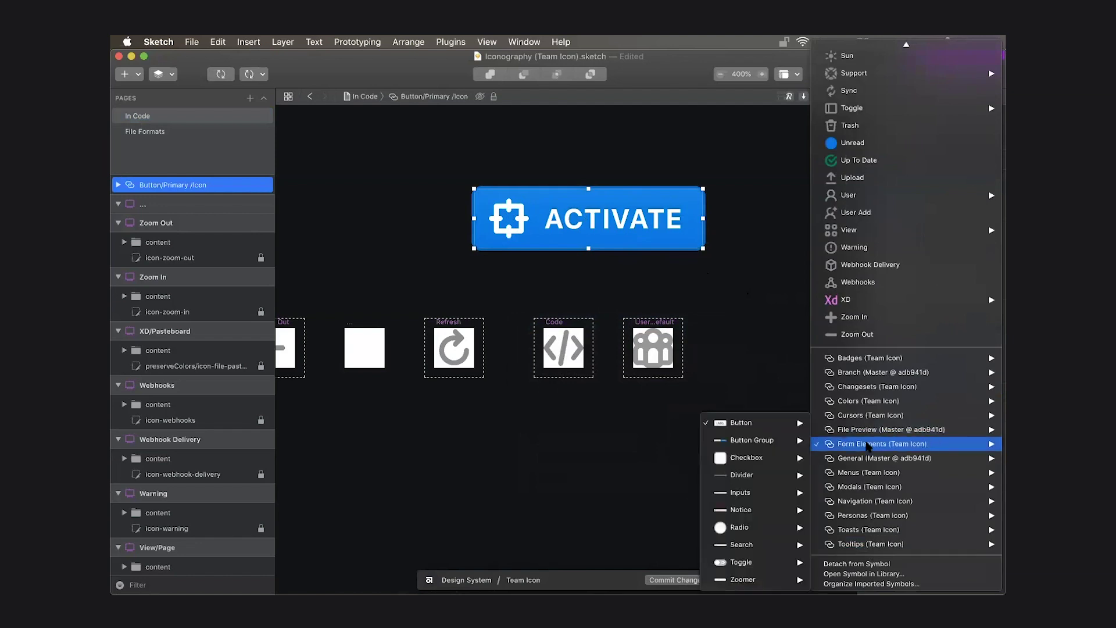
pyautogui.moveTo(751, 427)
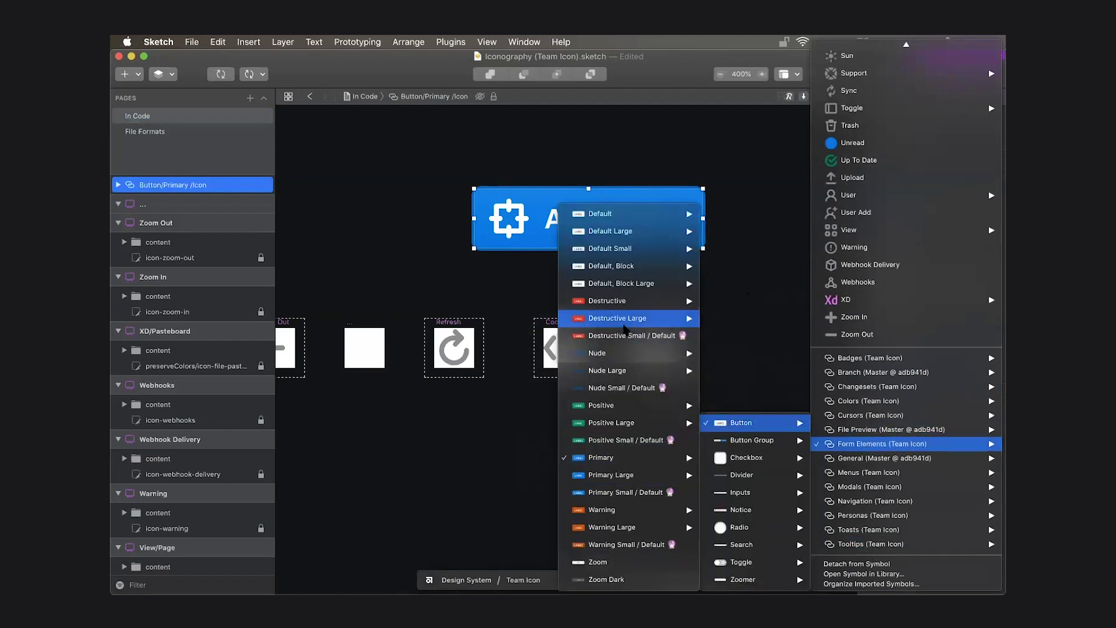
pyautogui.moveTo(631, 306)
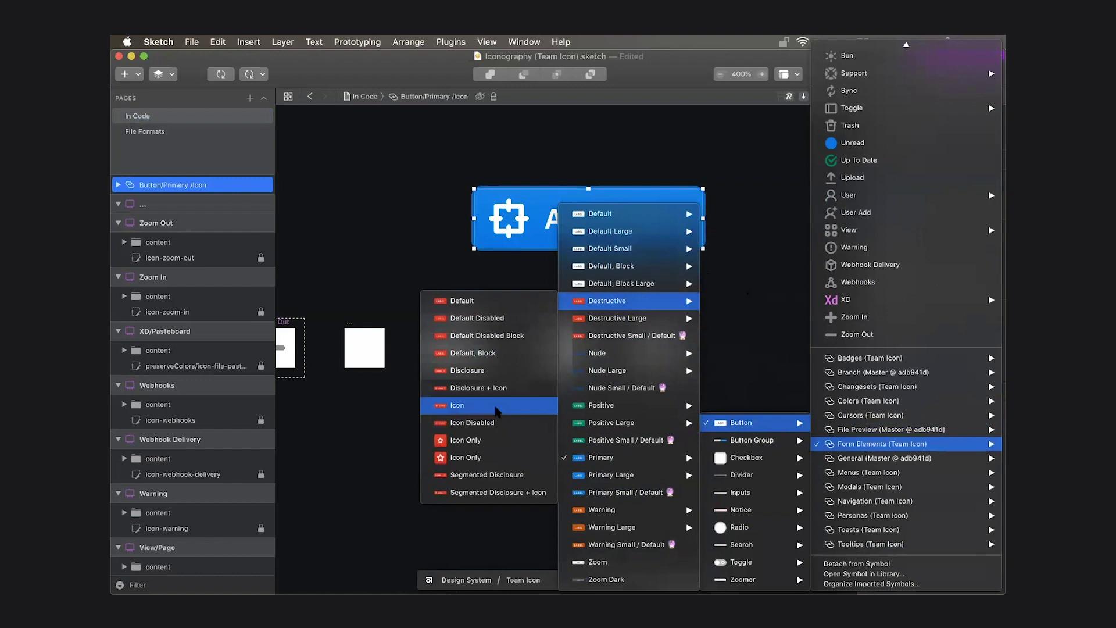
pyautogui.click(497, 407)
pyautogui.click(762, 299)
pyautogui.click(612, 241)
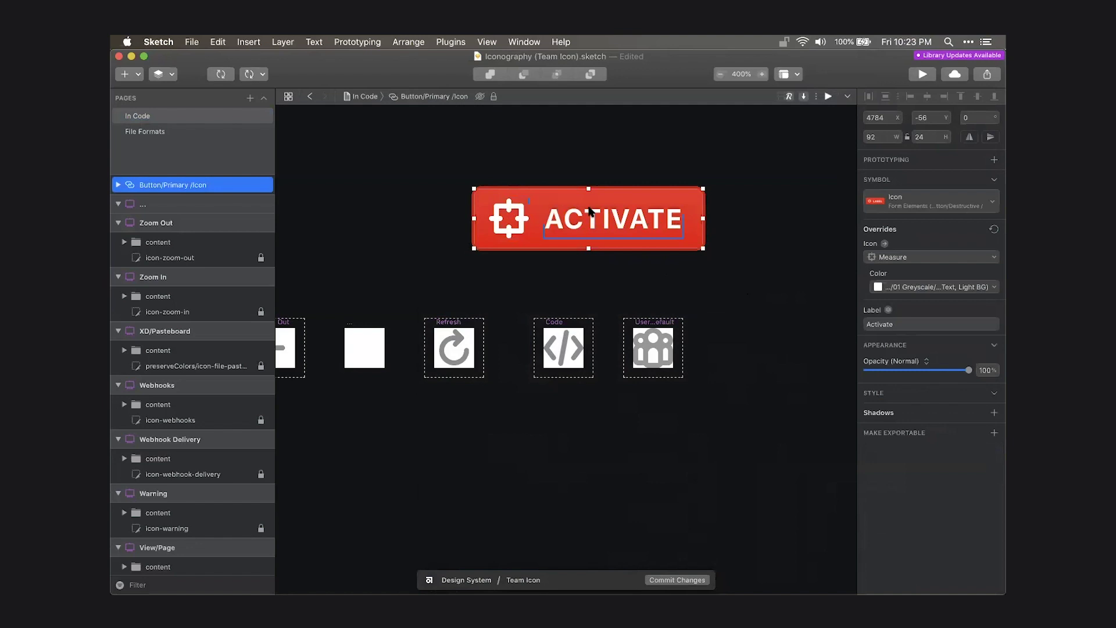
# Delete the Activate button instance above the Code icon.
pyautogui.click(505, 270)
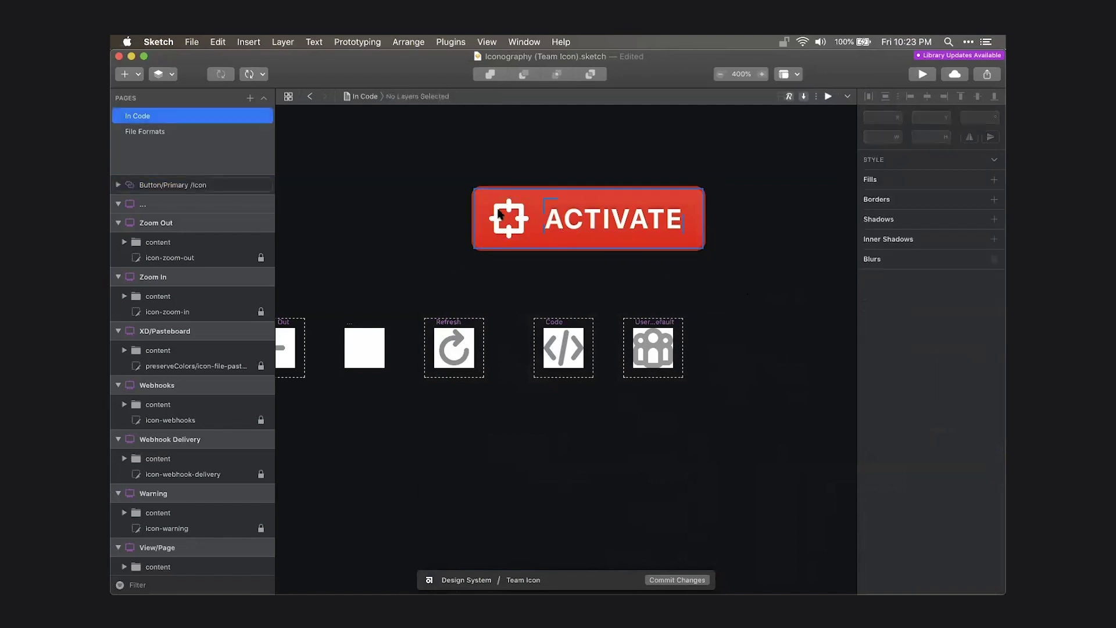
pyautogui.click(625, 241)
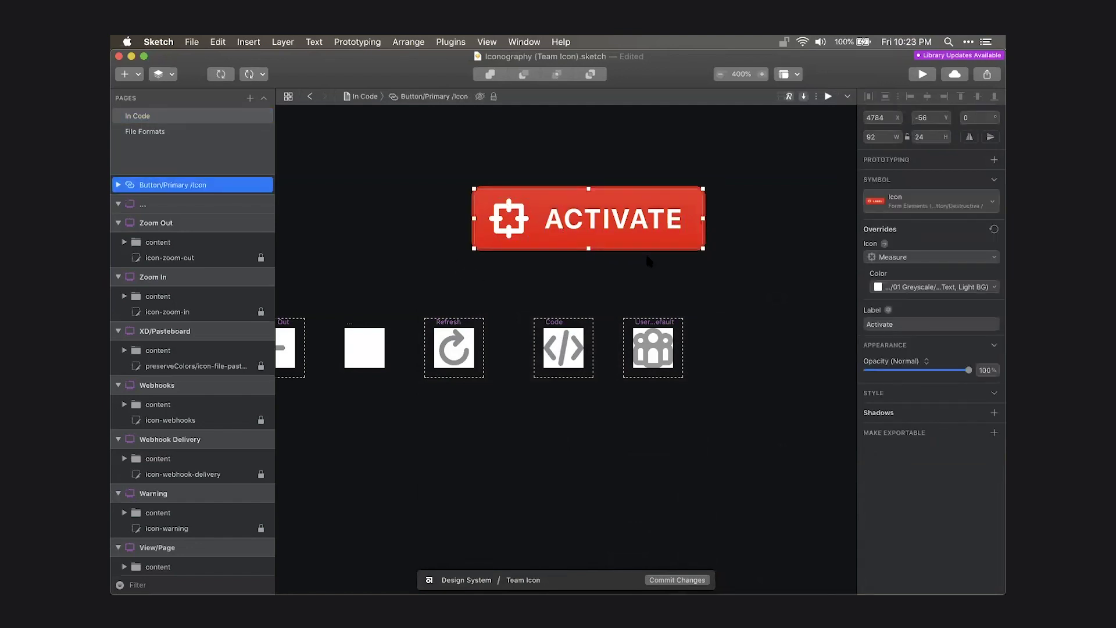
pyautogui.click(723, 257)
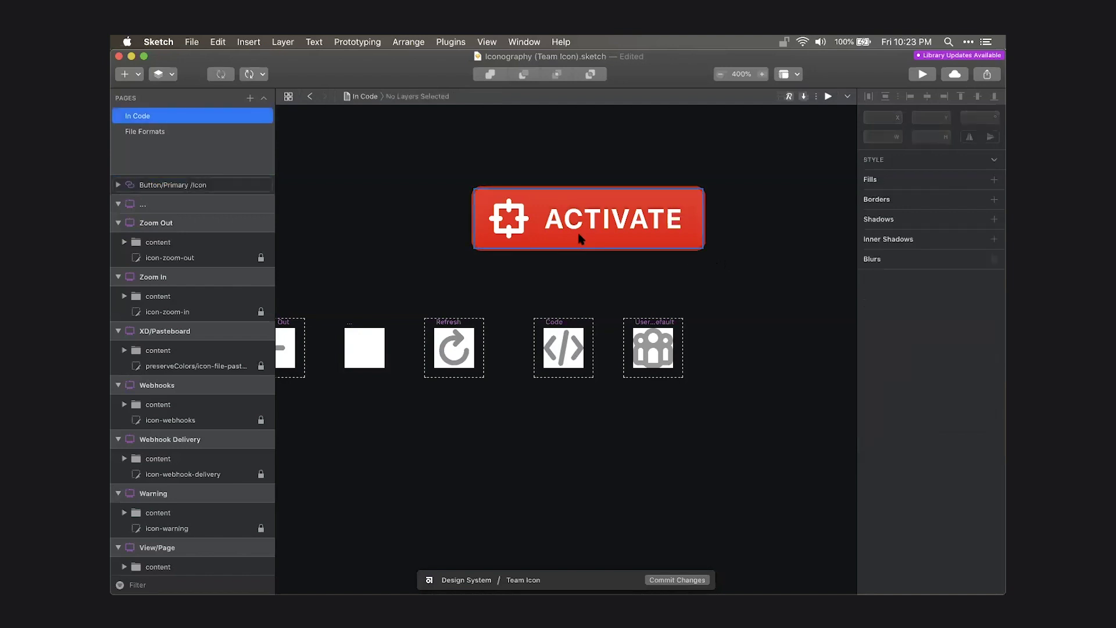
pyautogui.click(609, 249)
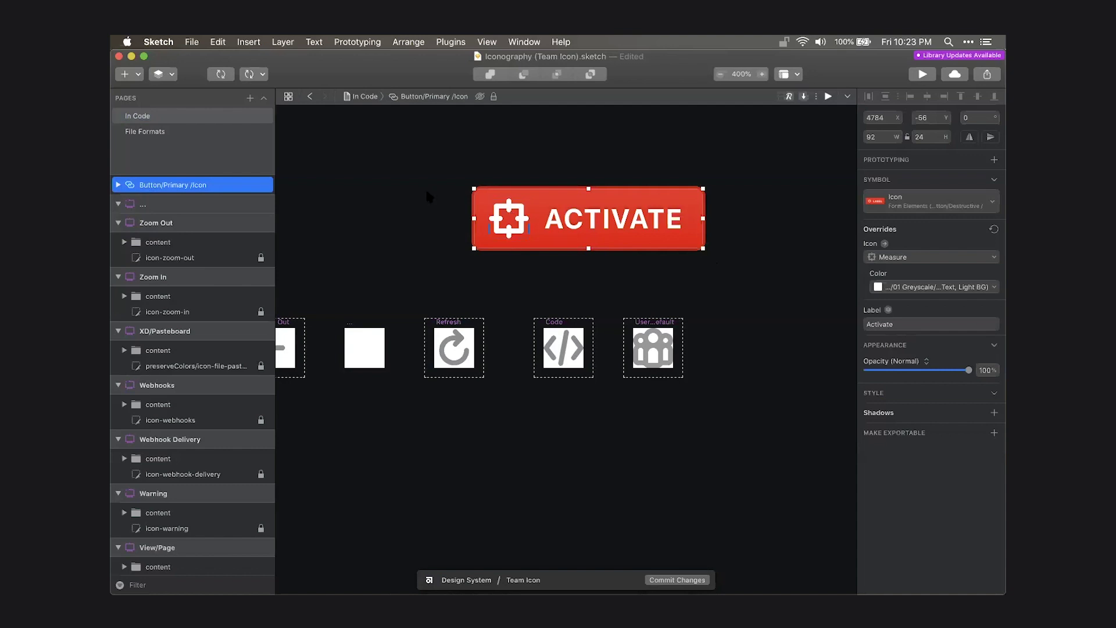
pyautogui.click(597, 266)
pyautogui.click(597, 248)
pyautogui.press('super+s')
pyautogui.press('Delete')
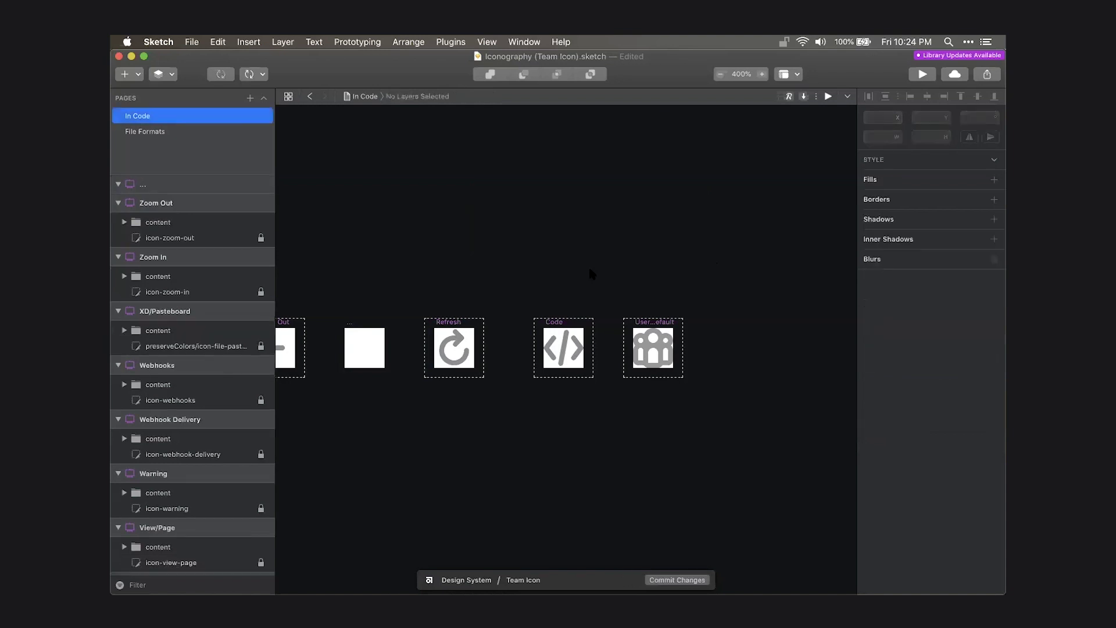
# Combine the three large outer head ovals of the team icon into one shape with Union.
pyautogui.hscroll(2, 616, 325)
pyautogui.scroll(3, 624, 350)
pyautogui.scroll(5, 624, 351)
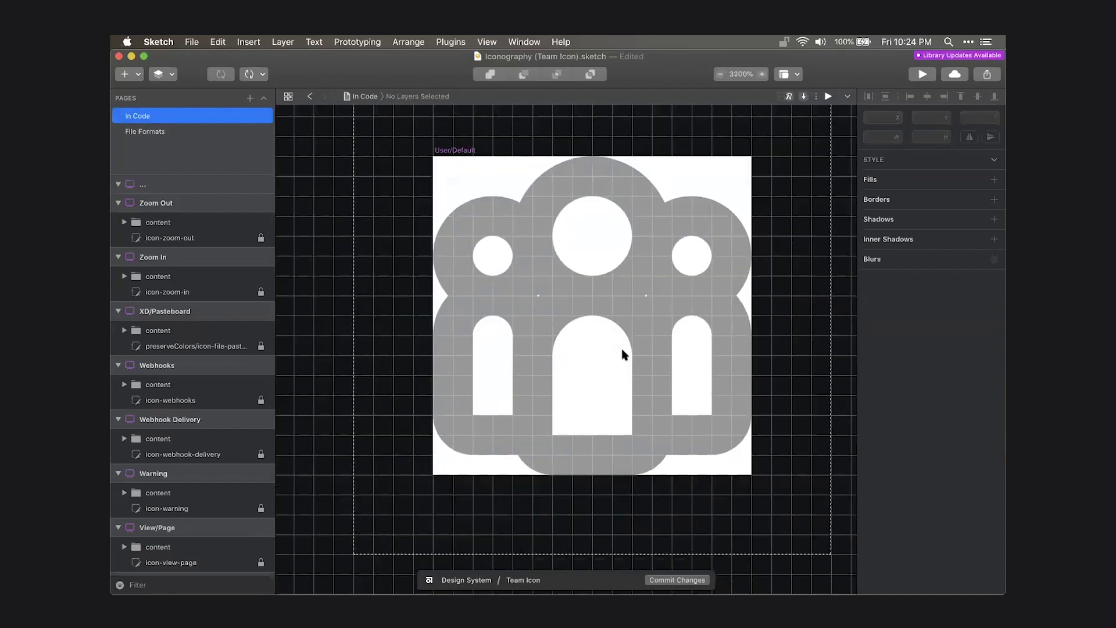
pyautogui.click(538, 343)
pyautogui.click(715, 262)
pyautogui.keyDown('shift'); pyautogui.click(707, 266); pyautogui.keyUp('shift')
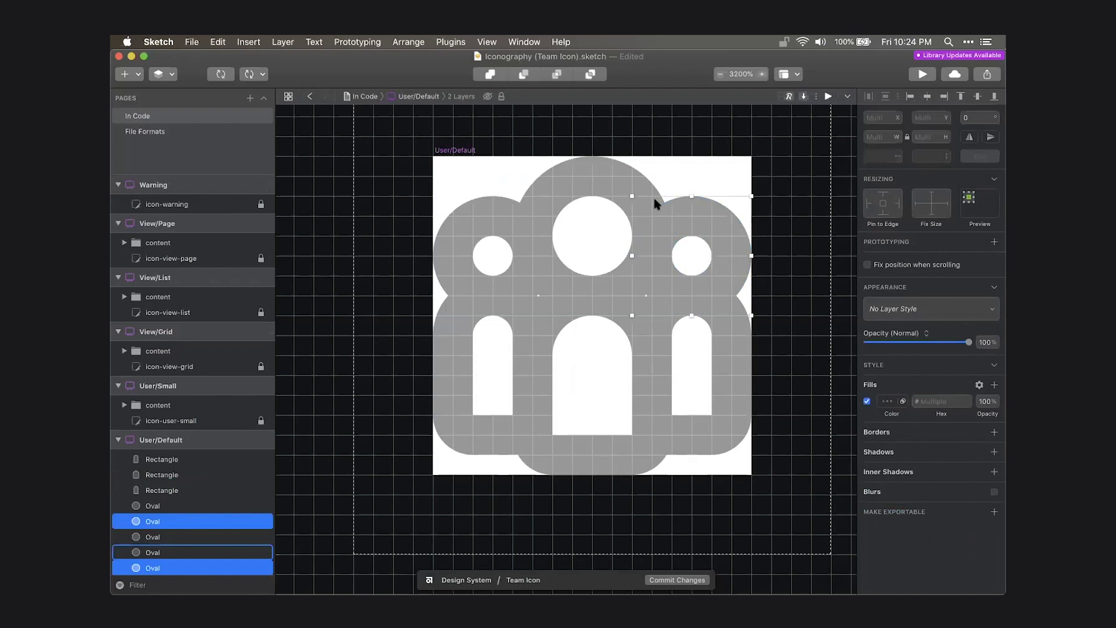
pyautogui.press('Escape')
pyautogui.click(708, 216)
pyautogui.keyDown('shift'); pyautogui.click(628, 174); pyautogui.keyUp('shift')
pyautogui.keyDown('shift'); pyautogui.click(499, 206); pyautogui.keyUp('shift')
pyautogui.click(490, 247)
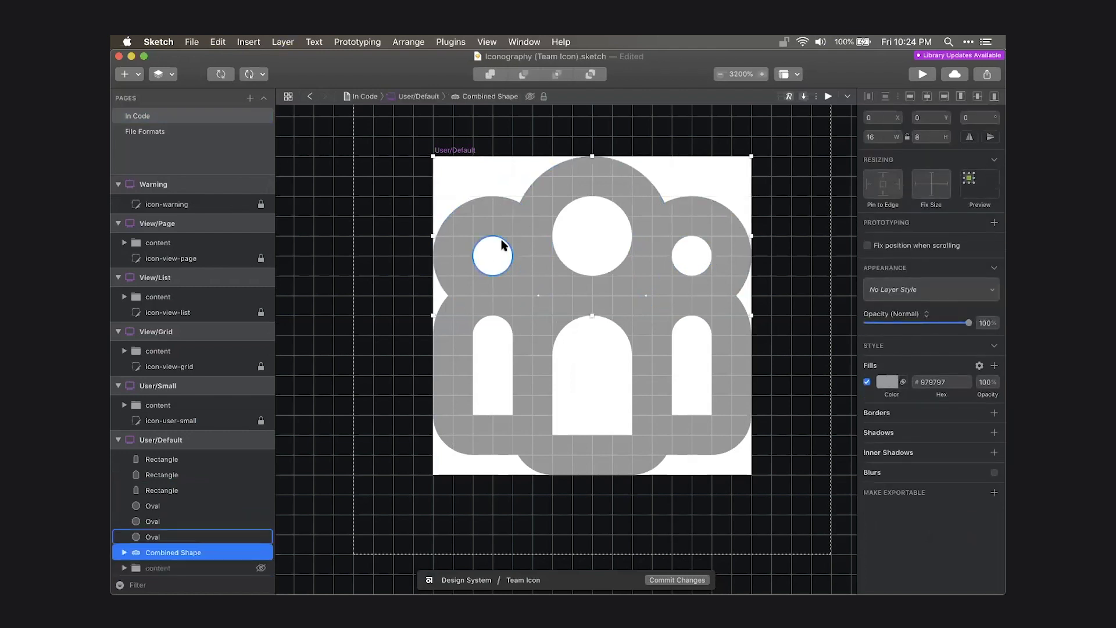
pyautogui.keyDown('shift'); pyautogui.click(591, 237); pyautogui.keyUp('shift')
pyautogui.keyDown('shift'); pyautogui.click(691, 254); pyautogui.keyUp('shift')
pyautogui.press('Escape')
# Subtract the three small inner head ovals from the combined outer head shape.
pyautogui.click(686, 256)
pyautogui.keyDown('shift'); pyautogui.click(651, 232); pyautogui.keyUp('shift')
pyautogui.keyDown('shift'); pyautogui.click(590, 232); pyautogui.keyUp('shift')
pyautogui.keyDown('shift'); pyautogui.click(493, 251); pyautogui.keyUp('shift')
pyautogui.press('alt+super+s')
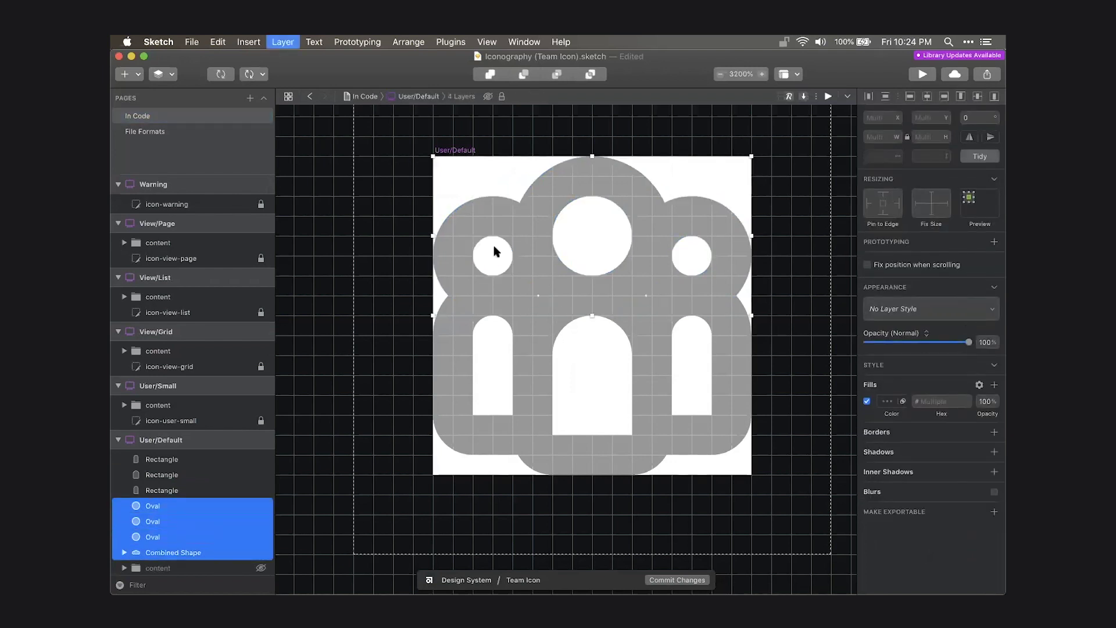
# Select the three body rectangles of the team icon together.
pyautogui.click(497, 314)
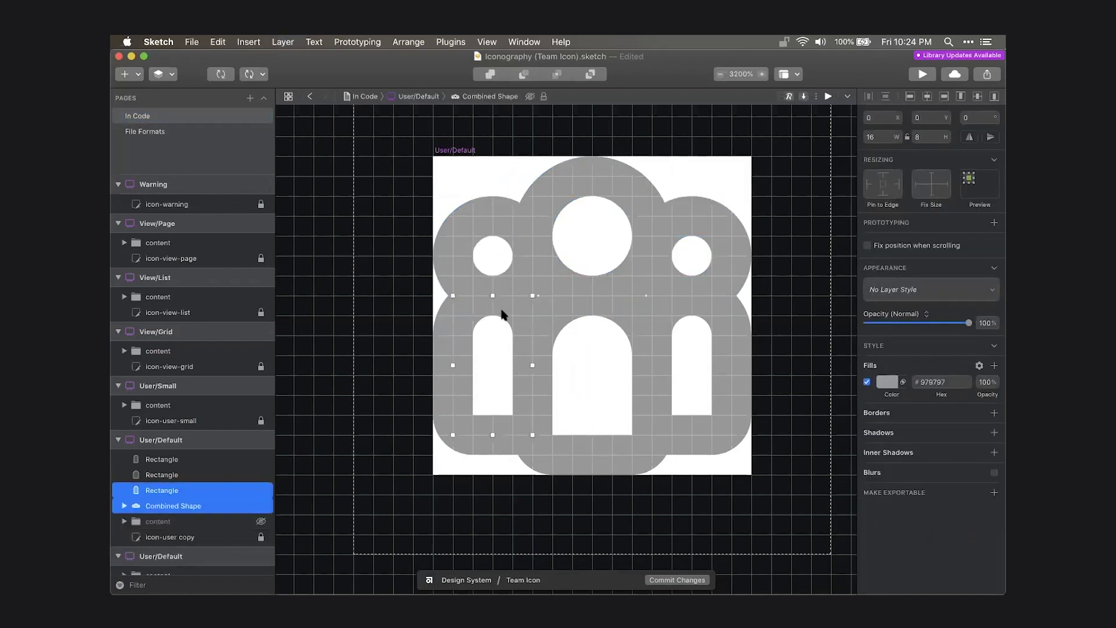
pyautogui.keyDown('shift'); pyautogui.click(578, 308); pyautogui.keyUp('shift')
pyautogui.keyDown('shift'); pyautogui.click(676, 318); pyautogui.keyUp('shift')
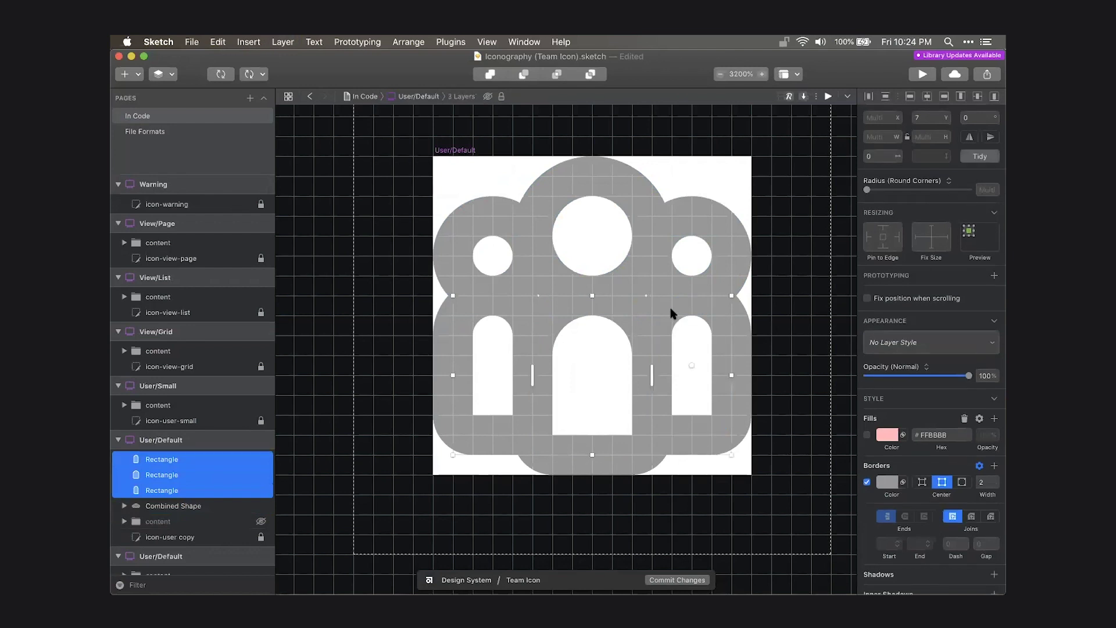
# Try to convert the borders of the three body rectangles in the team icon to outlines.
pyautogui.press('shift+super+o')
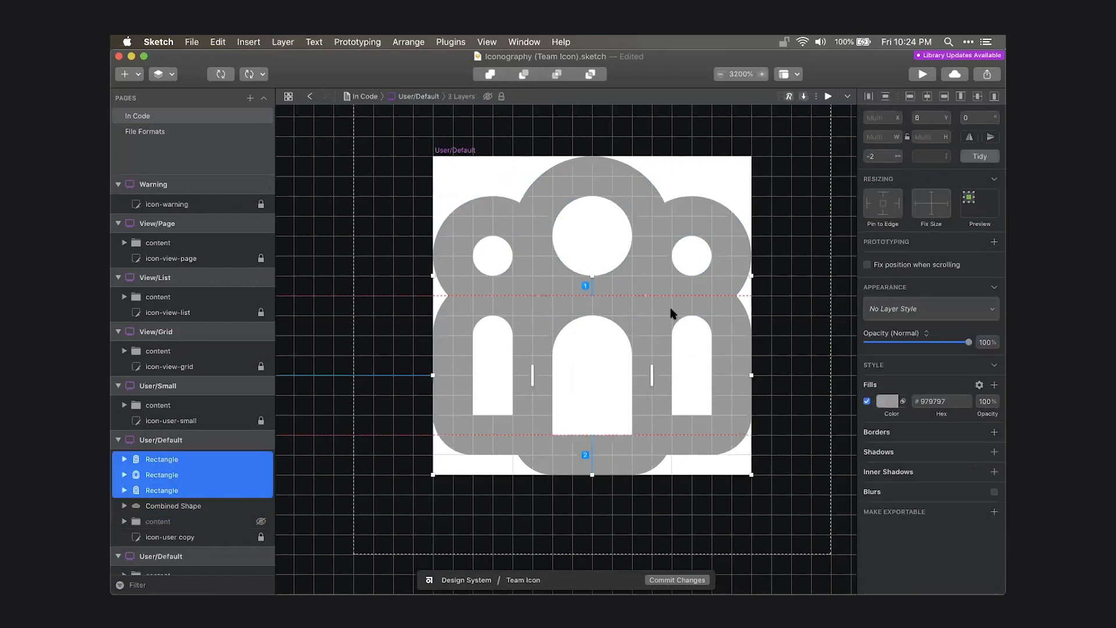
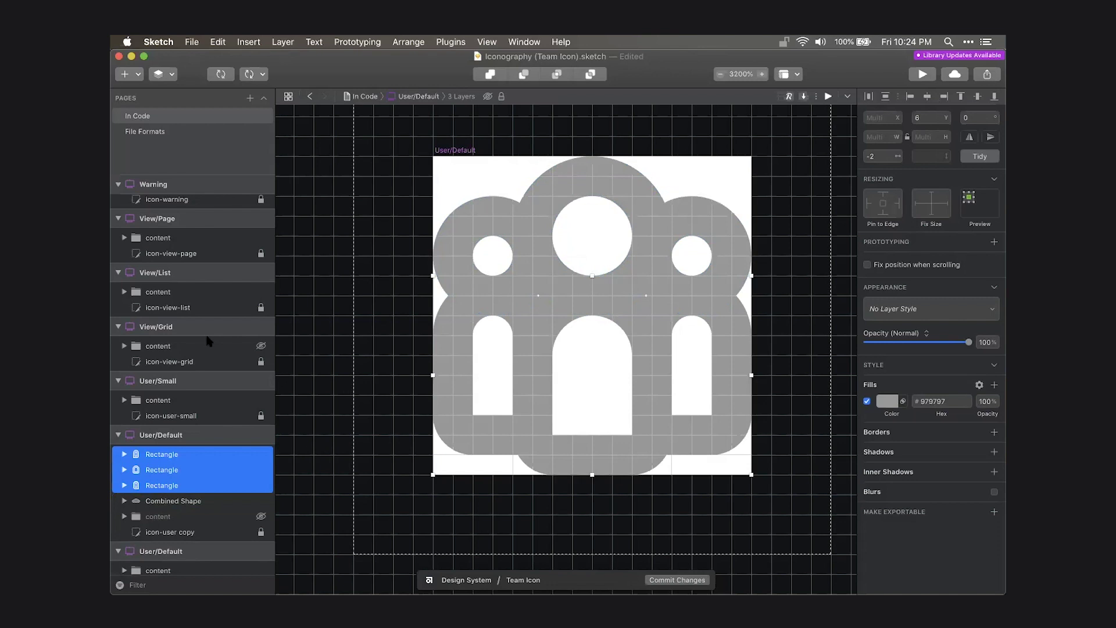
pyautogui.click(508, 319)
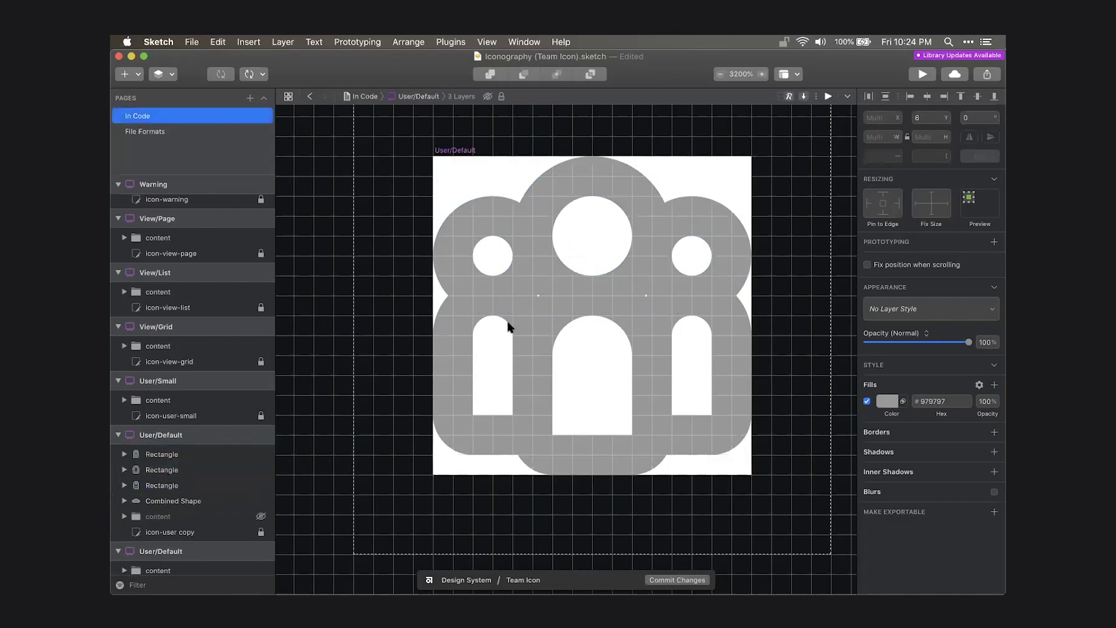
pyautogui.press('super+z')
pyautogui.click(350, 317)
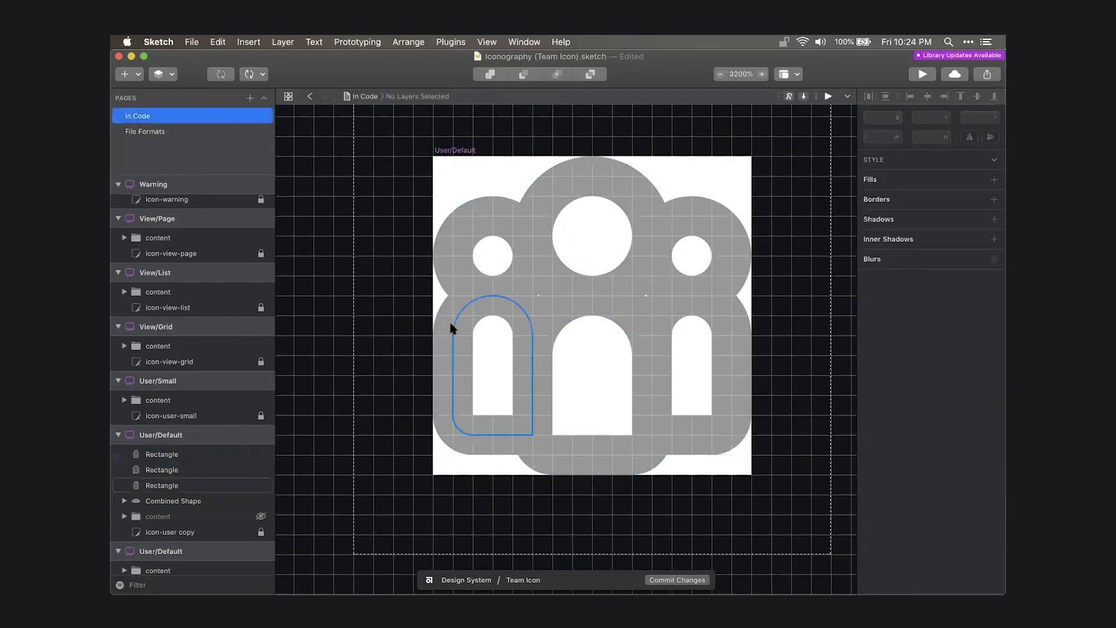
# Examine the separate body rectangles and the combined head shape that make up the icon.
pyautogui.click(487, 440)
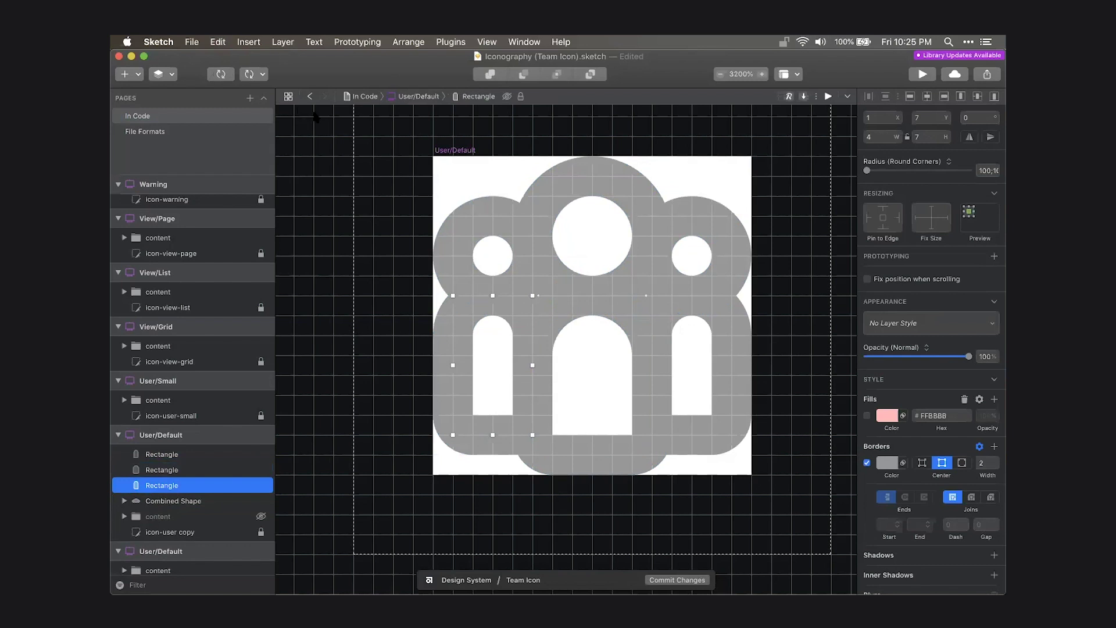
pyautogui.click(314, 235)
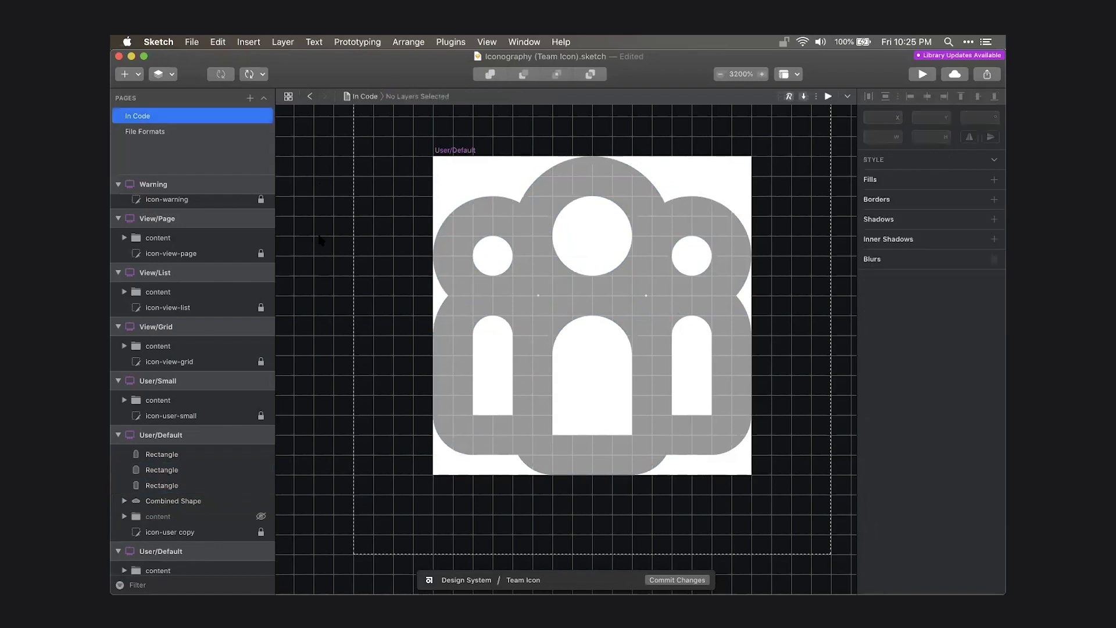
pyautogui.click(490, 297)
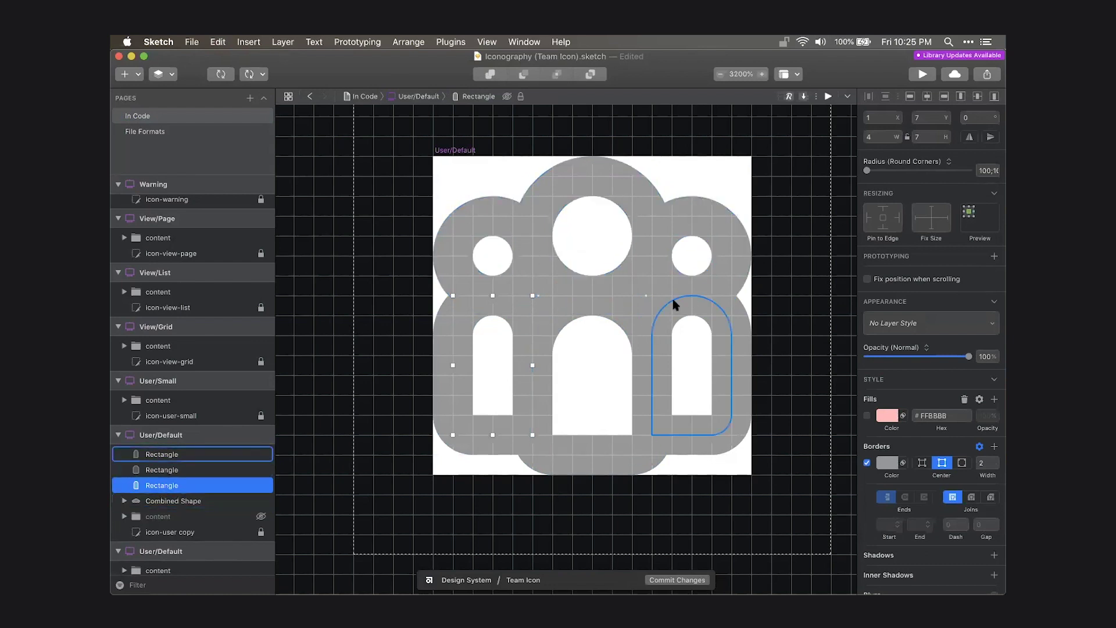
pyautogui.press('Escape')
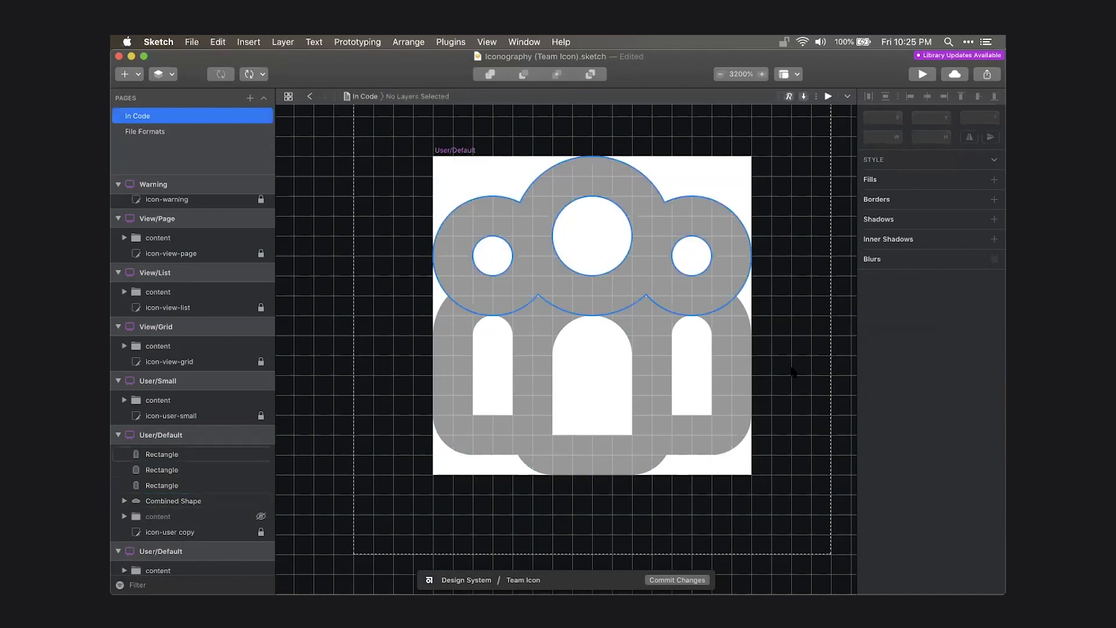
pyautogui.hscroll(1, 802, 343)
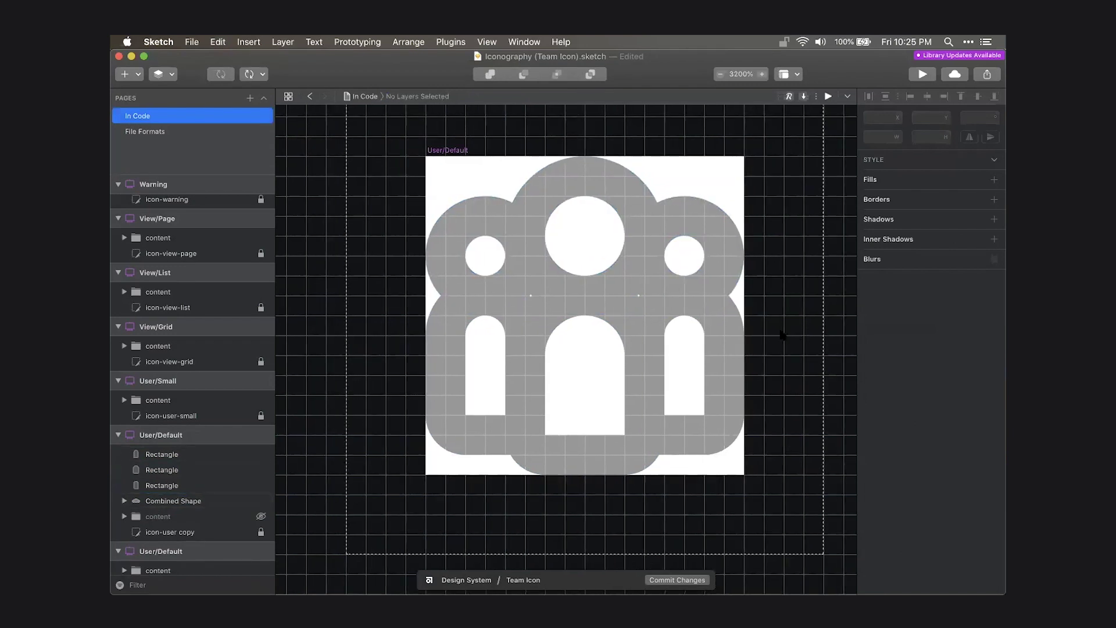
pyautogui.click(476, 308)
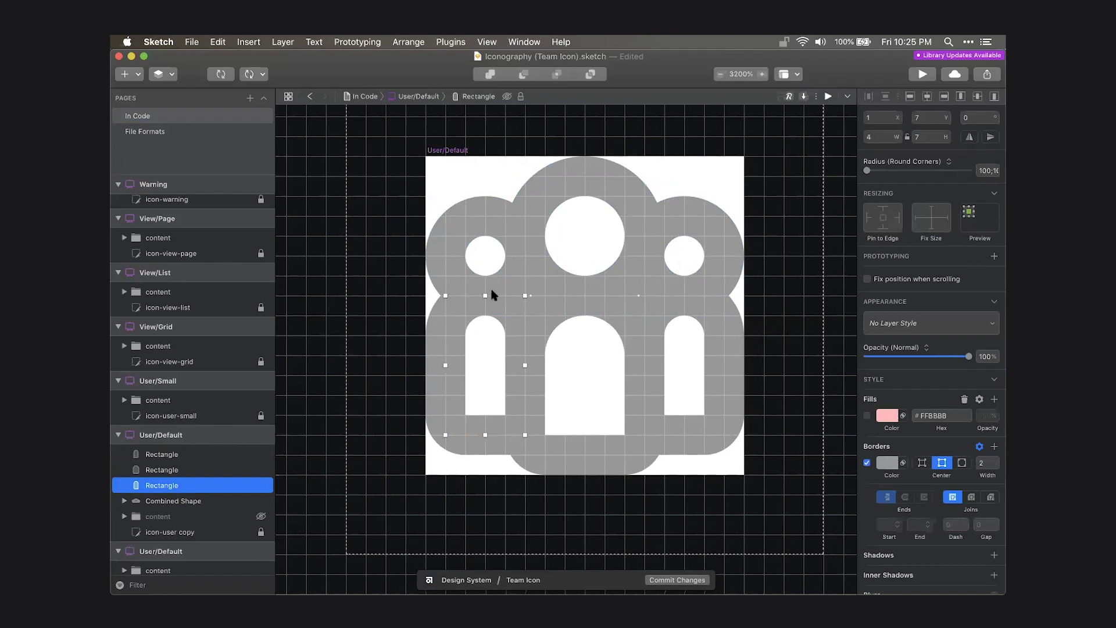
pyautogui.click(455, 259)
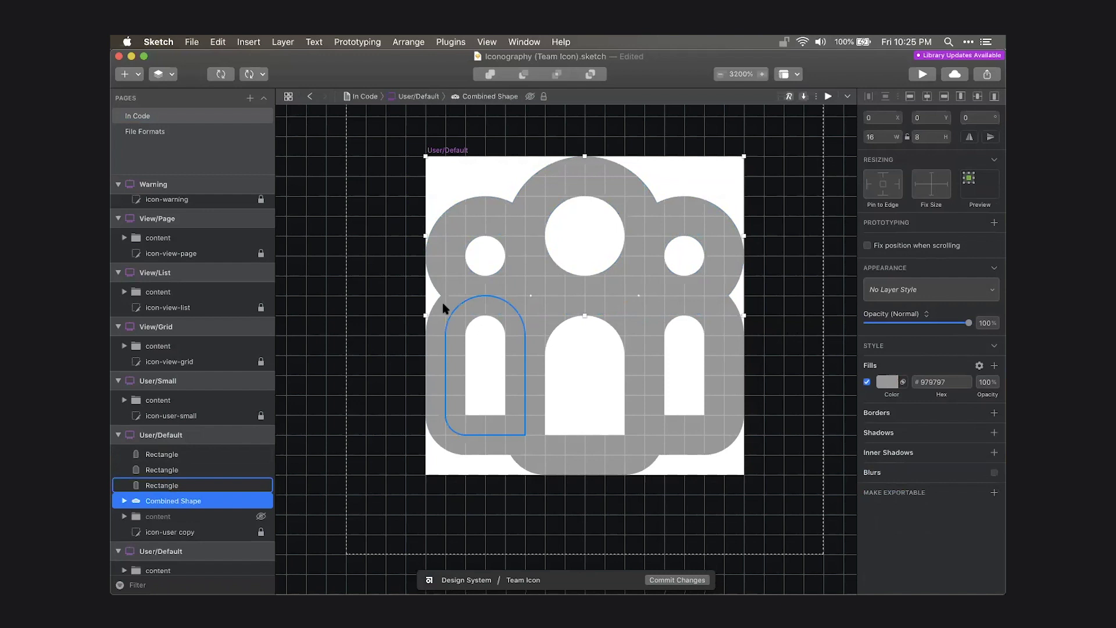
pyautogui.click(534, 313)
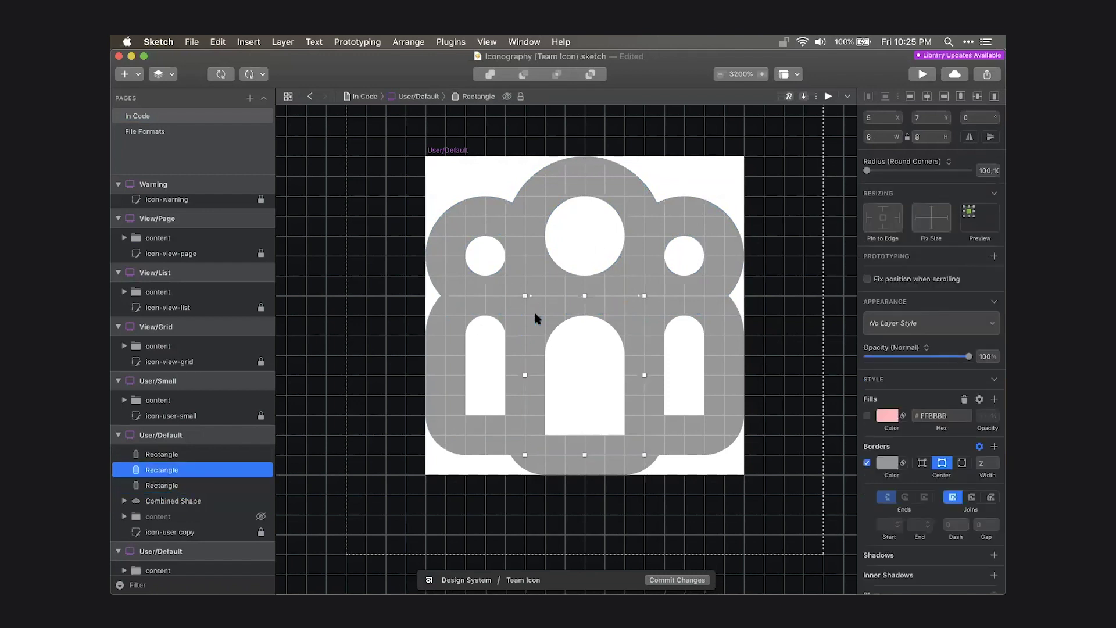
# Convert the borders of the three body rectangles together into filled outlines.
pyautogui.click(500, 310)
pyautogui.keyDown('shift'); pyautogui.click(582, 302); pyautogui.keyUp('shift')
pyautogui.keyDown('shift'); pyautogui.click(684, 303); pyautogui.keyUp('shift')
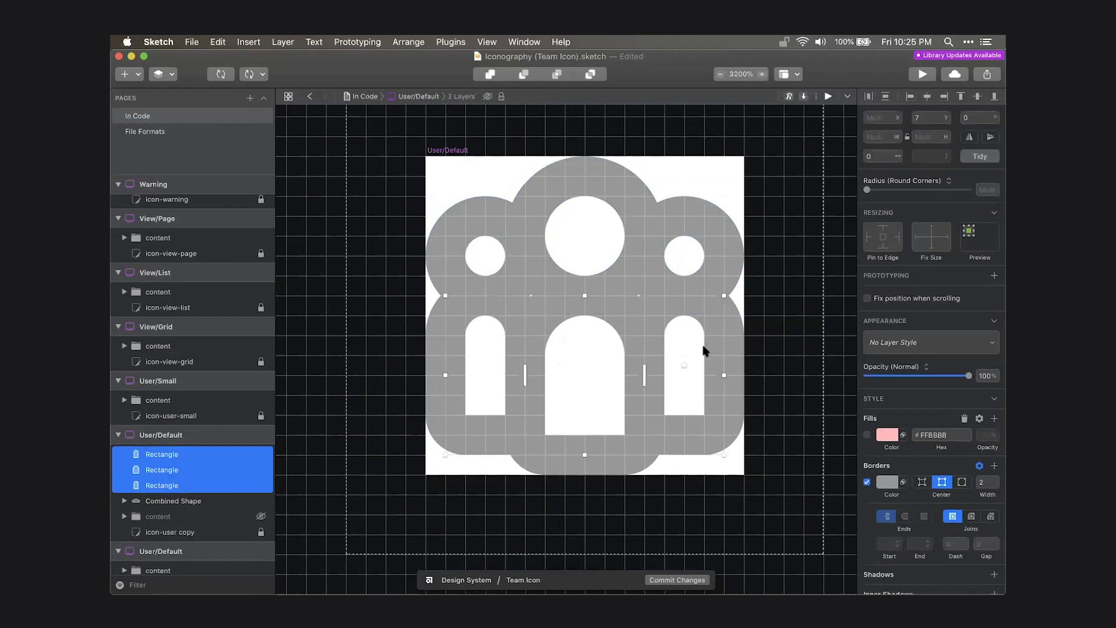
pyautogui.hscroll(2, 703, 349)
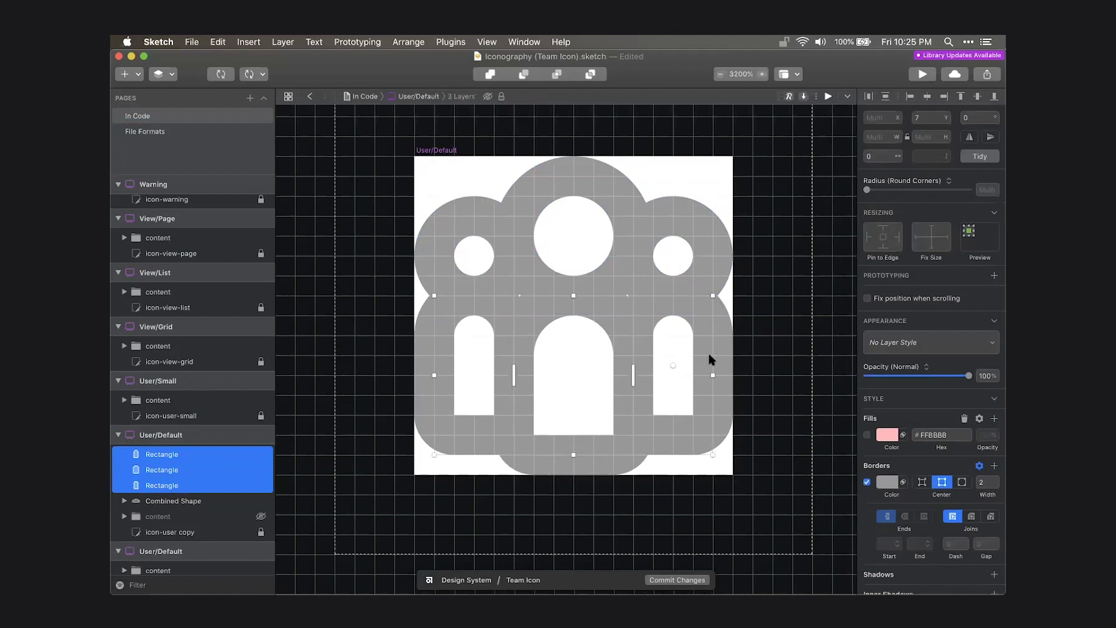
pyautogui.press('super+alt+o')
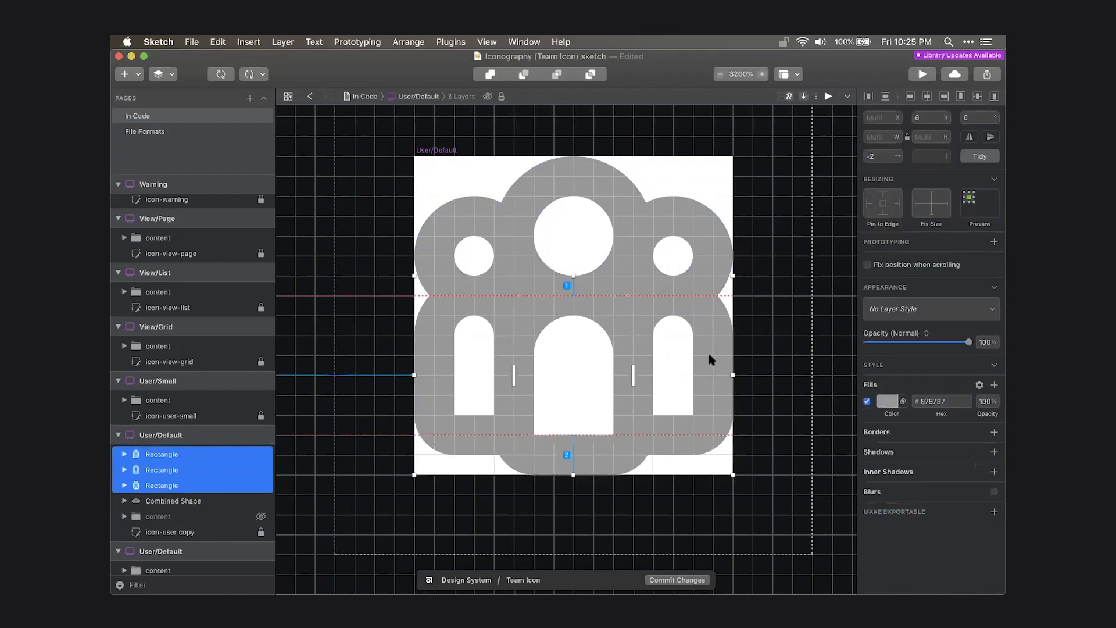
pyautogui.click(378, 375)
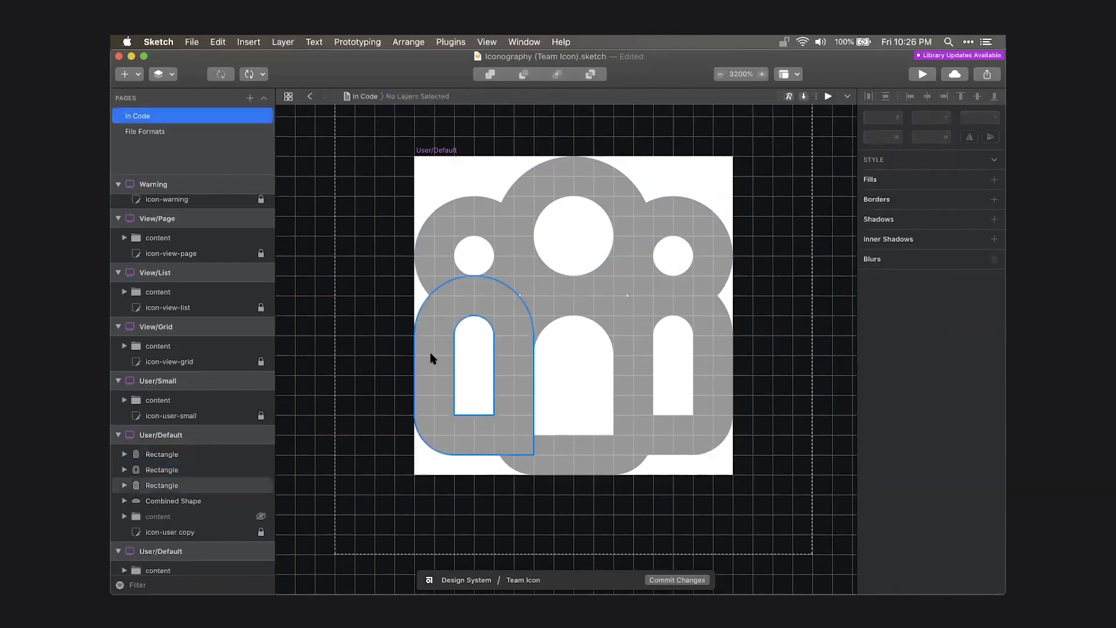
# Inspect the outer and inner paths that make up the outlined left body rectangle.
pyautogui.click(431, 358)
pyautogui.press('Escape')
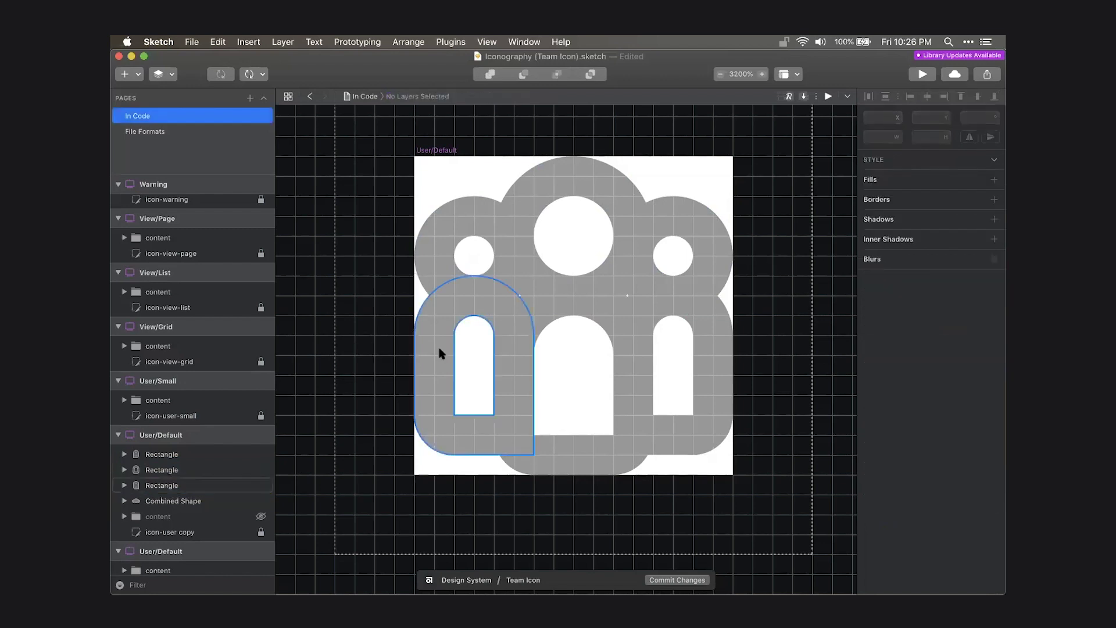
pyautogui.click(441, 420)
pyautogui.click(124, 485)
pyautogui.scroll(-1, 156, 485)
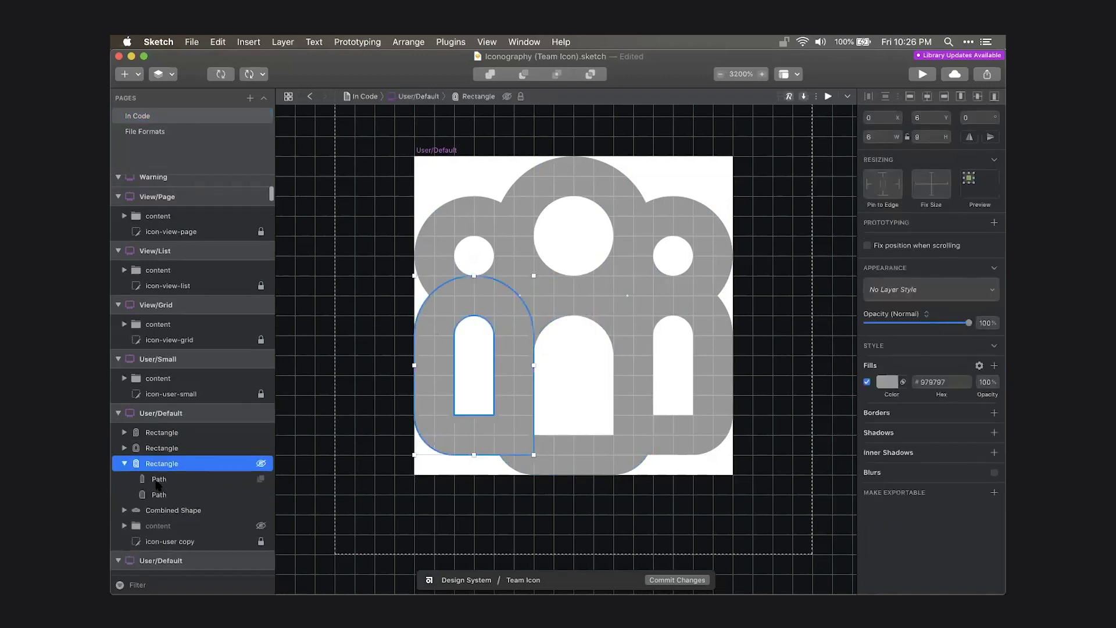
pyautogui.scroll(-2, 157, 486)
pyautogui.click(172, 453)
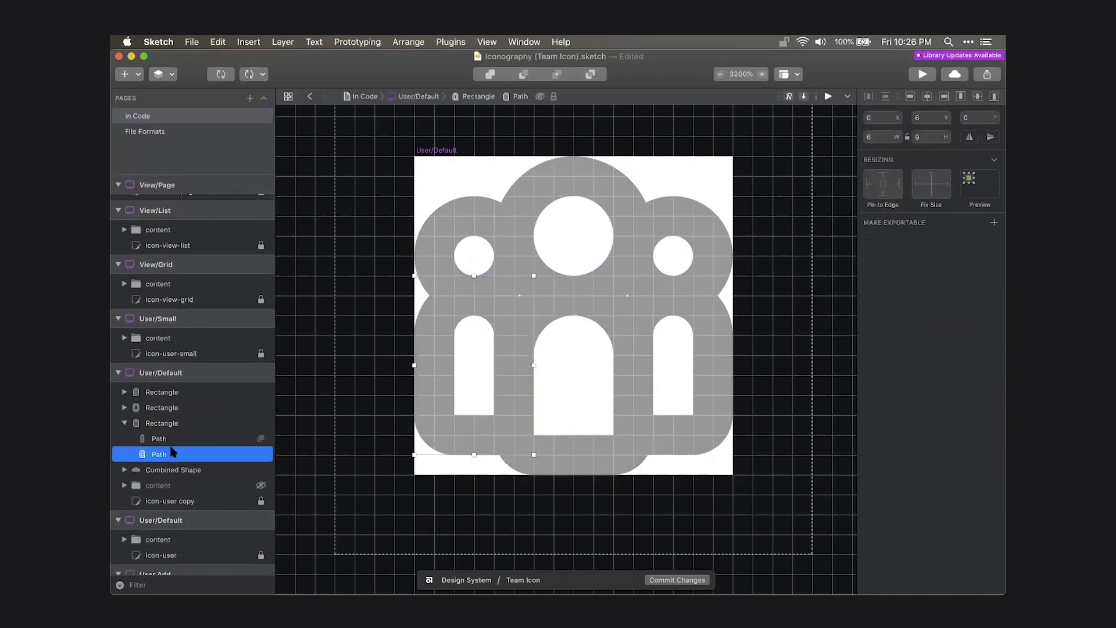
pyautogui.click(180, 440)
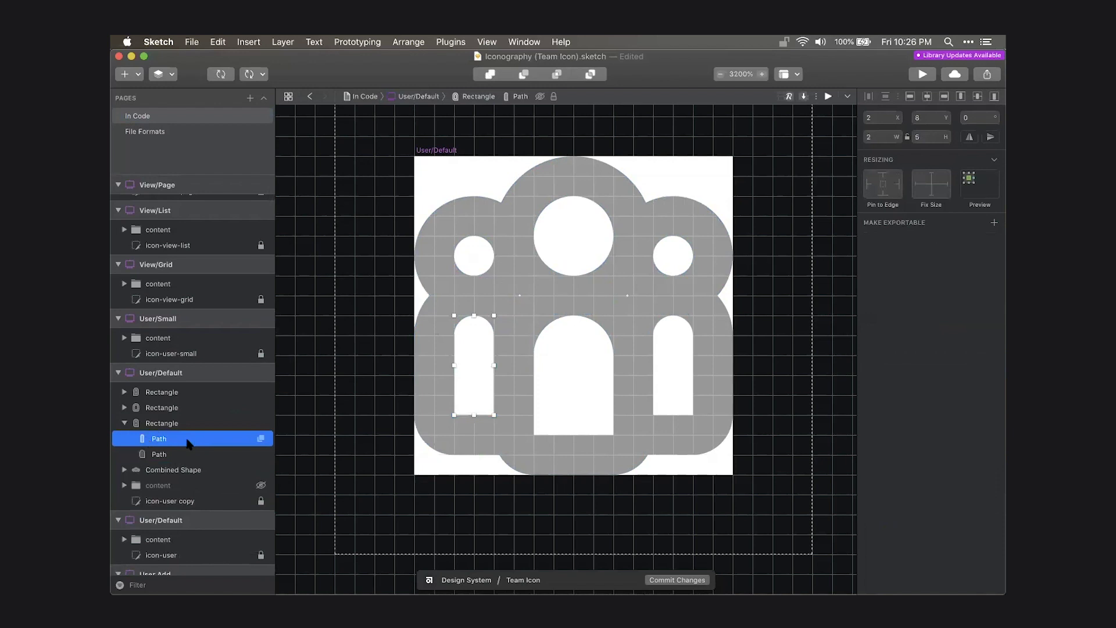
pyautogui.click(123, 423)
# Merge the three outlined body rectangles and the combined head shape into one shape with Union.
pyautogui.click(176, 439)
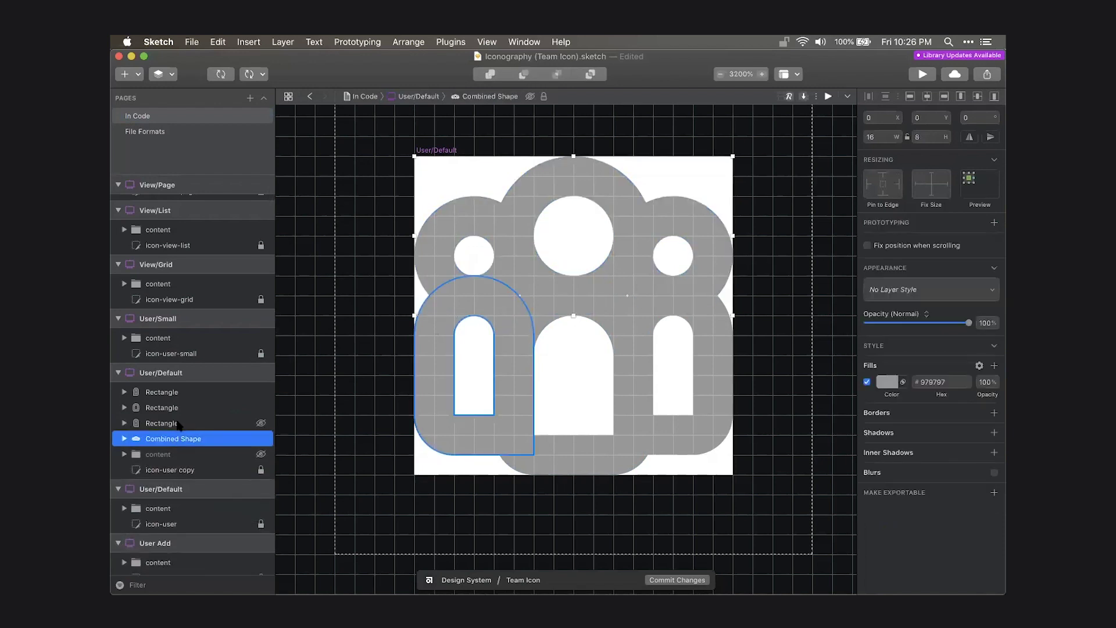
pyautogui.click(179, 392)
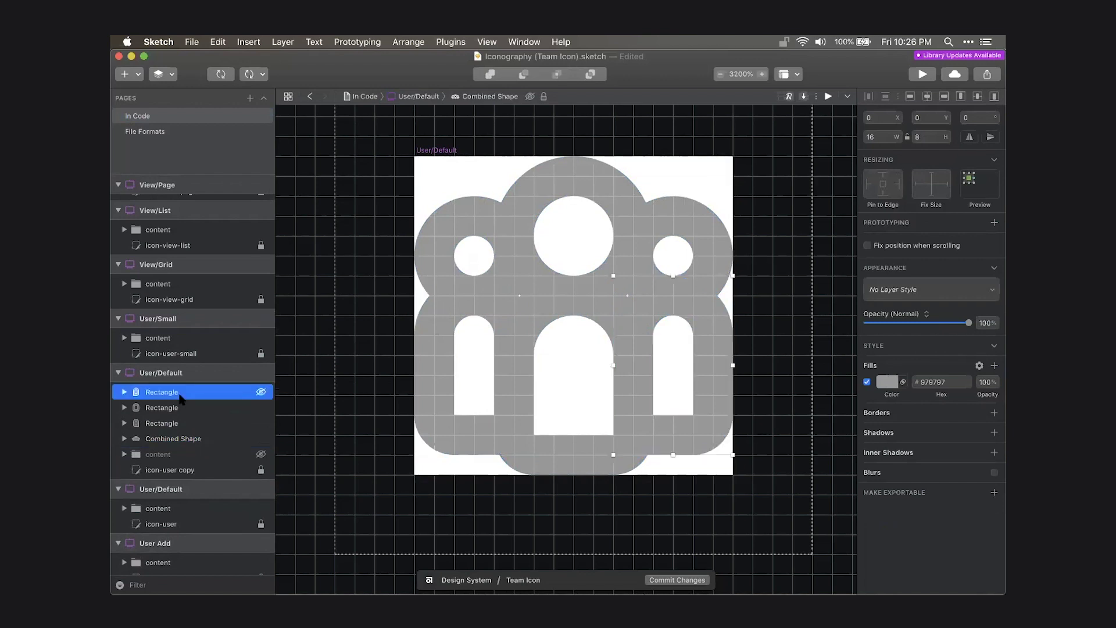
pyautogui.keyDown('shift'); pyautogui.click(179, 437); pyautogui.keyUp('shift')
pyautogui.press('alt')
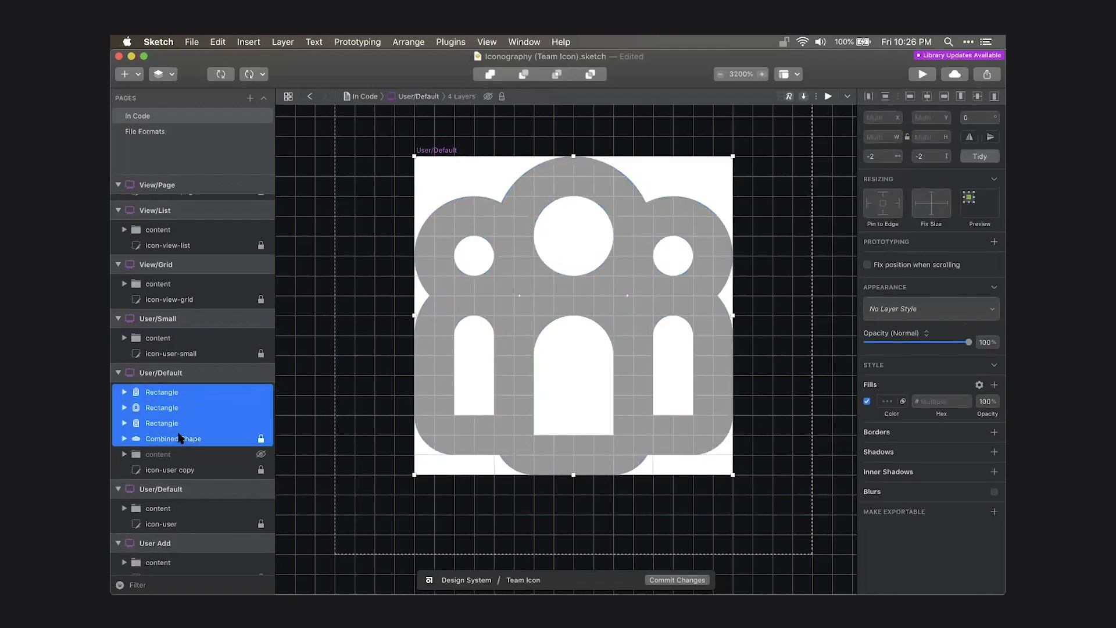
pyautogui.press('super+alt+u')
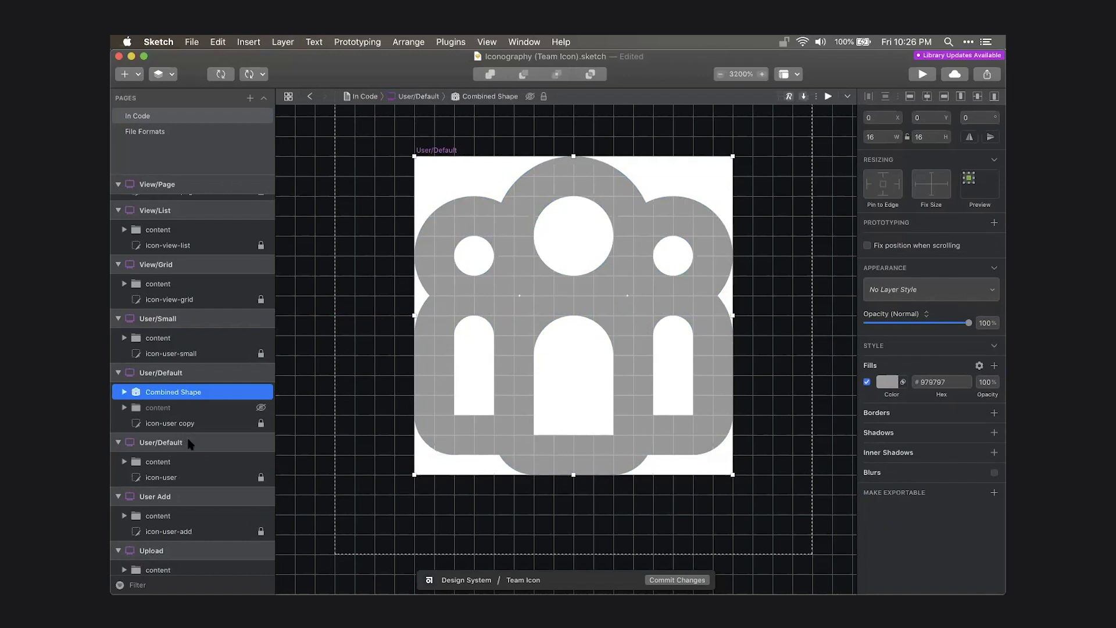
# Add a 2 × 2 rectangle inside the combined shape at X 4, Y 6 over the left pinhole gap, and set it to Union.
pyautogui.click(124, 392)
pyautogui.scroll(-1, 130, 435)
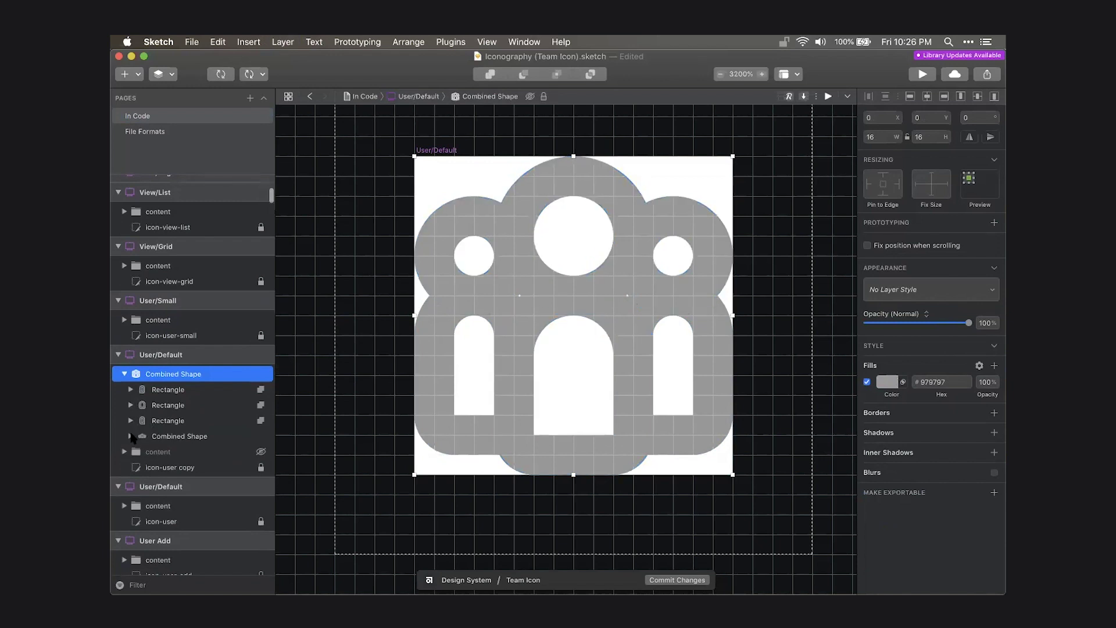
pyautogui.click(130, 436)
pyautogui.scroll(-1, 133, 454)
pyautogui.click(136, 467)
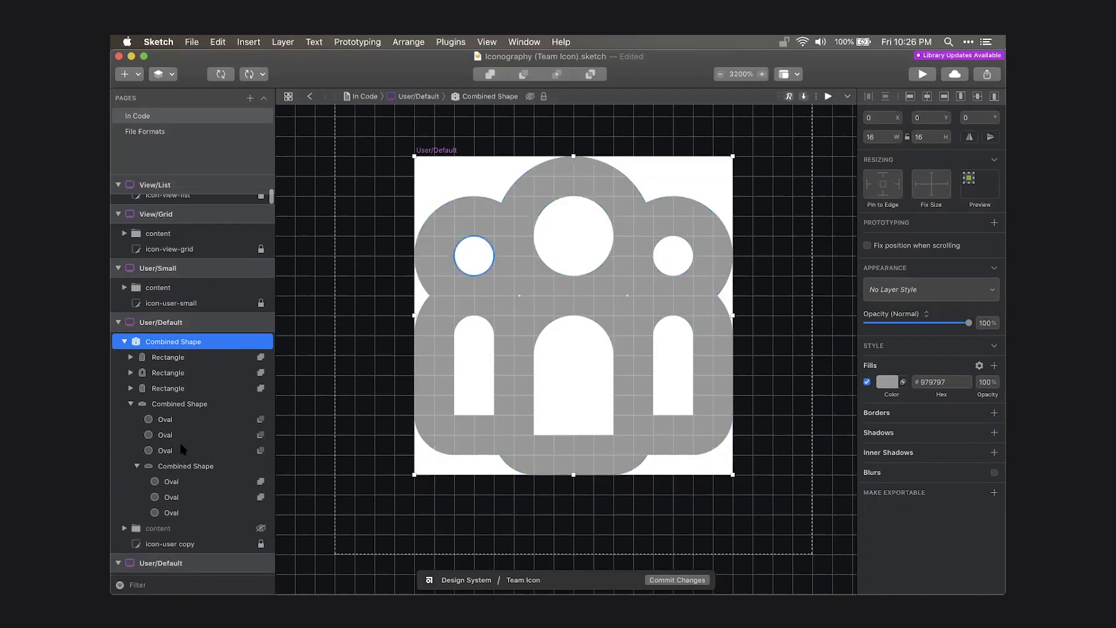
pyautogui.click(185, 359)
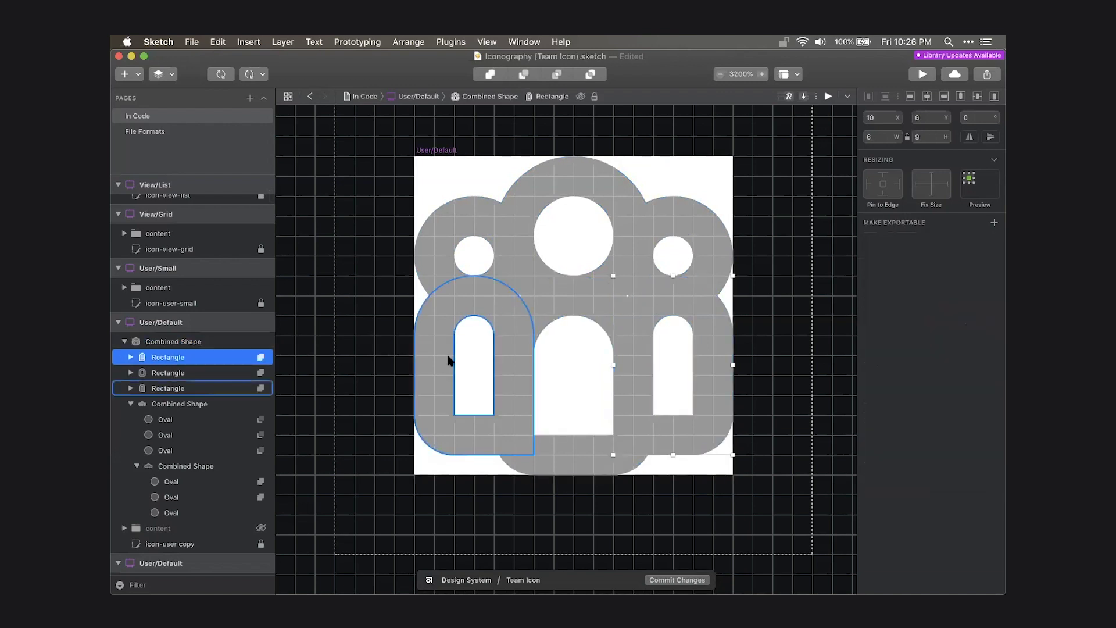
pyautogui.press('r')
pyautogui.moveTo(496, 276); pyautogui.dragTo(539, 317)
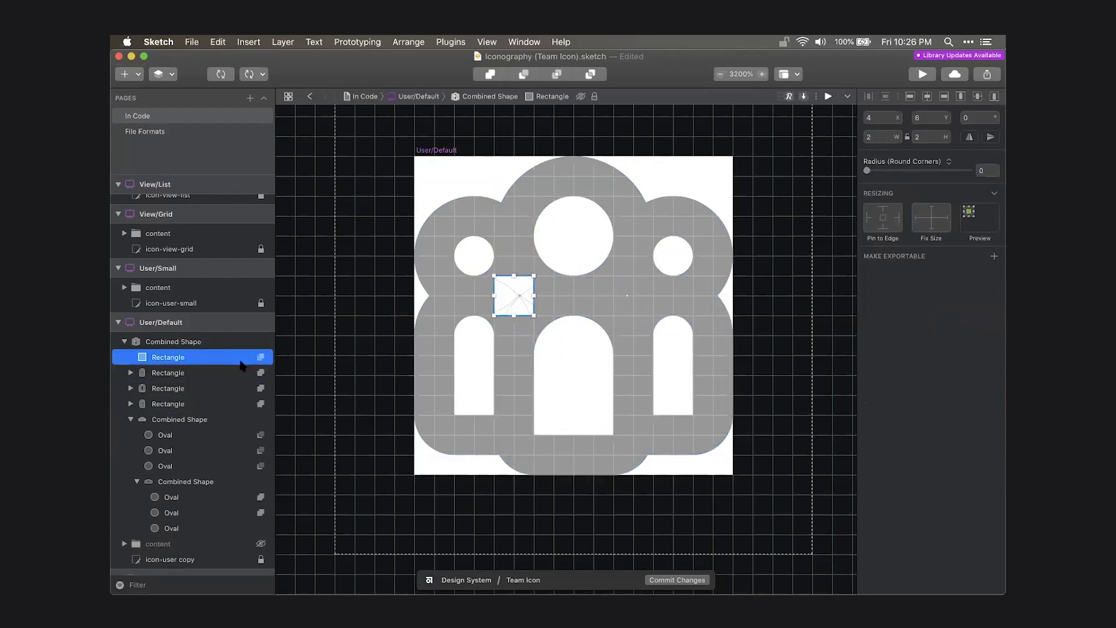
pyautogui.click(261, 358)
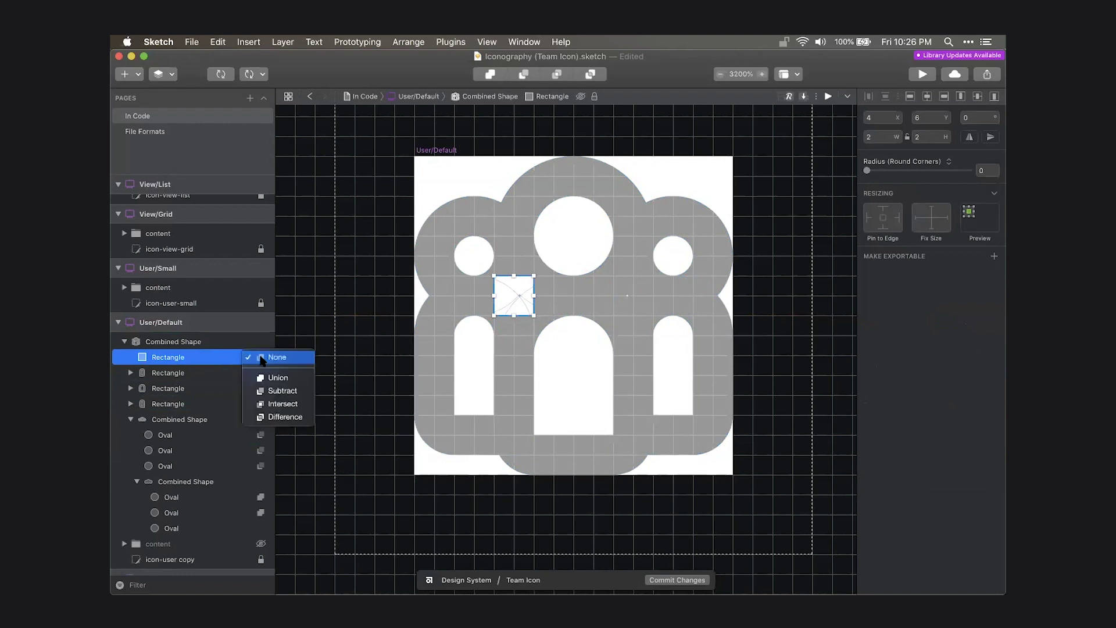
pyautogui.click(291, 380)
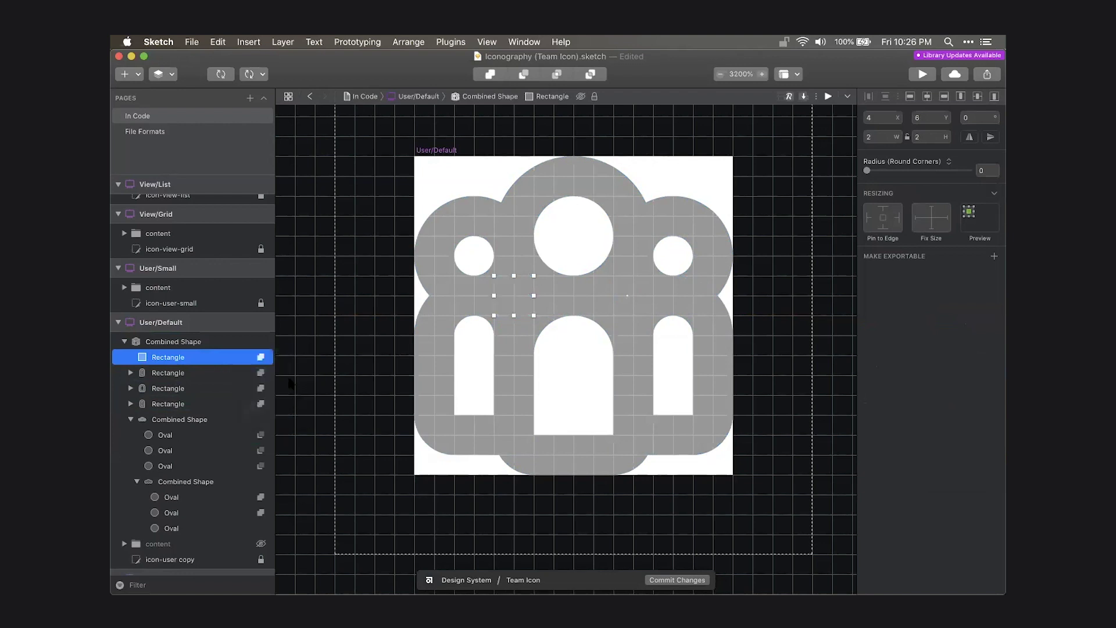
# Duplicate the 2 × 2 rectangle and place the copy over the right pinhole gap at X 9, Y 6.
pyautogui.press('super+d')
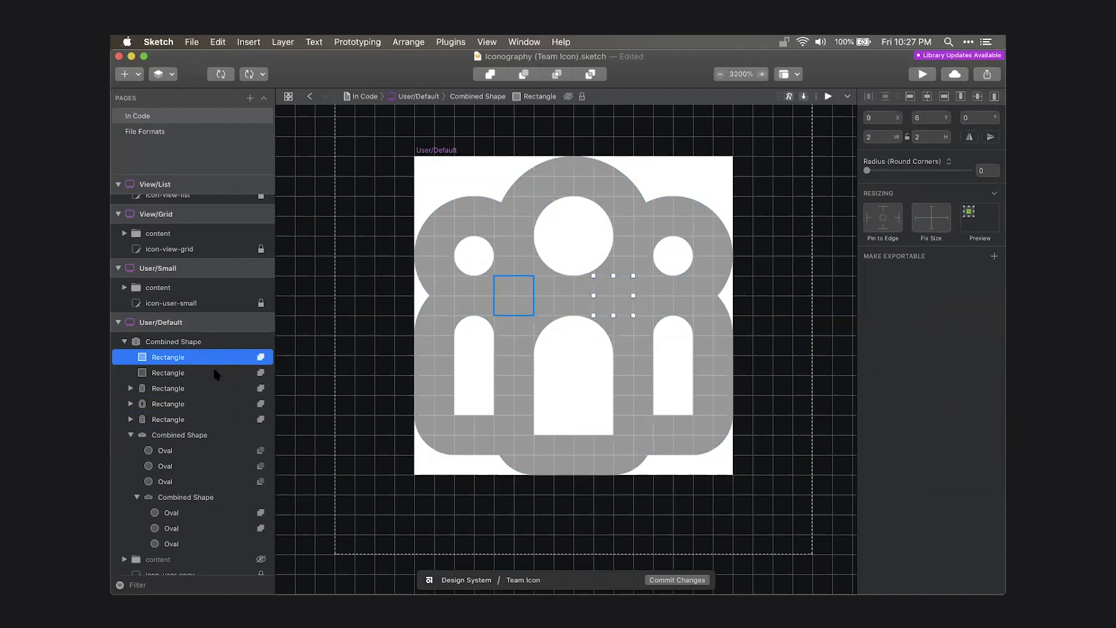
pyautogui.click(349, 339)
pyautogui.hscroll(2, 349, 339)
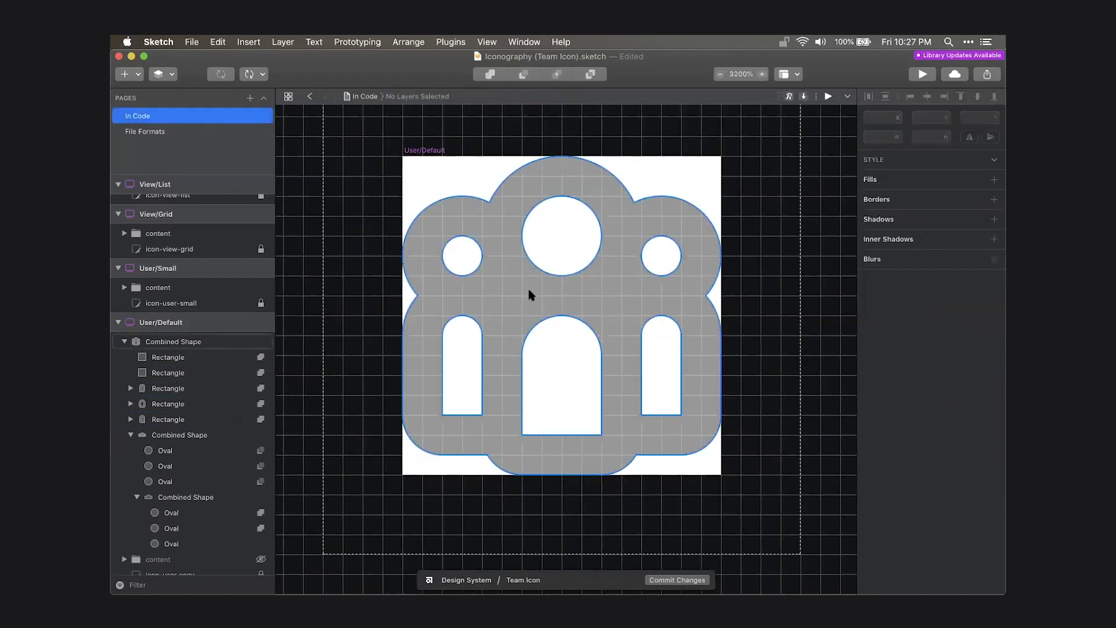
# Move the combined team shape into the User/Default artboard's content group, above the Color layer.
pyautogui.click(607, 336)
pyautogui.hscroll(1, 342, 369)
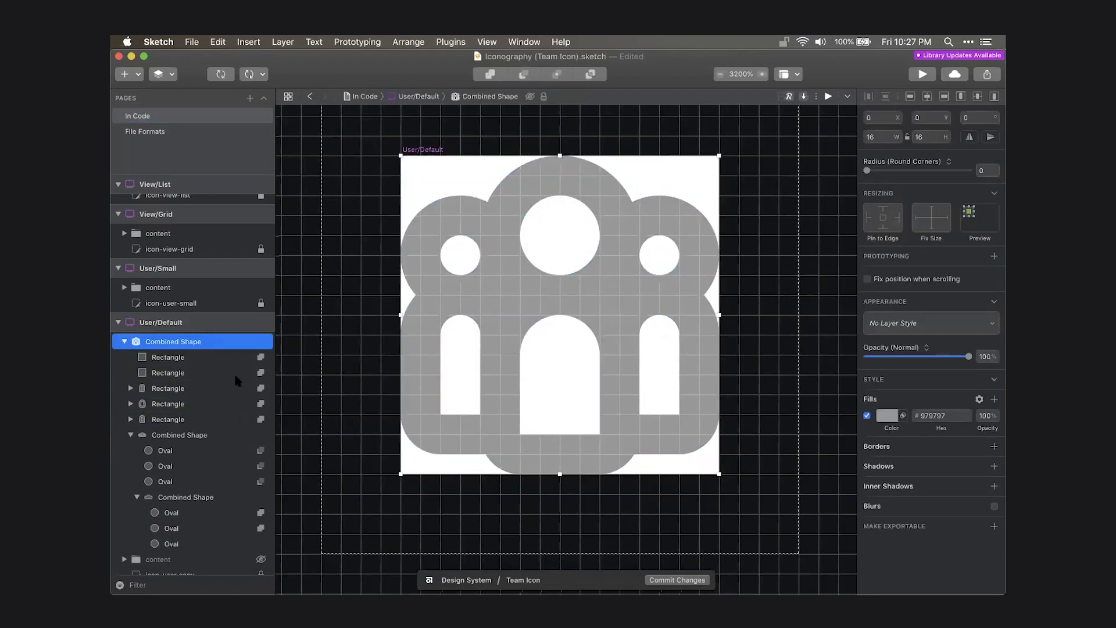
pyautogui.click(125, 341)
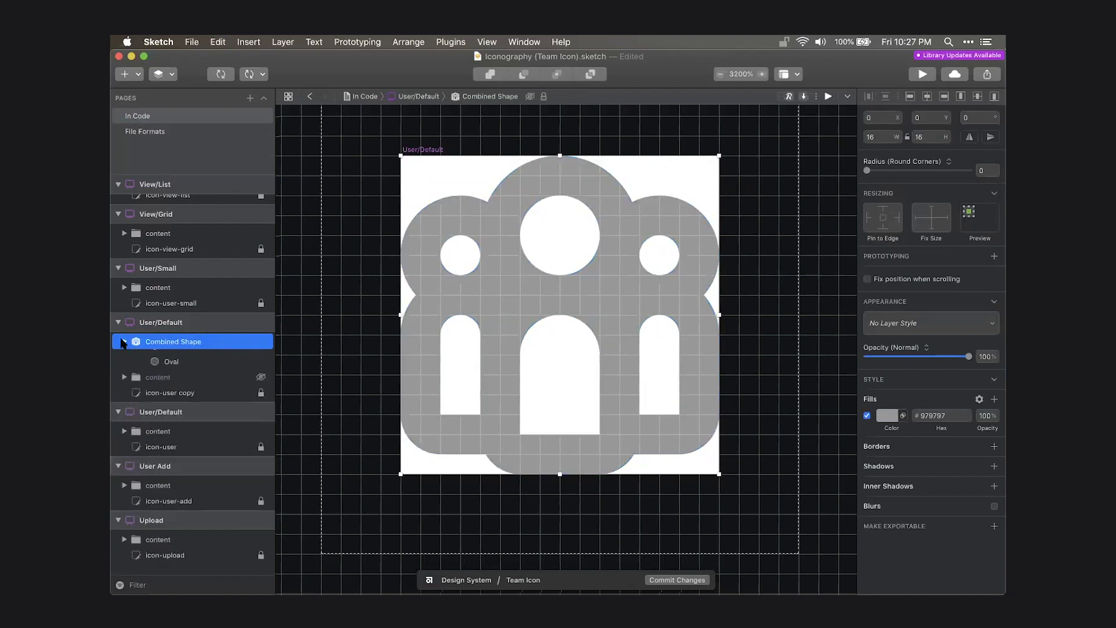
pyautogui.click(125, 357)
pyautogui.click(158, 357)
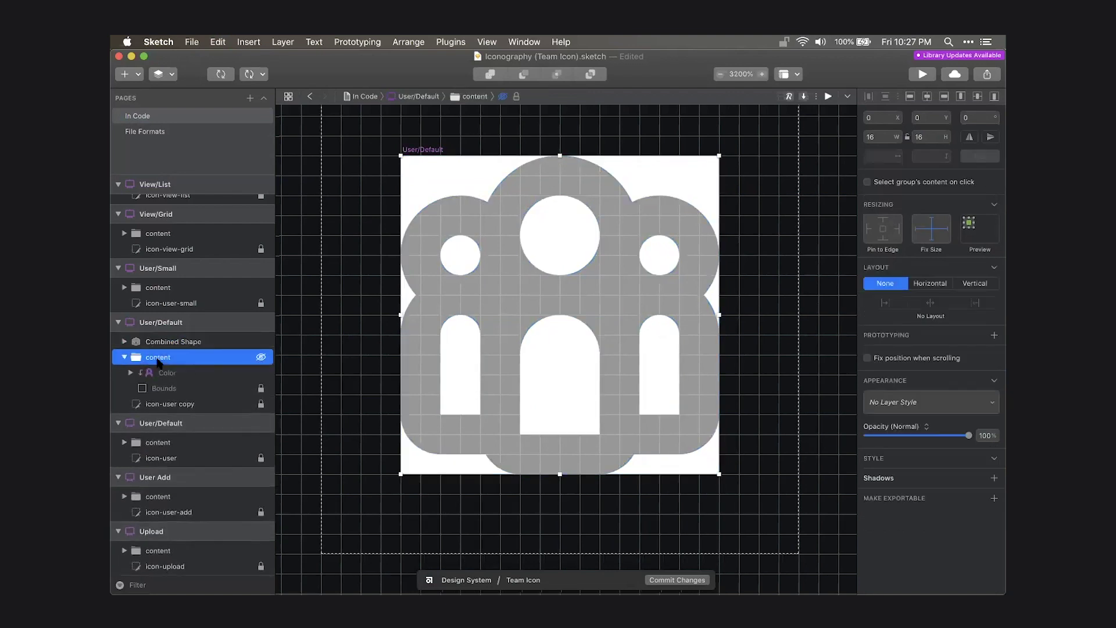
pyautogui.moveTo(169, 342); pyautogui.dragTo(175, 371)
# Delete the old single-user Color shape from the content group.
pyautogui.keyDown('shift'); pyautogui.click(174, 372); pyautogui.keyUp('shift')
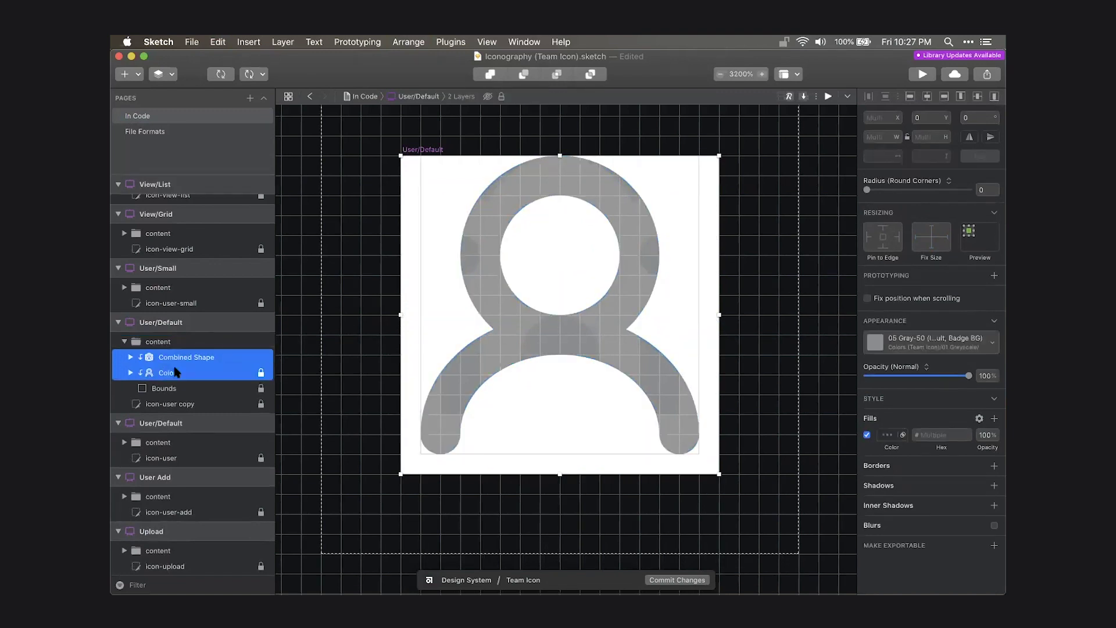
pyautogui.click(175, 372)
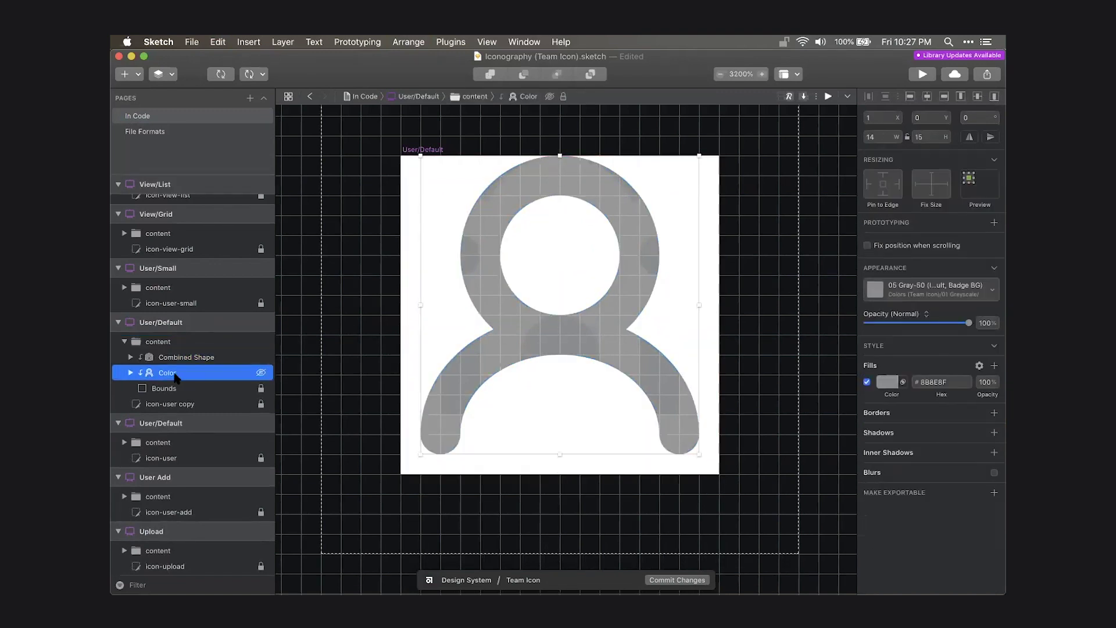
pyautogui.press('Delete')
# Apply the layer style 05 Gray-50 (Icon Default, Badge BG) from Colors (Team Icon), 01 Greyscale, to the combined shape.
pyautogui.click(419, 349)
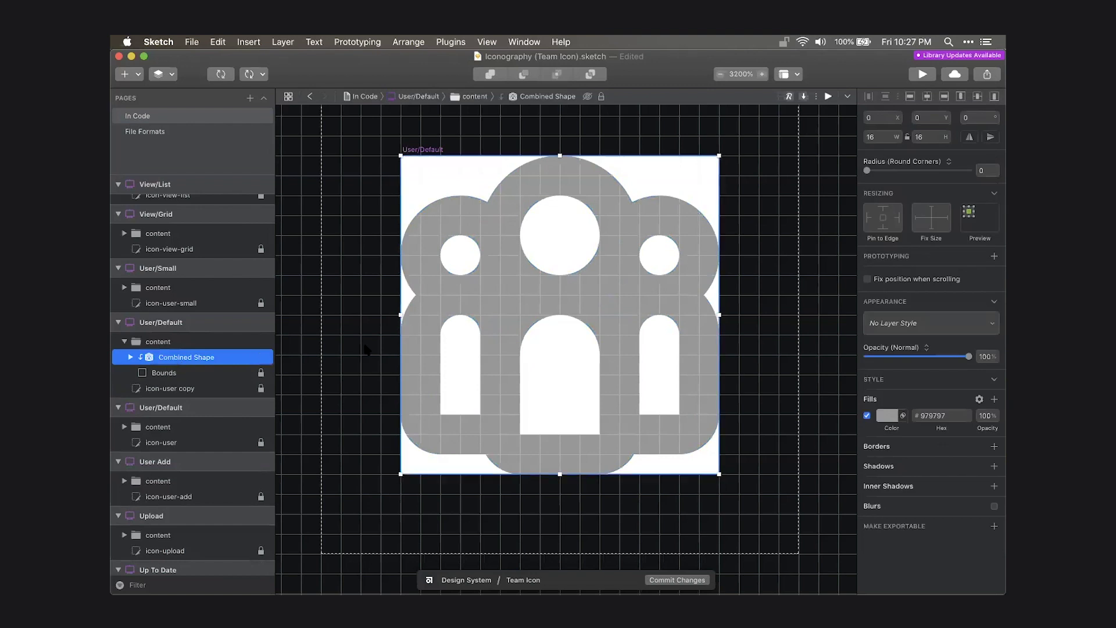
pyautogui.click(879, 325)
pyautogui.moveTo(905, 358)
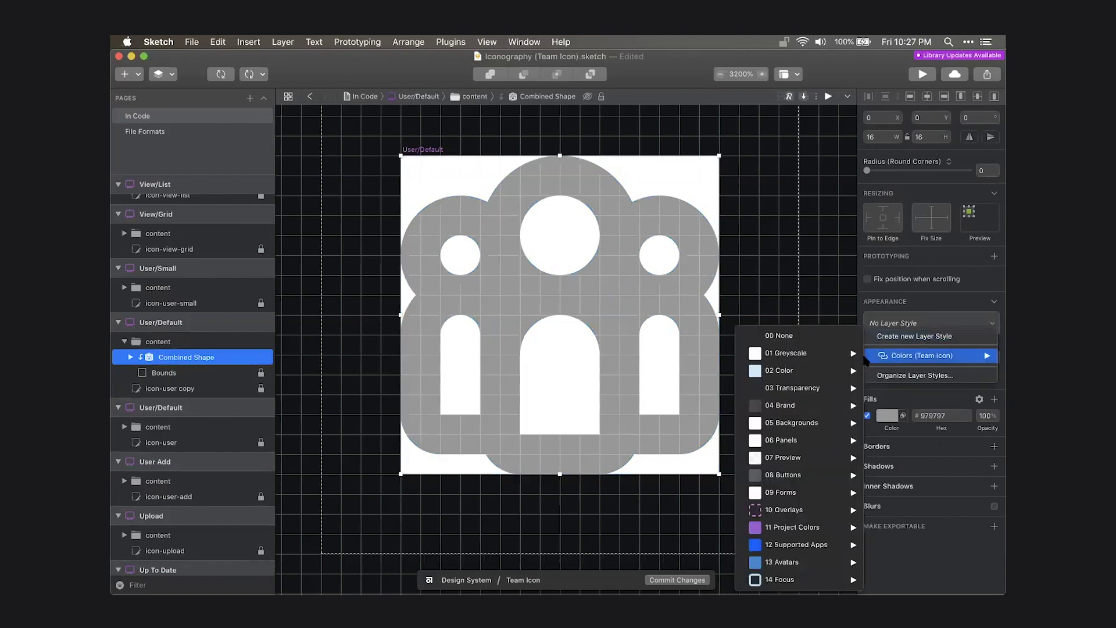
pyautogui.moveTo(825, 352)
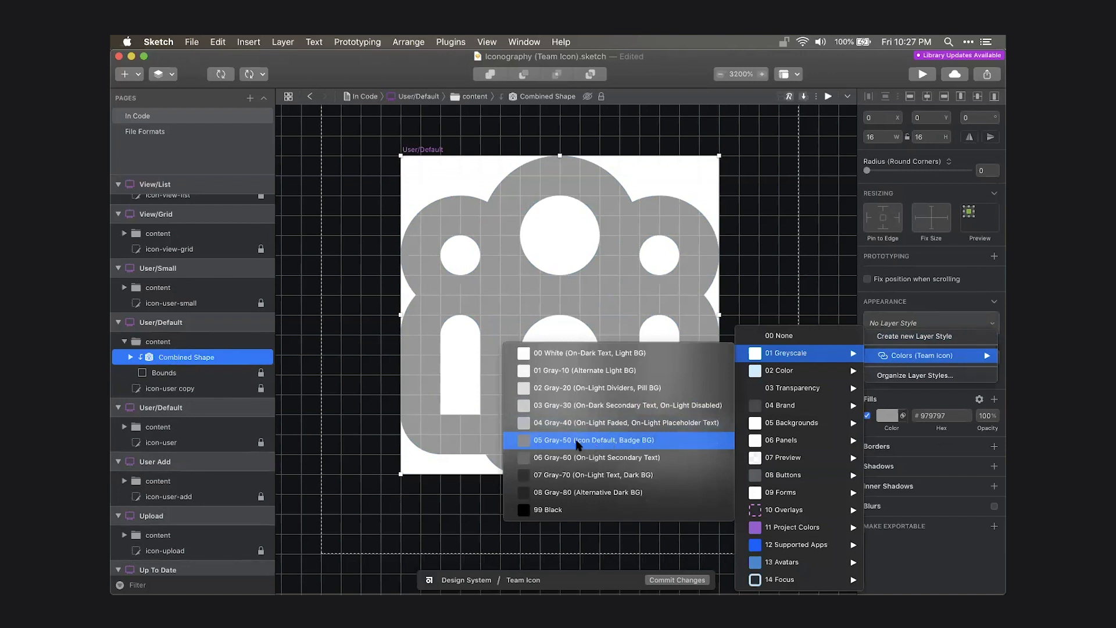
pyautogui.click(626, 441)
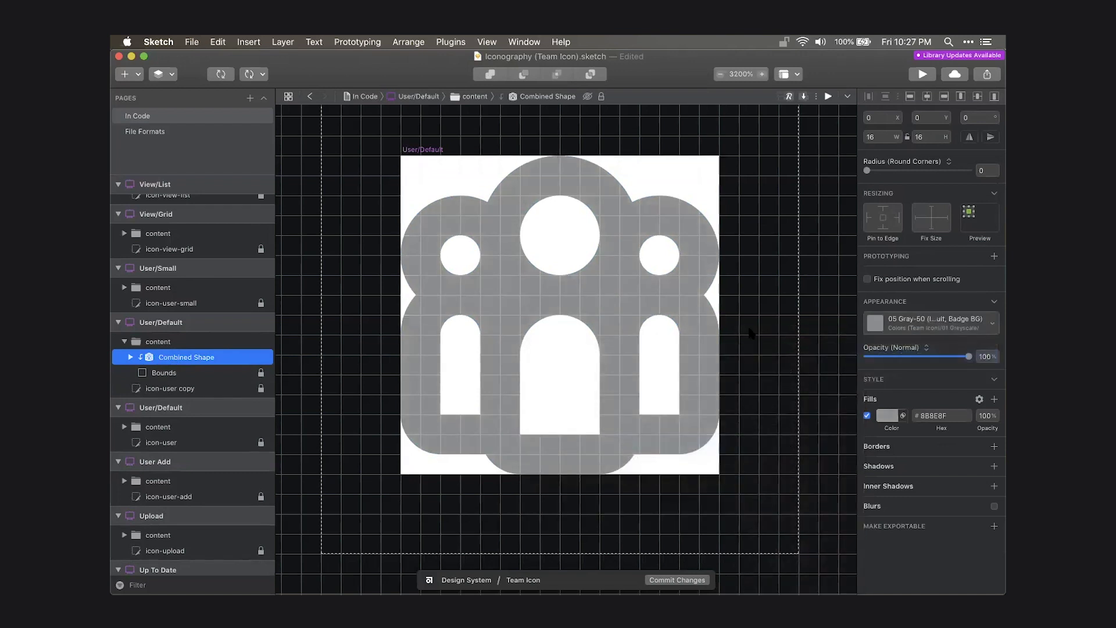
pyautogui.click(749, 333)
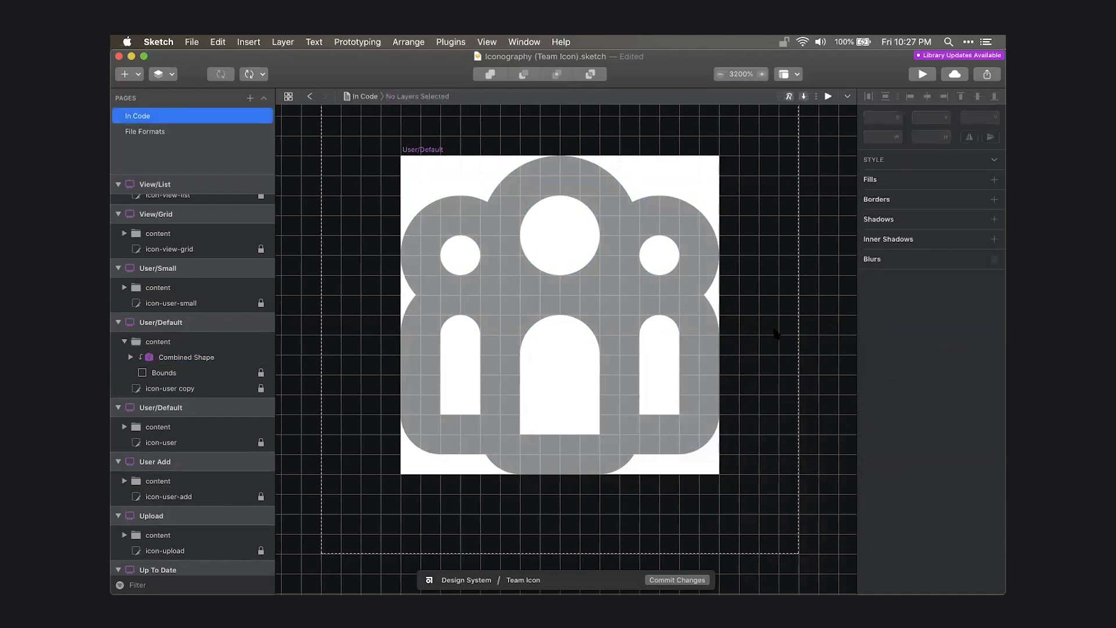
# Find the primary button symbol with an icon, Button/Primary /Icon, and insert it above the new team icon.
pyautogui.press('super+1')
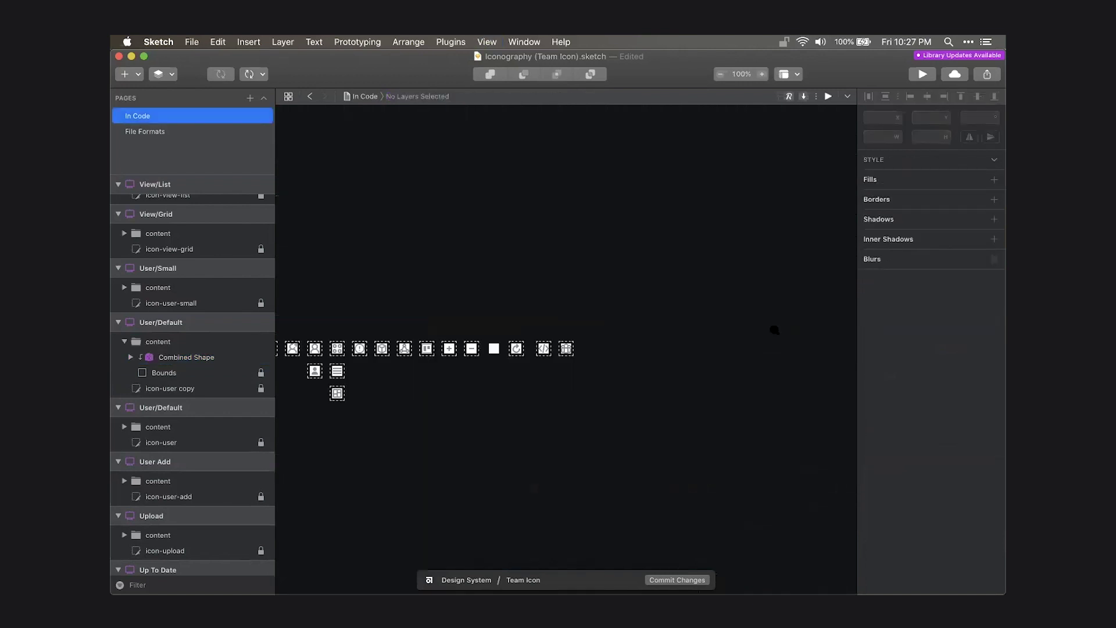
pyautogui.press('super+apostrophe')
pyautogui.write('butto icon ')
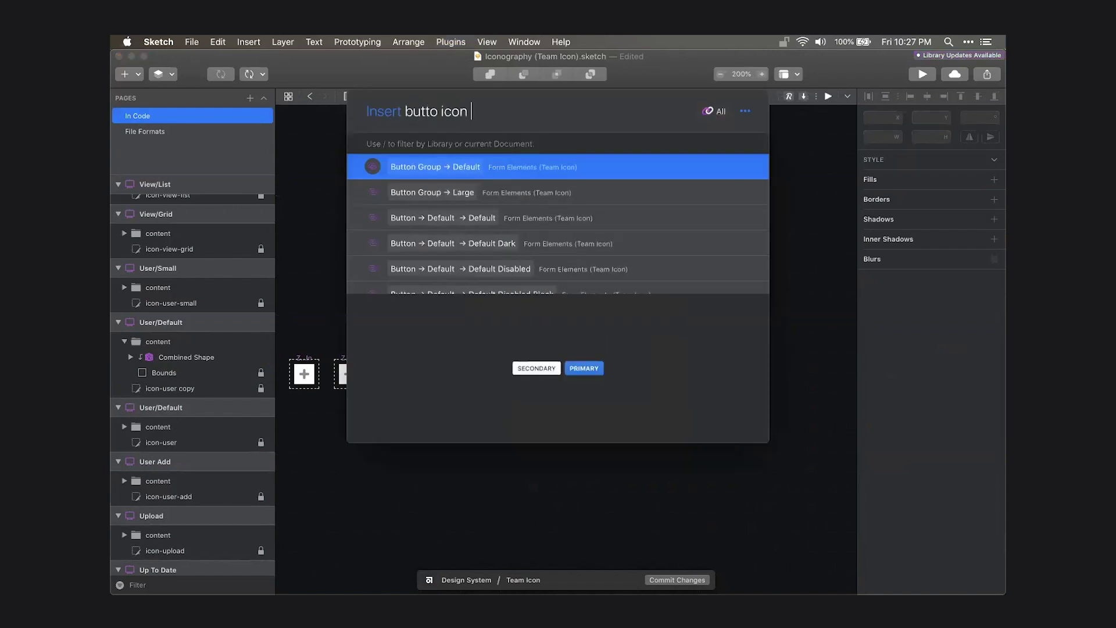
pyautogui.write('prim')
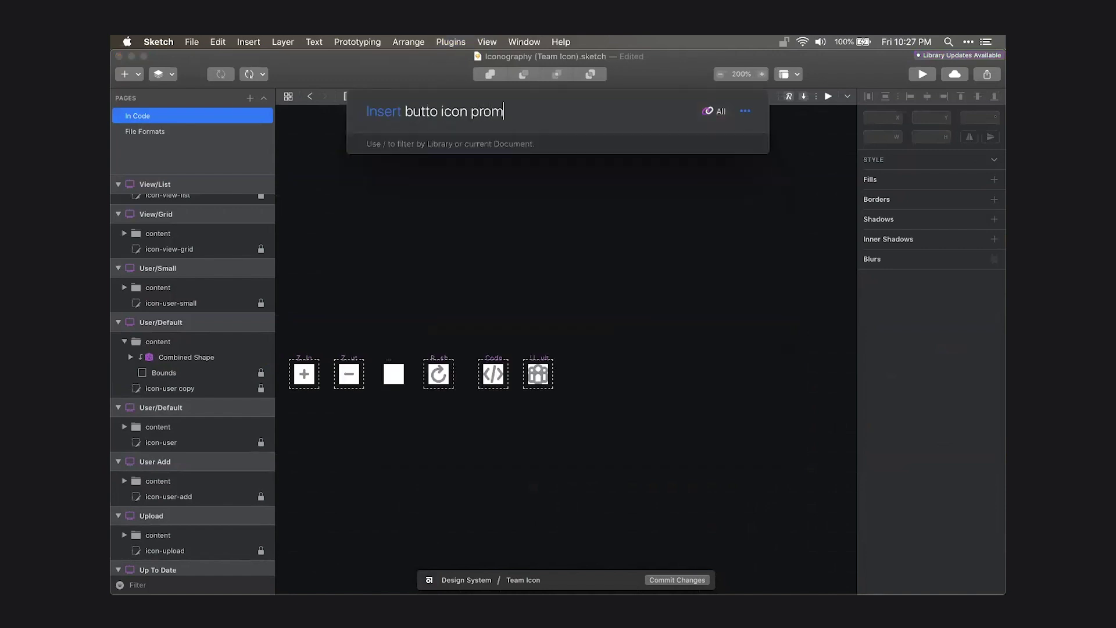
pyautogui.press('Down')
pyautogui.press('Down')
pyautogui.press('Down')
pyautogui.press('Down')
pyautogui.press('Down')
pyautogui.press('Down')
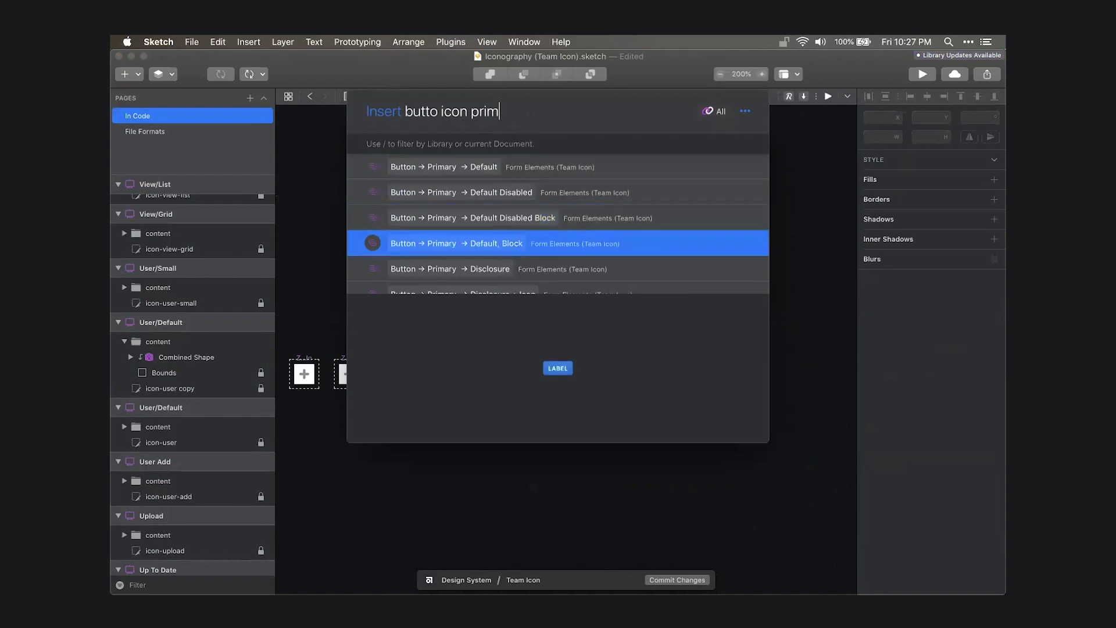
pyautogui.press('Return')
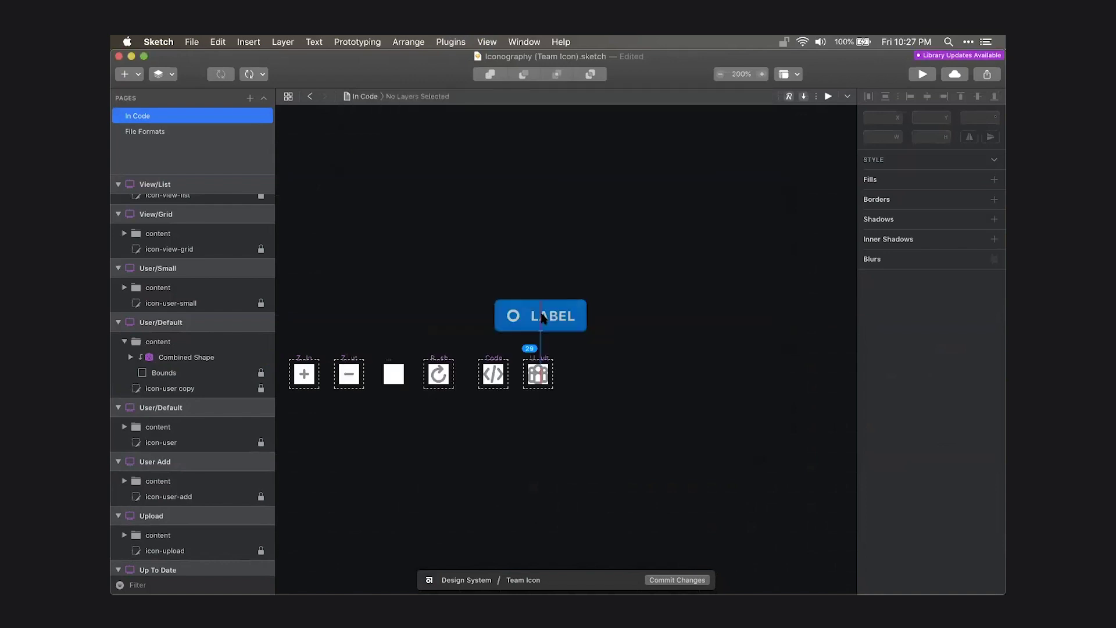
pyautogui.click(590, 316)
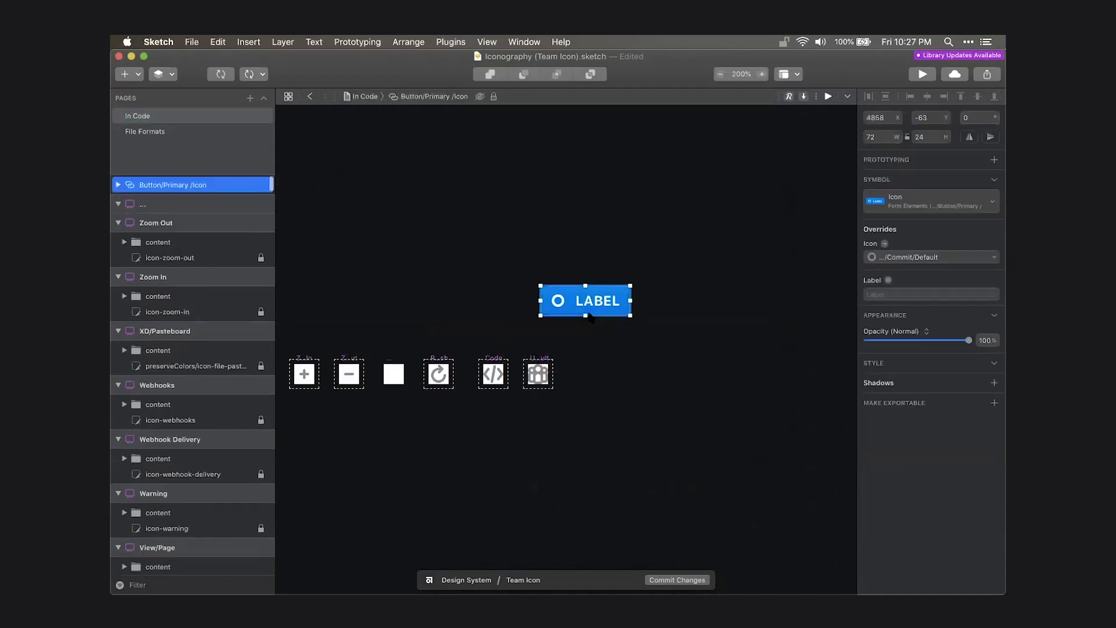
# Rename the new icon's User/Default symbol artboard to Team and save the document.
pyautogui.click(898, 261)
pyautogui.click(607, 377)
pyautogui.click(537, 374)
pyautogui.press('super+r')
pyautogui.press('Right')
pyautogui.hotkey('alt', 'BackSpace')
pyautogui.hotkey('alt', 'BackSpace')
pyautogui.write('Team')
pyautogui.press('Return')
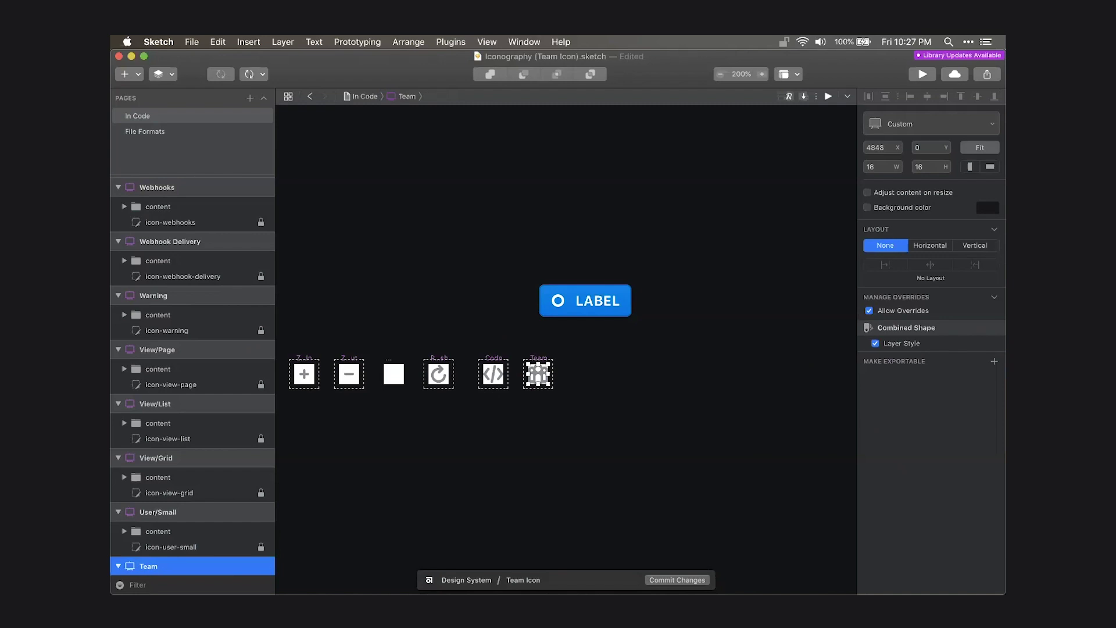
pyautogui.click(524, 473)
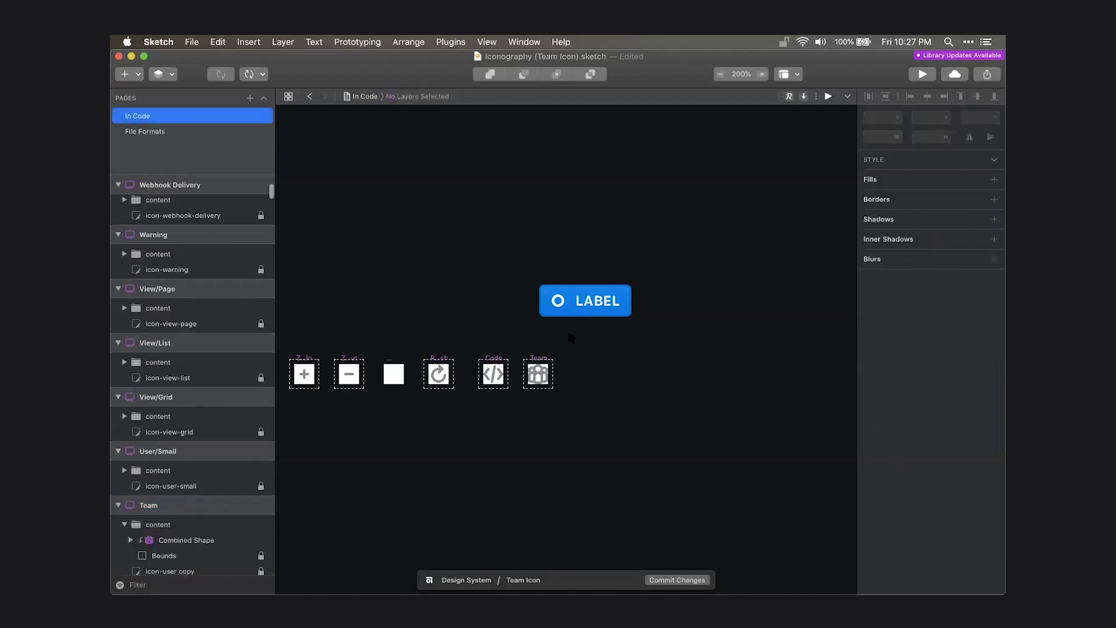
pyautogui.click(538, 373)
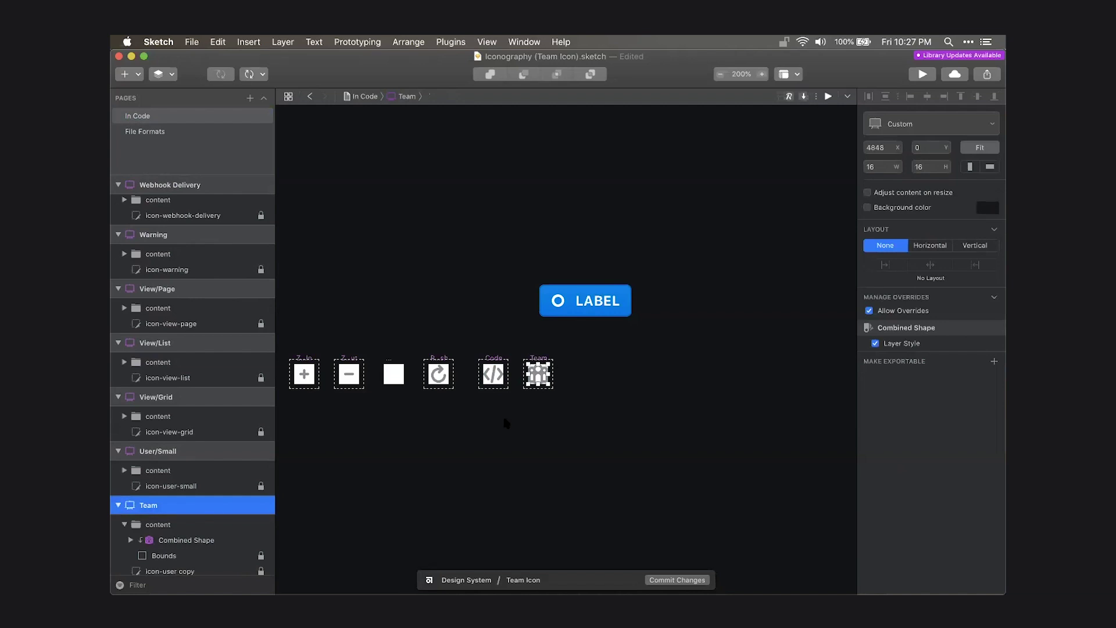
pyautogui.press('super+s')
pyautogui.click(598, 389)
# Set the Icon override of the inserted primary button to Team.
pyautogui.click(570, 309)
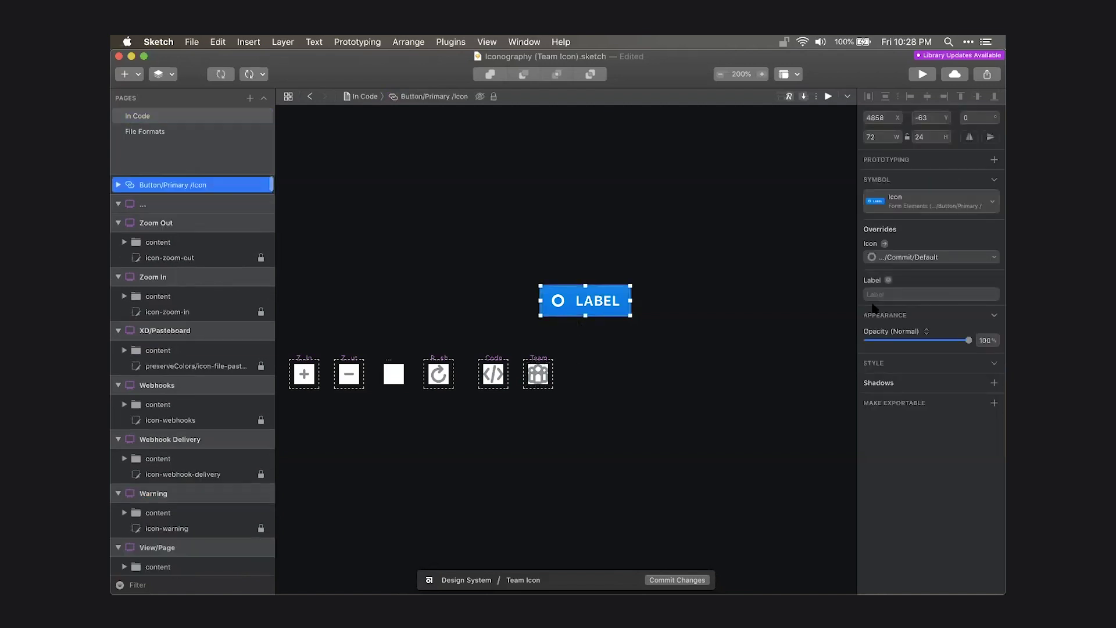
pyautogui.click(898, 257)
pyautogui.scroll(-5, 896, 413)
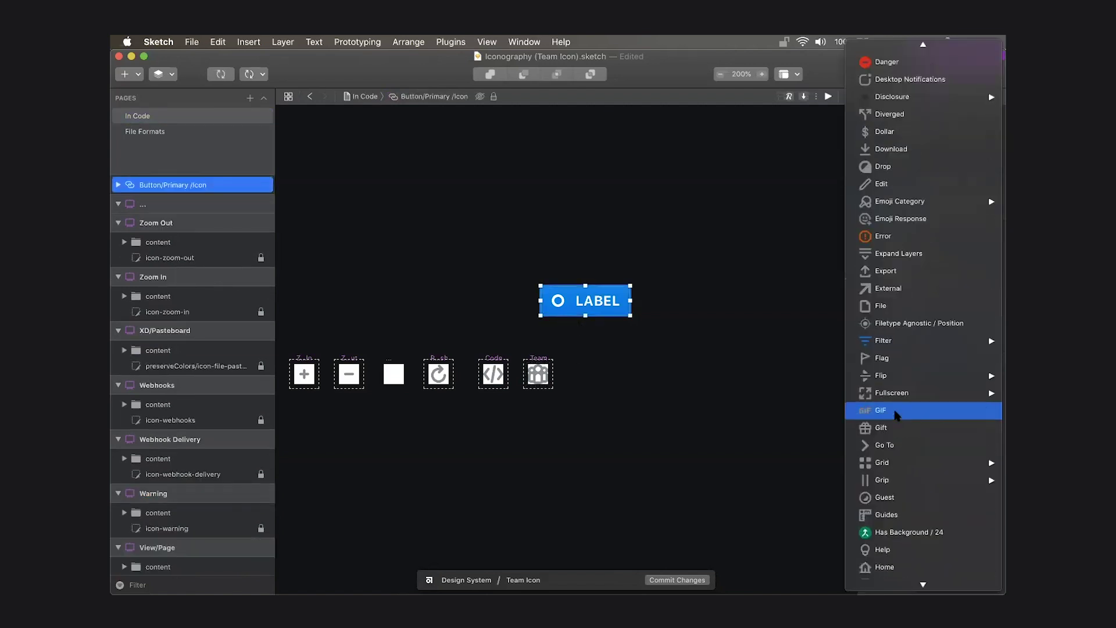
pyautogui.scroll(-10, 896, 415)
pyautogui.moveTo(891, 429)
pyautogui.scroll(-10, 894, 436)
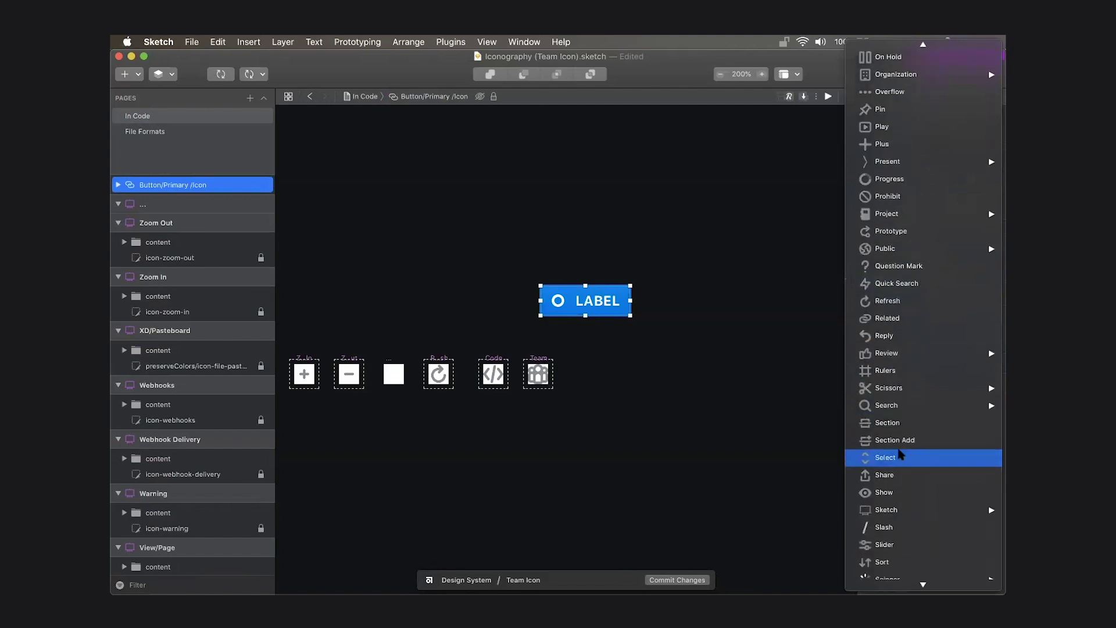
pyautogui.moveTo(899, 453)
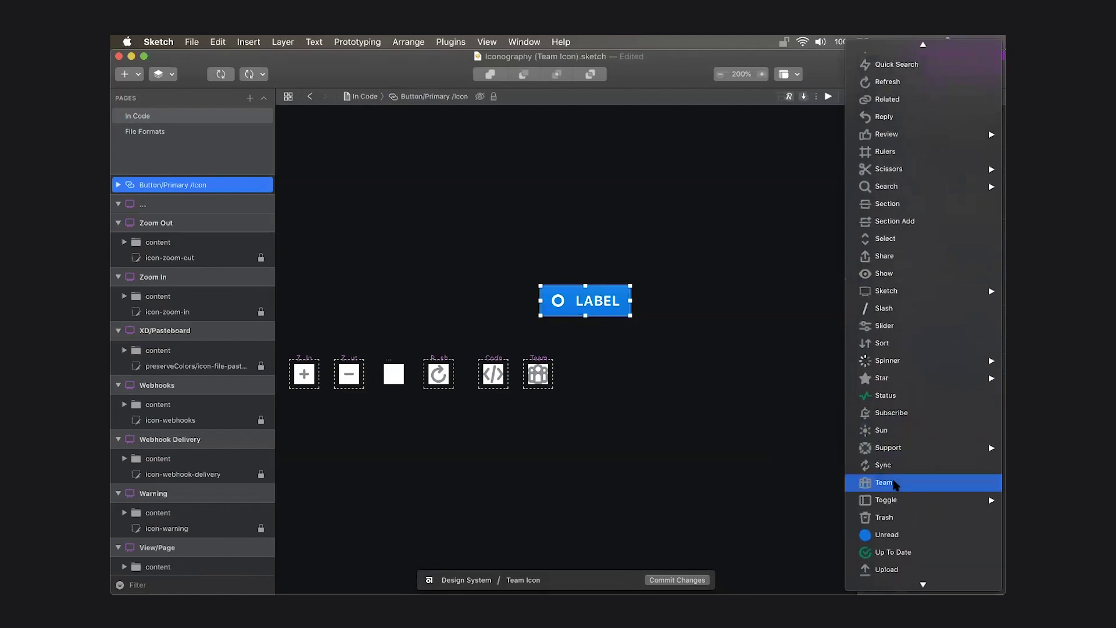
pyautogui.click(895, 482)
# Set the button icon's Combined Shape style override to 00 White (On-Dark Text, Light BG) from 01 Greyscale.
pyautogui.click(959, 287)
pyautogui.moveTo(930, 301)
pyautogui.moveTo(859, 317)
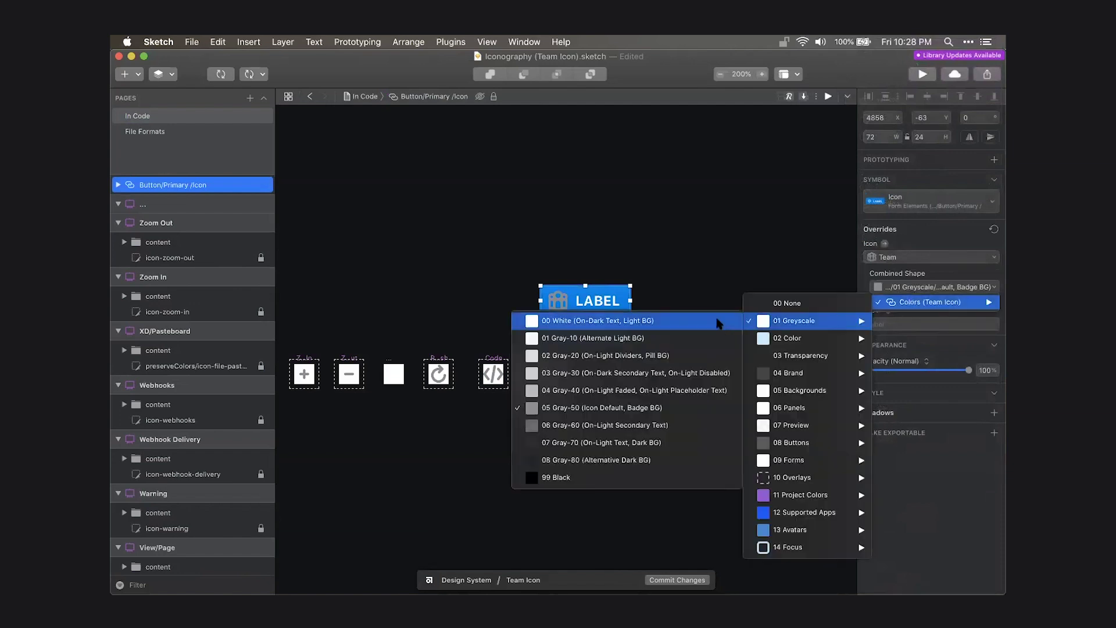
pyautogui.click(684, 316)
# Set the Label override of the button to "Team!".
pyautogui.click(904, 321)
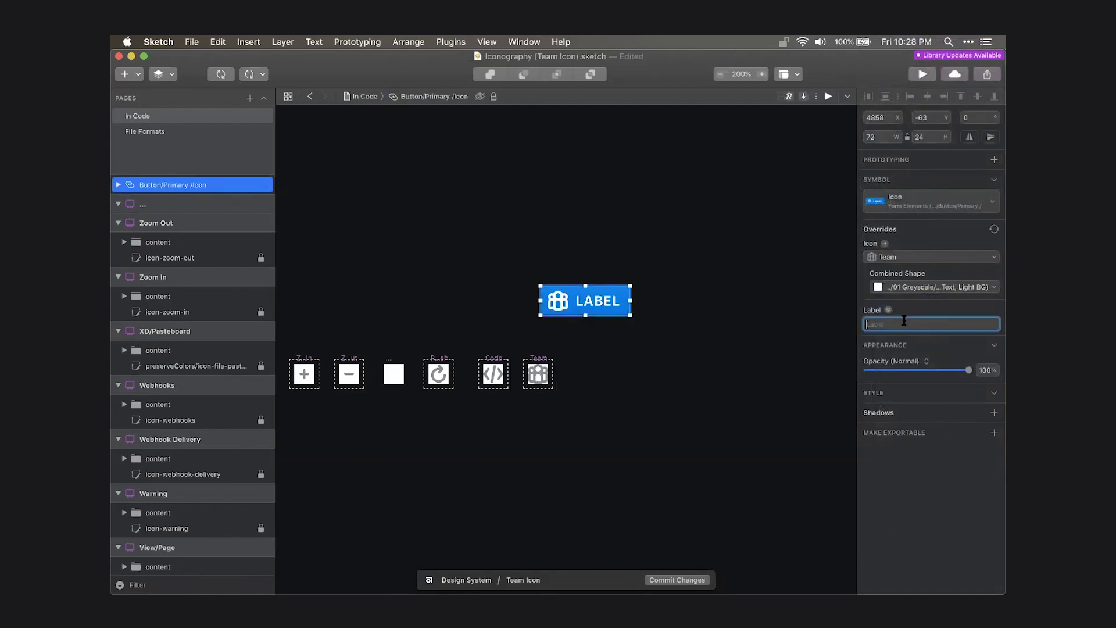
pyautogui.write('Team!')
pyautogui.press('Return')
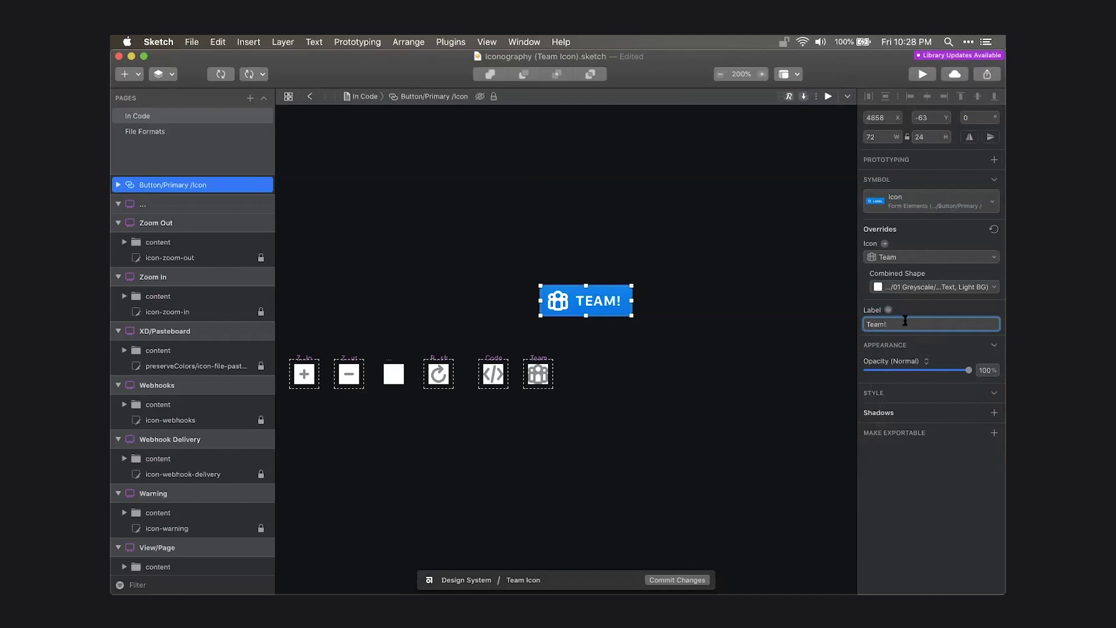
pyautogui.click(712, 291)
# Examine how the team icon renders inside the button, both up close and at actual size.
pyautogui.scroll(5, 589, 315)
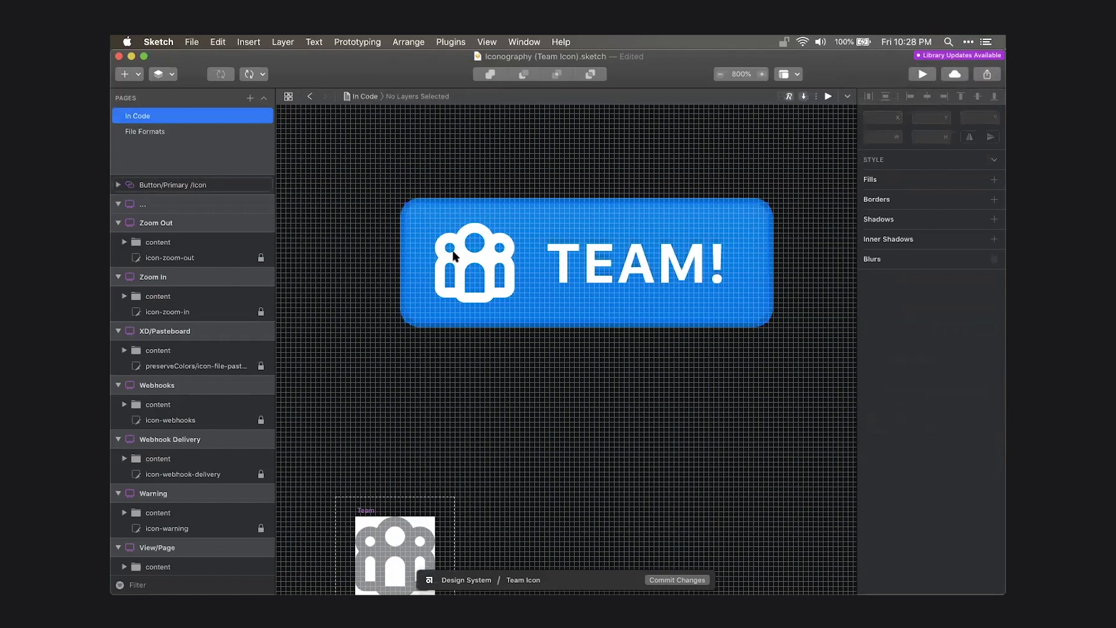
pyautogui.scroll(-2, 498, 294)
pyautogui.hscroll(-1, 498, 294)
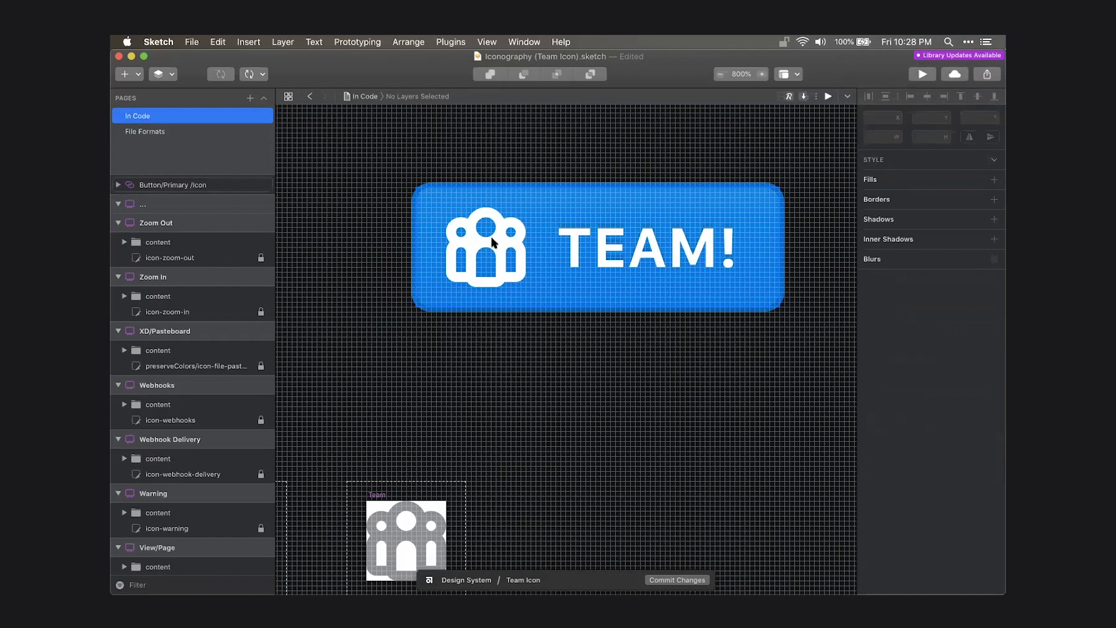
pyautogui.press('super+0')
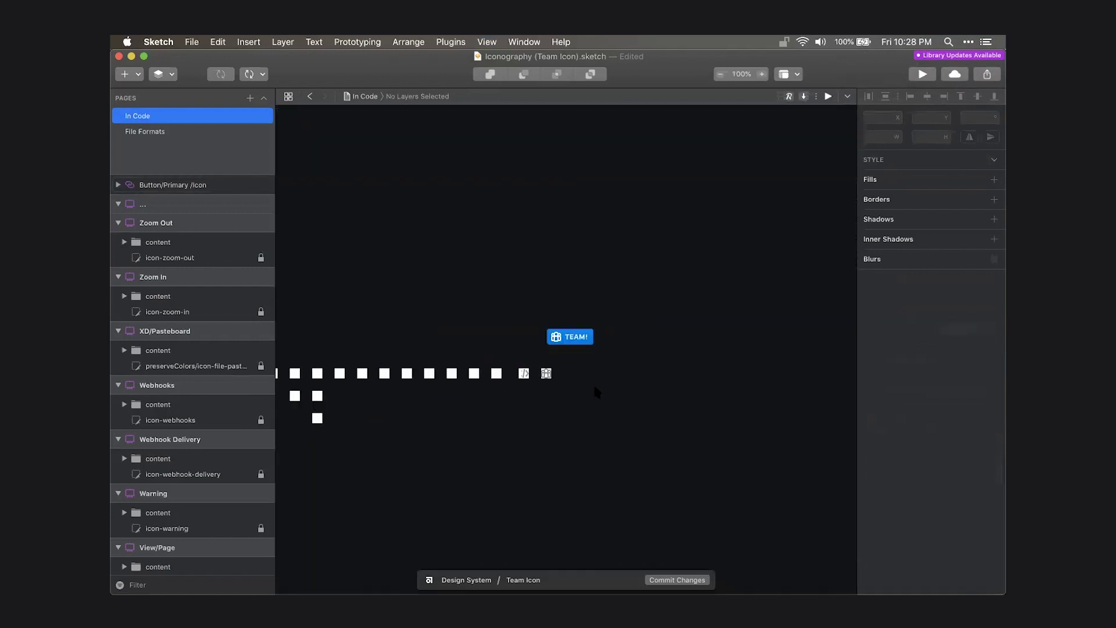
pyautogui.scroll(5, 557, 344)
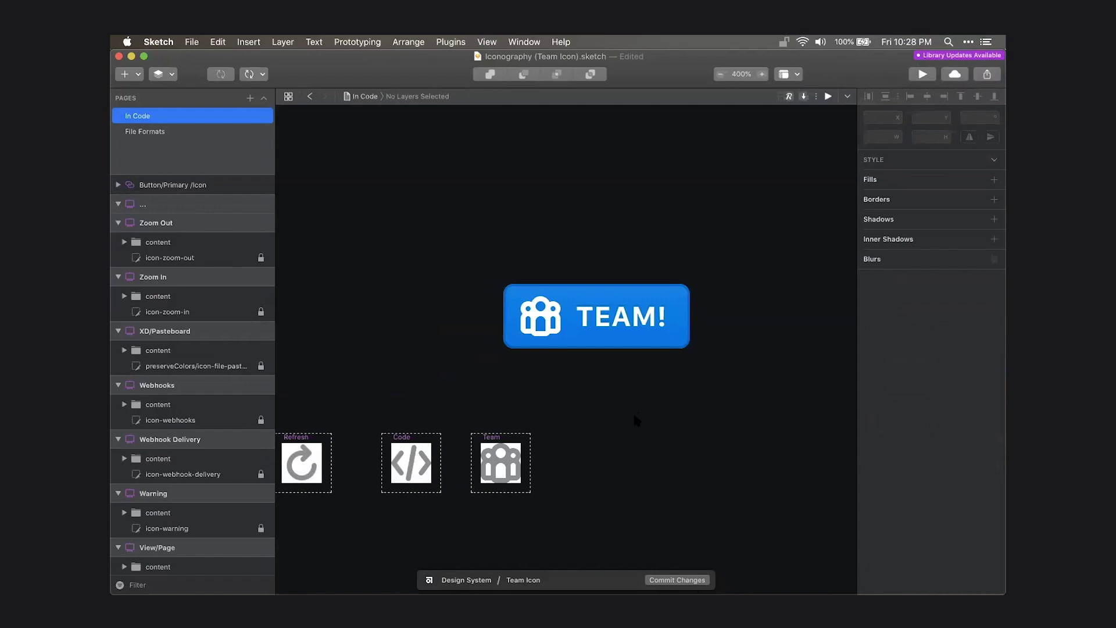
pyautogui.hscroll(3, 645, 416)
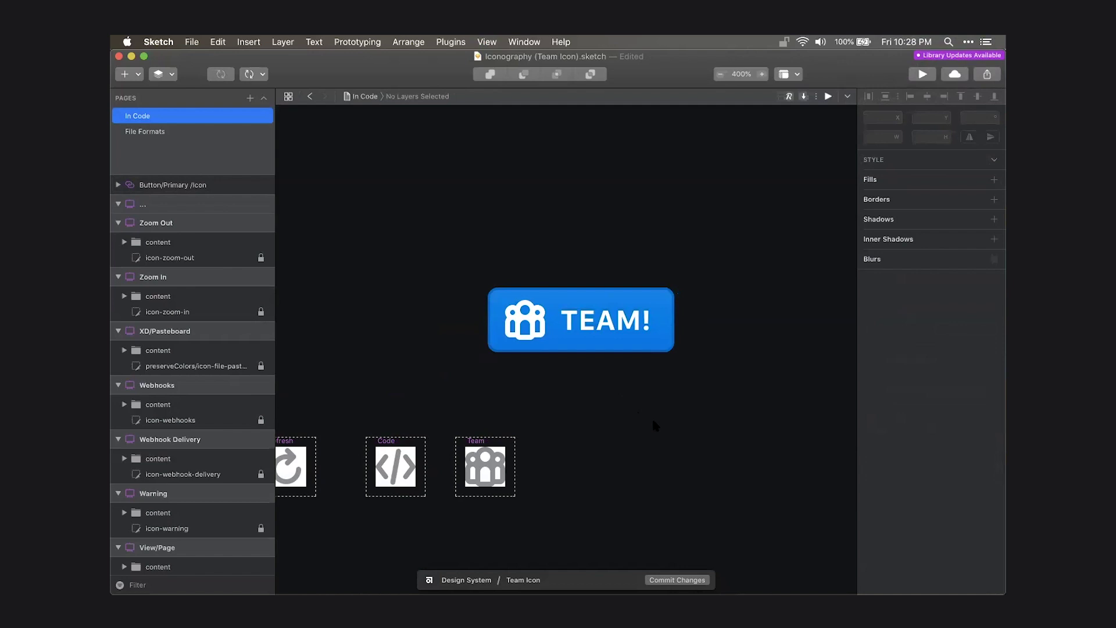
pyautogui.click(641, 347)
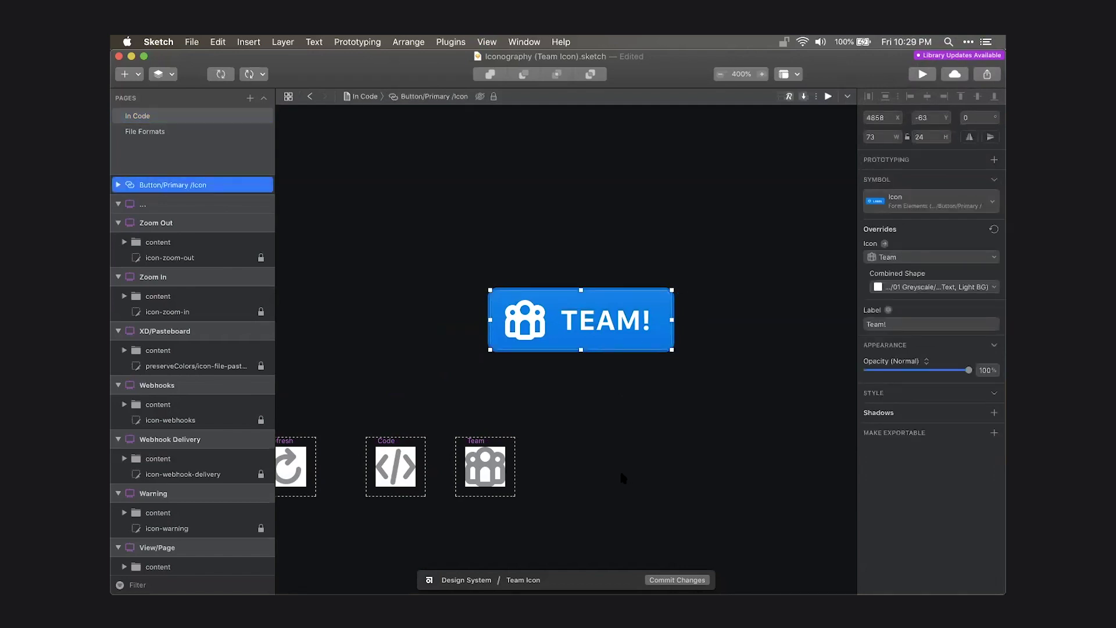
pyautogui.click(628, 437)
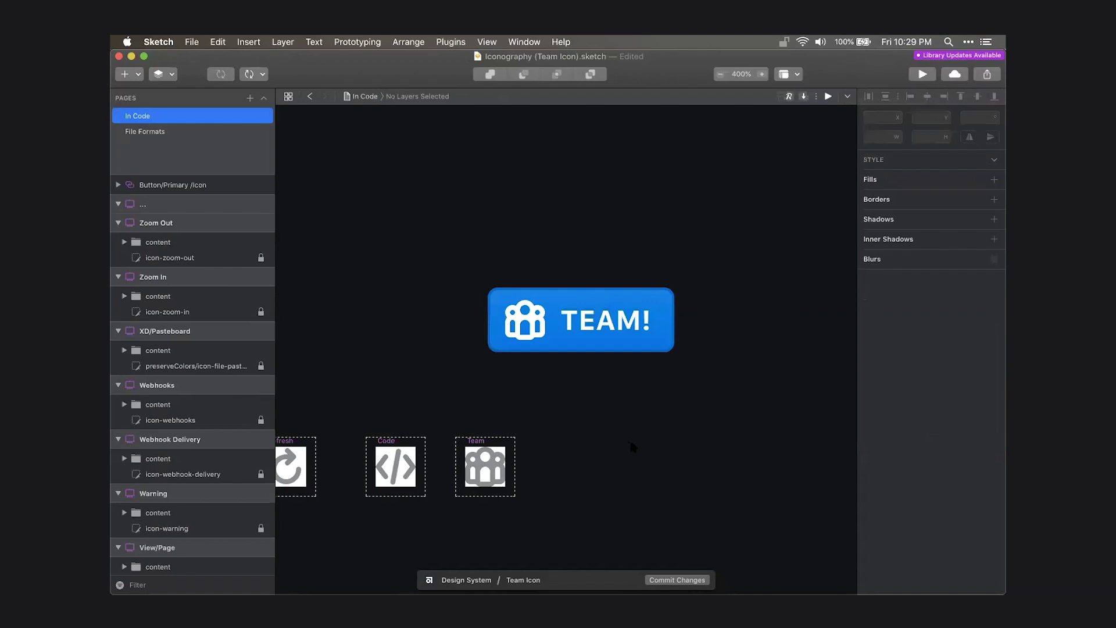
pyautogui.click(599, 349)
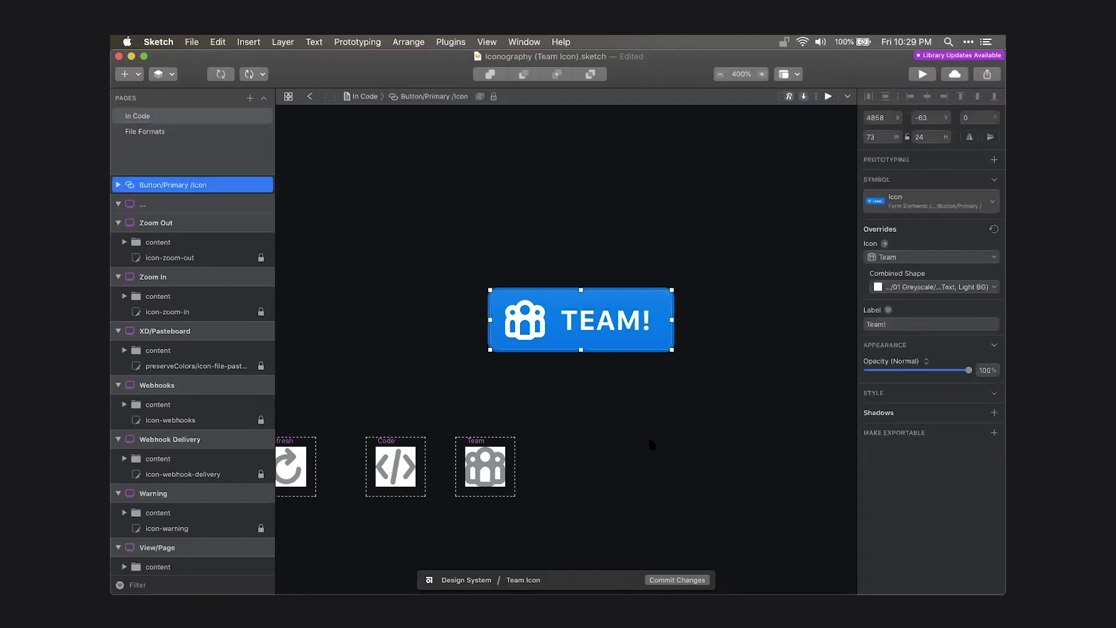
pyautogui.click(649, 440)
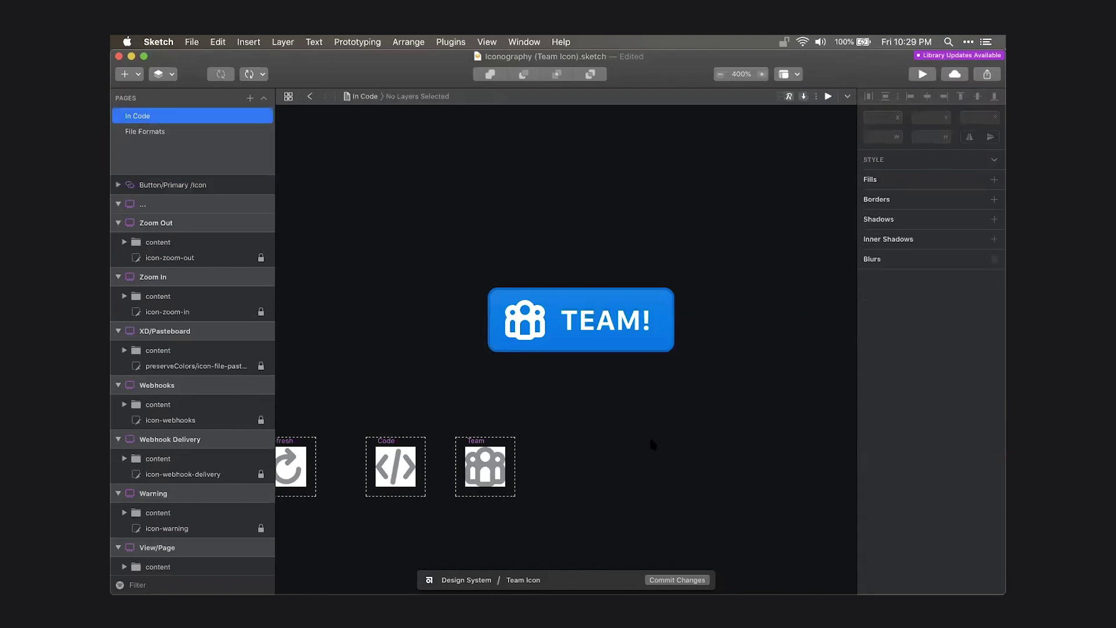
# Delete the Team! primary button from the canvas above the icon symbols.
pyautogui.hscroll(2, 649, 440)
pyautogui.scroll(-2, 648, 442)
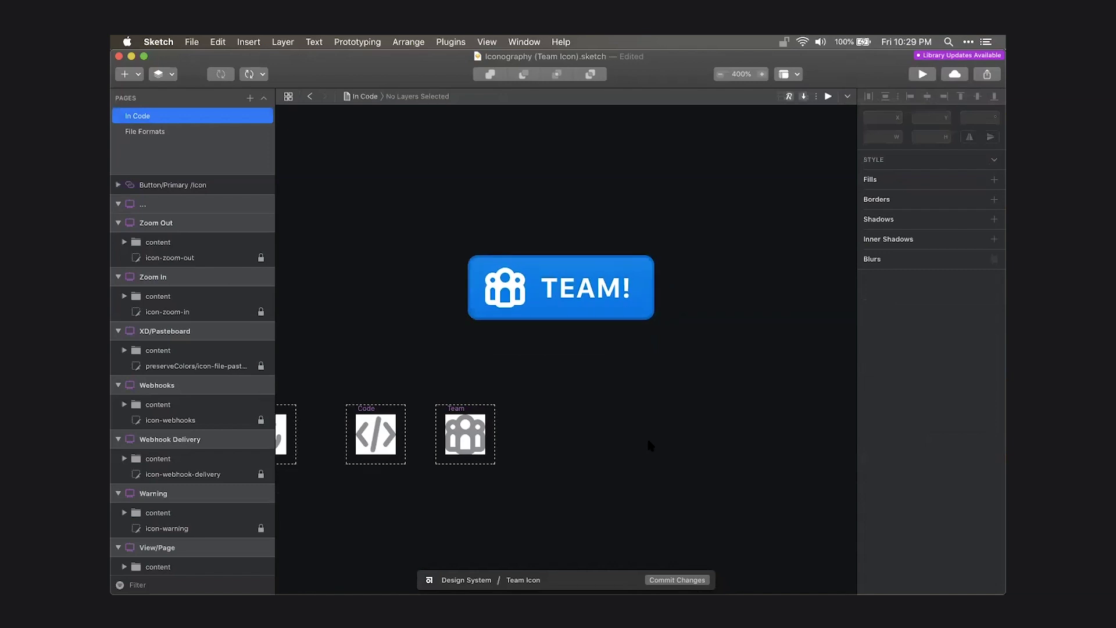
pyautogui.hscroll(-2, 649, 444)
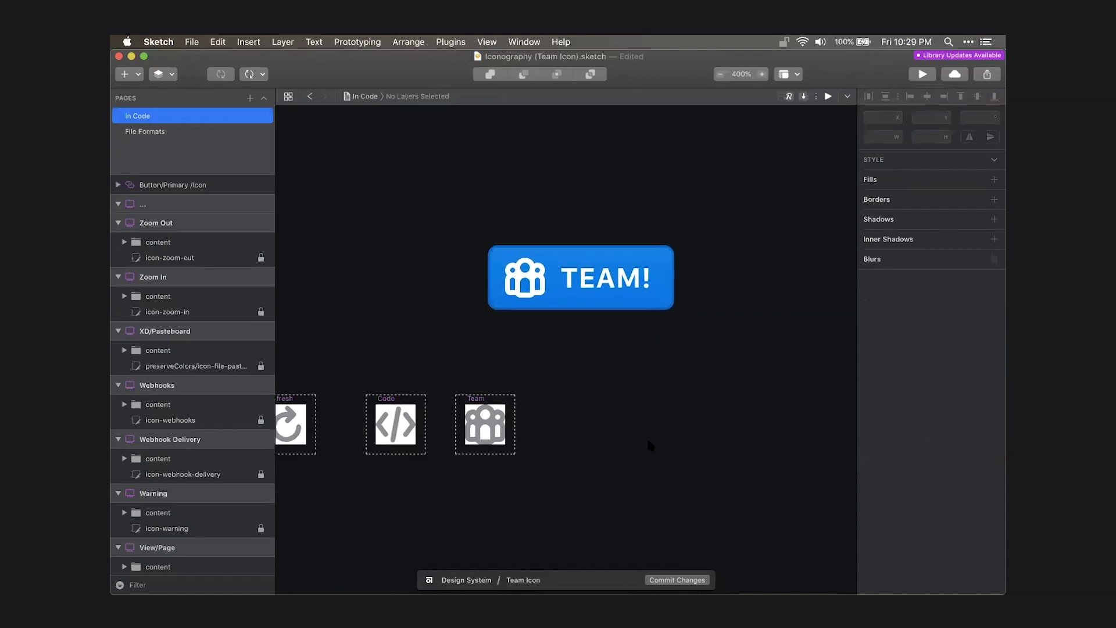
pyautogui.click(594, 274)
pyautogui.press('super+shift+h')
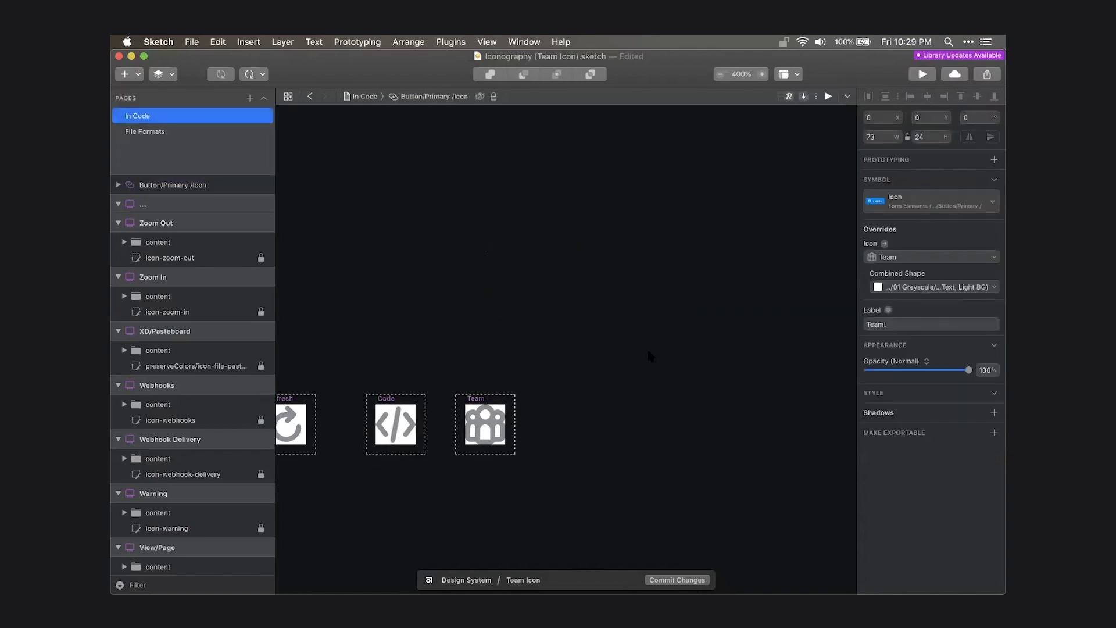
pyautogui.press('Delete')
pyautogui.hscroll(-5, 708, 352)
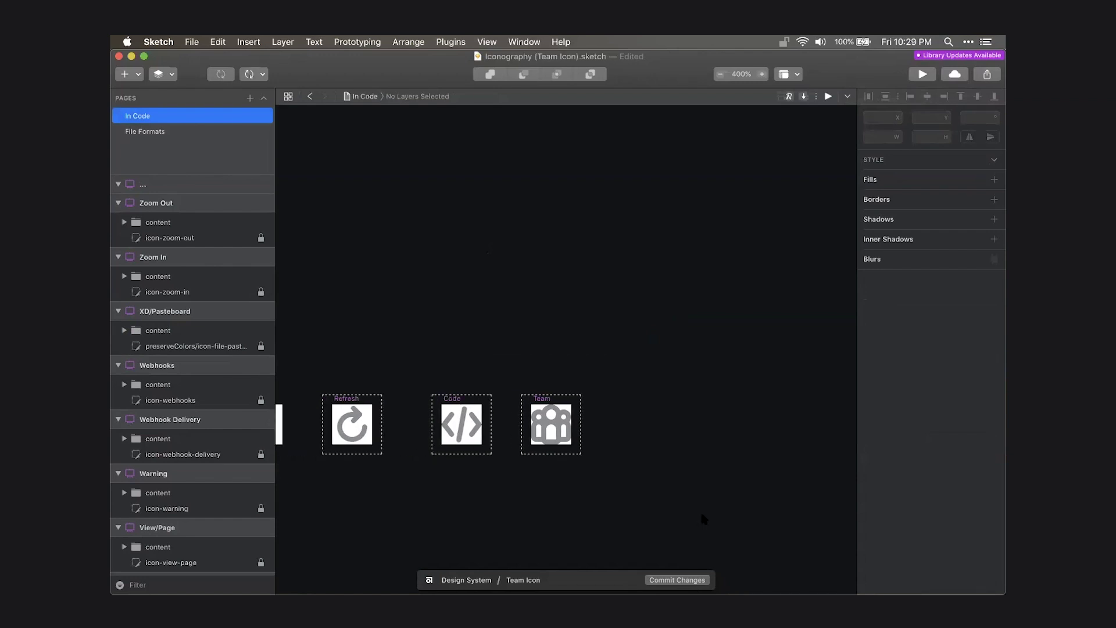
# Commit the changes with the summary "Created a Team icon" and the details "...and half the company watched me do it...".
pyautogui.click(674, 579)
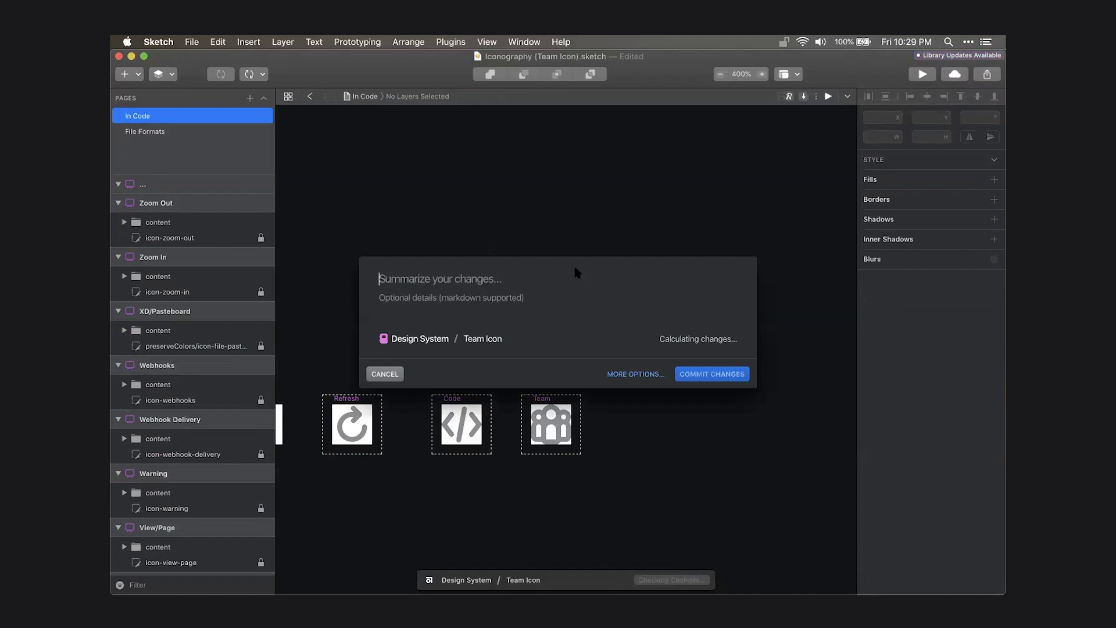
pyautogui.write('Crea')
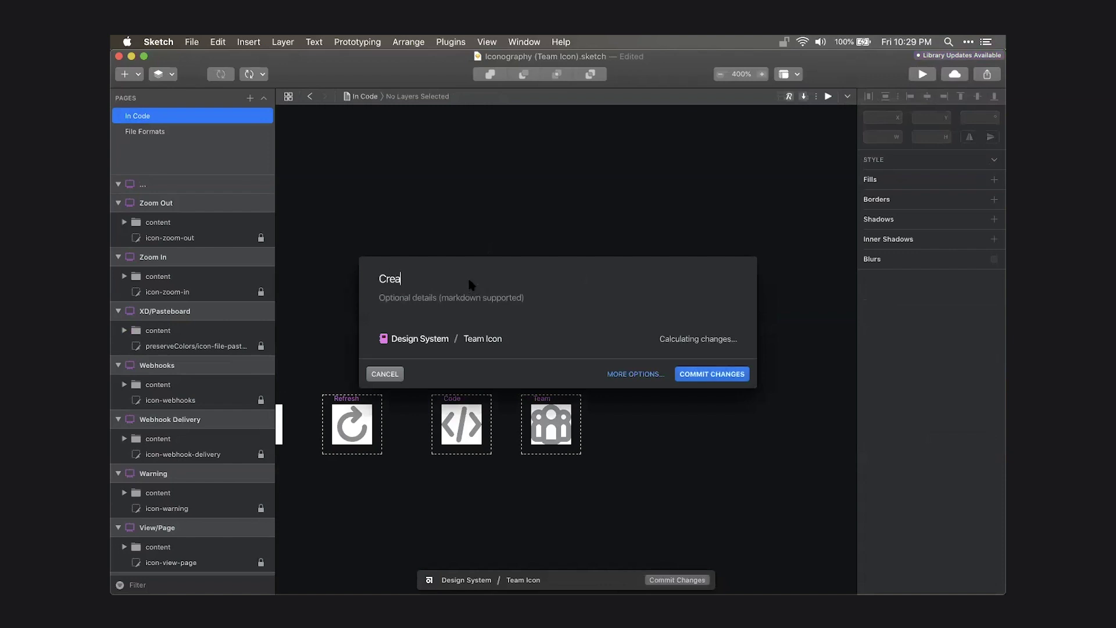
pyautogui.write('ted a Team icon')
pyautogui.press('Tab')
pyautogui.write('...and')
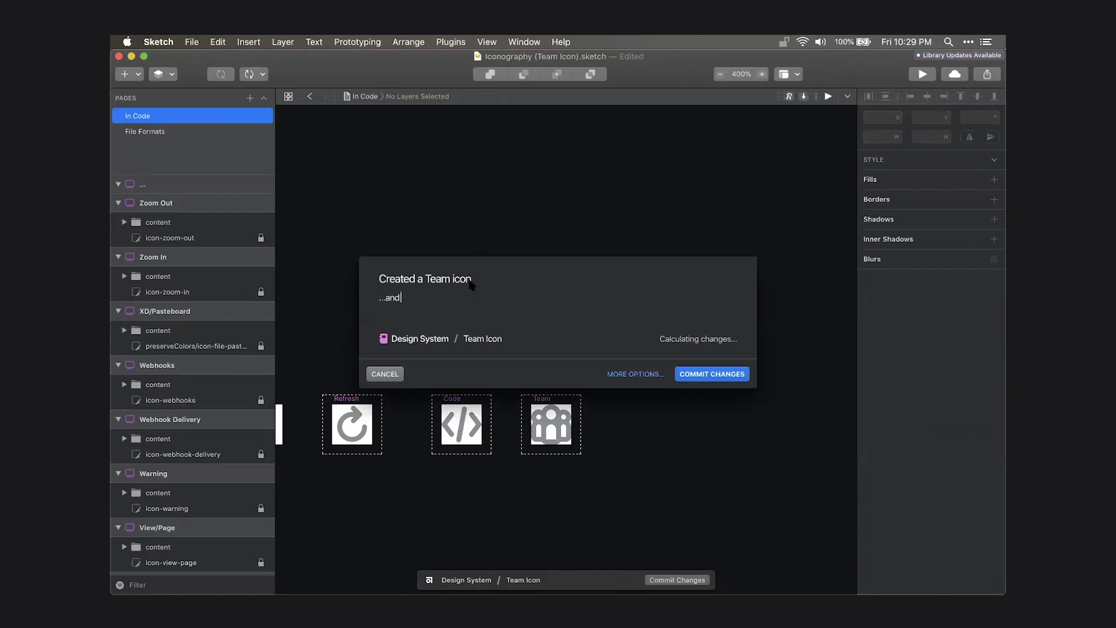
pyautogui.write(' half the company')
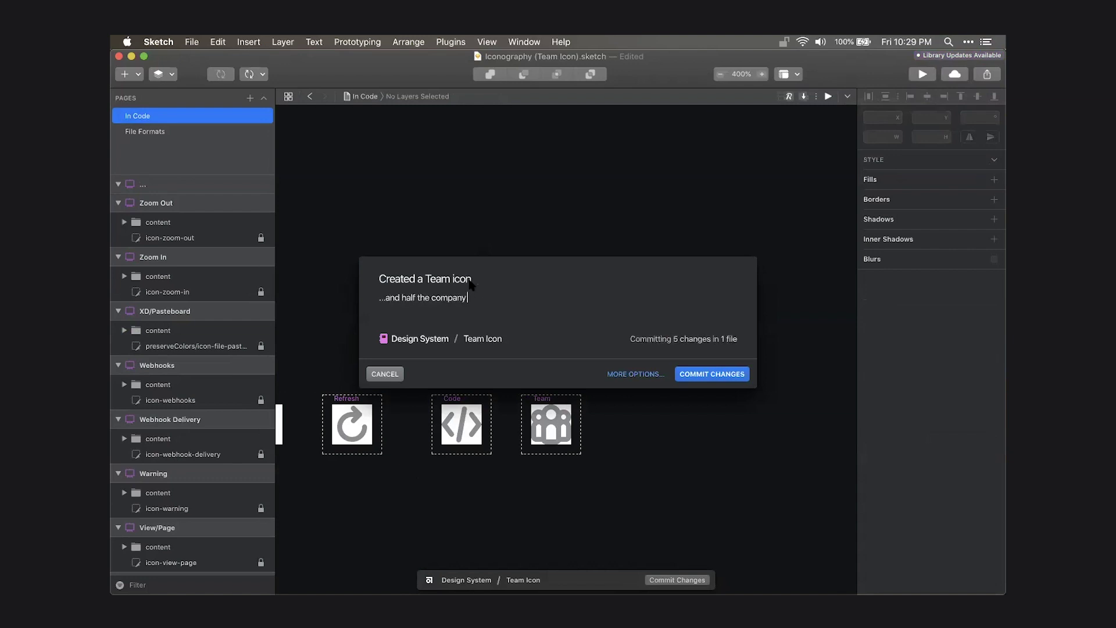
pyautogui.write(' watched me do it...')
pyautogui.press('super+Return')
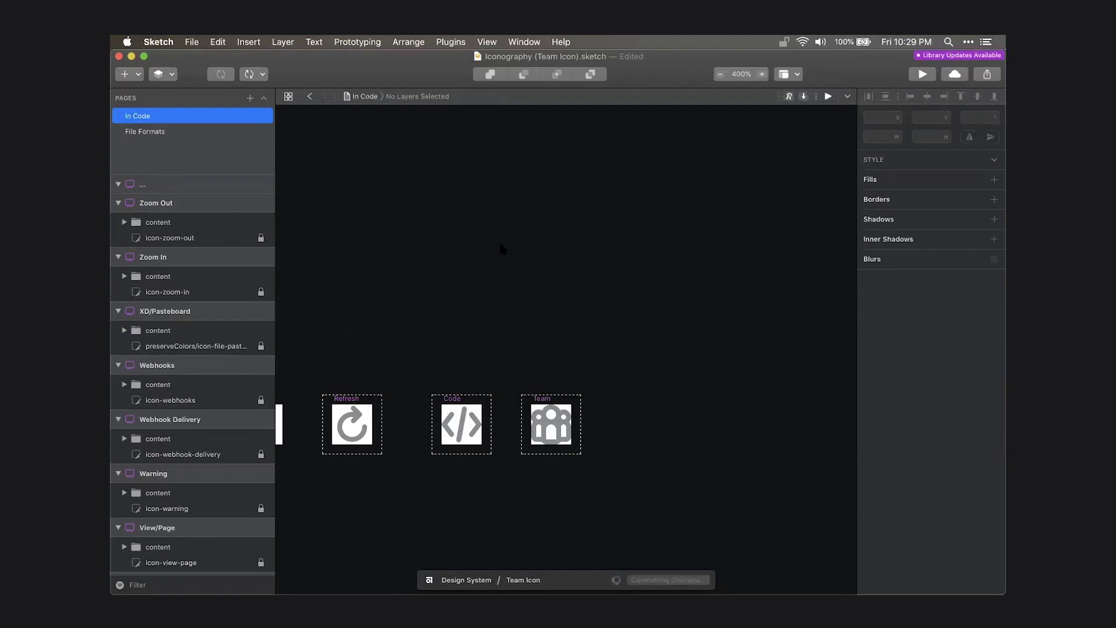
pyautogui.scroll(-1, 496, 260)
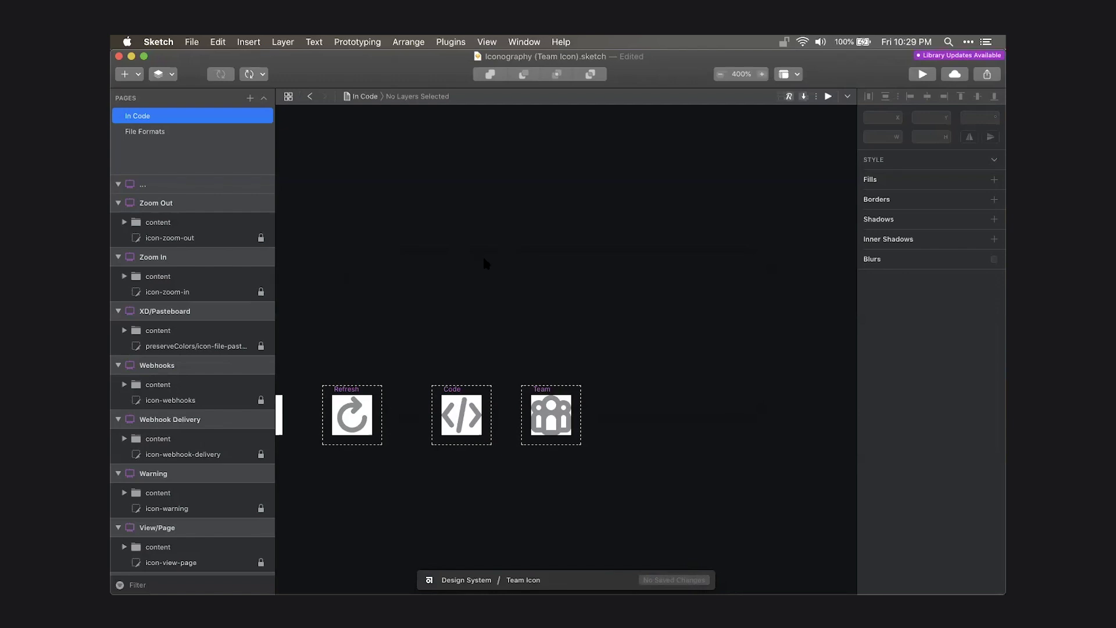
# Switch to the Noun Project page in Safari, search for "cloud" and browse the resulting icons for reference shapes.
pyautogui.hscroll(-3, 483, 263)
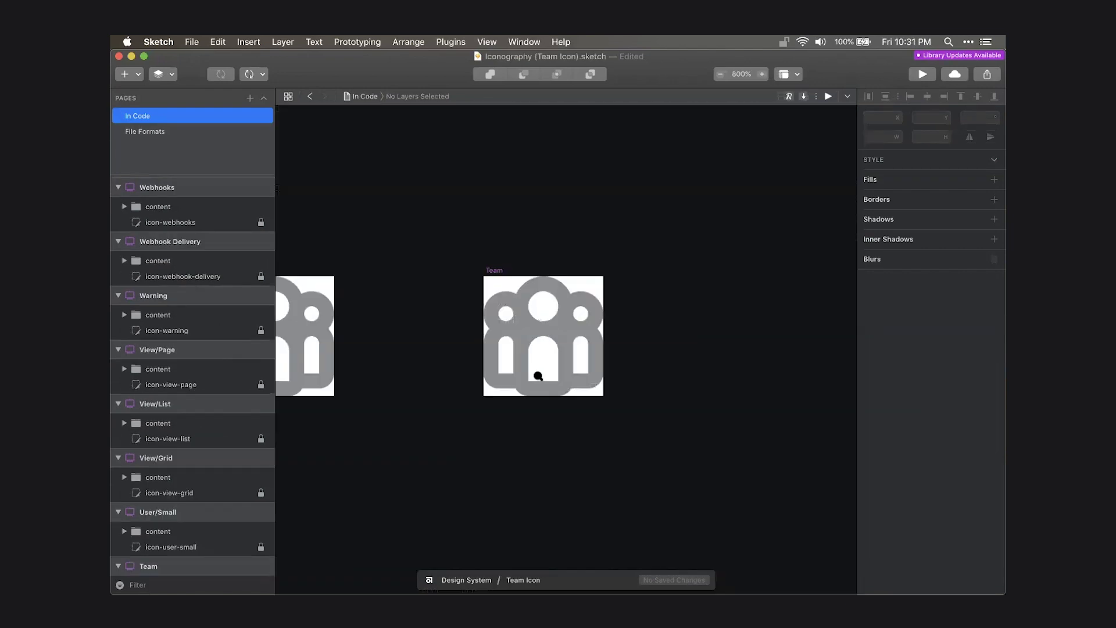
pyautogui.click(538, 376)
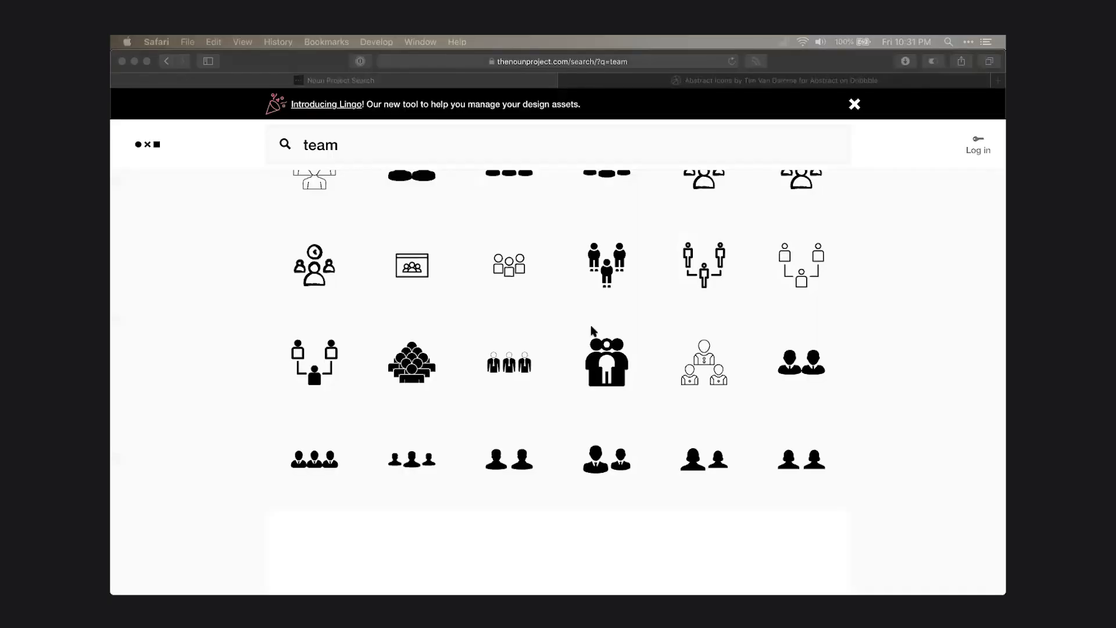
pyautogui.click(412, 138)
pyautogui.write('cloud')
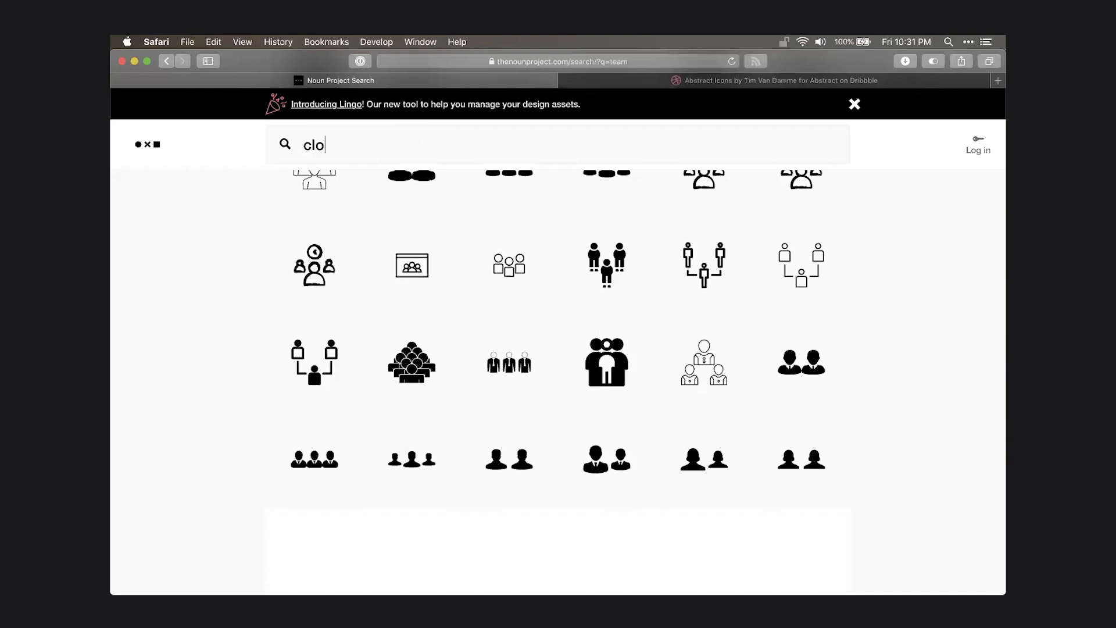
pyautogui.press('Return')
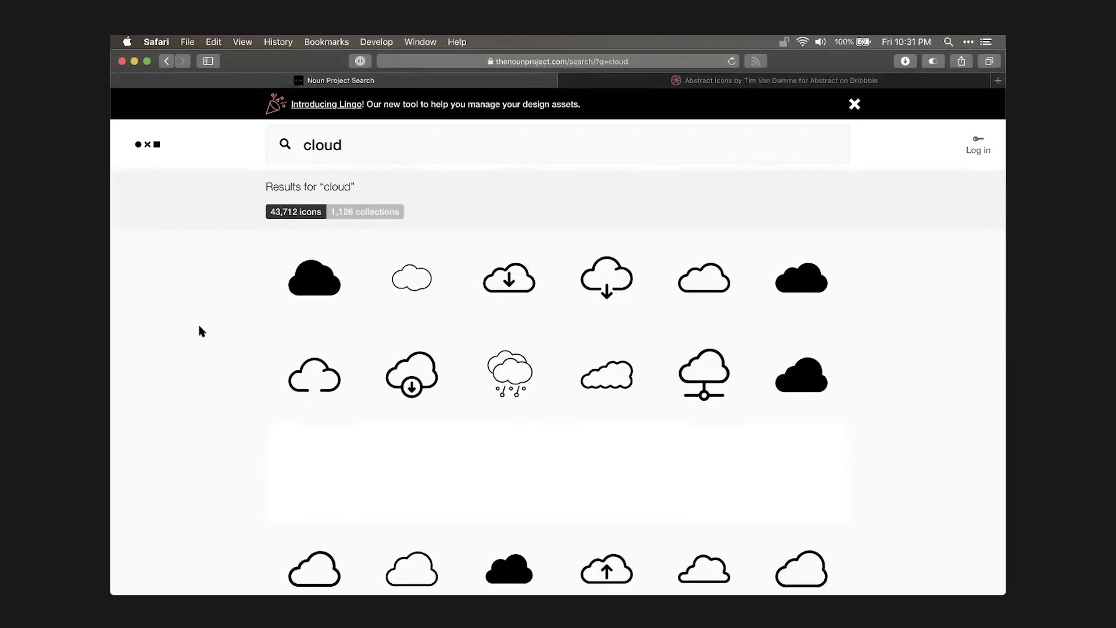
pyautogui.scroll(-10, 202, 325)
pyautogui.scroll(-2, 203, 333)
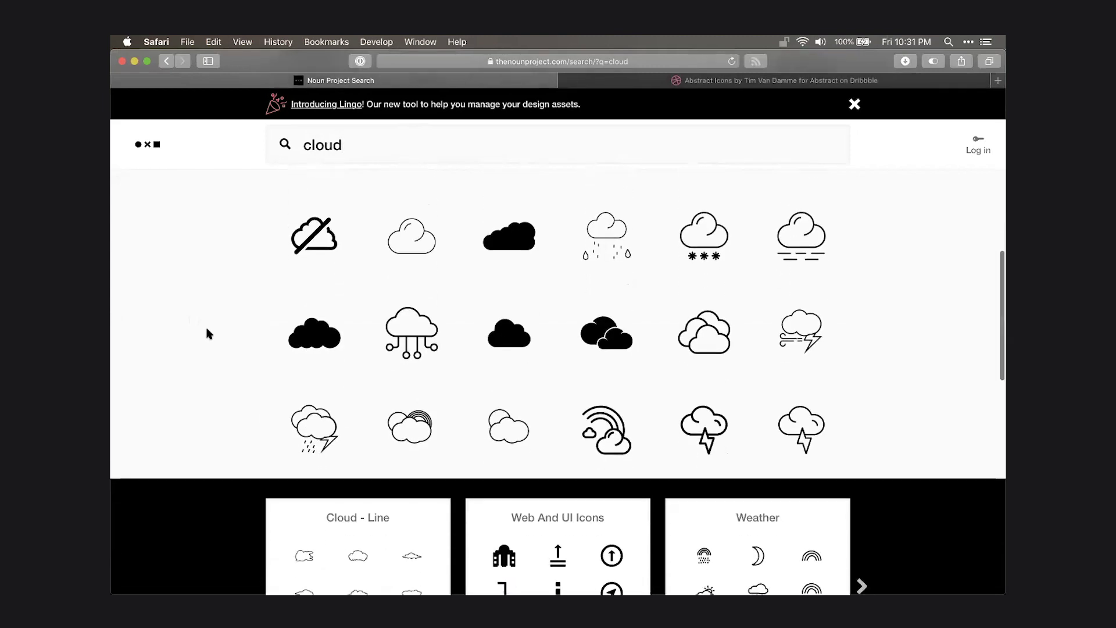
pyautogui.scroll(1, 209, 332)
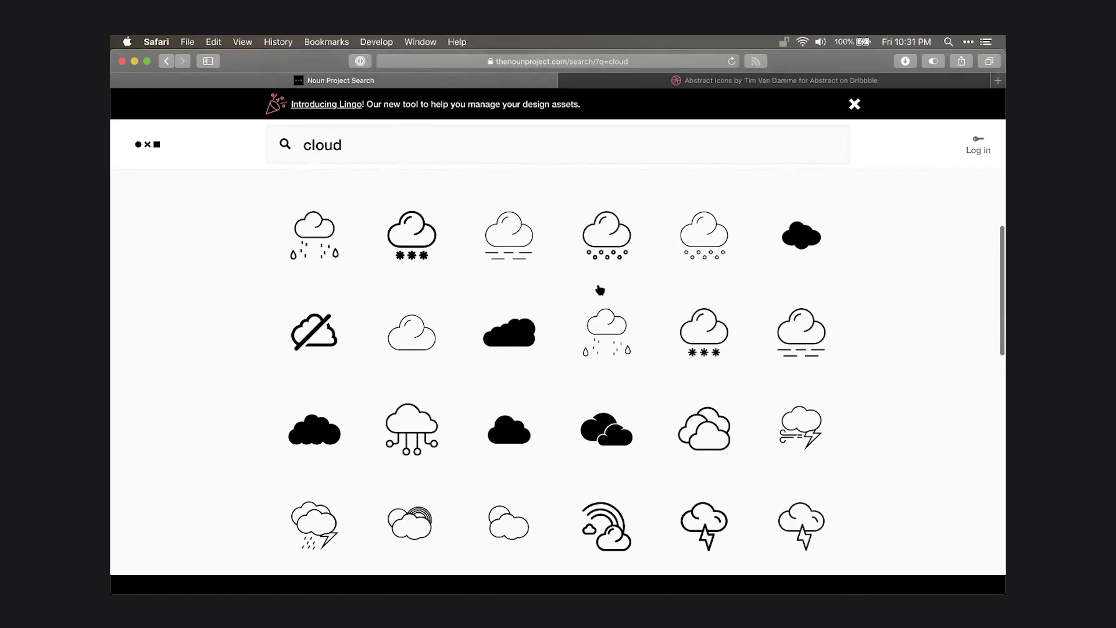
pyautogui.scroll(-10, 888, 365)
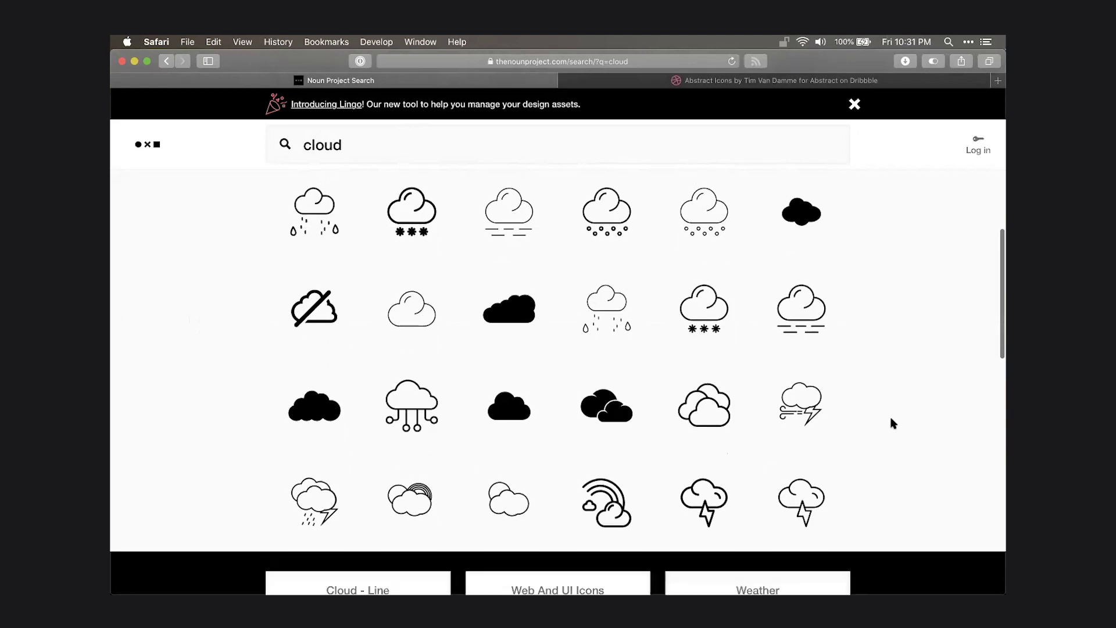
pyautogui.scroll(-5, 885, 418)
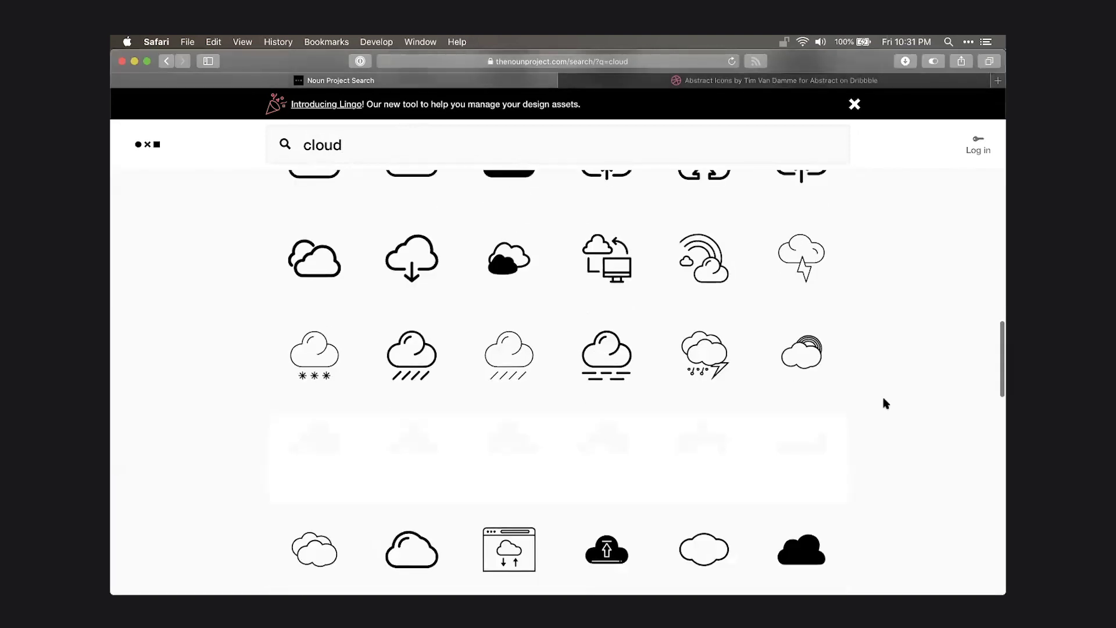
# Search Google Images for "pixar clouds" in a new tab and open the Disney Pixar Toy Story cloud pattern image.
pyautogui.press('super+t')
pyautogui.write('pixa')
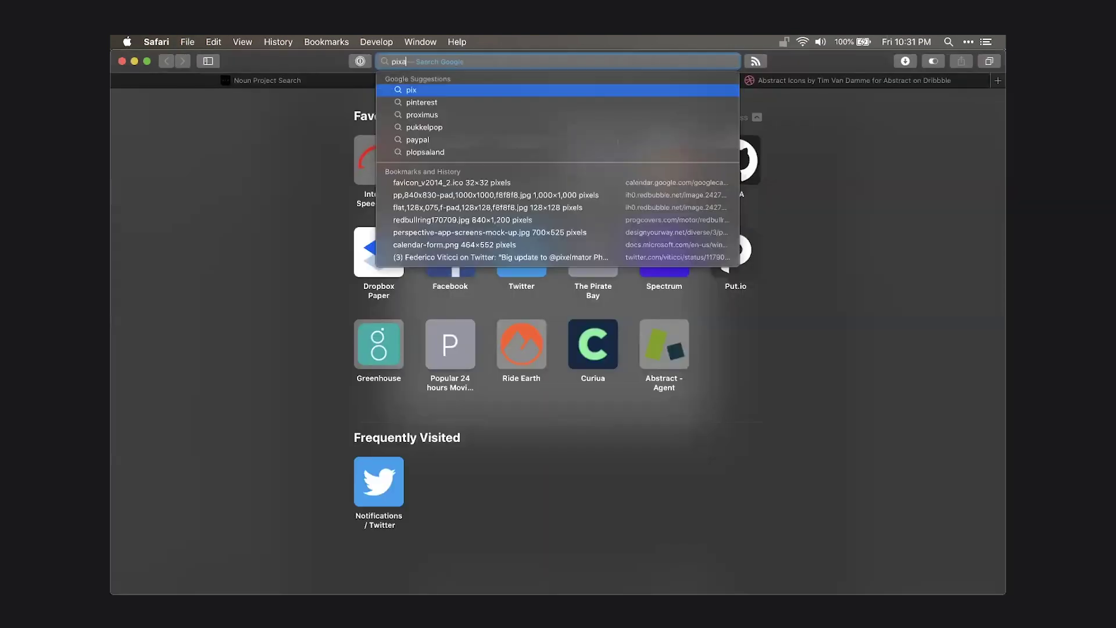
pyautogui.write('r clouds')
pyautogui.press('Return')
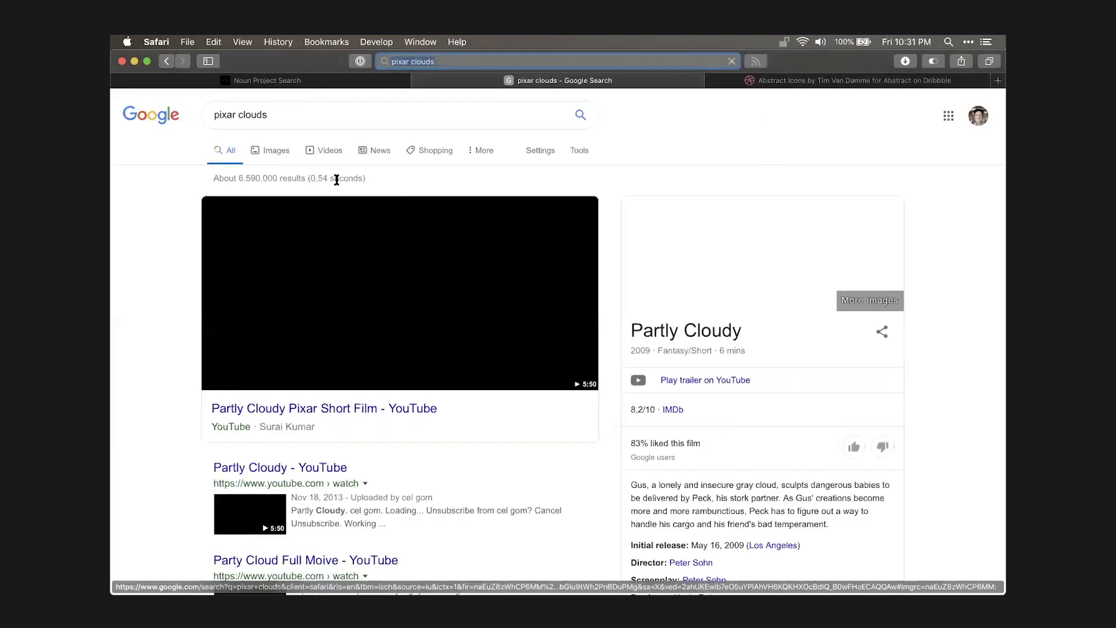
pyautogui.click(277, 150)
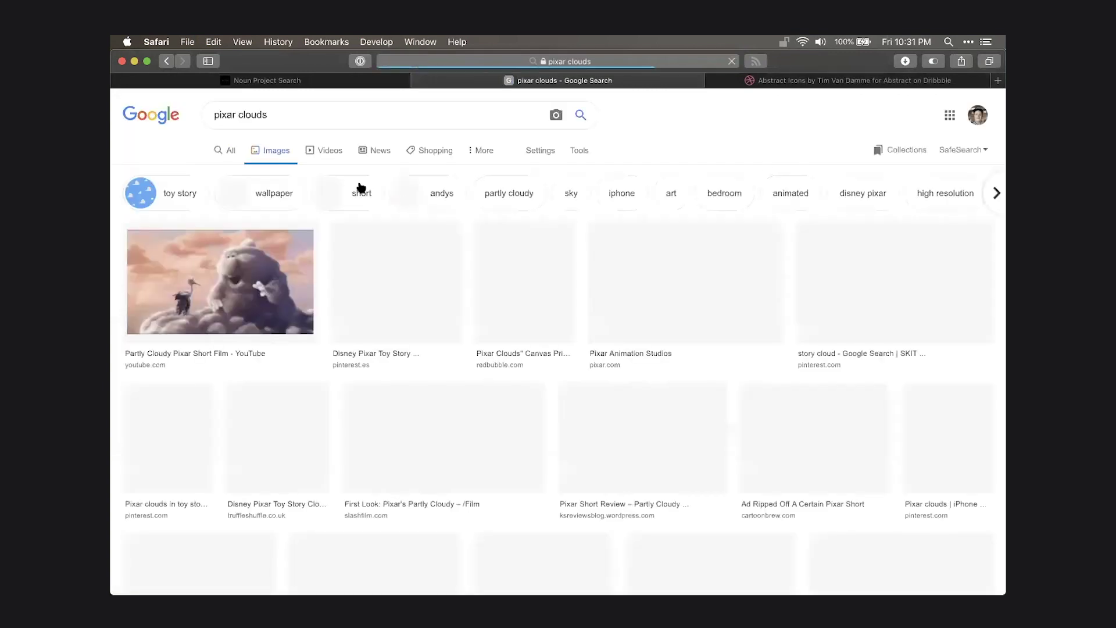
pyautogui.click(459, 300)
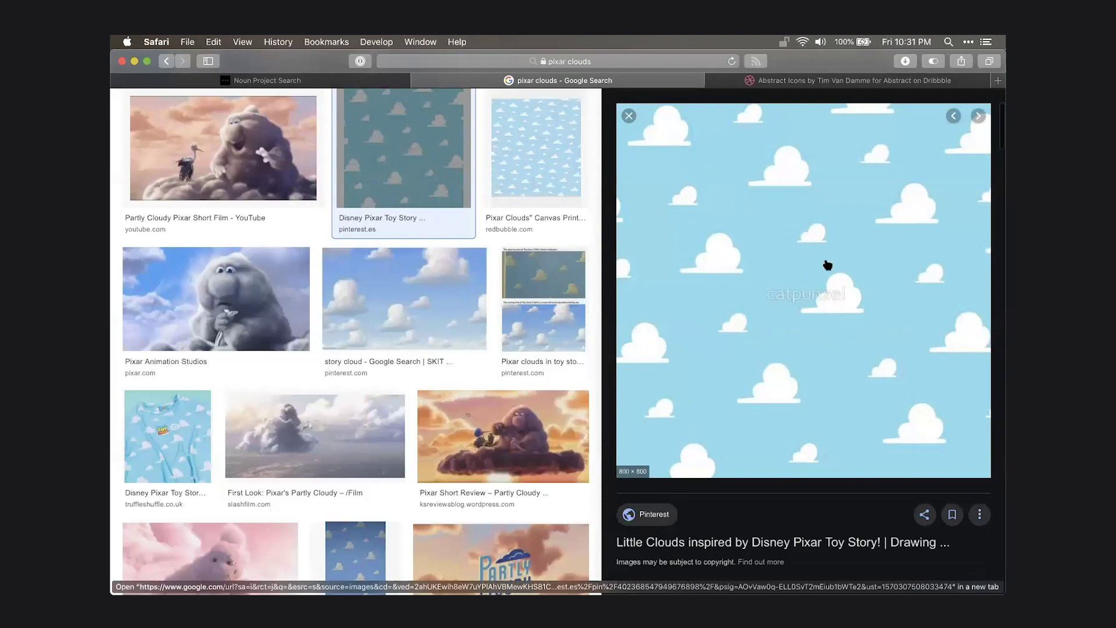
# Return to the Noun Project cloud results and examine the different cloud outlines for a simple shape to follow.
pyautogui.click(363, 85)
pyautogui.scroll(-6, 700, 290)
pyautogui.scroll(-10, 859, 325)
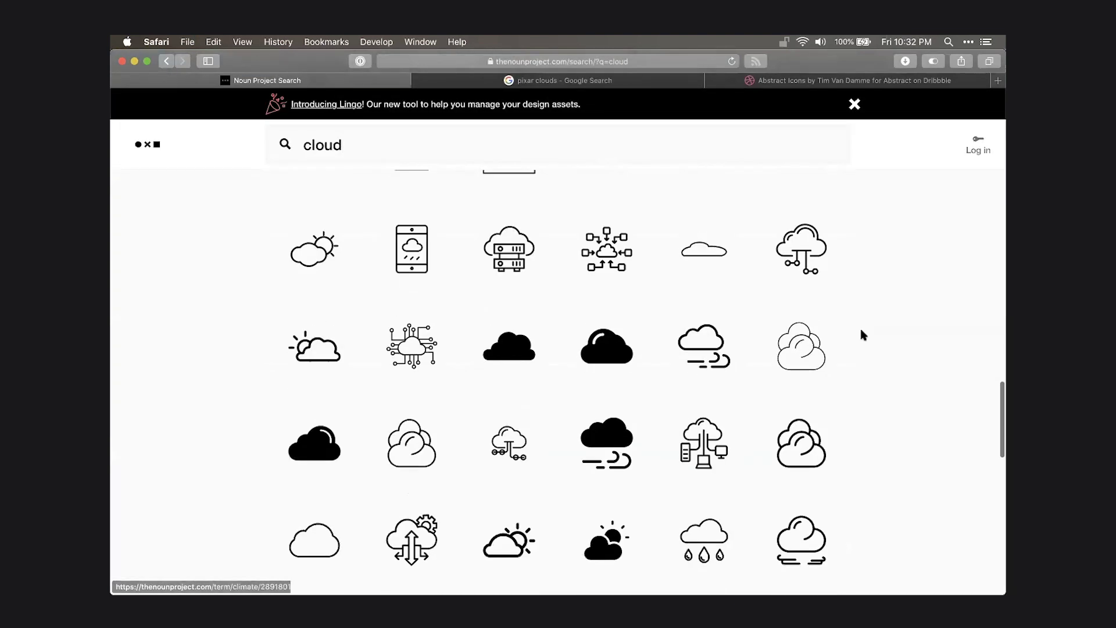
pyautogui.scroll(15, 866, 331)
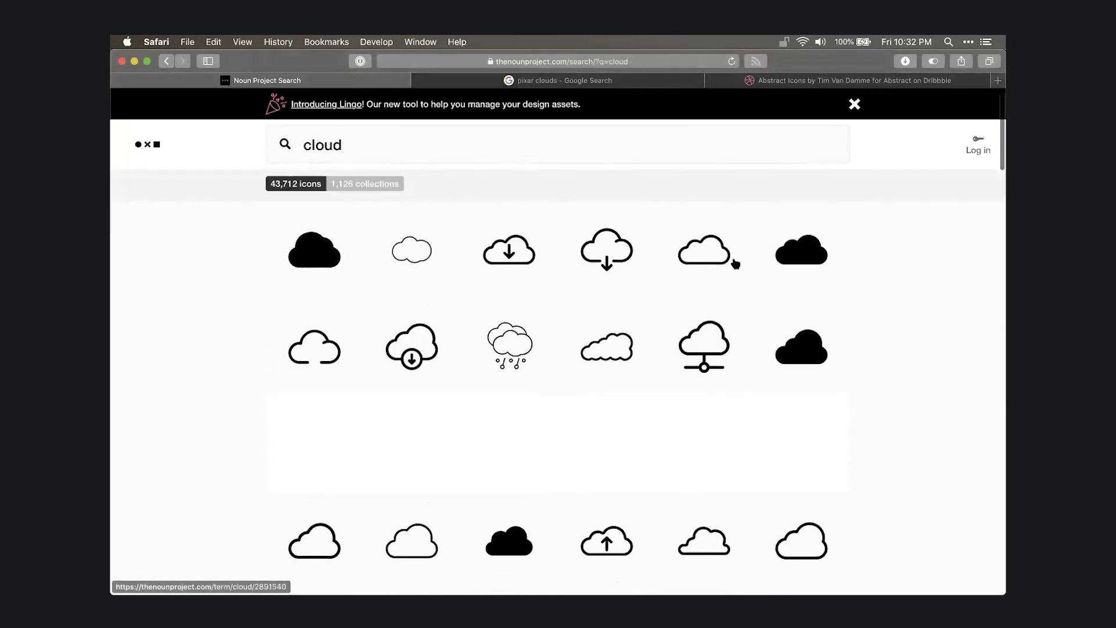
pyautogui.scroll(-3, 639, 270)
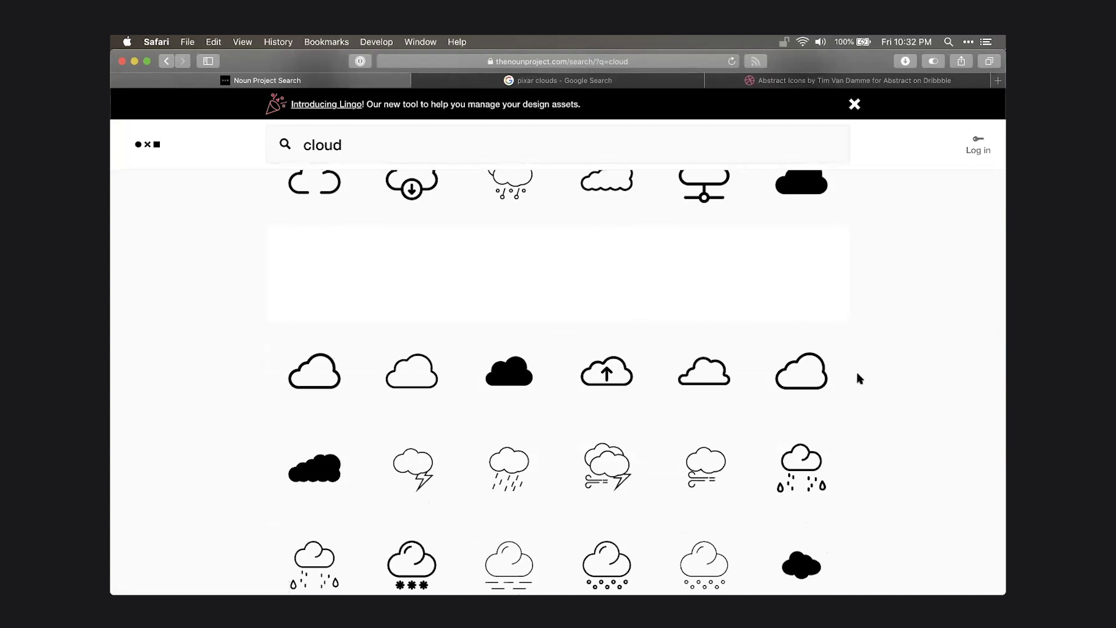
pyautogui.scroll(-2, 851, 380)
pyautogui.scroll(-2, 850, 382)
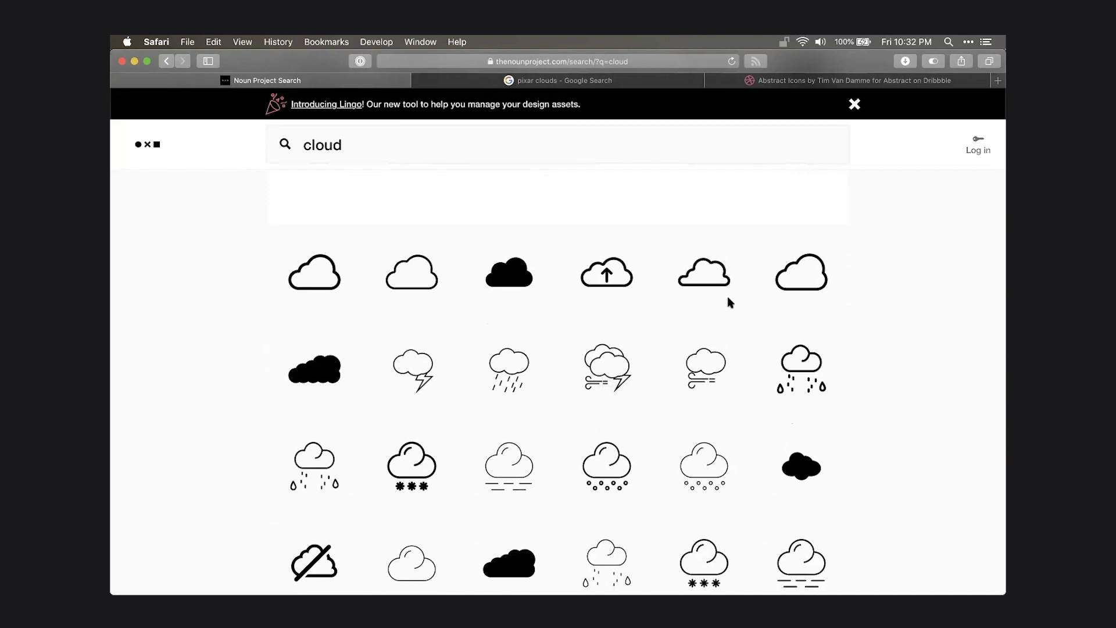
# View cdn.newsapi.com.au/image/v1/49f7469e2062e9febf8693e04b318e9d in a new tab, close it, and return to the Noun Project cloud results.
pyautogui.press('super+t')
pyautogui.write('cdn.newsapi.com.au/image/v1/49f7469e2062e9febf8693e04b318e9d')
pyautogui.press('Return')
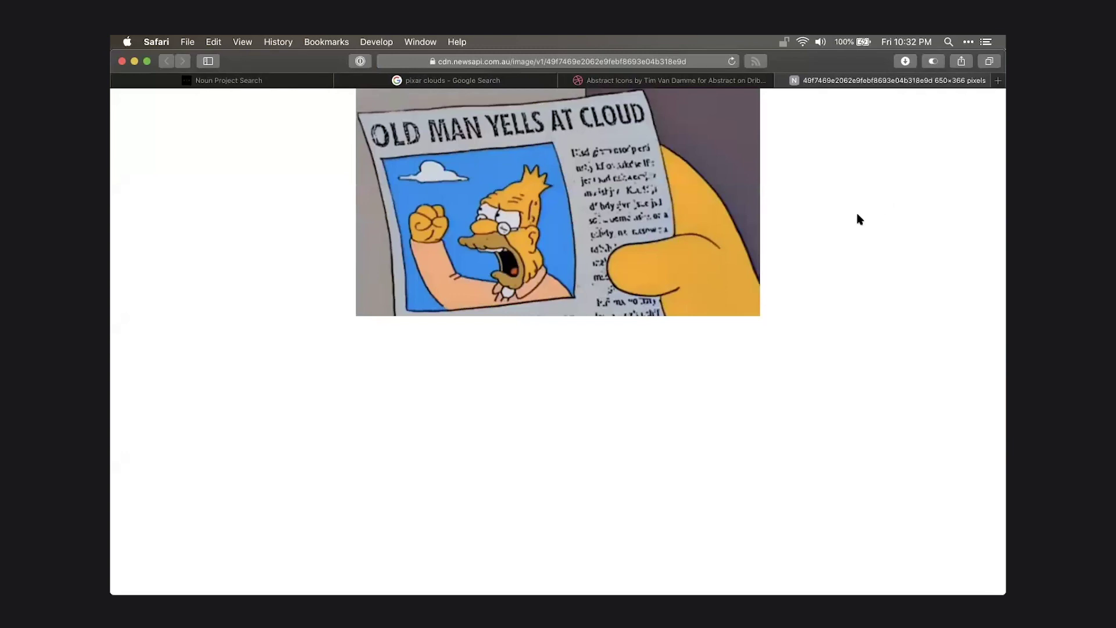
pyautogui.press('super+w')
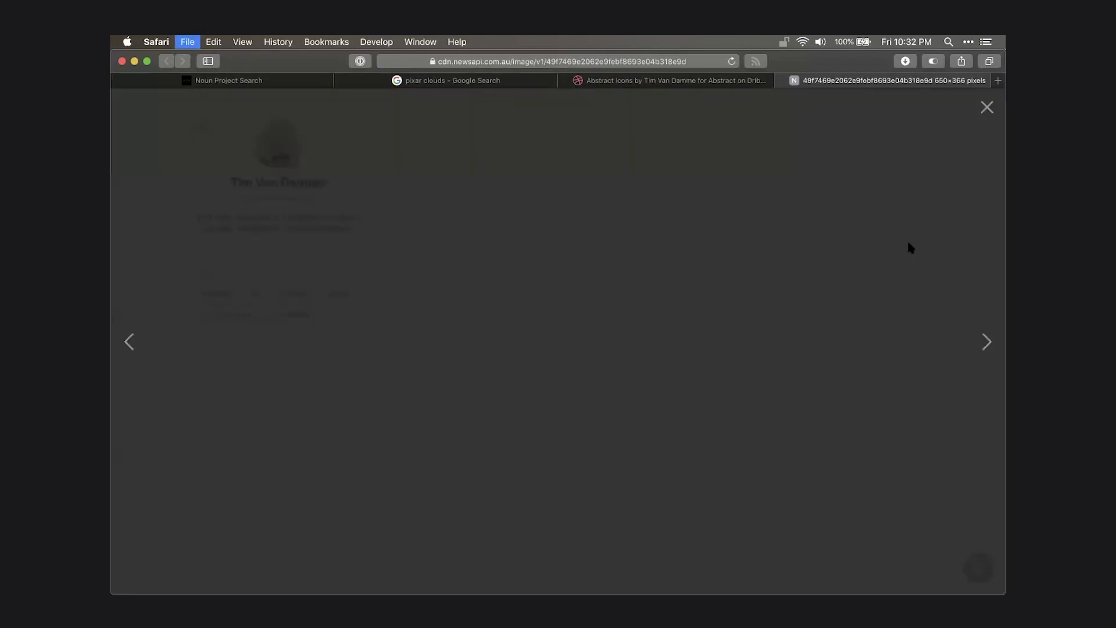
pyautogui.click(272, 79)
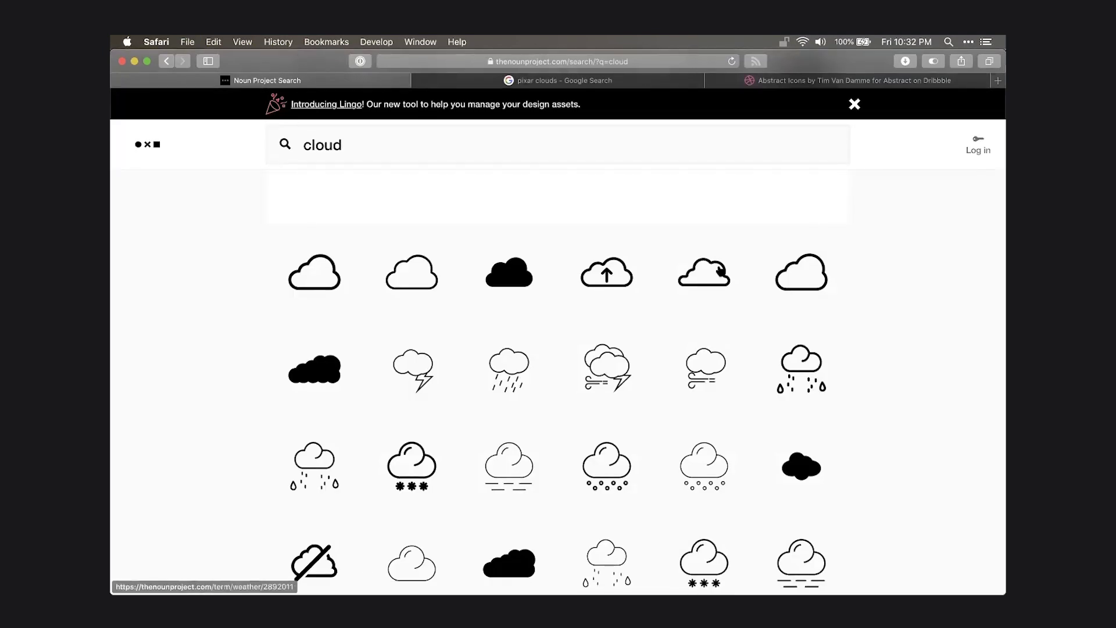
pyautogui.scroll(-2, 606, 238)
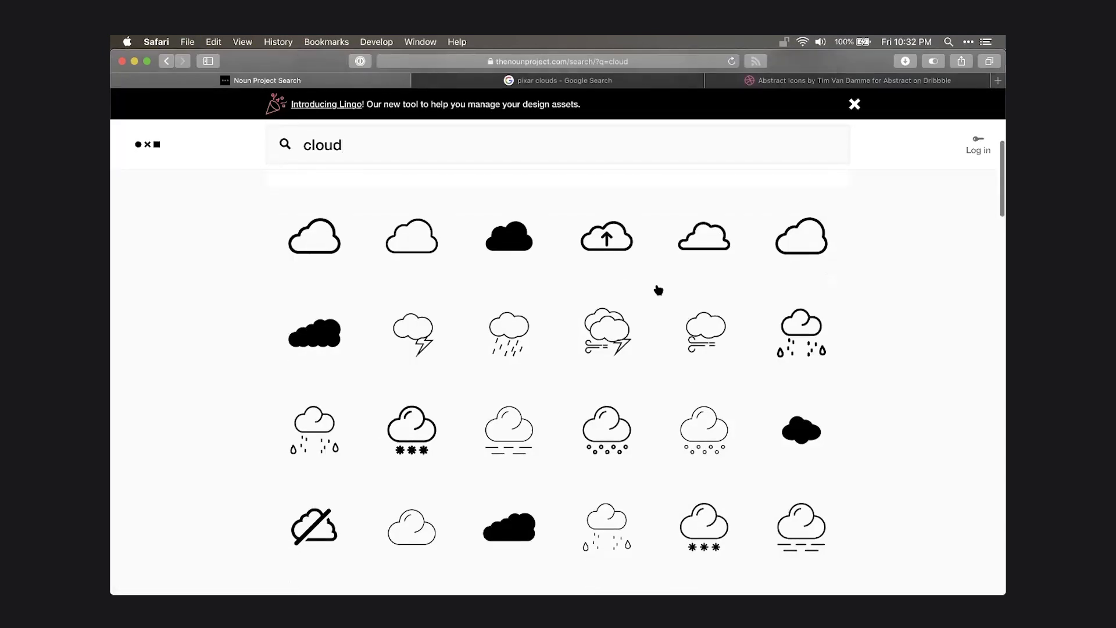
# Switch back to Sketch and rename the emptied copy of the Team symbol artboard to Cloud.
pyautogui.press('super+Tab')
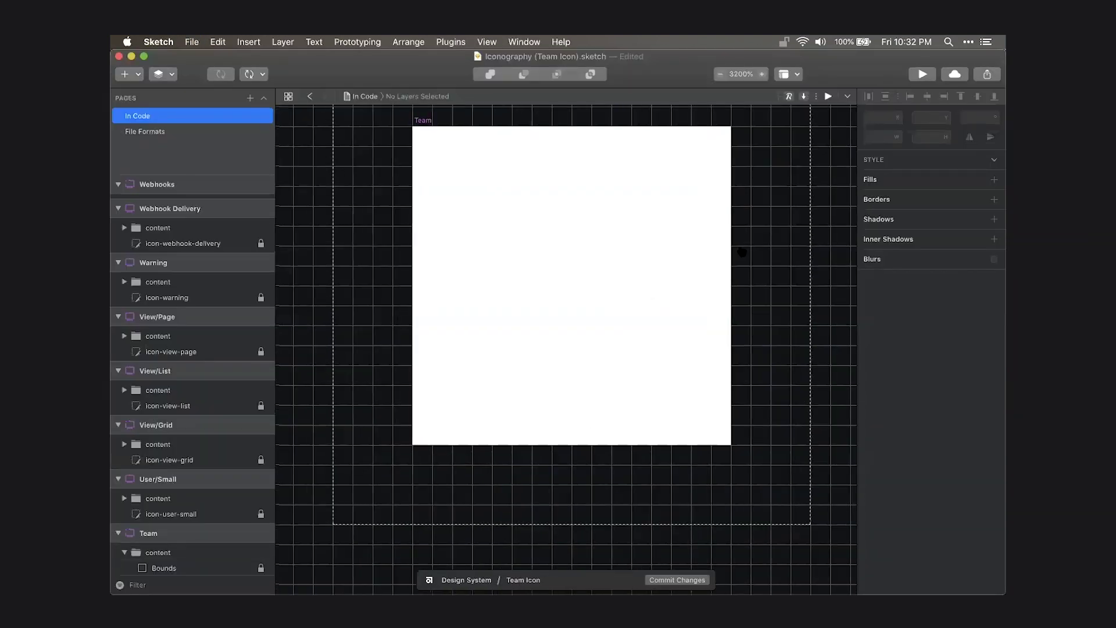
pyautogui.doubleClick(434, 142)
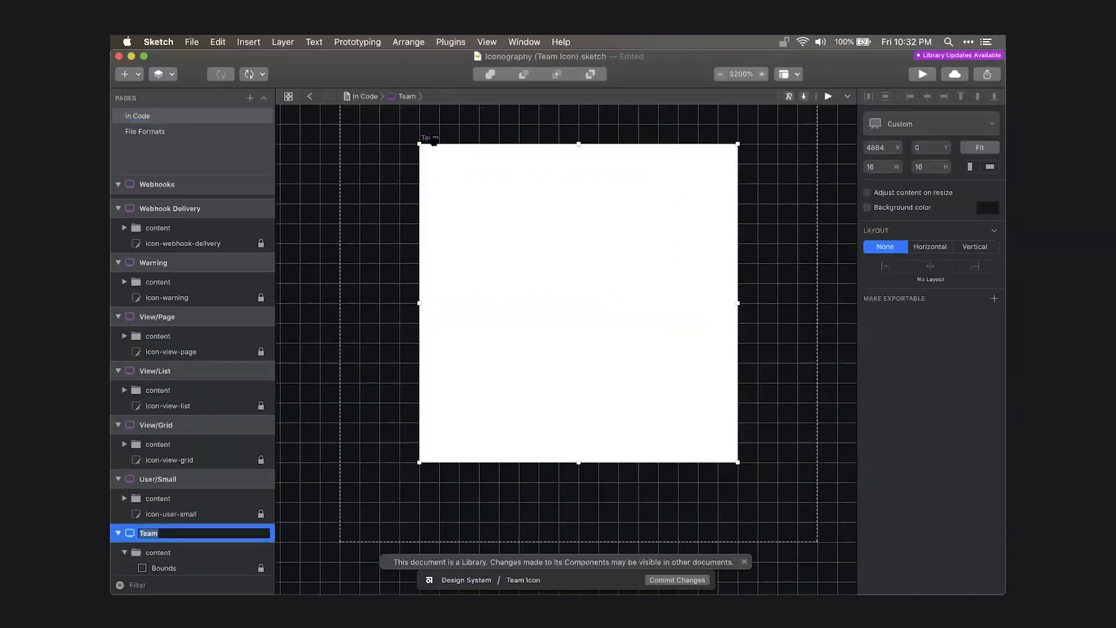
pyautogui.press('Return')
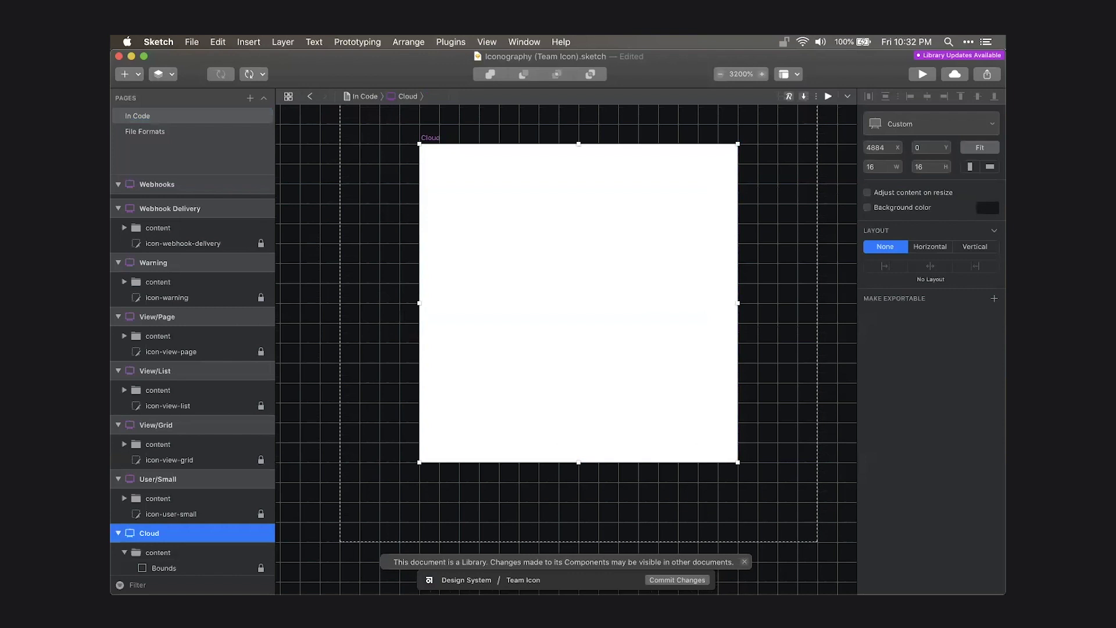
# Draw an 8 × 8 circle at X 1, Y 2 in the Cloud artboard.
pyautogui.press('o')
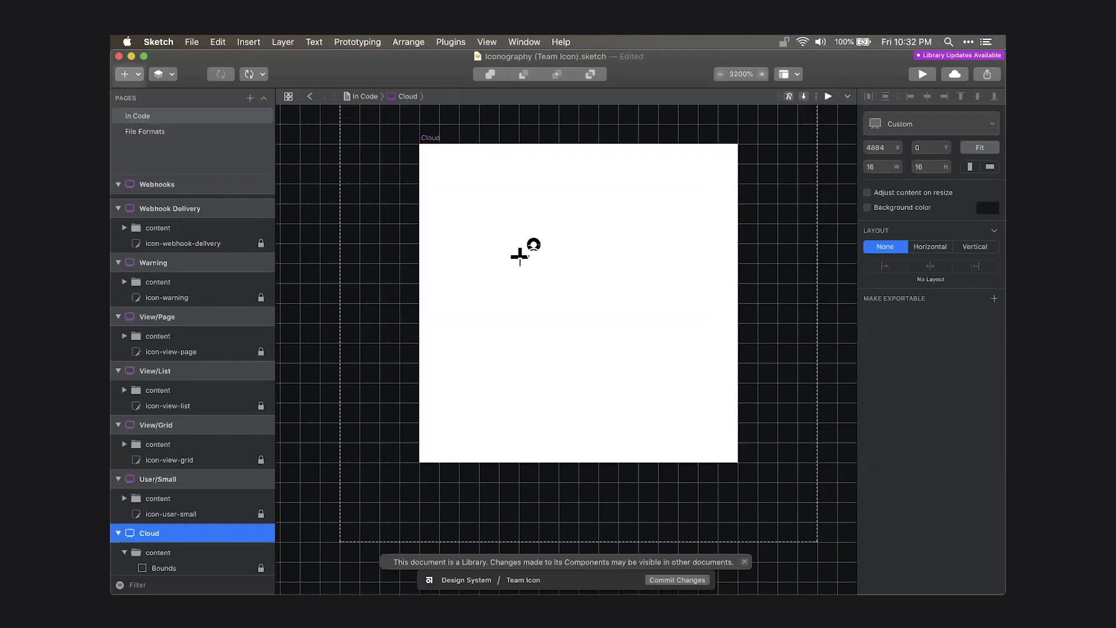
pyautogui.moveTo(440, 187); pyautogui.dragTo(609, 323)
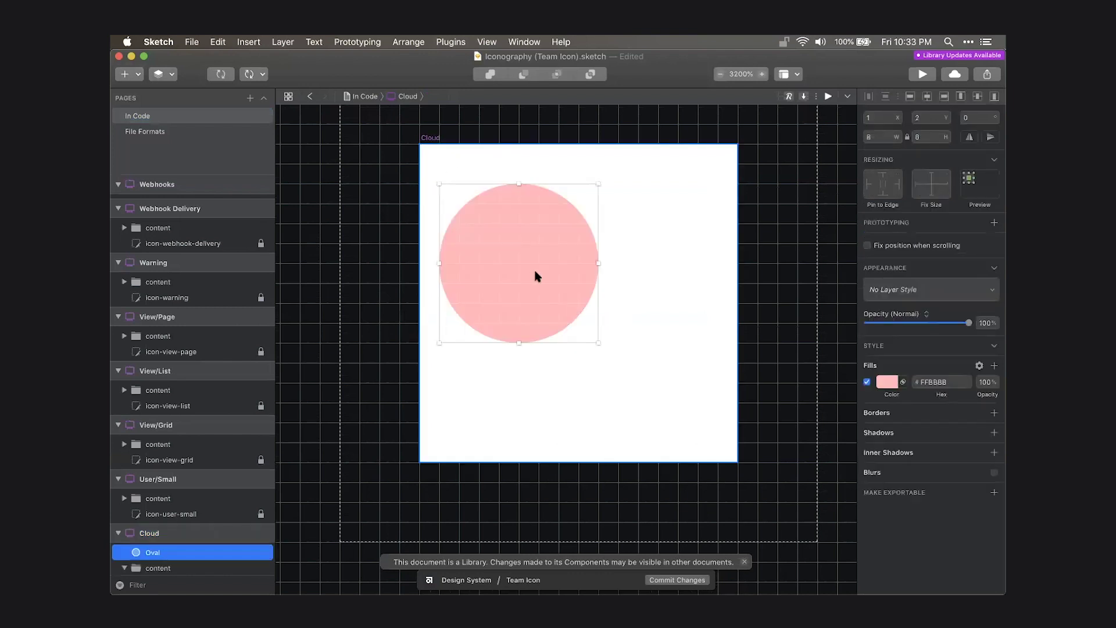
# Lay out a three-circle cloud from two overlapping 8 × 8 circles and a 7 × 7 circle at X 10, Y 6.
pyautogui.moveTo(535, 274); pyautogui.dragTo(579, 337)
pyautogui.press('o')
pyautogui.moveTo(438, 243); pyautogui.dragTo(598, 402)
pyautogui.press('o')
pyautogui.moveTo(619, 263); pyautogui.dragTo(726, 411)
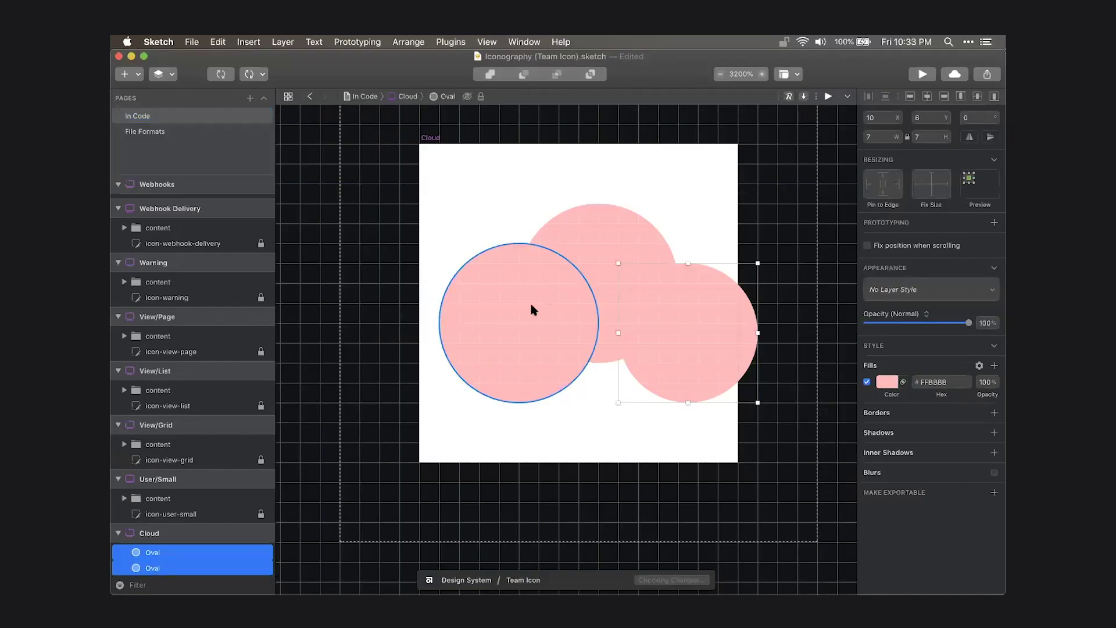
# Move the left circle to X 0, Y 6, the upper circle to X 5, Y 2, and the right circle against the artboard's right edge.
pyautogui.click(530, 308)
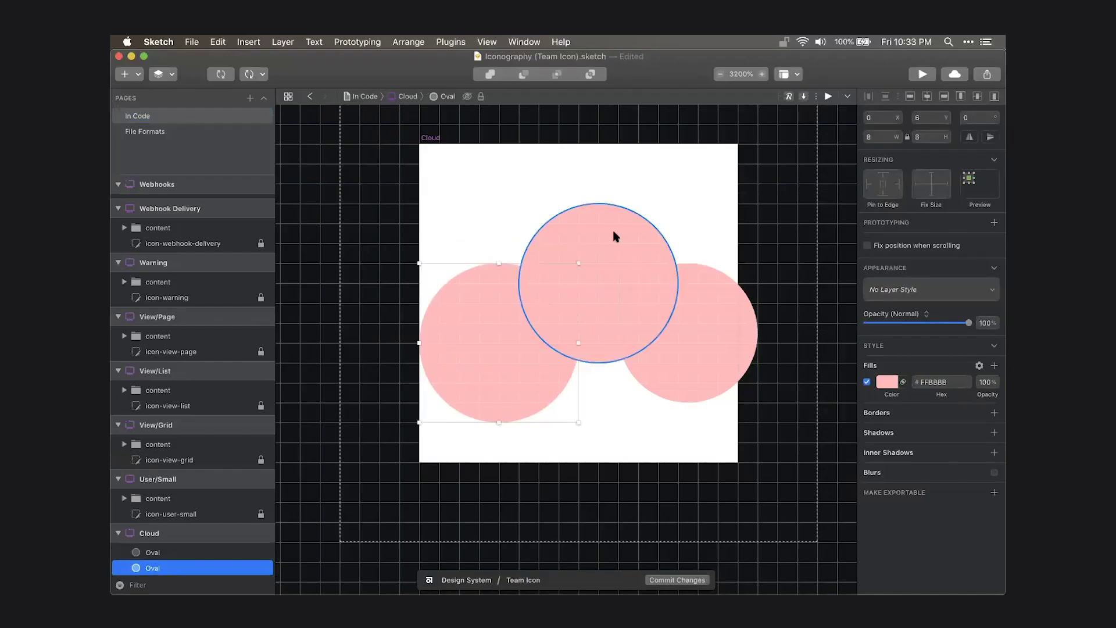
pyautogui.click(616, 237)
pyautogui.moveTo(701, 360); pyautogui.dragTo(673, 382)
pyautogui.click(539, 370)
pyautogui.moveTo(588, 289); pyautogui.dragTo(608, 289)
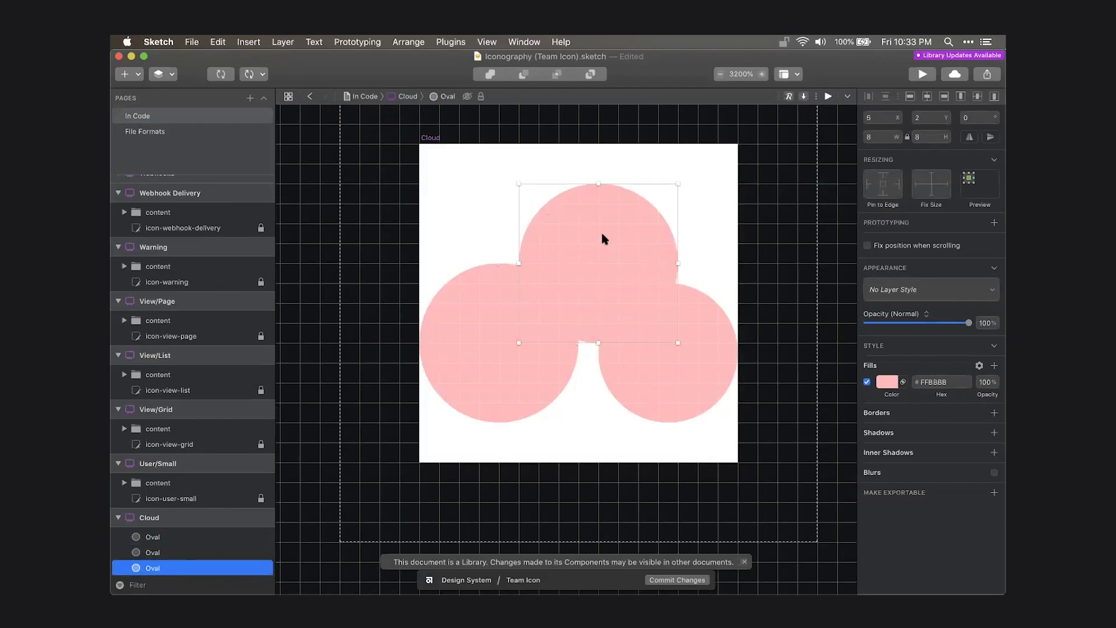
# Compare the circle layout with the Noun Project cloud outlines in Safari and return to Sketch.
pyautogui.press('super+Tab')
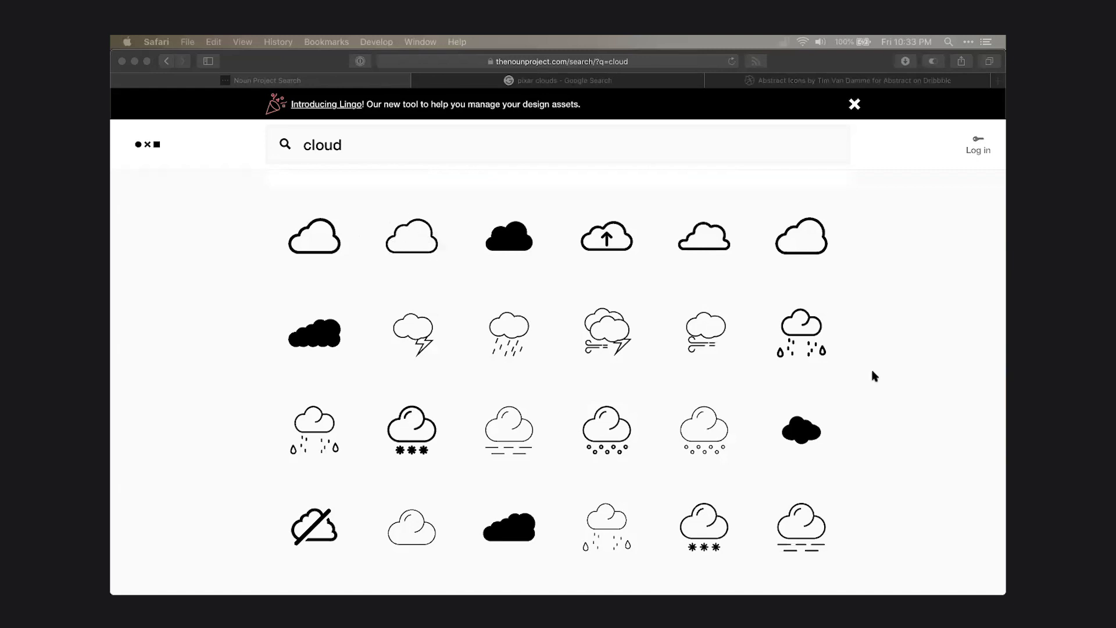
pyautogui.press('super+Tab')
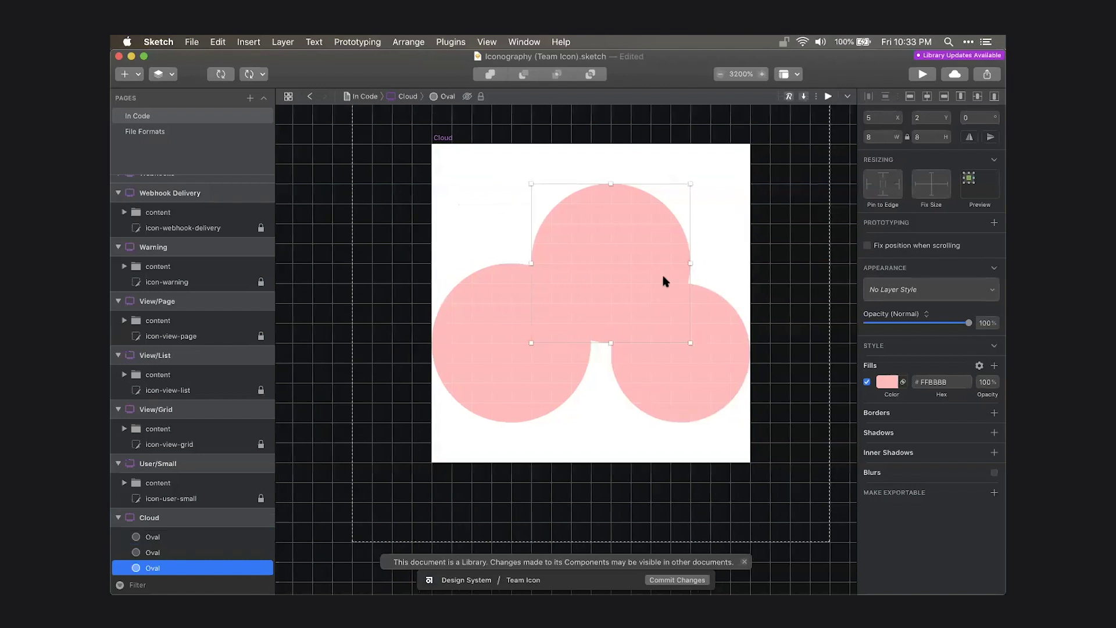
# Examine how the existing icons fill their artboards, from View/Grid and Warning through Code and Team, against the Cloud draft.
pyautogui.hscroll(-10, 665, 281)
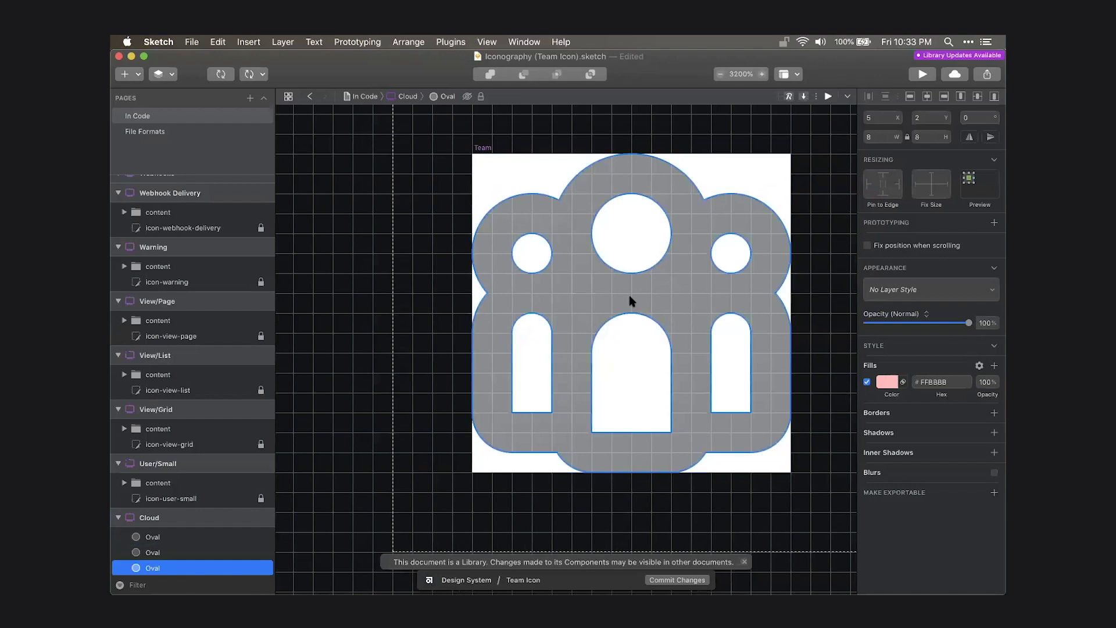
pyautogui.press('super+minus')
pyautogui.press('super+minus')
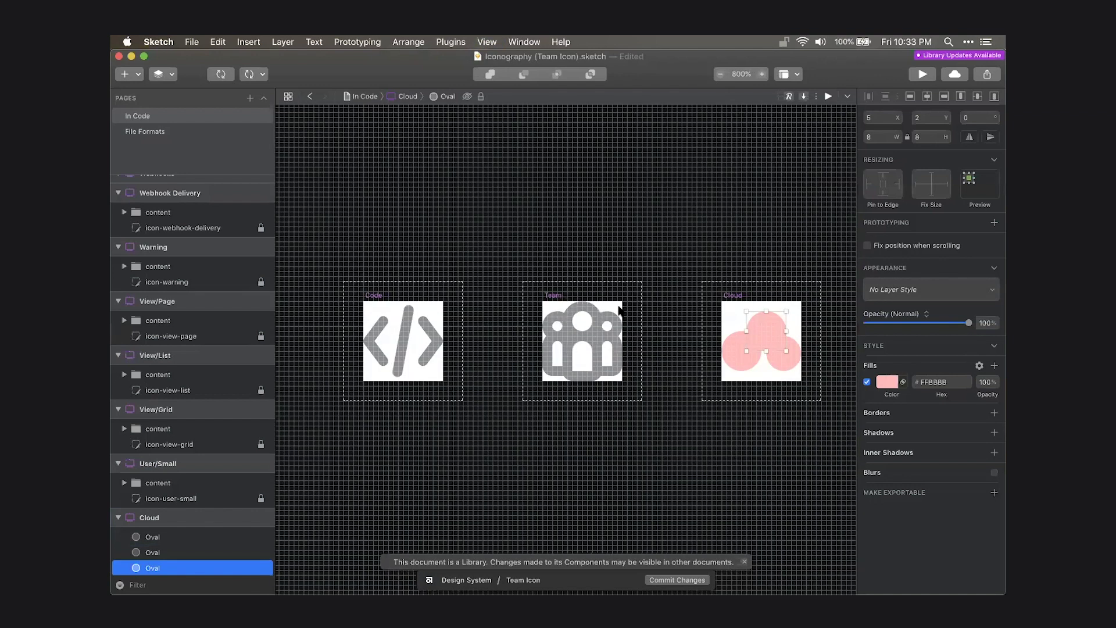
pyautogui.hscroll(-15, 652, 346)
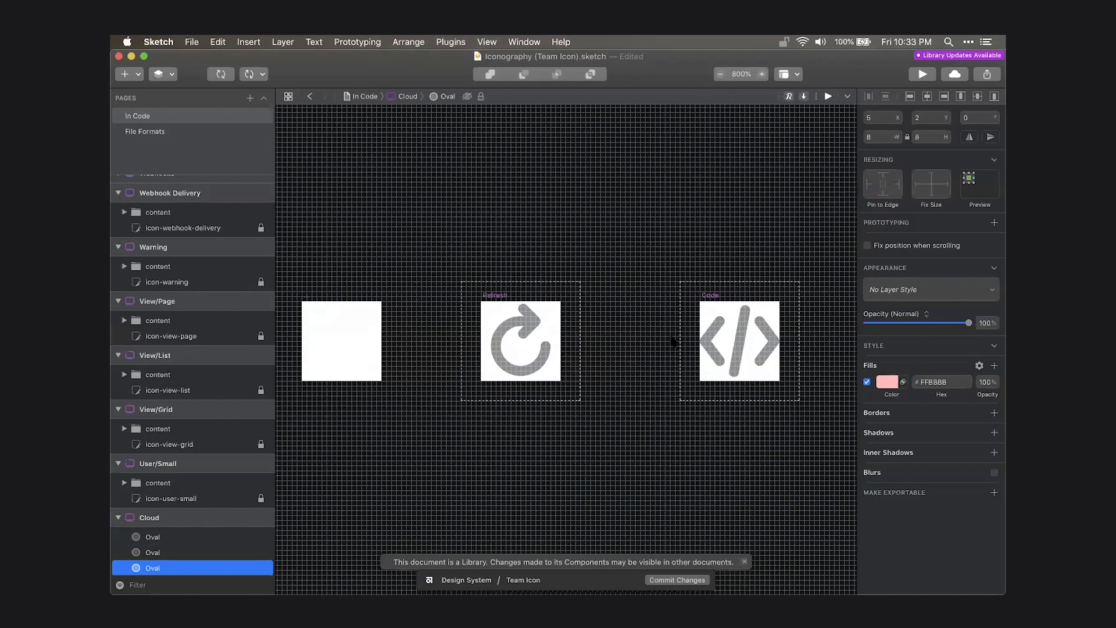
pyautogui.hscroll(-20, 641, 323)
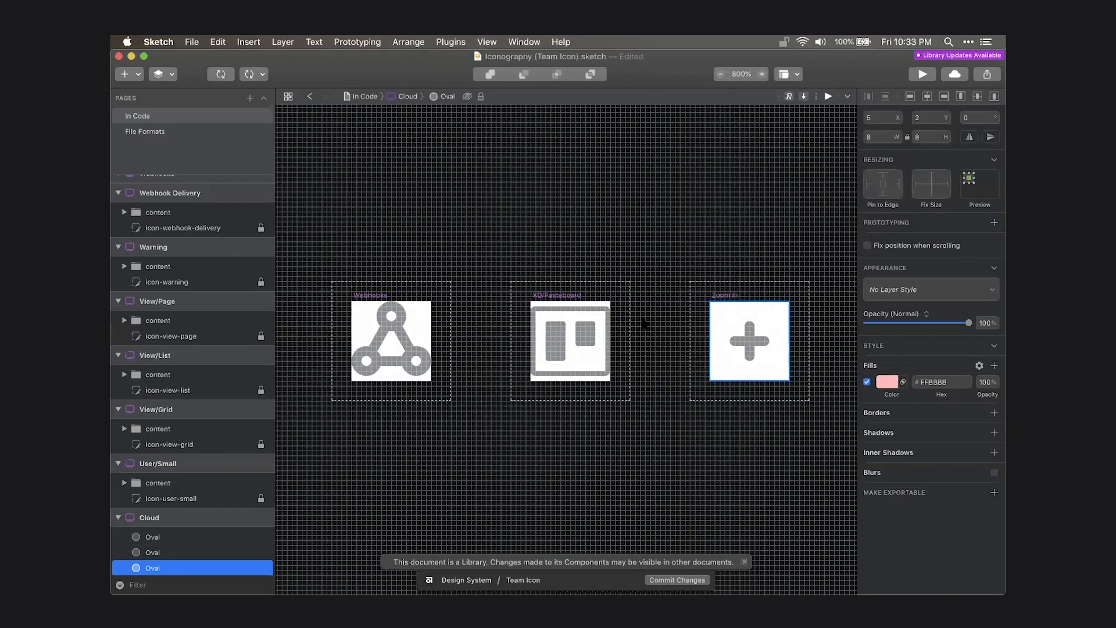
pyautogui.hscroll(-8, 673, 329)
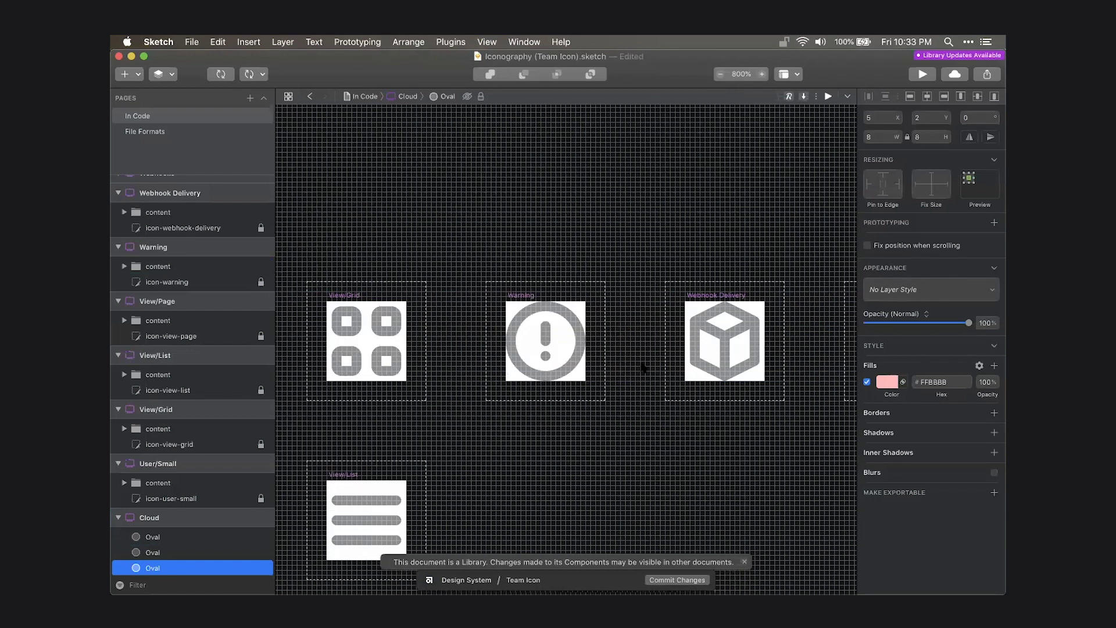
pyautogui.hscroll(-15, 647, 371)
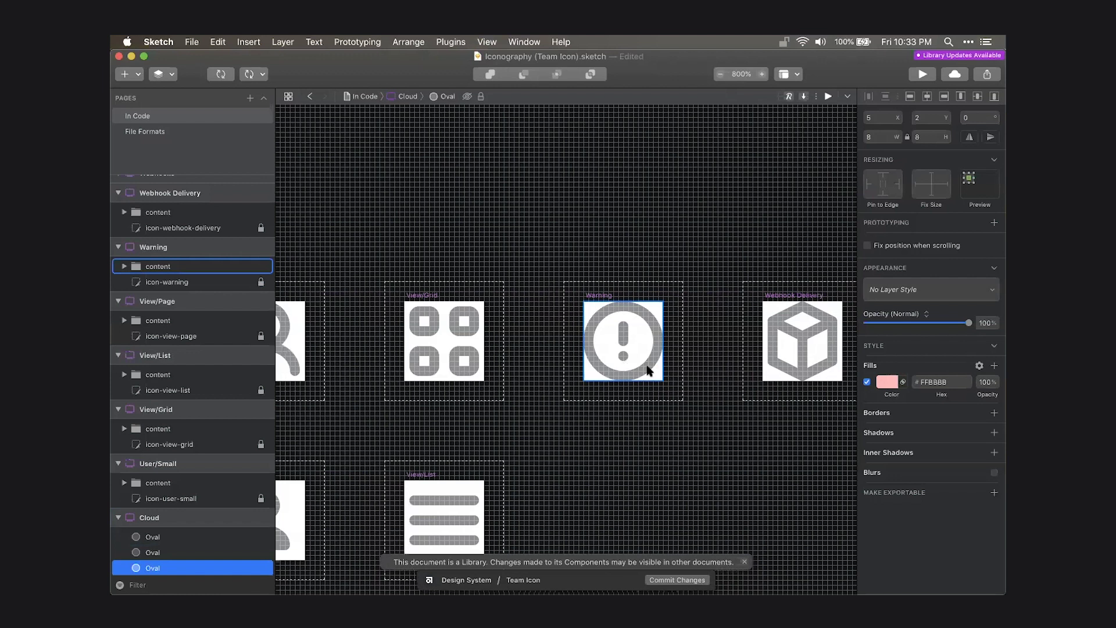
pyautogui.hscroll(5, 641, 369)
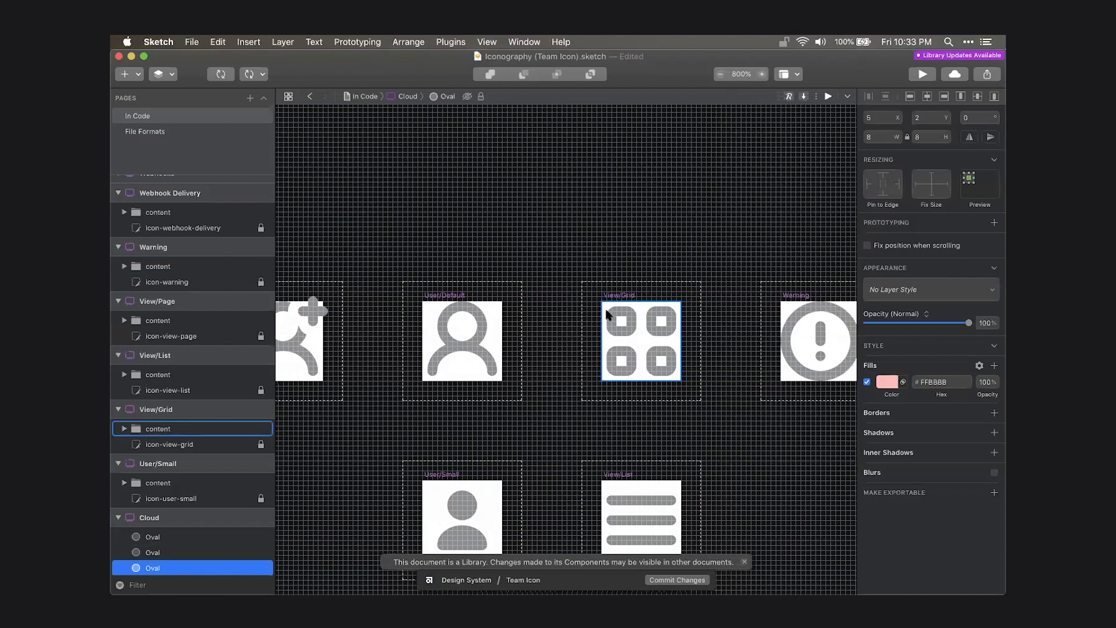
pyautogui.hscroll(1, 535, 281)
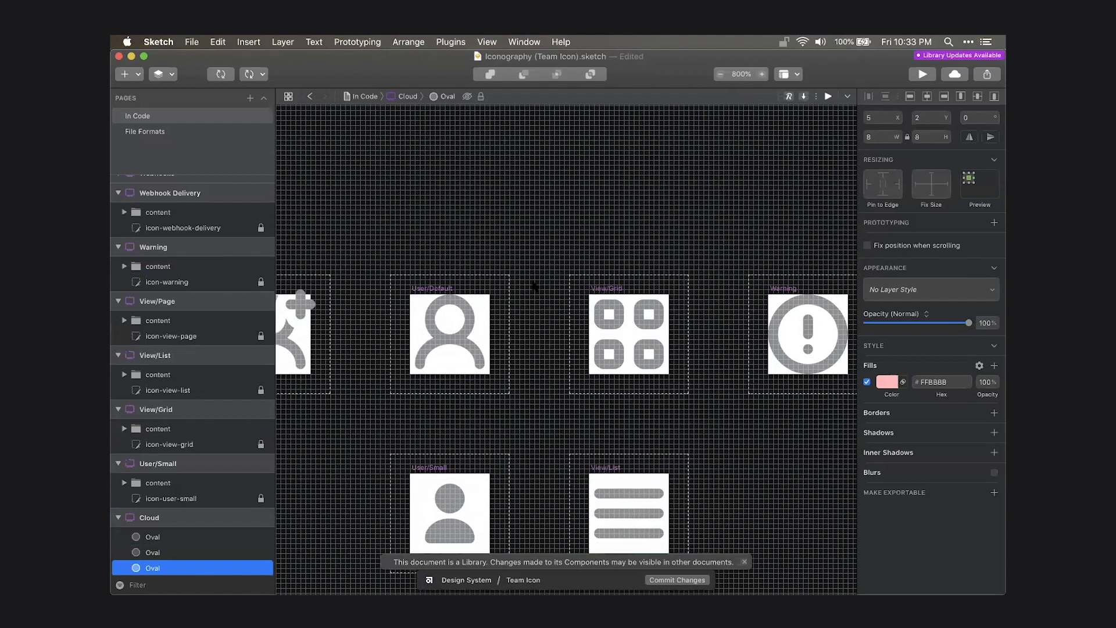
pyautogui.hscroll(2, 523, 287)
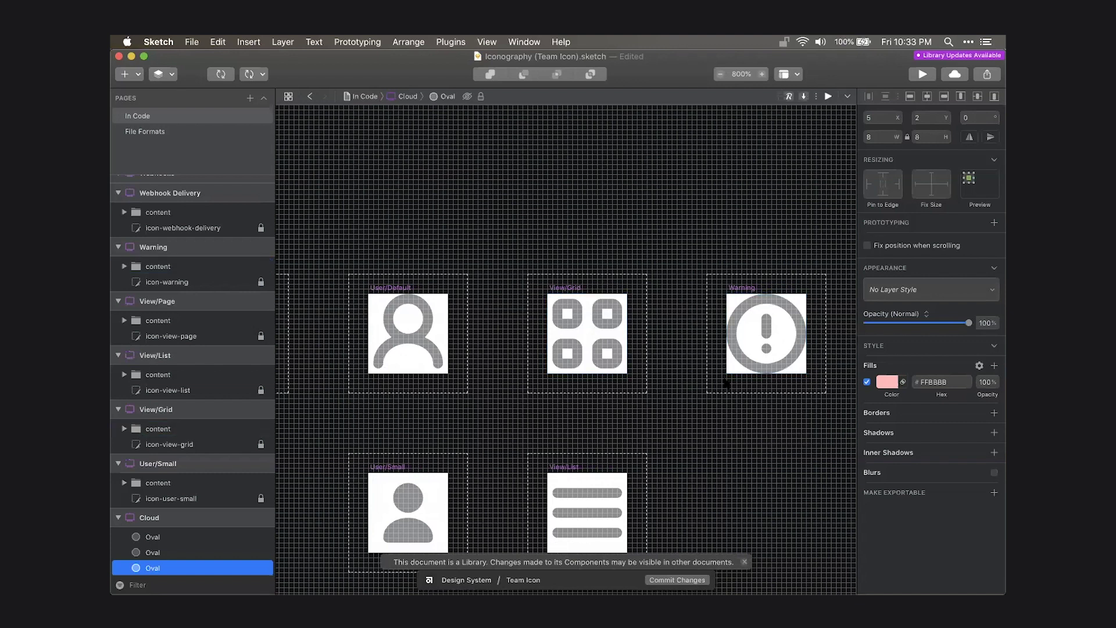
pyautogui.hscroll(5, 640, 308)
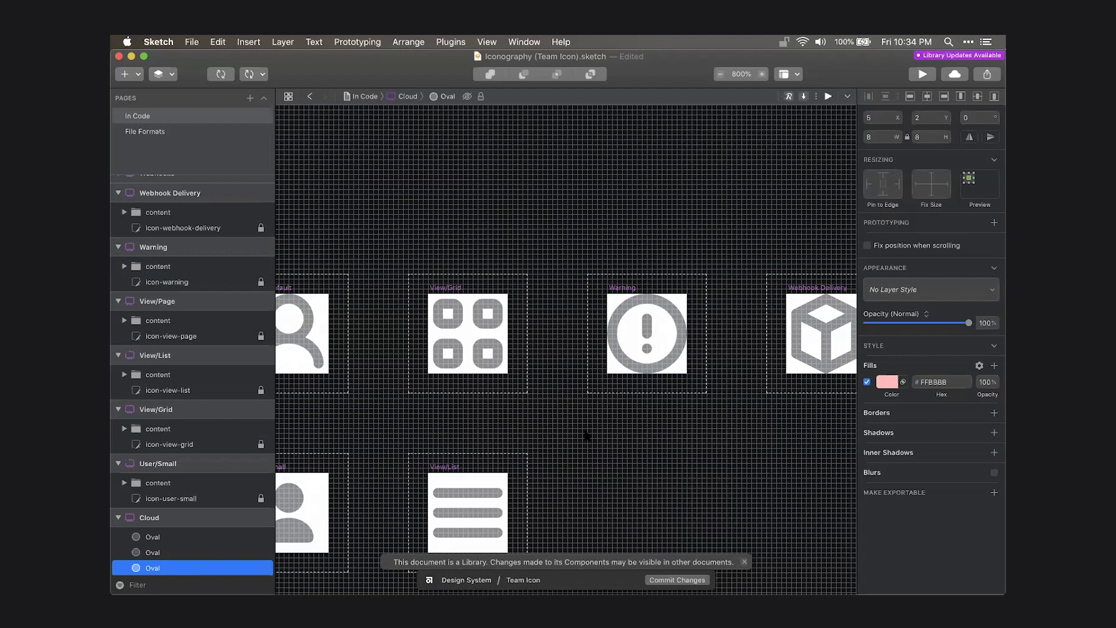
pyautogui.hscroll(2, 586, 435)
pyautogui.hscroll(4, 621, 436)
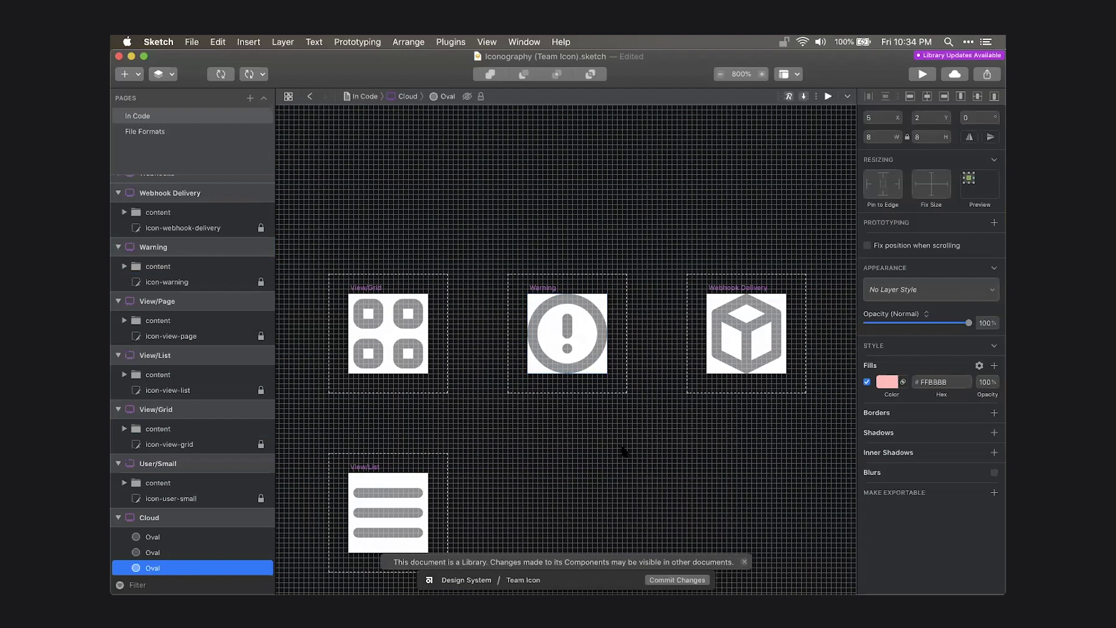
pyautogui.hscroll(1, 623, 451)
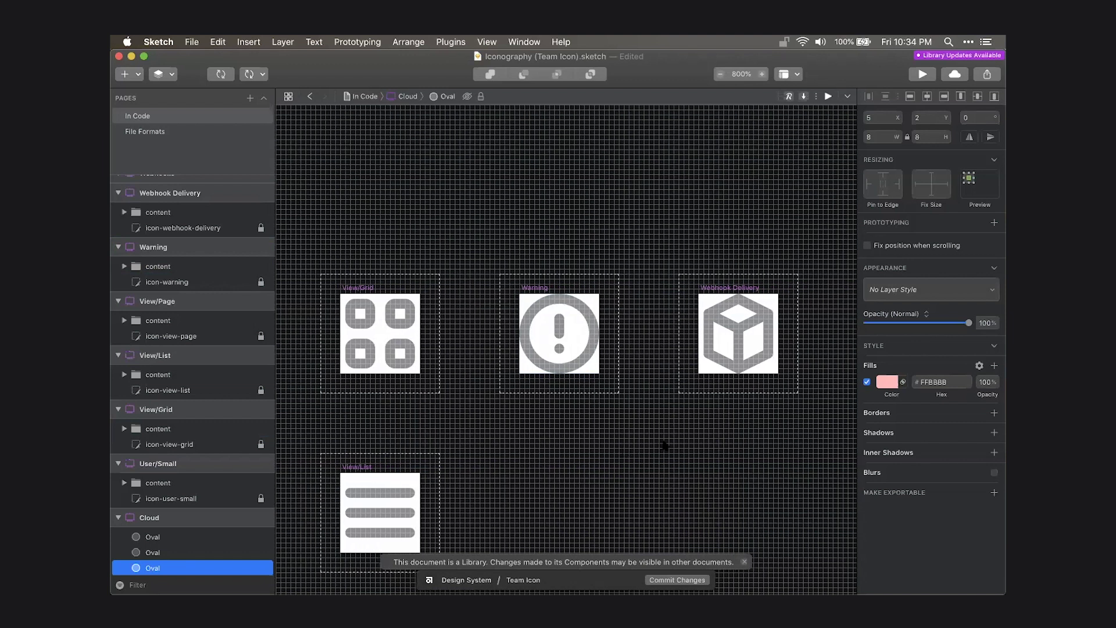
pyautogui.hscroll(-3, 663, 444)
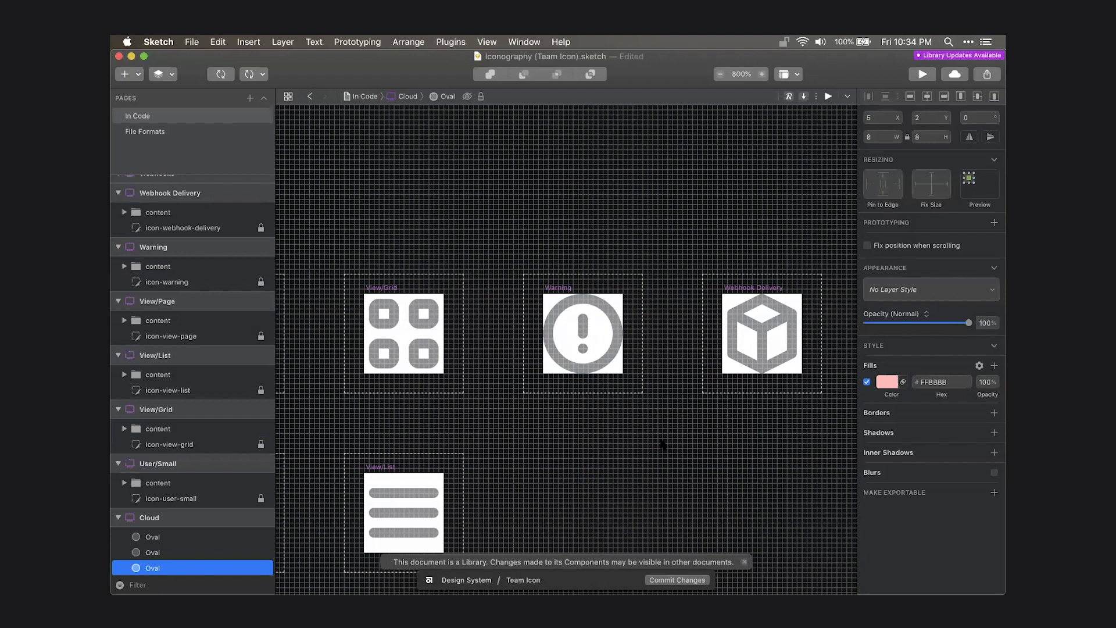
pyautogui.hscroll(-15, 575, 414)
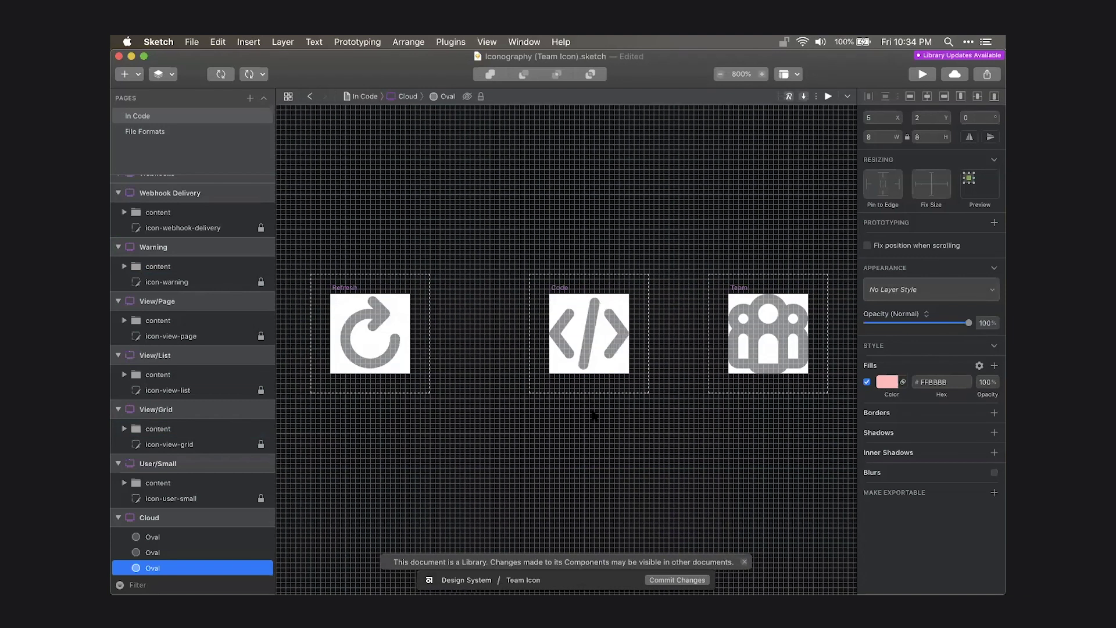
pyautogui.hscroll(10, 594, 415)
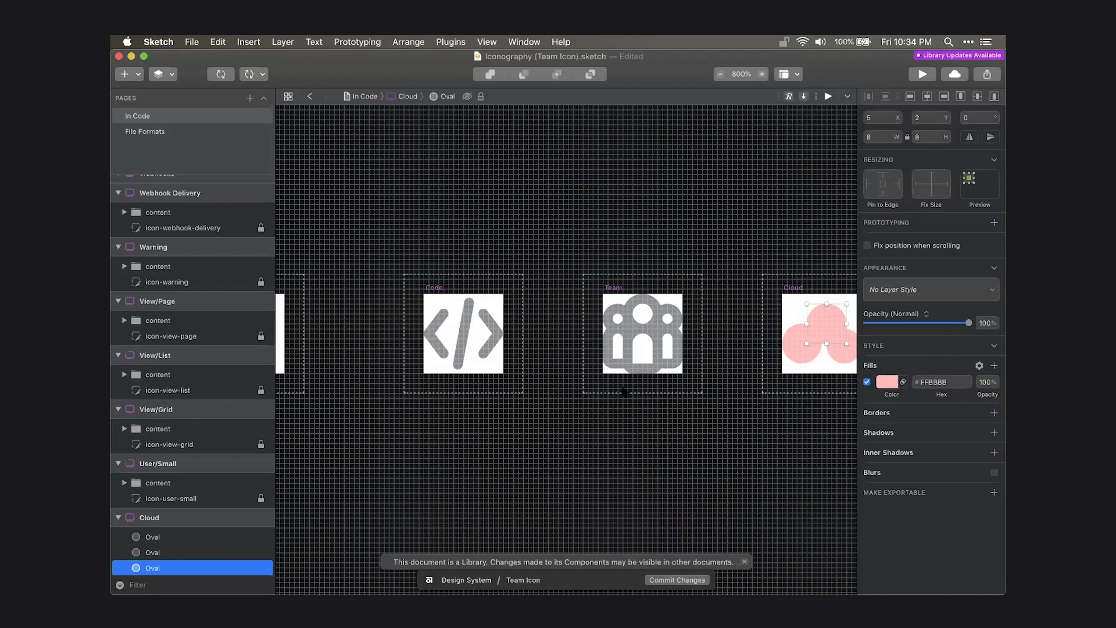
pyautogui.hscroll(15, 643, 395)
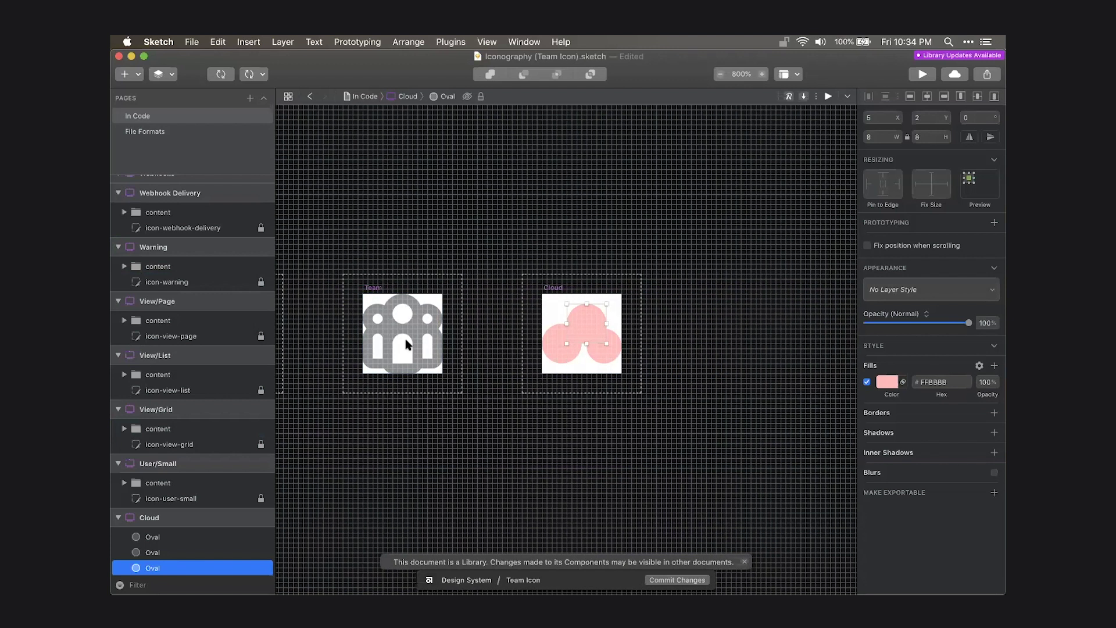
pyautogui.hscroll(5, 490, 441)
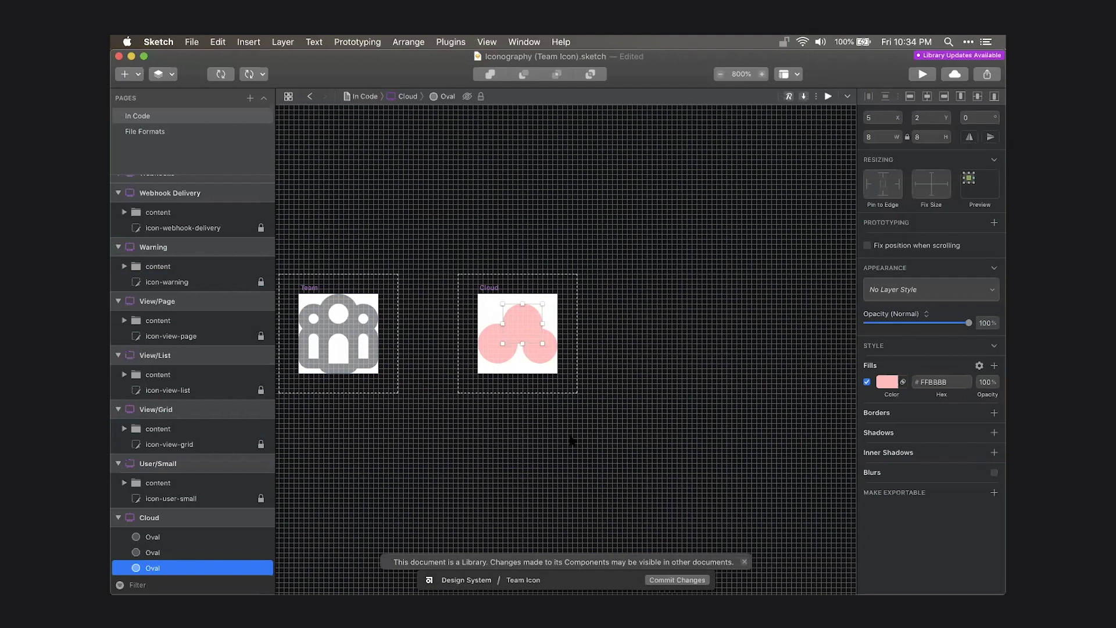
# Draw a rectangle between the two lower circles of the Cloud icon to give the cloud a flat base.
pyautogui.scroll(5, 509, 310)
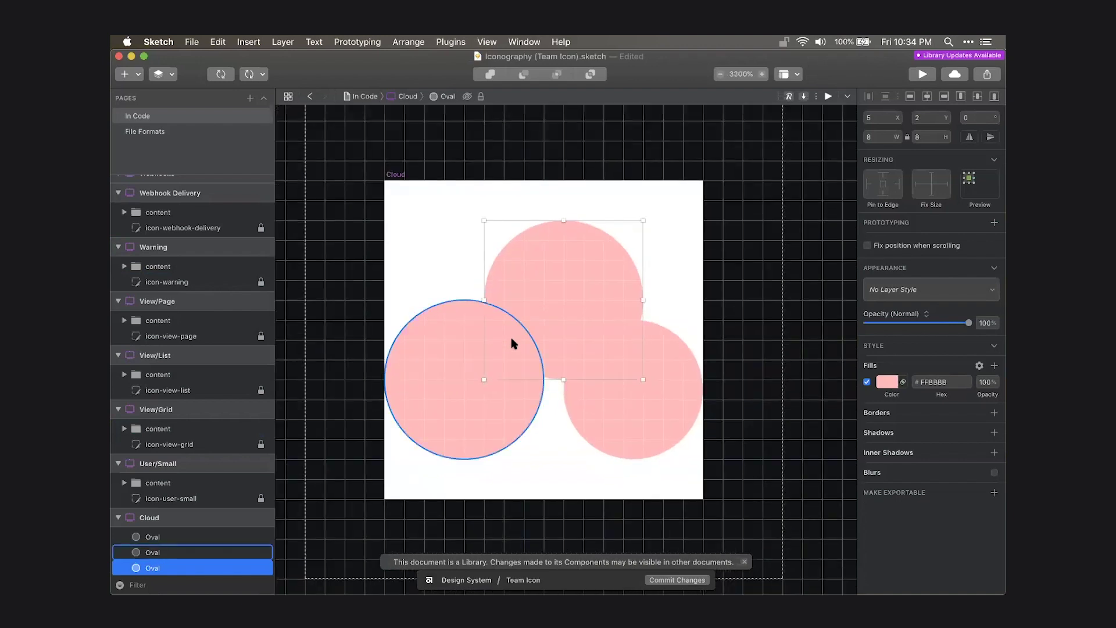
pyautogui.hscroll(-2, 549, 329)
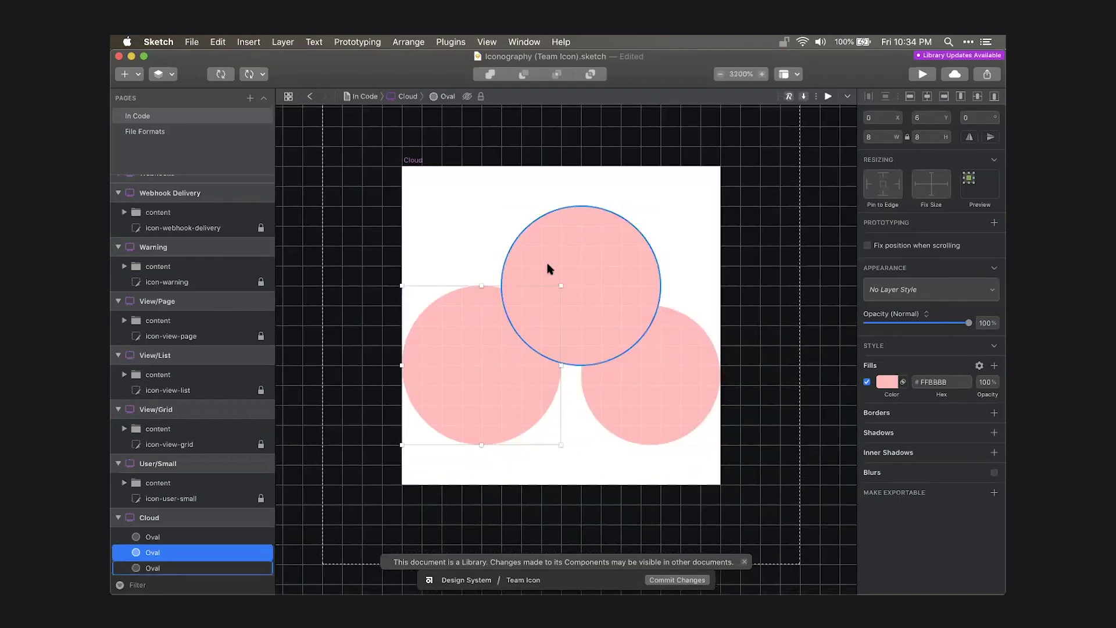
pyautogui.press('alt')
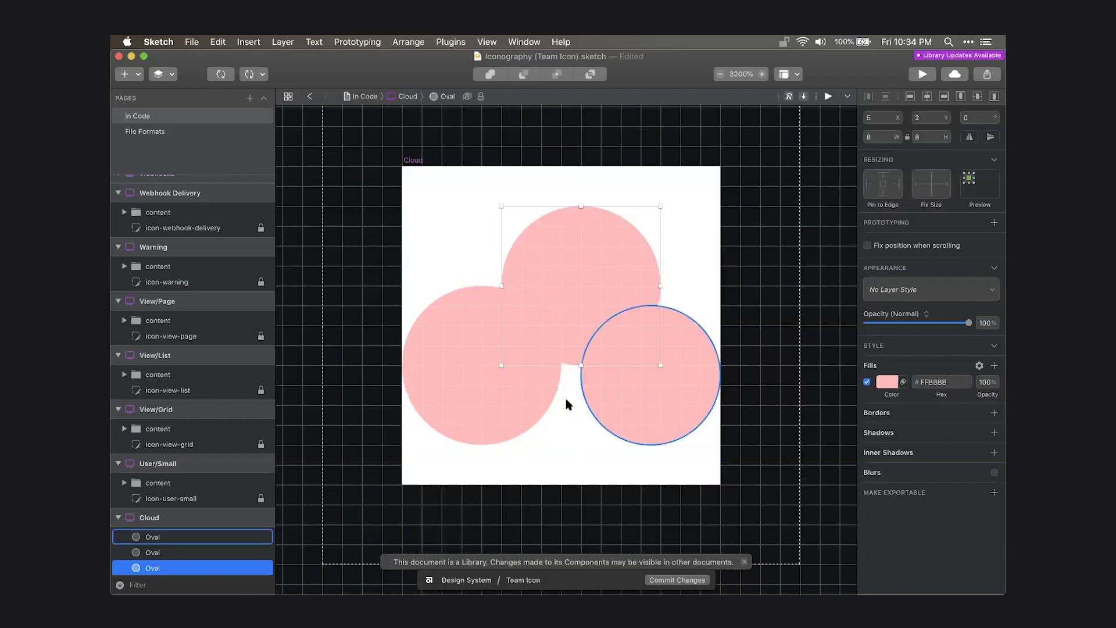
pyautogui.press('r')
pyautogui.moveTo(483, 442); pyautogui.dragTo(662, 328)
pyautogui.click(741, 375)
pyautogui.hscroll(-1, 639, 378)
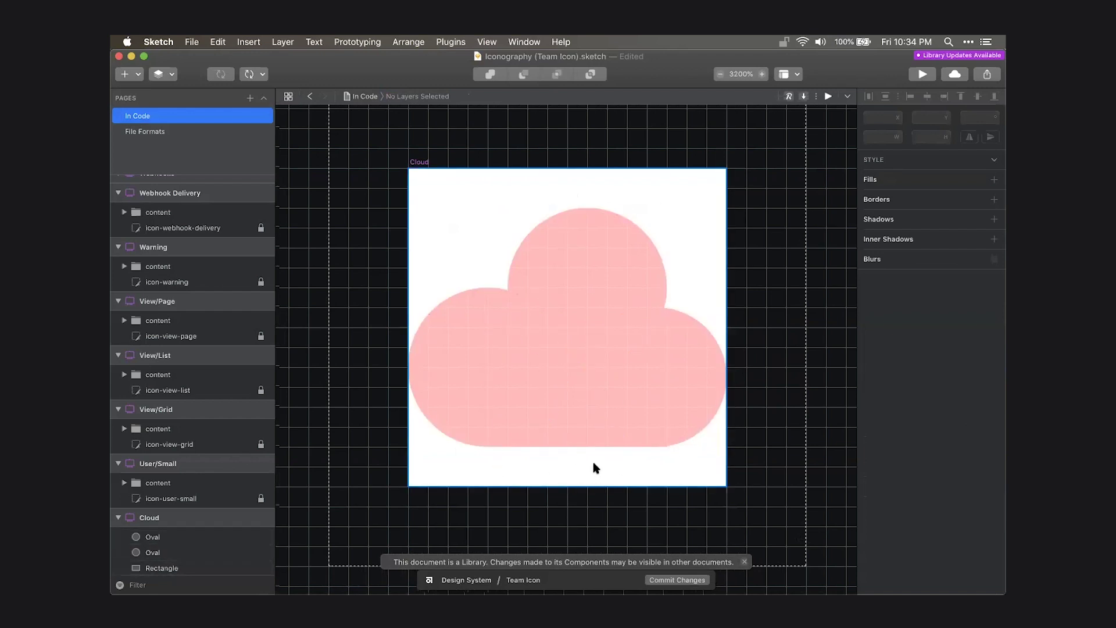
# Raise the cloud's upper circle to Y 1 and enlarge the right circle to 9 × 9 towards the upper left.
pyautogui.click(577, 234)
pyautogui.moveTo(575, 232); pyautogui.dragTo(595, 192)
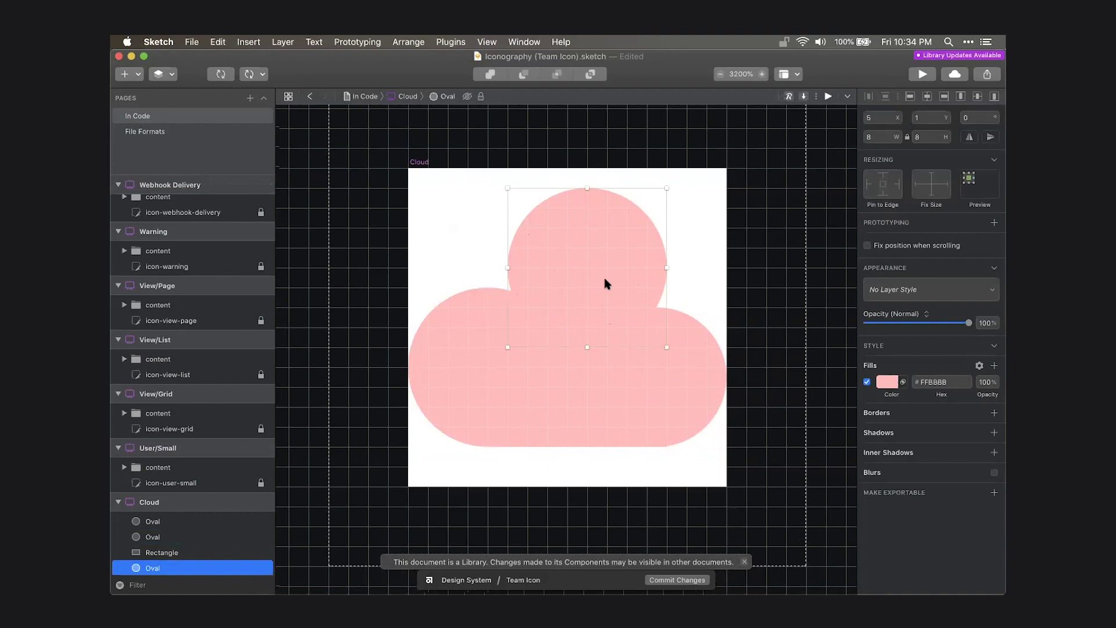
pyautogui.moveTo(581, 307); pyautogui.dragTo(554, 266)
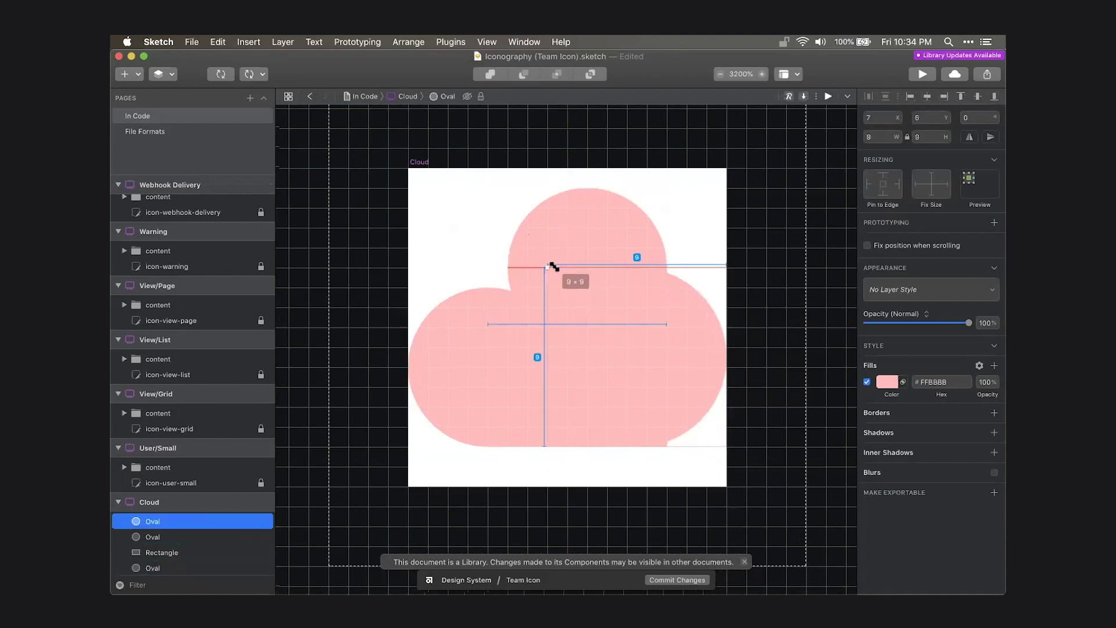
# Resize the cloud's base rectangle to 8 × 6 so it stays within the enlarged right circle.
pyautogui.click(514, 375)
pyautogui.click(553, 440)
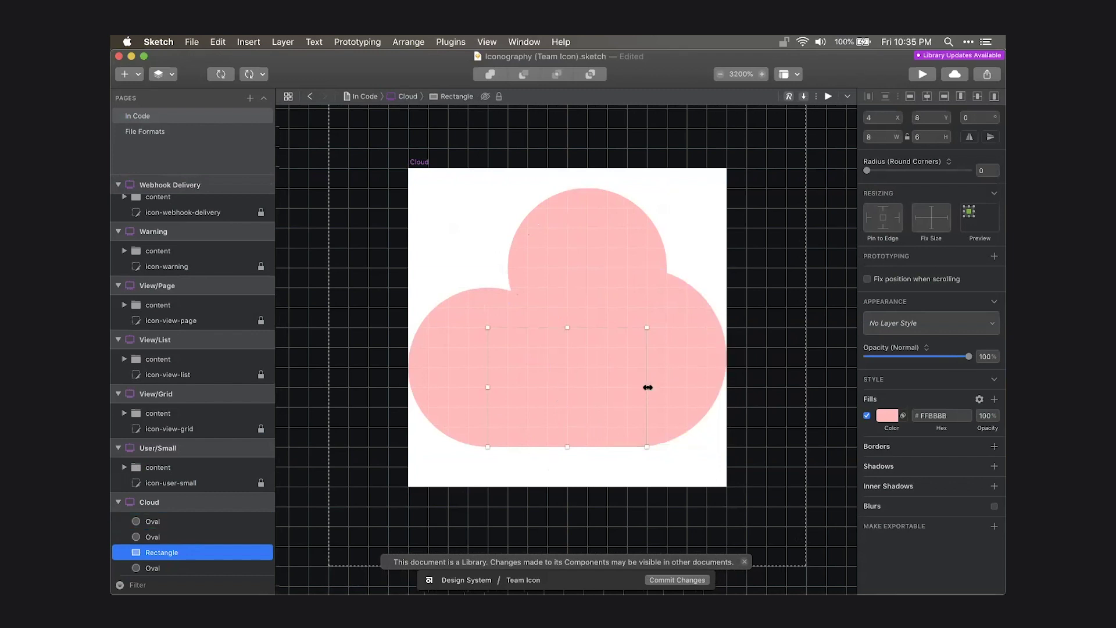
pyautogui.keyDown('shift'); pyautogui.click(675, 386); pyautogui.keyUp('shift')
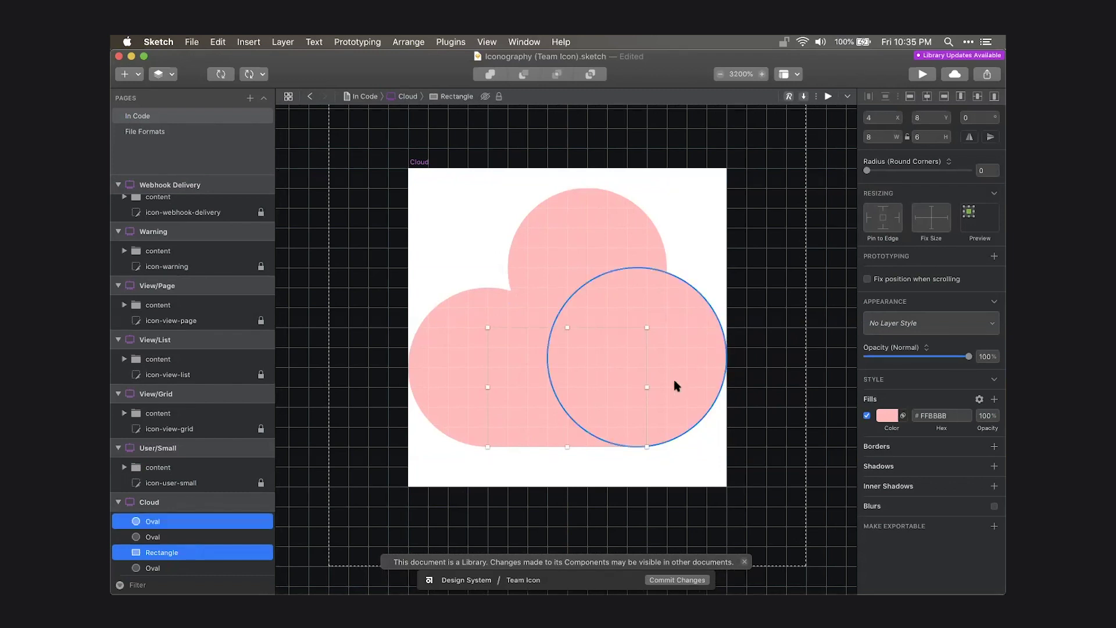
# Add a 5 × 5 circle at X 3, Y 4 between the left and upper circles, and nudge it one pixel left.
pyautogui.click(530, 248)
pyautogui.press('o')
pyautogui.moveTo(468, 247); pyautogui.dragTo(564, 343)
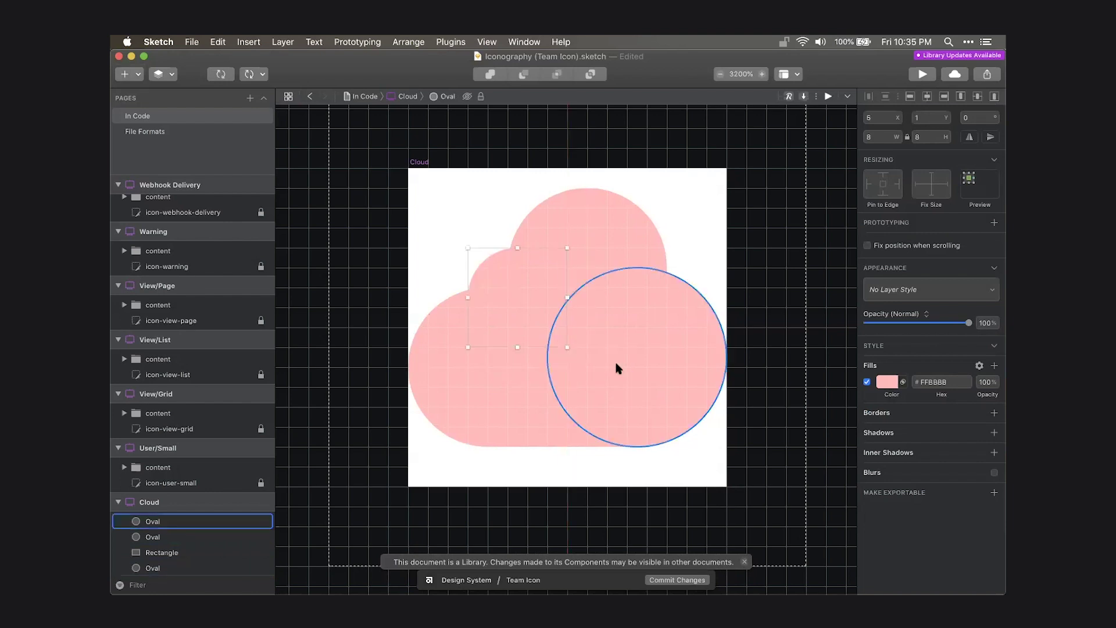
pyautogui.click(767, 270)
pyautogui.click(501, 272)
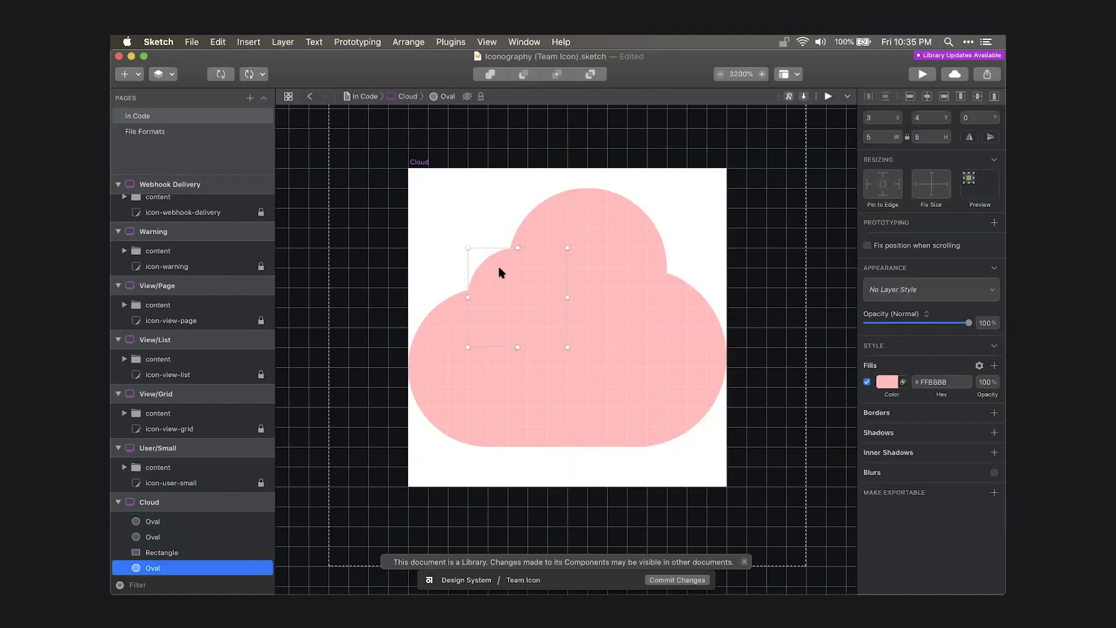
pyautogui.press('Left')
pyautogui.press('o')
pyautogui.moveTo(508, 188); pyautogui.dragTo(666, 347)
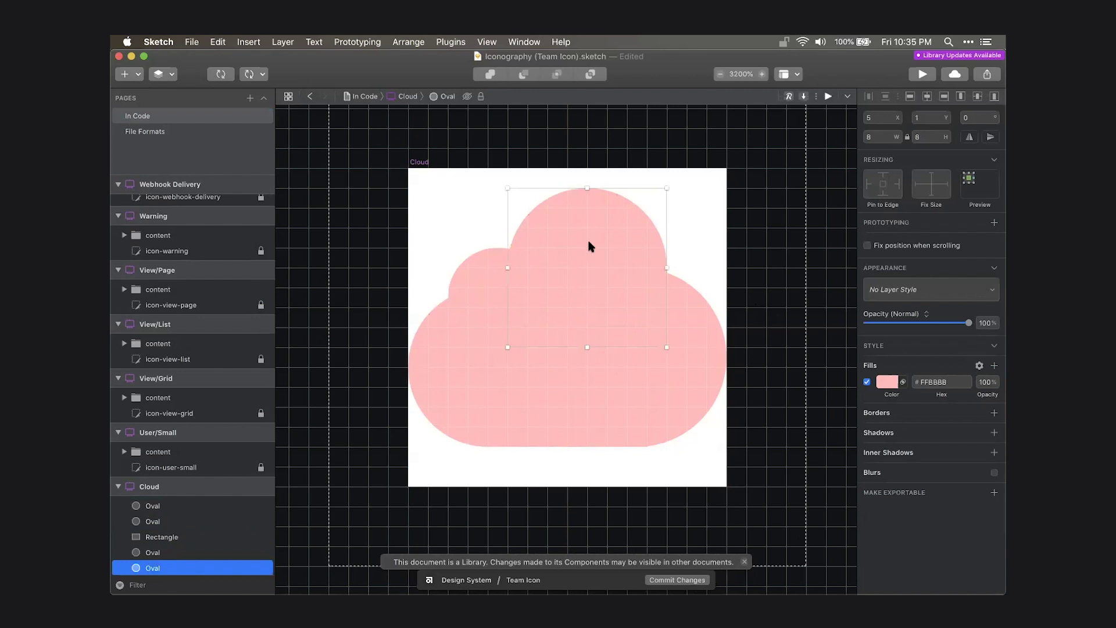
pyautogui.click(750, 224)
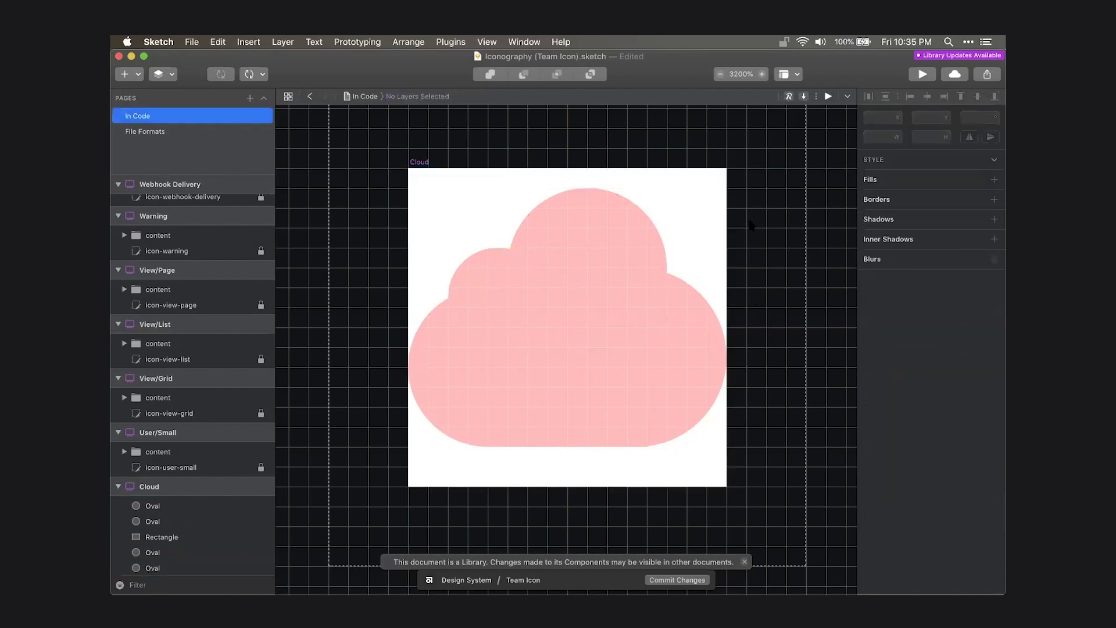
pyautogui.scroll(1, 757, 252)
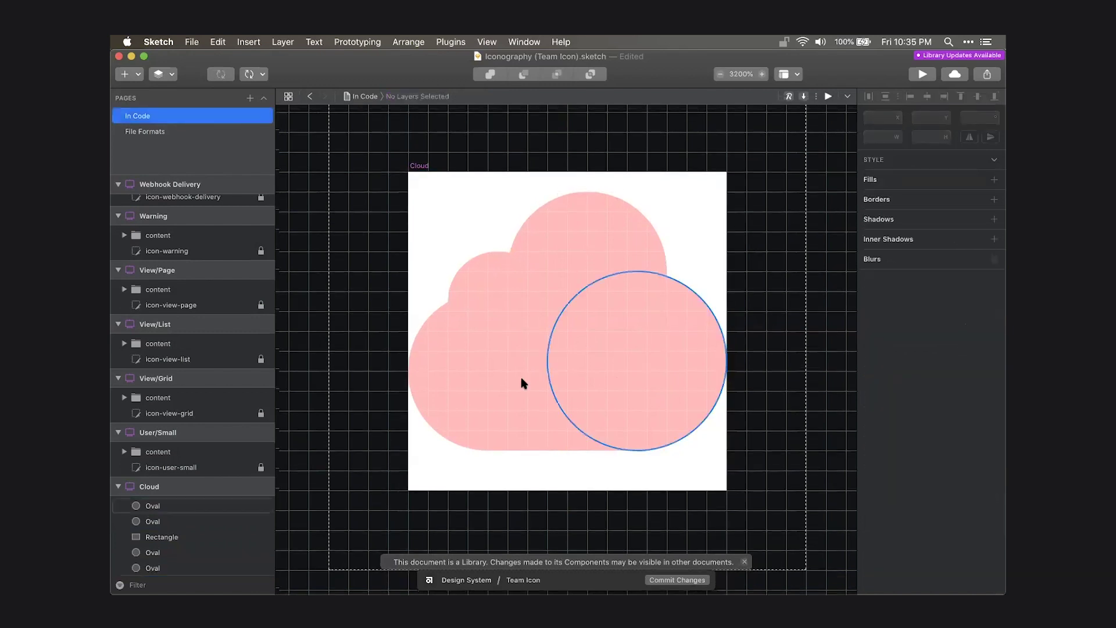
# Draw a 5 × 5 circle at X 9, Y 7 centred inside the cloud's right circle and fill it white.
pyautogui.hscroll(1, 773, 349)
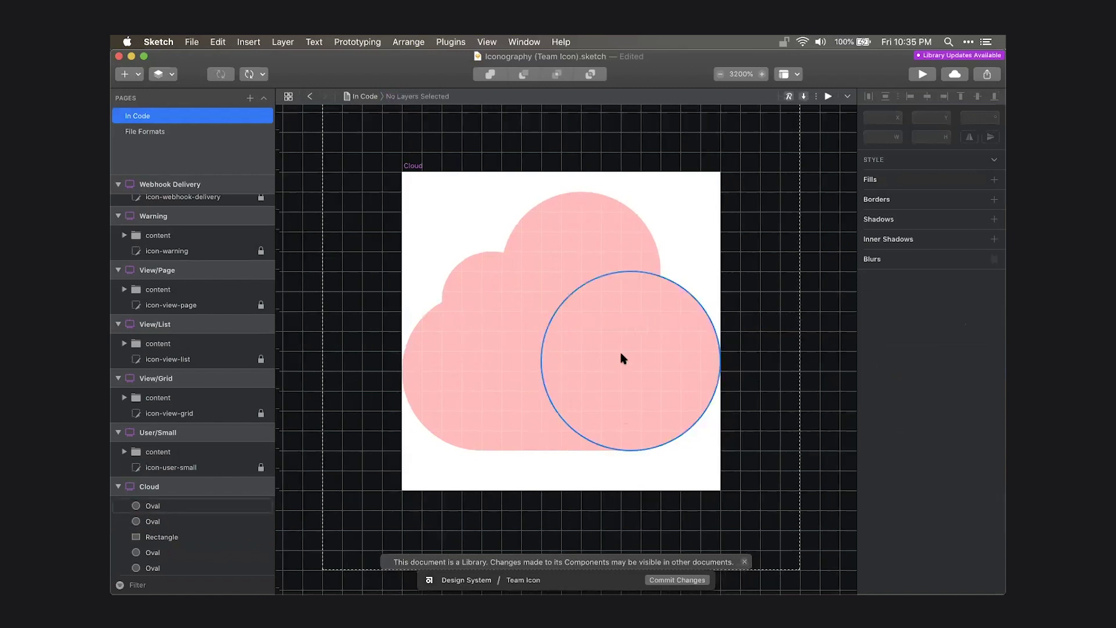
pyautogui.scroll(-1, 619, 356)
pyautogui.hscroll(-1, 619, 356)
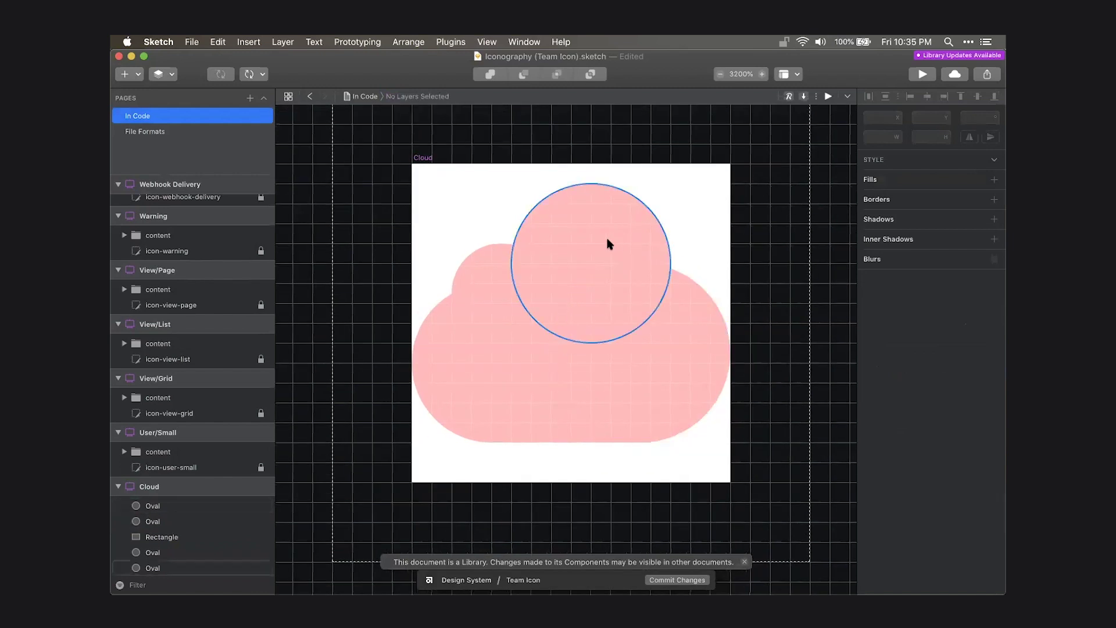
pyautogui.press('o')
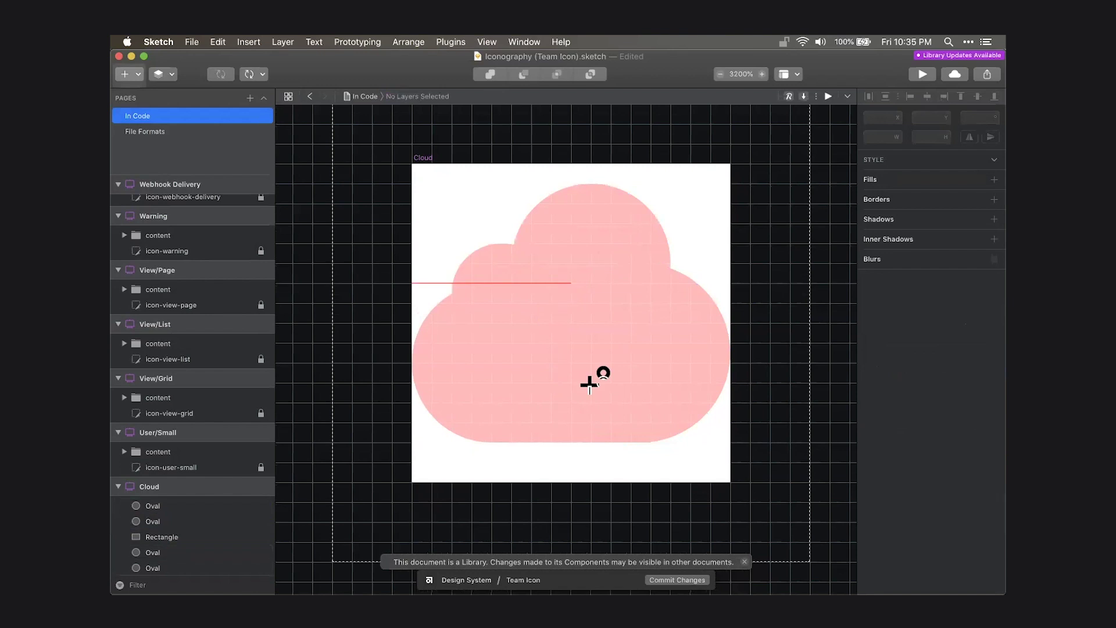
pyautogui.click(605, 328)
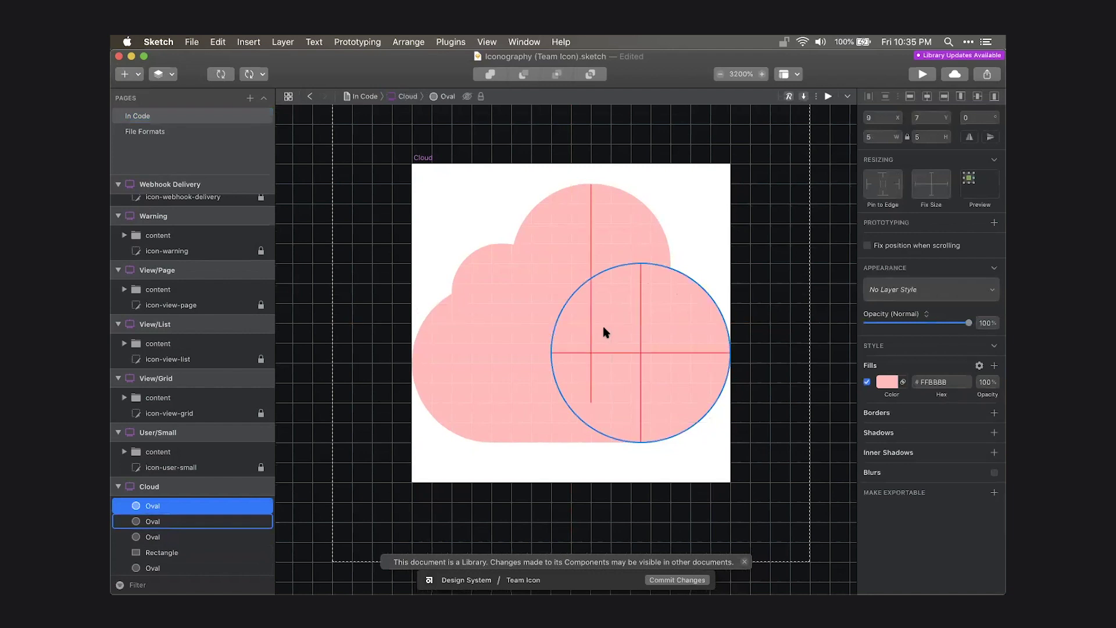
pyautogui.hotkey('ctrl', 'c')
pyautogui.click(680, 224)
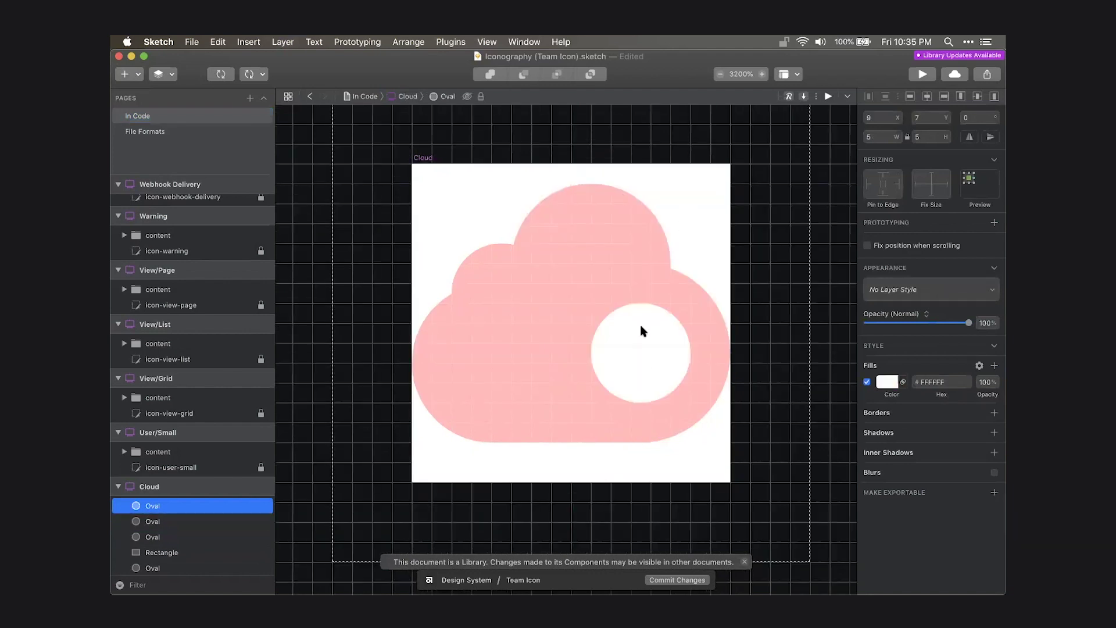
# Duplicate the white circle into the cloud's upper circle at X 7, Y 3 and reduce the copy to 4 × 4.
pyautogui.hotkey('ctrl', 'd')
pyautogui.moveTo(582, 242); pyautogui.dragTo(617, 319)
pyautogui.moveTo(588, 283); pyautogui.dragTo(610, 282)
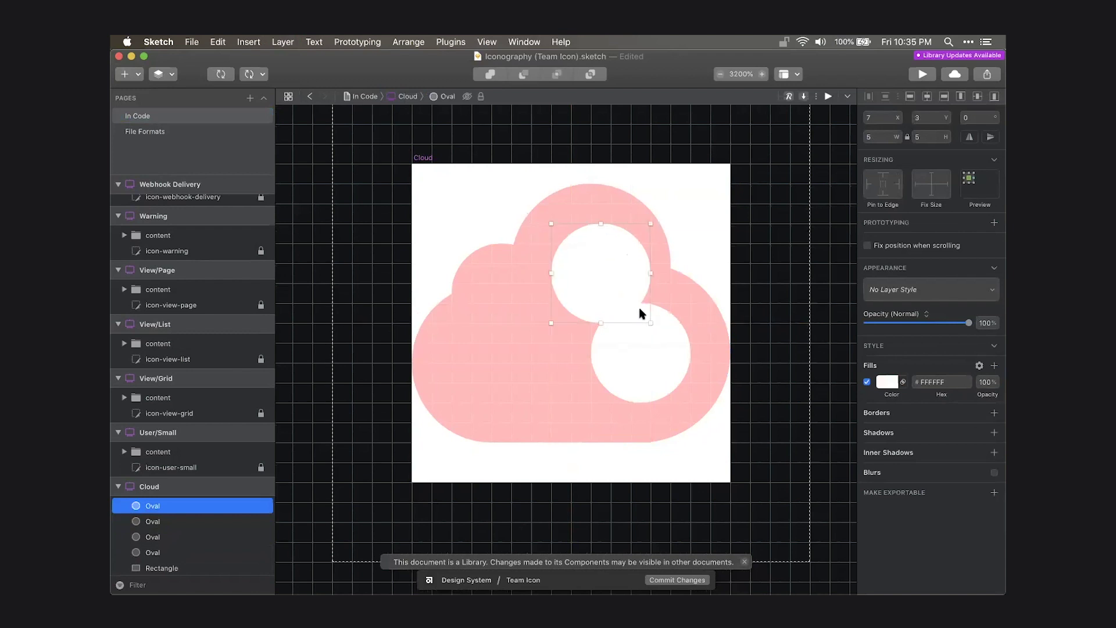
pyautogui.moveTo(650, 321); pyautogui.dragTo(630, 303)
# Duplicate the 4 × 4 white circle into the small upper-left circle and shrink the copy to 1 × 1.
pyautogui.hotkey('ctrl', 'd')
pyautogui.moveTo(590, 260); pyautogui.dragTo(521, 312)
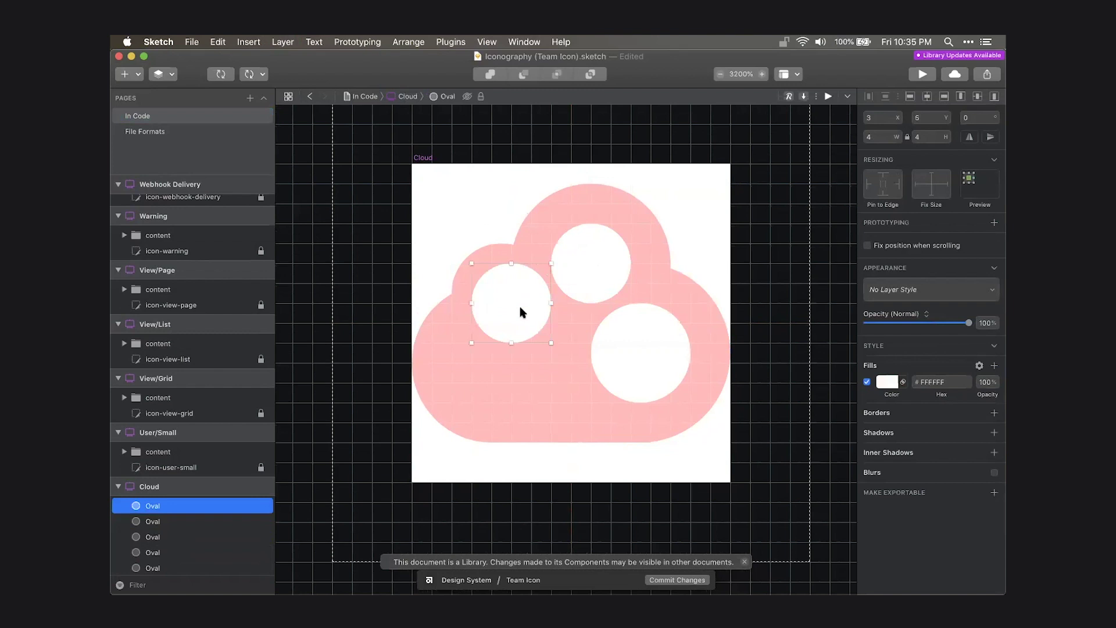
pyautogui.press('super+alt+Right')
pyautogui.press('super+alt+Down')
pyautogui.press('super+Left')
pyautogui.press('super+Up')
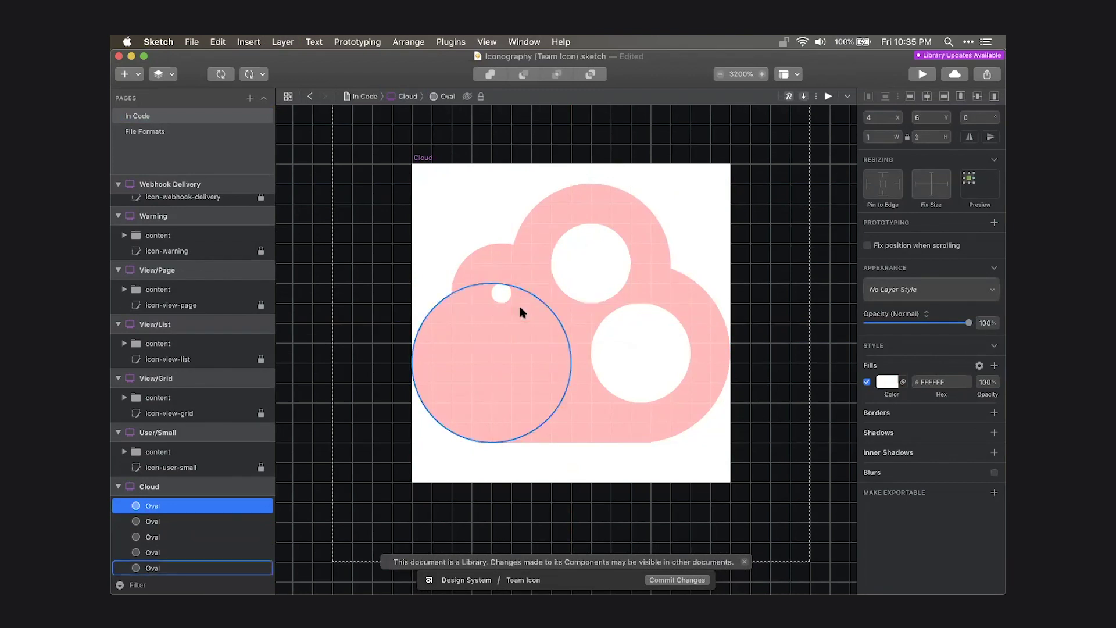
# Place a 4 × 4 white circle at X 2, Y 8, centred inside the cloud's lower-left circle.
pyautogui.moveTo(634, 346); pyautogui.dragTo(510, 356)
pyautogui.press('super+alt+Right')
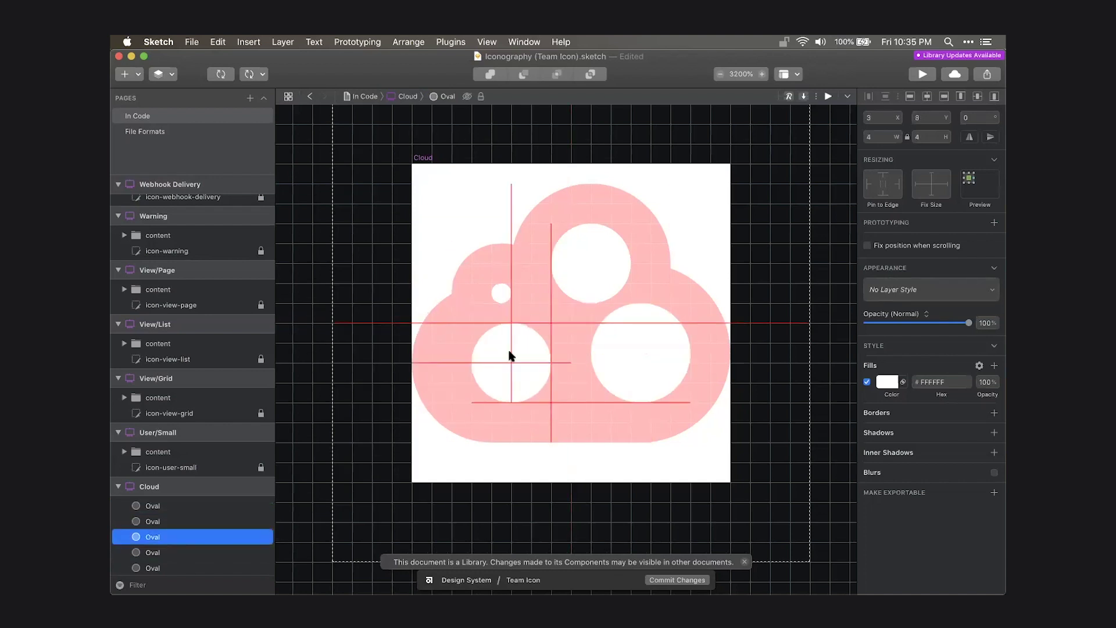
pyautogui.press('Left')
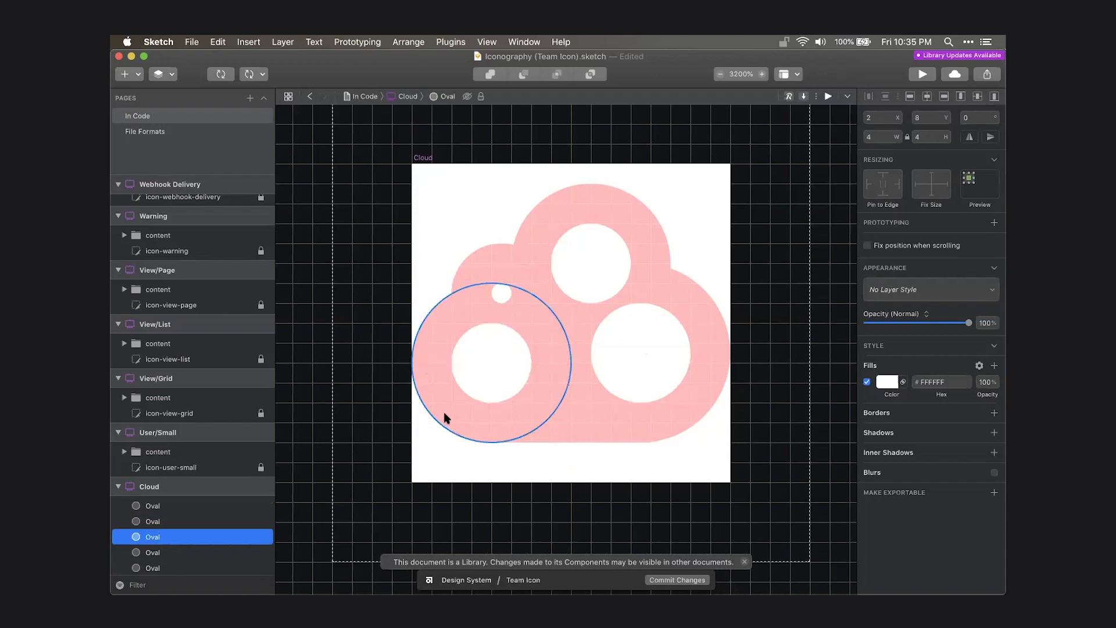
pyautogui.click(501, 293)
pyautogui.keyDown('shift'); pyautogui.click(491, 261); pyautogui.keyUp('shift')
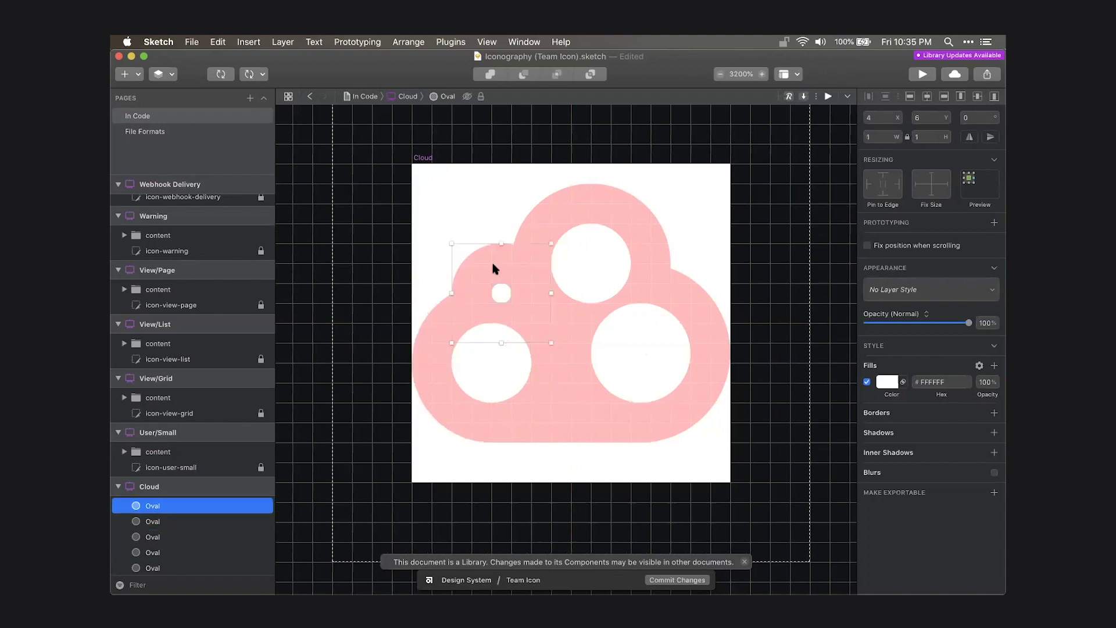
pyautogui.click(576, 243)
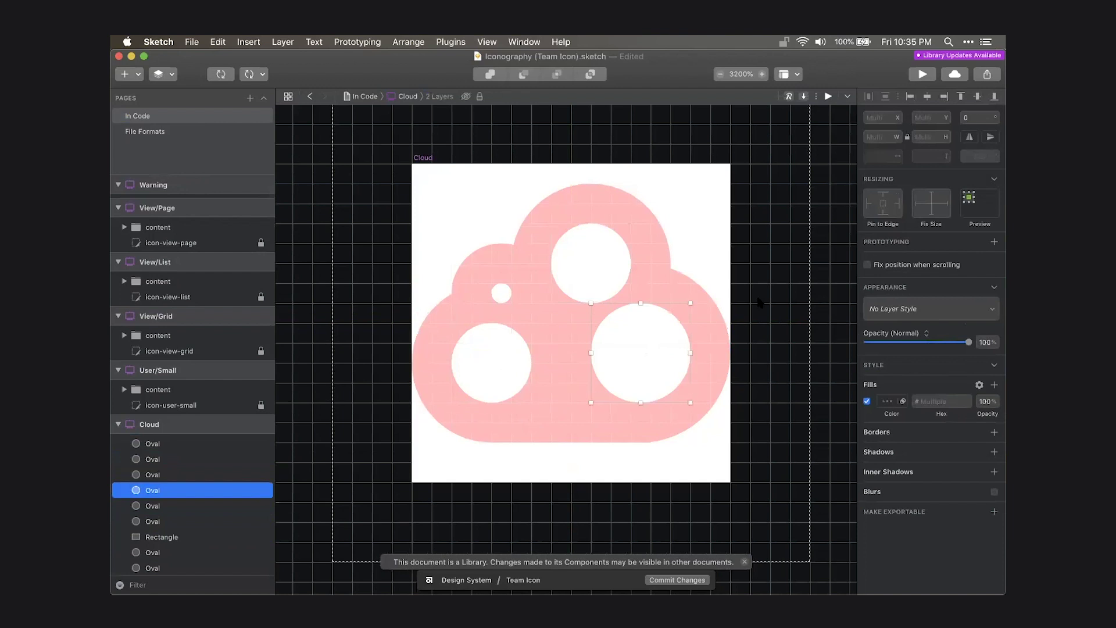
pyautogui.click(754, 328)
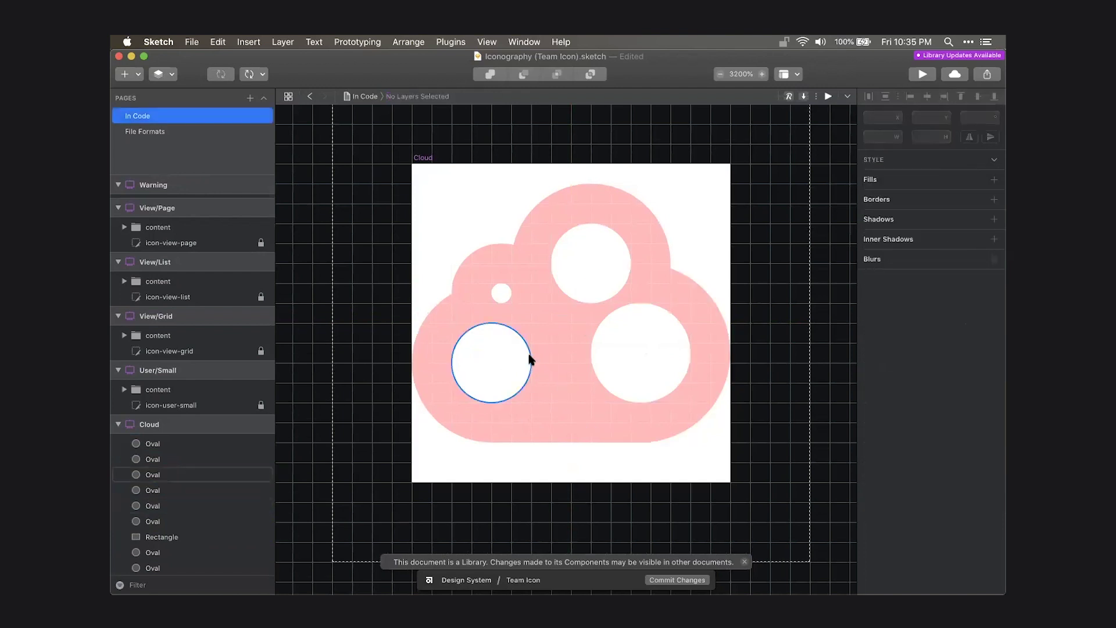
# Draw an 8 × 4 rectangle at X 4, Y 8 between the two lower white circles and fill it white.
pyautogui.press('r')
pyautogui.moveTo(491, 401); pyautogui.dragTo(635, 329)
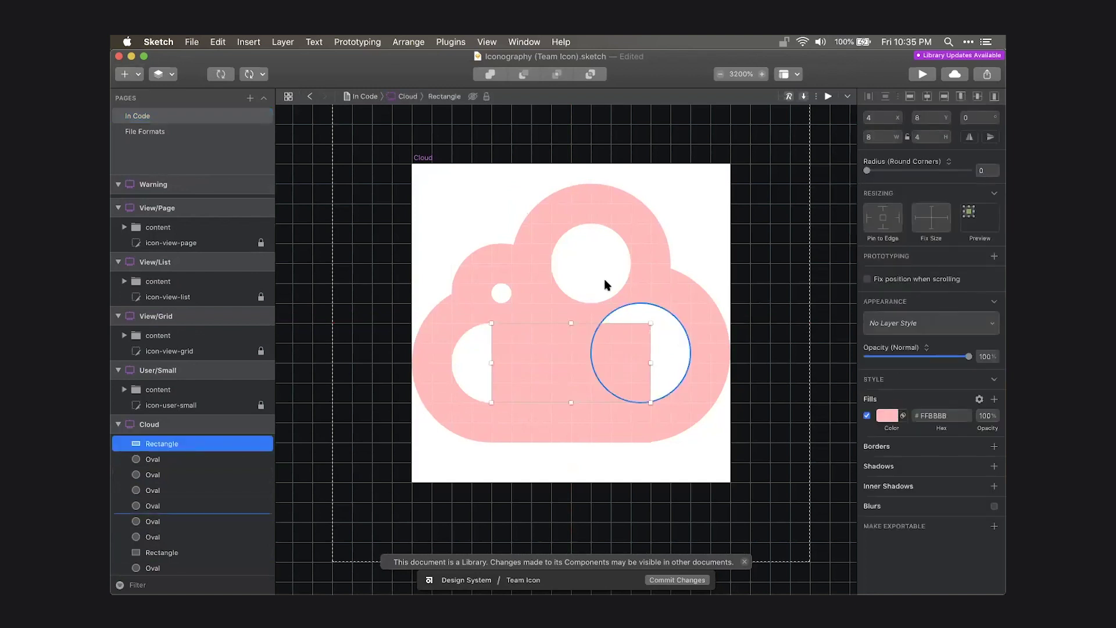
pyautogui.press('super+alt+v')
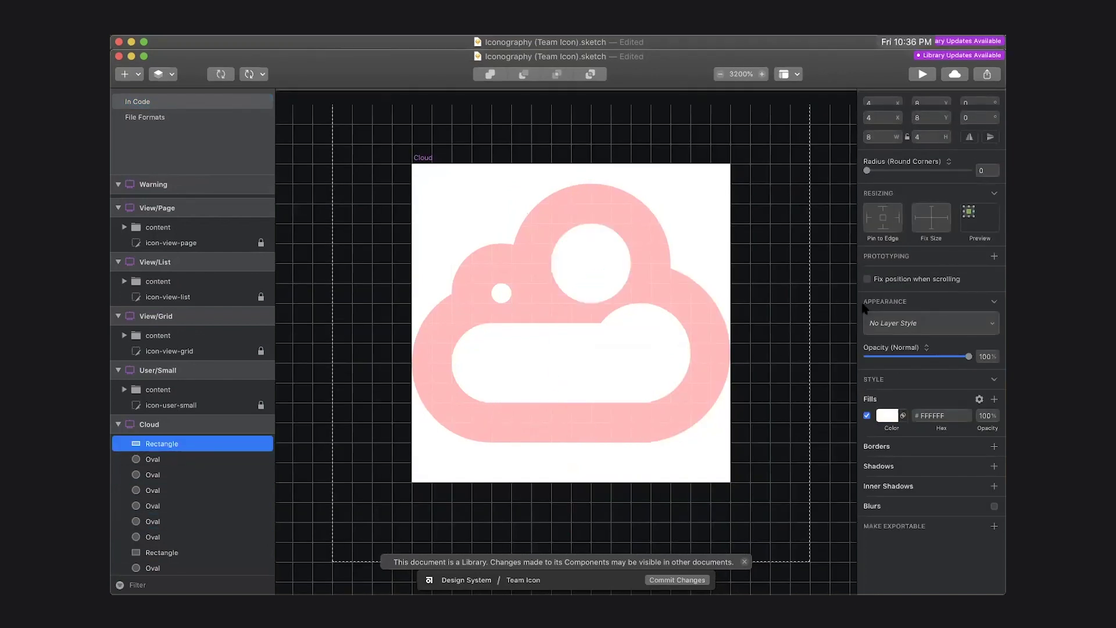
# Delete the white rectangle and all four white circles from inside the cloud.
pyautogui.press('Escape')
pyautogui.click(590, 357)
pyautogui.press('Delete')
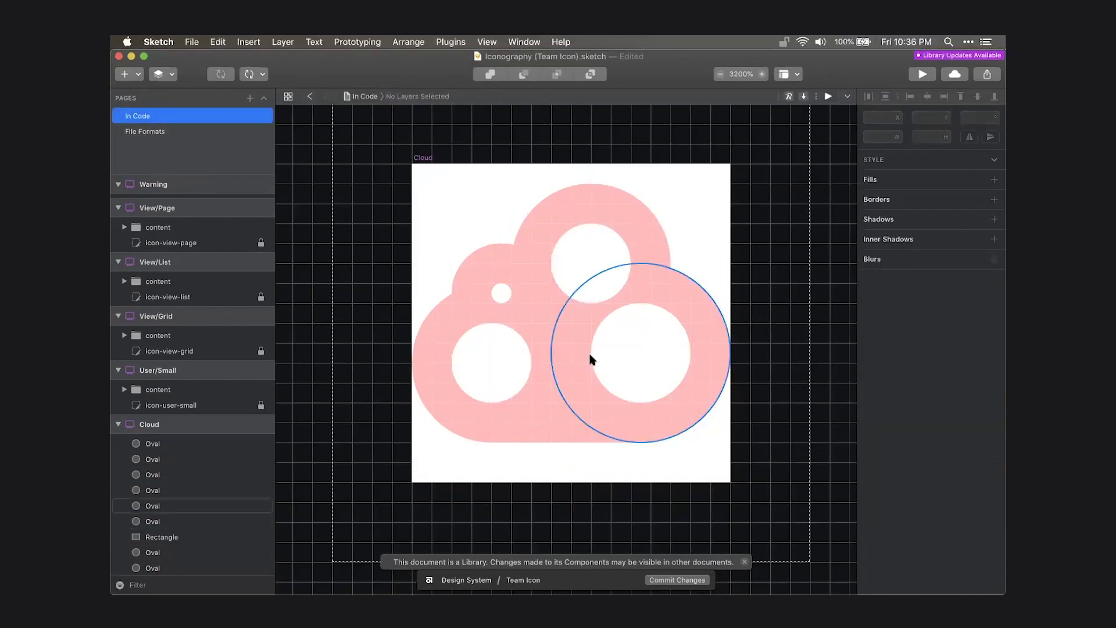
pyautogui.keyDown('shift'); pyautogui.click(618, 348); pyautogui.keyUp('shift')
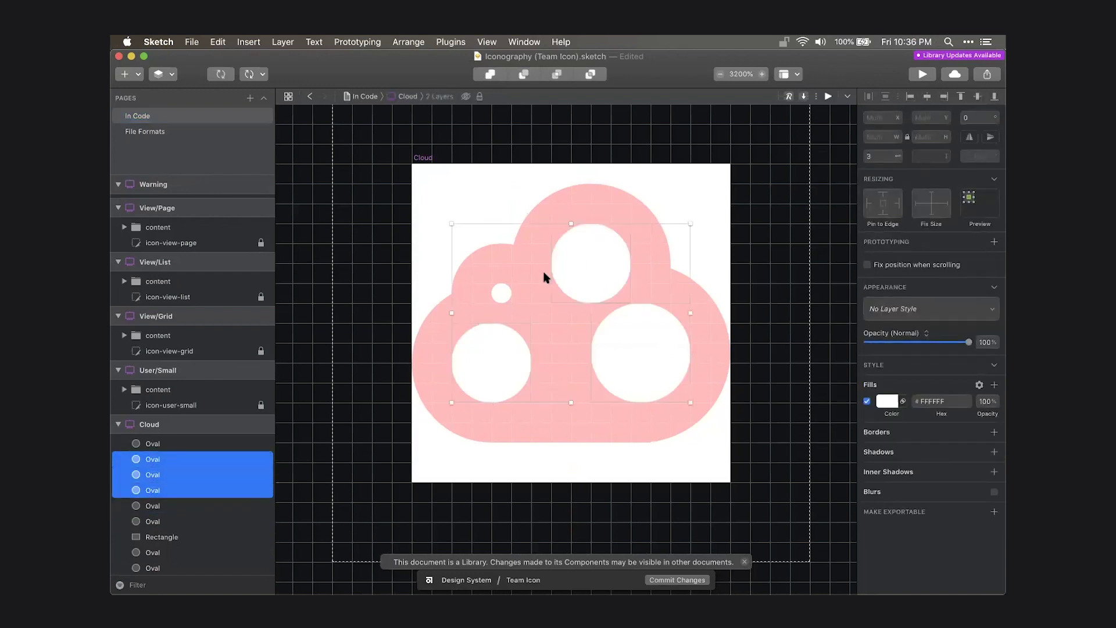
pyautogui.keyDown('shift'); pyautogui.click(580, 256); pyautogui.keyUp('shift')
pyautogui.keyDown('shift'); pyautogui.click(504, 290); pyautogui.keyUp('shift')
pyautogui.press('Delete')
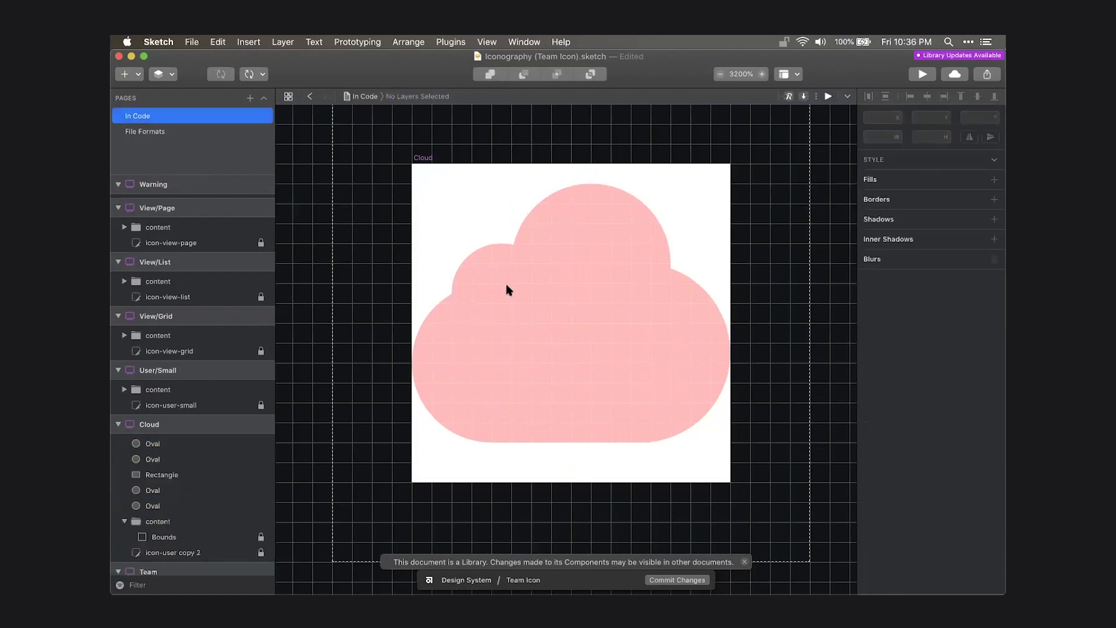
pyautogui.click(507, 279)
pyautogui.keyDown('shift'); pyautogui.click(504, 272); pyautogui.keyUp('shift')
pyautogui.keyDown('shift'); pyautogui.click(566, 242); pyautogui.keyUp('shift')
pyautogui.keyDown('shift'); pyautogui.click(700, 381); pyautogui.keyUp('shift')
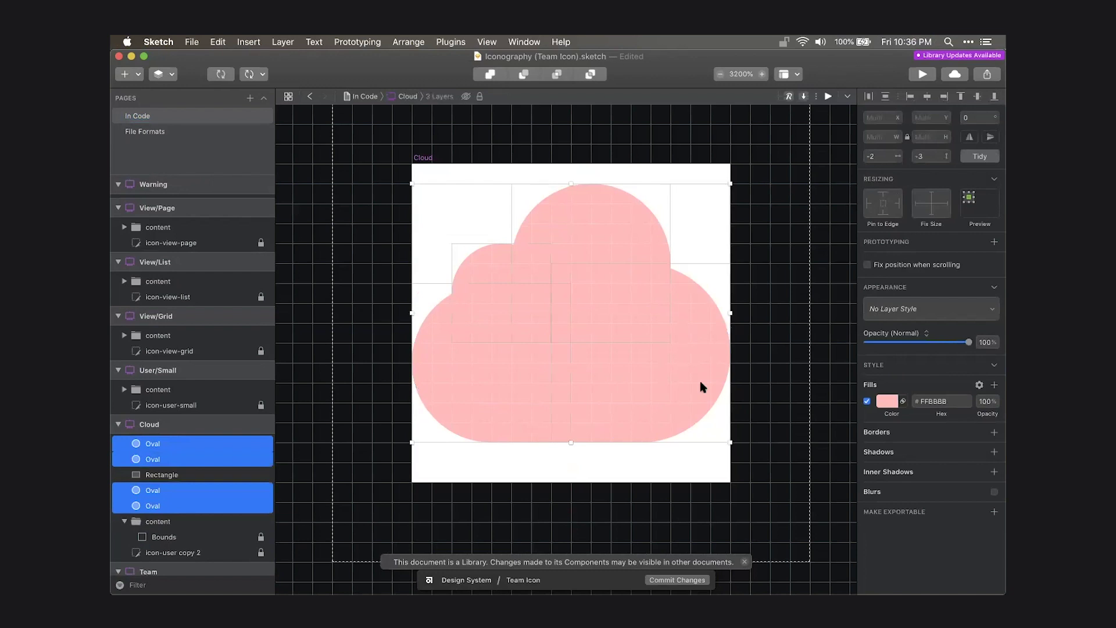
pyautogui.click(546, 457)
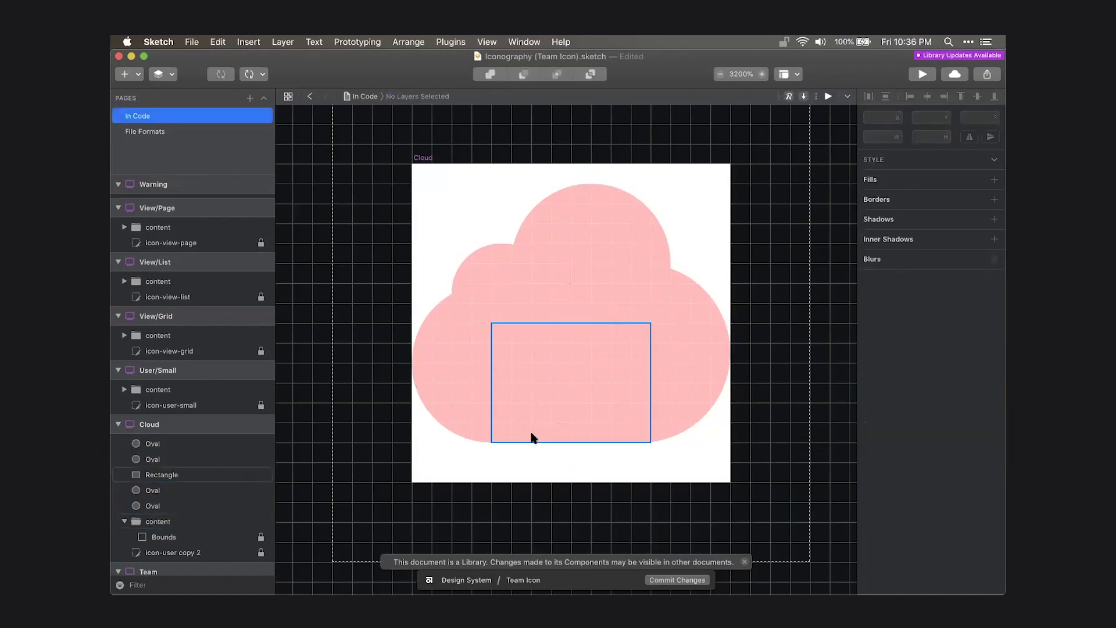
# Set the width of the cloud's base rectangle to 7.
pyautogui.click(532, 437)
pyautogui.doubleClick(882, 138)
pyautogui.write('7')
pyautogui.click(882, 141)
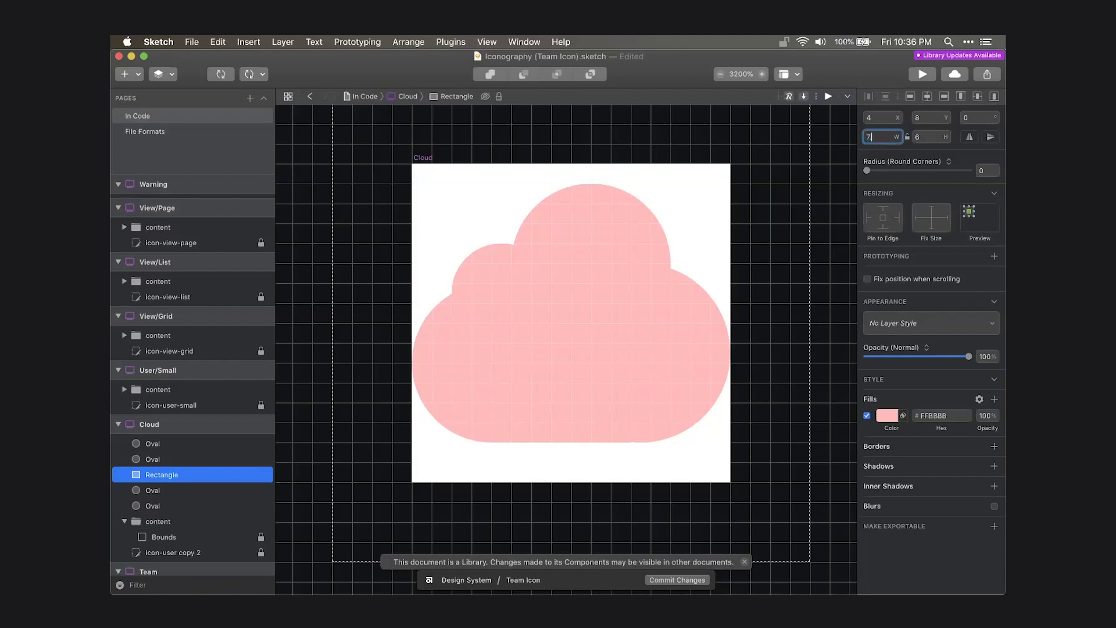
pyautogui.press('Return')
# Combine the cloud's four circles and base rectangle into a single shape with Union.
pyautogui.keyDown('shift'); pyautogui.click(624, 213); pyautogui.keyUp('shift')
pyautogui.keyDown('shift'); pyautogui.click(485, 266); pyautogui.keyUp('shift')
pyautogui.keyDown('shift'); pyautogui.click(455, 330); pyautogui.keyUp('shift')
pyautogui.press('super+alt+u')
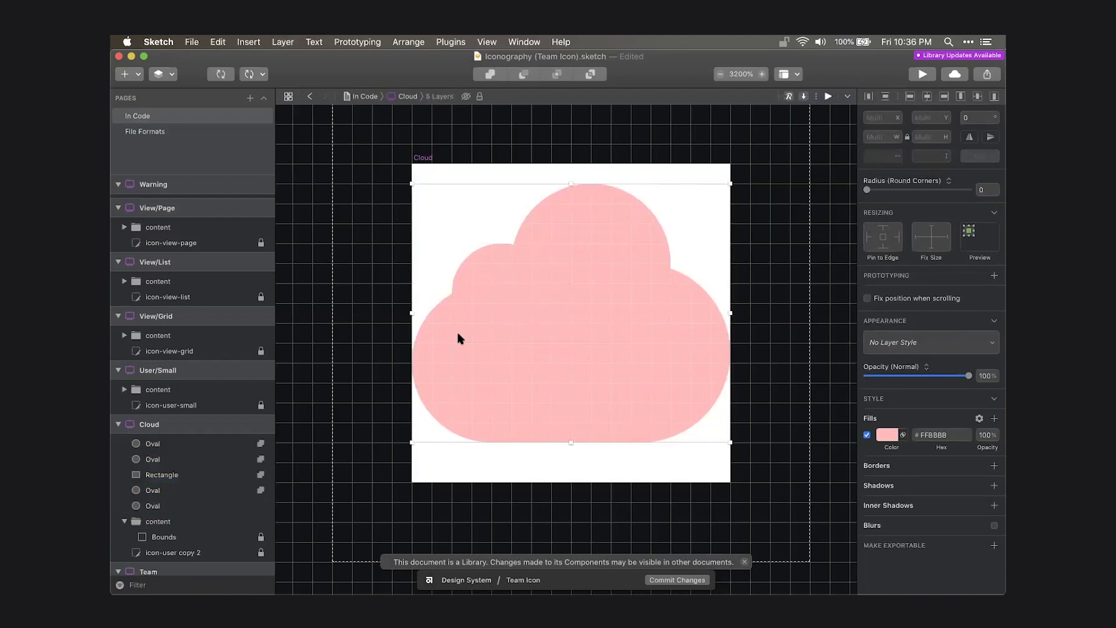
# Turn off the combined cloud shape's fill and give it an Inside border with a width of 2.
pyautogui.click(866, 416)
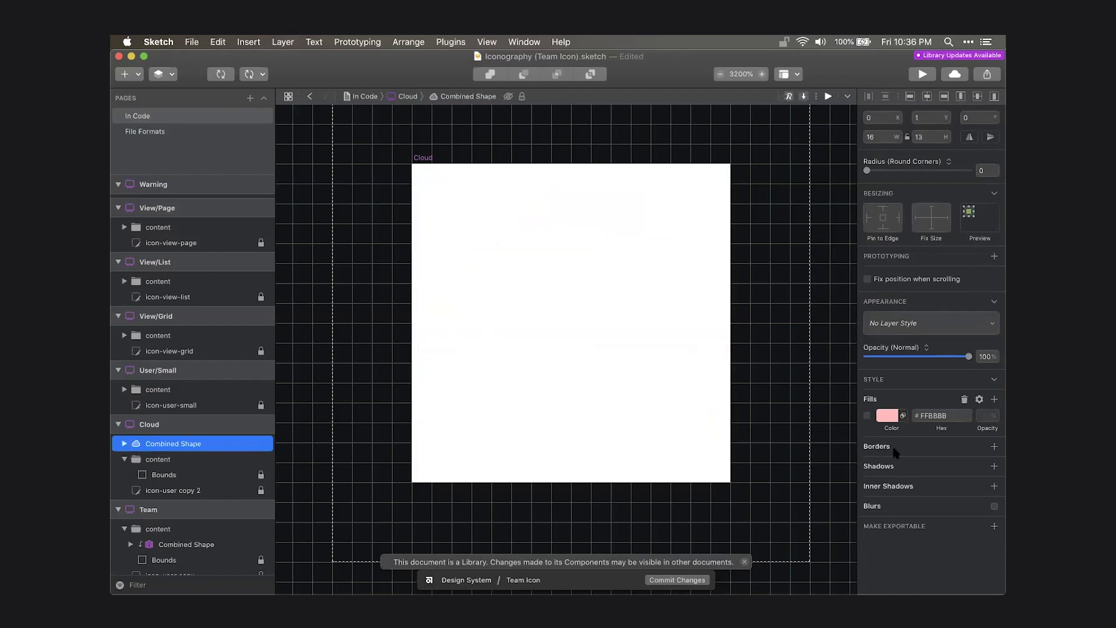
pyautogui.click(894, 445)
pyautogui.click(887, 372)
pyautogui.click(922, 373)
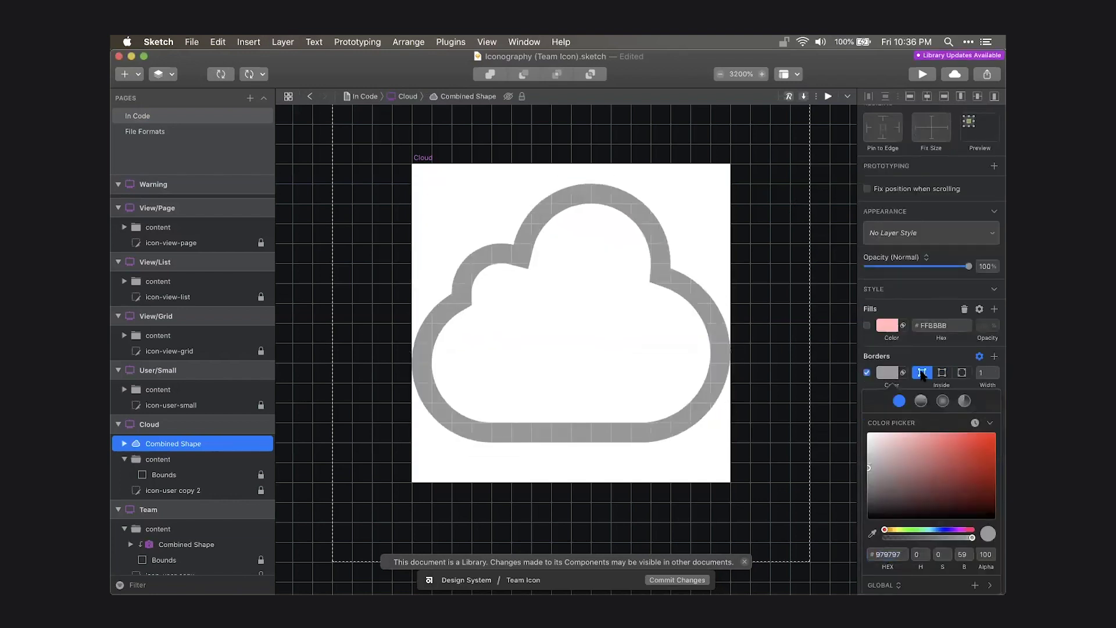
pyautogui.click(988, 374)
pyautogui.write('2')
pyautogui.press('Return')
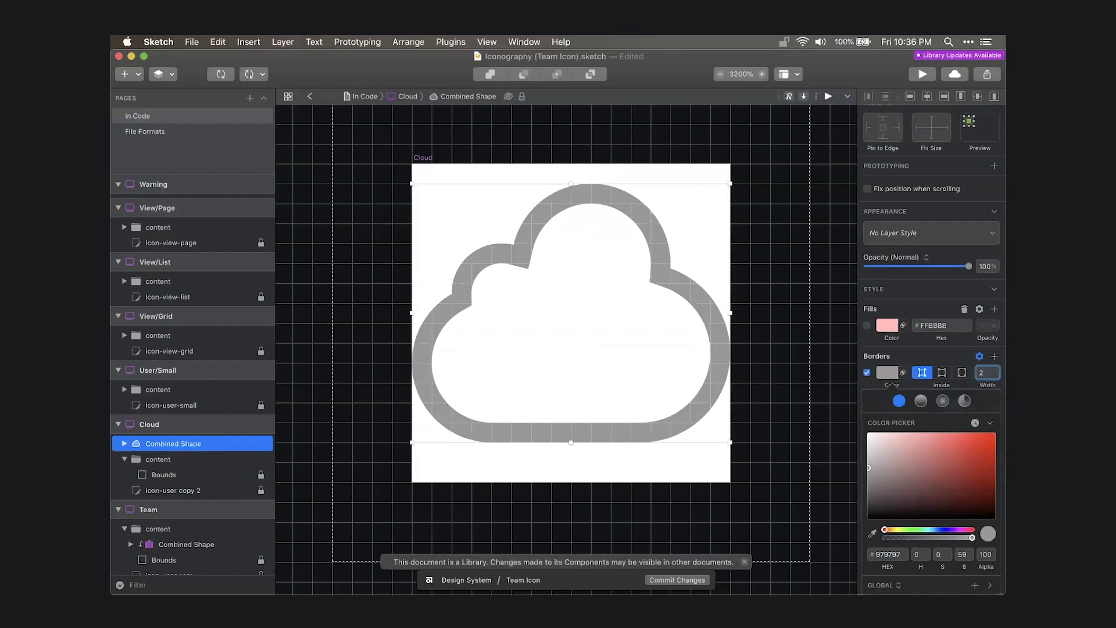
pyautogui.scroll(-1, 830, 376)
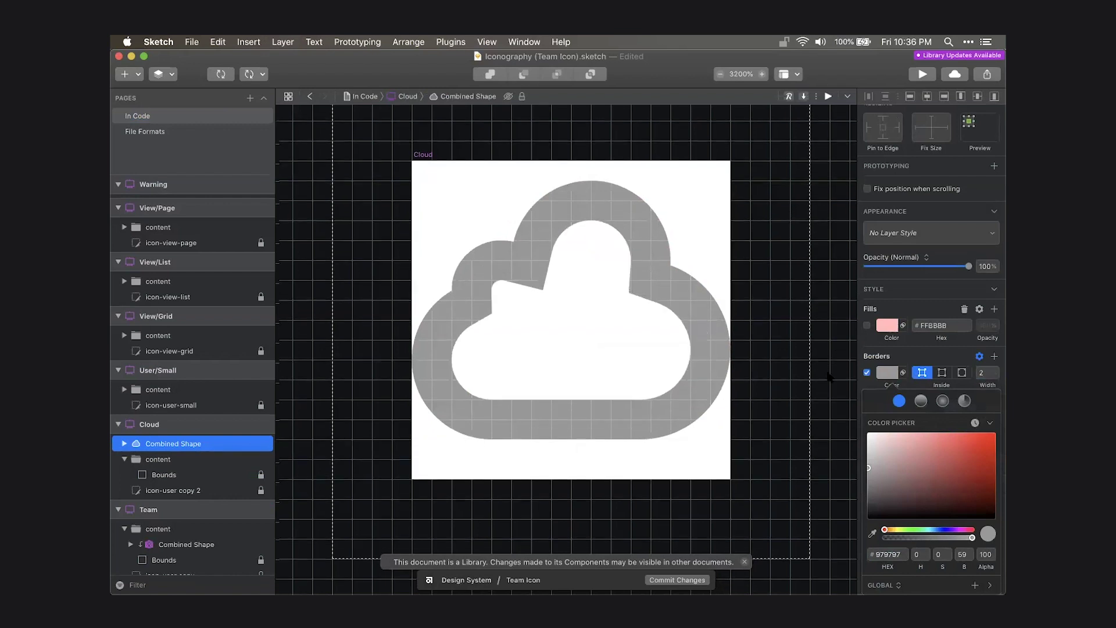
pyautogui.press('Escape')
pyautogui.click(784, 272)
pyautogui.click(531, 312)
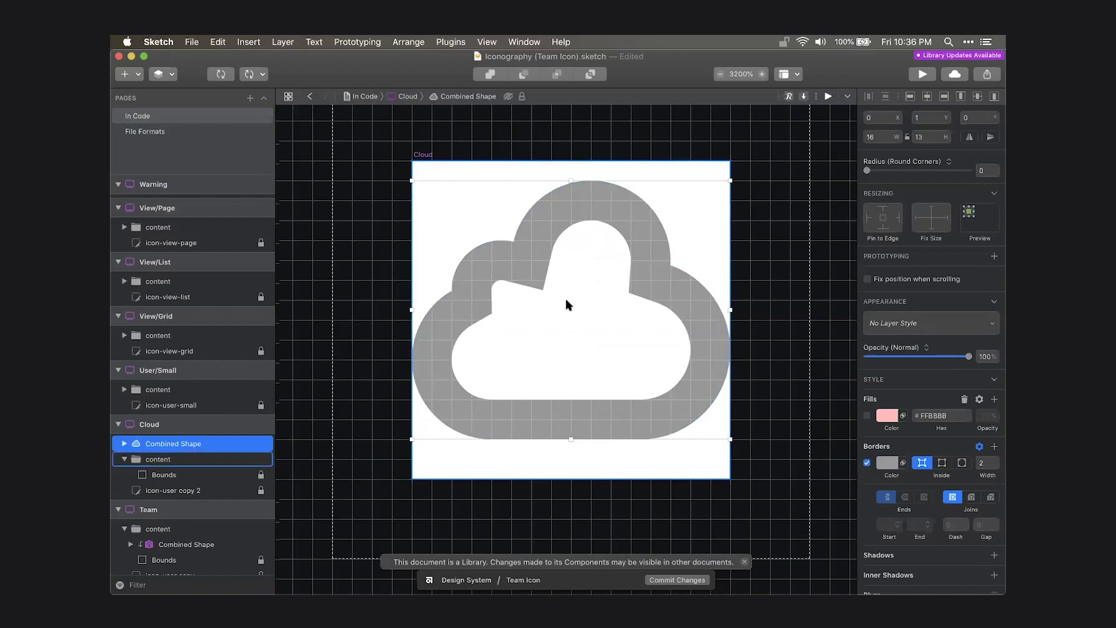
# Try other border positions on the combined cloud shape, including Center, and leave the border set to Outside.
pyautogui.click(759, 293)
pyautogui.hscroll(-1, 691, 288)
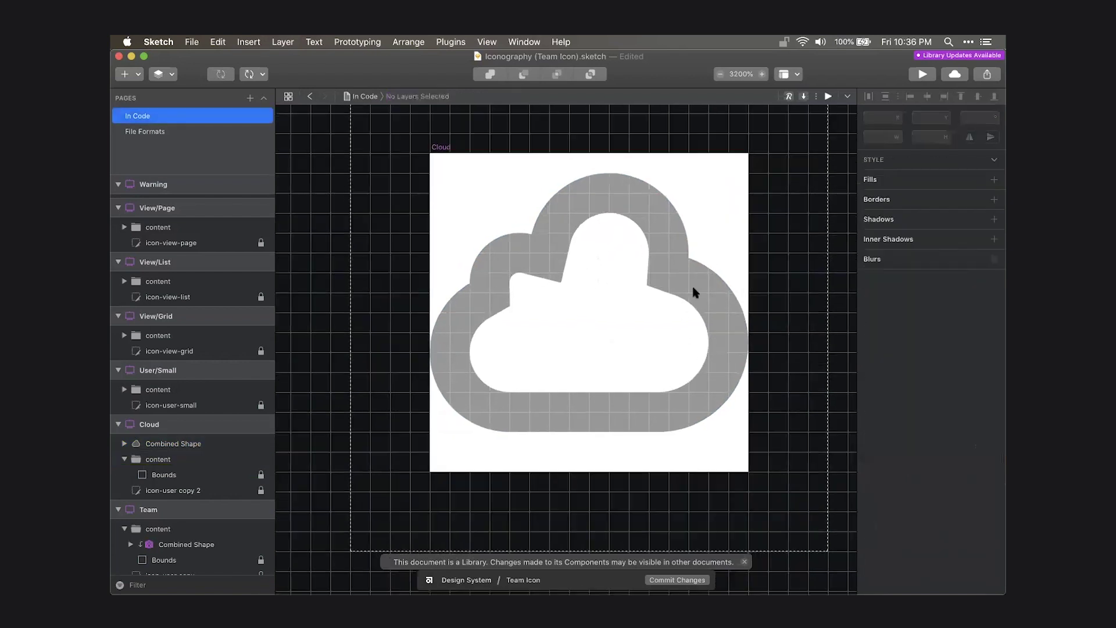
pyautogui.click(677, 313)
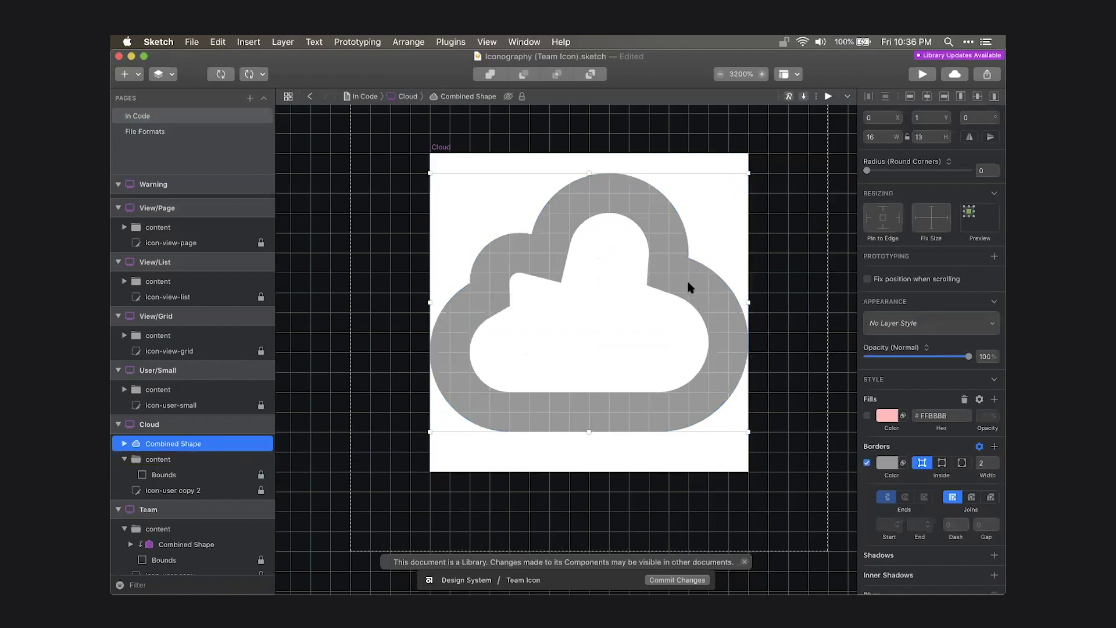
pyautogui.click(942, 463)
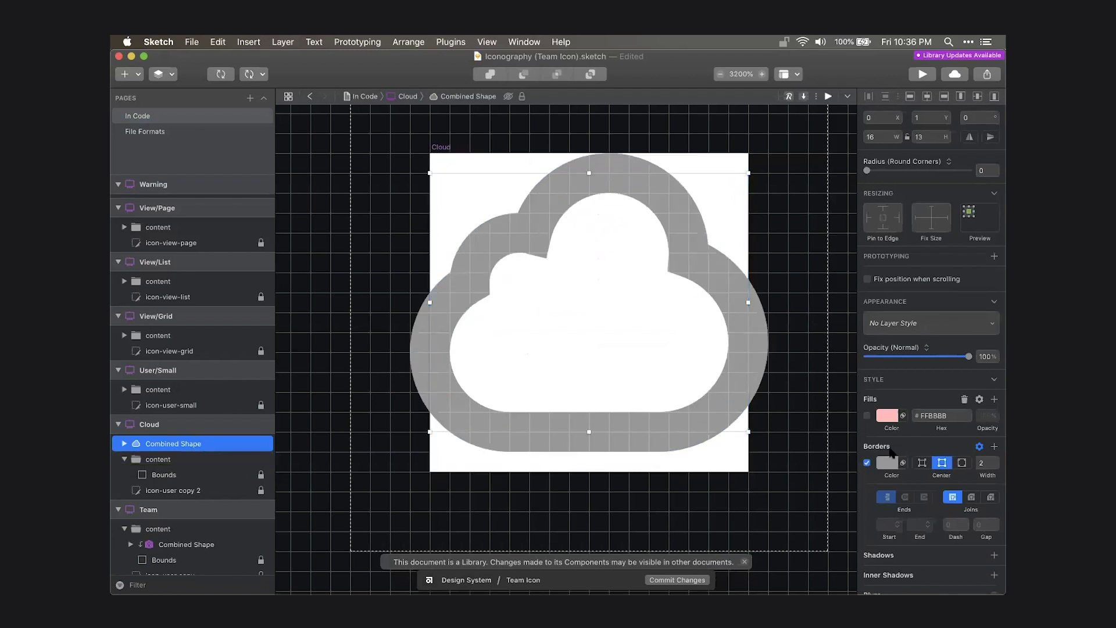
pyautogui.scroll(-2, 900, 464)
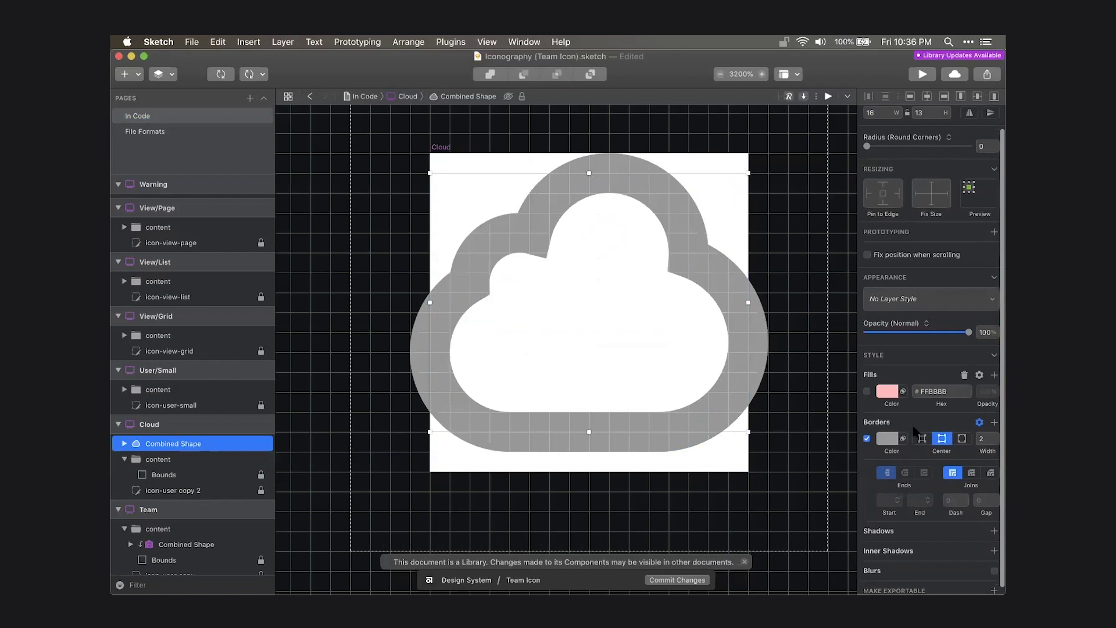
pyautogui.scroll(-1, 910, 463)
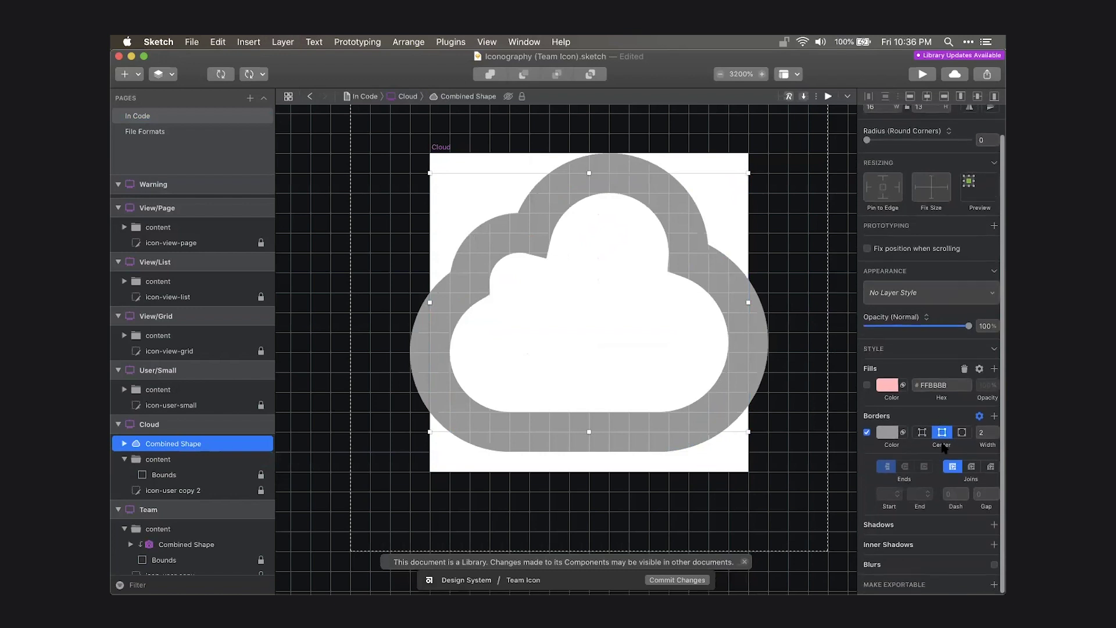
pyautogui.click(922, 432)
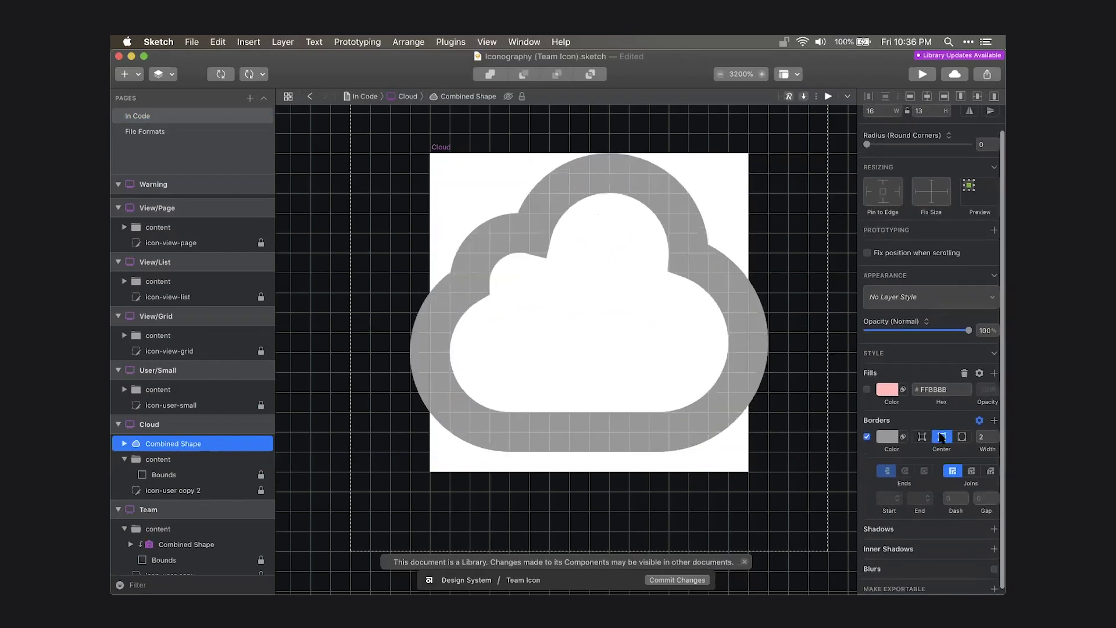
pyautogui.click(962, 437)
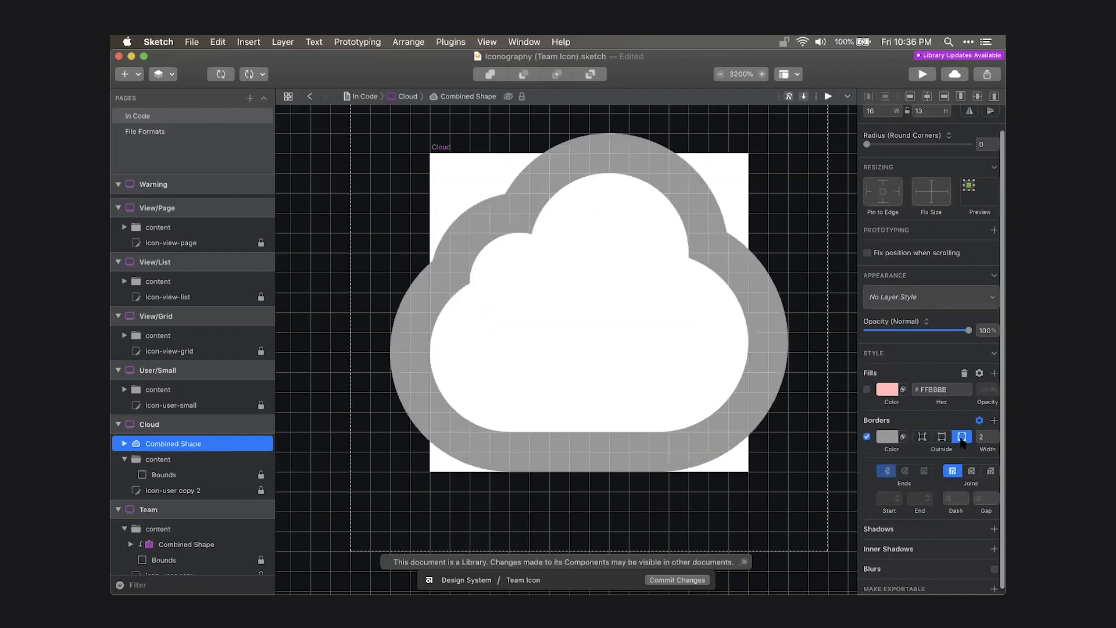
pyautogui.scroll(-1, 942, 435)
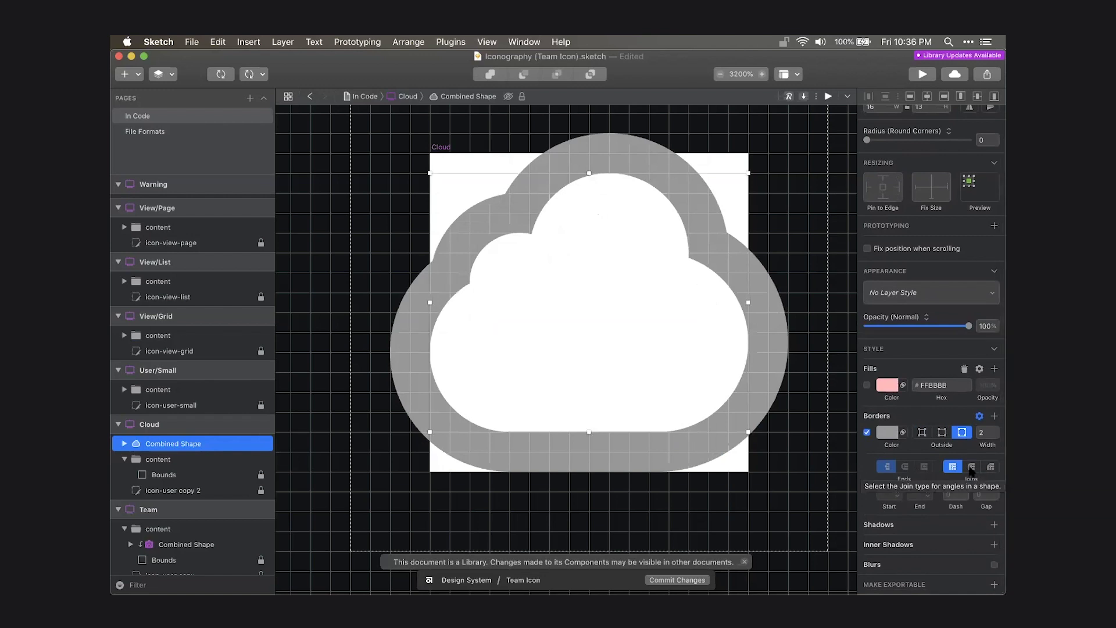
# Try a different join type on the combined cloud shape's border and return to the original one.
pyautogui.click(971, 466)
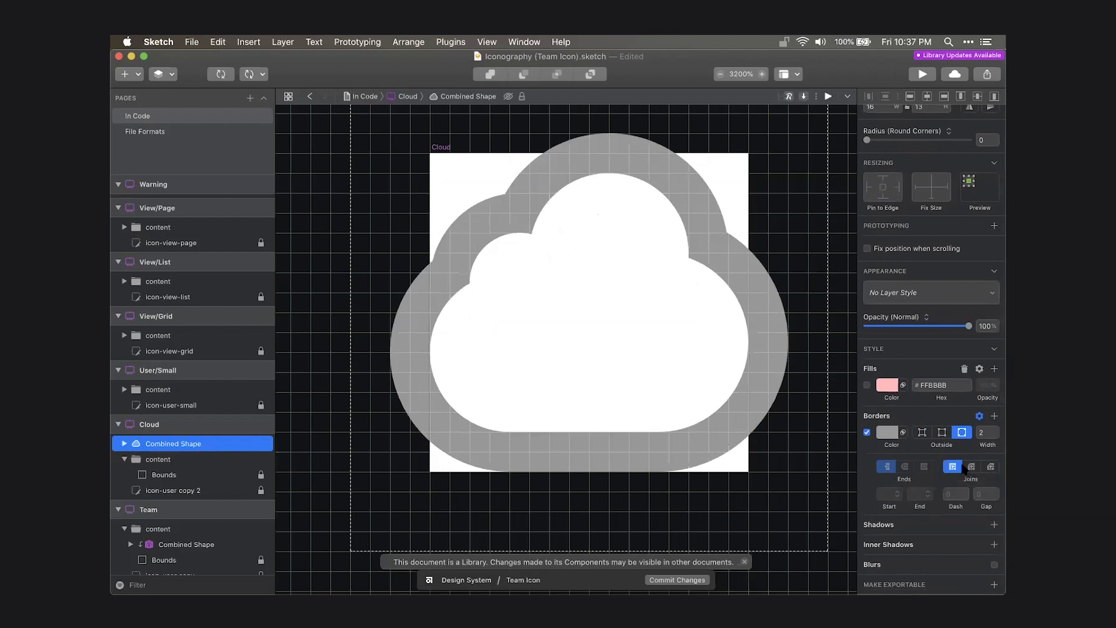
pyautogui.click(952, 467)
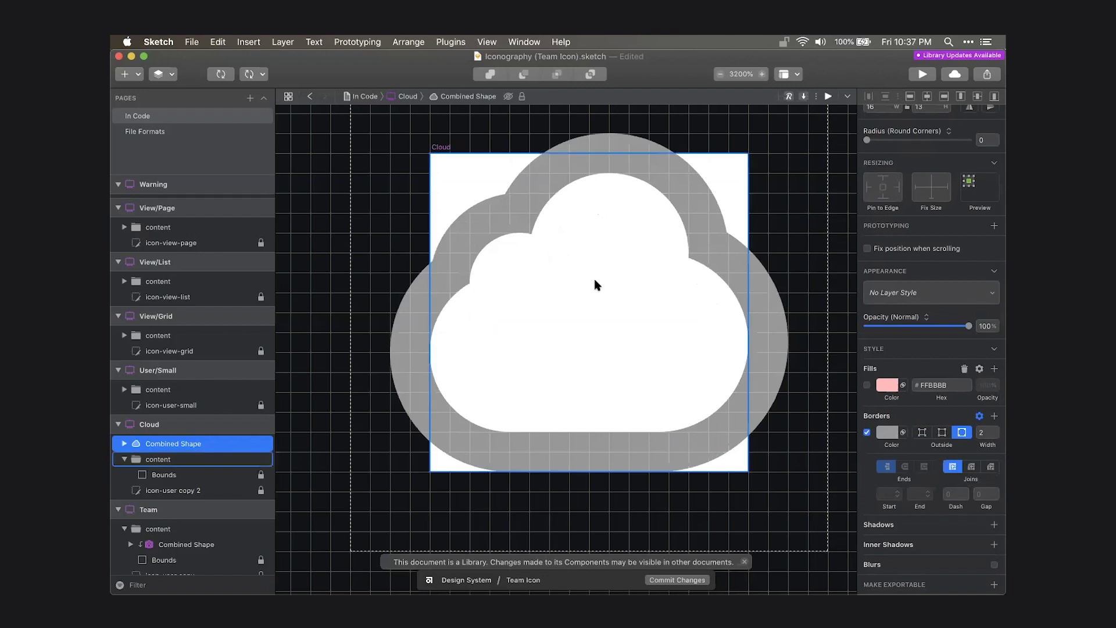
pyautogui.click(706, 320)
pyautogui.scroll(1, 761, 341)
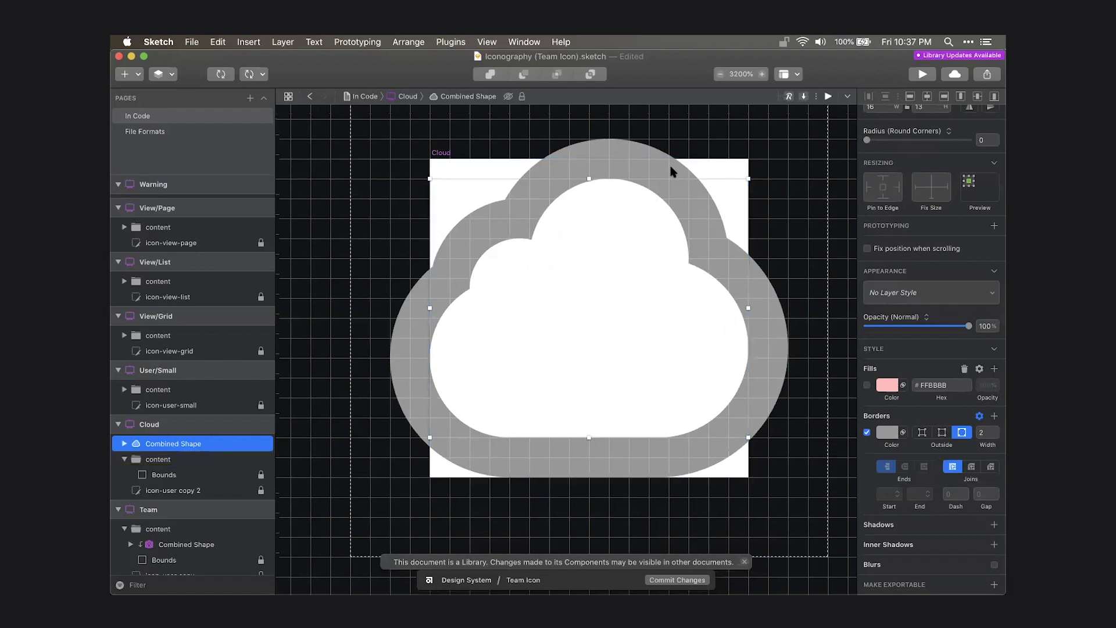
# Inside the combined cloud shape, resize the lower-left circle to 6 × 6 and the lower-right circle to 7 × 7, pulling their outer bottom corners inward.
pyautogui.doubleClick(719, 365)
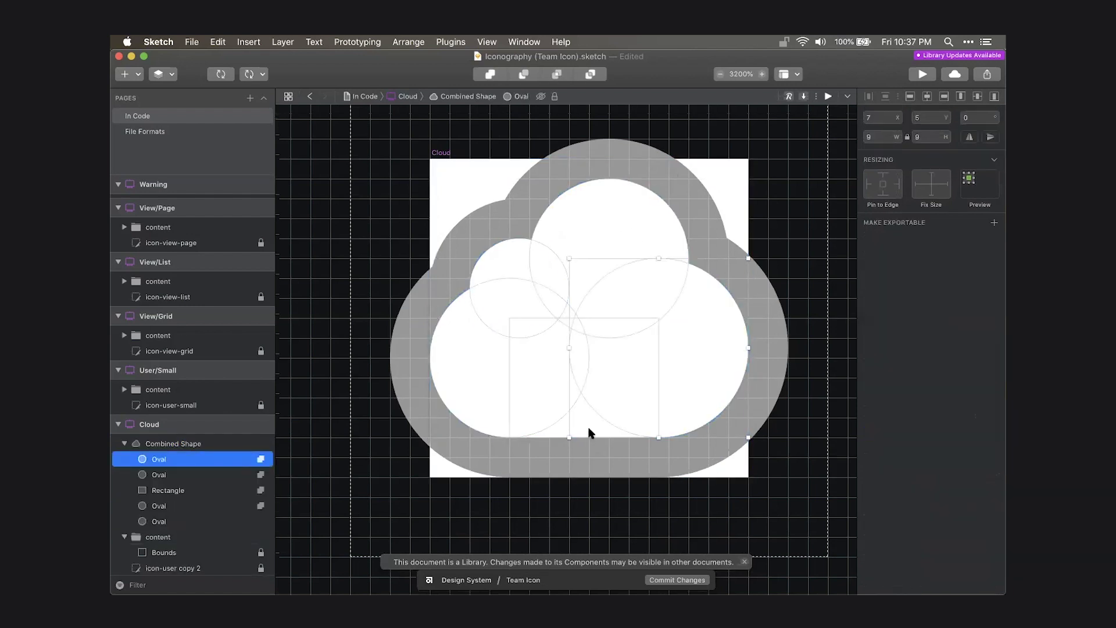
pyautogui.click(186, 492)
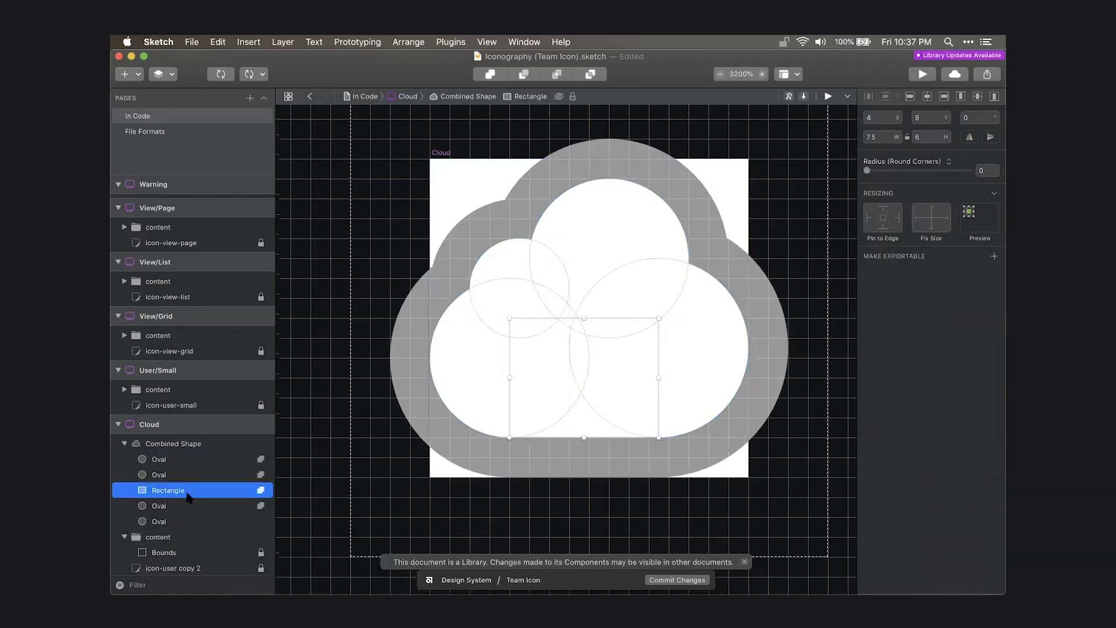
pyautogui.click(462, 407)
pyautogui.moveTo(429, 437); pyautogui.dragTo(471, 398)
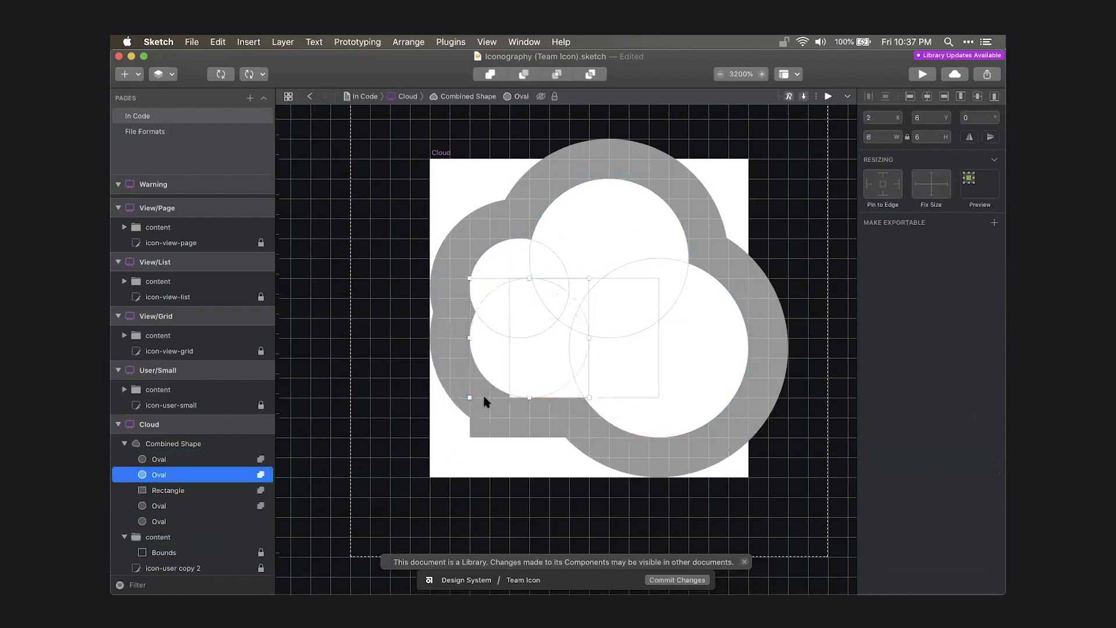
pyautogui.click(616, 390)
pyautogui.click(723, 393)
pyautogui.moveTo(747, 437); pyautogui.dragTo(707, 396)
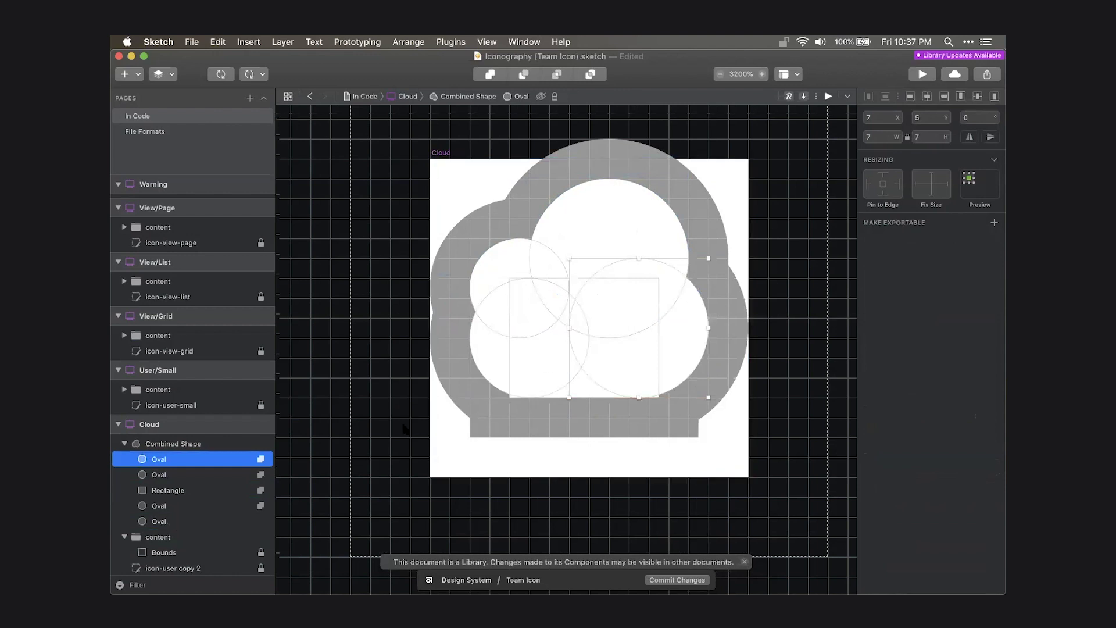
# Resize the cloud's top circle to 6 × 6 and its small upper-left circle to 4 × 4, pulling their upper-left corners inward.
pyautogui.click(601, 179)
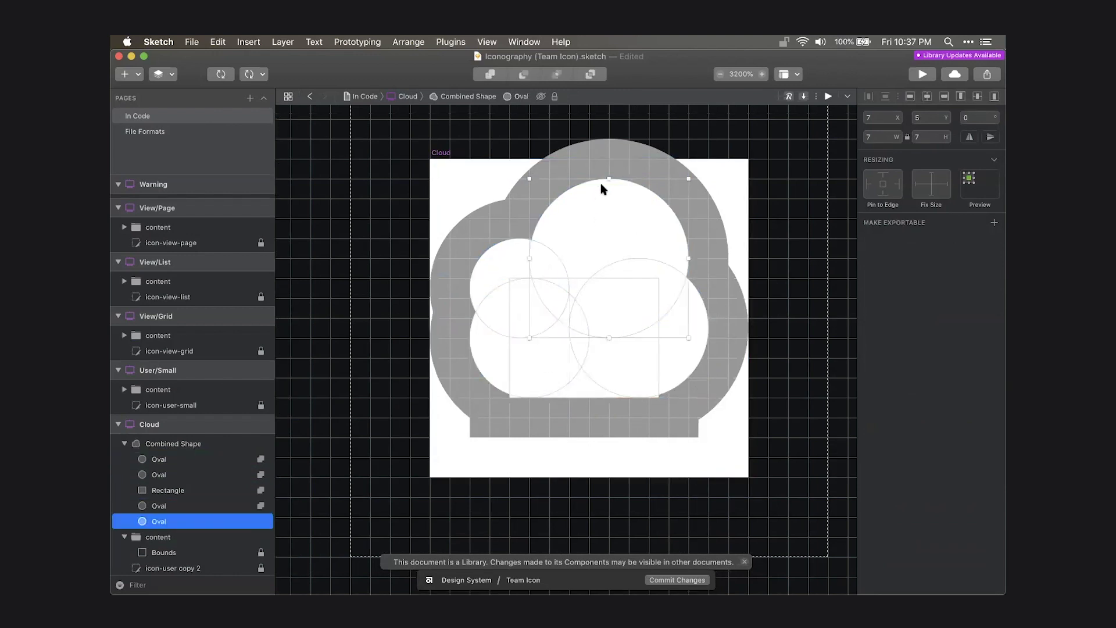
pyautogui.moveTo(528, 178); pyautogui.dragTo(568, 224)
pyautogui.hotkey('shift', 'Tab')
pyautogui.hotkey('shift', 'Tab')
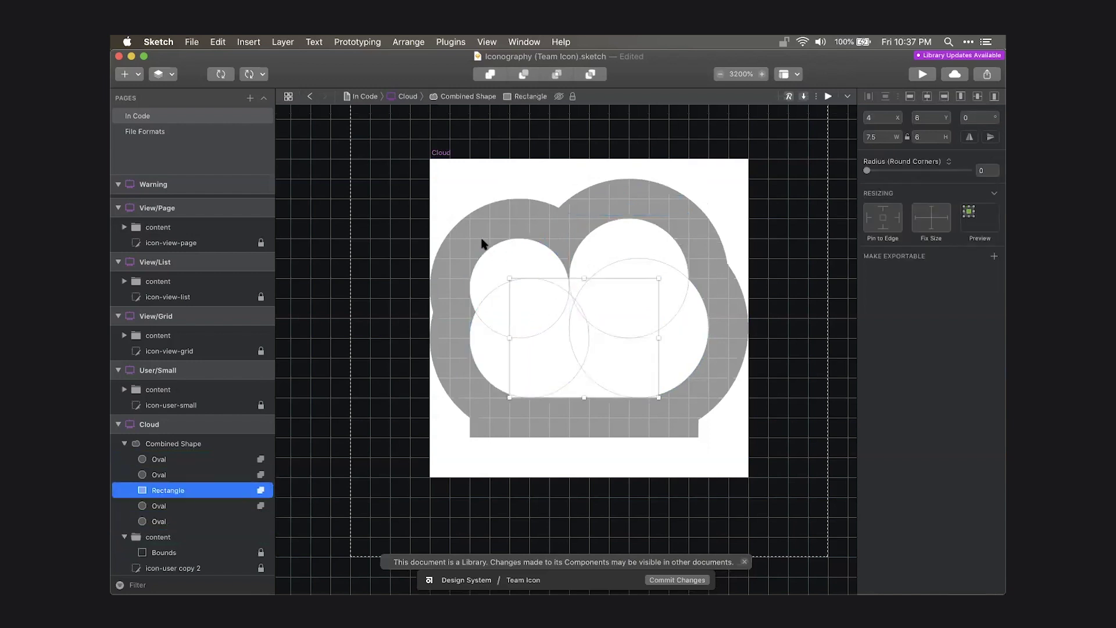
pyautogui.click(171, 503)
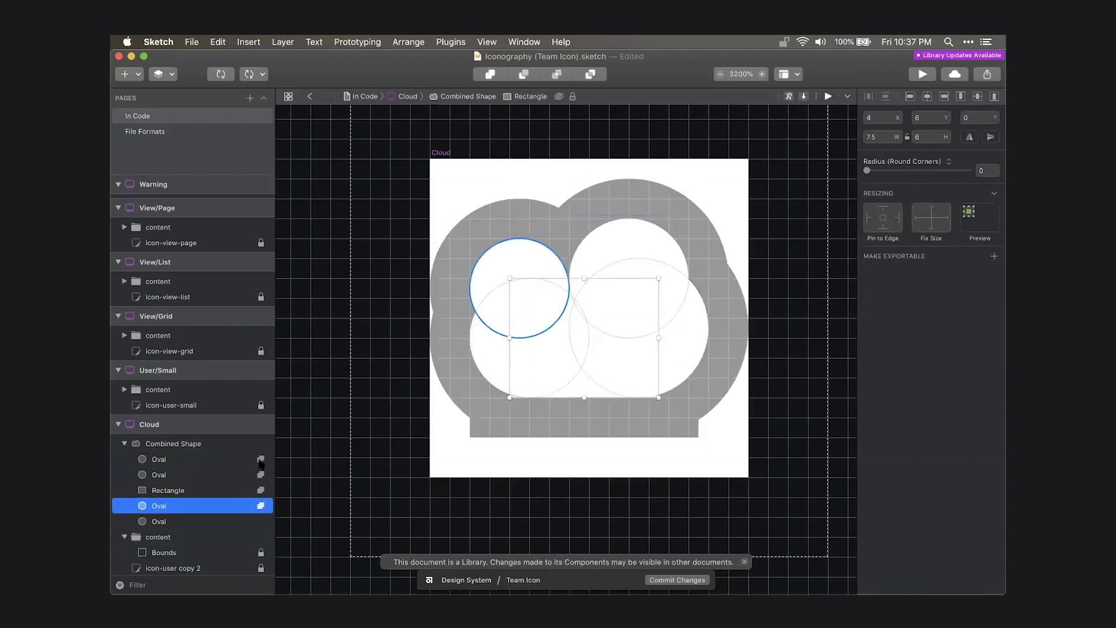
pyautogui.moveTo(469, 239); pyautogui.dragTo(489, 256)
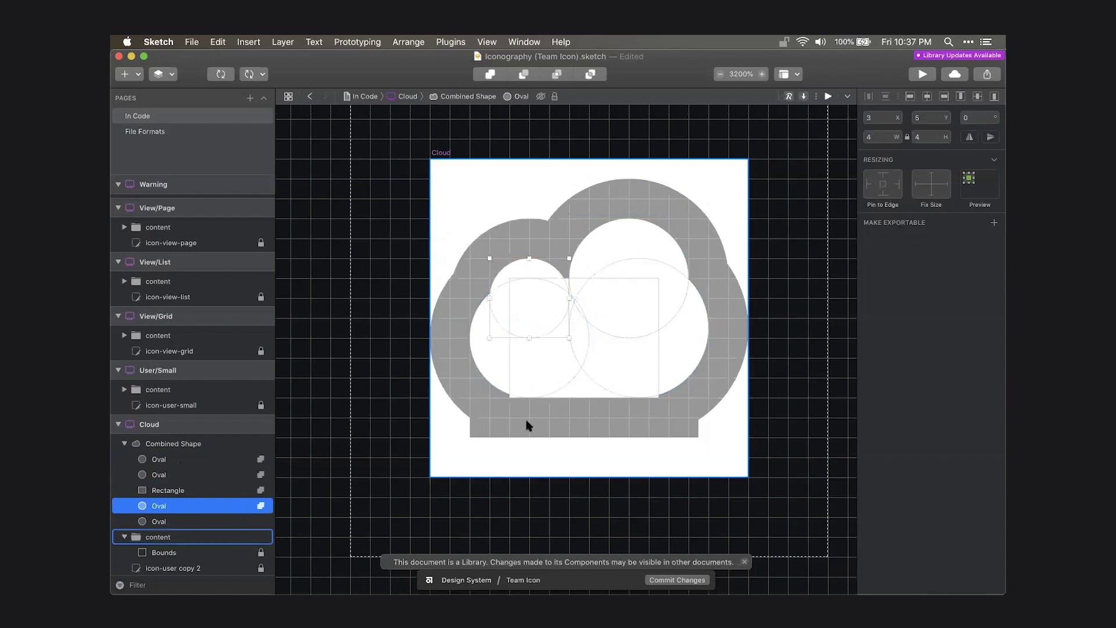
# Set the cloud's base rectangle to a width of 5.5 starting at X 5, and save the document.
pyautogui.click(179, 491)
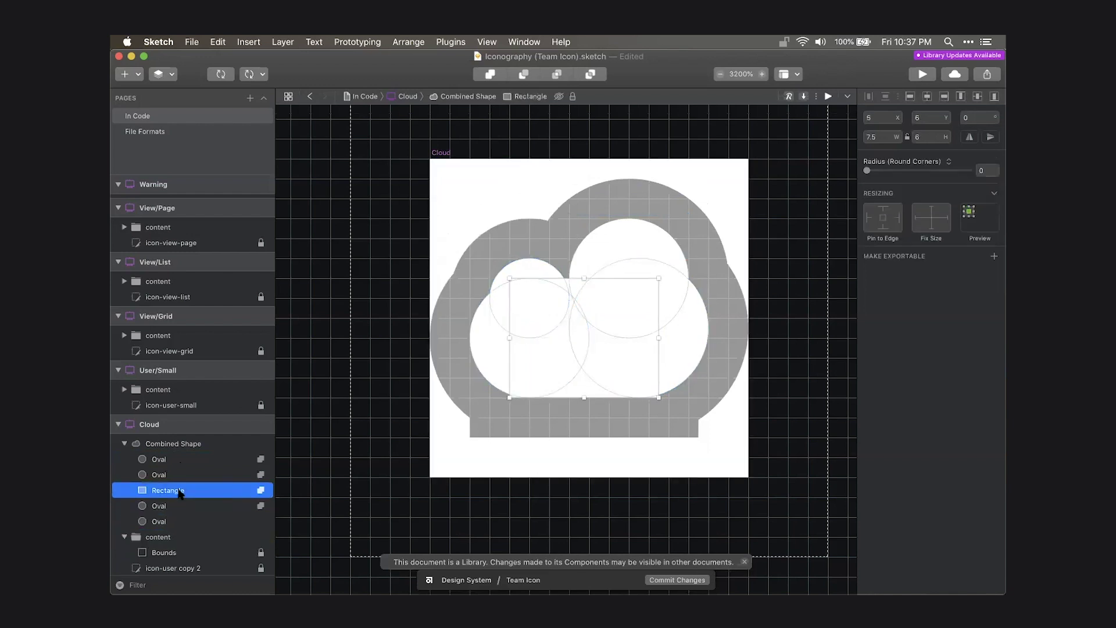
pyautogui.press('super+alt+Right')
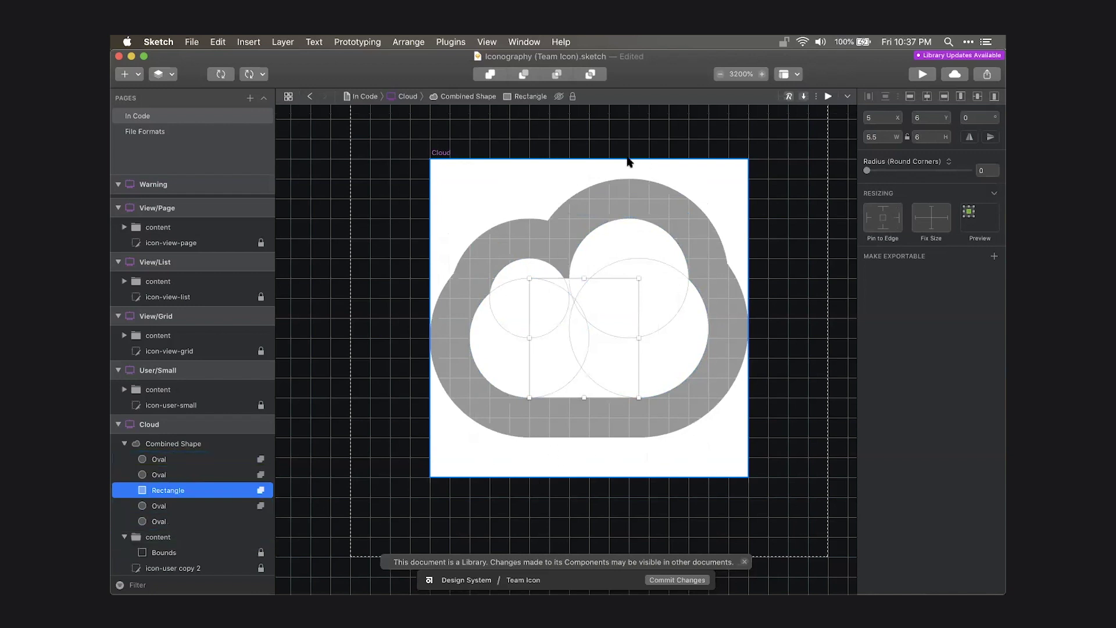
pyautogui.press('super+s')
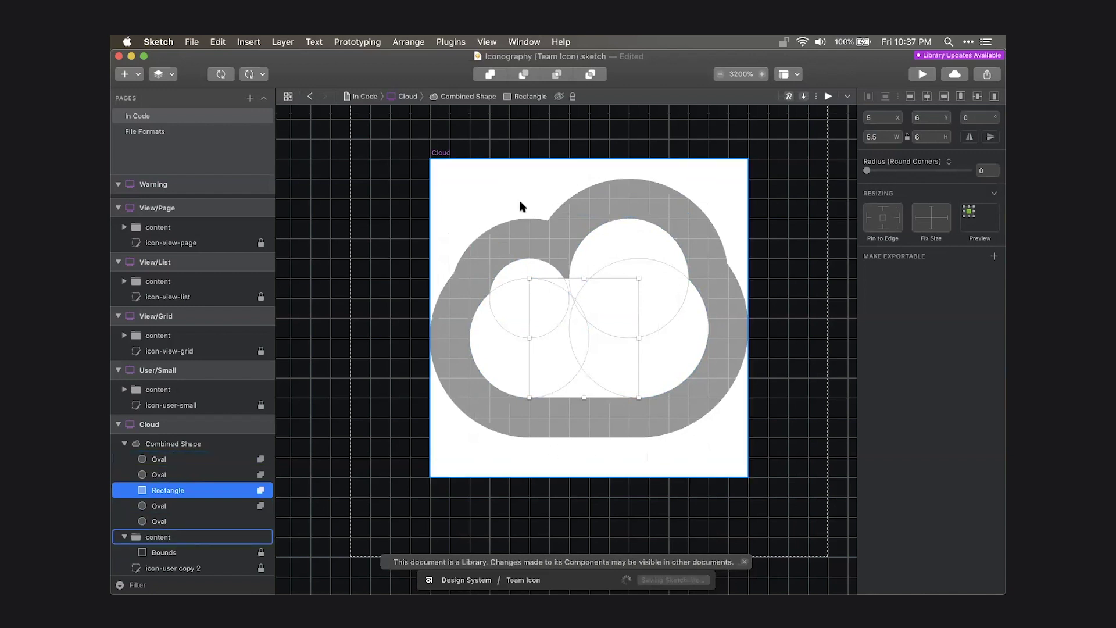
# Move the small upper-left circle to X 4, Y 4 and shrink the lower-right circle to 5 × 5, keeping its bottom-right corner fixed.
pyautogui.click(168, 459)
pyautogui.click(182, 506)
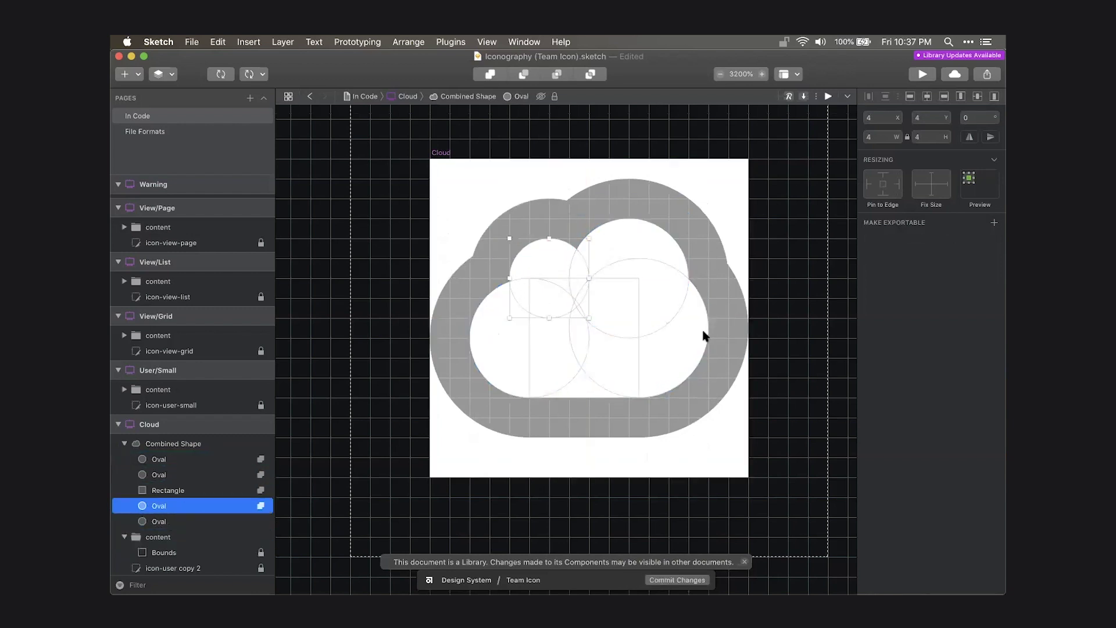
pyautogui.click(204, 459)
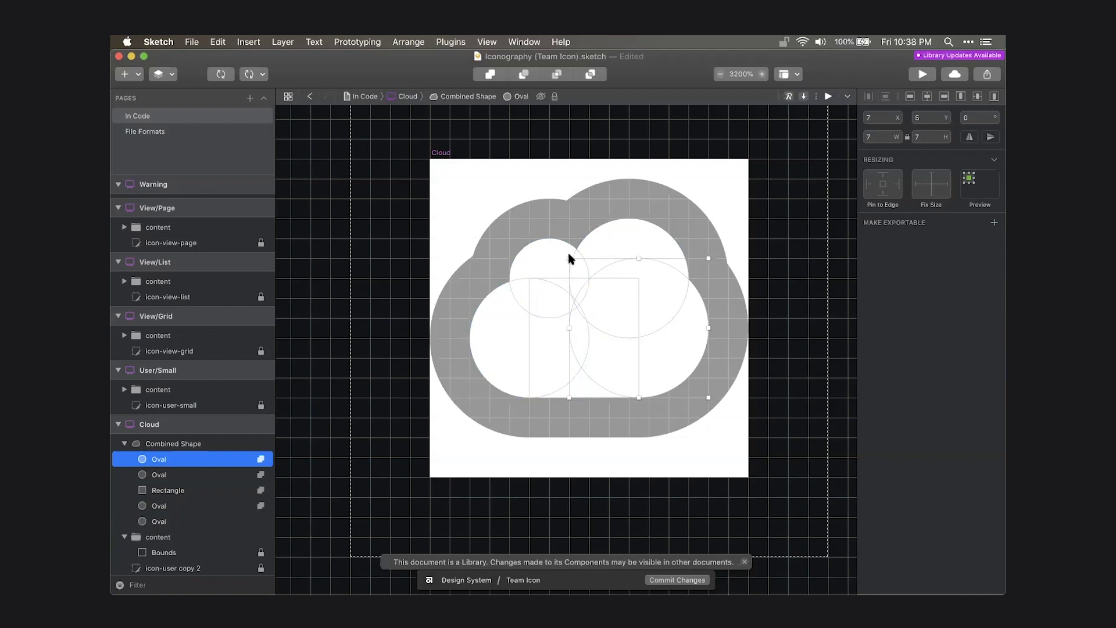
pyautogui.moveTo(567, 258); pyautogui.dragTo(609, 298)
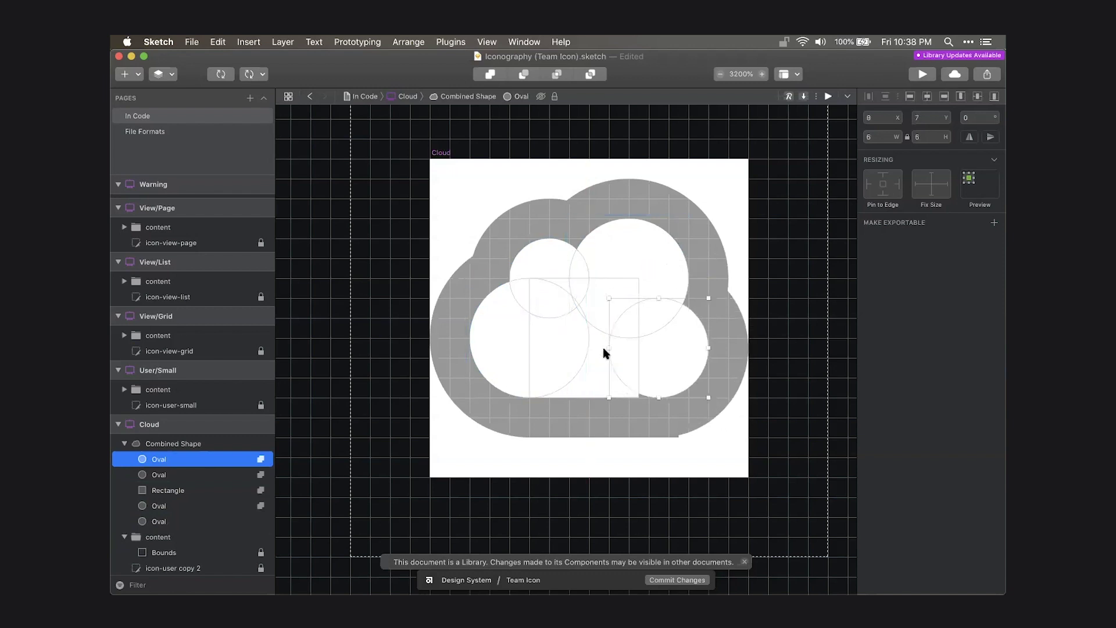
pyautogui.click(782, 207)
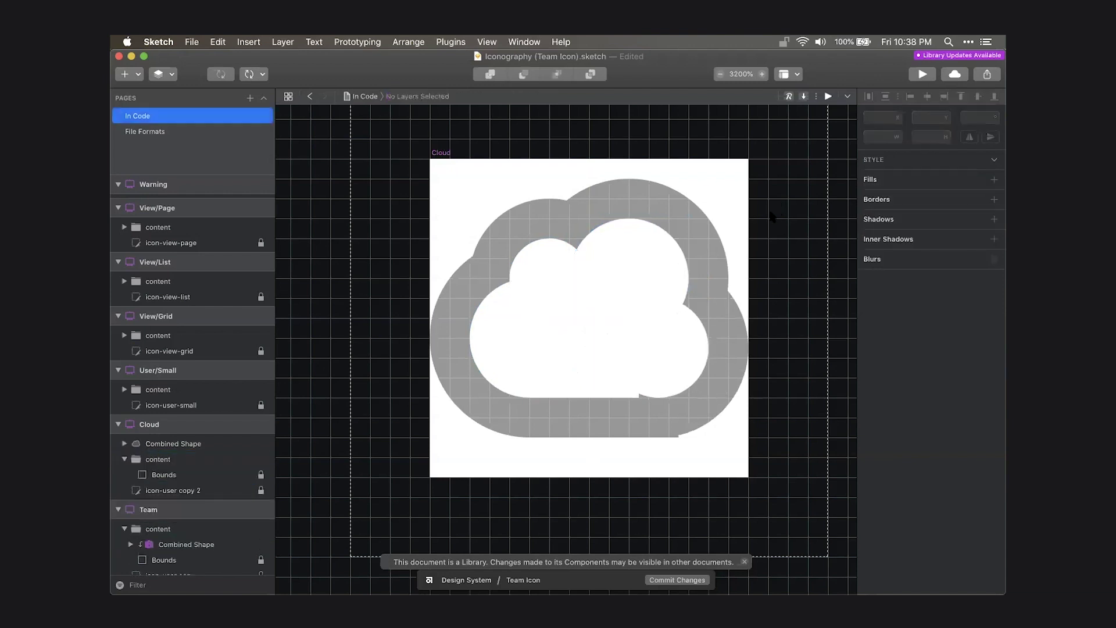
# Set the width of the cloud's base rectangle to 6.5.
pyautogui.click(134, 445)
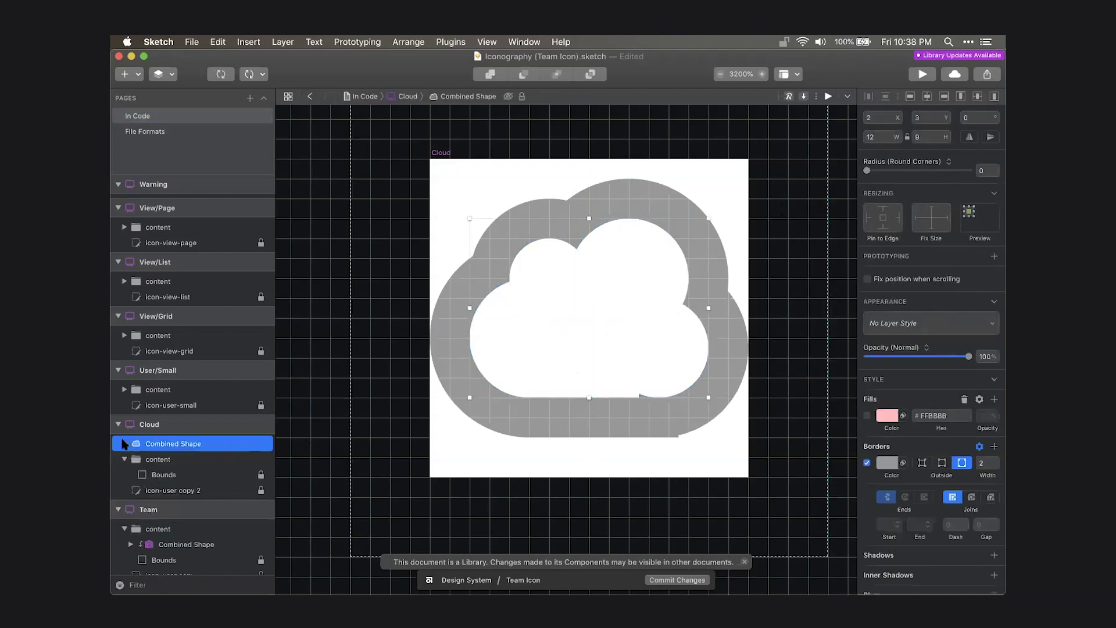
pyautogui.click(124, 444)
pyautogui.click(179, 489)
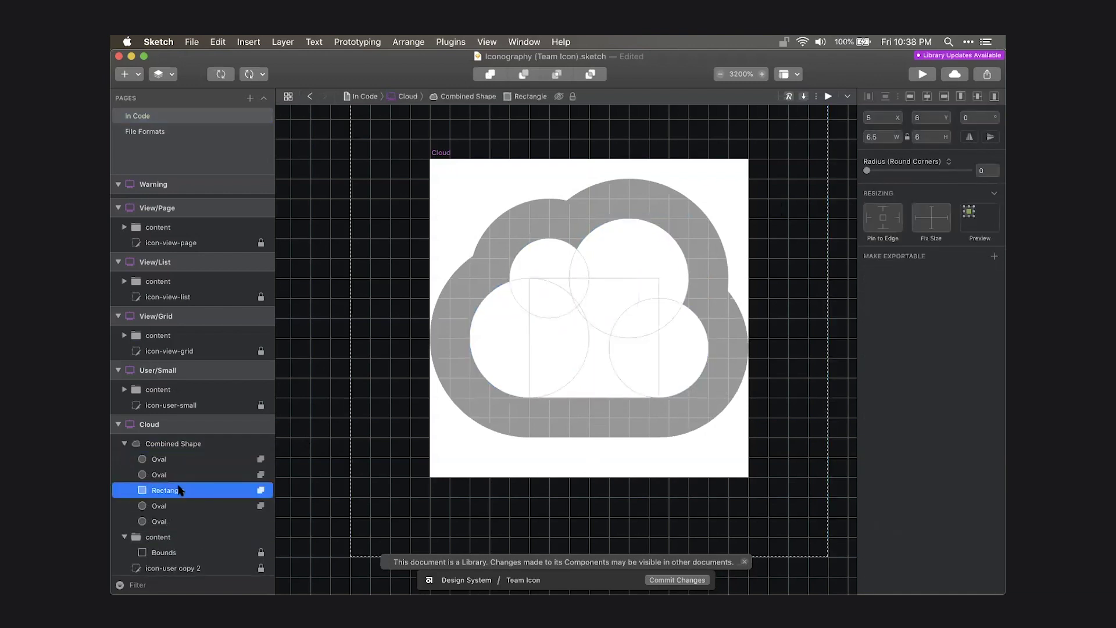
pyautogui.click(781, 250)
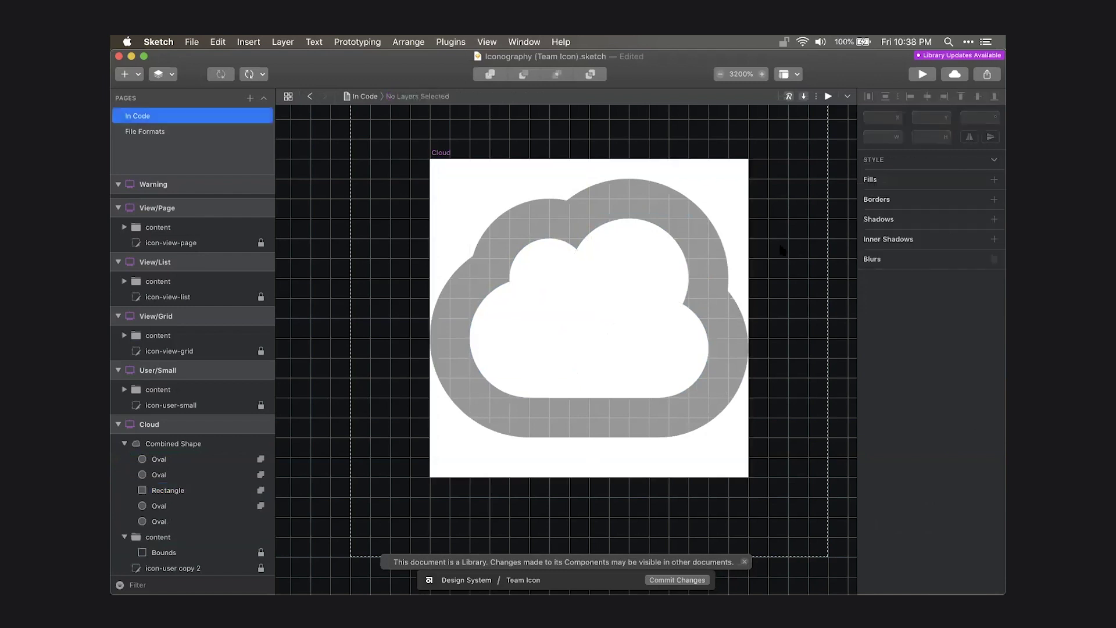
pyautogui.scroll(1, 781, 249)
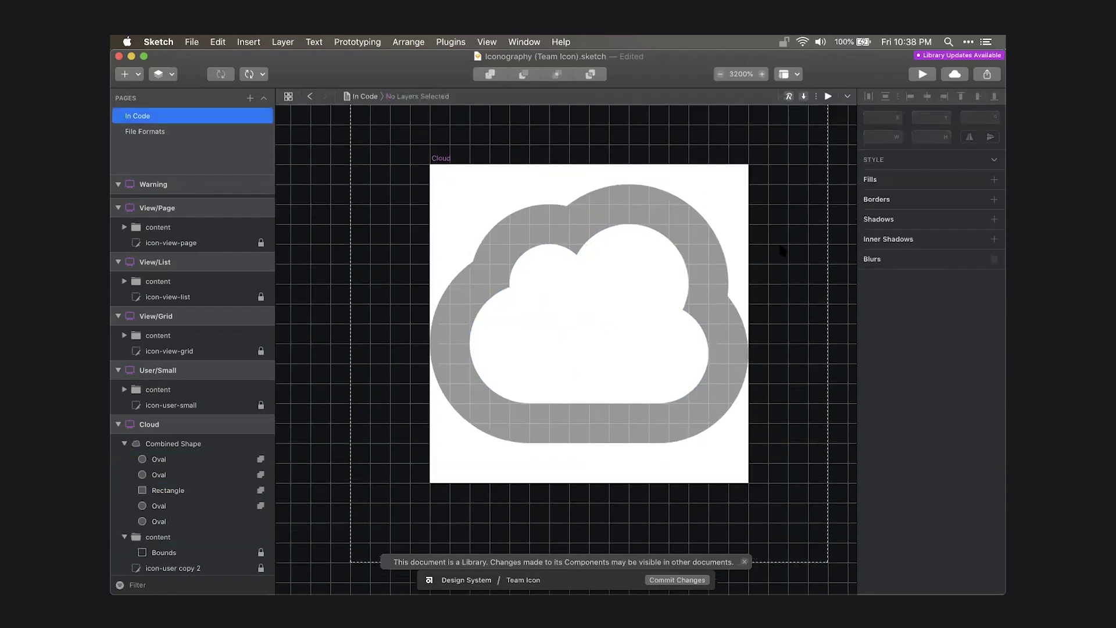
# Shrink the cloud's lower-left circle to 5 × 5, keeping its bottom-left corner fixed.
pyautogui.click(160, 461)
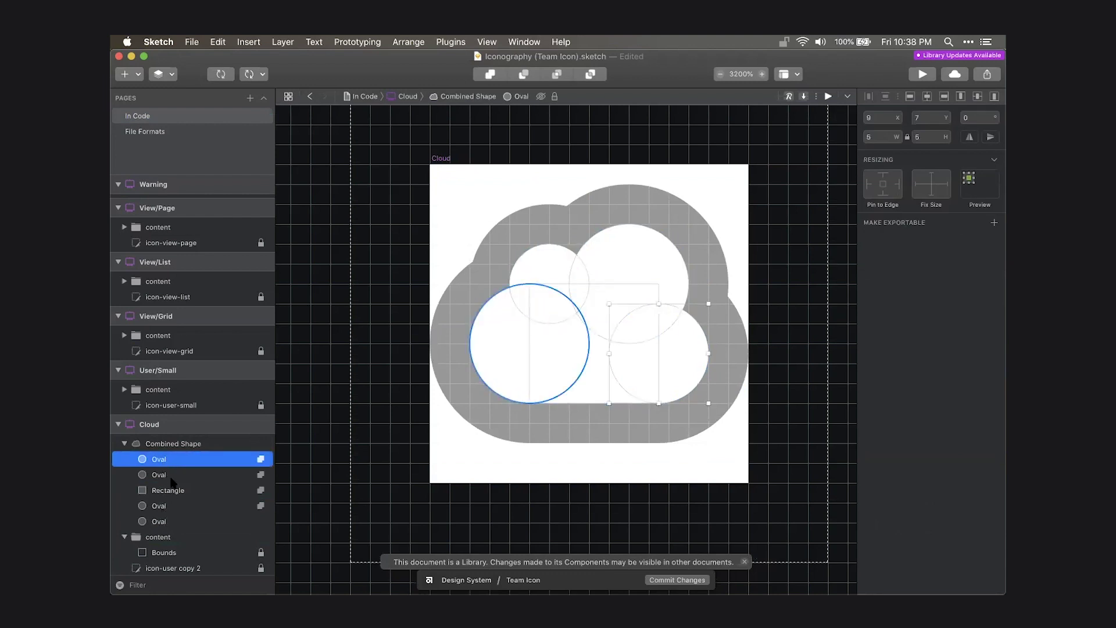
pyautogui.click(253, 474)
pyautogui.moveTo(587, 284); pyautogui.dragTo(558, 305)
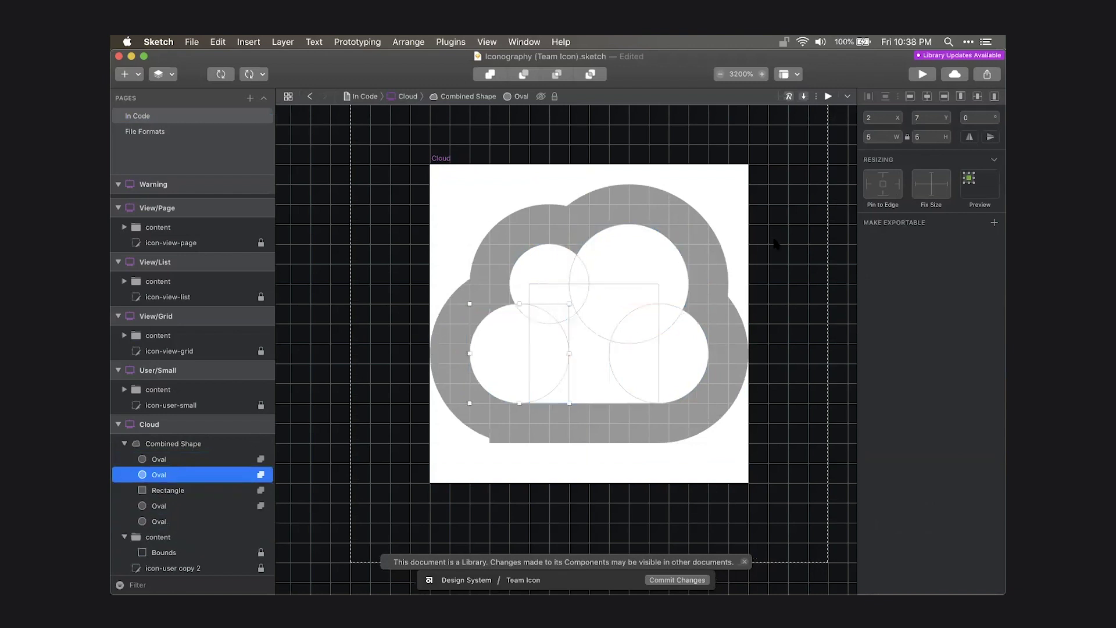
pyautogui.click(784, 269)
pyautogui.scroll(1, 817, 267)
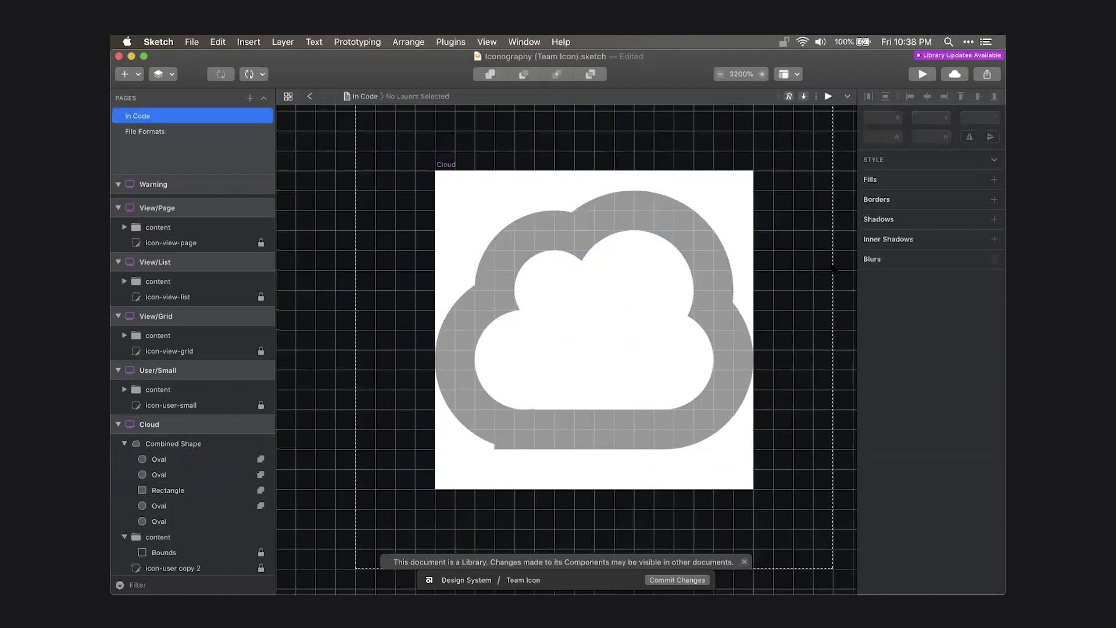
# Move the cloud's large top circle left to X 6.
pyautogui.click(641, 230)
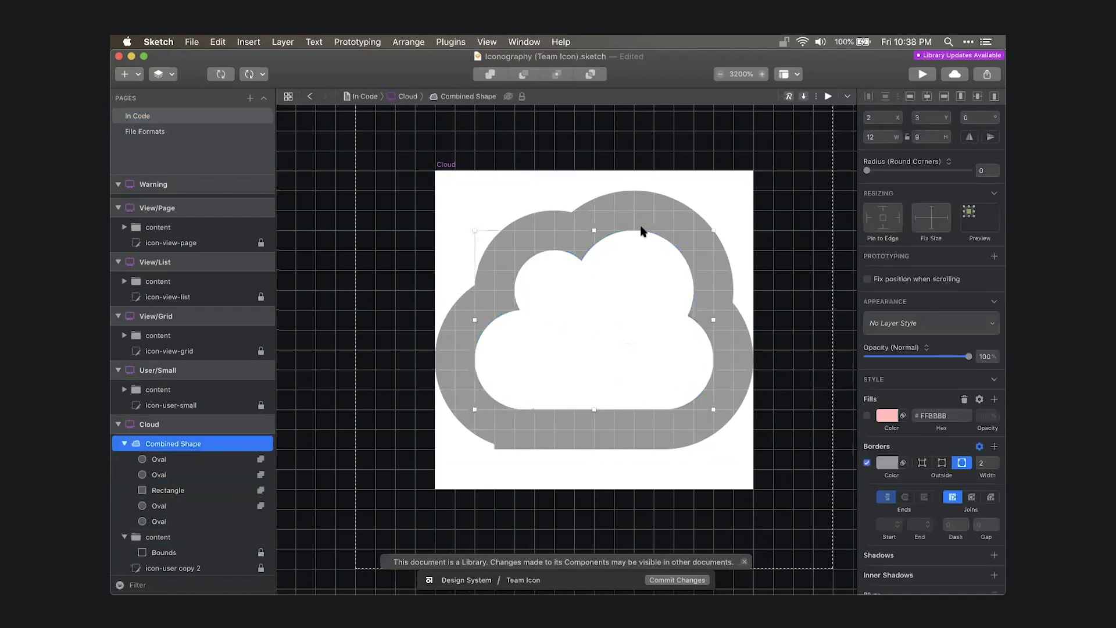
pyautogui.doubleClick(677, 245)
pyautogui.press('Left')
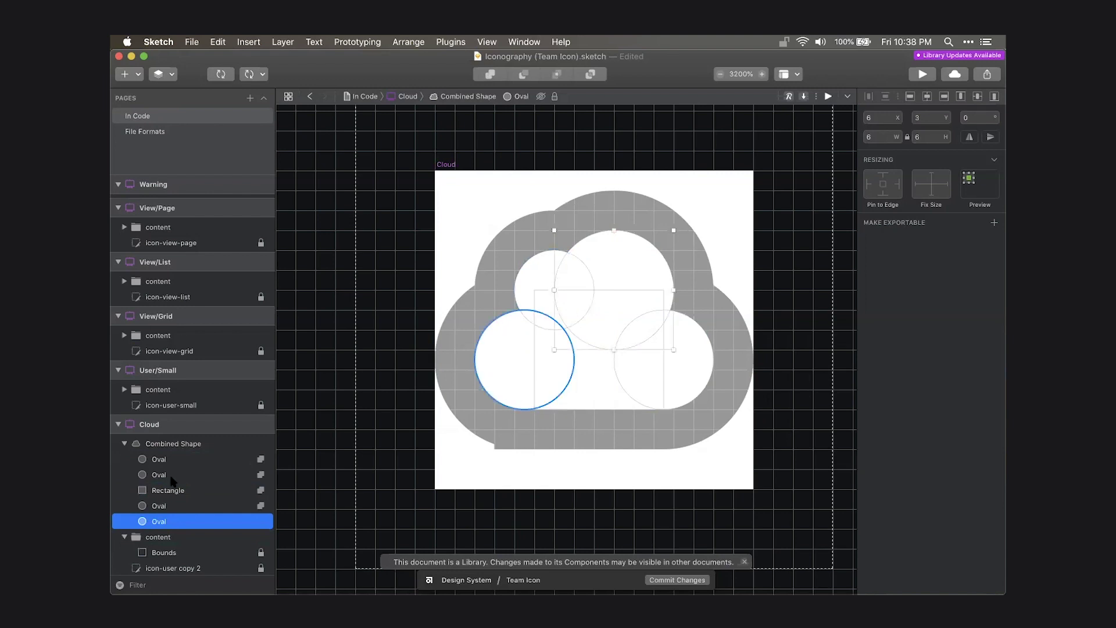
# Try other positions for the small upper-left circle, including X 3 and Y 5, and undo them.
pyautogui.click(171, 511)
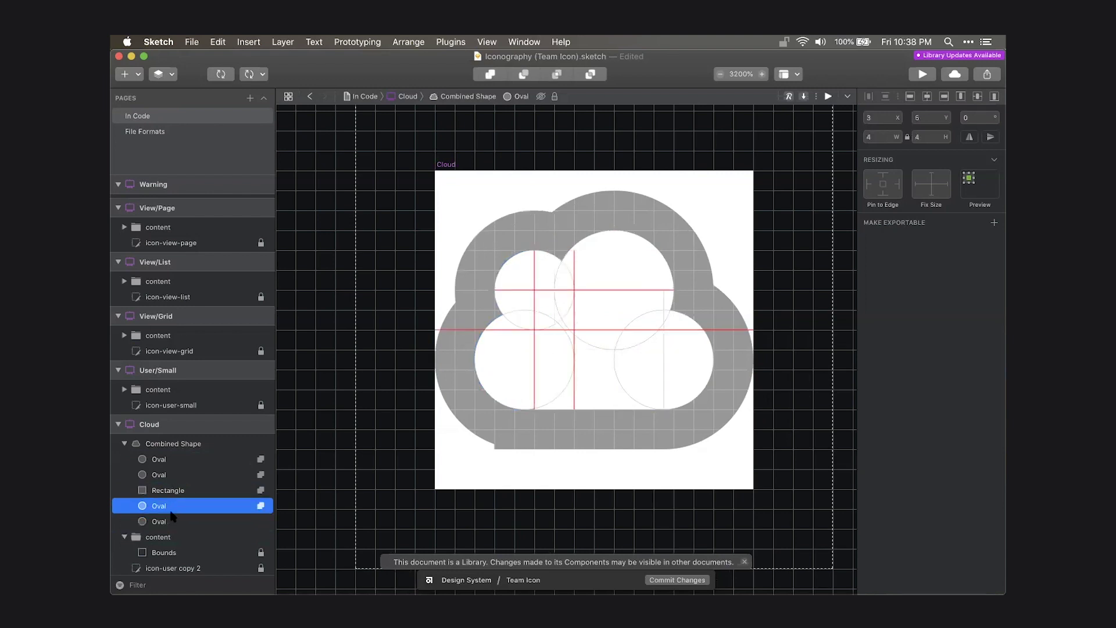
pyautogui.press('Right')
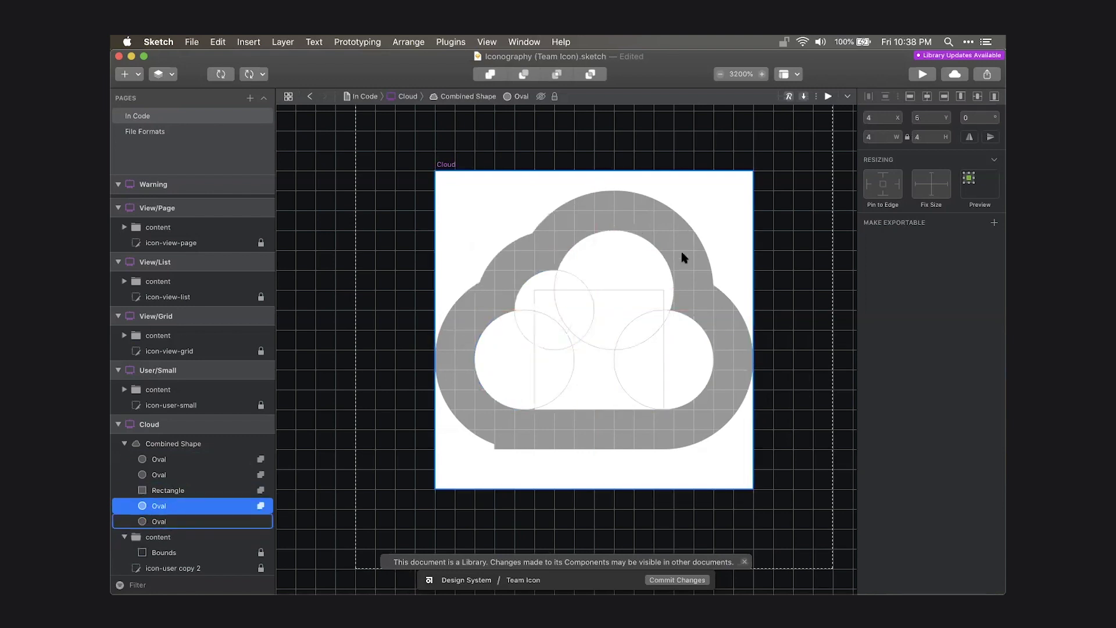
pyautogui.press('super+z')
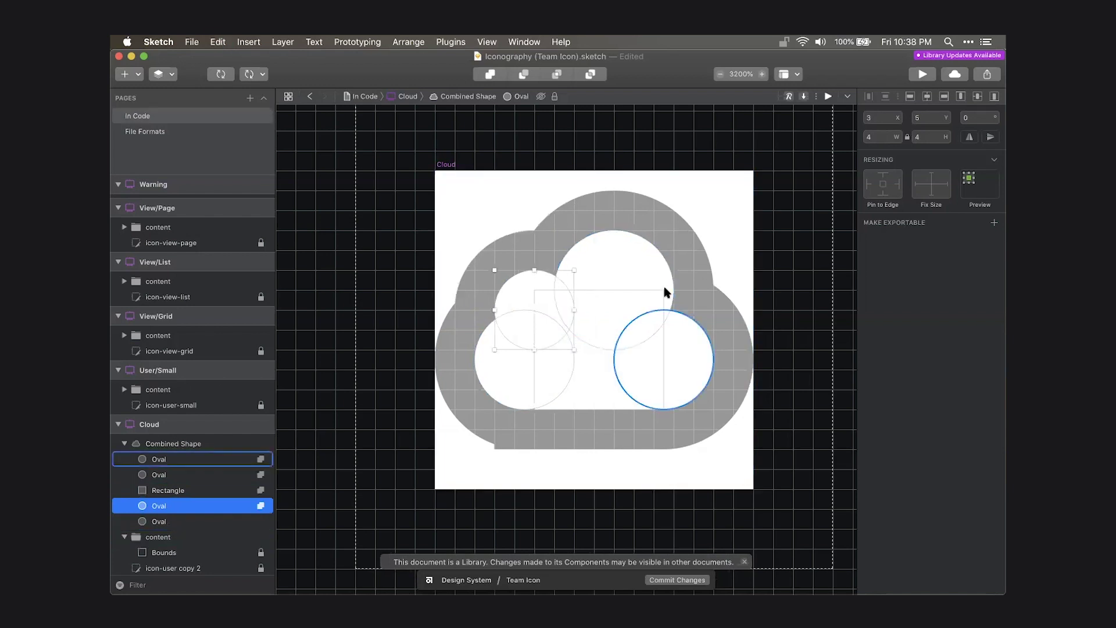
pyautogui.press('super+z')
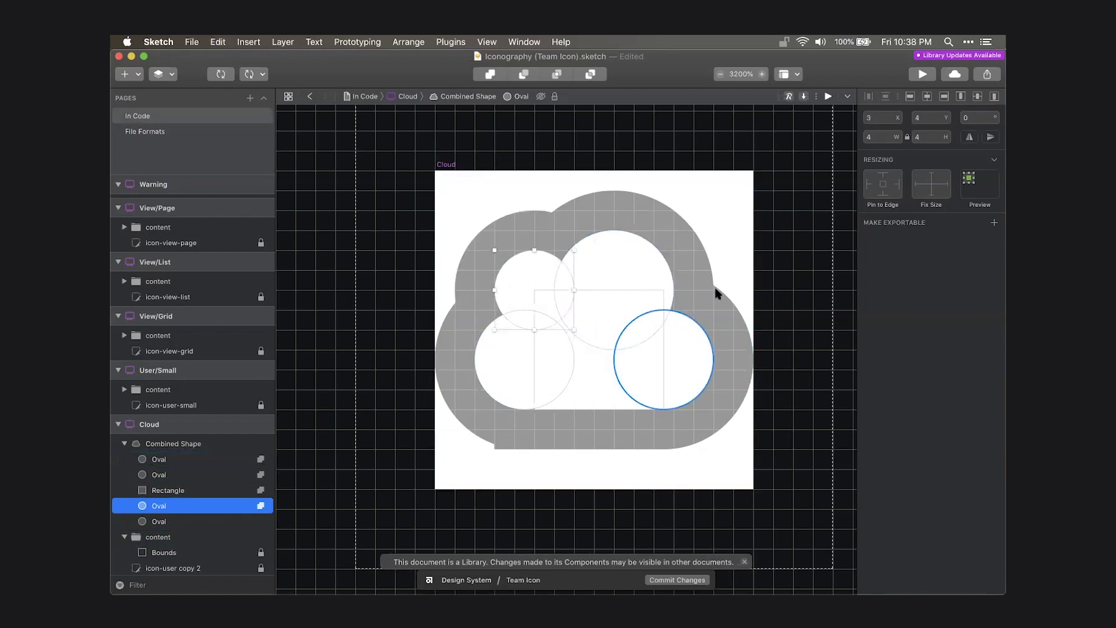
pyautogui.press('super+z')
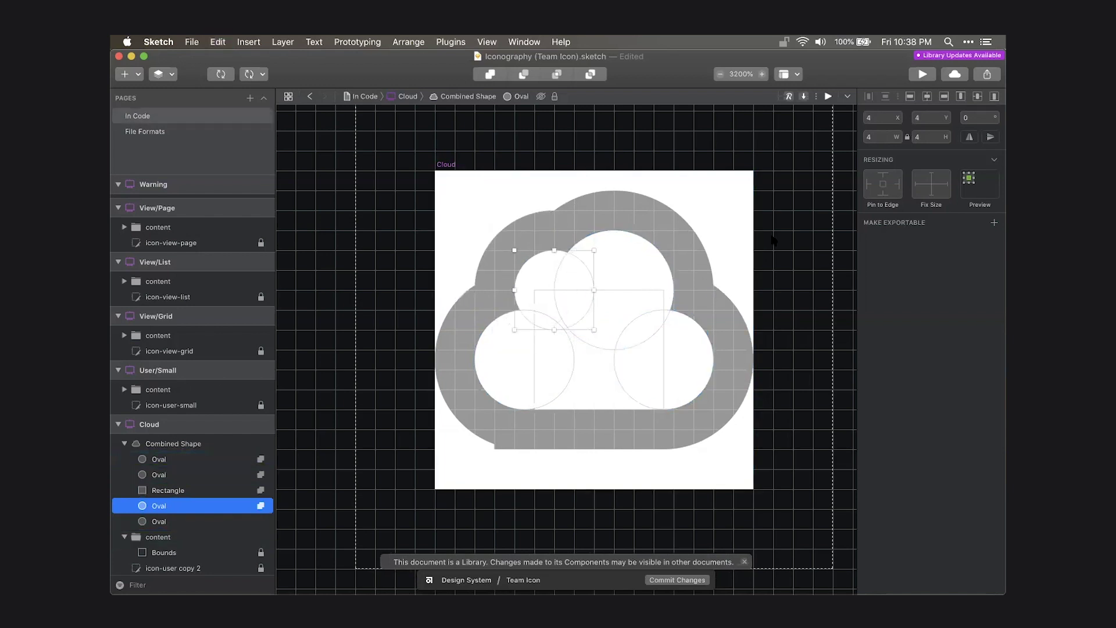
# Compare the top circle's earlier position, and shrink the circle to 5 × 5 from its lower-left corner.
pyautogui.press('super+z')
pyautogui.press('super+z')
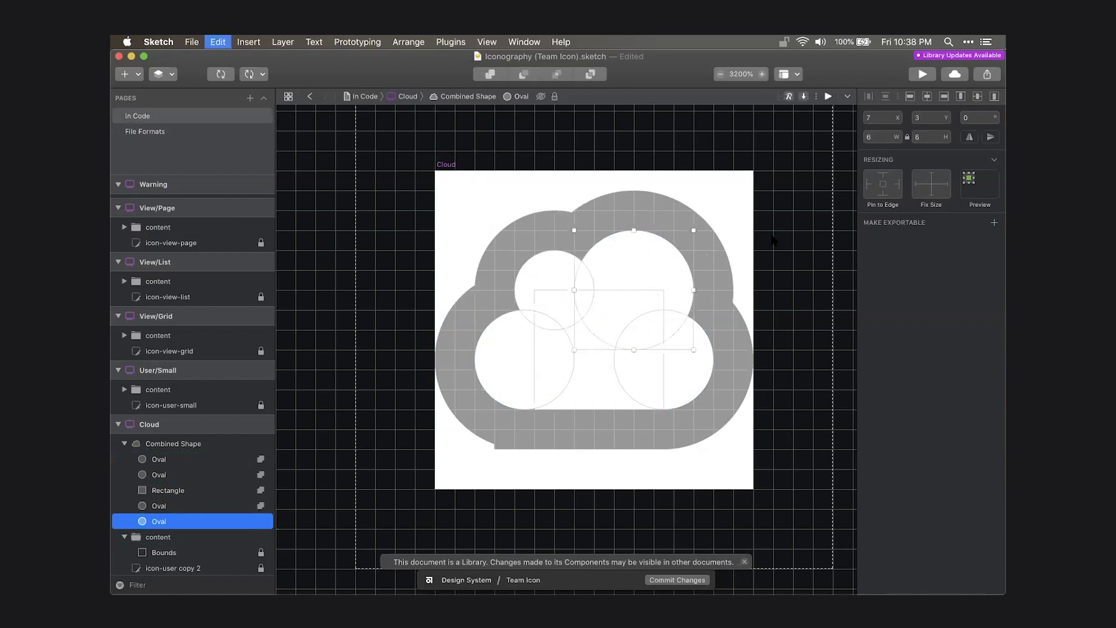
pyautogui.press('super+z')
pyautogui.press('super+z')
pyautogui.moveTo(553, 349); pyautogui.dragTo(574, 330)
pyautogui.click(801, 276)
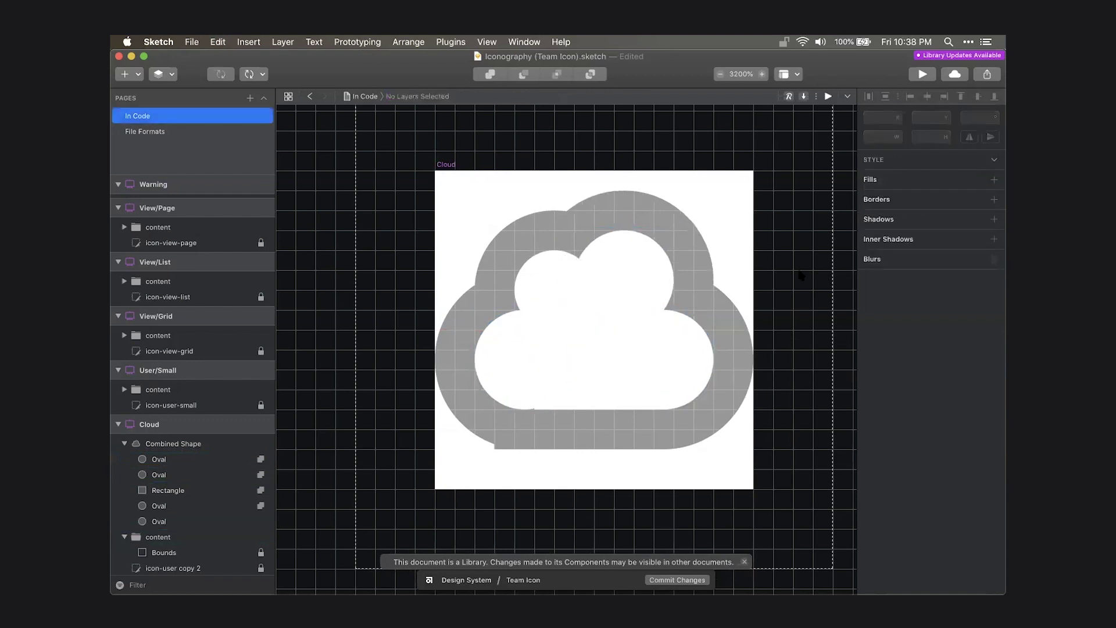
# Move the cloud's base rectangle to X 4.5 and set its width to 7.
pyautogui.click(168, 491)
pyautogui.press('Left')
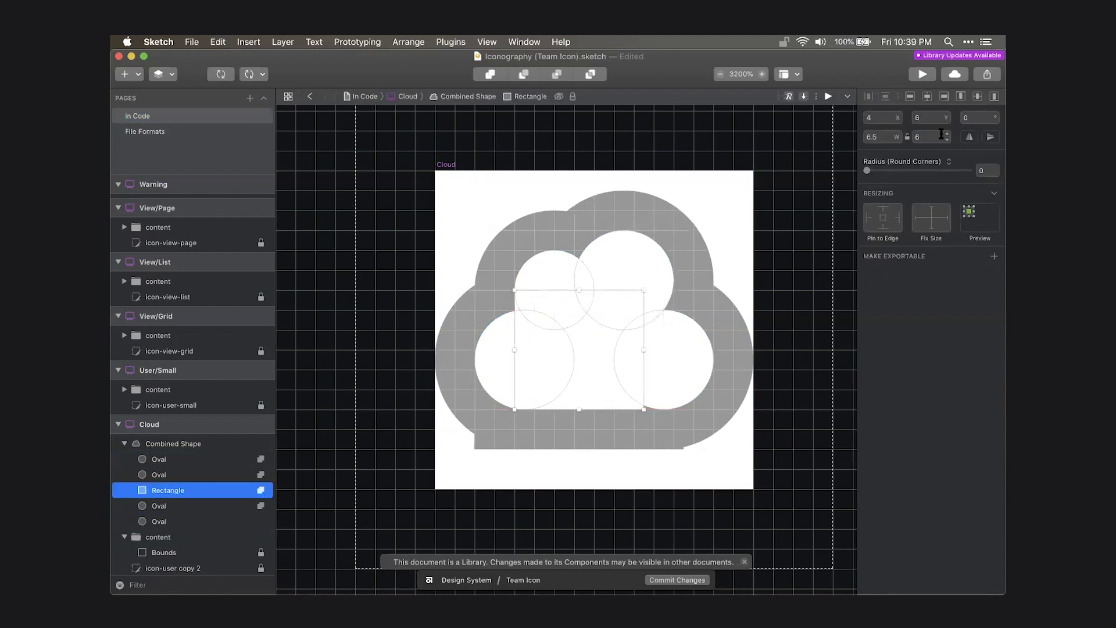
pyautogui.click(887, 118)
pyautogui.write('.5')
pyautogui.press('Return')
pyautogui.press('Tab')
pyautogui.press('Tab')
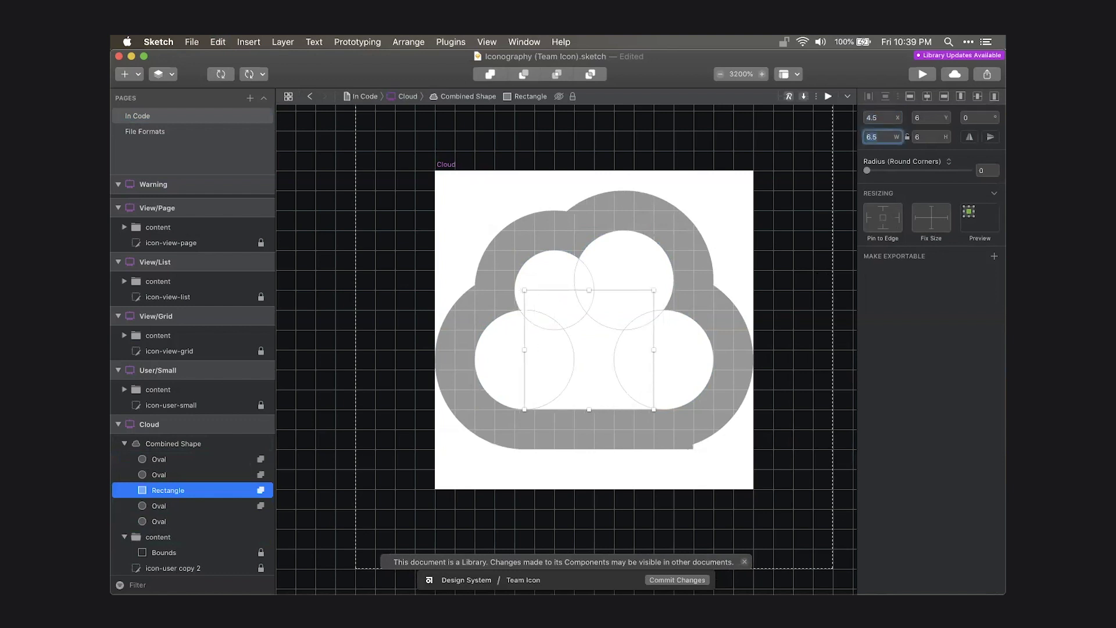
pyautogui.write('7')
pyautogui.press('Return')
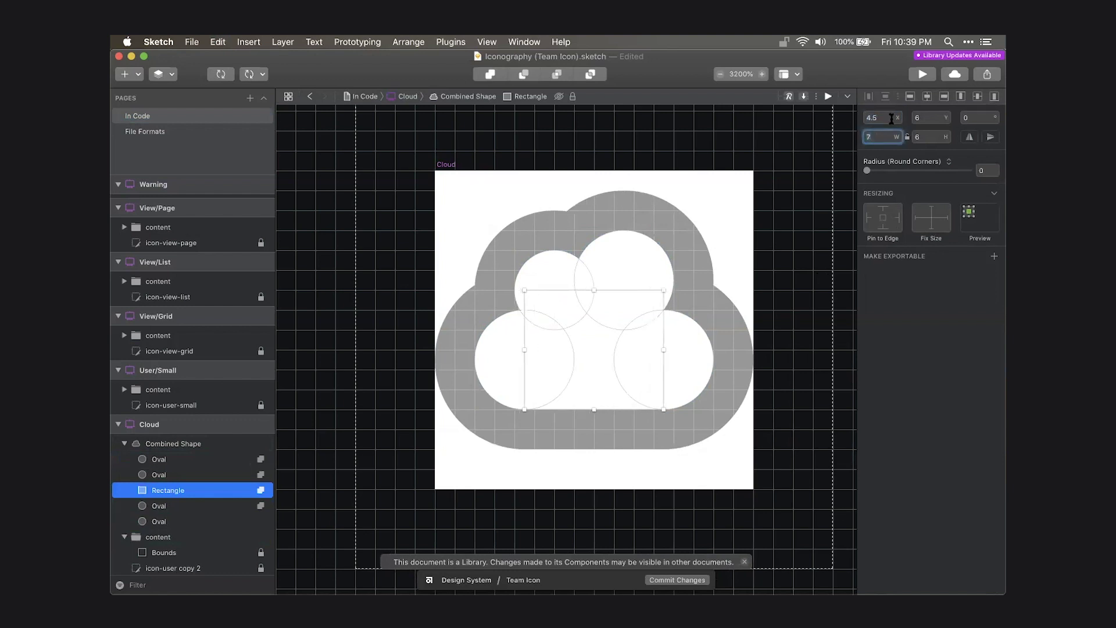
pyautogui.click(795, 231)
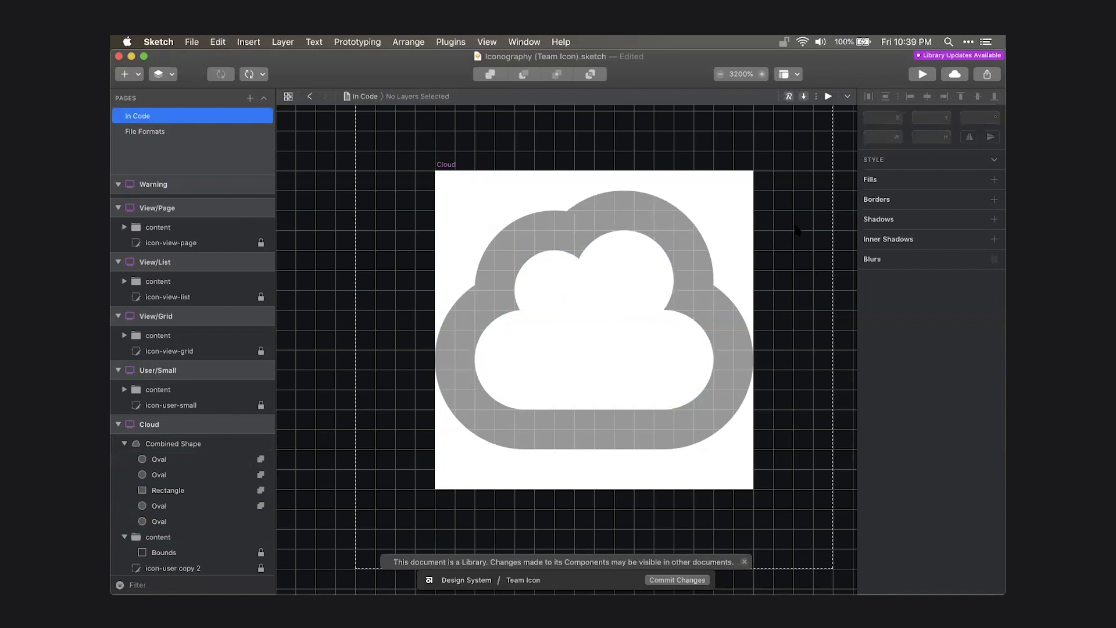
# Convert the cloud combined shape's 2 px outside border into a filled outline shape.
pyautogui.press('super+0')
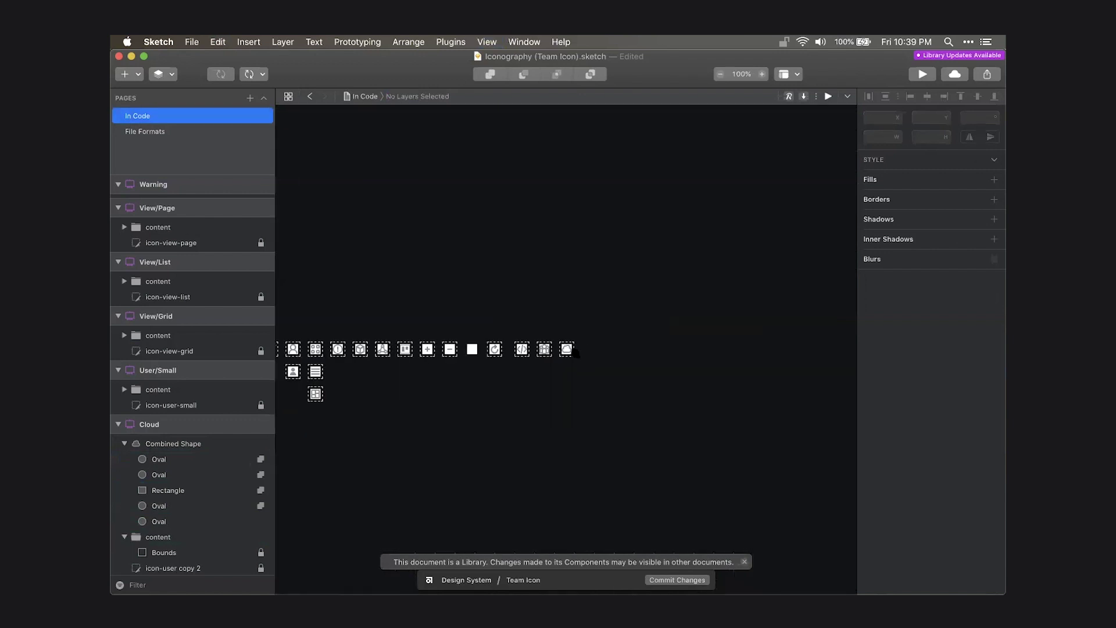
pyautogui.scroll(5, 567, 352)
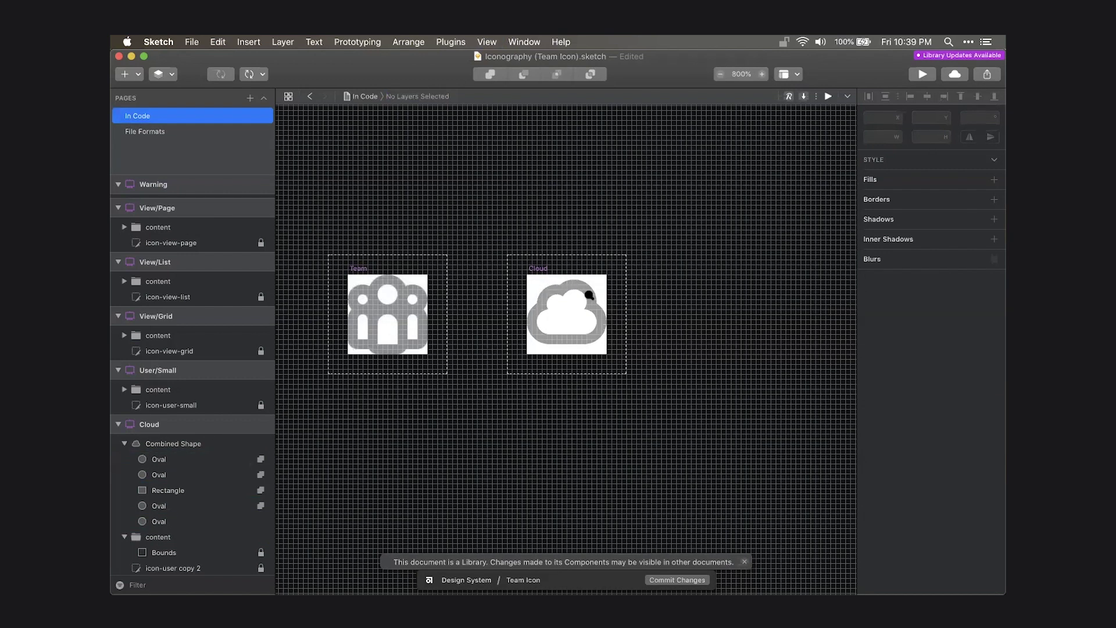
pyautogui.scroll(2, 588, 294)
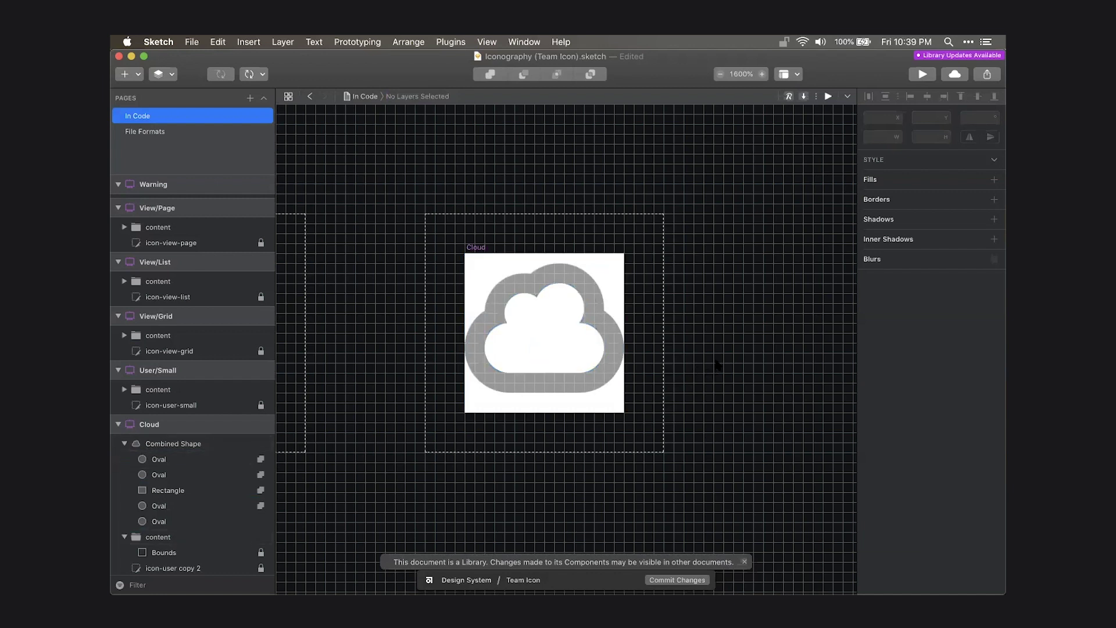
pyautogui.hscroll(-1, 686, 374)
pyautogui.click(568, 378)
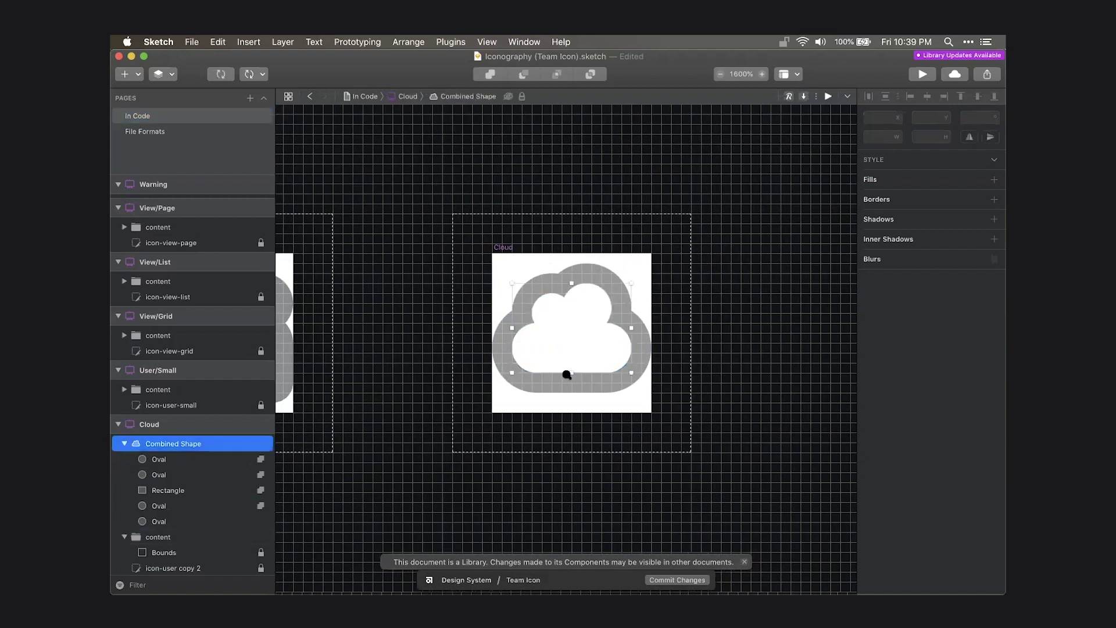
pyautogui.scroll(2, 569, 380)
pyautogui.scroll(1, 571, 384)
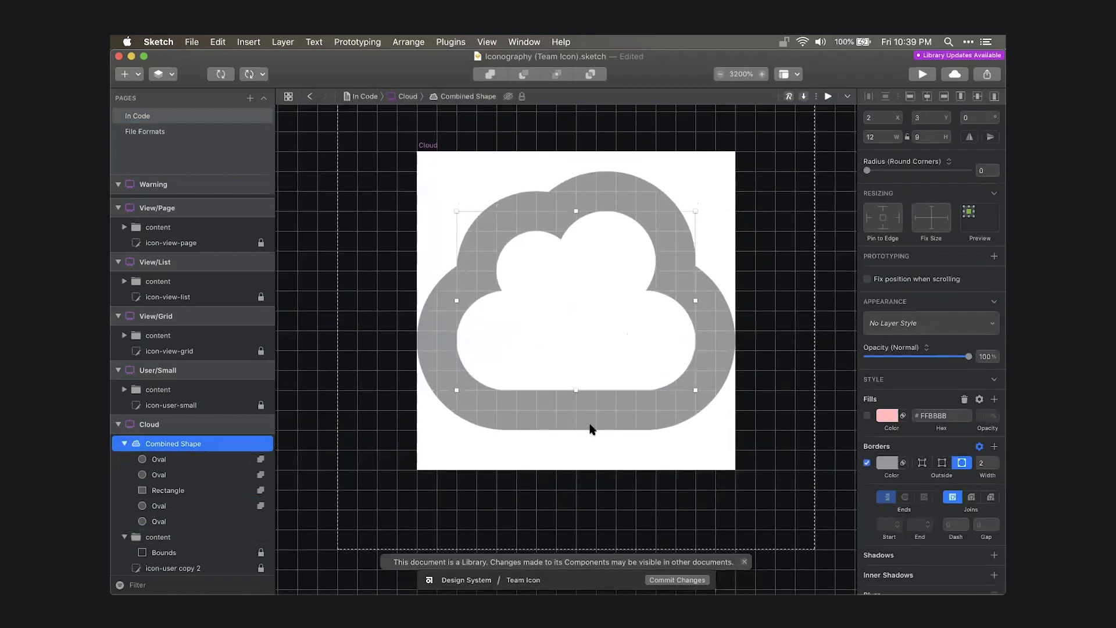
pyautogui.scroll(1, 630, 430)
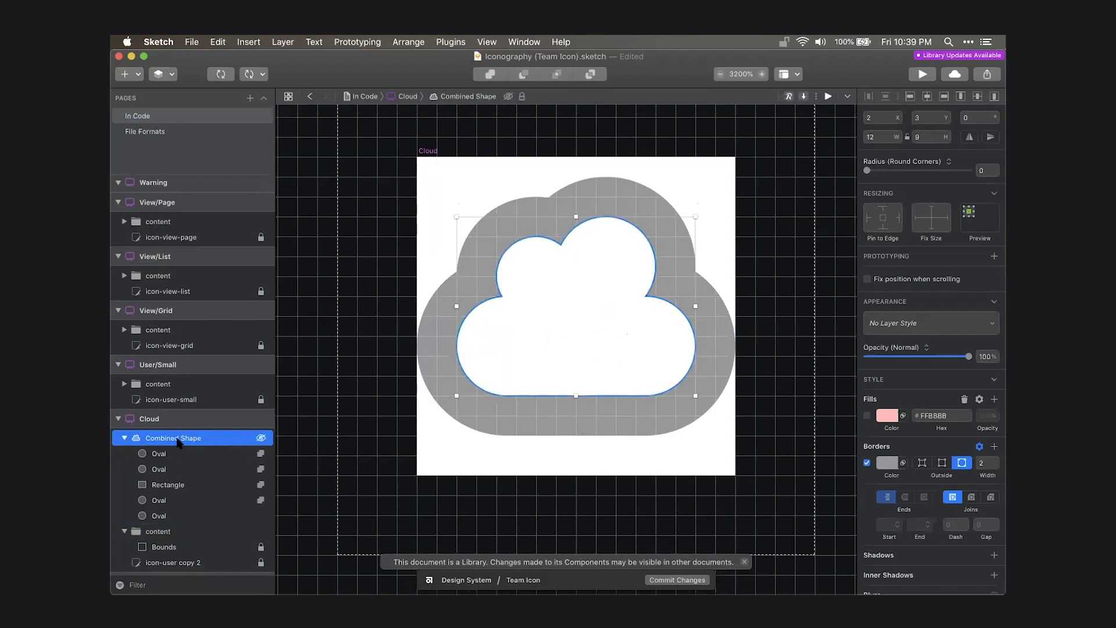
pyautogui.scroll(-2, 178, 443)
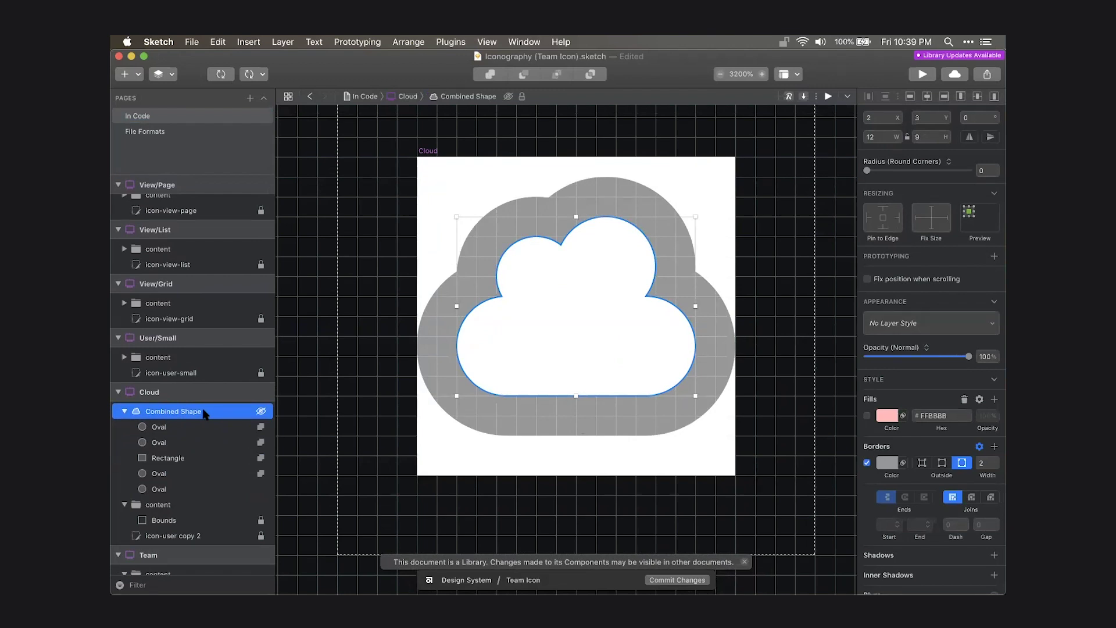
pyautogui.click(204, 413)
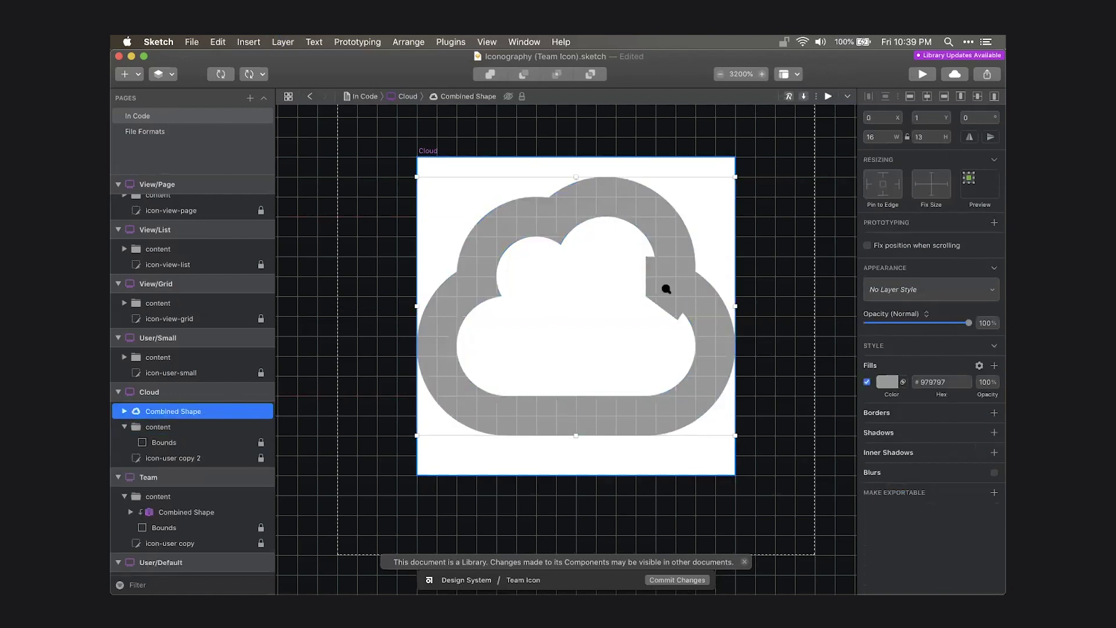
# Delete the stray path that fills the notch on the right side of the outlined cloud's combined shape.
pyautogui.scroll(2, 665, 289)
pyautogui.hscroll(1, 646, 323)
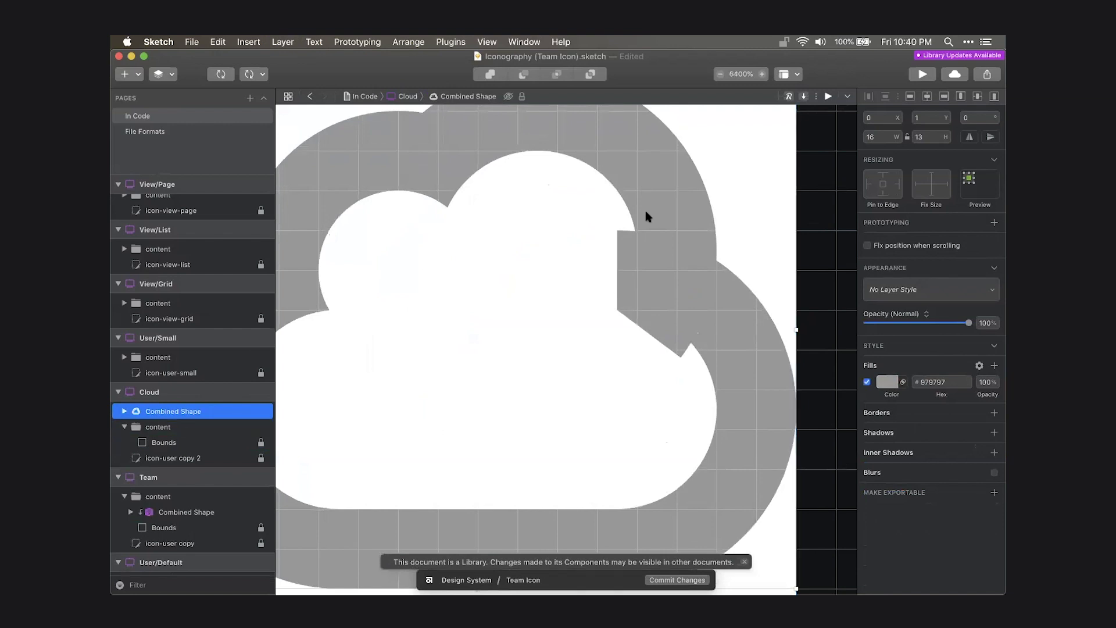
pyautogui.press('Escape')
pyautogui.click(654, 240)
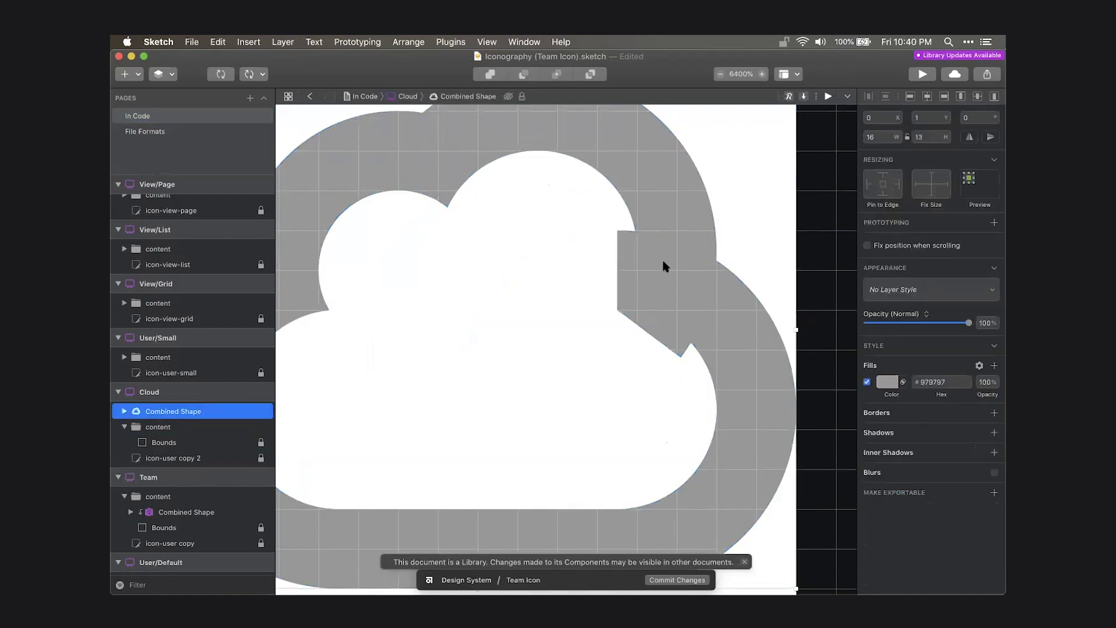
pyautogui.click(124, 412)
pyautogui.click(171, 458)
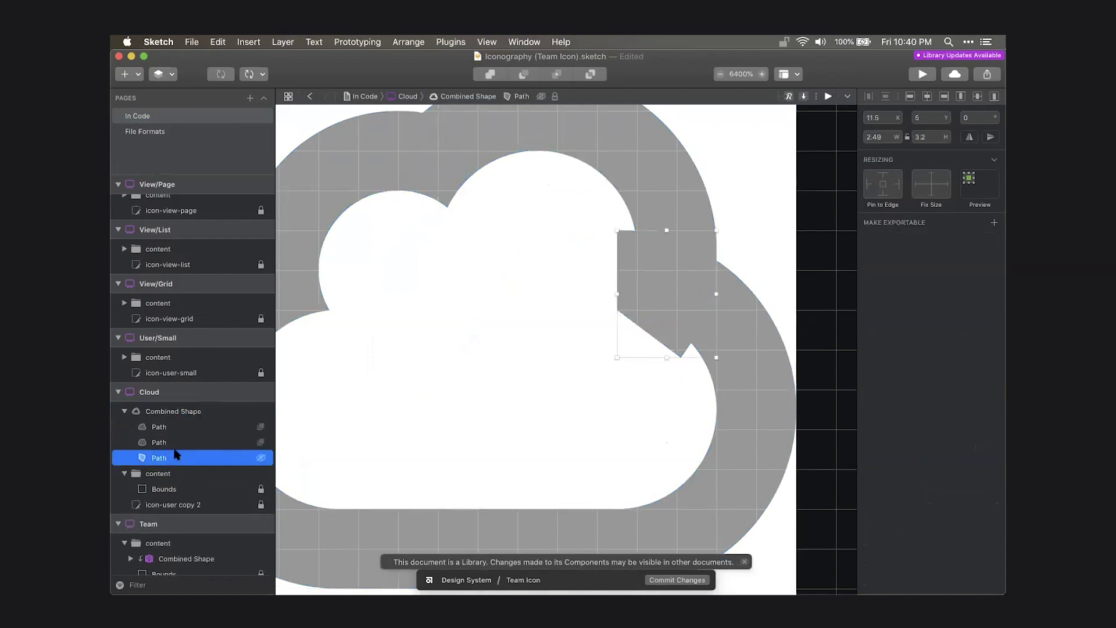
pyautogui.press('BackSpace')
pyautogui.press('super+minus')
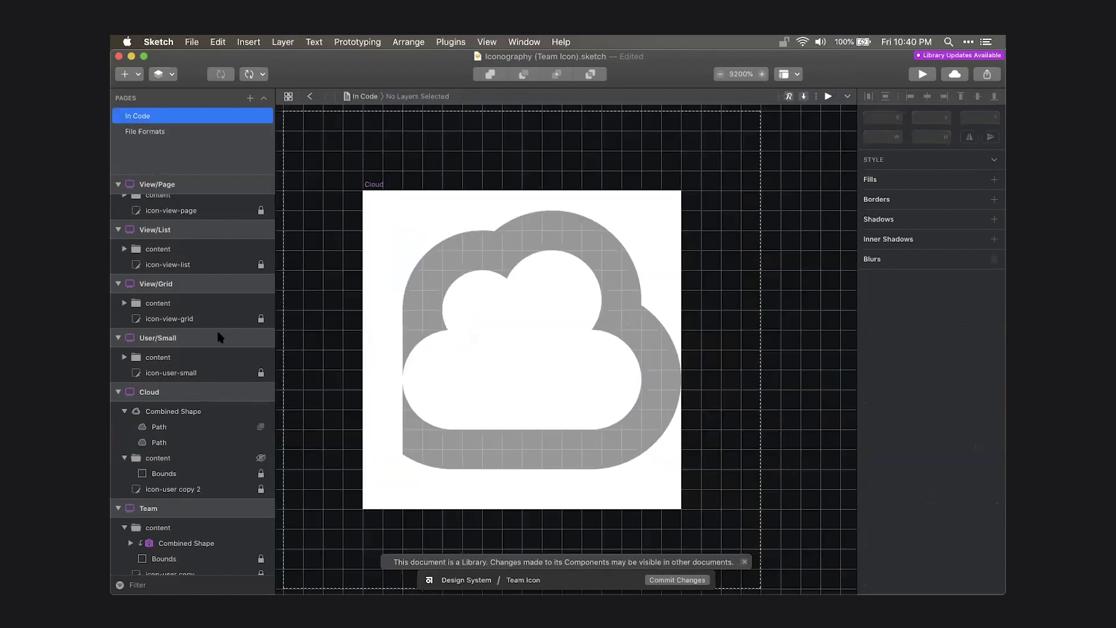
# Move the outlined cloud's combined shape into the Cloud artboard's content group, directly above Bounds.
pyautogui.hscroll(-1, 583, 308)
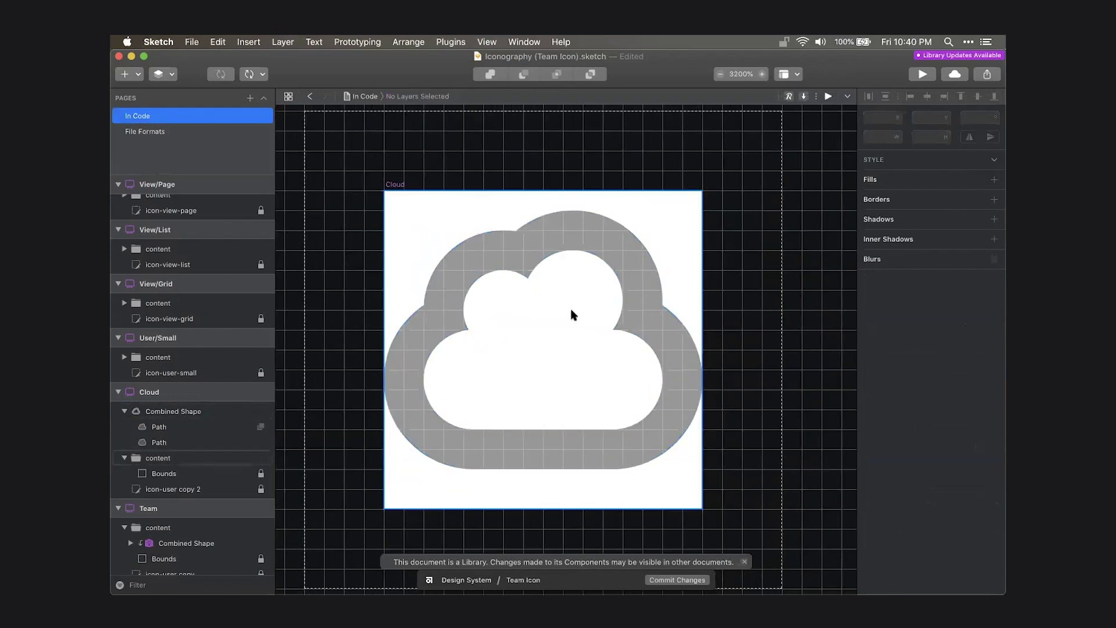
pyautogui.hscroll(-2, 550, 282)
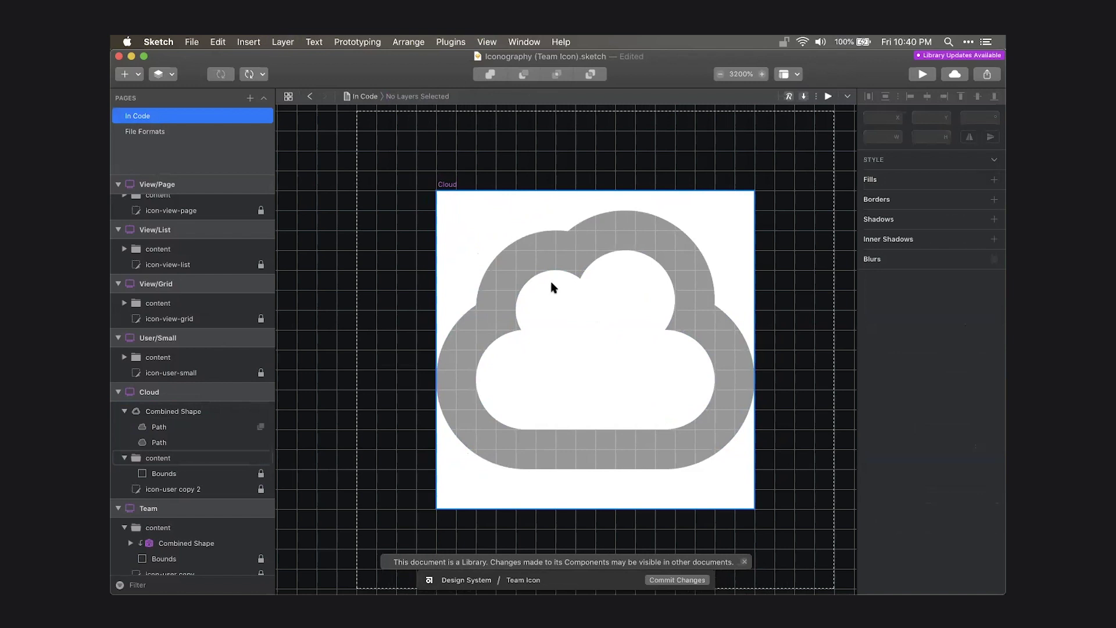
pyautogui.hscroll(3, 532, 330)
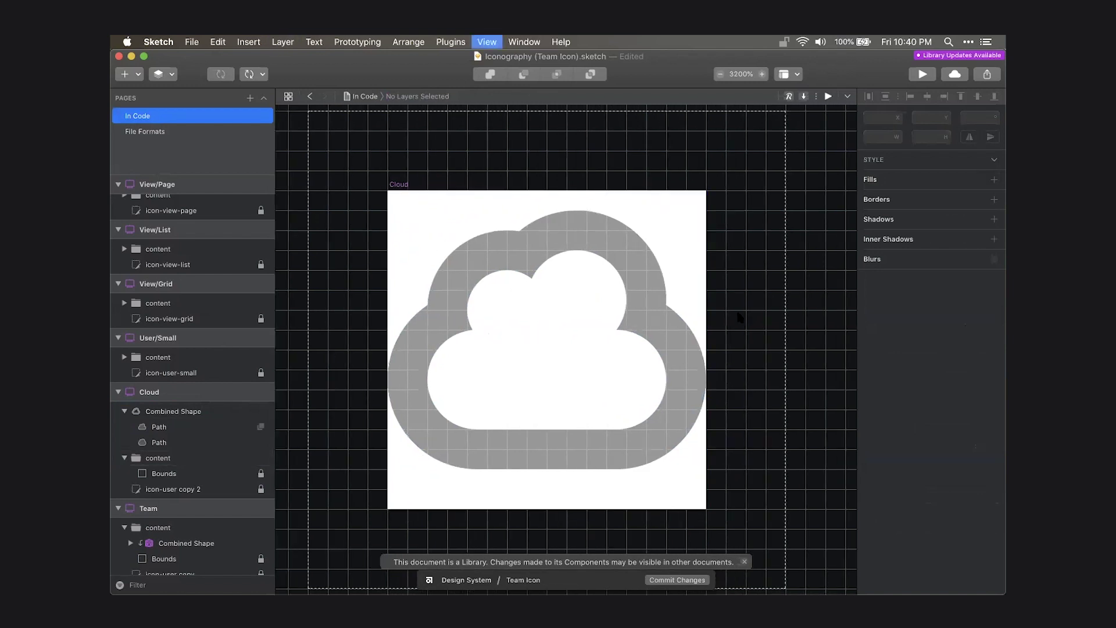
pyautogui.press('super+0')
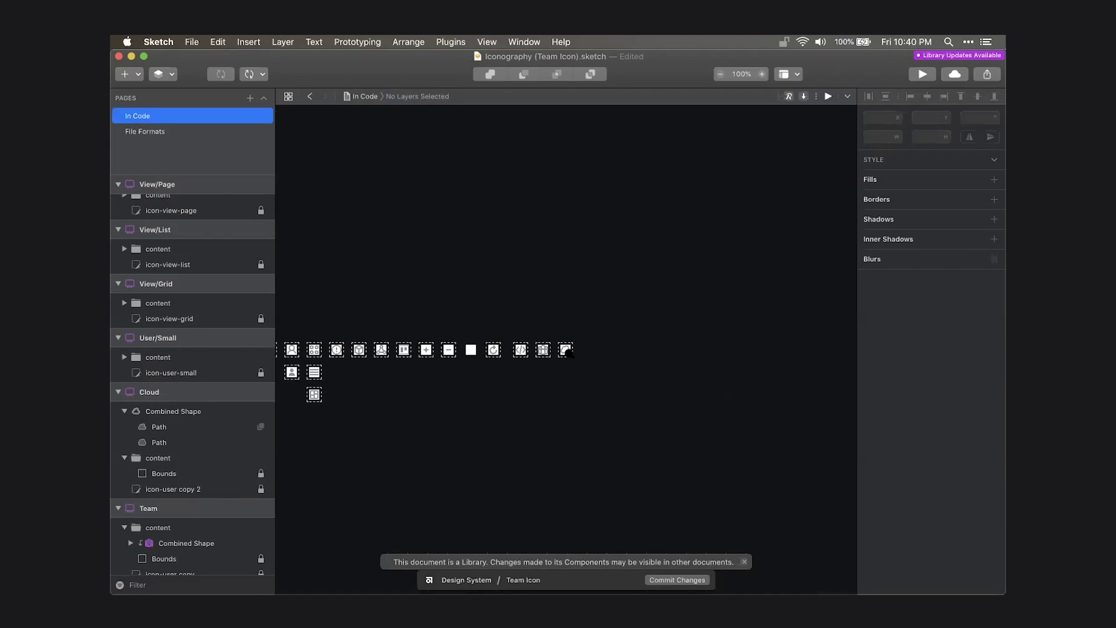
pyautogui.scroll(10, 568, 352)
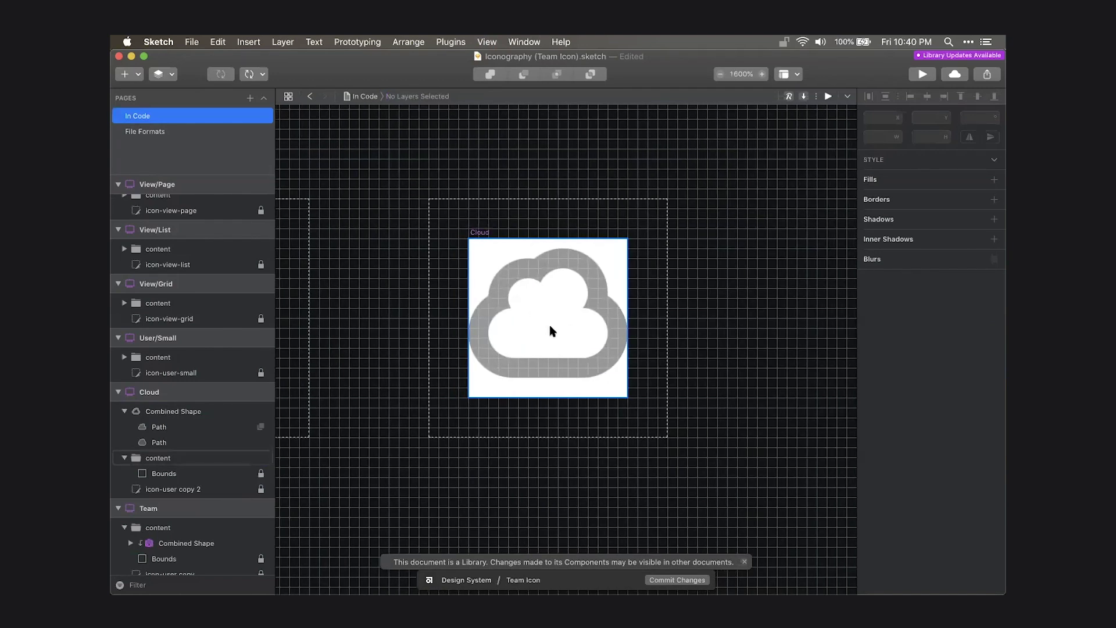
pyautogui.hscroll(-1, 552, 331)
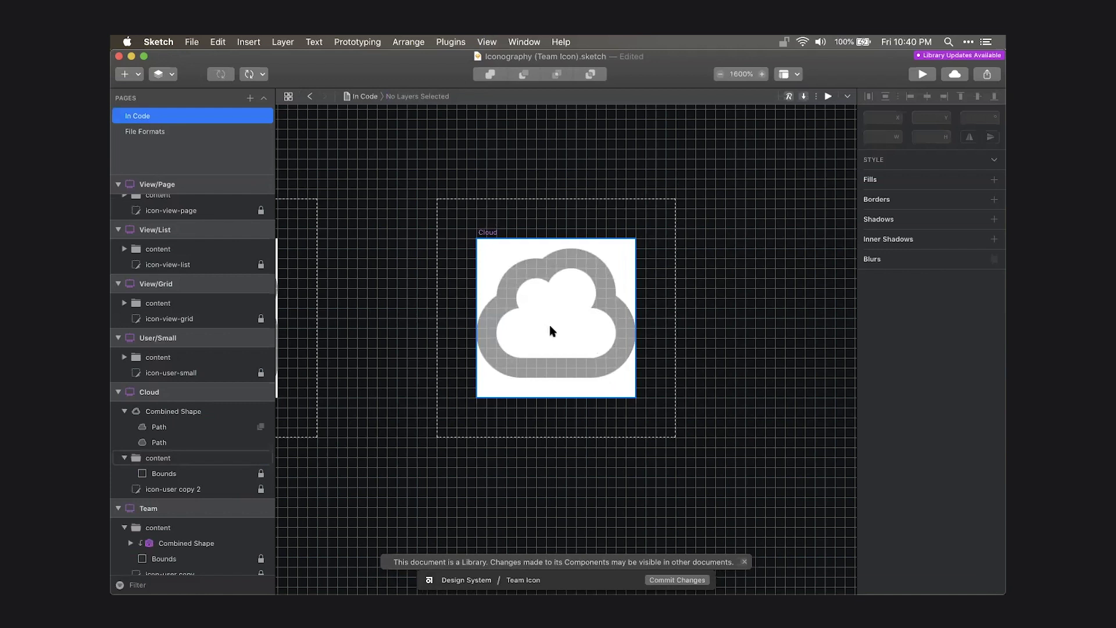
pyautogui.click(602, 300)
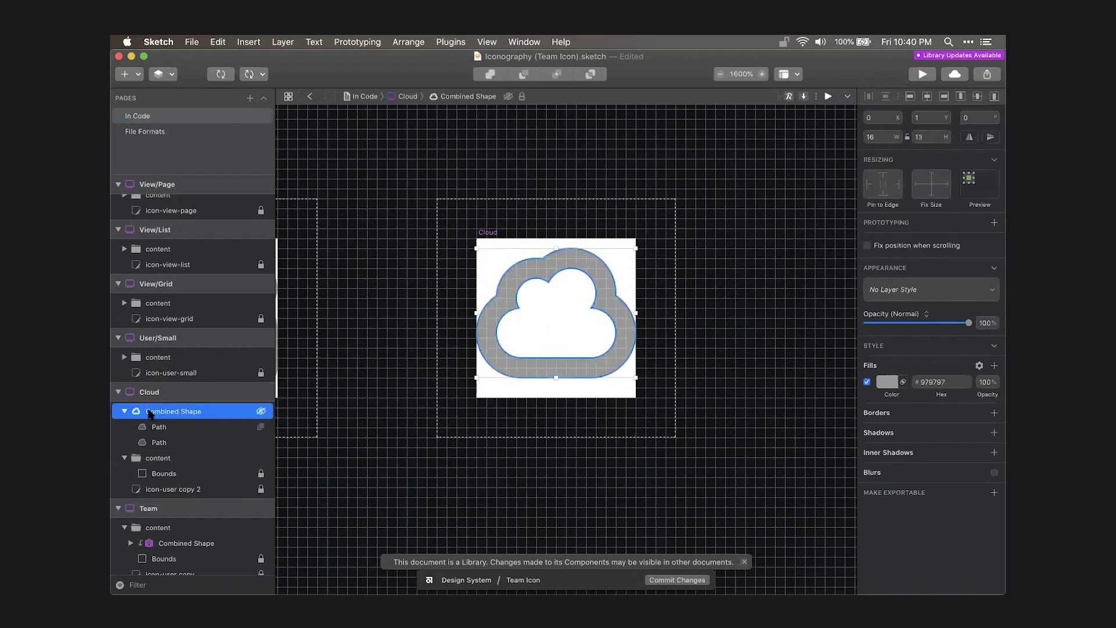
pyautogui.click(123, 412)
pyautogui.moveTo(123, 412); pyautogui.dragTo(166, 440)
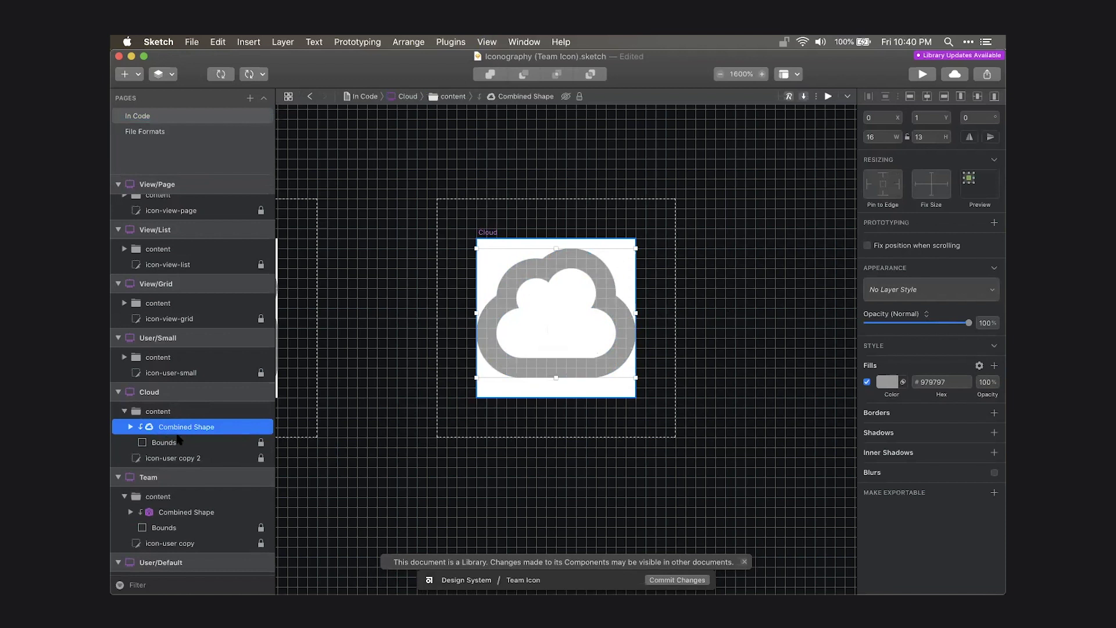
# Apply the Colors (Team Icon) greyscale layer style 05 Gray-50 (Icon Default, Badge BG) to the cloud shape.
pyautogui.click(915, 292)
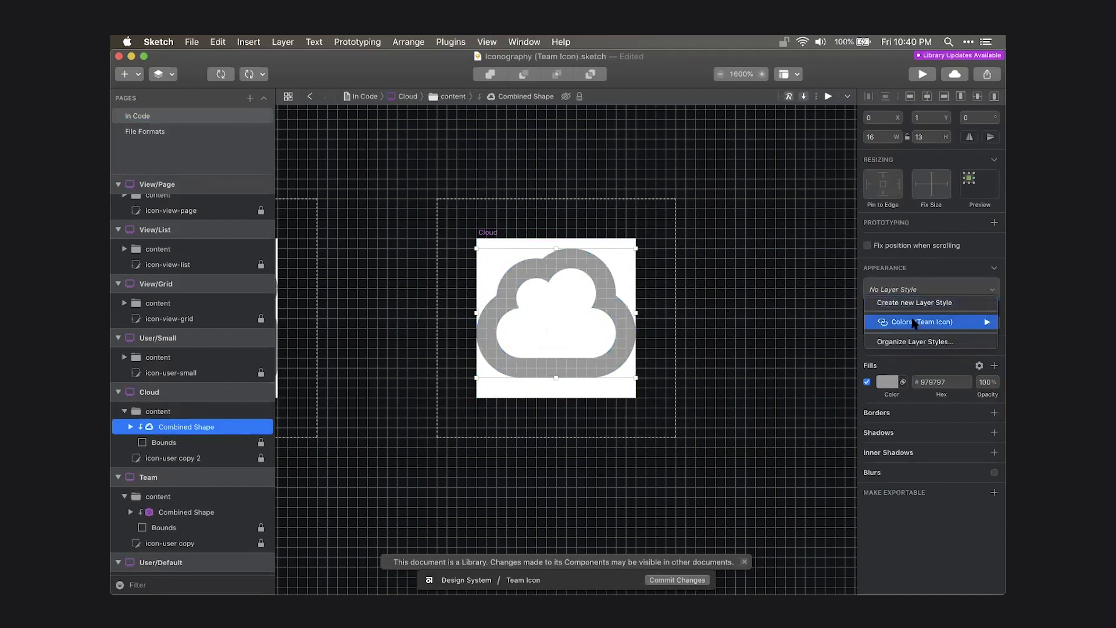
pyautogui.moveTo(915, 322)
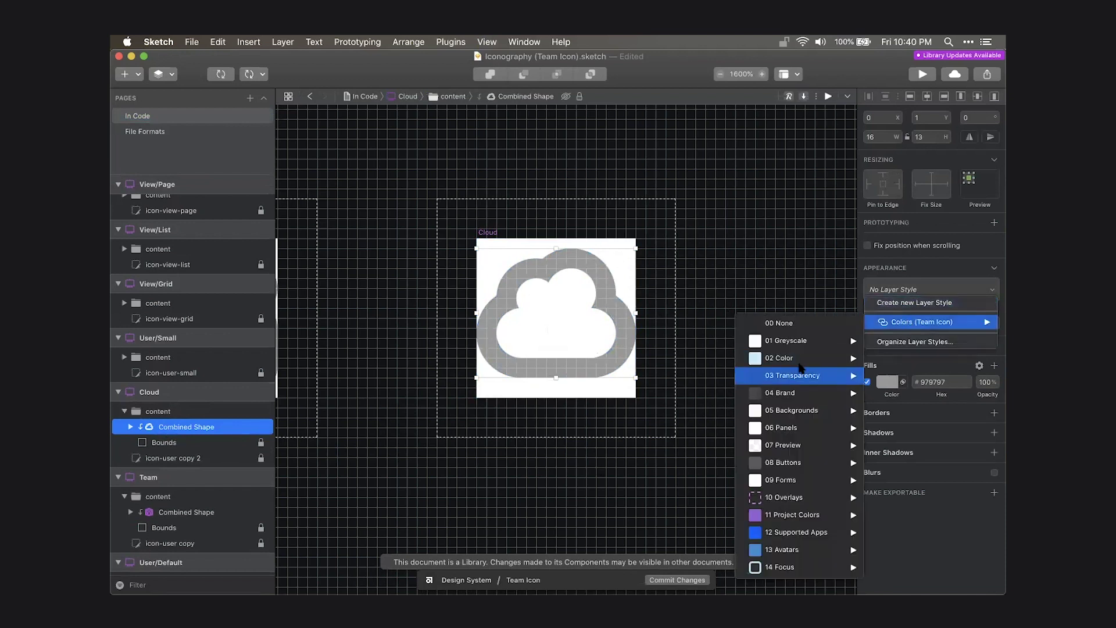
pyautogui.moveTo(808, 342)
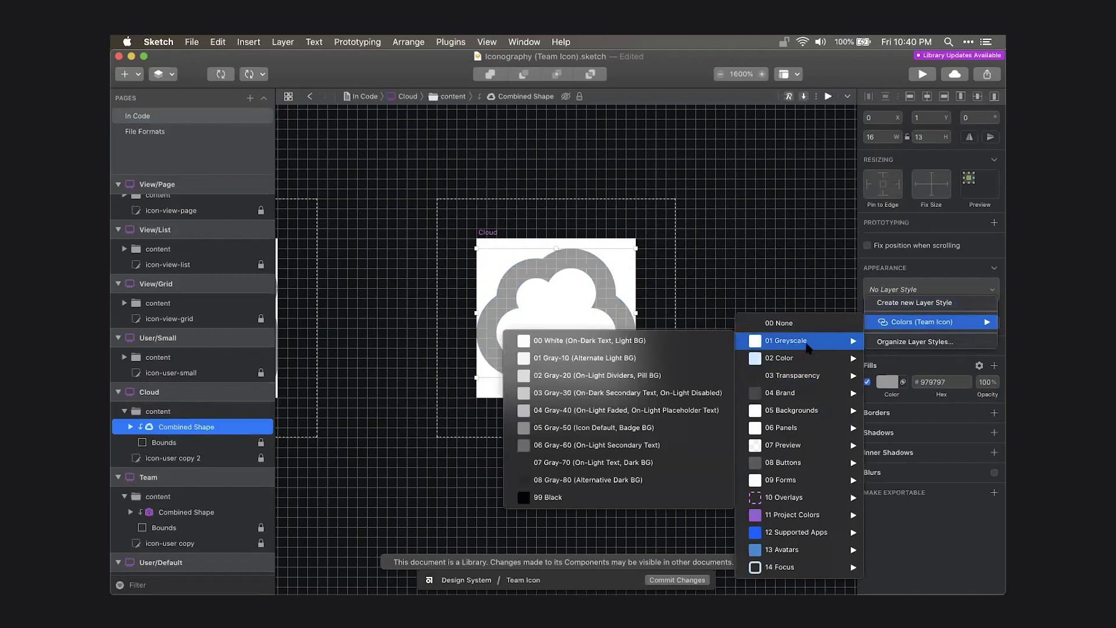
pyautogui.click(638, 430)
pyautogui.click(598, 472)
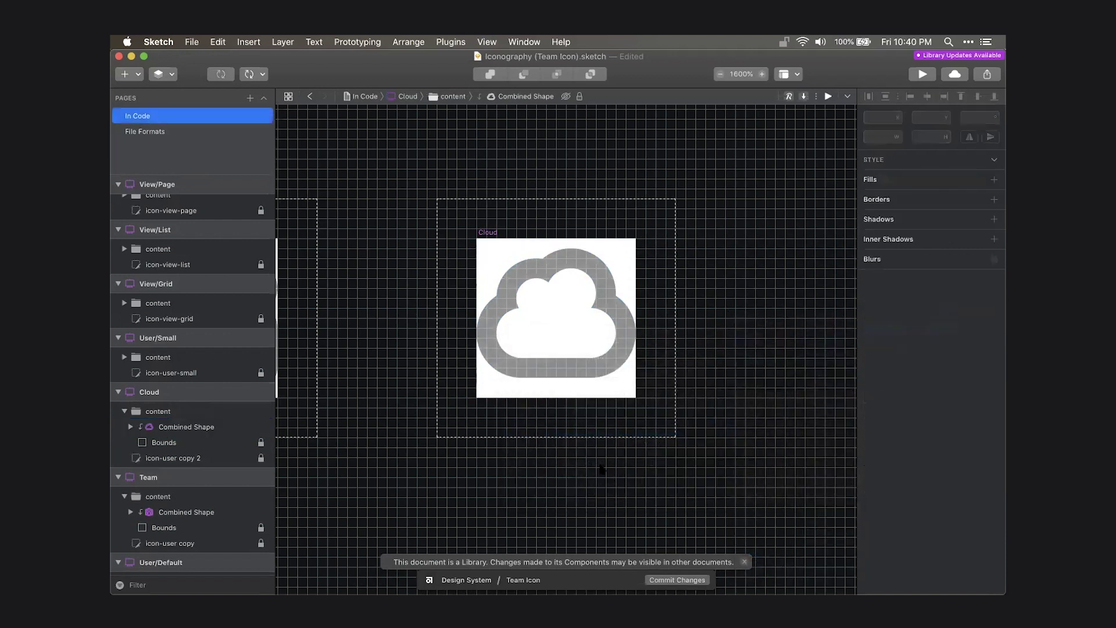
# Compare the finished Cloud icon with the neighbouring Team icon and the rest of the row at different magnifications.
pyautogui.hscroll(-5, 601, 468)
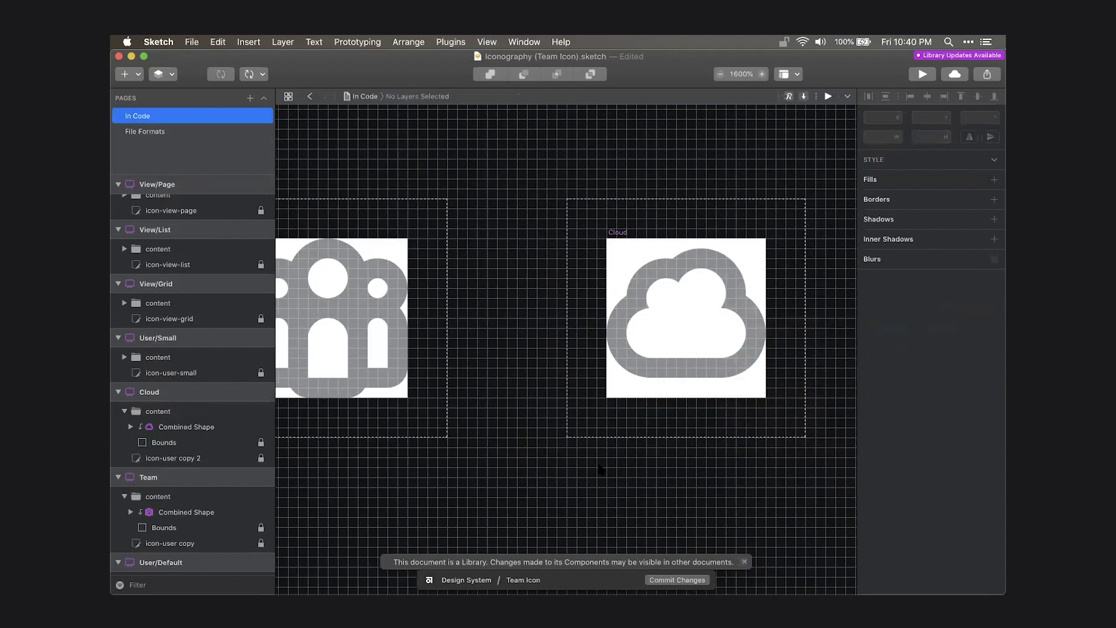
pyautogui.hscroll(-3, 601, 469)
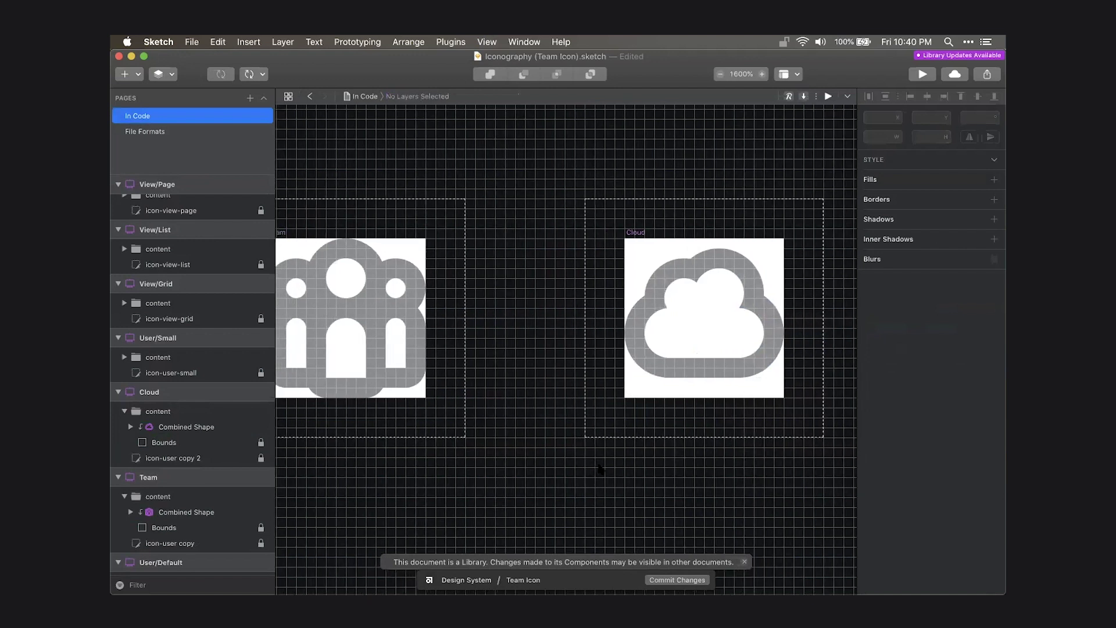
pyautogui.hscroll(6, 600, 469)
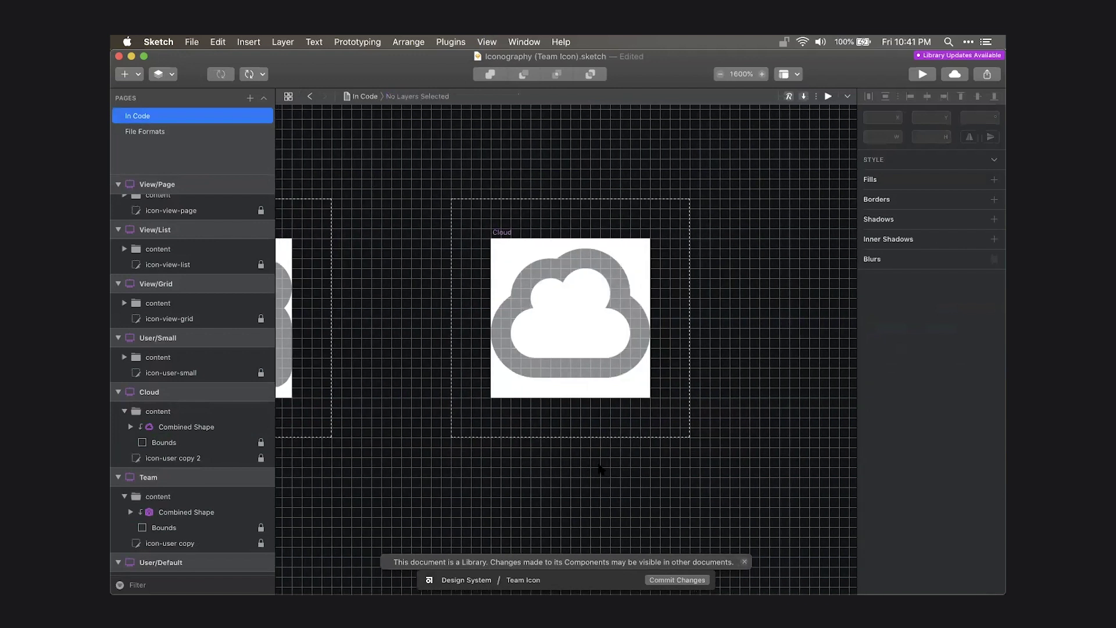
pyautogui.press('super+0')
pyautogui.scroll(5, 570, 360)
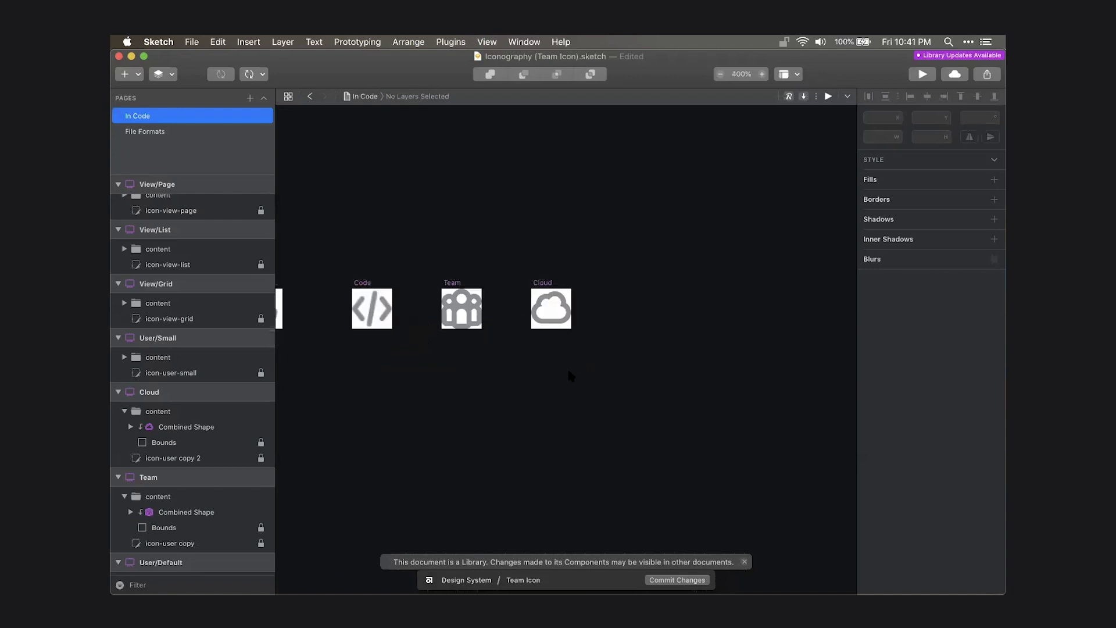
pyautogui.hscroll(-5, 746, 369)
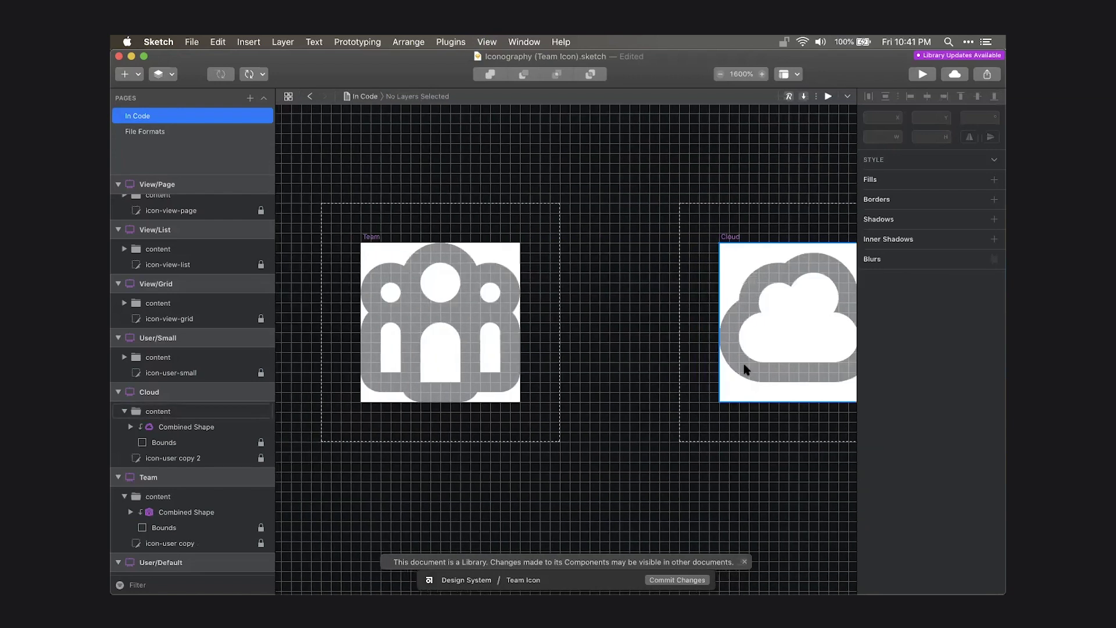
pyautogui.press('super+0')
pyautogui.scroll(2, 578, 368)
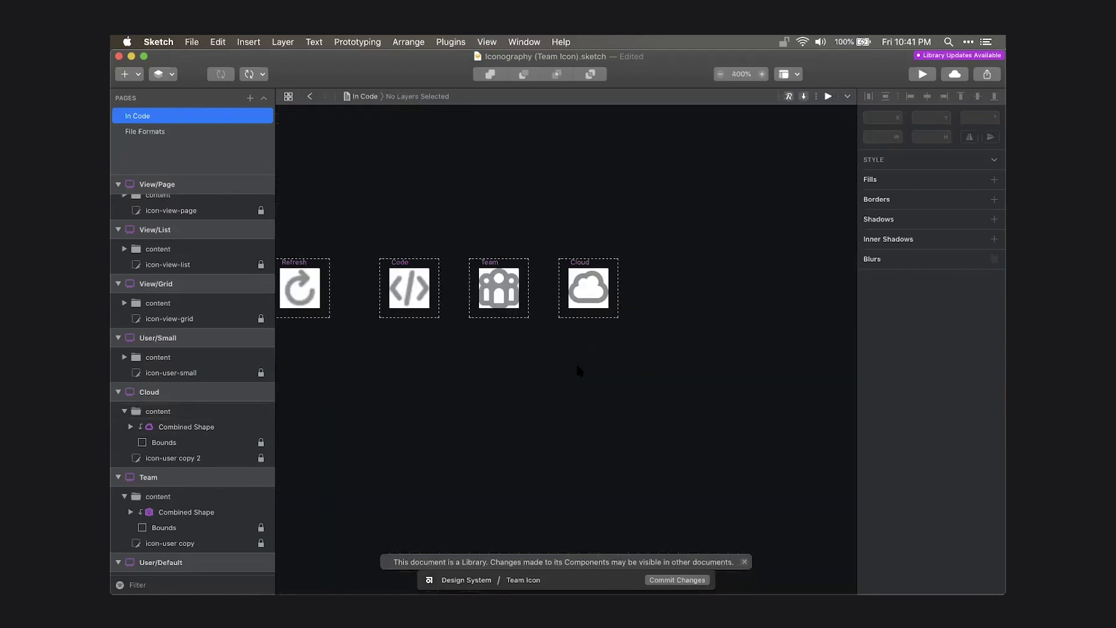
# Insert the Button/Default/Icon symbol from the Form Elements library onto the canvas below the Cloud icon.
pyautogui.press('super+apostrophe')
pyautogui.write('butto')
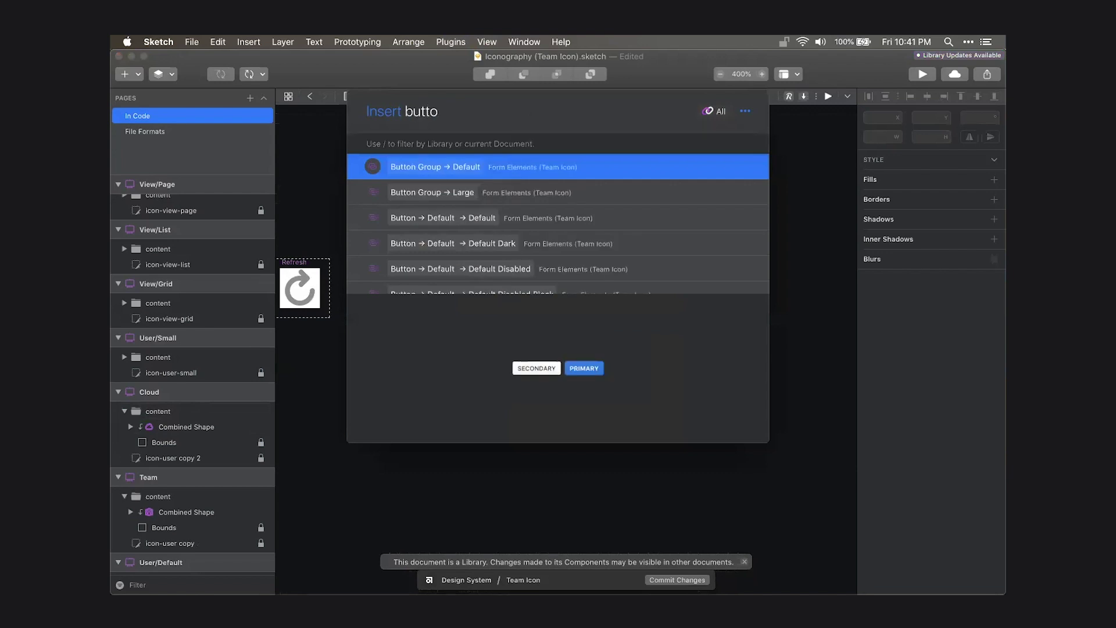
pyautogui.write(' defa ico')
pyautogui.press('Down')
pyautogui.press('Down')
pyautogui.press('Down')
pyautogui.press('Down')
pyautogui.press('Down')
pyautogui.press('Down')
pyautogui.press('Down')
pyautogui.press('Down')
pyautogui.press('Down')
pyautogui.press('Down')
pyautogui.press('Down')
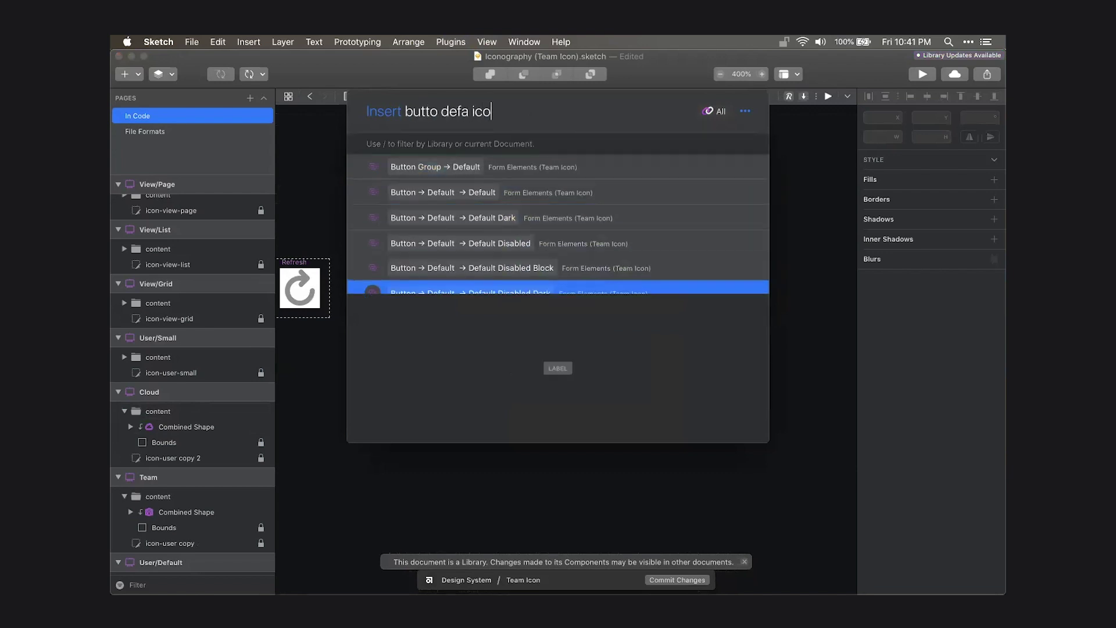
pyautogui.press('Up')
pyautogui.press('Down')
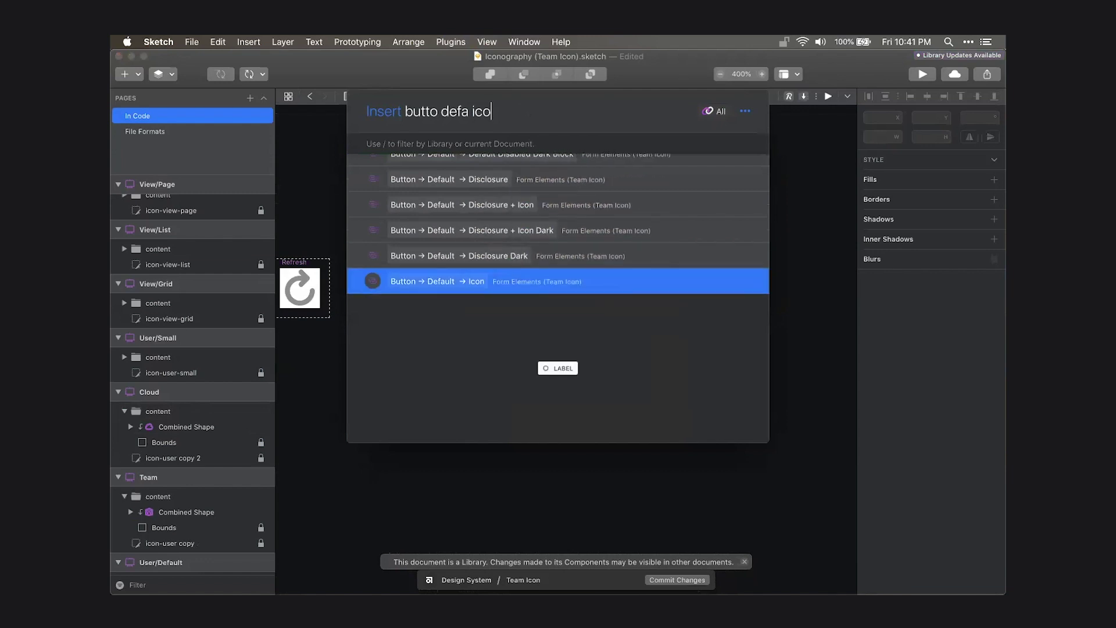
pyautogui.press('Return')
pyautogui.click(582, 424)
# Set the button's label to "To the cloud!" and its icon override to Cloud.
pyautogui.click(902, 294)
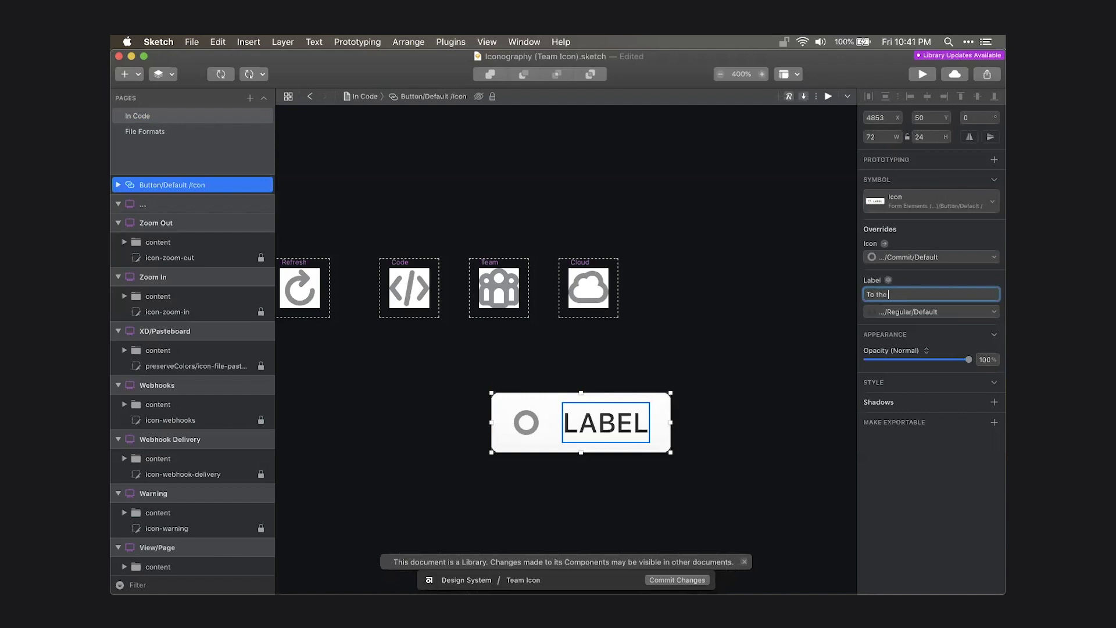
pyautogui.press('Return')
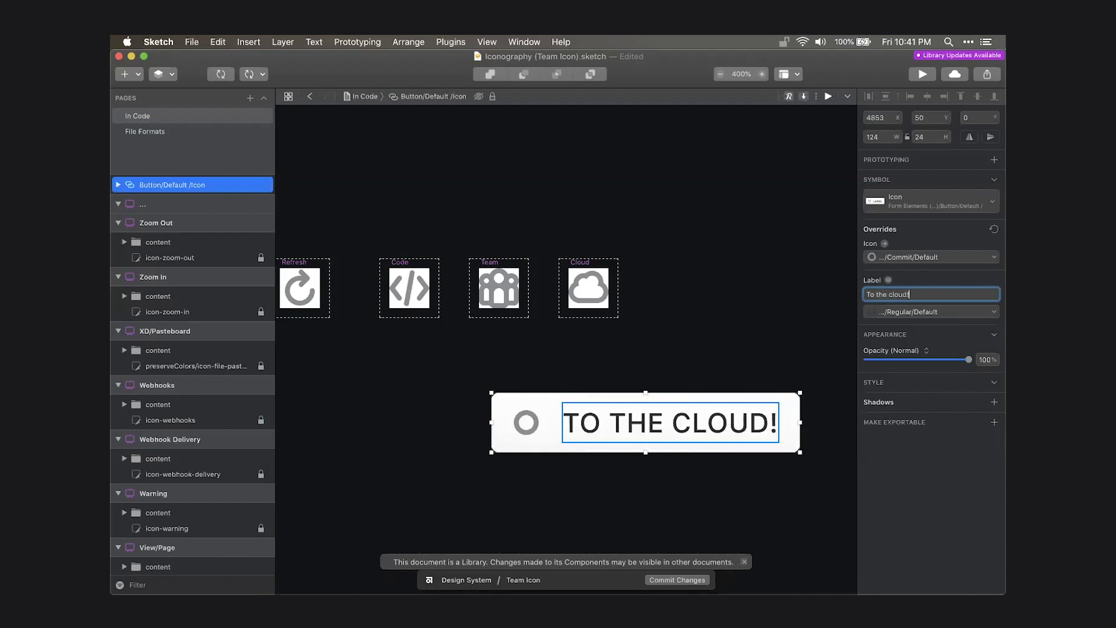
pyautogui.click(911, 260)
pyautogui.scroll(-3, 906, 377)
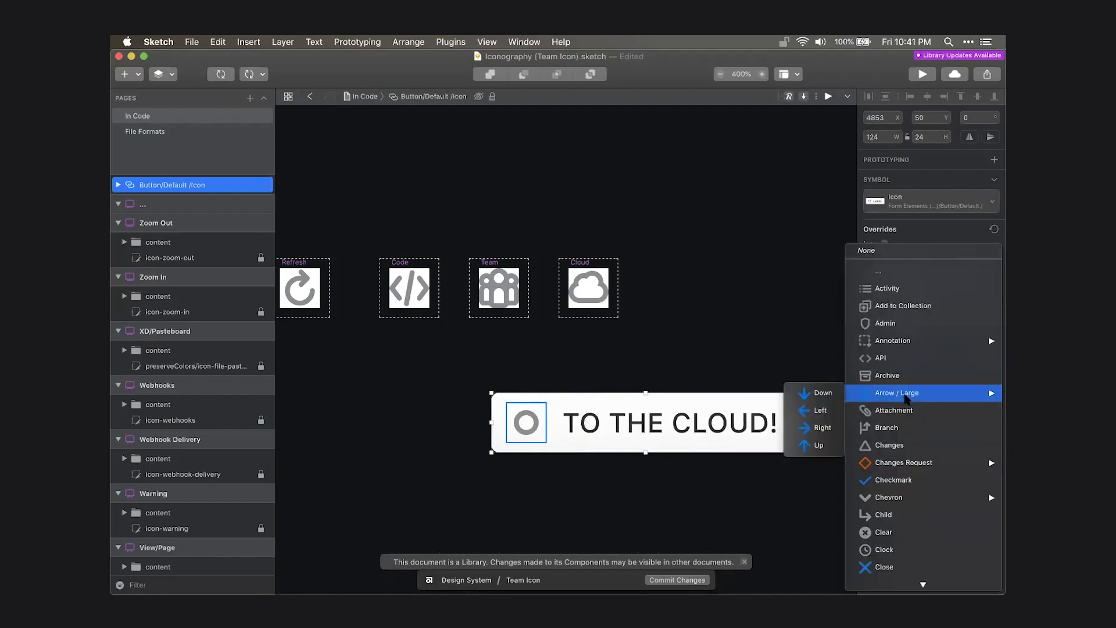
pyautogui.click(894, 514)
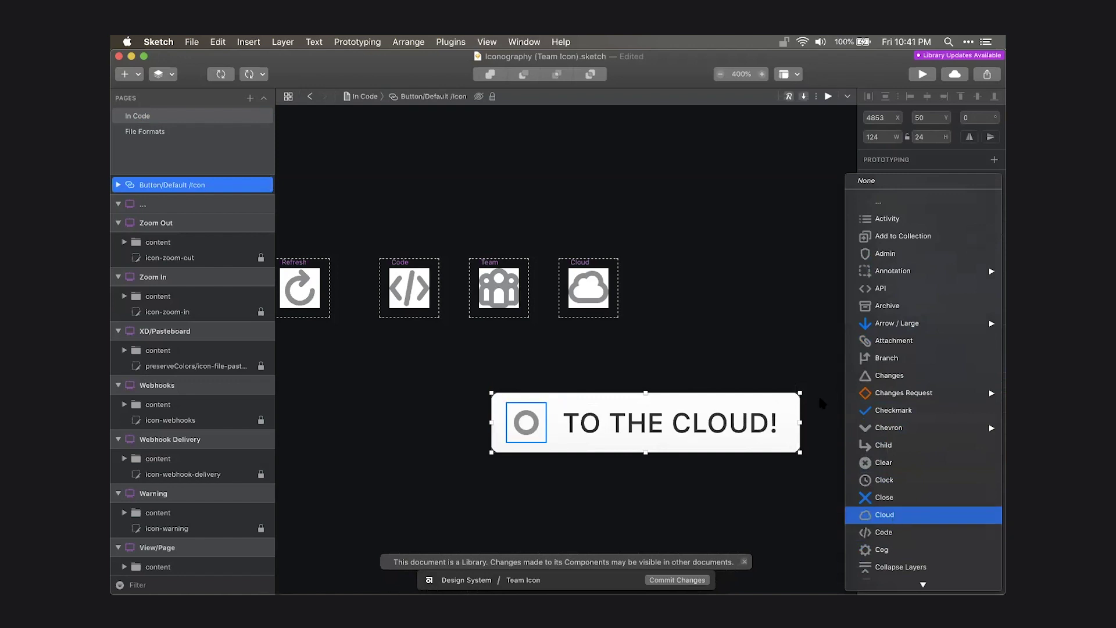
pyautogui.click(754, 306)
pyautogui.press('super+0')
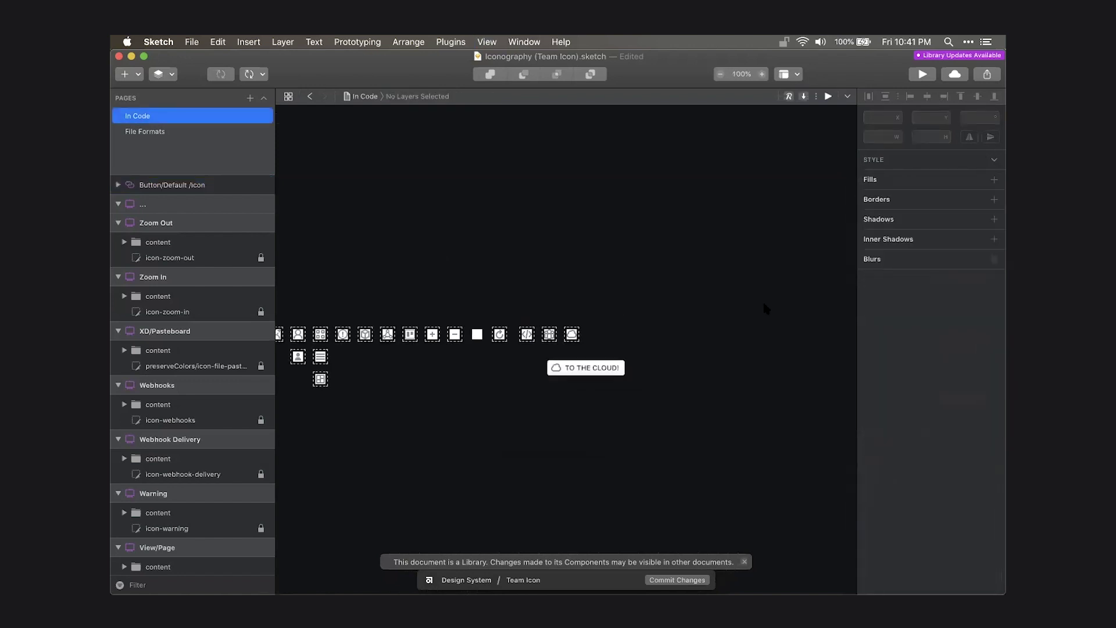
pyautogui.hscroll(2, 686, 292)
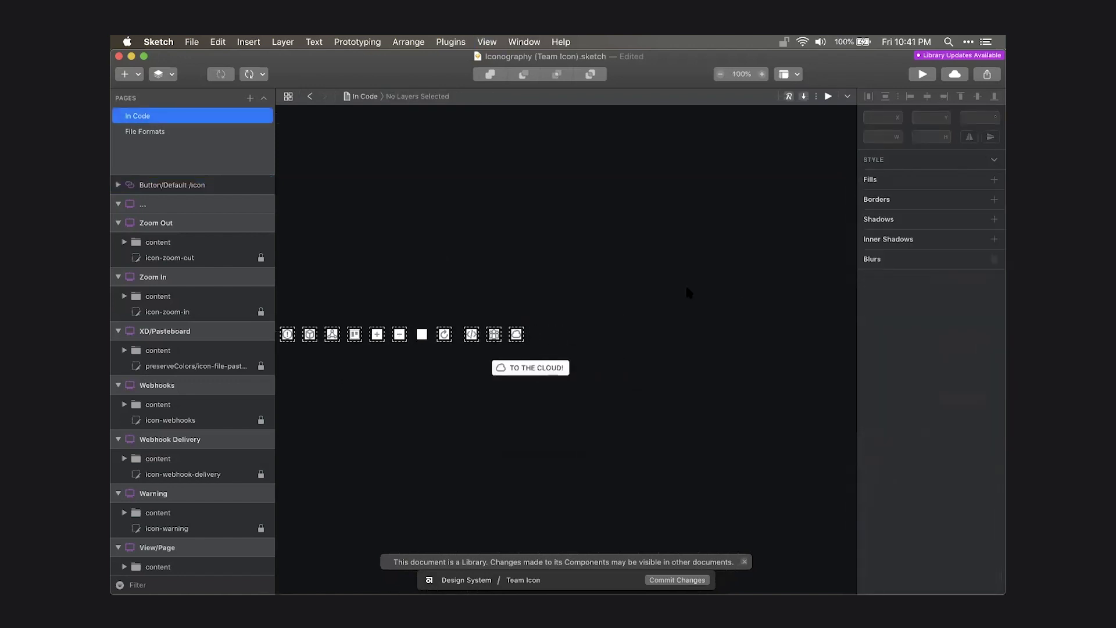
# Insert the Comment/Comment/Empty/Present symbol from the General library beside the row of icons.
pyautogui.click(248, 78)
pyautogui.click(515, 212)
pyautogui.press('super+apostrophe')
pyautogui.write('e,pt')
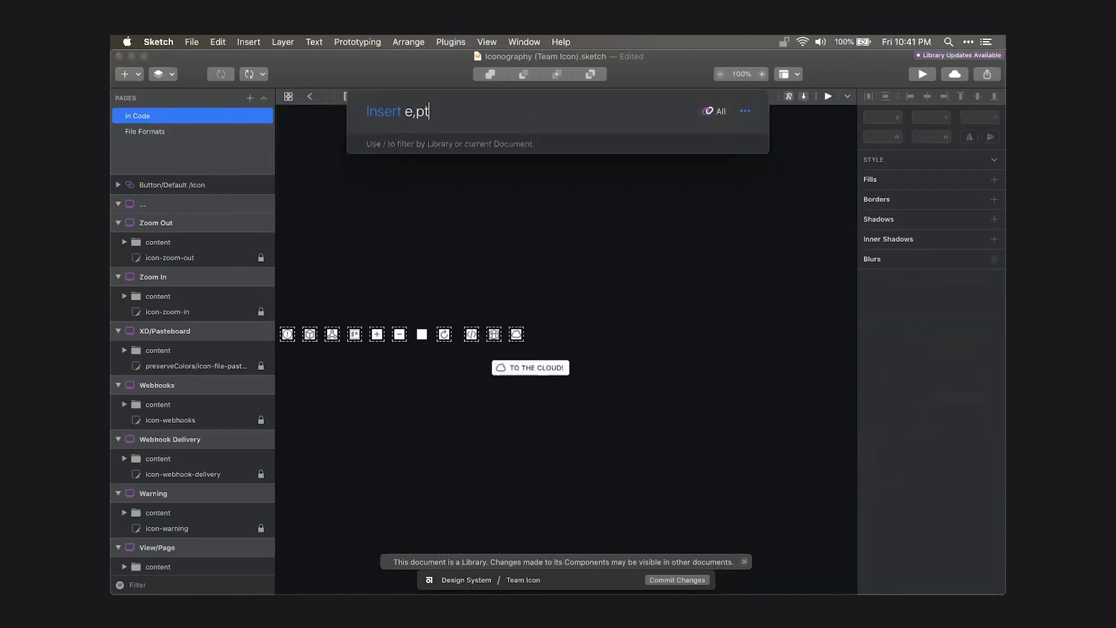
pyautogui.press('BackSpace')
pyautogui.press('BackSpace')
pyautogui.press('BackSpace')
pyautogui.write('mpt')
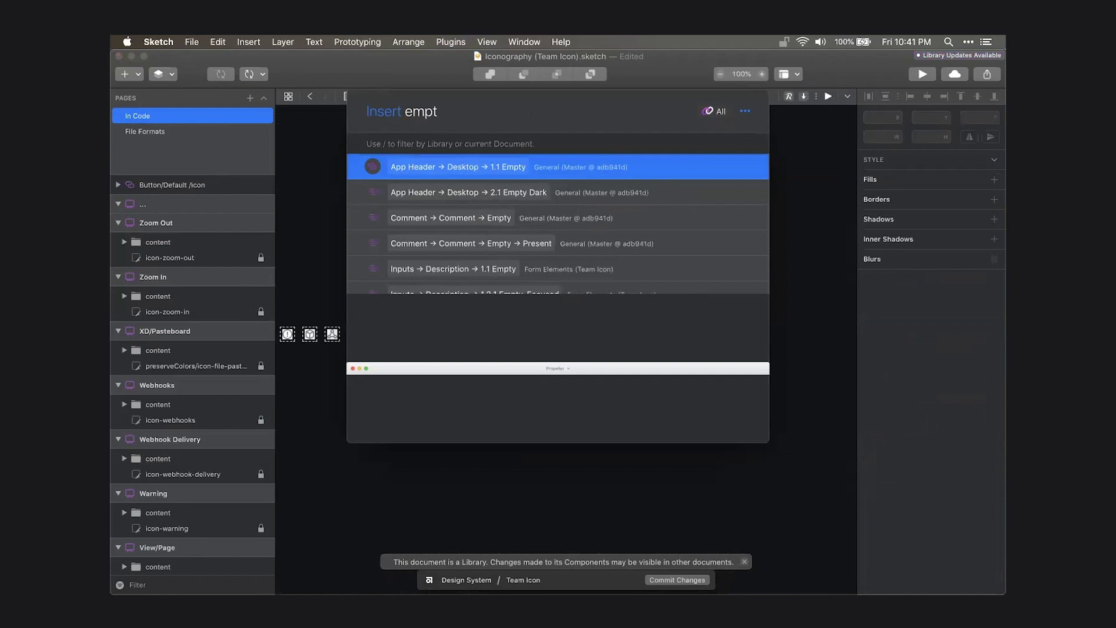
pyautogui.press('Down')
pyautogui.press('Down')
pyautogui.press('Down')
pyautogui.press('Down')
pyautogui.press('Down')
pyautogui.press('Up')
pyautogui.press('Up')
pyautogui.press('Return')
pyautogui.click(690, 266)
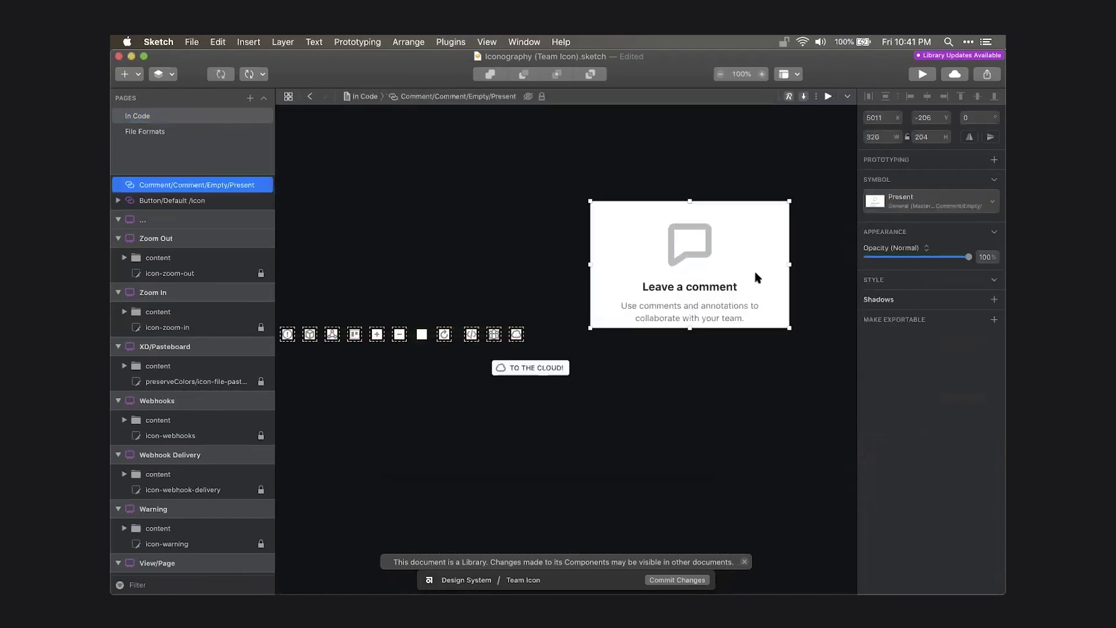
# Check the empty comment symbol for a way to swap its icon and delete the symbol.
pyautogui.click(496, 208)
pyautogui.click(681, 266)
pyautogui.click(811, 232)
pyautogui.click(698, 239)
pyautogui.doubleClick(698, 240)
pyautogui.press('Escape')
pyautogui.click(906, 208)
pyautogui.click(907, 212)
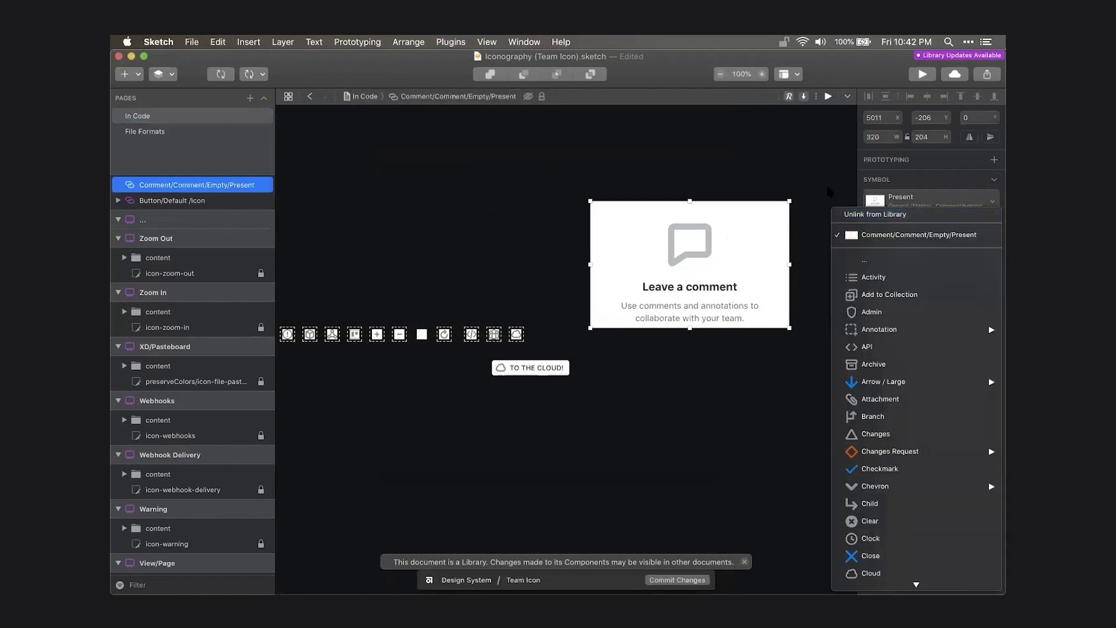
pyautogui.press('BackSpace')
# Insert the Blank States/Upgrade (Collections) symbol from the General library beside the icons.
pyautogui.press('super+apostrophe')
pyautogui.write('blank')
pyautogui.press('Down')
pyautogui.press('Down')
pyautogui.press('Down')
pyautogui.press('Down')
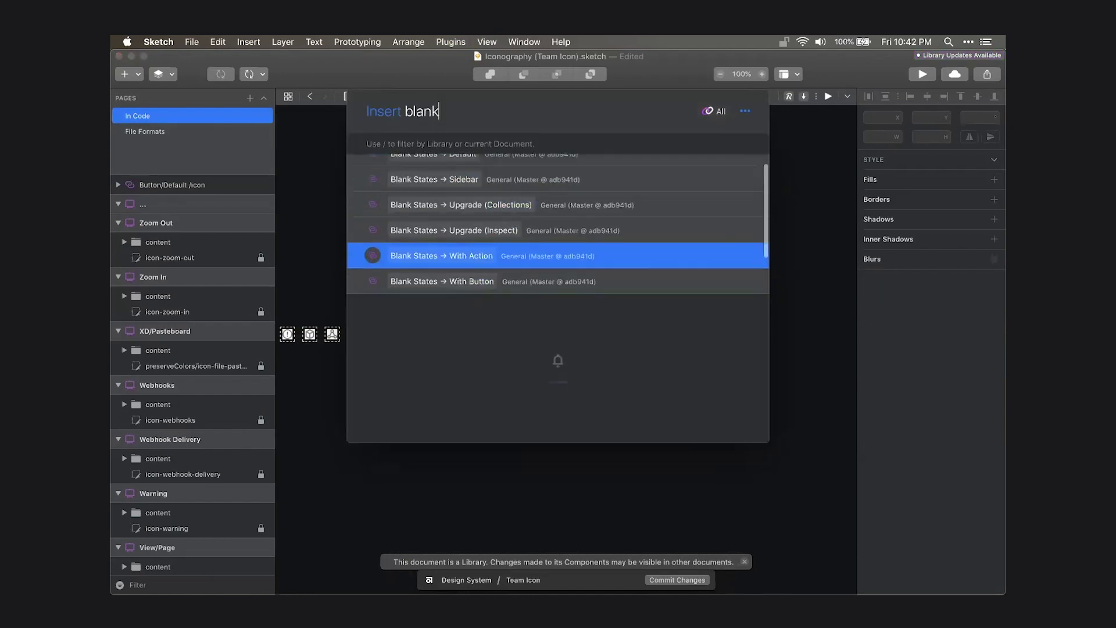
pyautogui.press('Up')
pyautogui.press('Up')
pyautogui.press('Up')
pyautogui.press('Down')
pyautogui.press('Return')
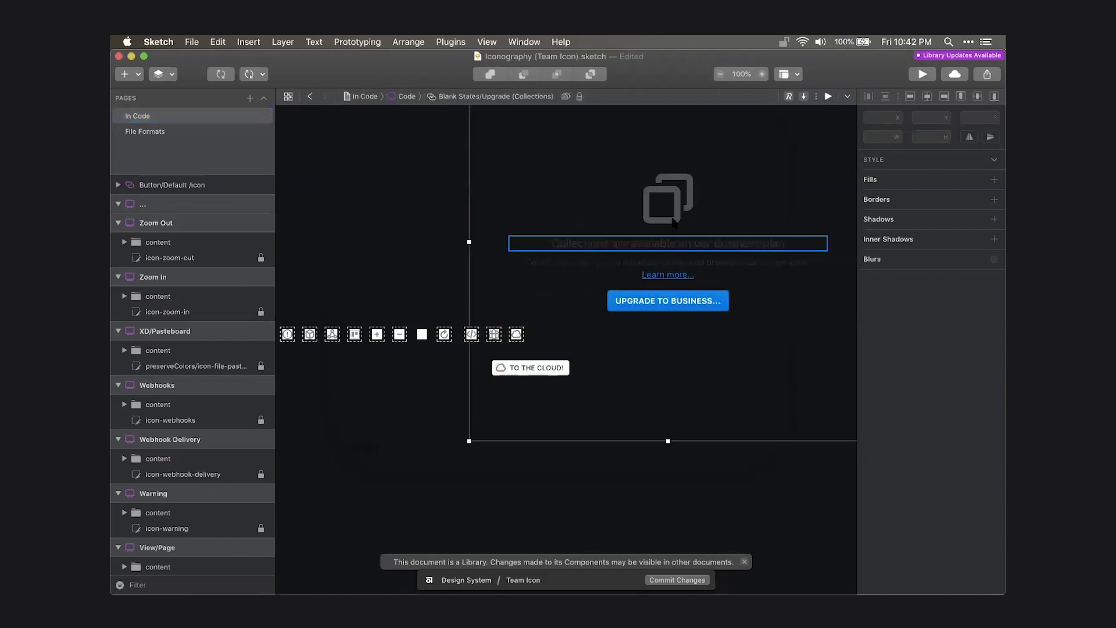
pyautogui.moveTo(738, 307); pyautogui.dragTo(562, 311)
# Draw a rectangle about 683 × 516 over the blank state symbol and fill it with white (#FFFFFF).
pyautogui.press('r')
pyautogui.moveTo(358, 198); pyautogui.dragTo(783, 519)
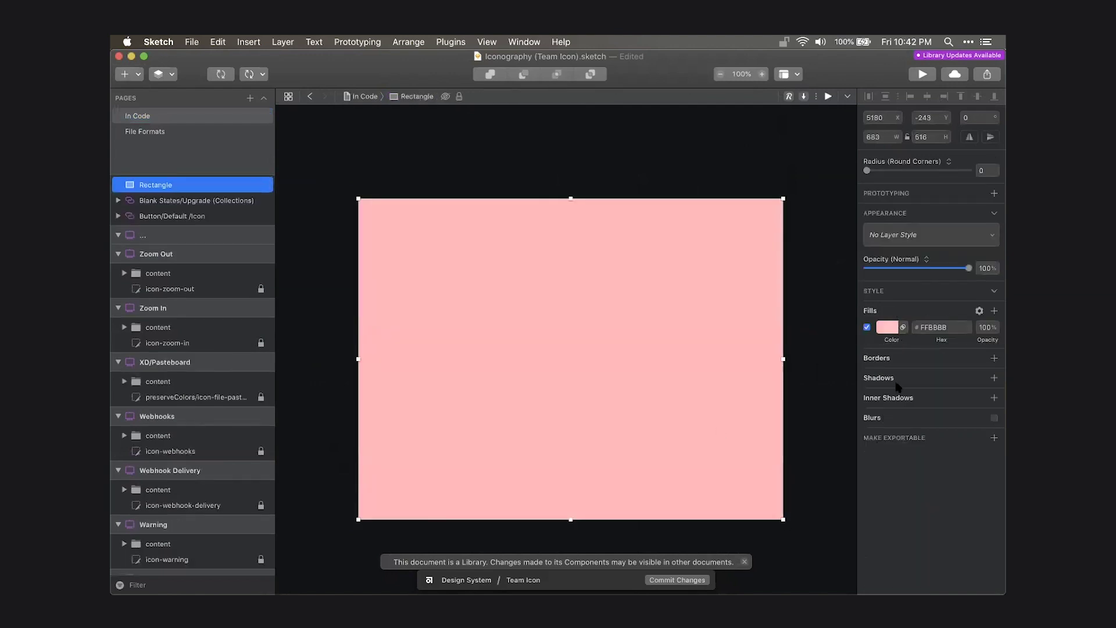
pyautogui.click(887, 327)
pyautogui.click(869, 388)
pyautogui.click(809, 253)
pyautogui.click(692, 276)
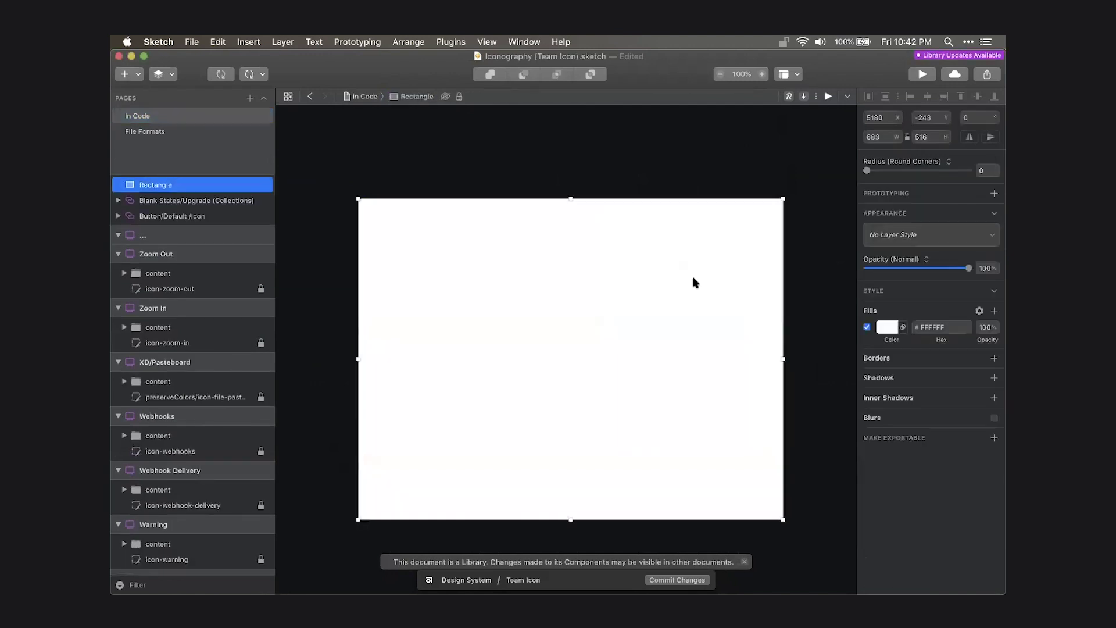
# Send the white rectangle behind the blank state symbol and centre the symbol on it.
pyautogui.press('super+bracketleft')
pyautogui.keyDown('shift'); pyautogui.click(682, 343); pyautogui.keyUp('shift')
pyautogui.hotkey('ctrl', 'alt', 'c')
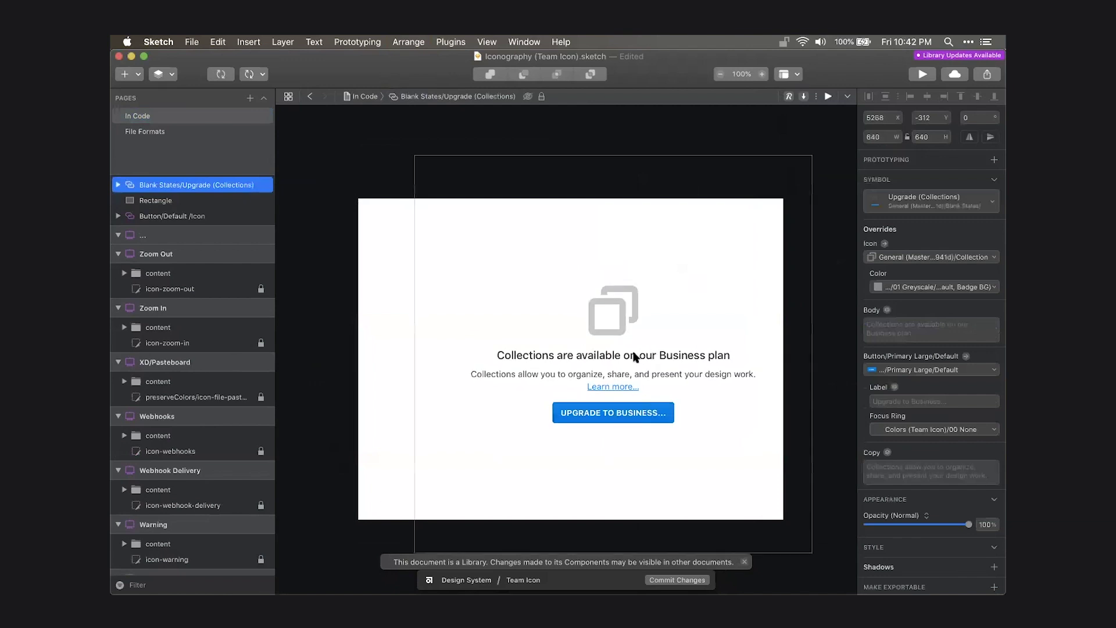
# Set the blank state symbol's icon override to Cloud.
pyautogui.click(913, 261)
pyautogui.write('cloi')
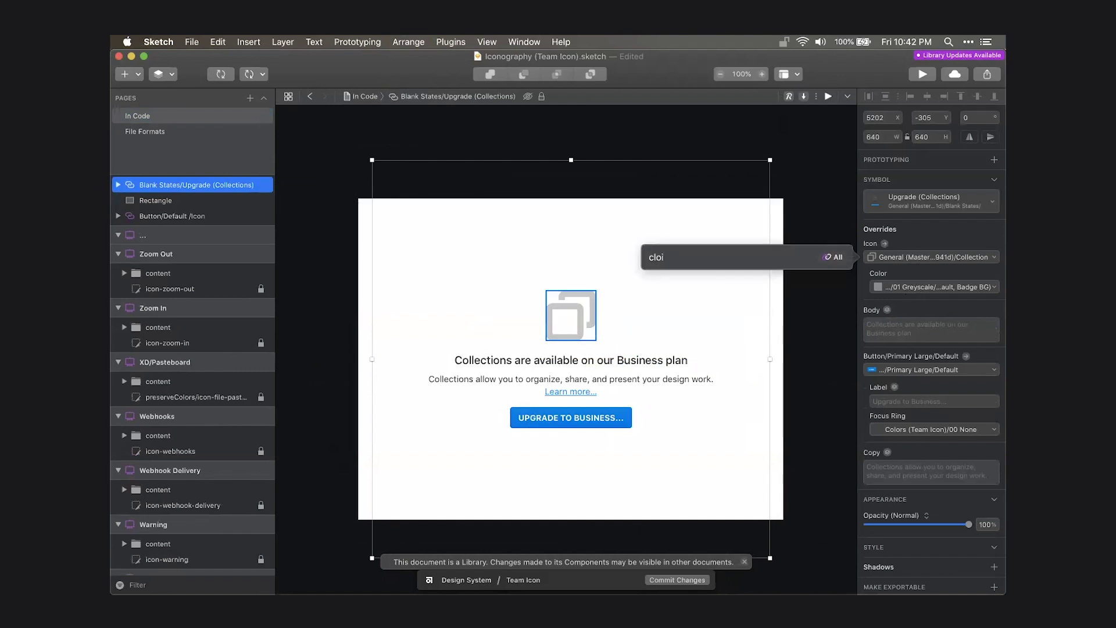
pyautogui.press('BackSpace')
pyautogui.write('u')
pyautogui.press('Return')
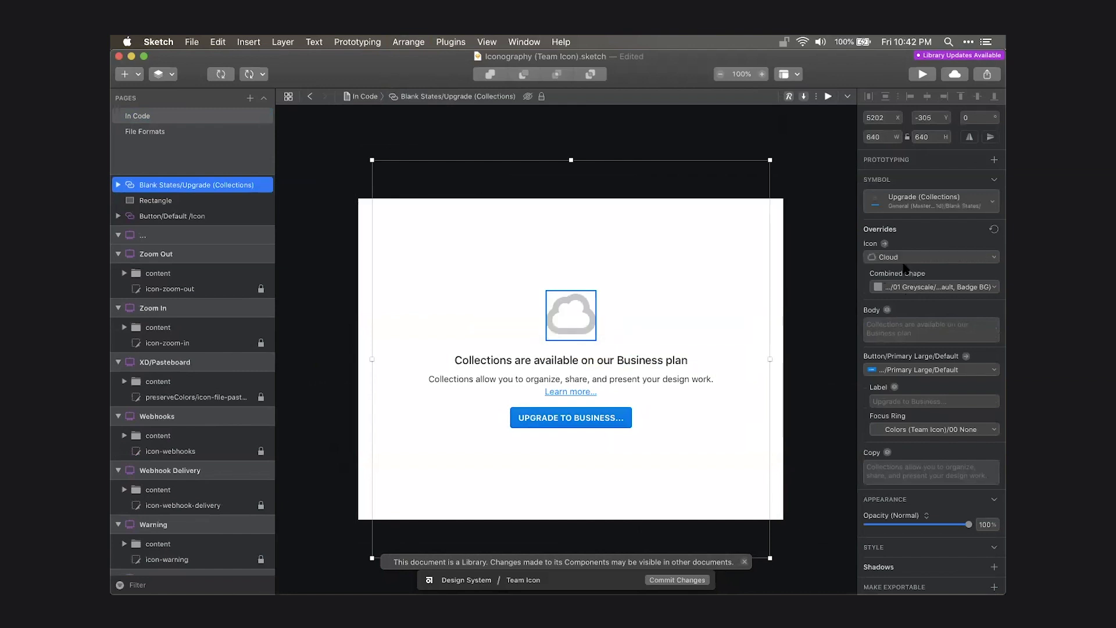
pyautogui.click(792, 275)
# Move the "To the cloud!" button onto the white rectangle and place it in front of the blank state symbol.
pyautogui.hscroll(-10, 779, 321)
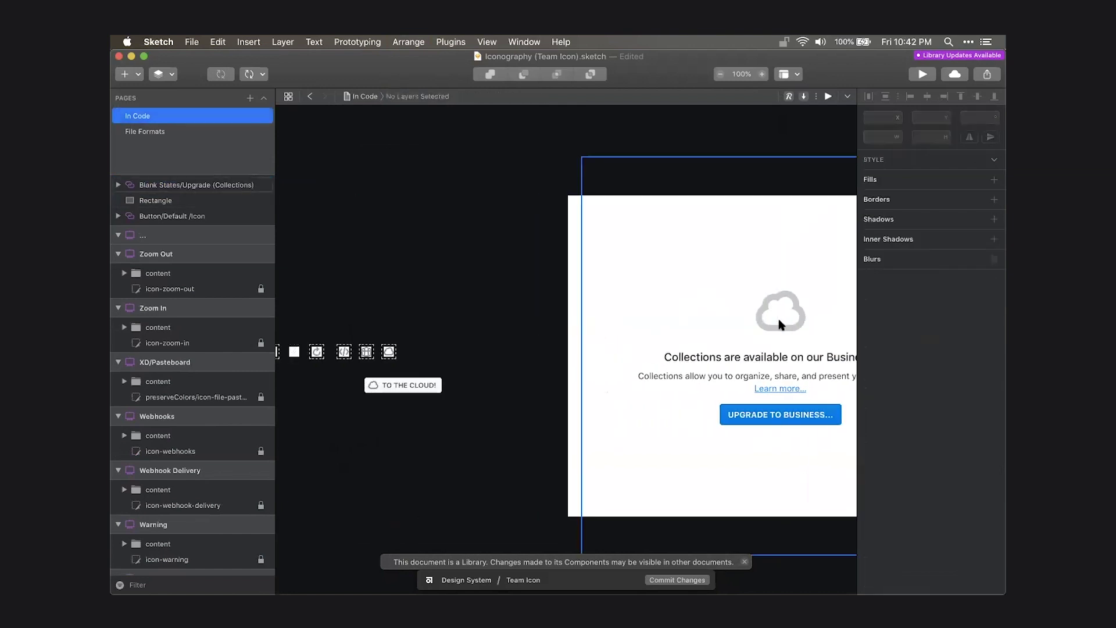
pyautogui.moveTo(410, 376); pyautogui.dragTo(701, 277)
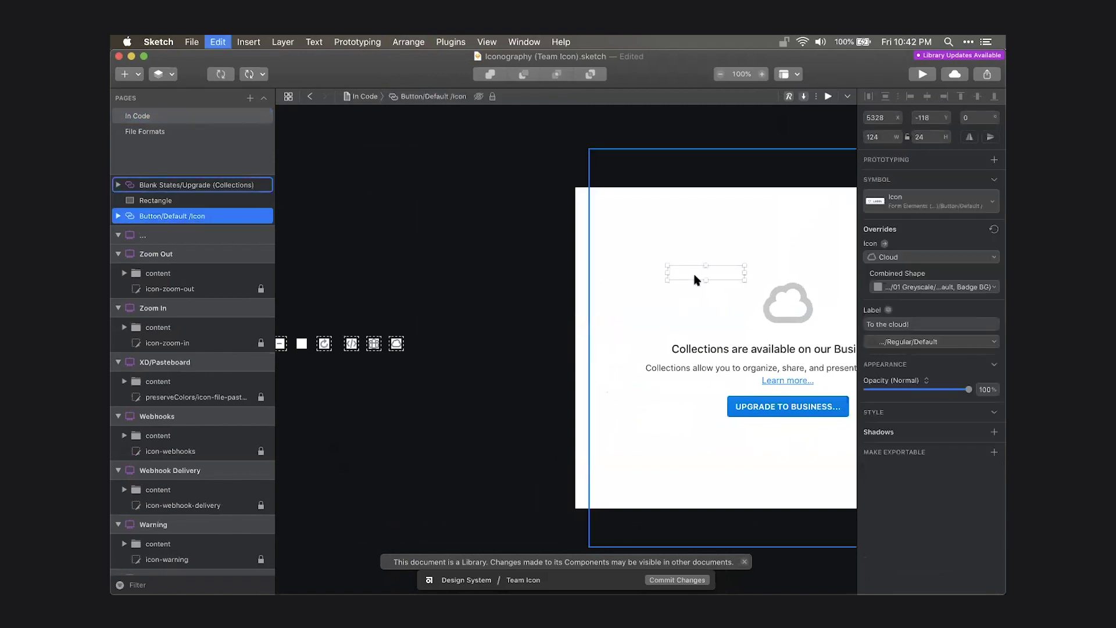
pyautogui.press('super+x')
pyautogui.press('super+v')
pyautogui.hscroll(5, 702, 316)
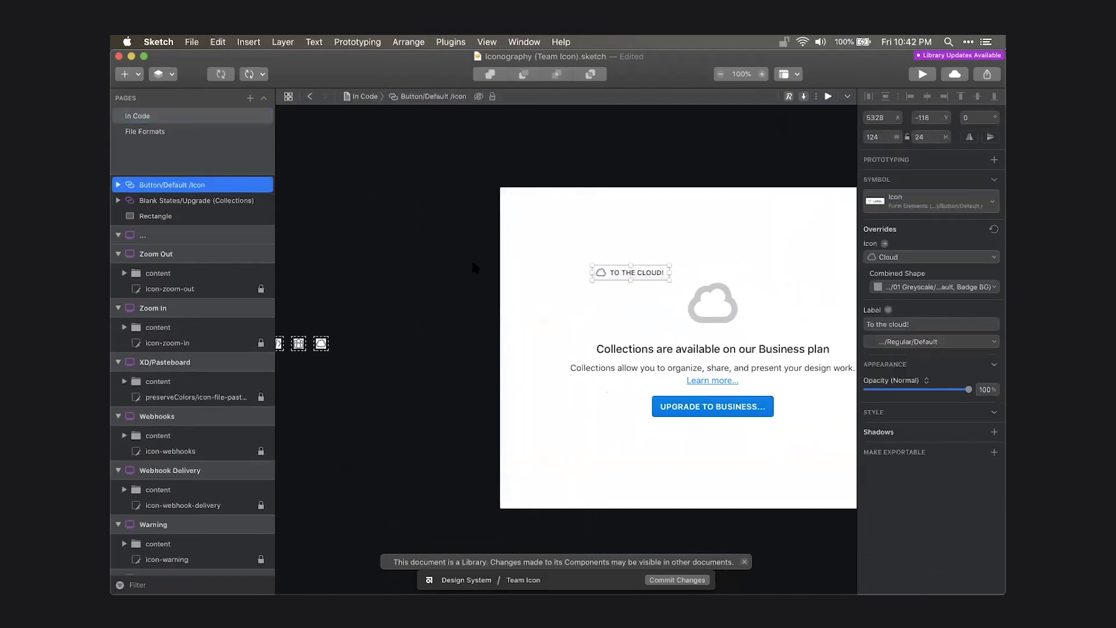
pyautogui.press('Escape')
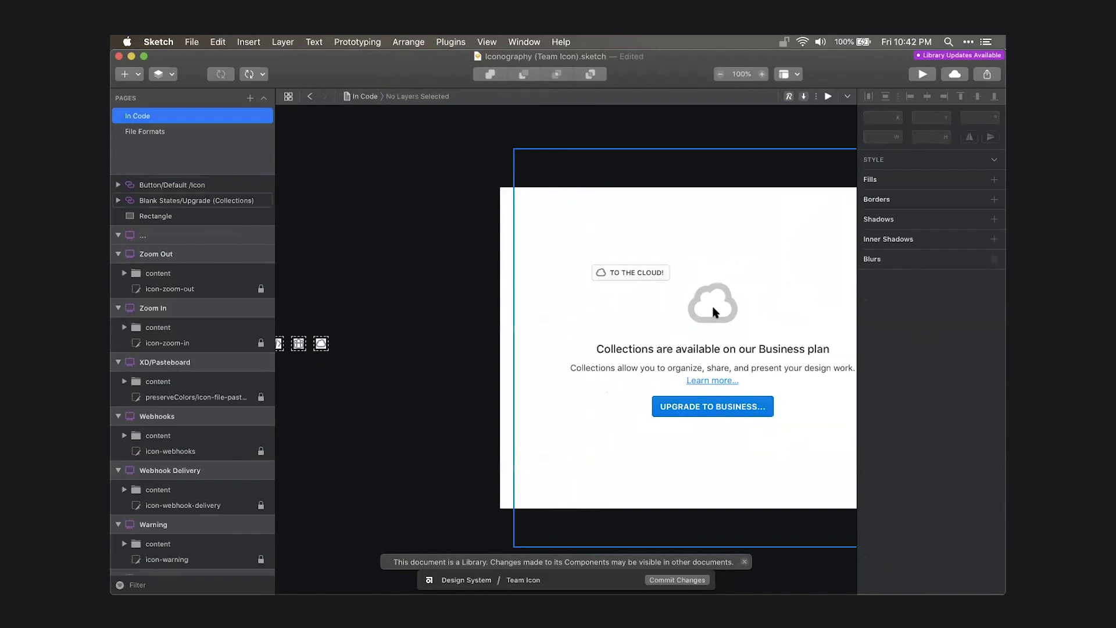
# Inspect the large cloud up close and delete the trial button, blank state symbol and white rectangle together.
pyautogui.hscroll(-3, 727, 296)
pyautogui.hscroll(5, 715, 313)
pyautogui.hscroll(-2, 421, 252)
pyautogui.moveTo(385, 230); pyautogui.dragTo(687, 410)
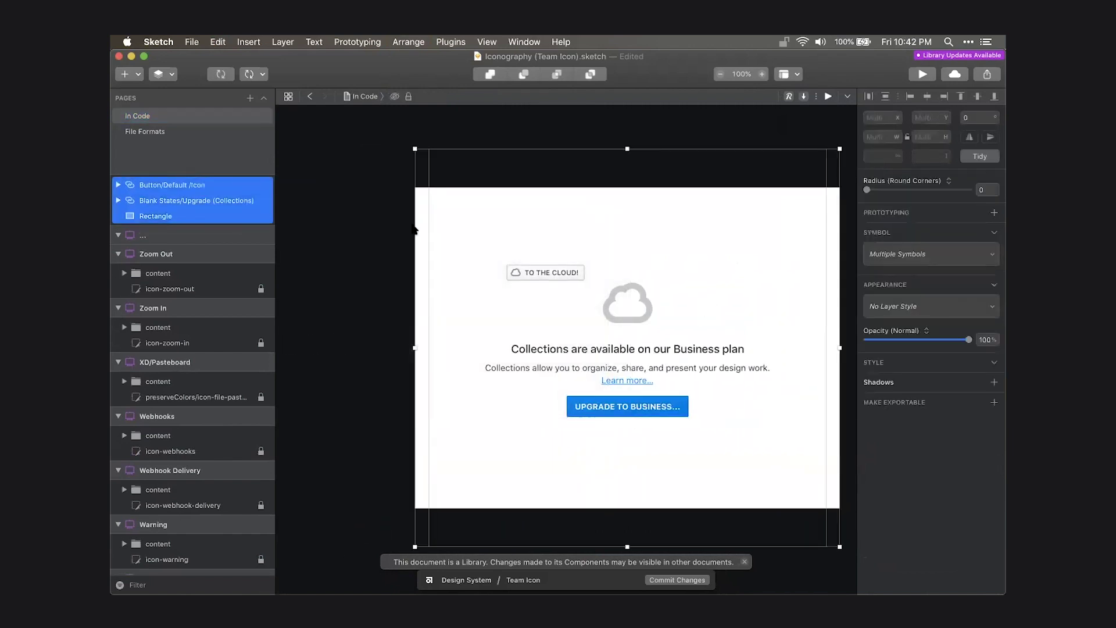
pyautogui.scroll(5, 650, 325)
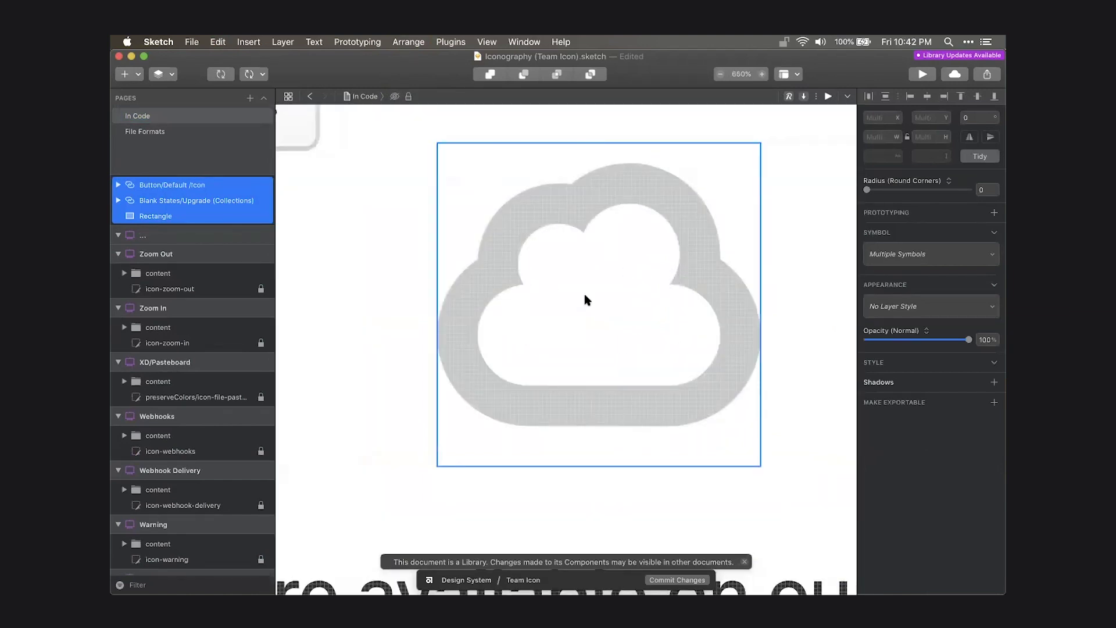
pyautogui.press('super+0')
pyautogui.scroll(-5, 584, 294)
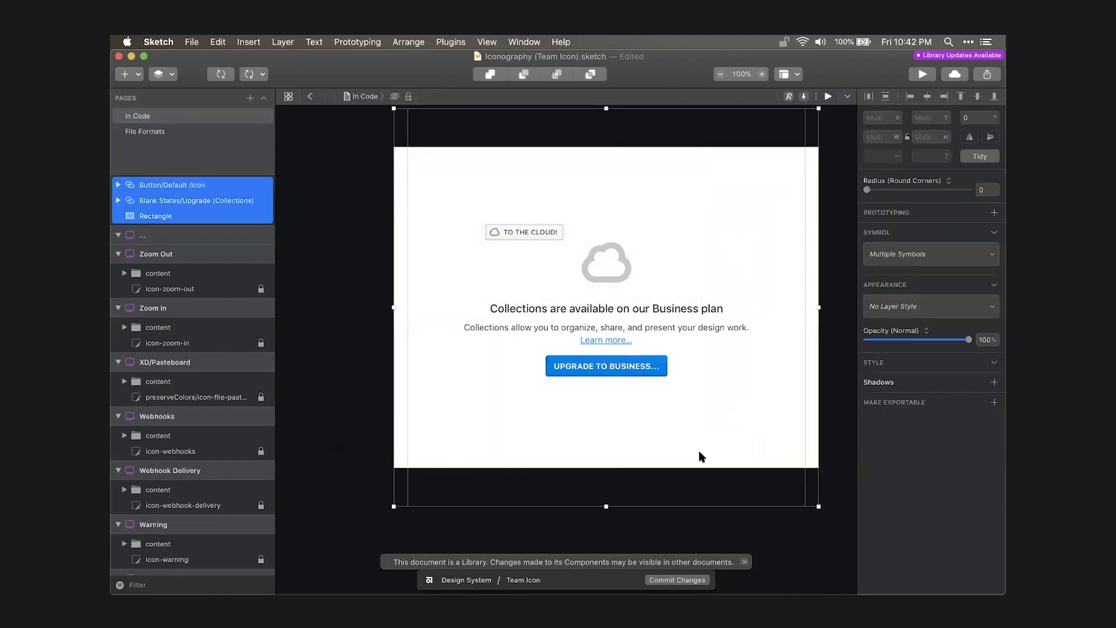
pyautogui.press('BackSpace')
# Compare the Cloud icon with the rest of the icon row at 400% and at actual size.
pyautogui.scroll(10, 527, 351)
pyautogui.scroll(3, 554, 329)
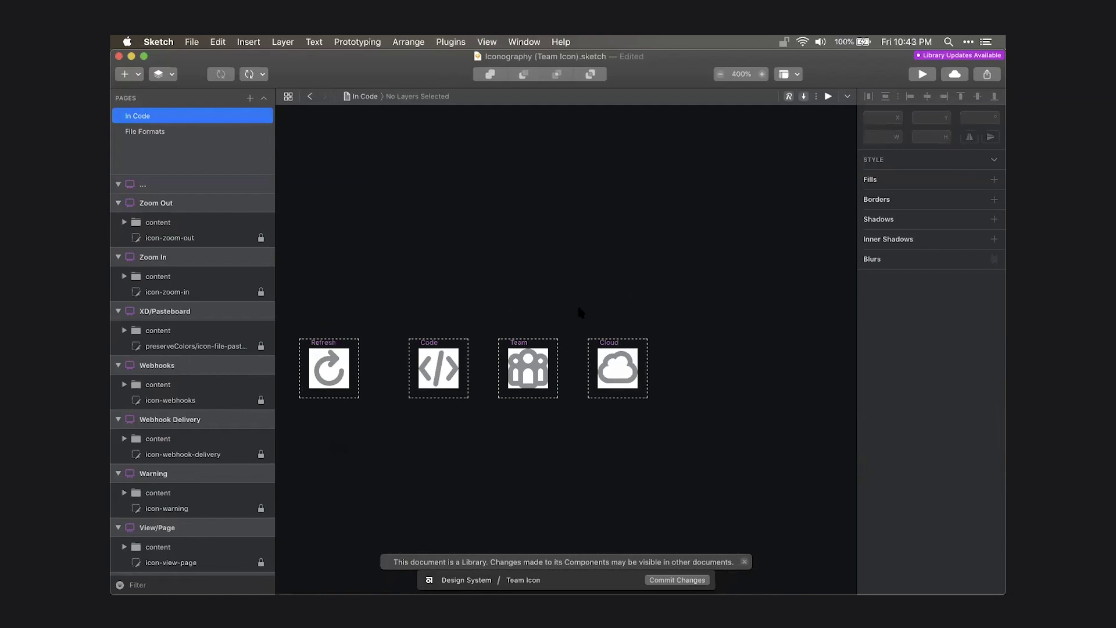
pyautogui.hscroll(1, 576, 311)
pyautogui.scroll(-1, 577, 311)
pyautogui.press('super+0')
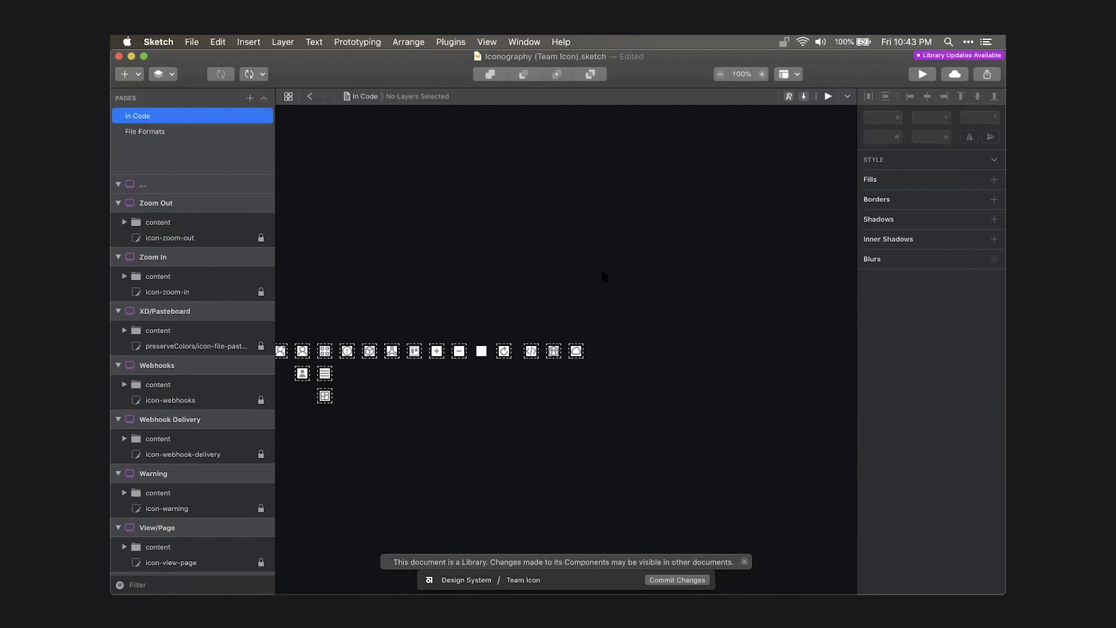
pyautogui.hscroll(-8, 602, 272)
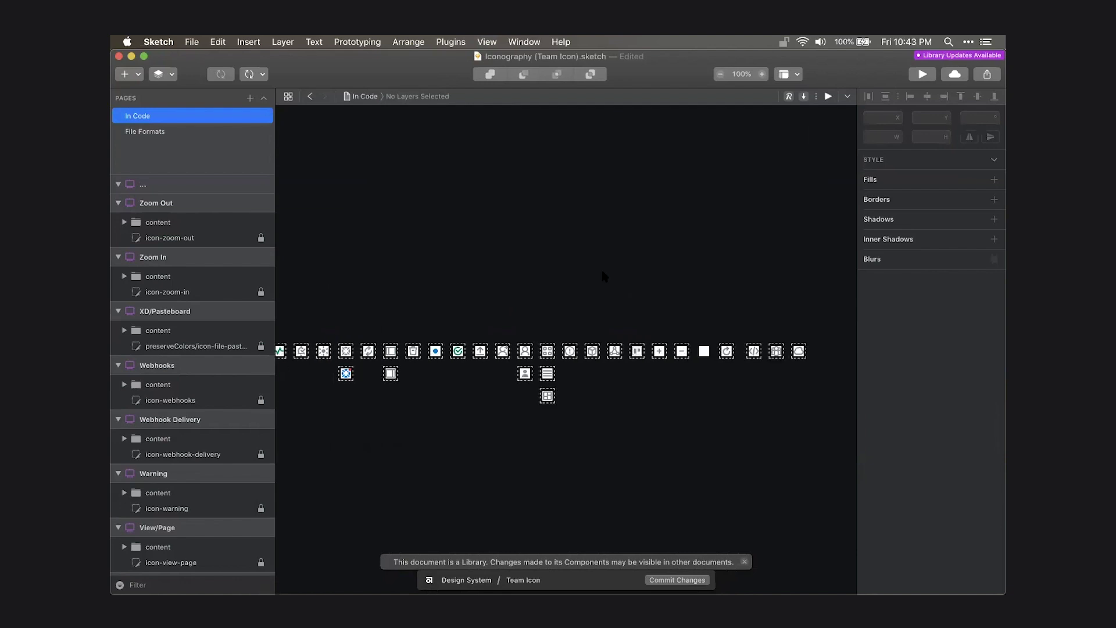
pyautogui.hscroll(-3, 602, 272)
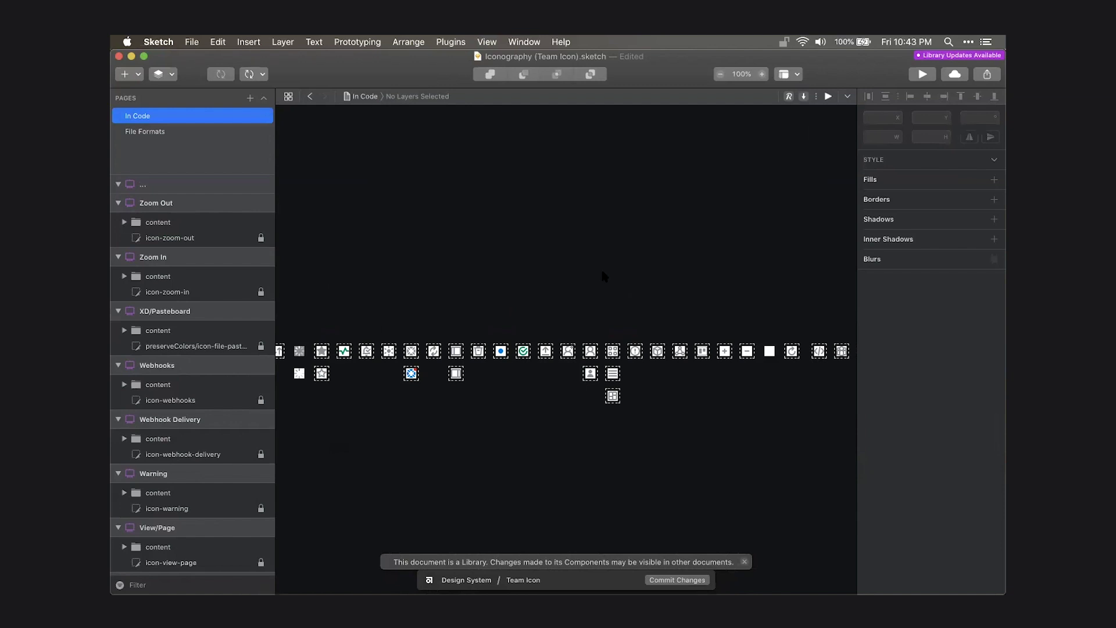
# Examine the Cloud icon next to the Team, Code and Refresh icons at up to 800% magnification.
pyautogui.press('super+s')
pyautogui.hscroll(5, 601, 267)
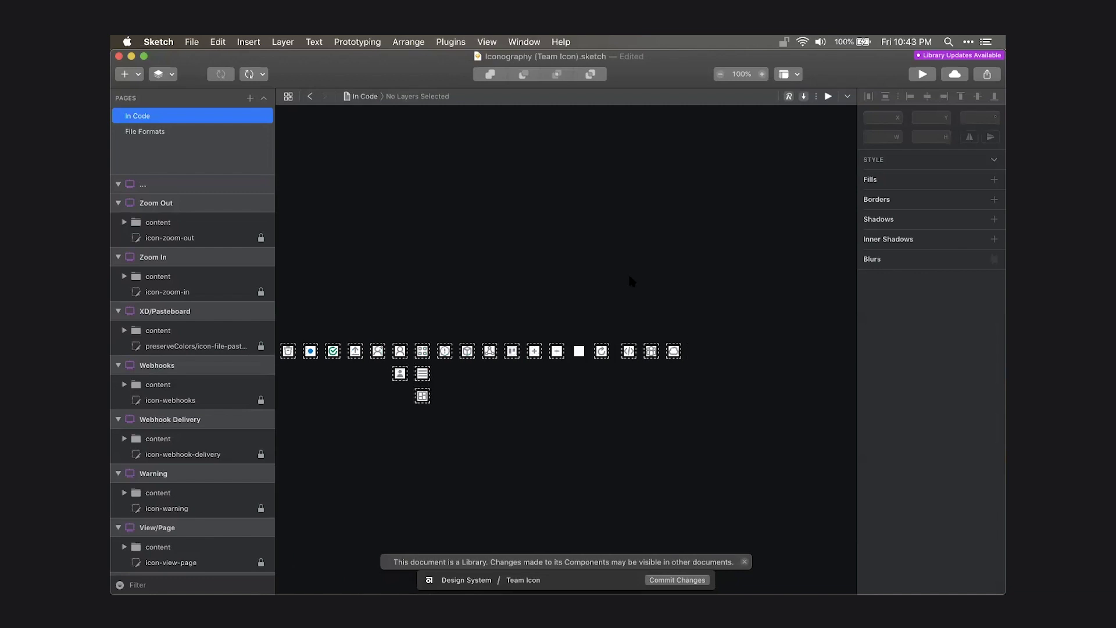
pyautogui.hscroll(2, 695, 399)
pyautogui.moveTo(686, 385); pyautogui.dragTo(520, 291)
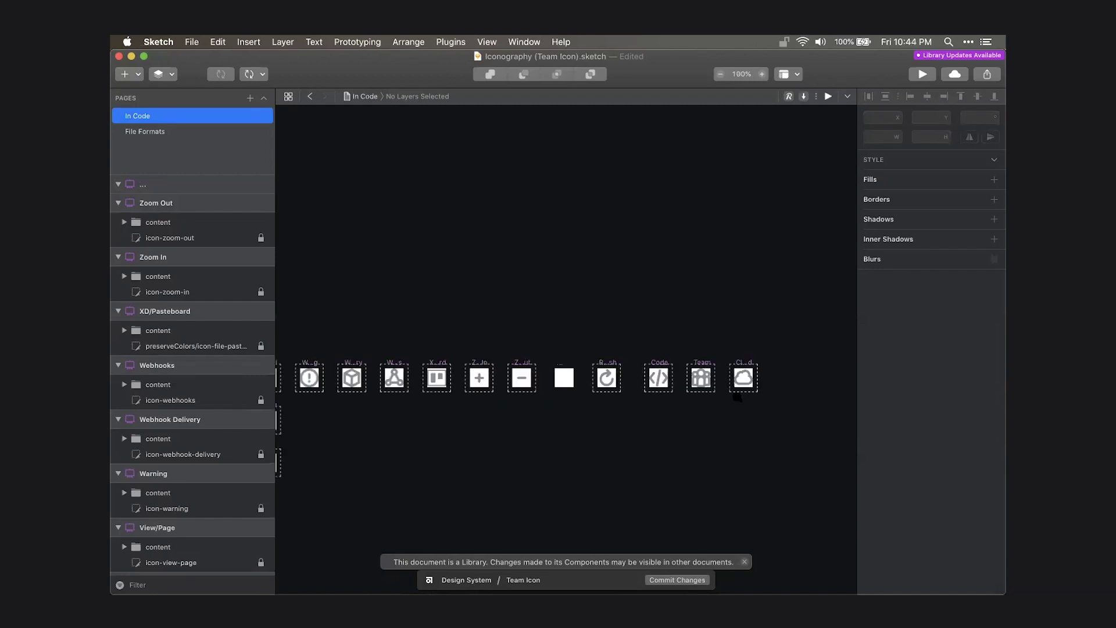
pyautogui.hscroll(-5, 738, 400)
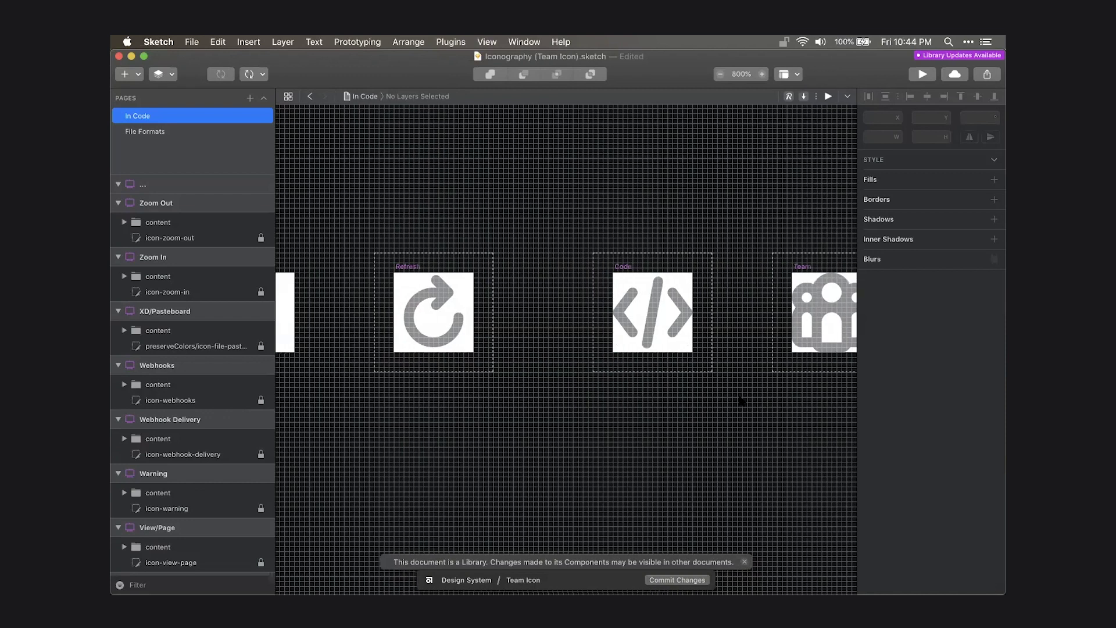
pyautogui.hscroll(10, 739, 400)
pyautogui.hscroll(-4, 741, 401)
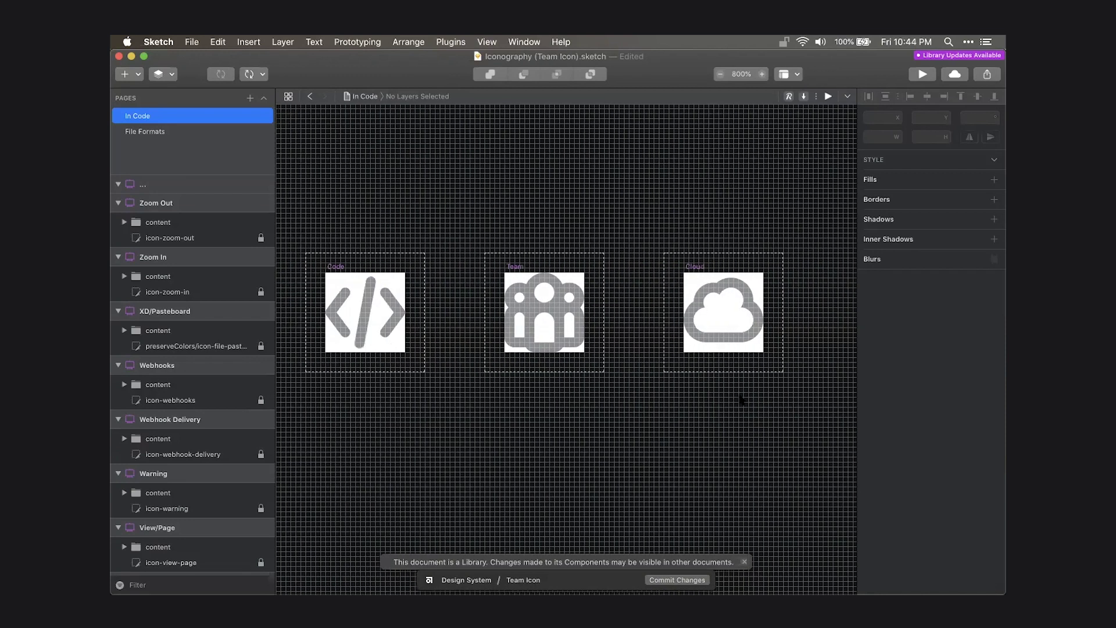